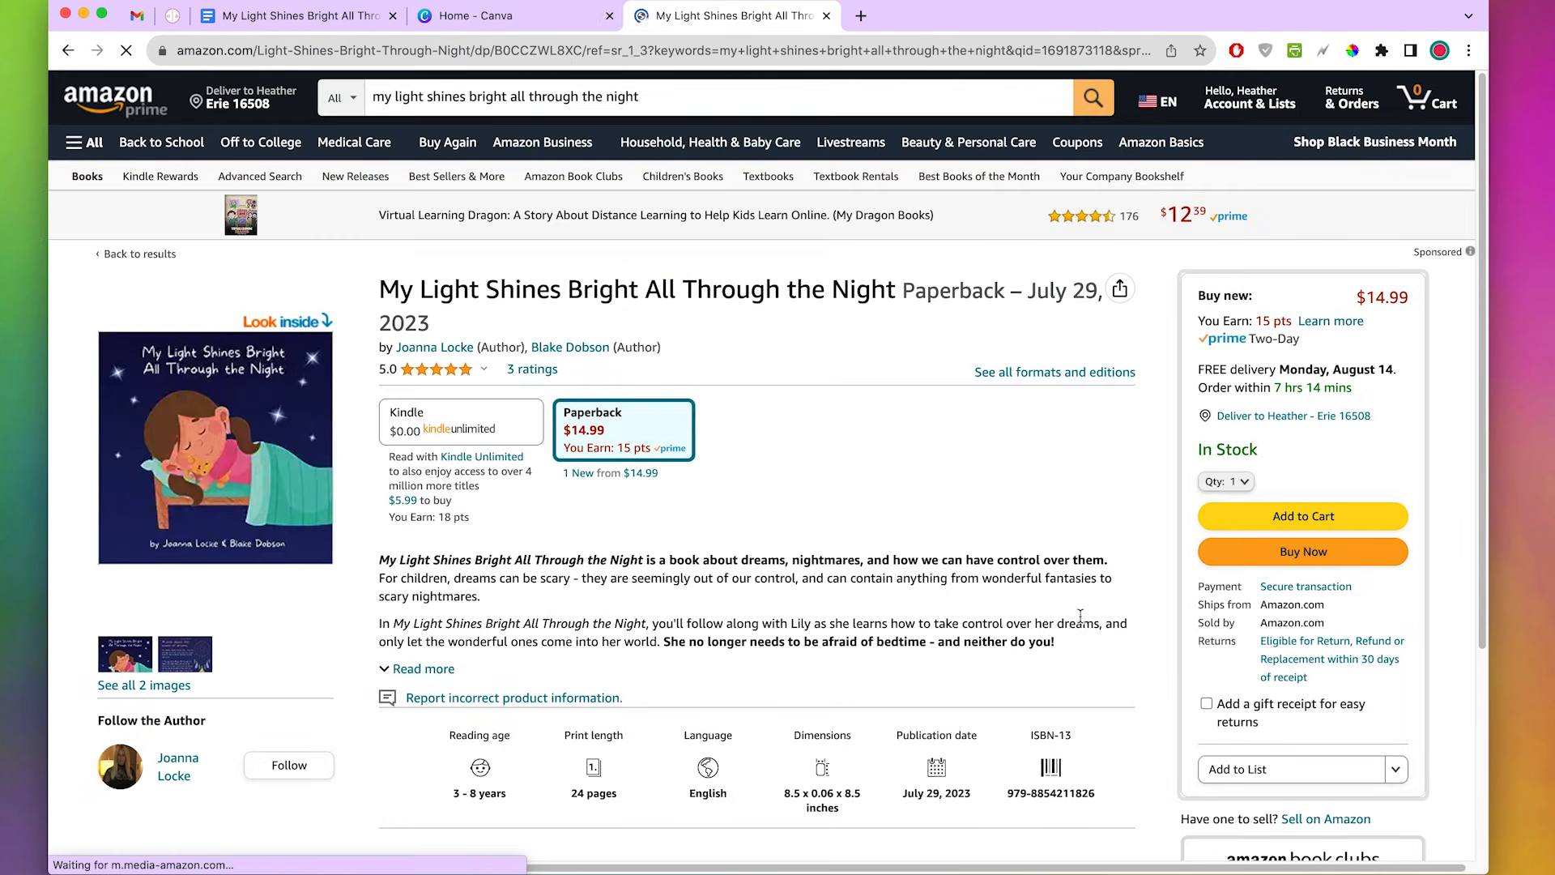
Review the Amazon listing for My Light Shines Bright All Through the Night and view its back cover image.
scroll(1081, 621, down, 3)
scroll(1080, 615, down, 1)
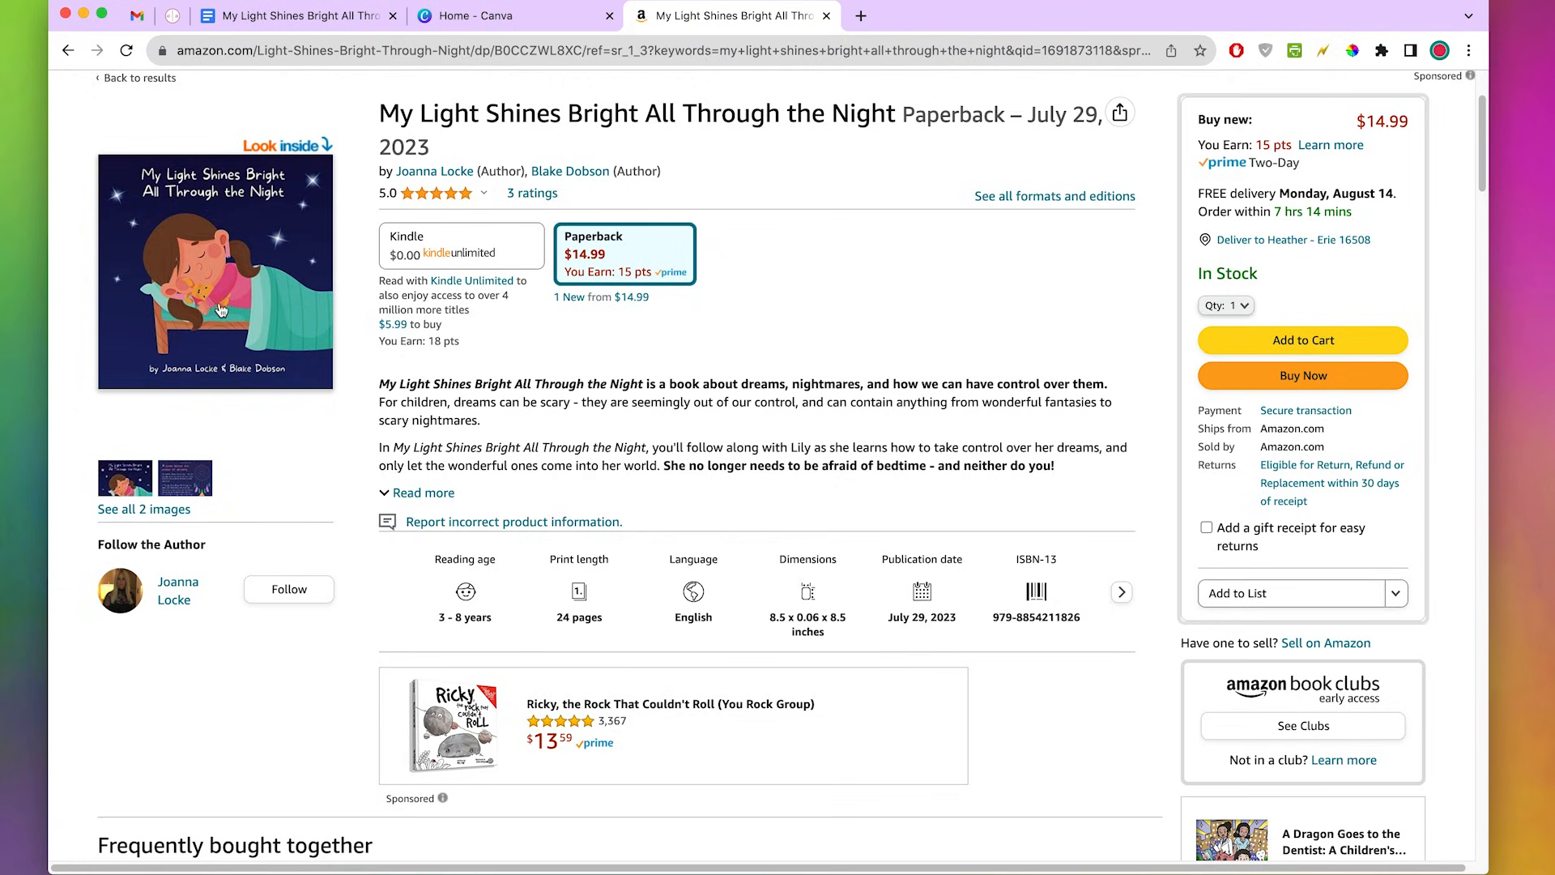
click(176, 484)
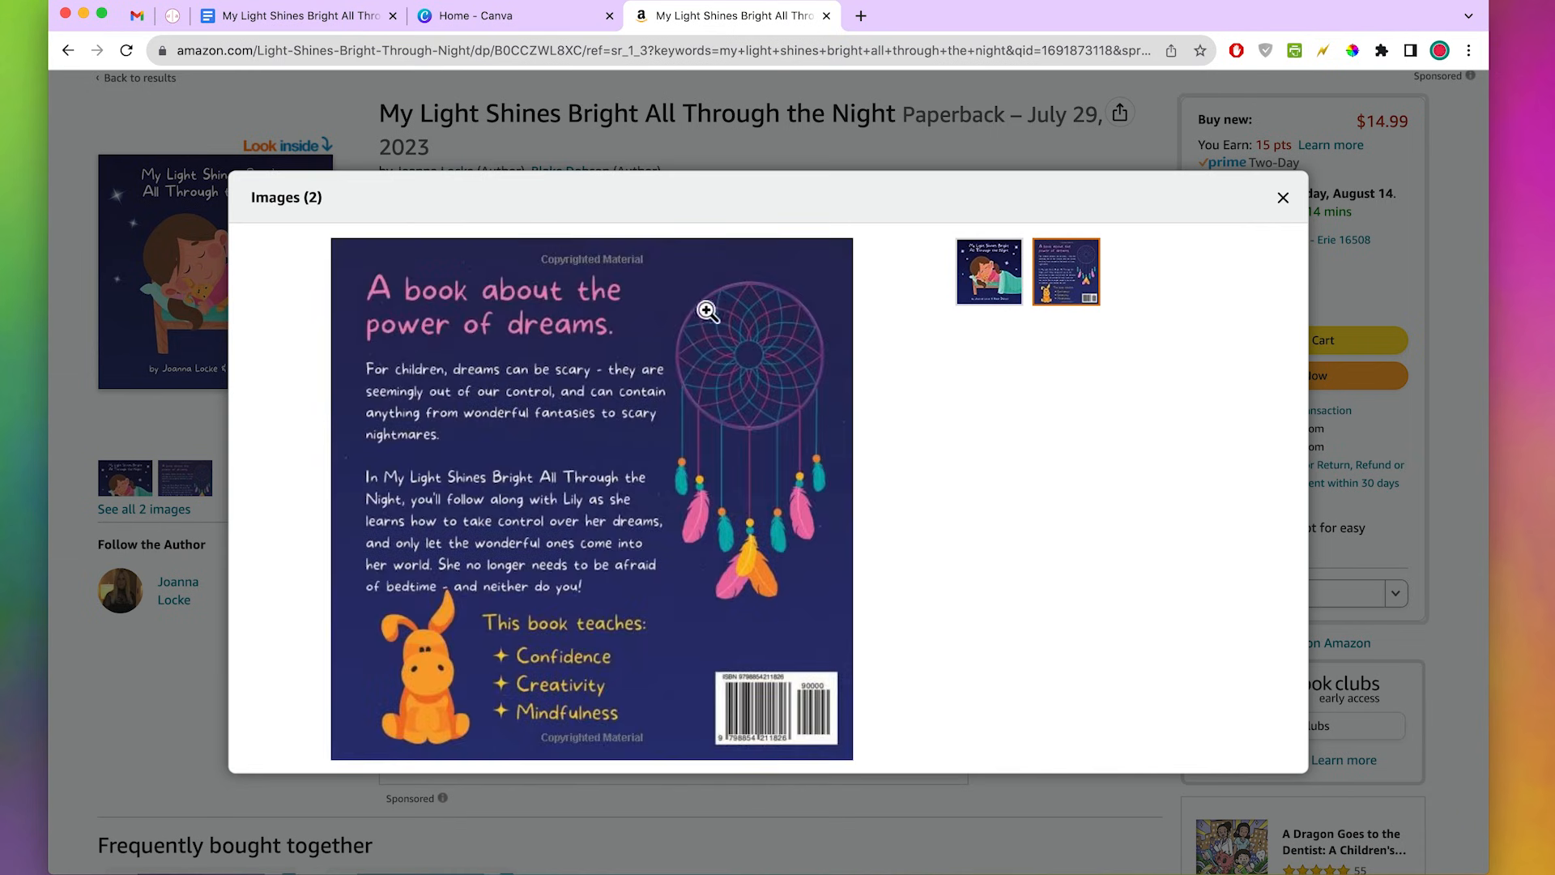
click(1283, 198)
key(Escape)
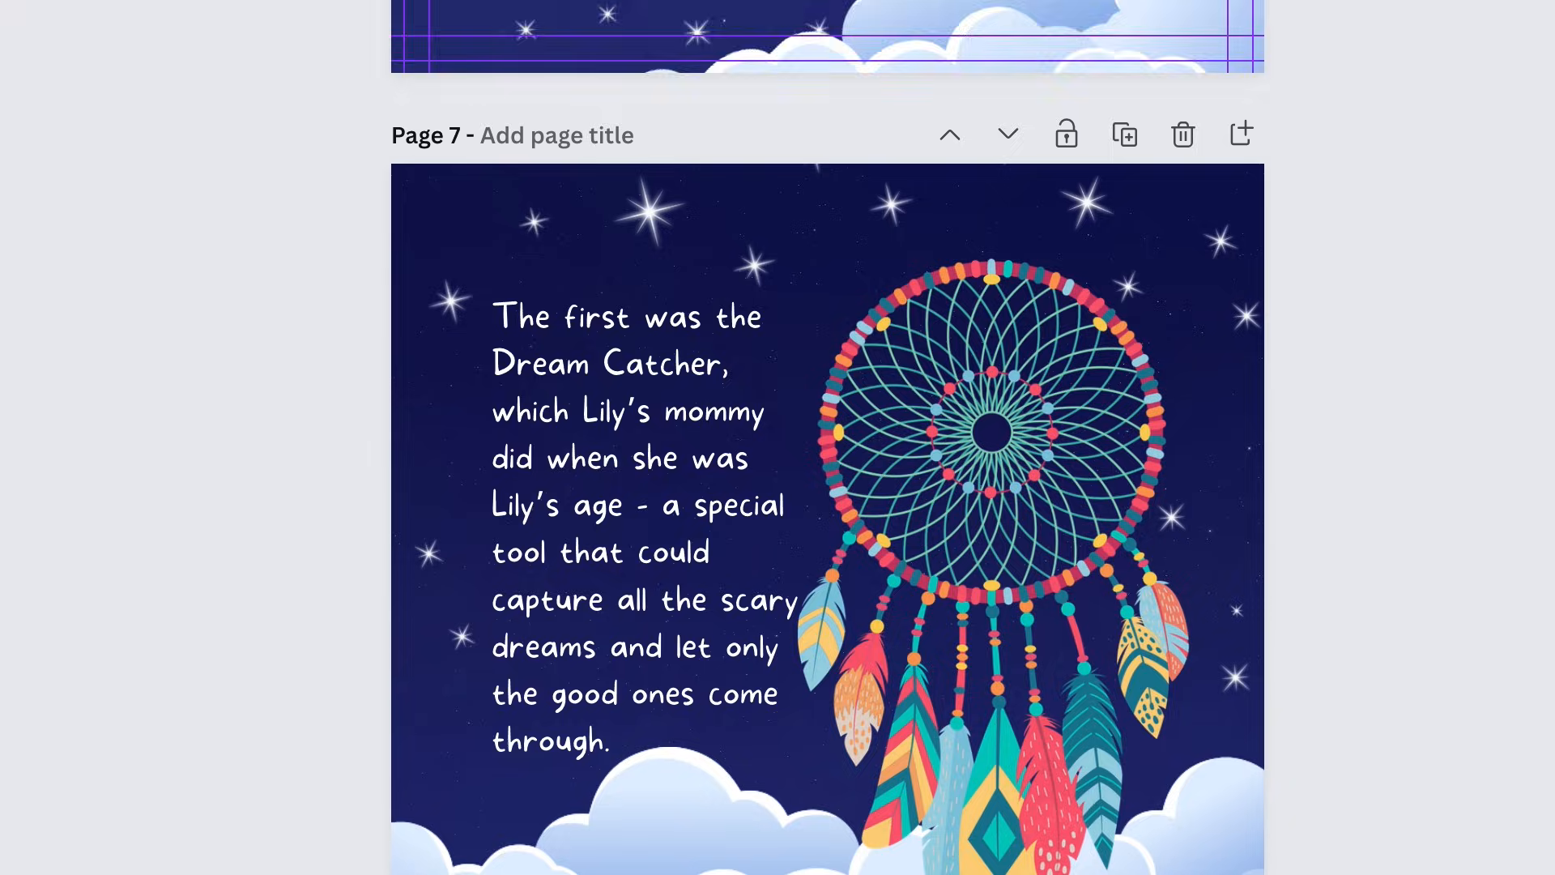
Review the finished picture book's layout from page 7 through page 10 in Canva.
scroll(826, 437, down, 3)
scroll(826, 437, down, 12)
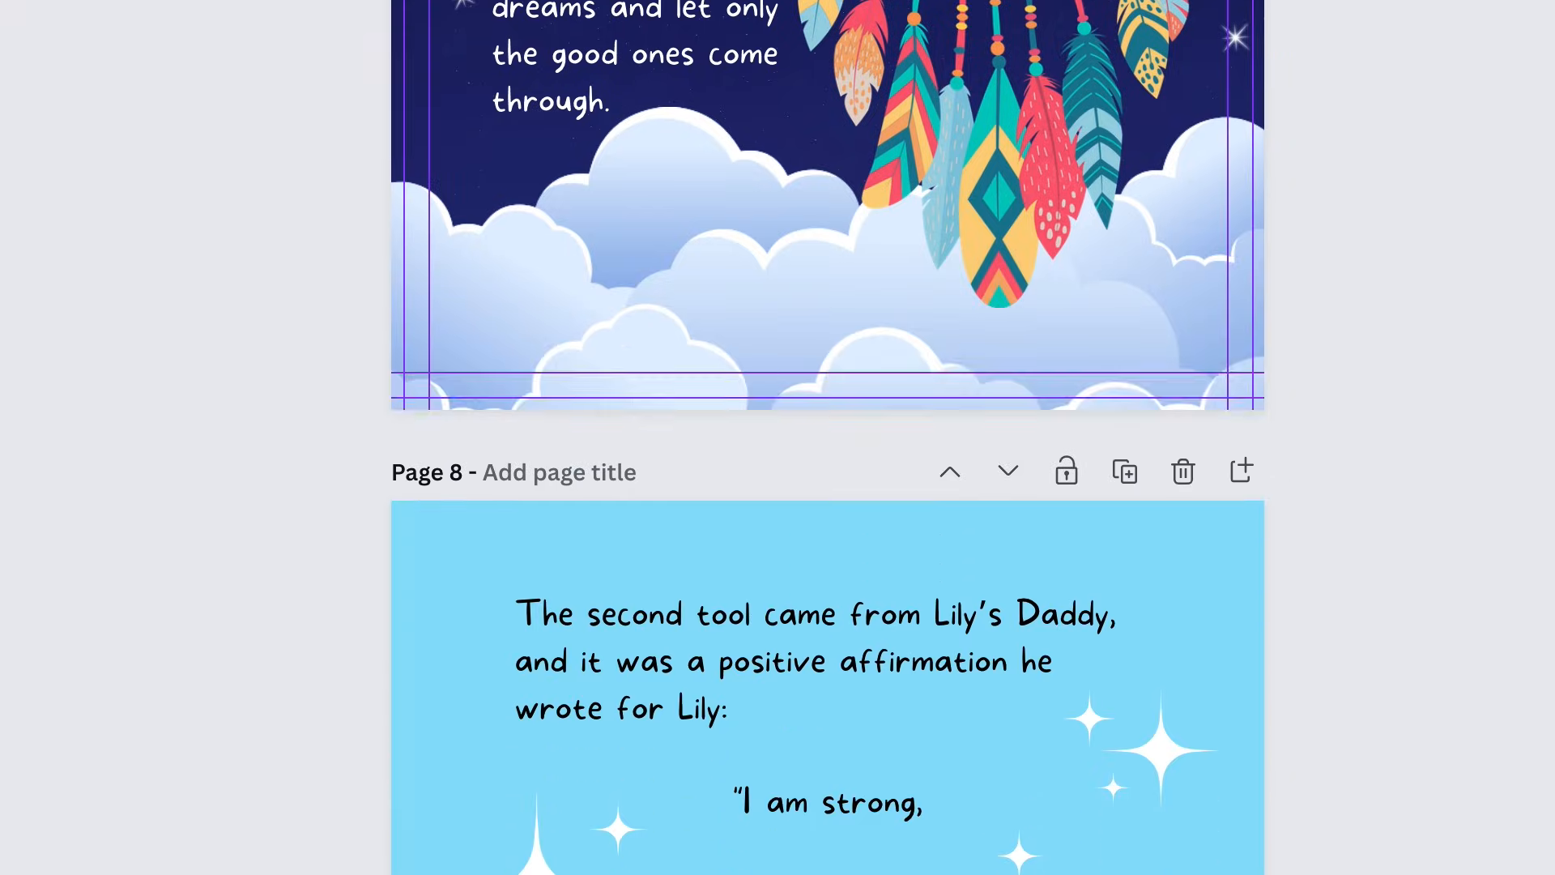
scroll(826, 437, down, 10)
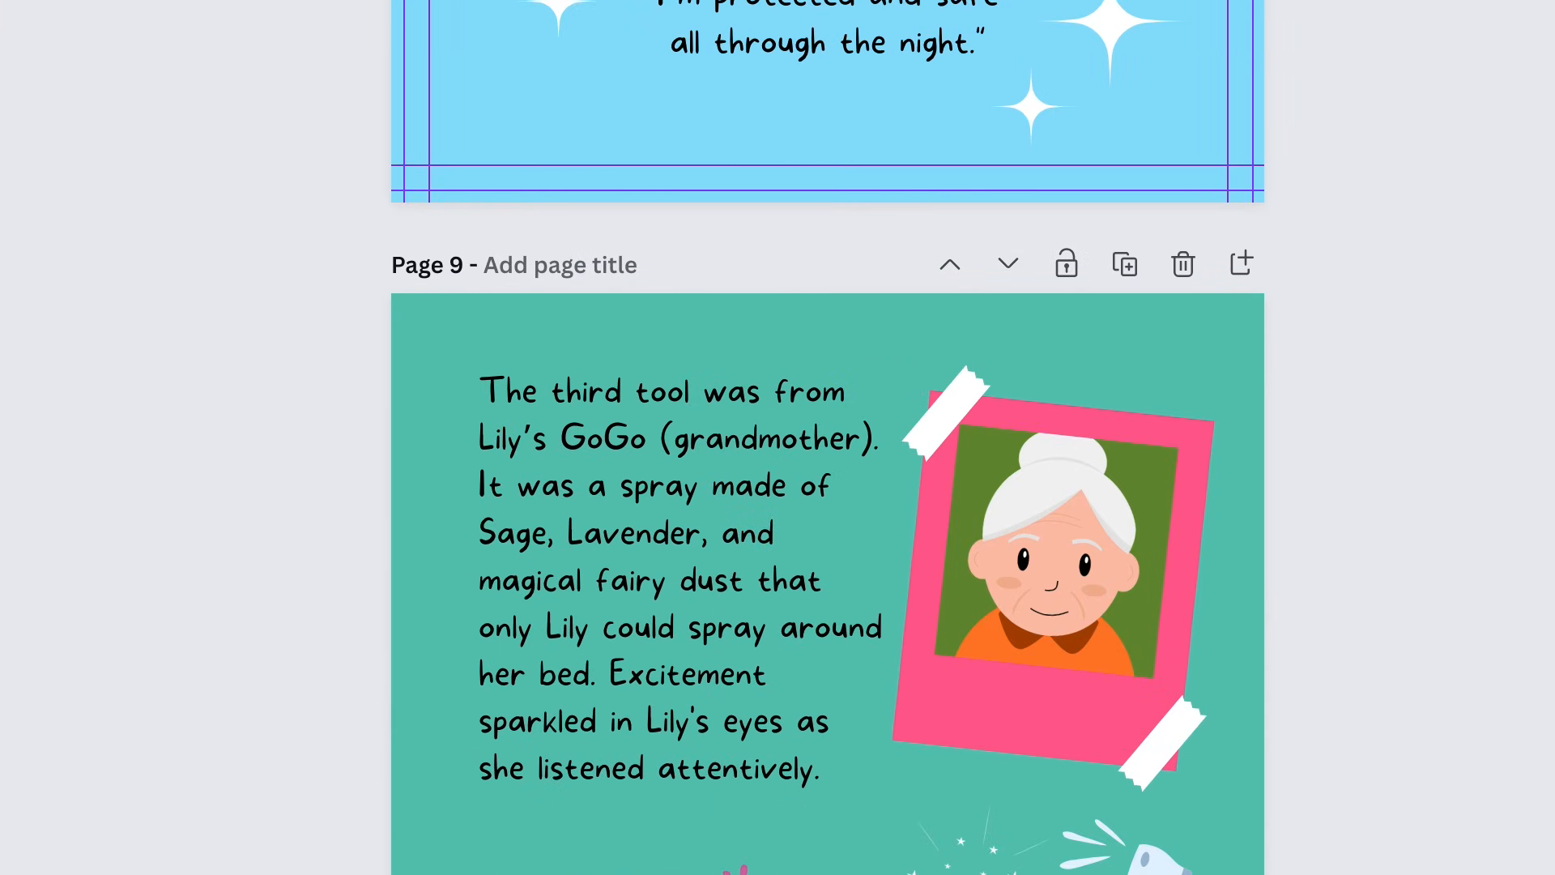
scroll(826, 437, down, 12)
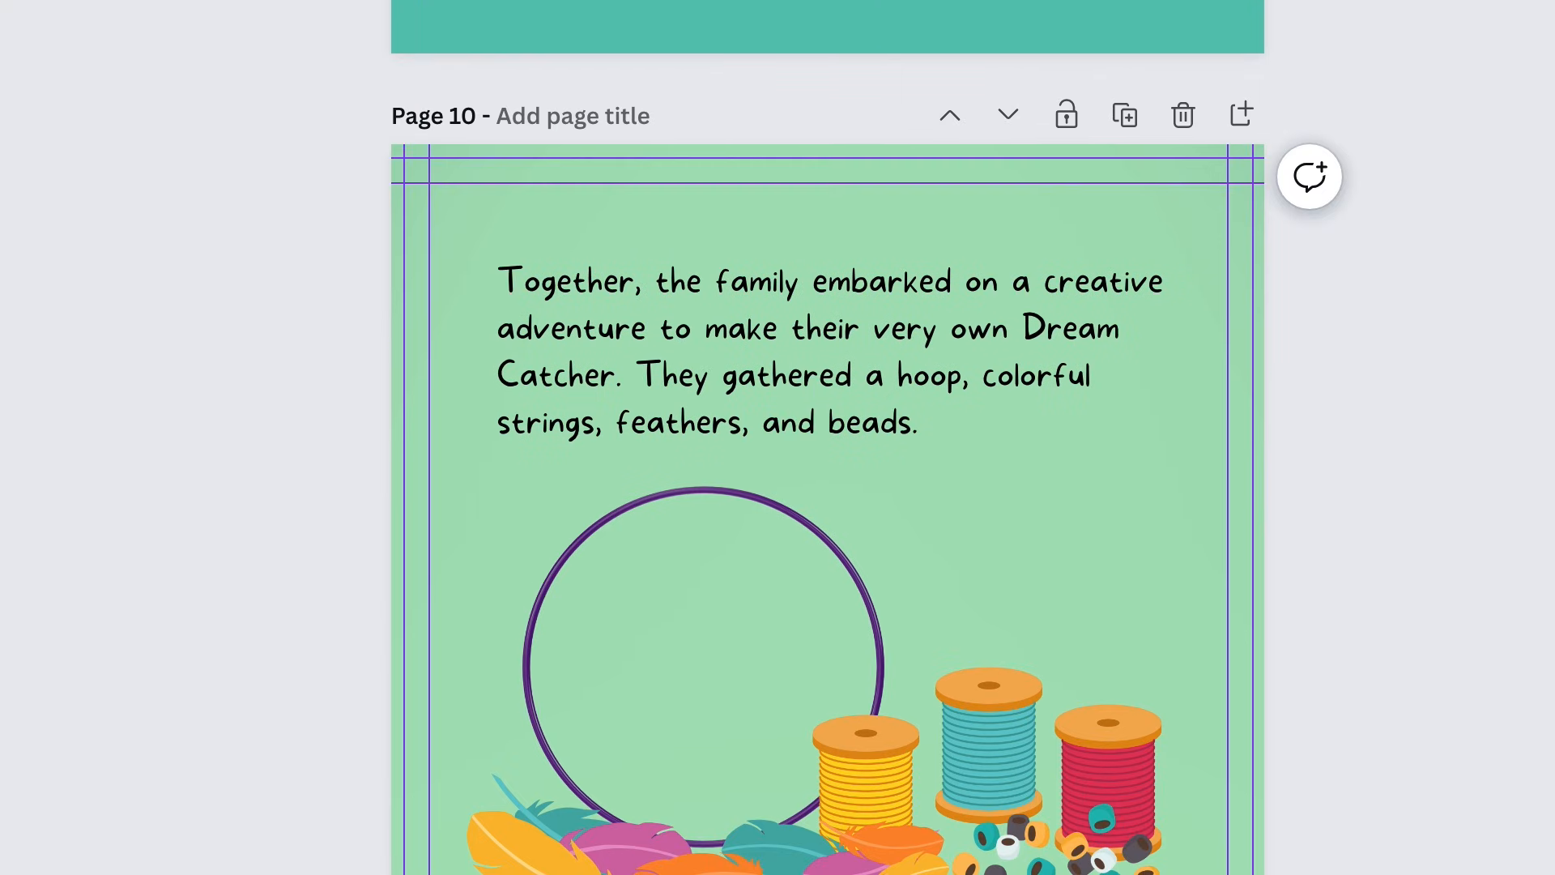
scroll(826, 437, down, 6)
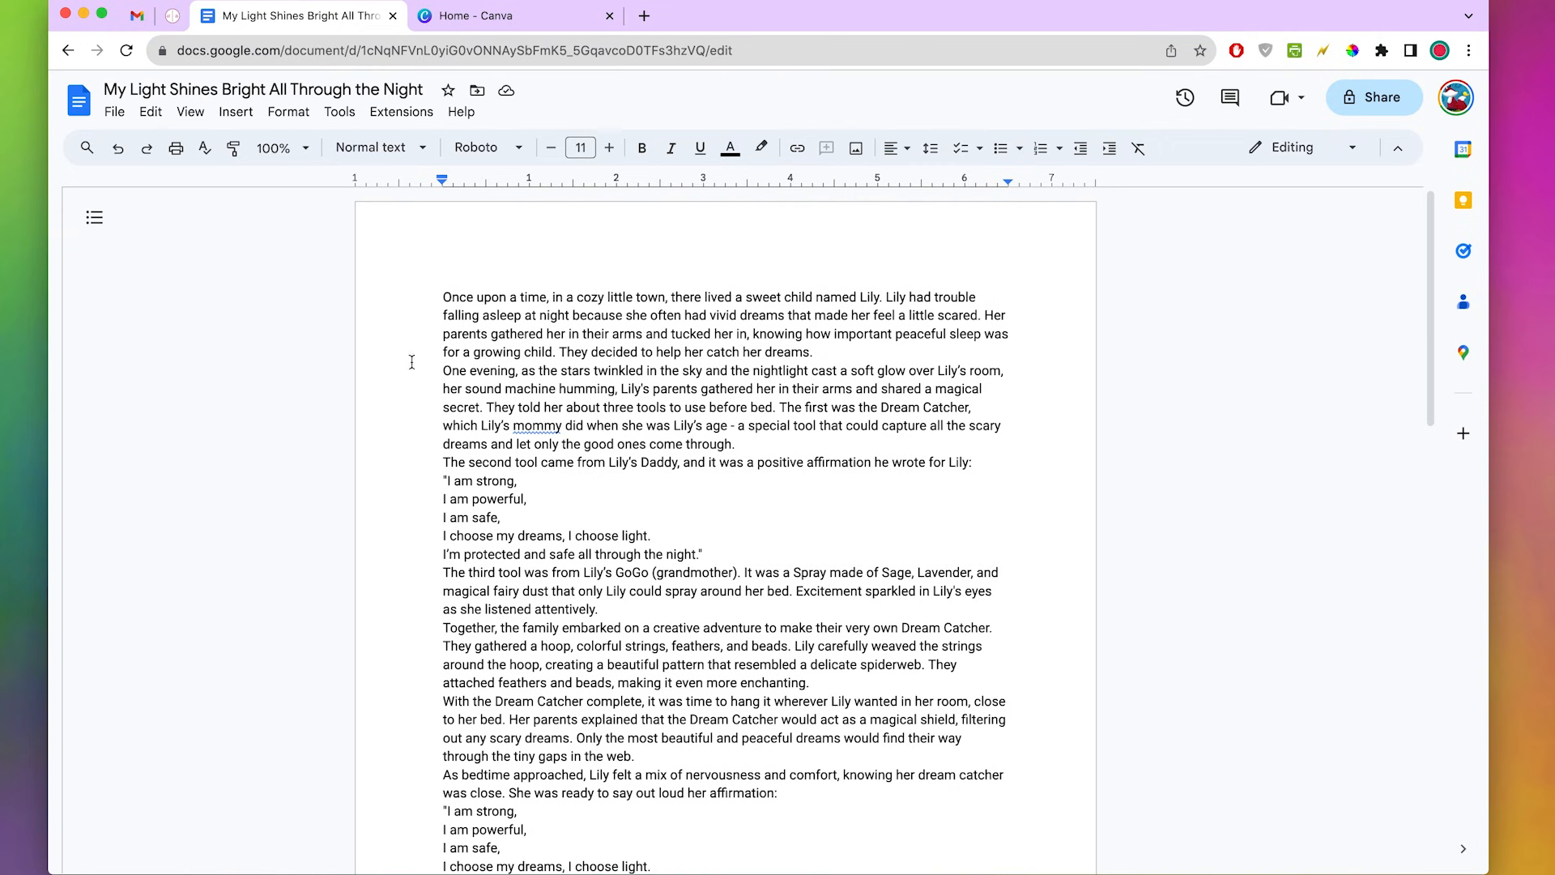
In the Google Docs story, insert blank lines after the opening paragraph, the "One evening" paragraph and Daddy's affirmation.
scroll(866, 609, down, 15)
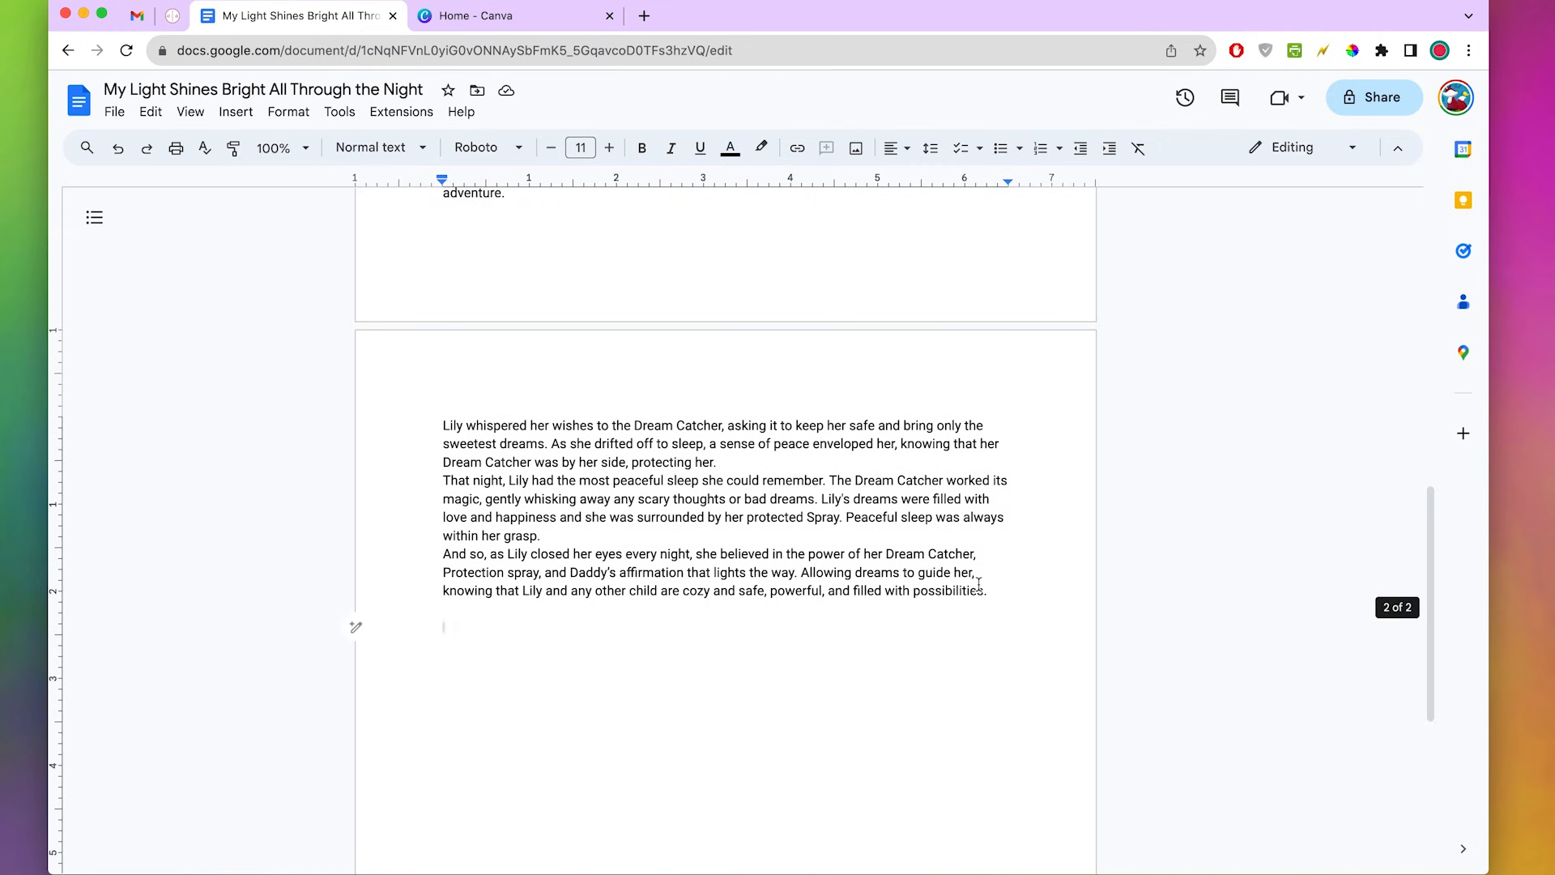
scroll(858, 486, up, 15)
click(854, 349)
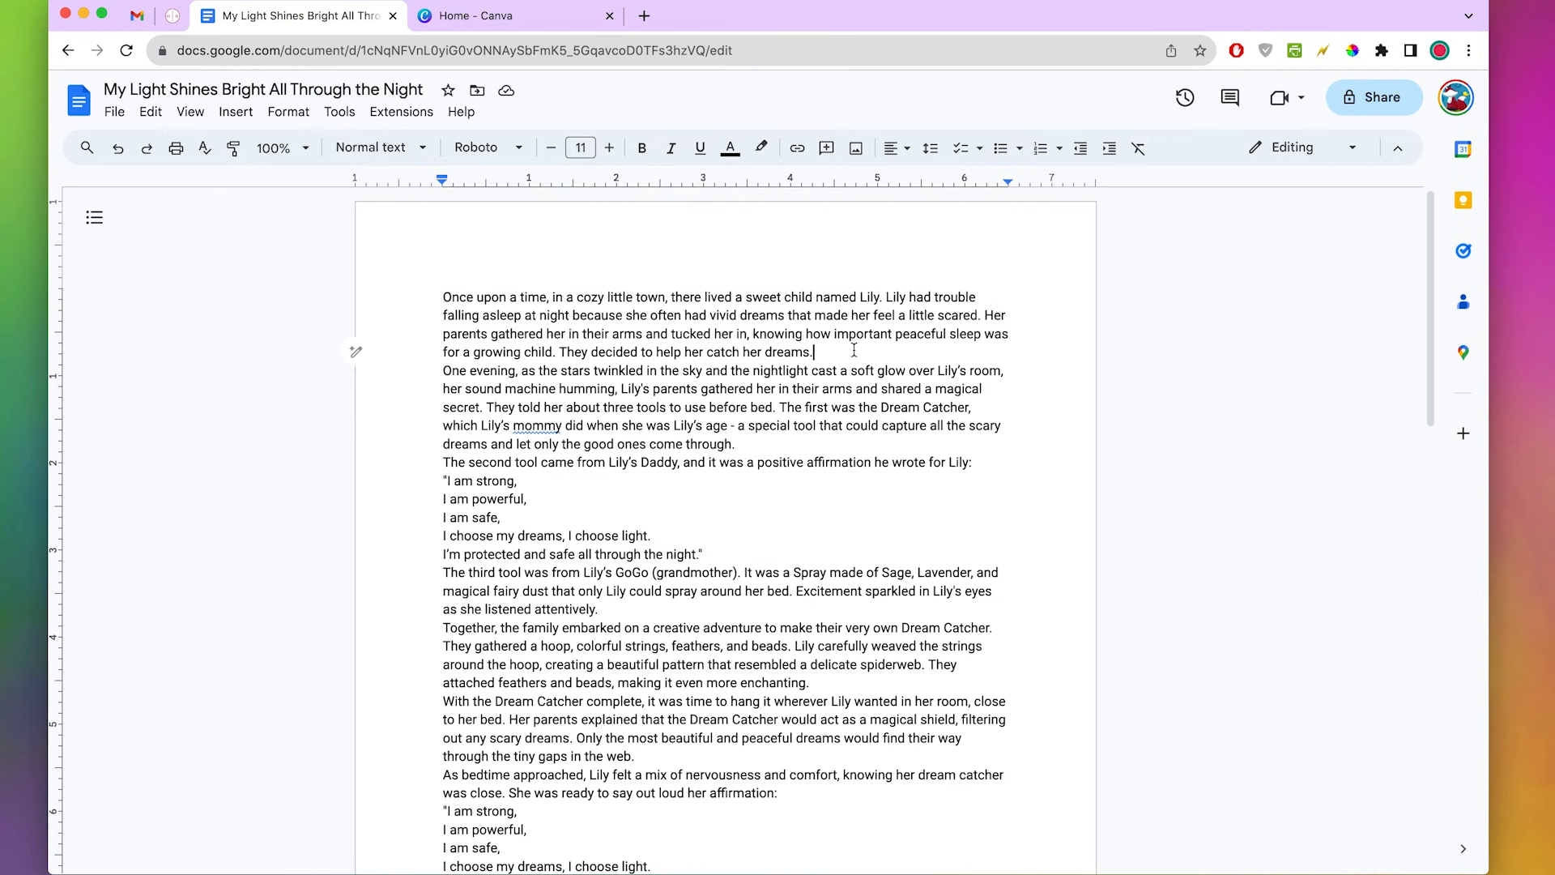
key(Return)
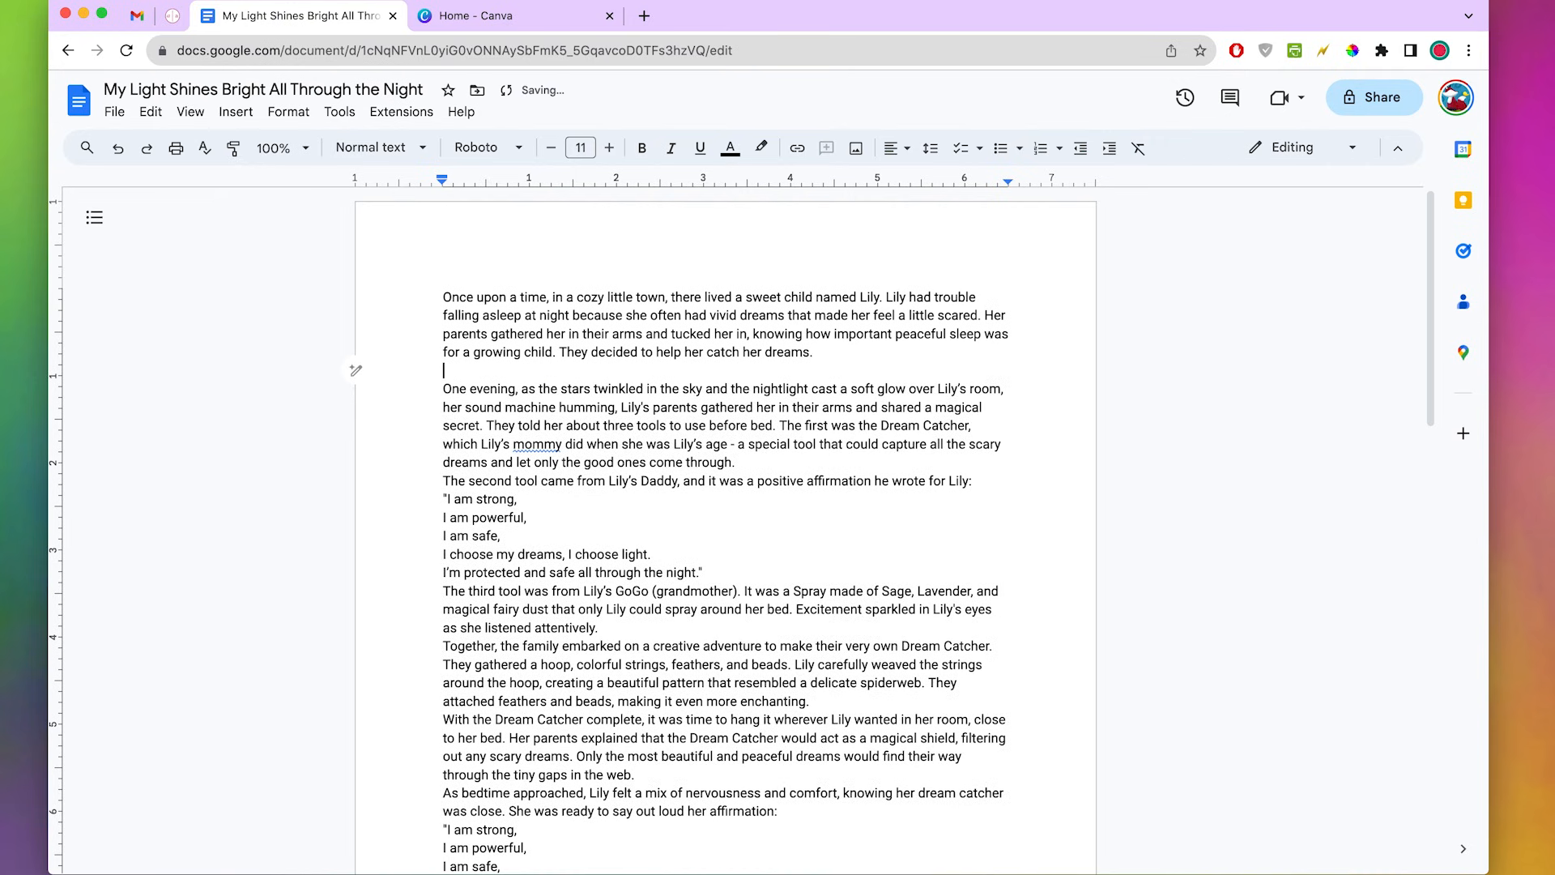
click(770, 470)
key(Return)
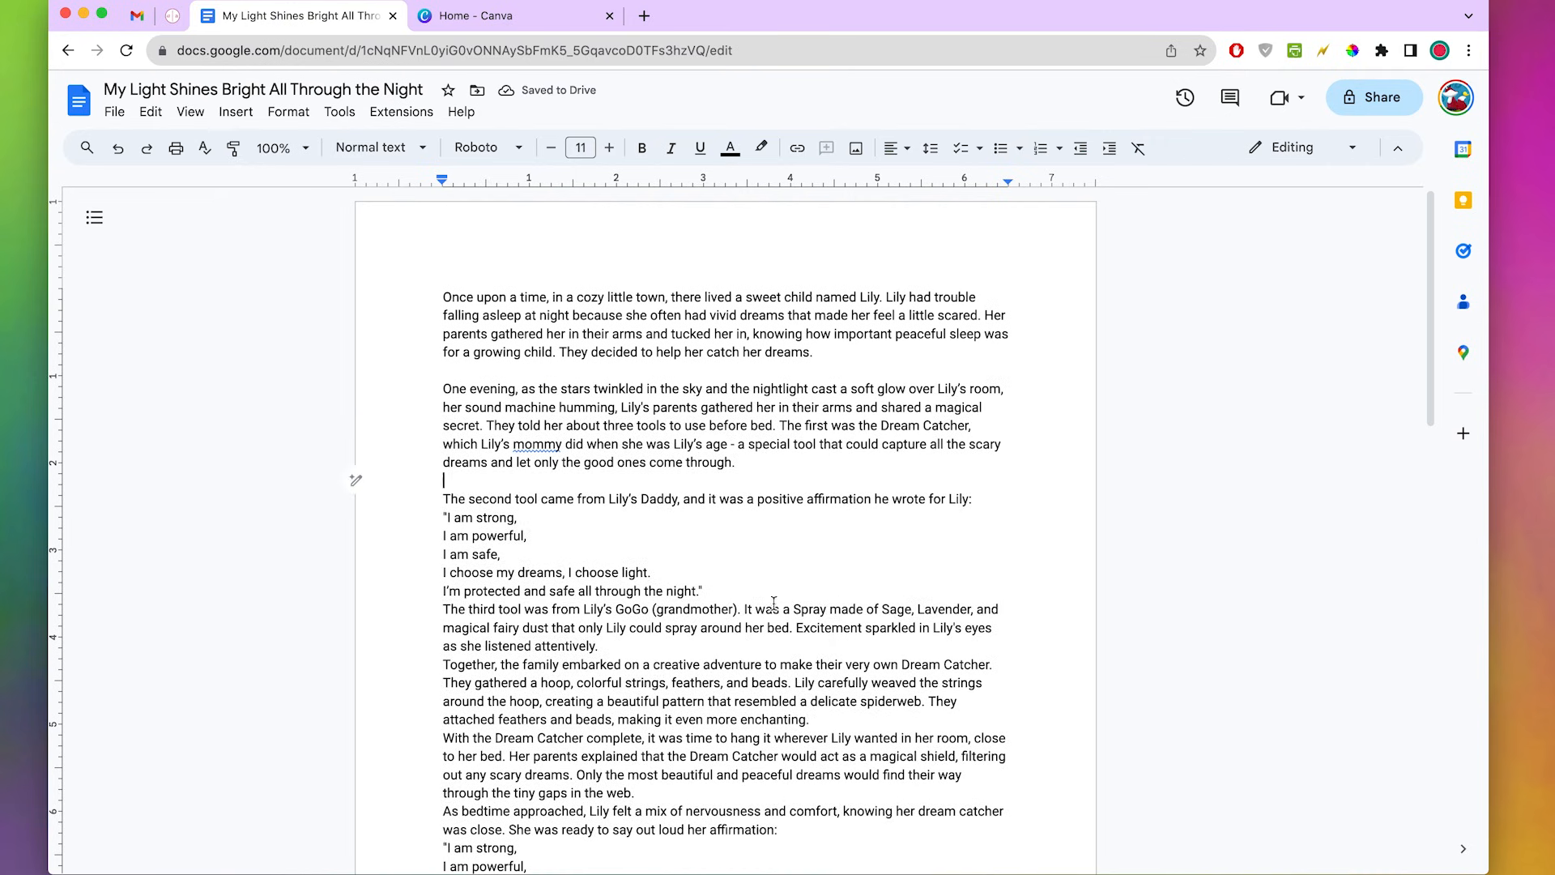
click(772, 592)
key(Return)
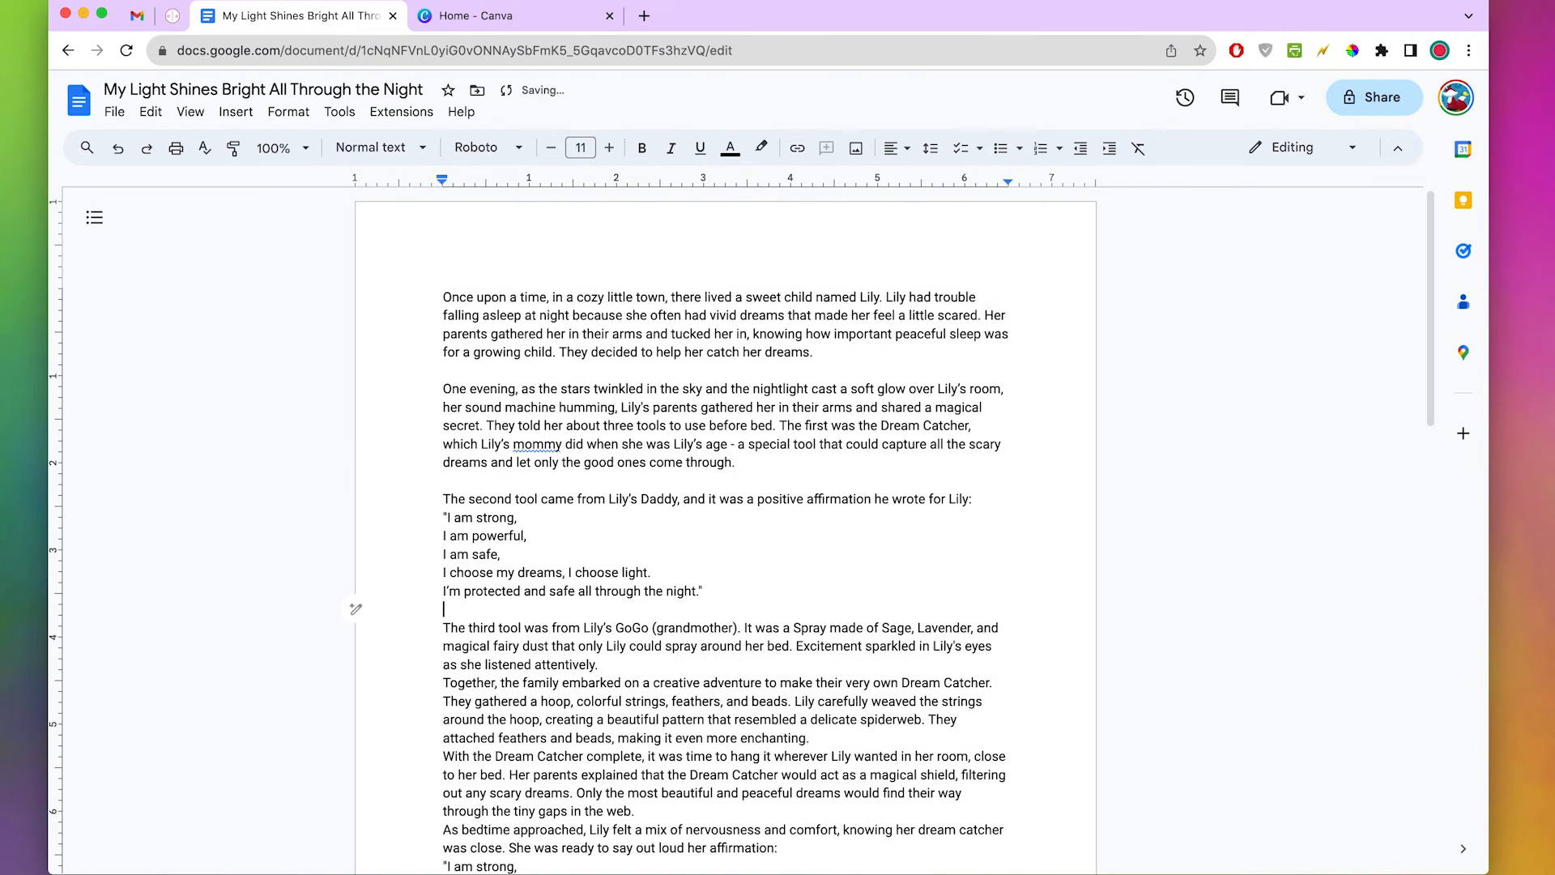
Insert blank lines after the third-tool paragraph, the "Together, the family" paragraph and the "With the Dream Catcher complete" paragraph.
drag(439, 499, 753, 603)
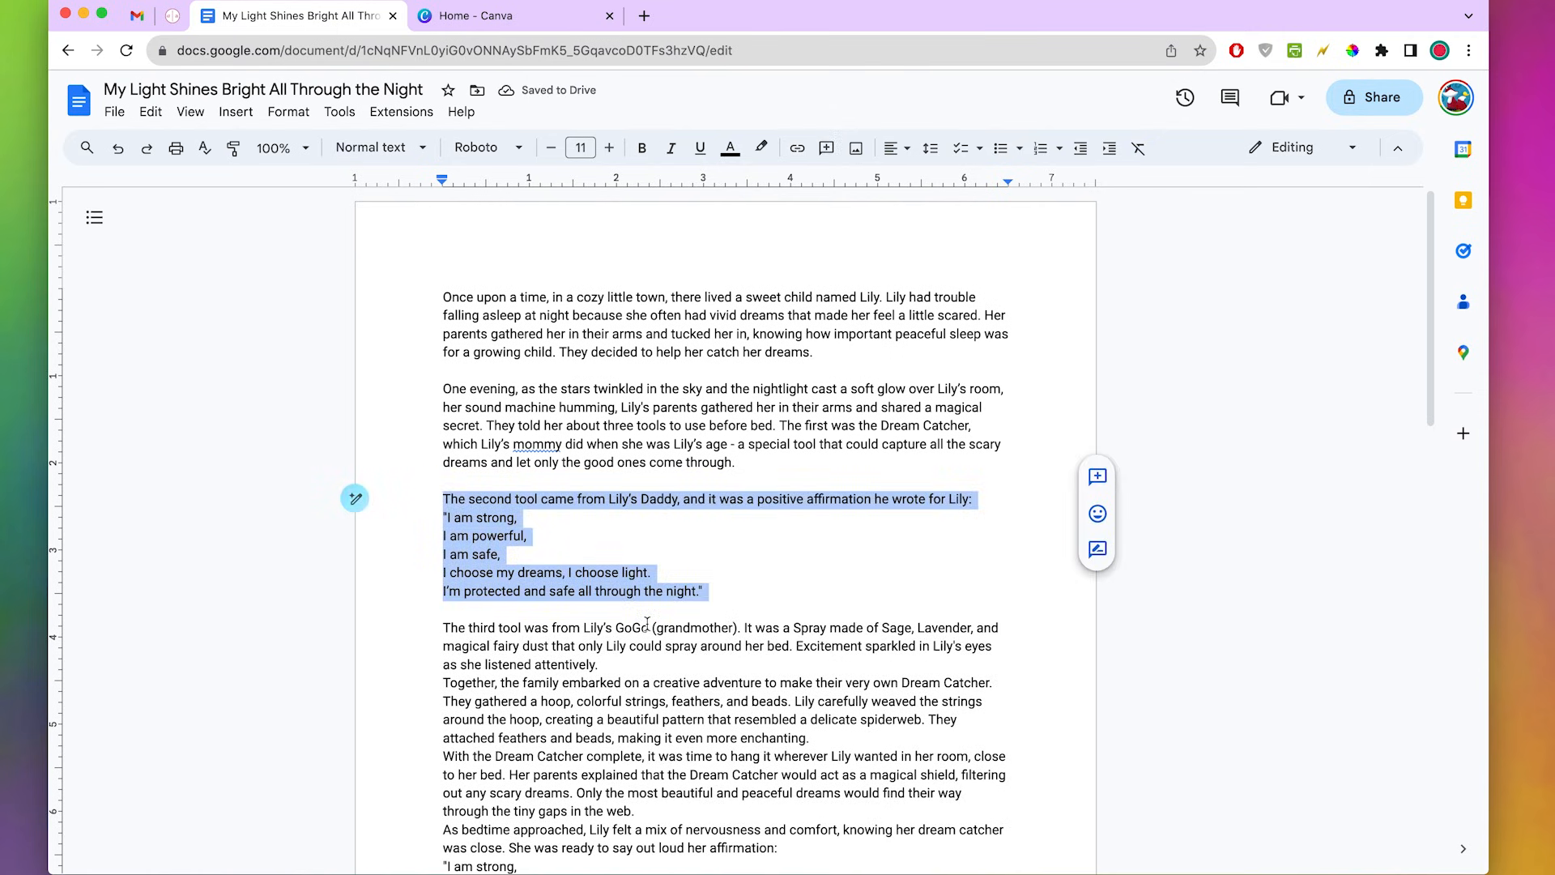
click(734, 609)
drag(446, 629, 583, 640)
click(623, 665)
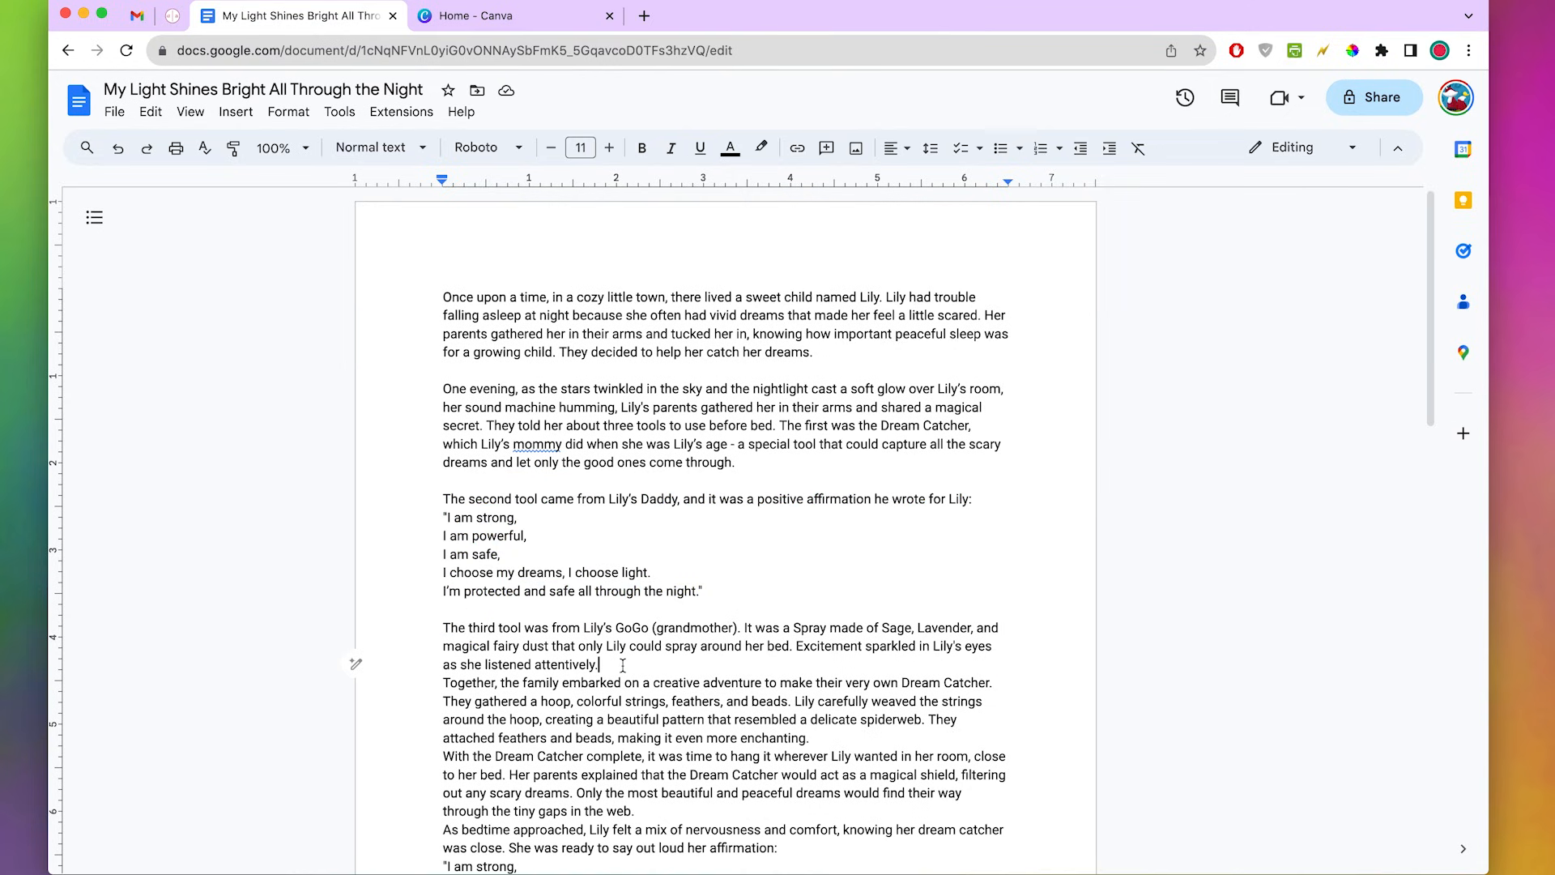
key(Return)
scroll(623, 665, down, 2)
click(820, 618)
key(Return)
click(648, 708)
key(Return)
Insert blank lines after the "Lily whispered her wishes" and "That night" paragraphs near the end of the story.
scroll(664, 705, down, 4)
click(736, 559)
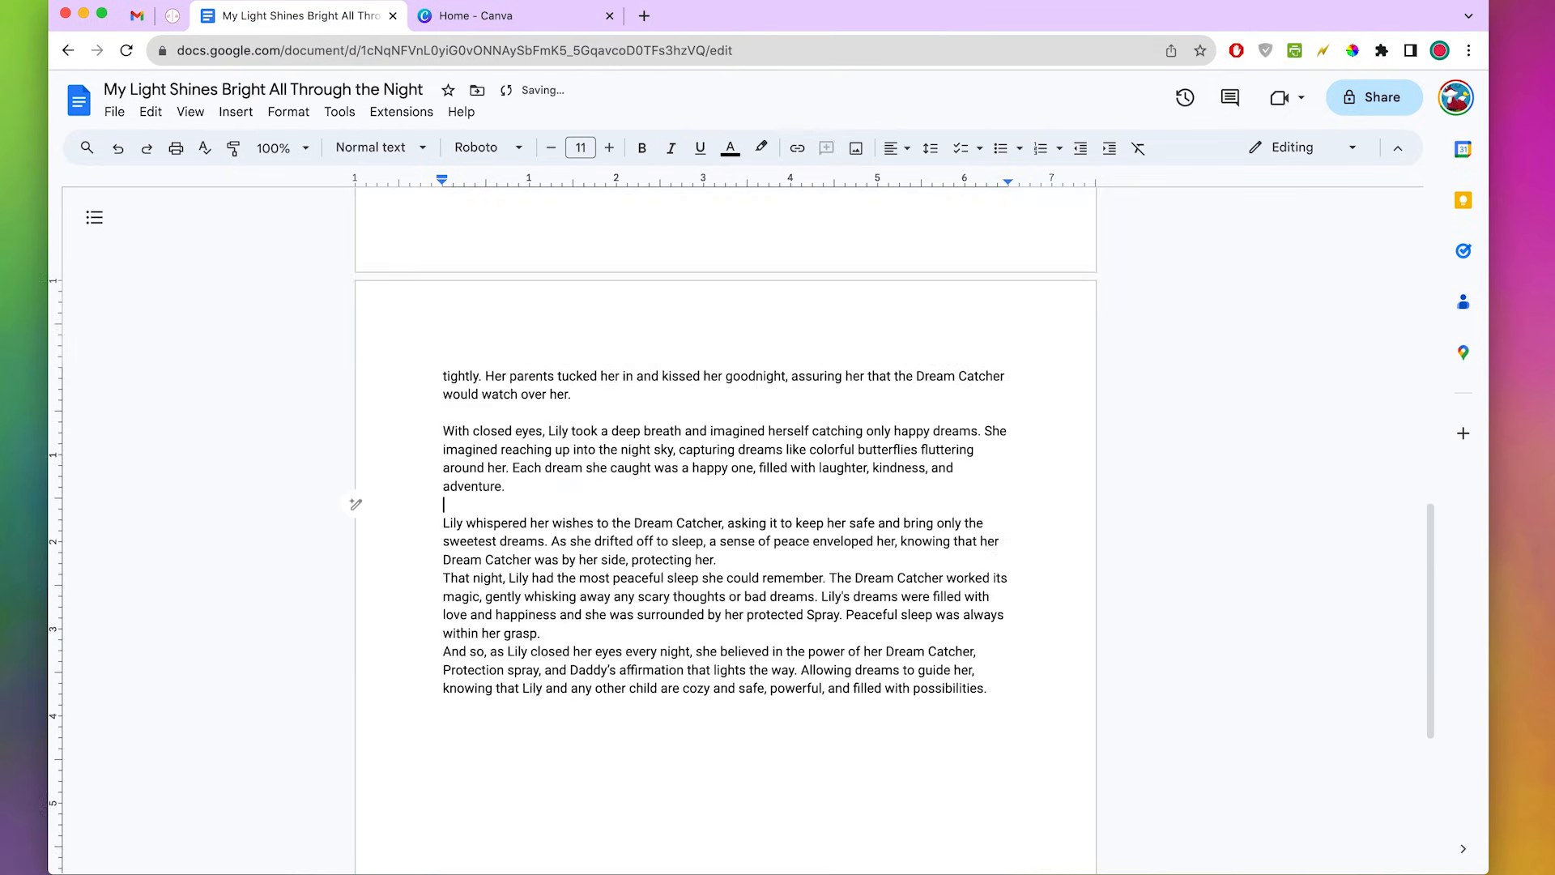
key(Return)
click(750, 651)
key(Return)
Split off "Her parents gathered her" and "The first was the Dream Catcher" as separate paragraphs, each preceded by a blank line.
scroll(750, 670, up, 10)
click(983, 315)
key(Return)
key(Return)
click(780, 444)
key(Return)
key(Return)
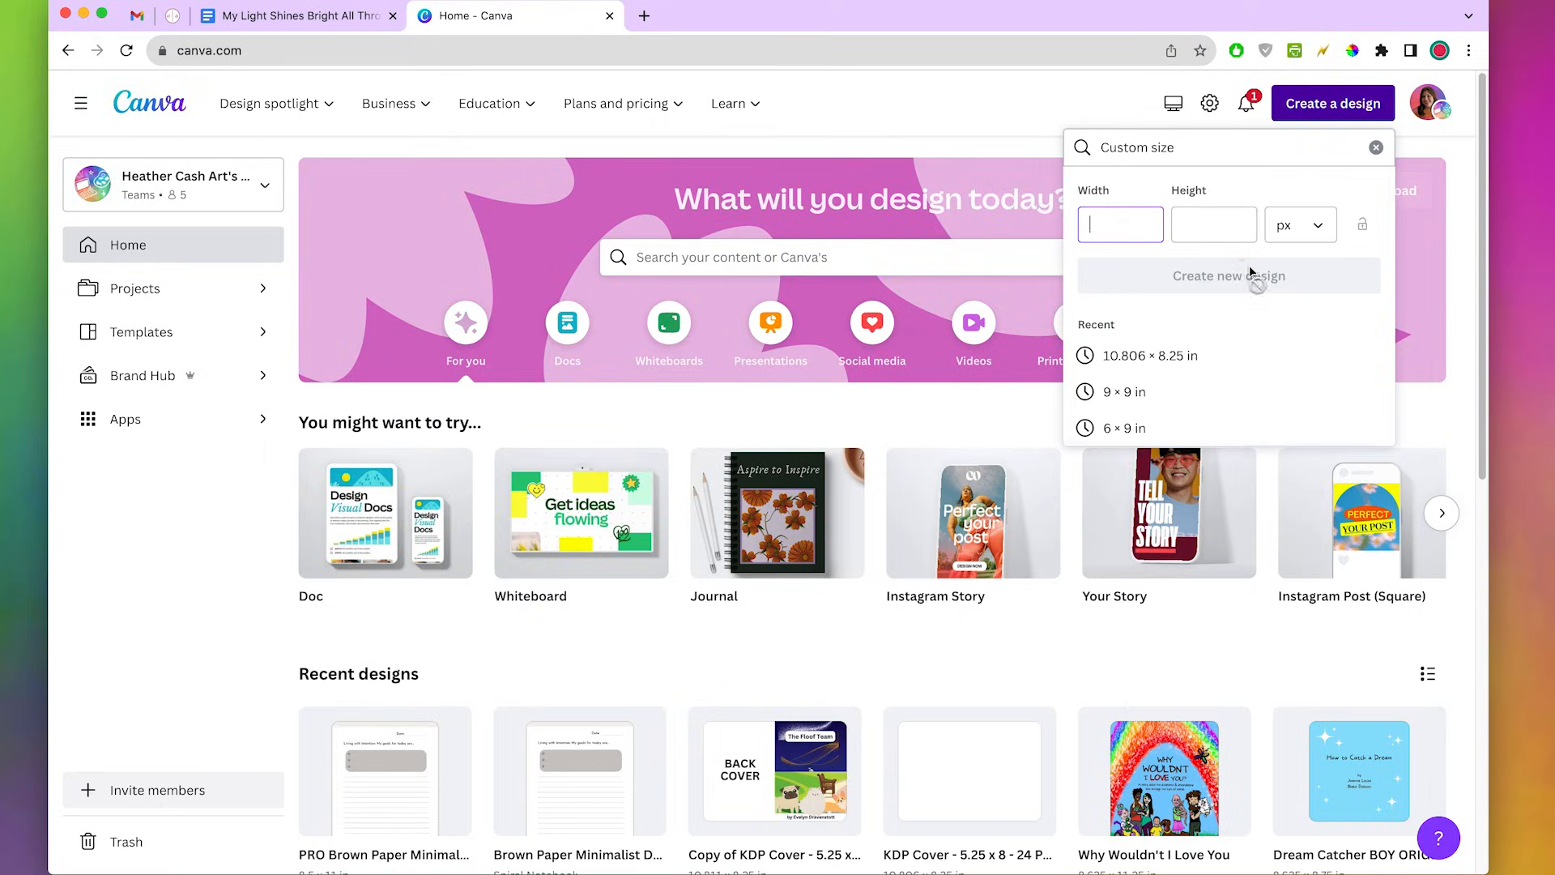
Create a new custom-size Canva design 8.375 in wide and 8.5 in high.
text(8.375)
click(1211, 230)
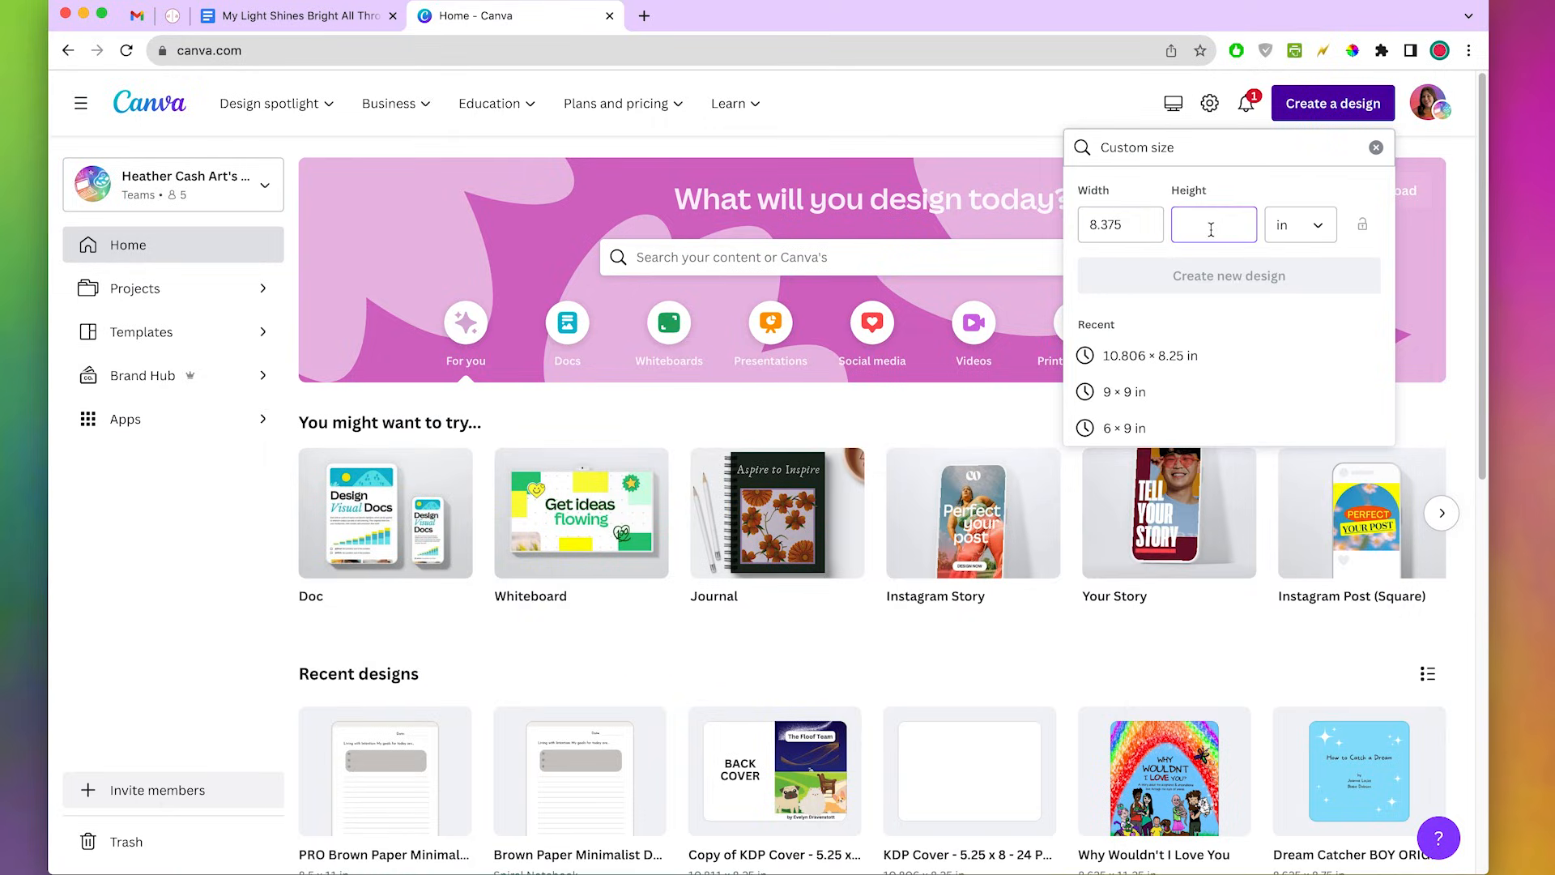
text(8.5)
click(1263, 279)
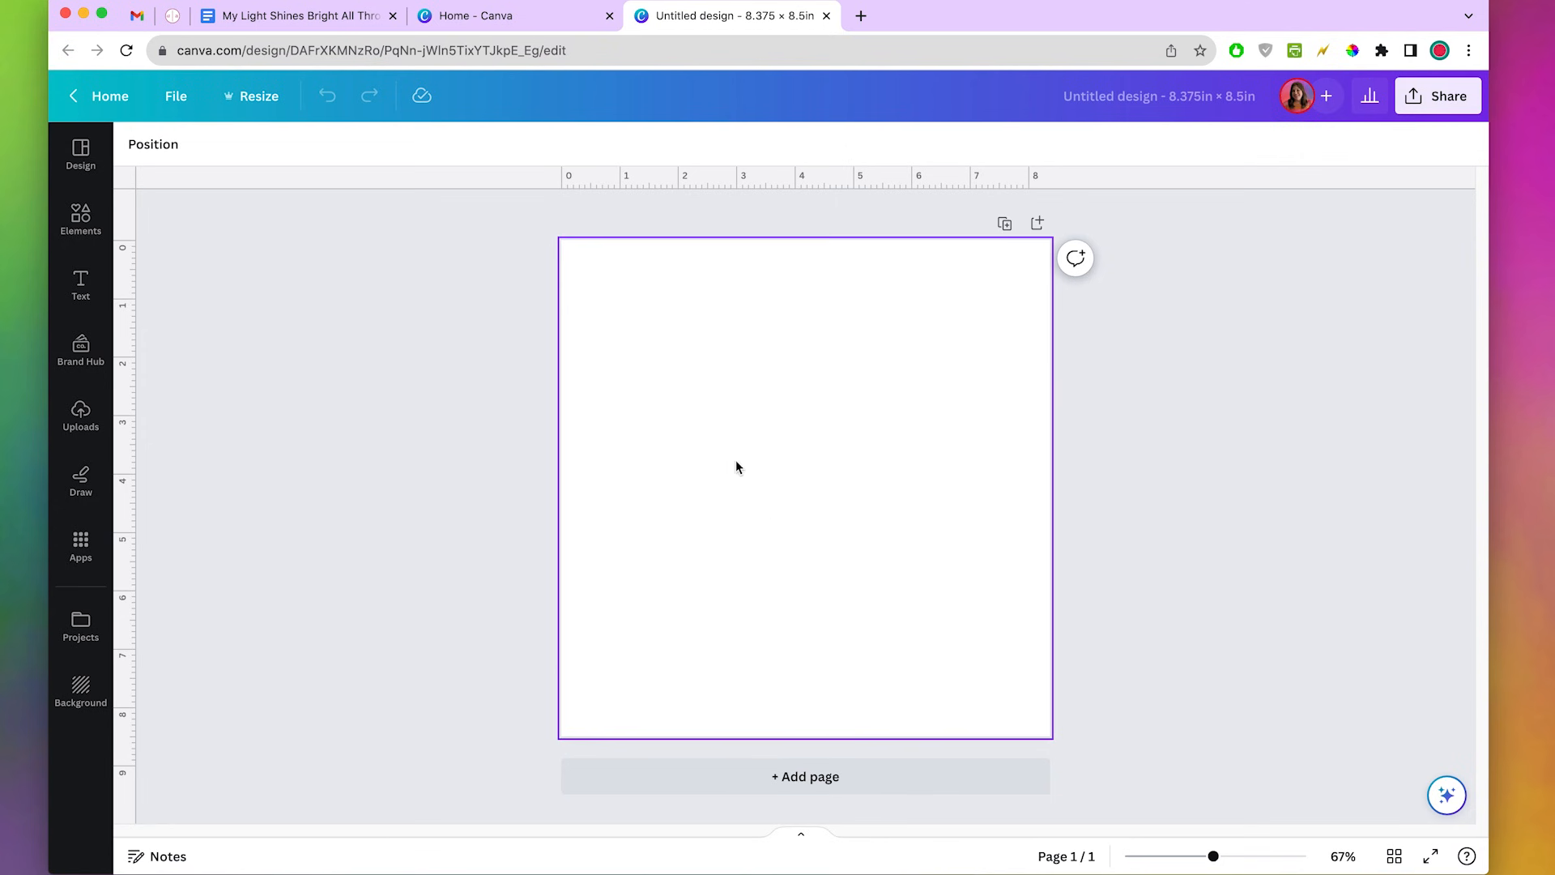
Switch to the Google Docs story and copy its opening "Once upon a time" paragraph.
click(342, 17)
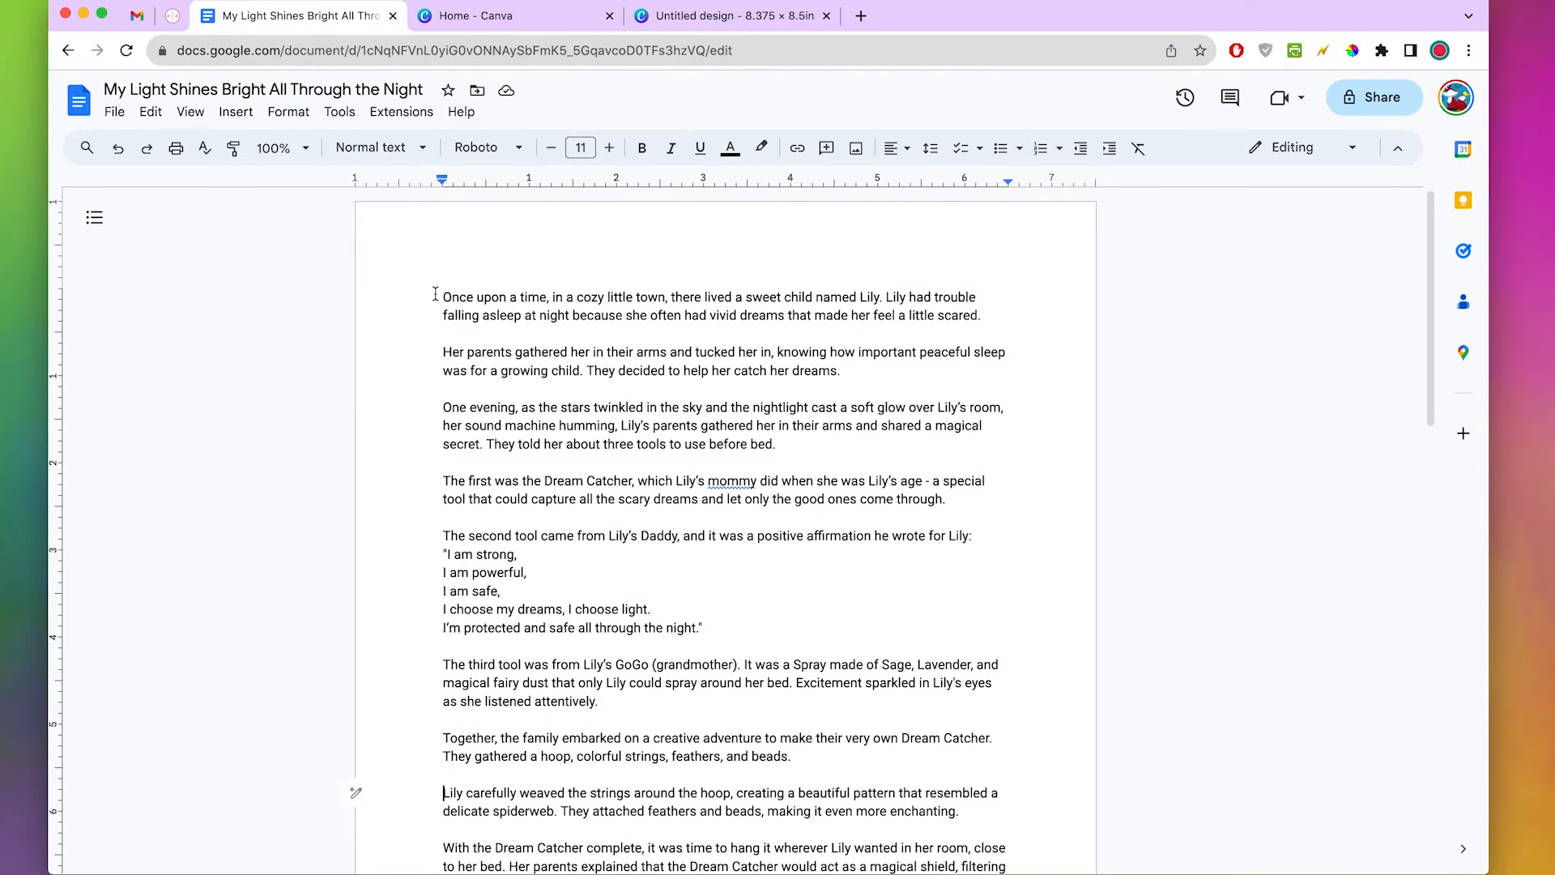
drag(435, 294, 1009, 324)
key(super+c)
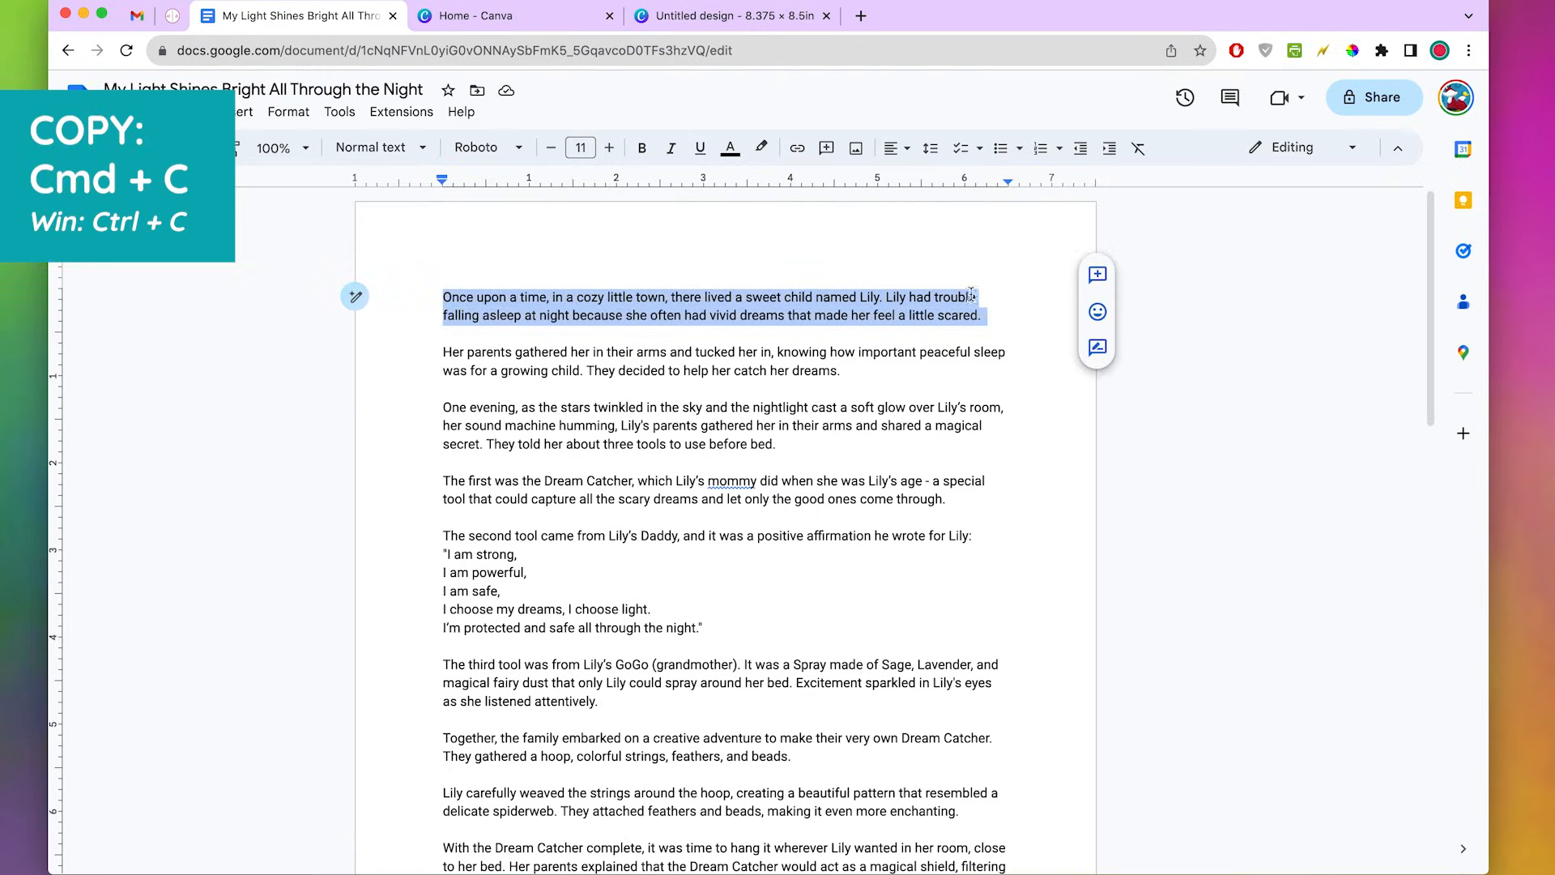
Add three blank pages to the Canva design and paste the copied opening paragraph onto page 4.
click(698, 16)
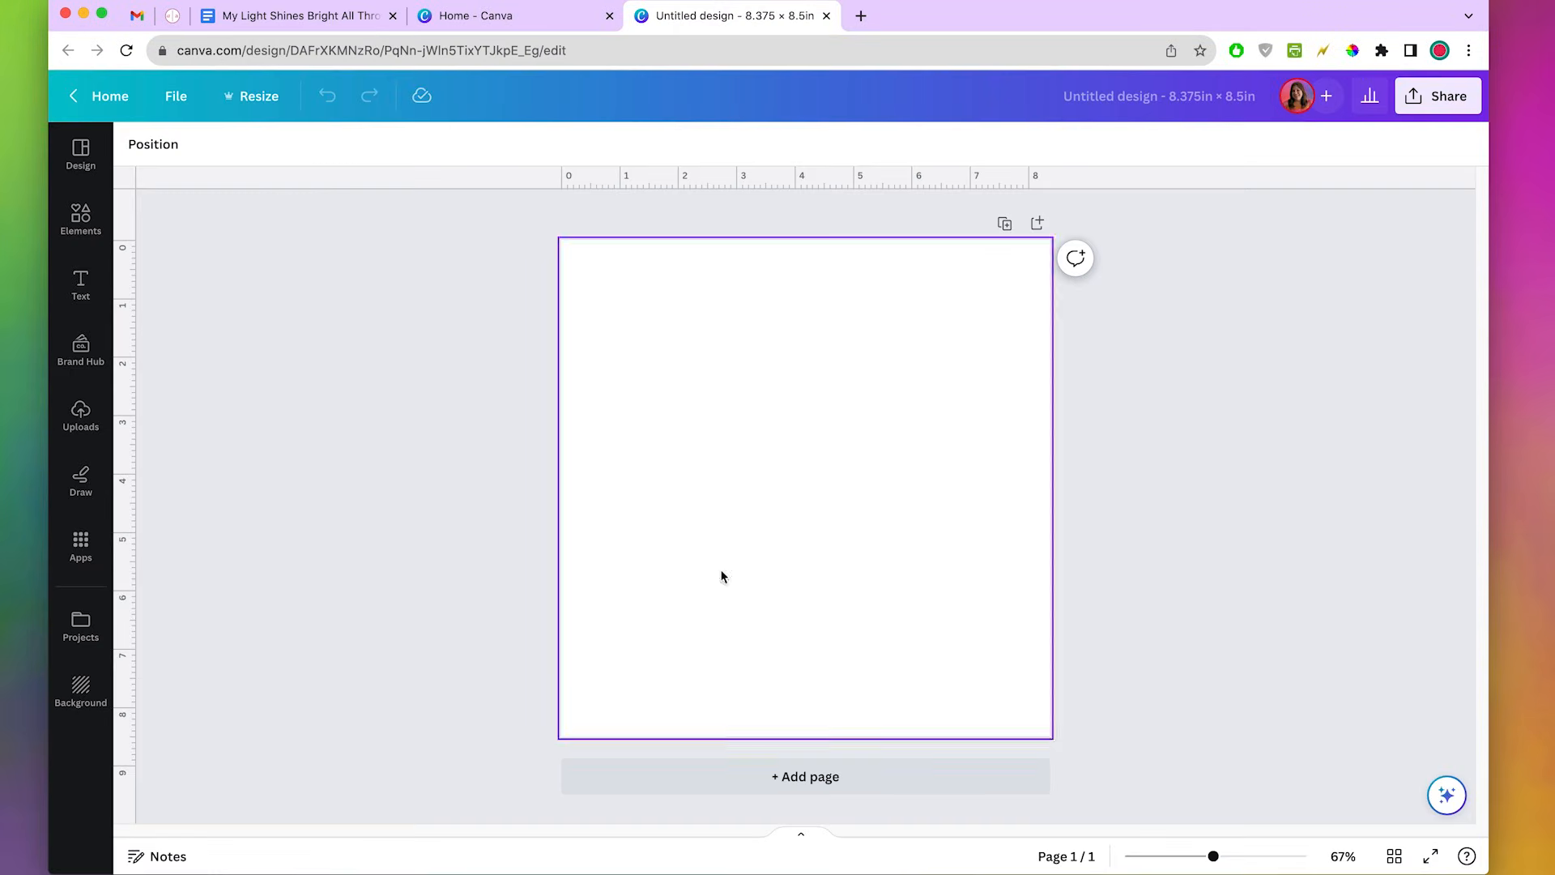
click(827, 771)
click(827, 771)
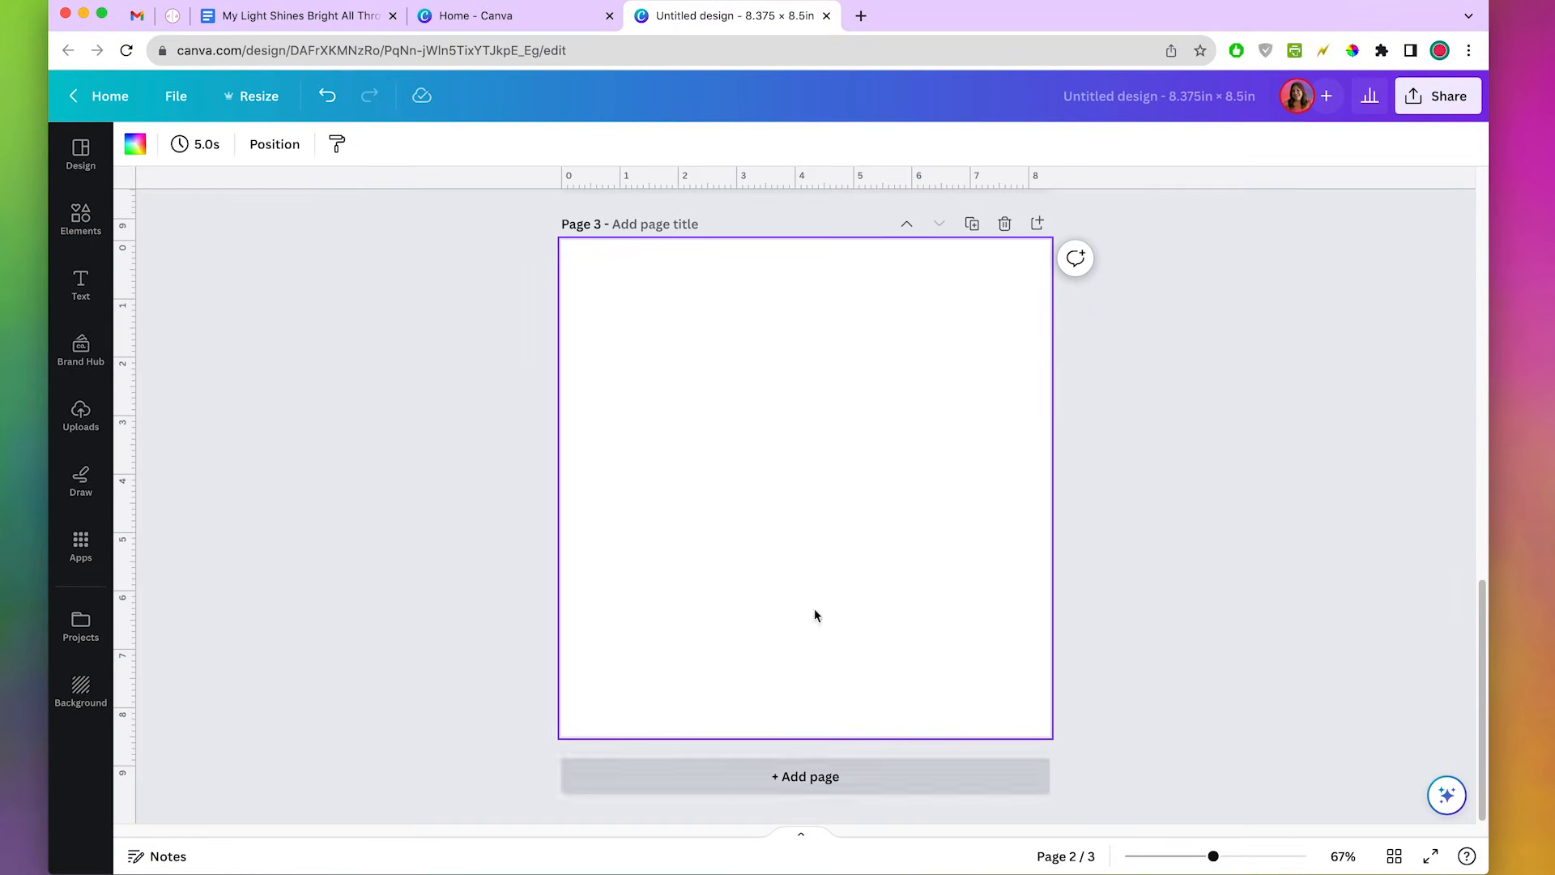
click(872, 778)
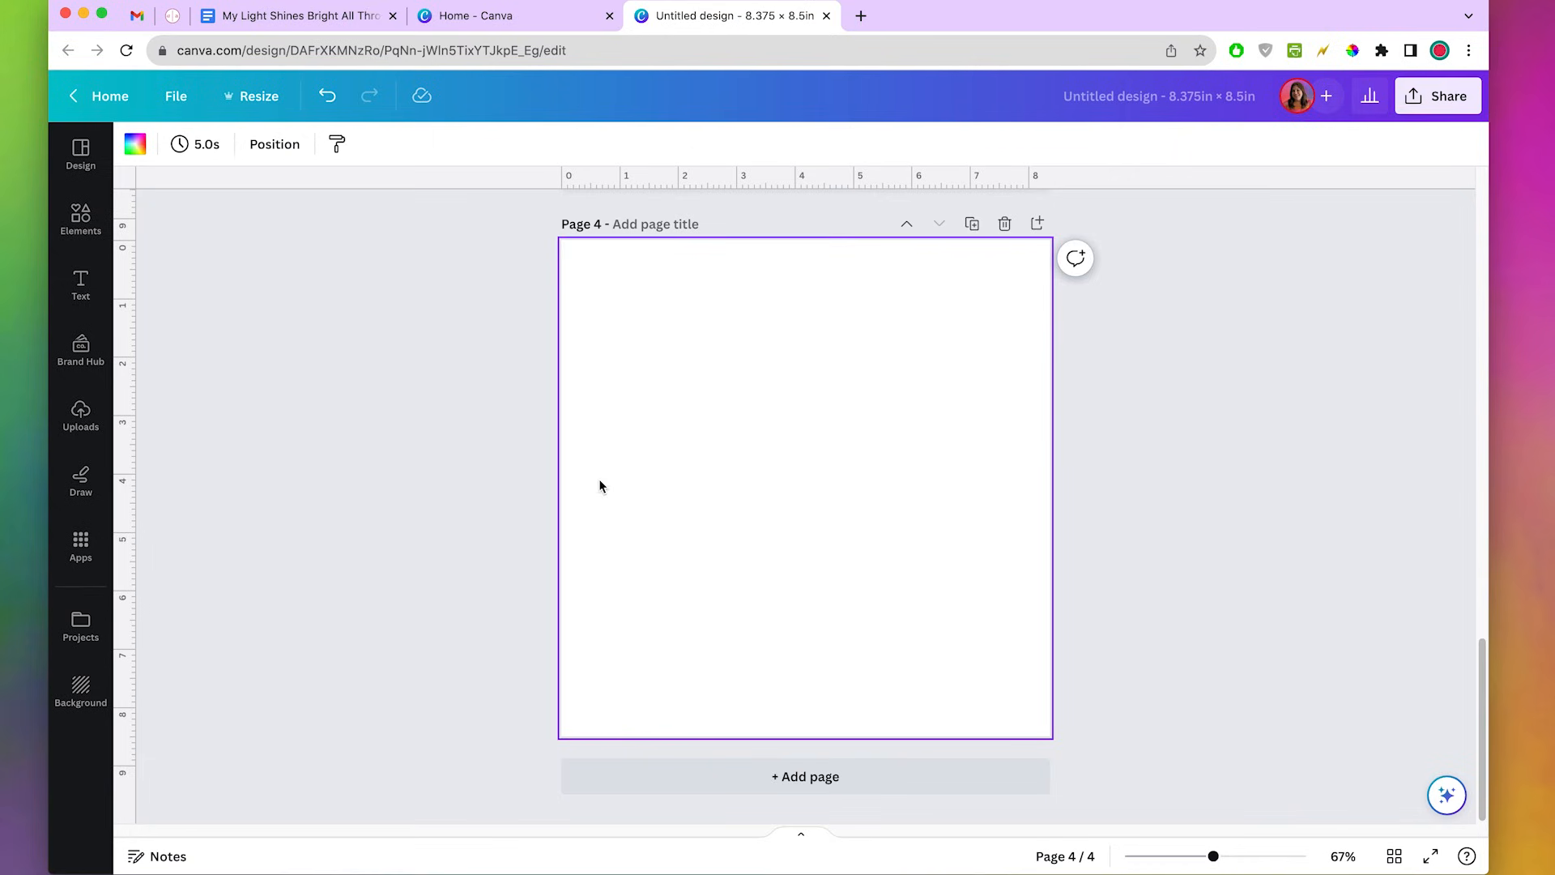
key(super+v)
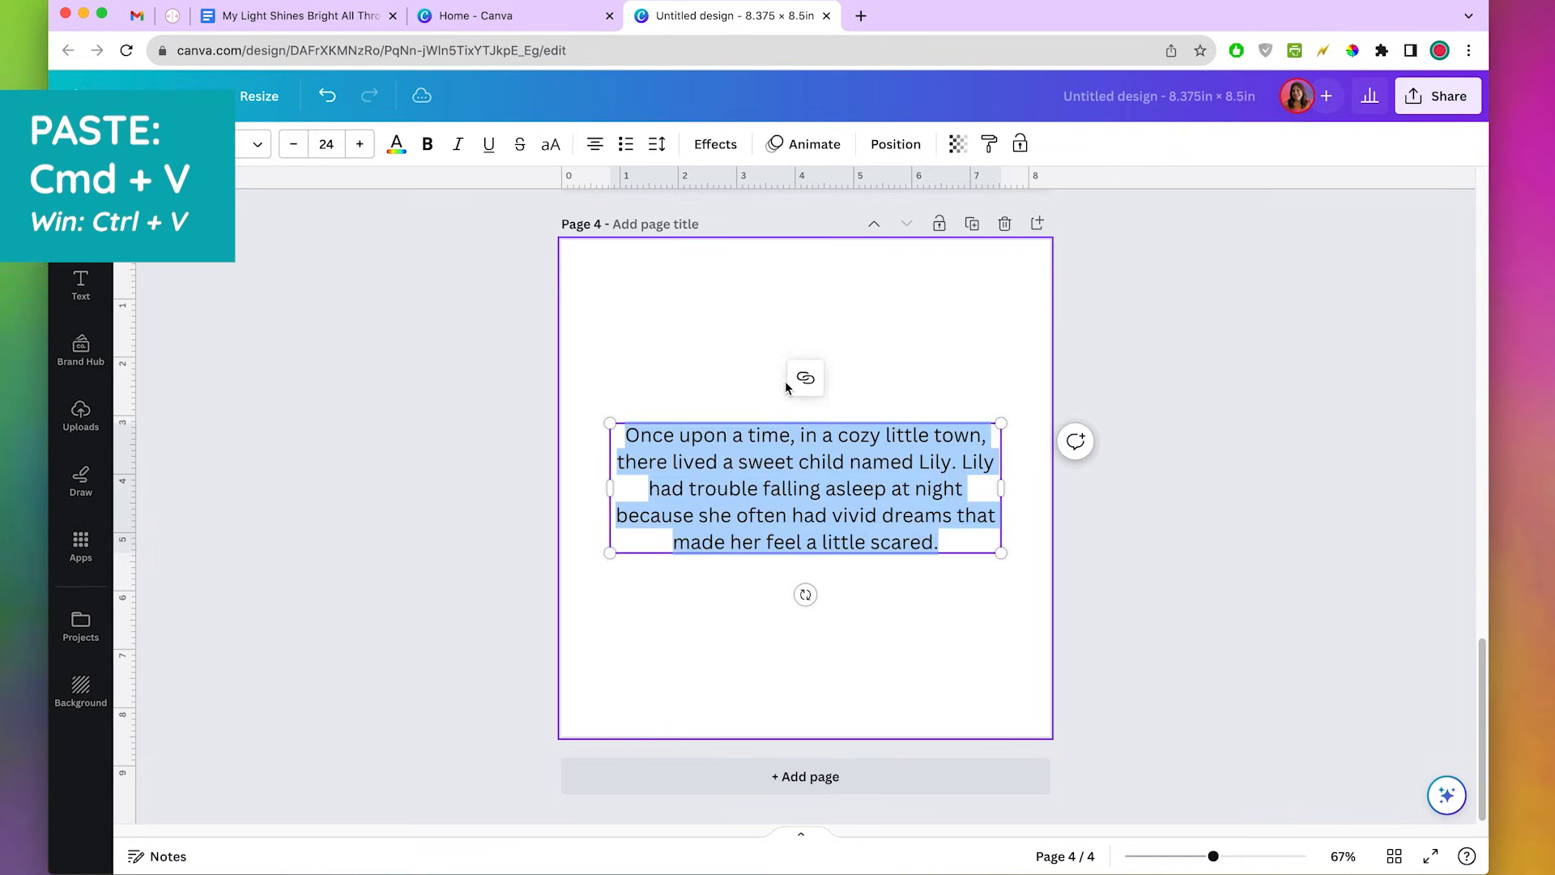
Add page 5 and paste the story's "Her parents gathered her" paragraph onto it from Google Docs.
click(874, 782)
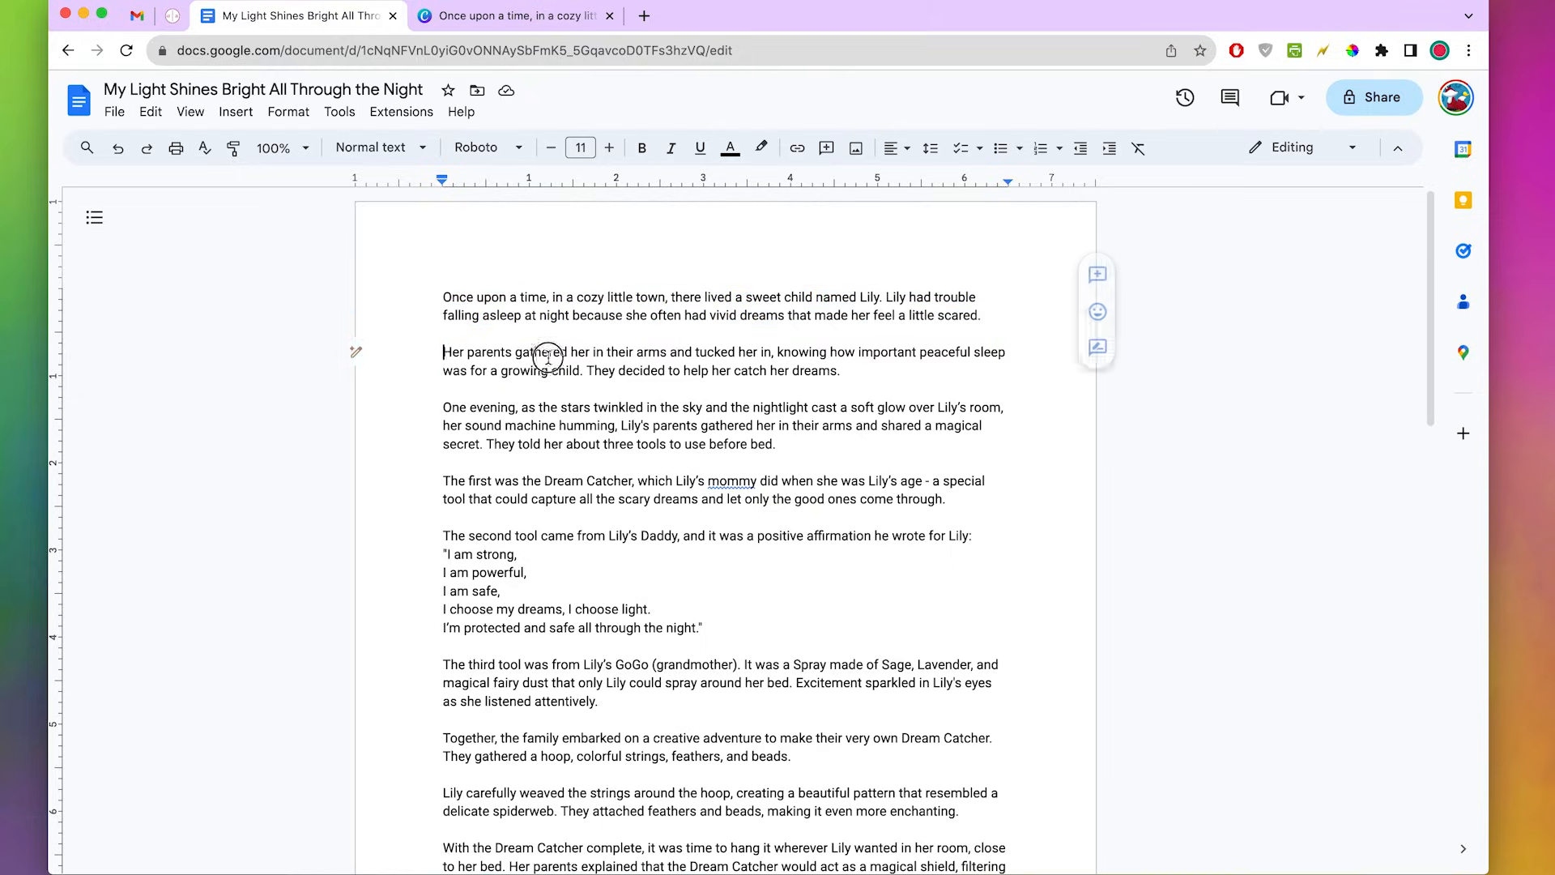
triple_click(548, 357)
key(super+c)
click(551, 20)
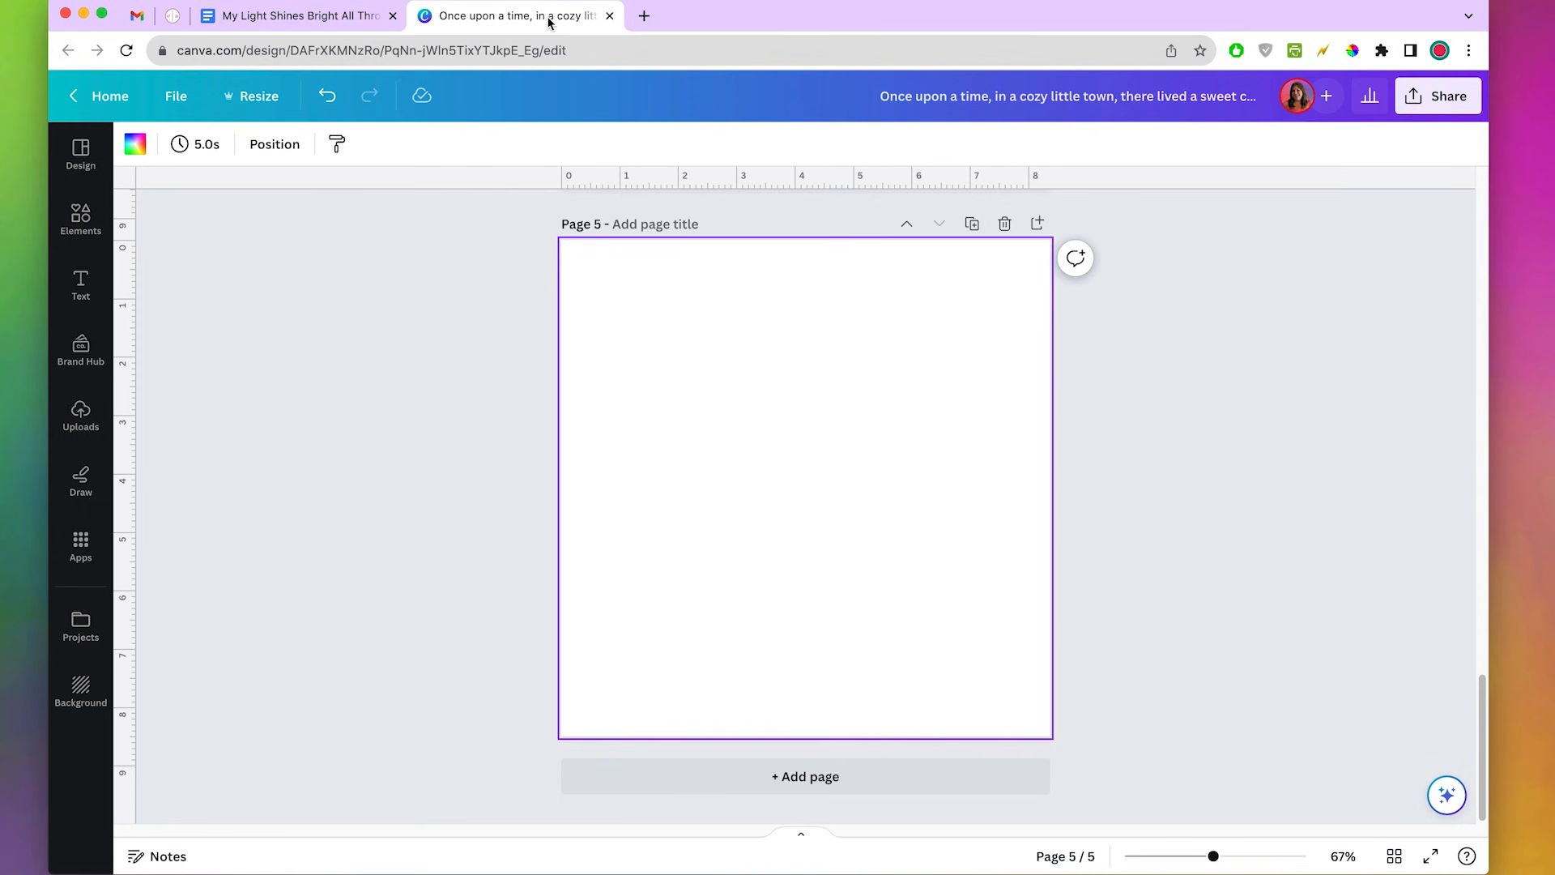
key(super+v)
Add page 6 to the design and select the "One evening" paragraph in the Google Docs story.
click(805, 774)
click(295, 18)
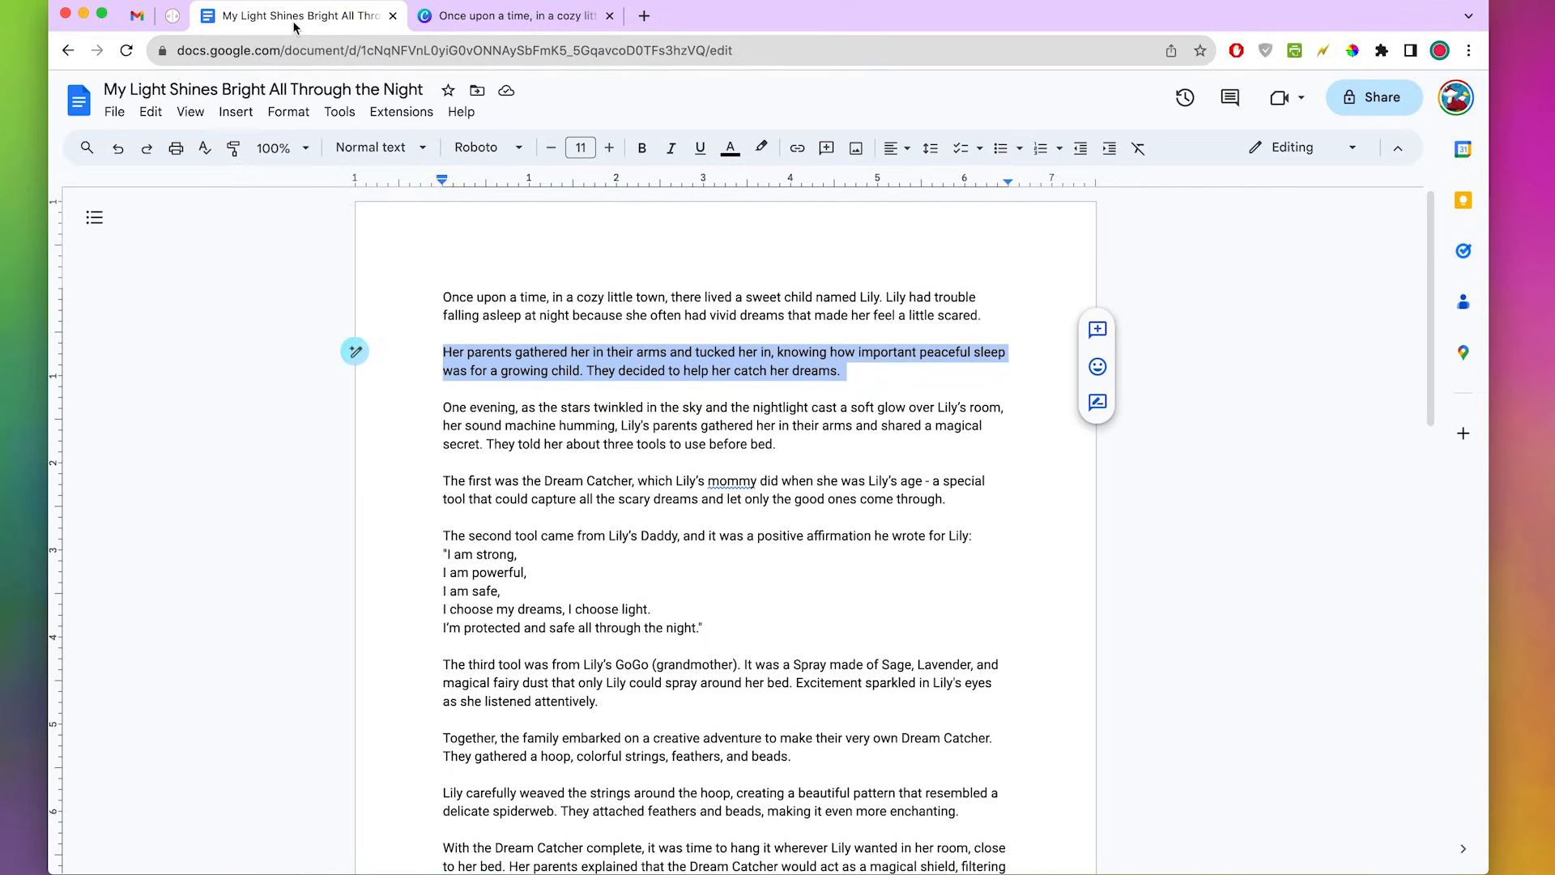
click(443, 410)
drag(443, 410, 812, 451)
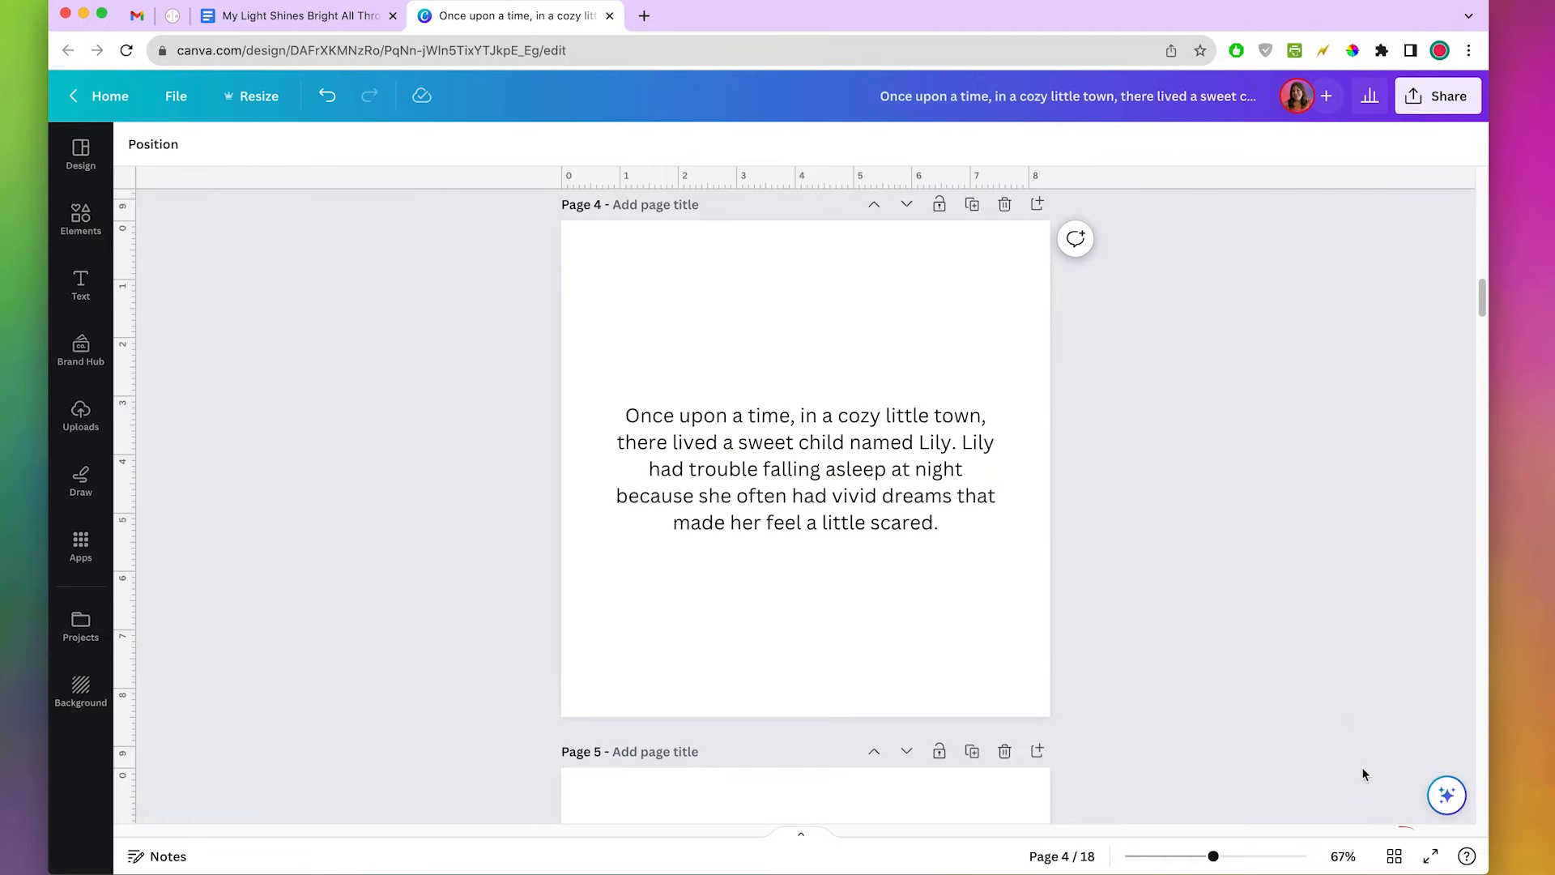
Insert a blank page after every story page from page 4 on, working in the grid overview, and return to the normal page view.
click(1395, 857)
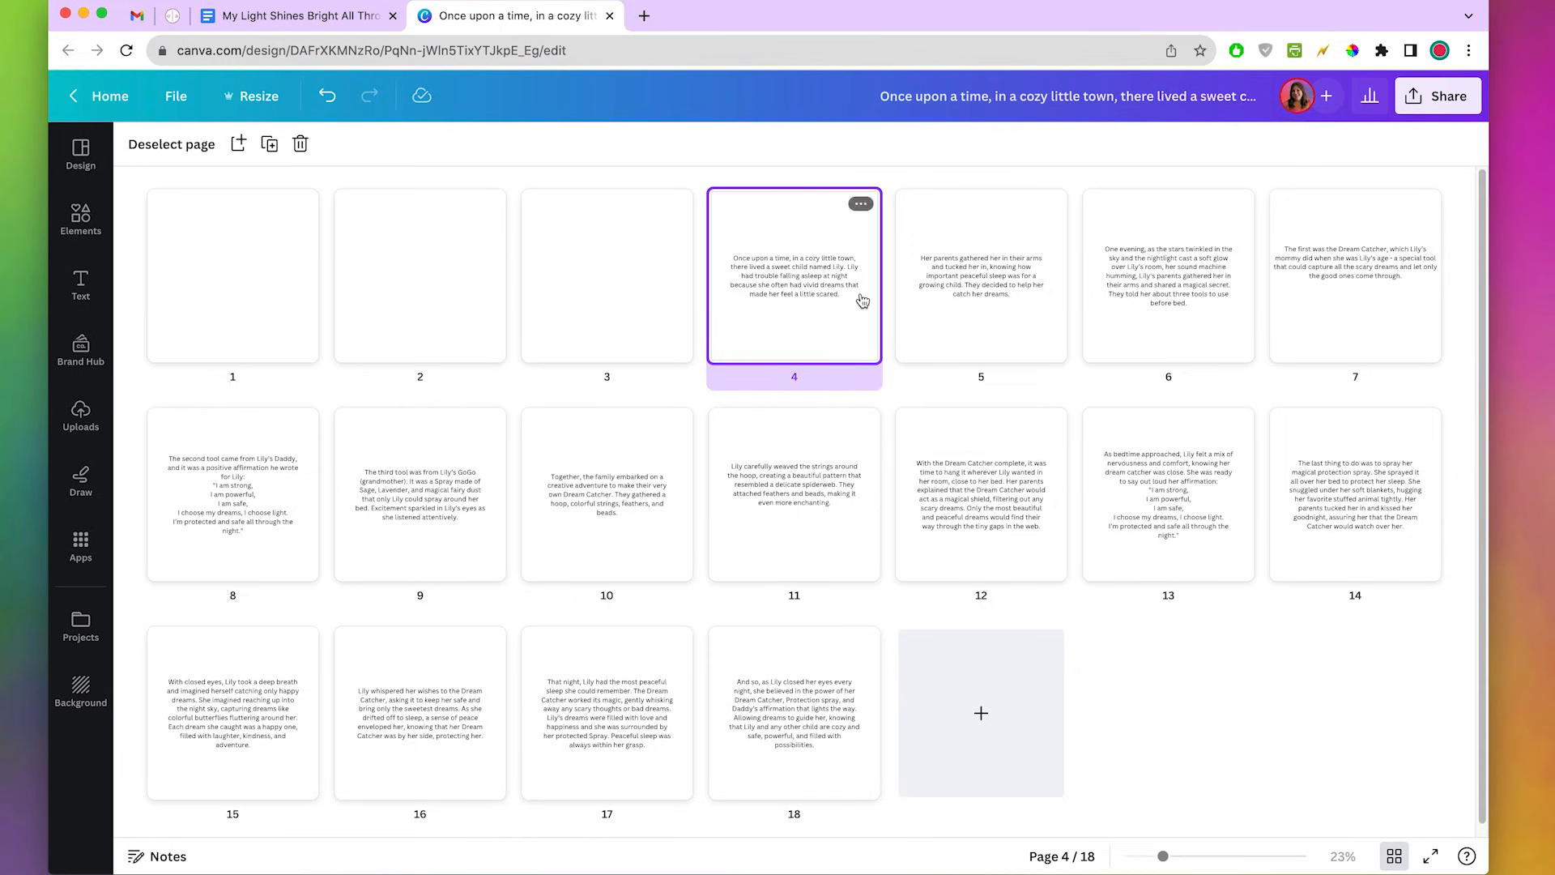
mouse_move(886, 290)
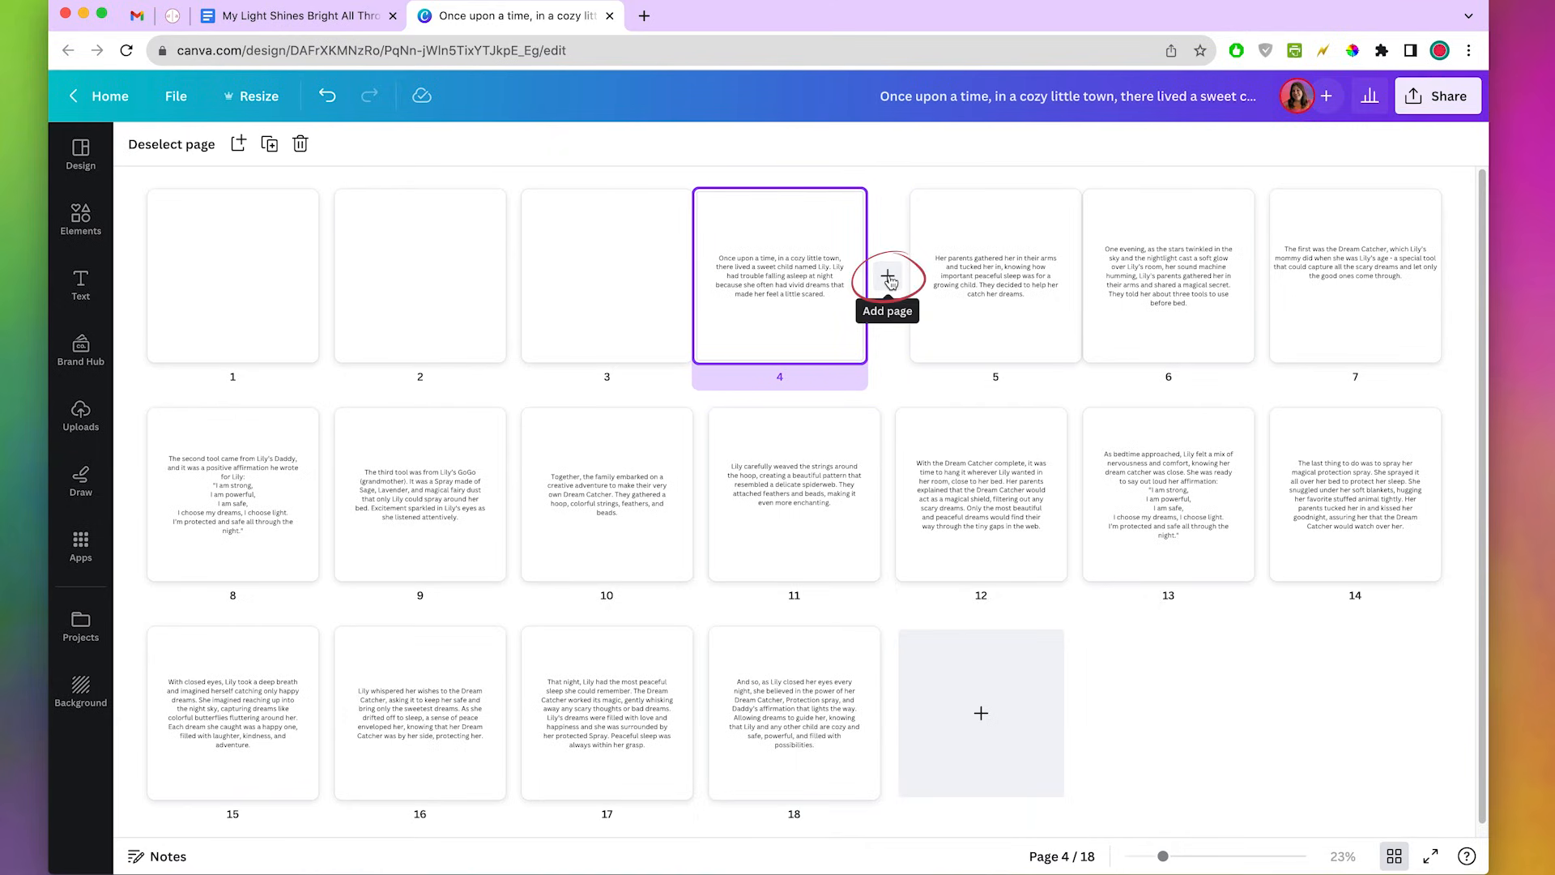
click(888, 277)
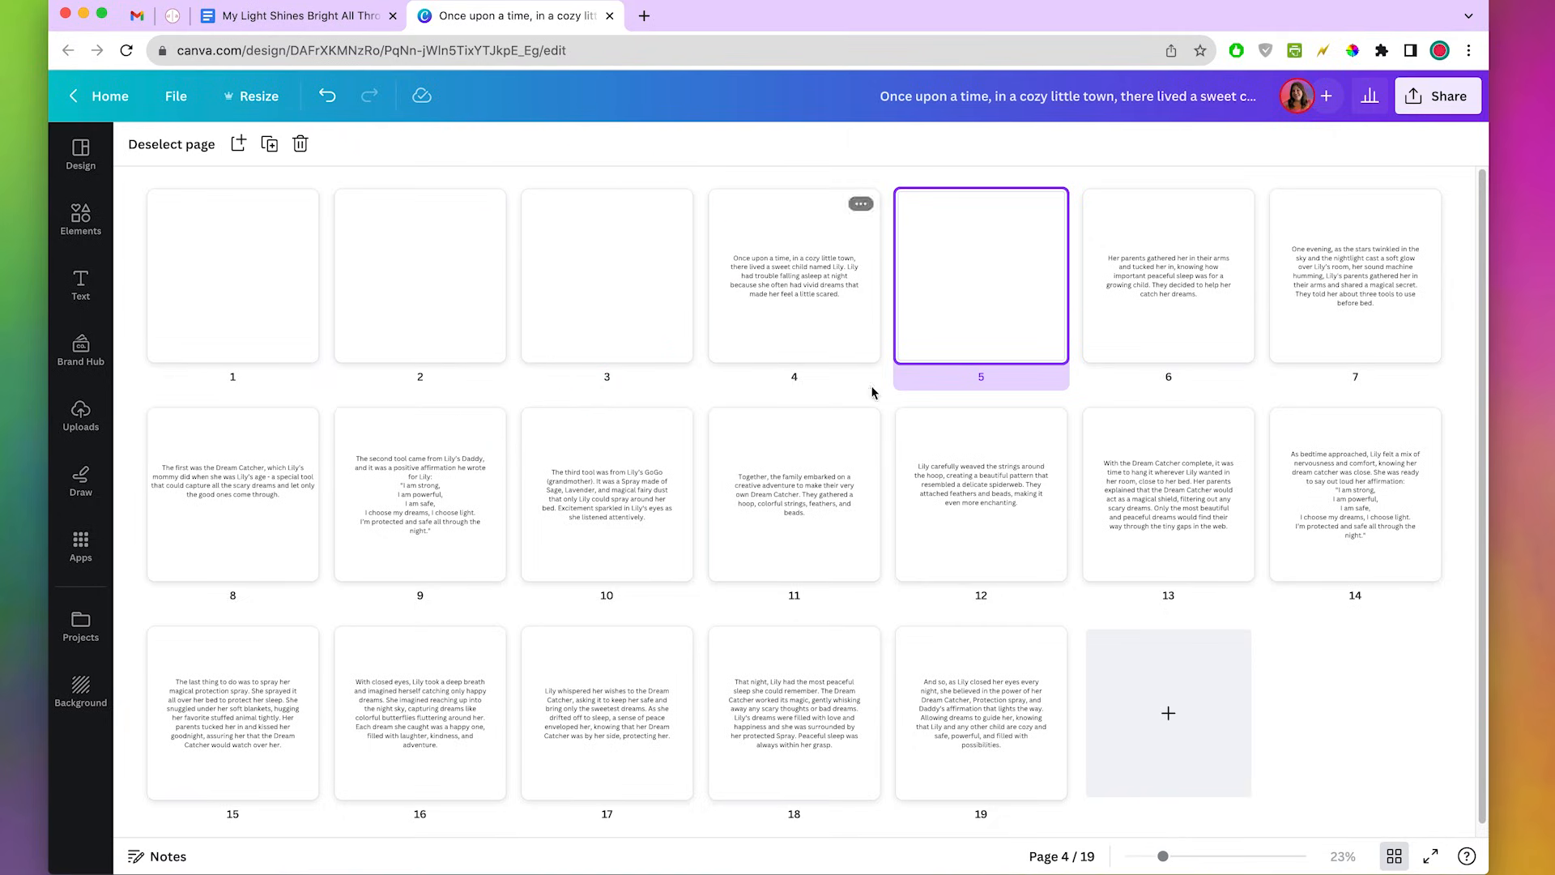
click(1196, 304)
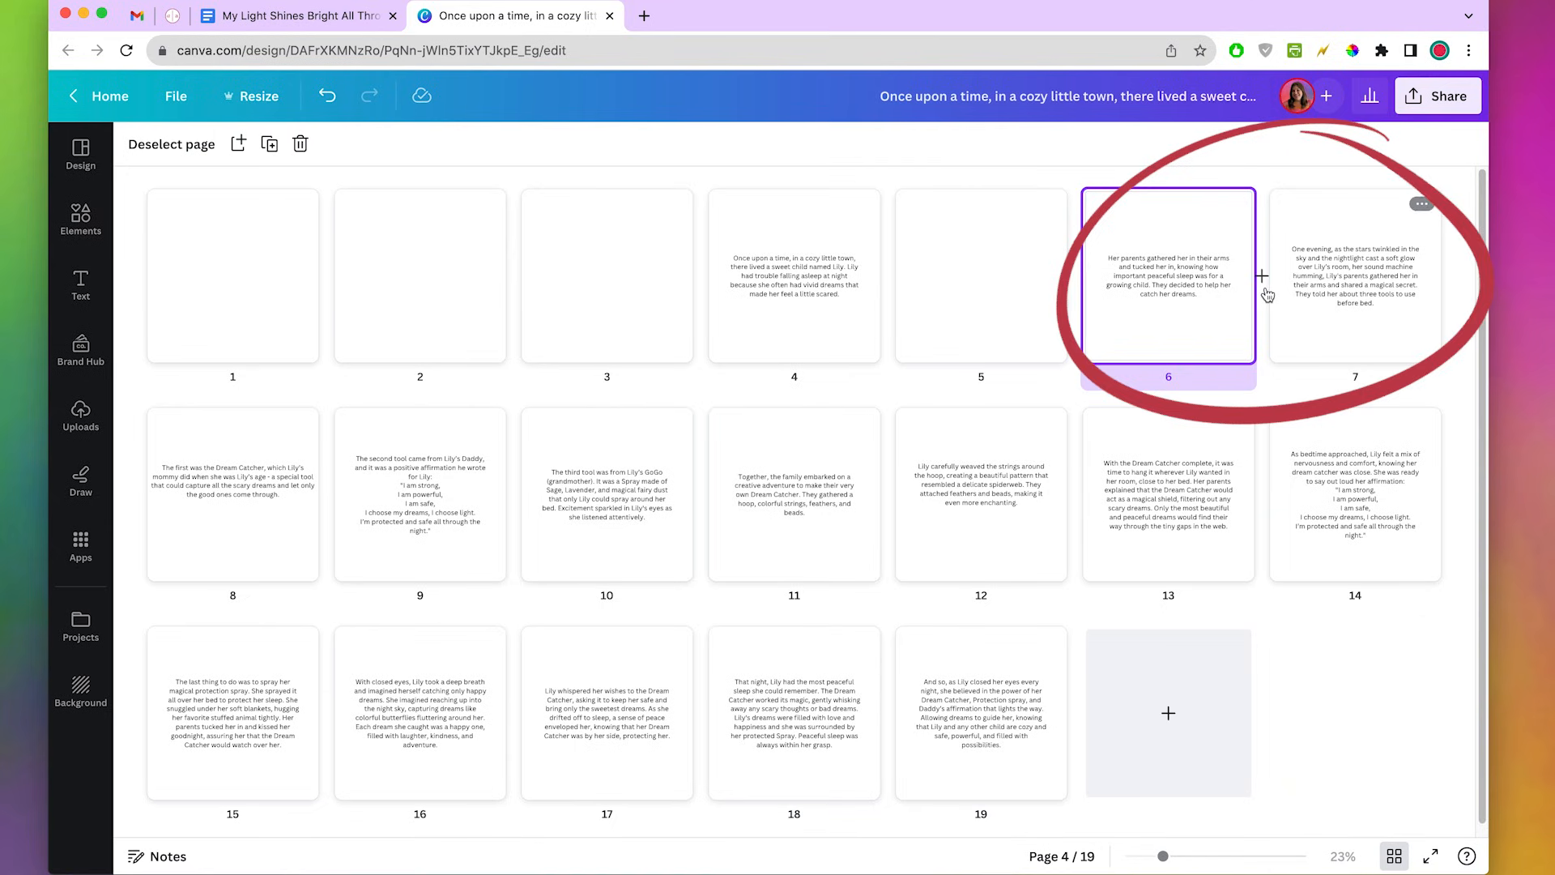
click(1262, 279)
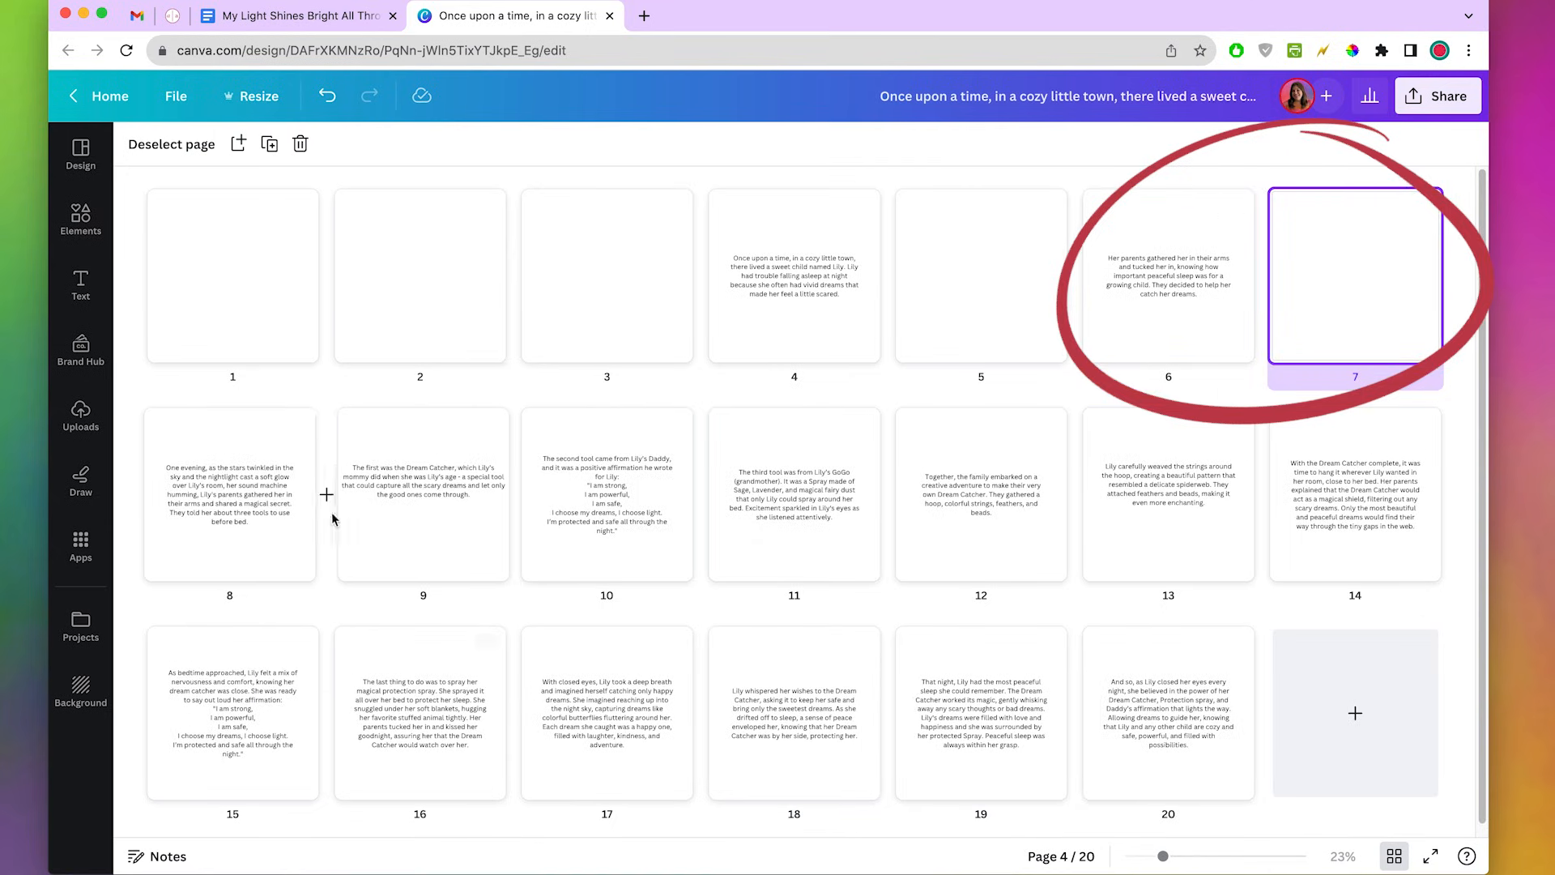
click(328, 502)
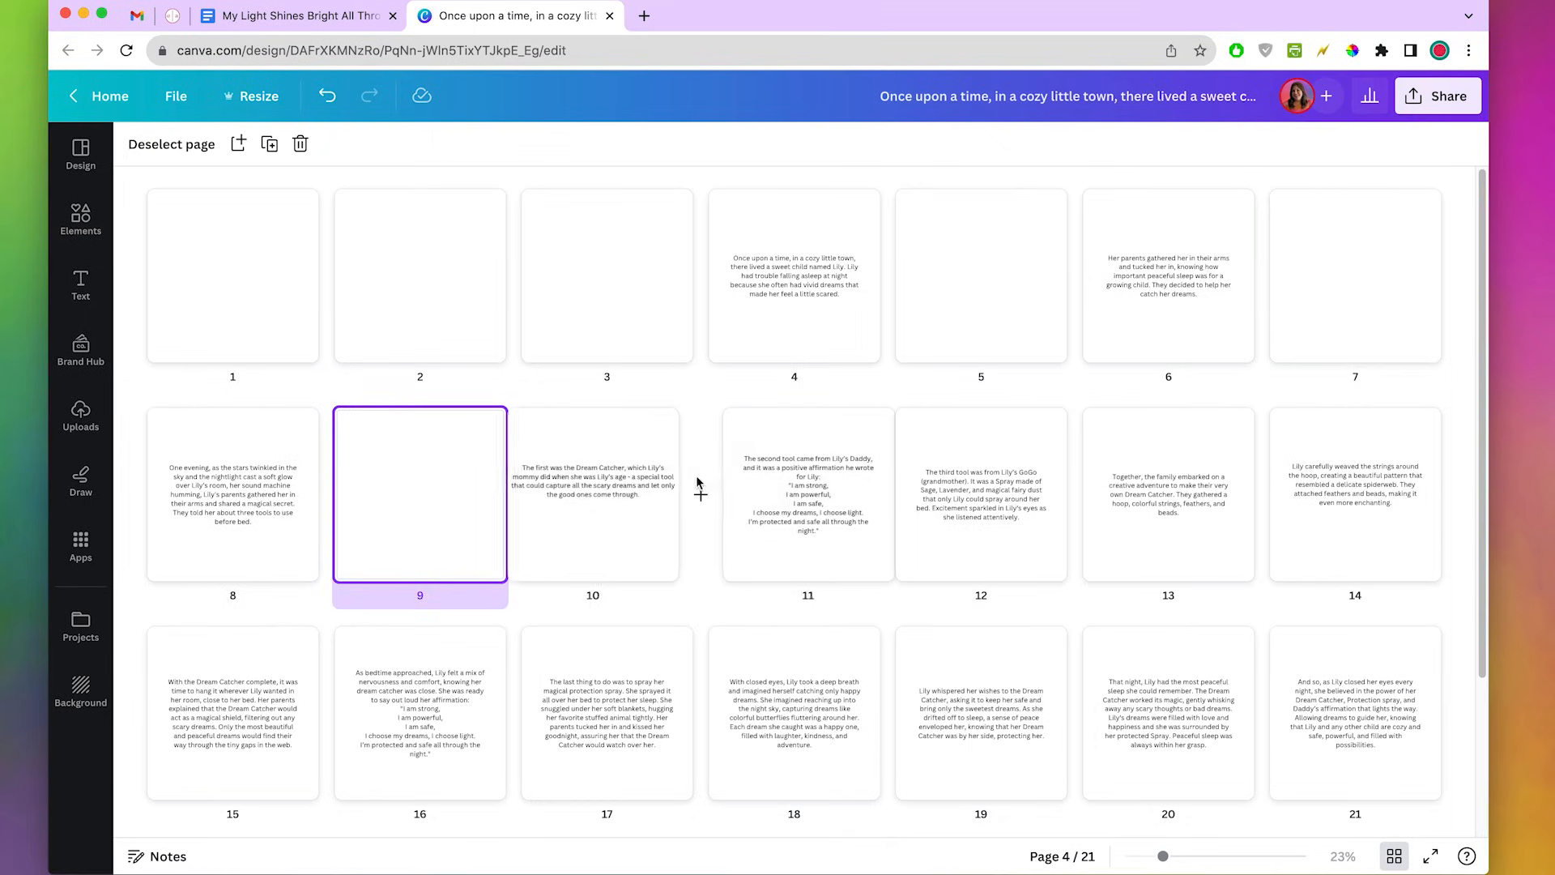
click(699, 494)
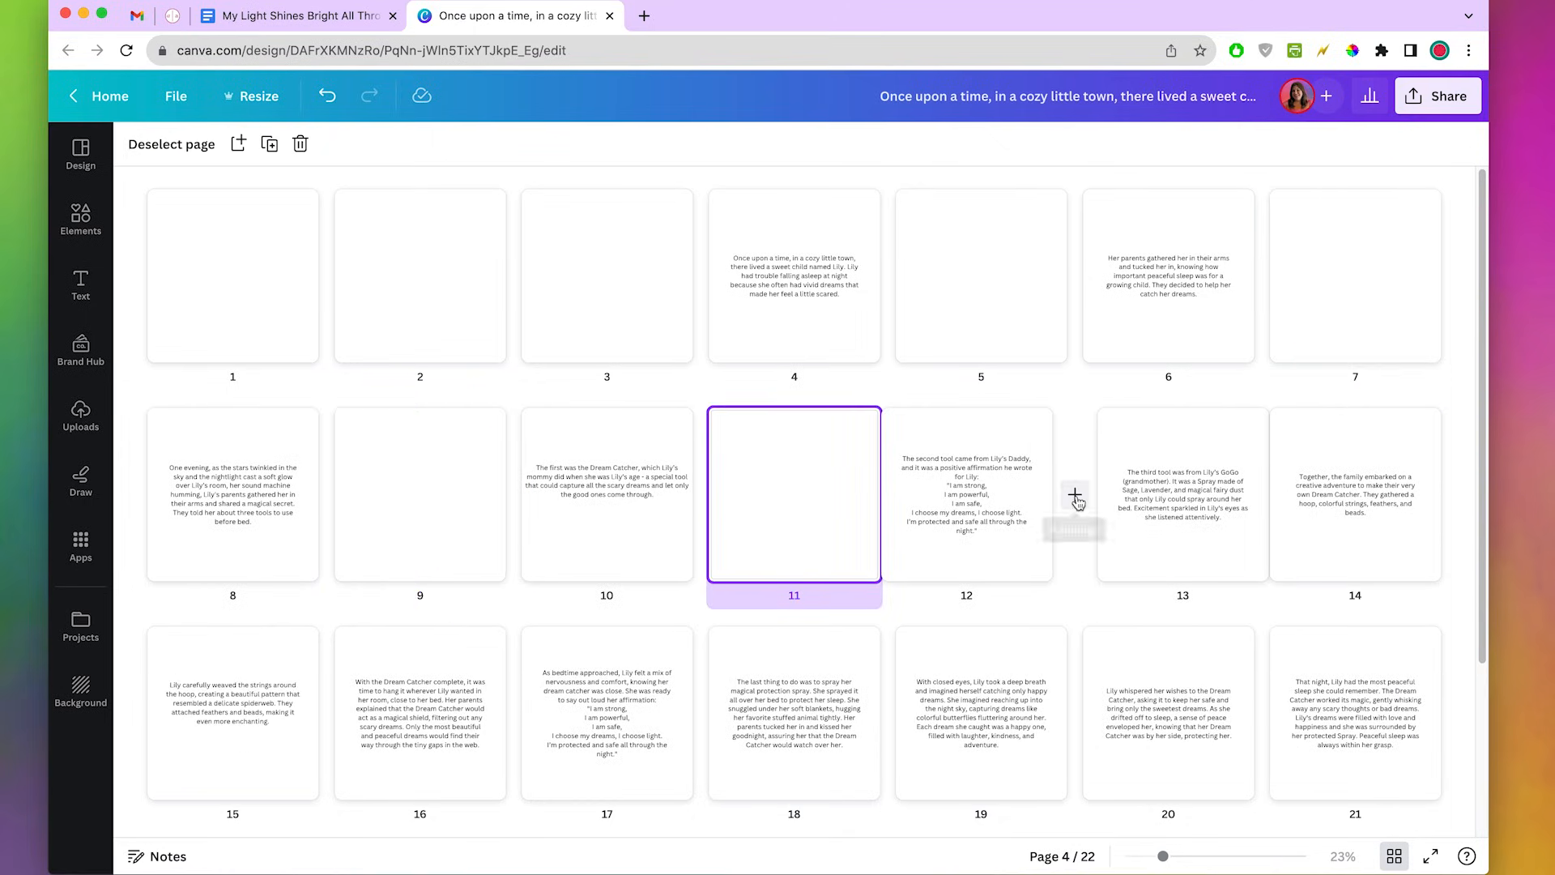
click(1075, 494)
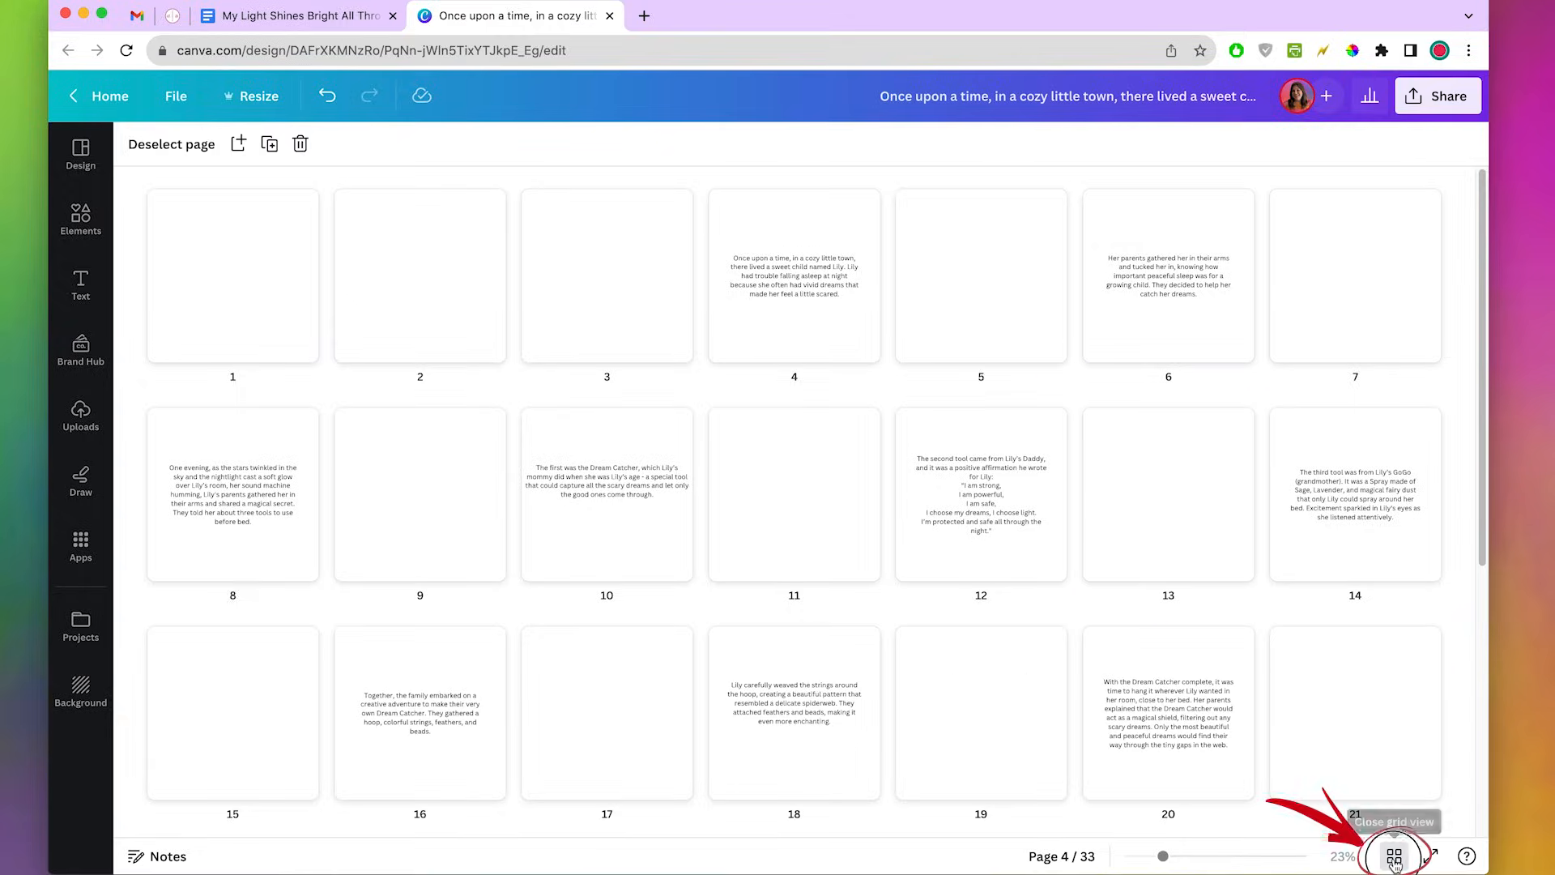
click(1394, 860)
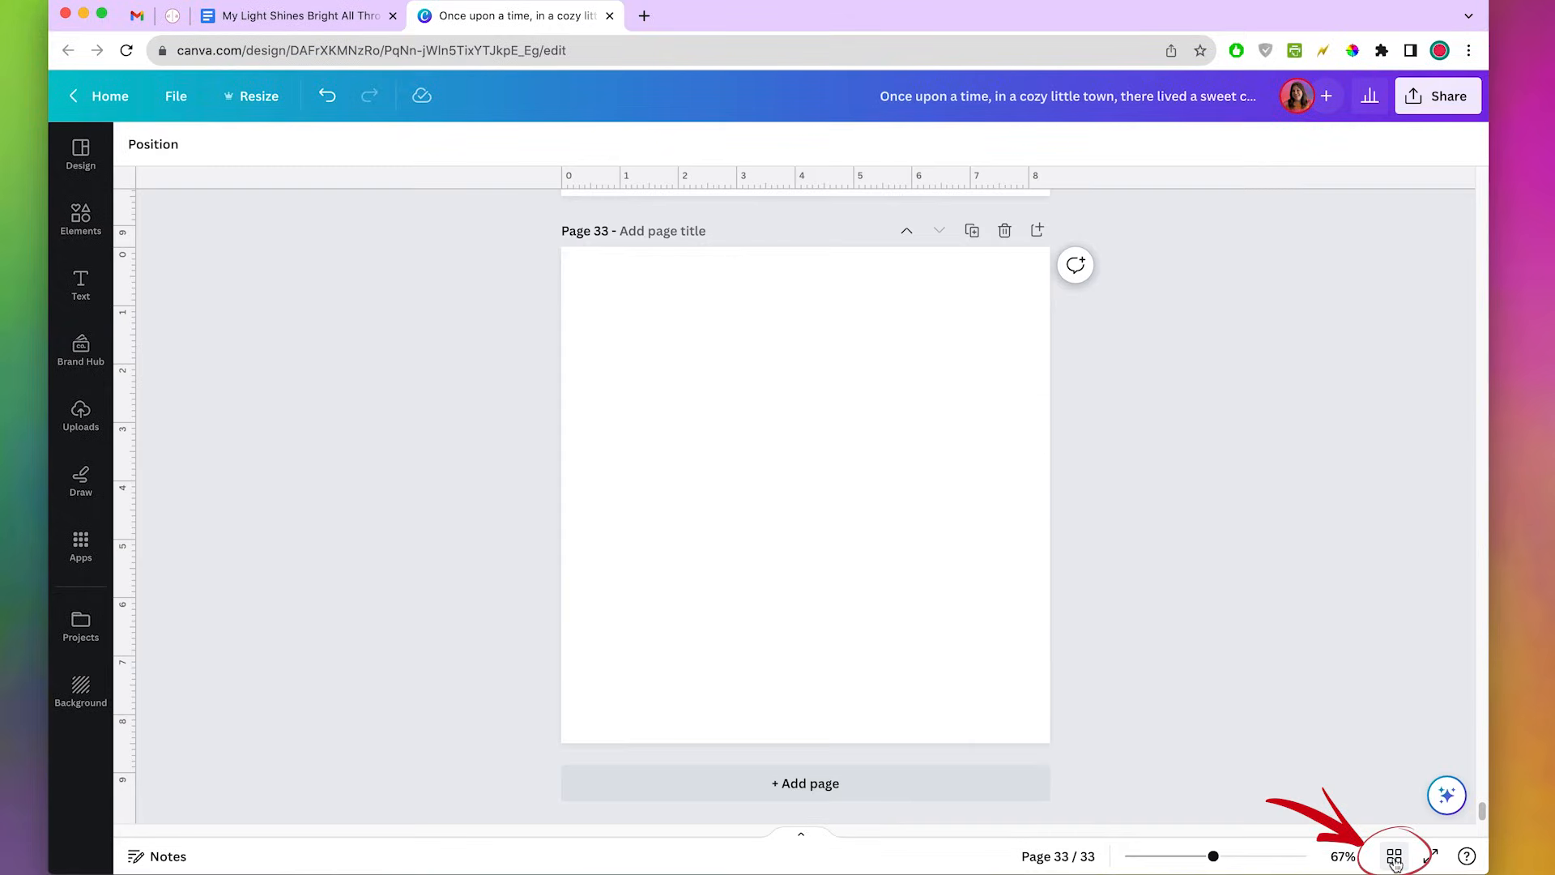
Return to page 1 and search the elements library for "little girl", showing all matching graphics.
drag(1481, 810, 1461, 173)
scroll(1069, 575, down, 8)
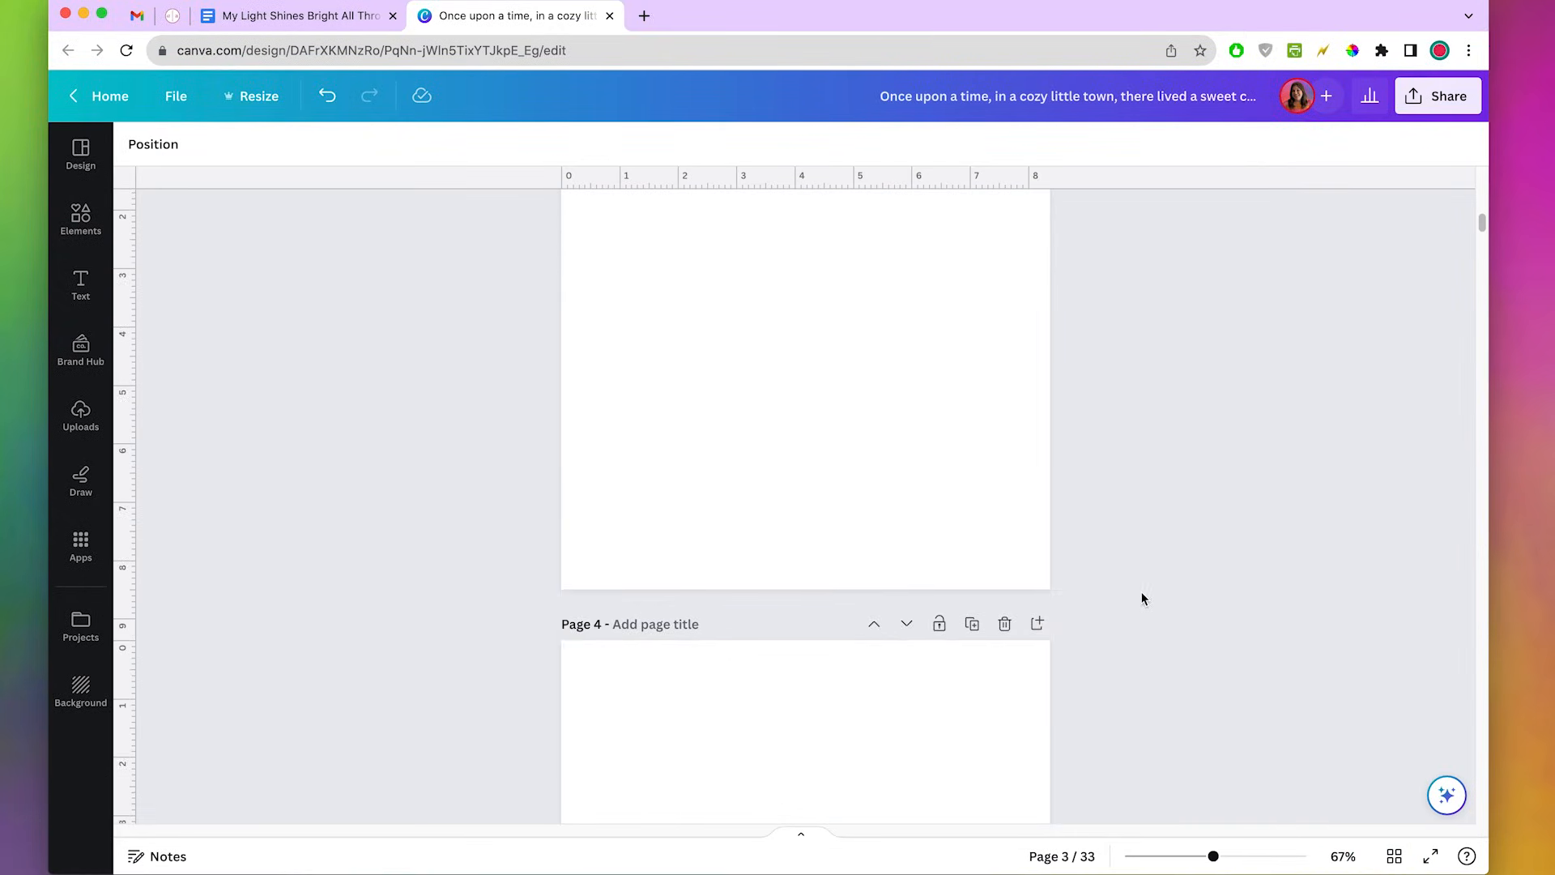
scroll(1142, 598, down, 2)
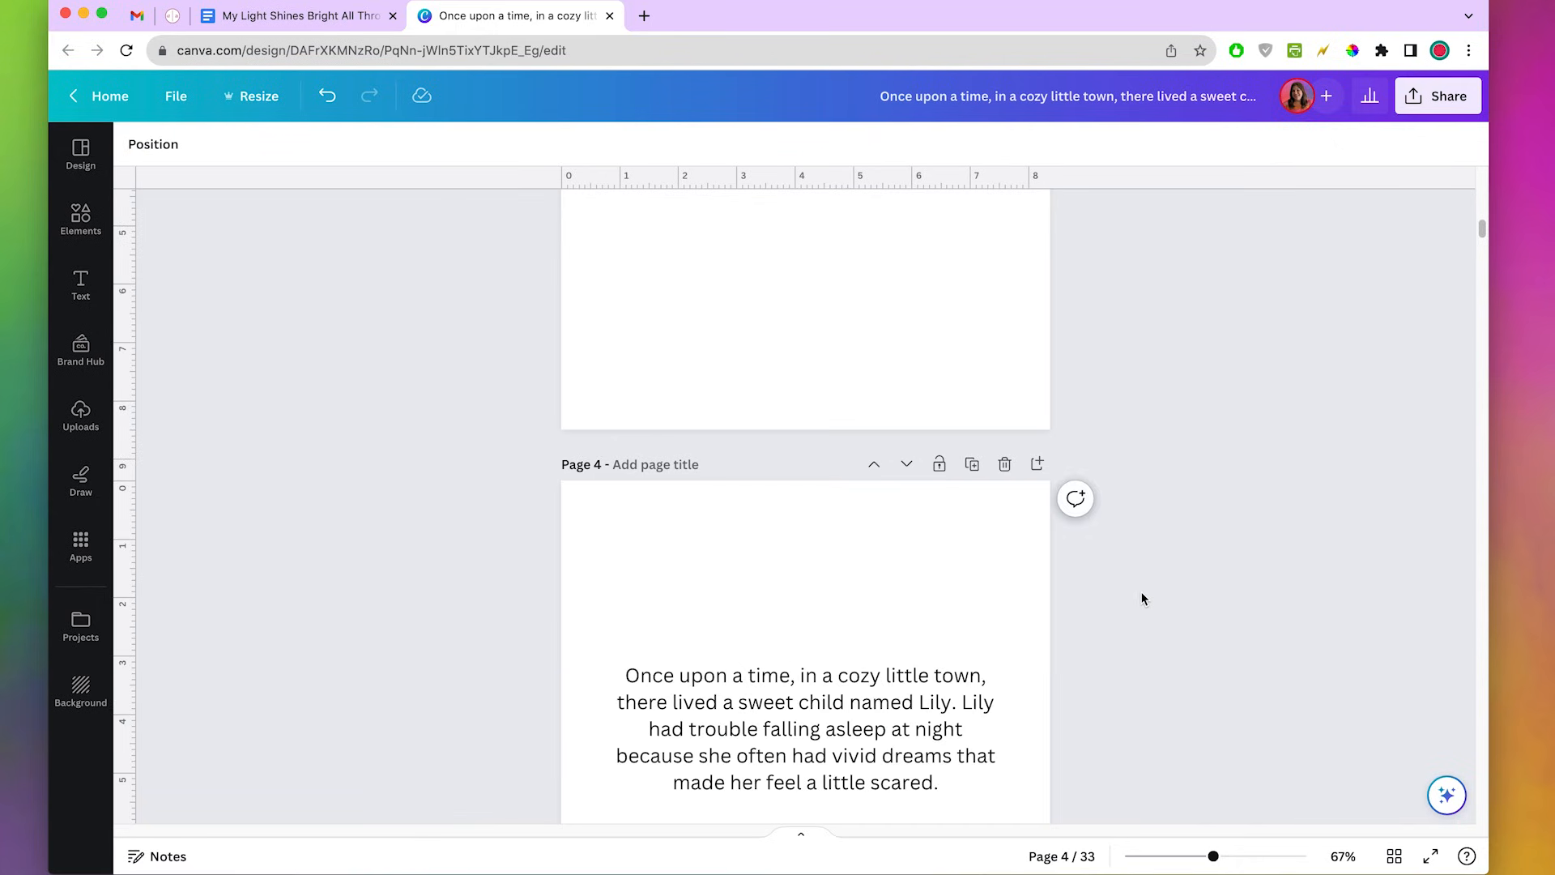
scroll(1143, 598, down, 4)
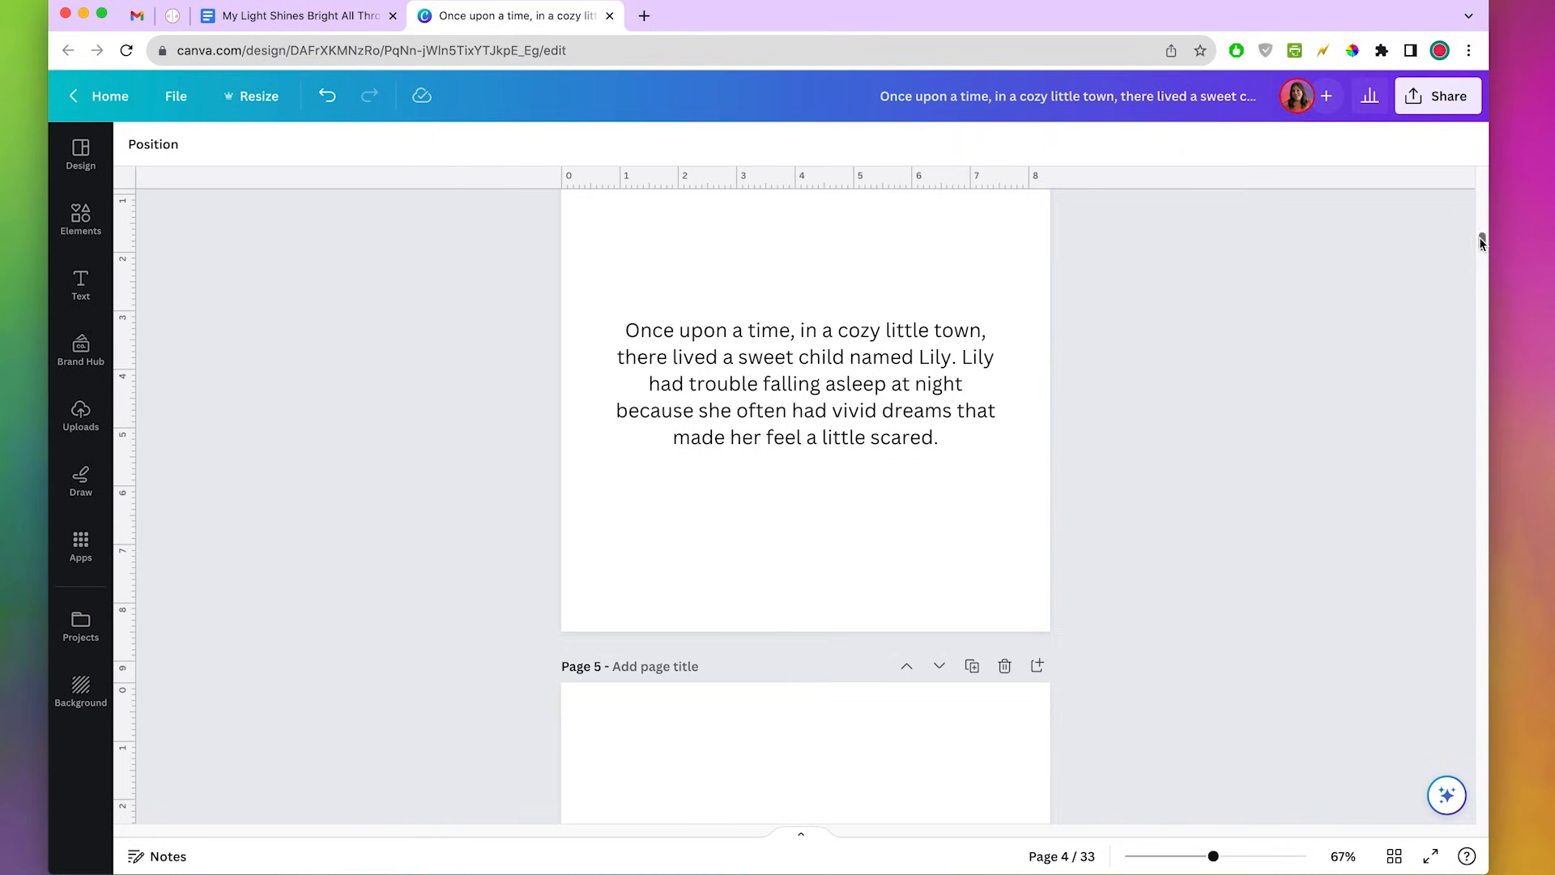
drag(1482, 242, 1482, 153)
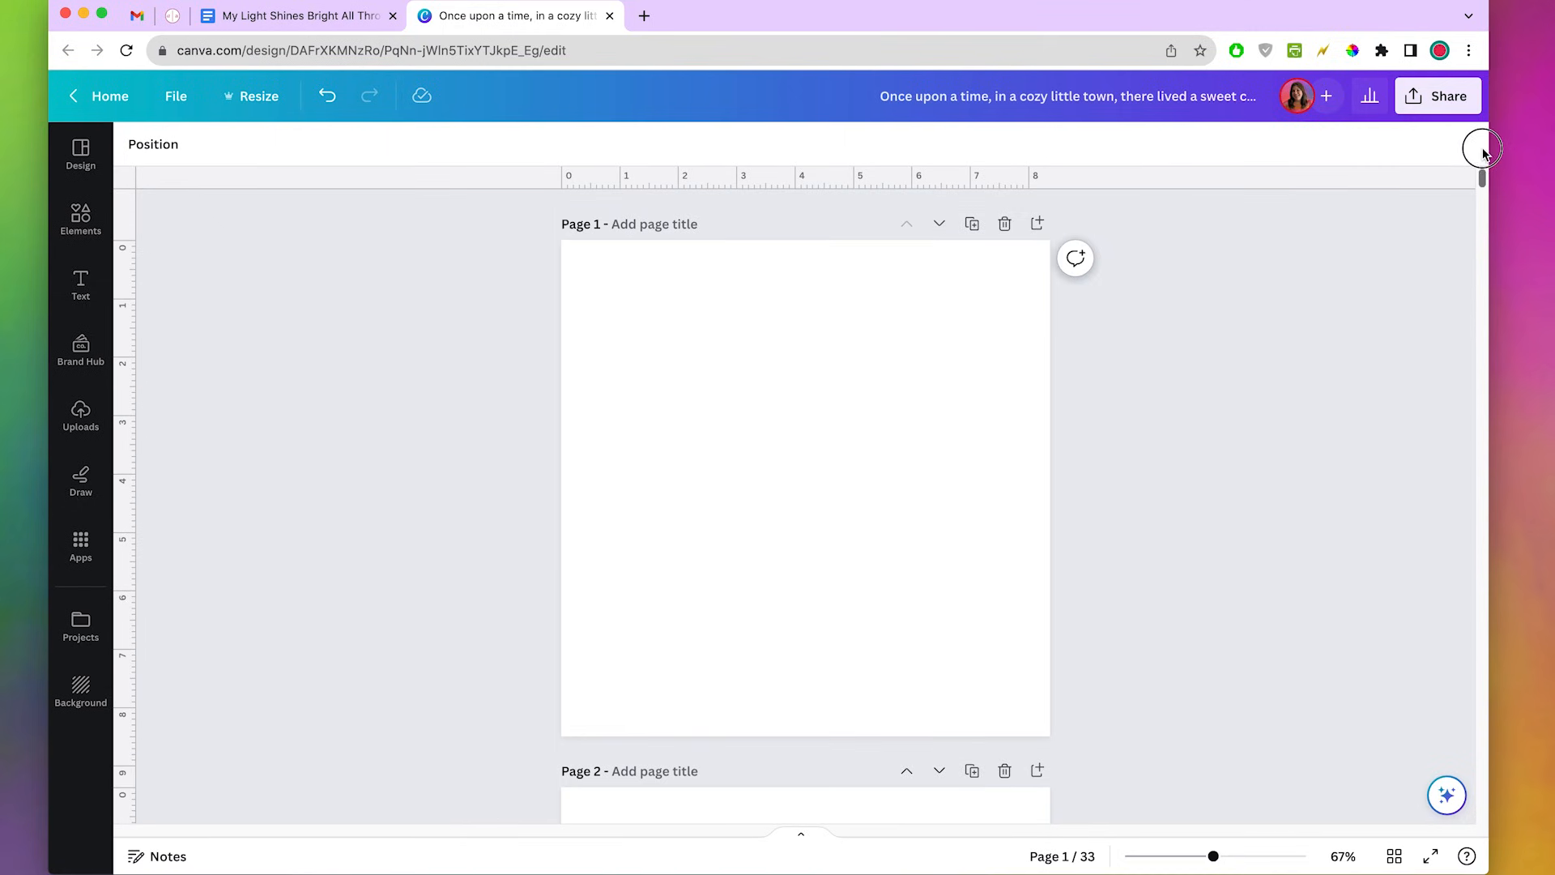
click(81, 216)
click(211, 153)
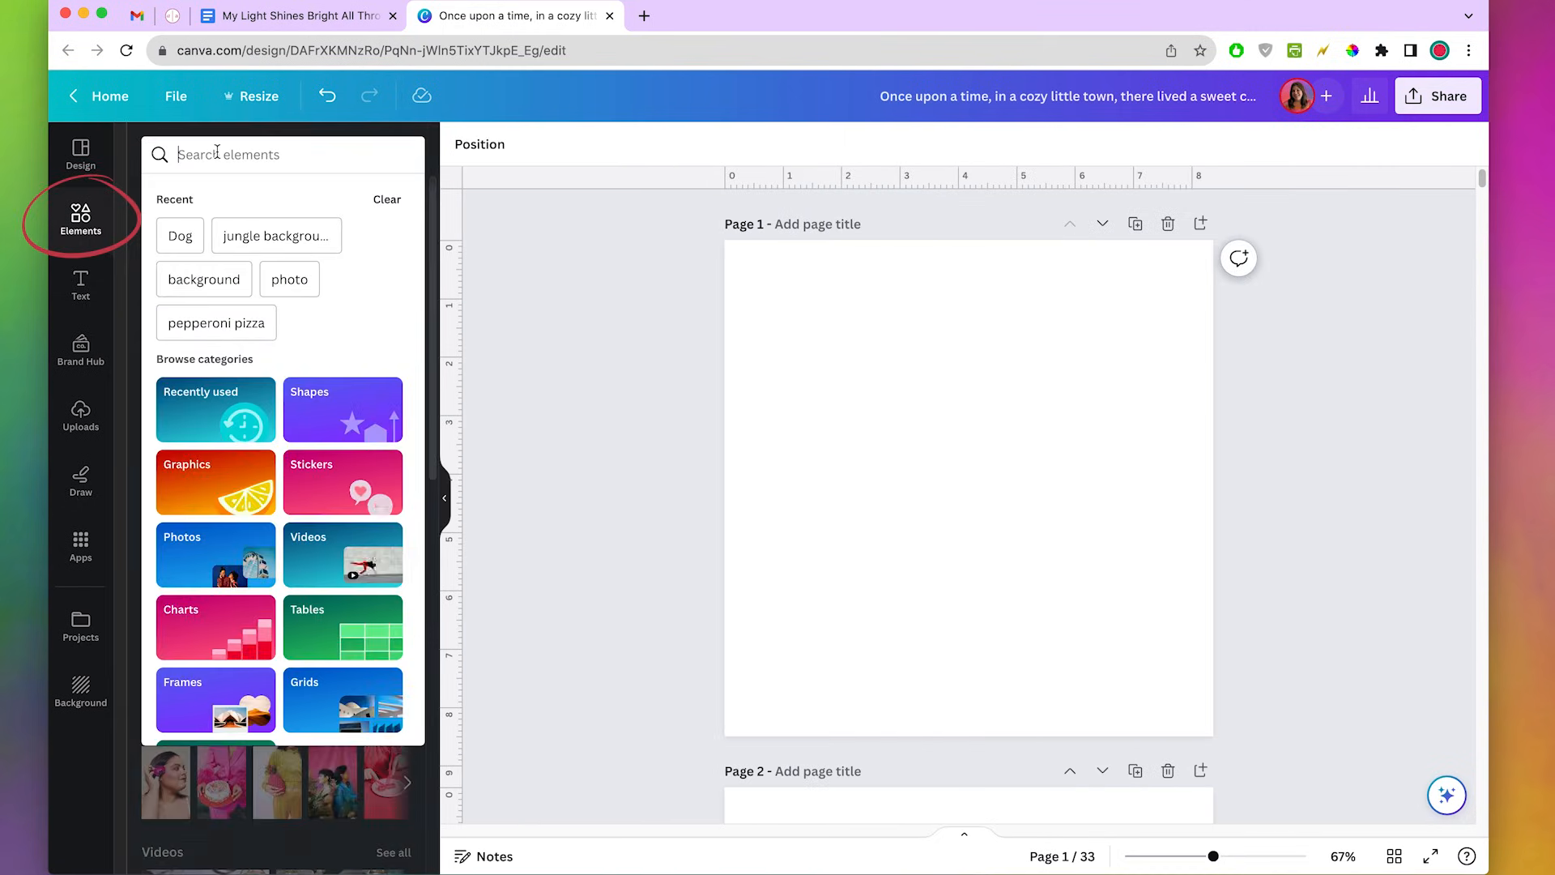
text(little girl)
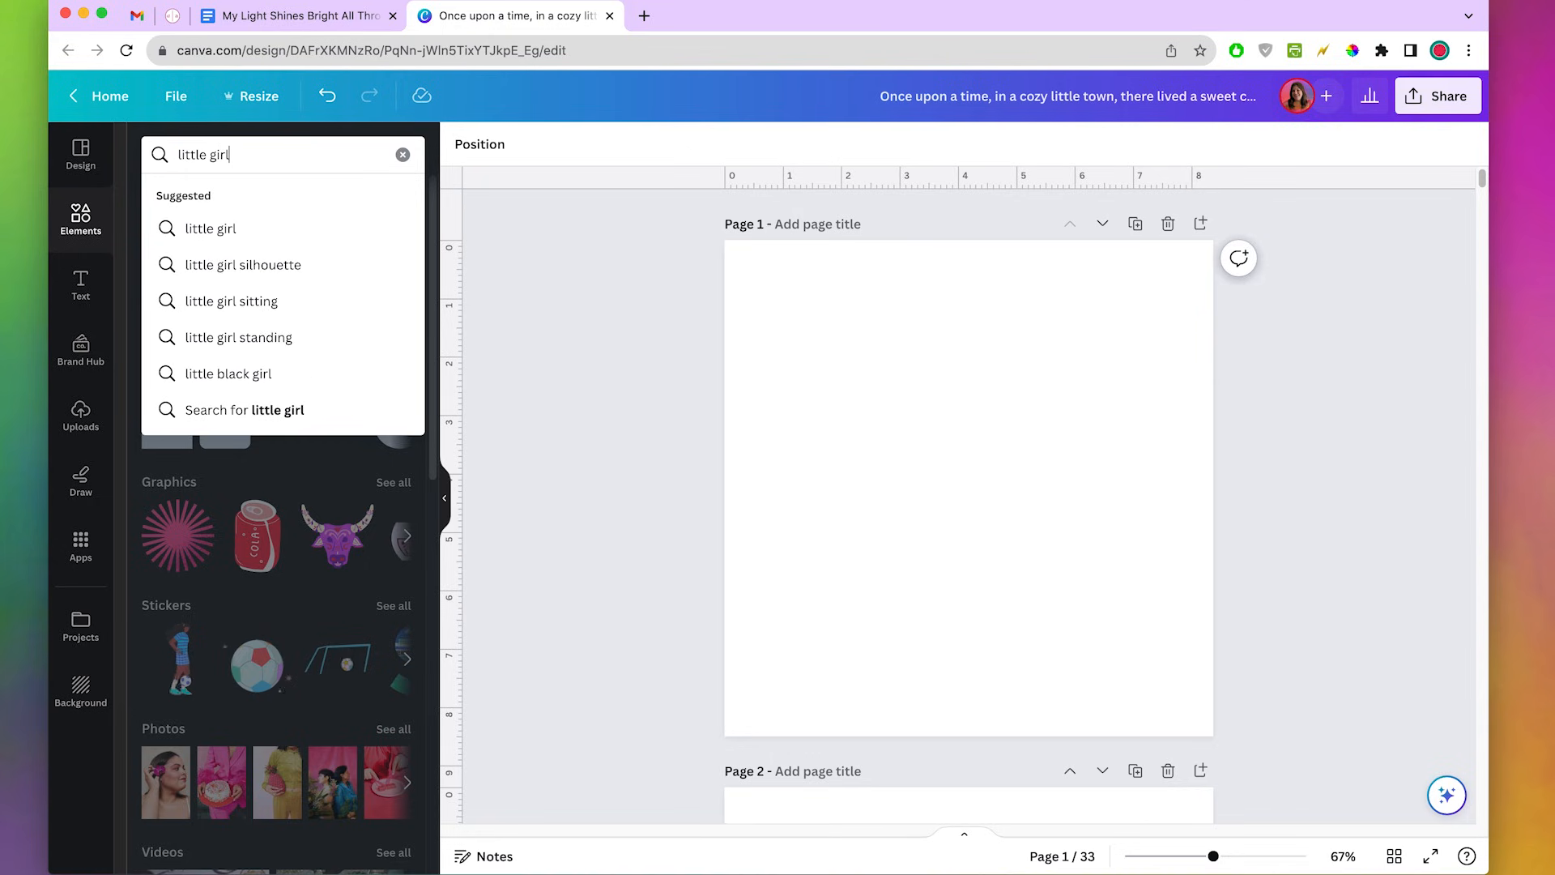
key(Return)
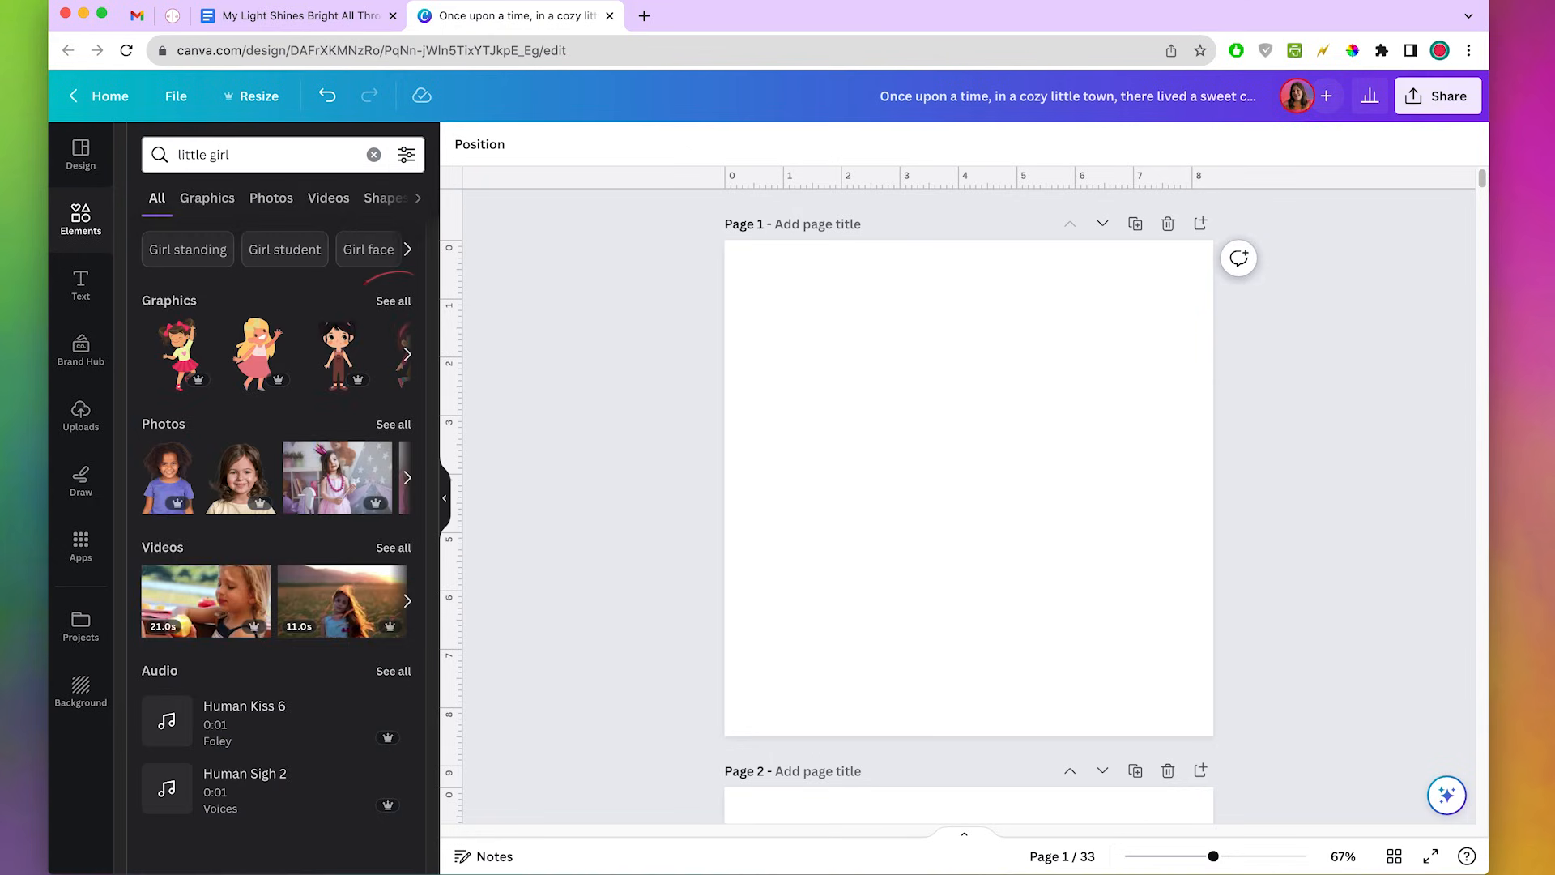
click(392, 302)
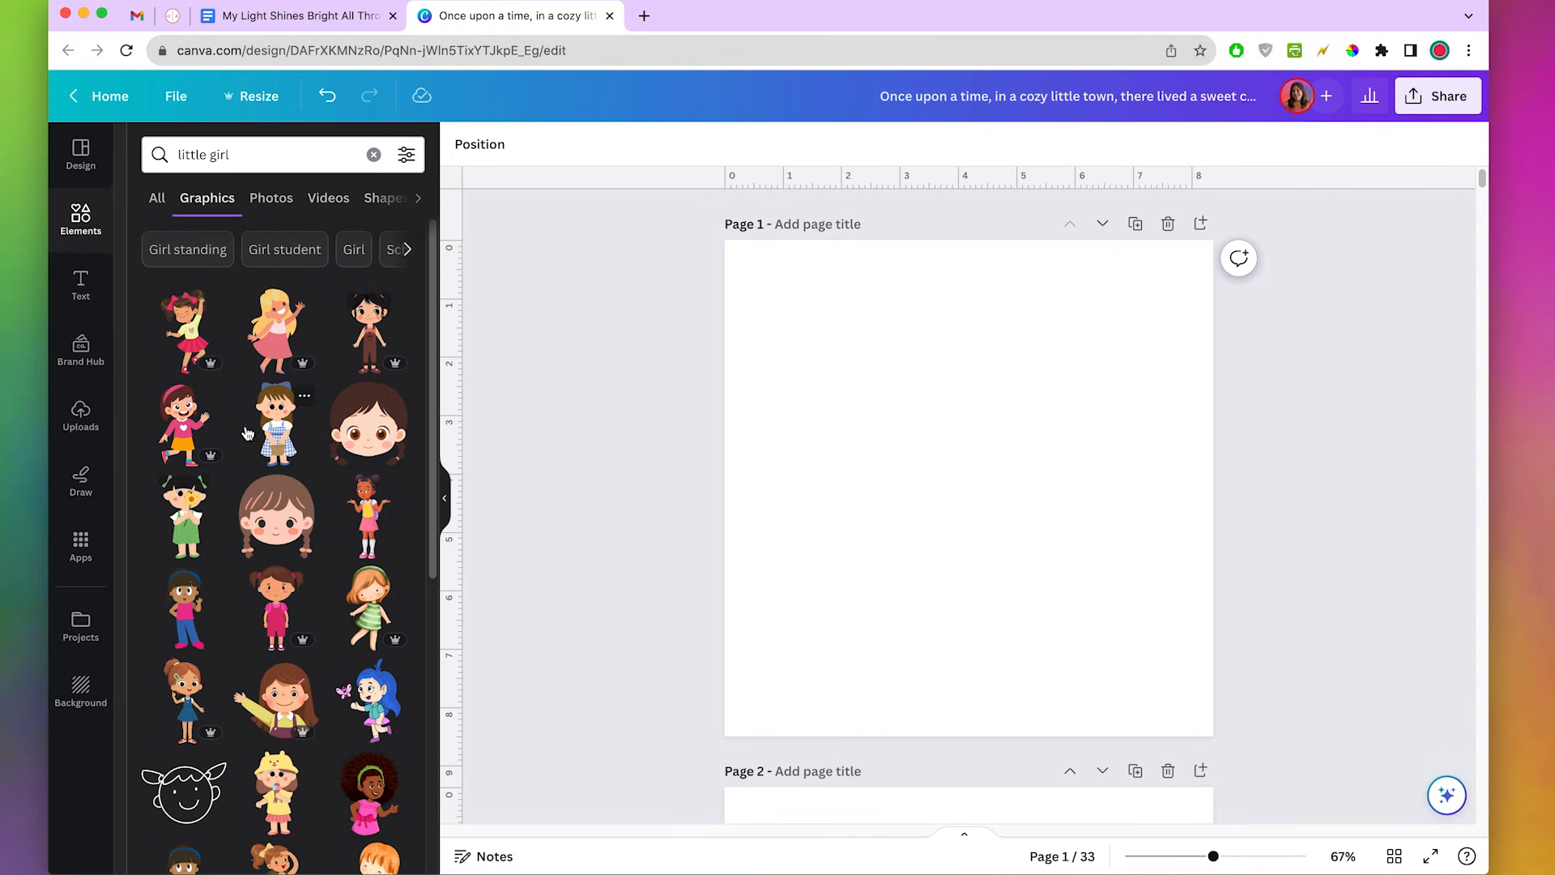
Place the girl in the green striped dress on page 1 and view all her Magic Recommendations.
click(368, 606)
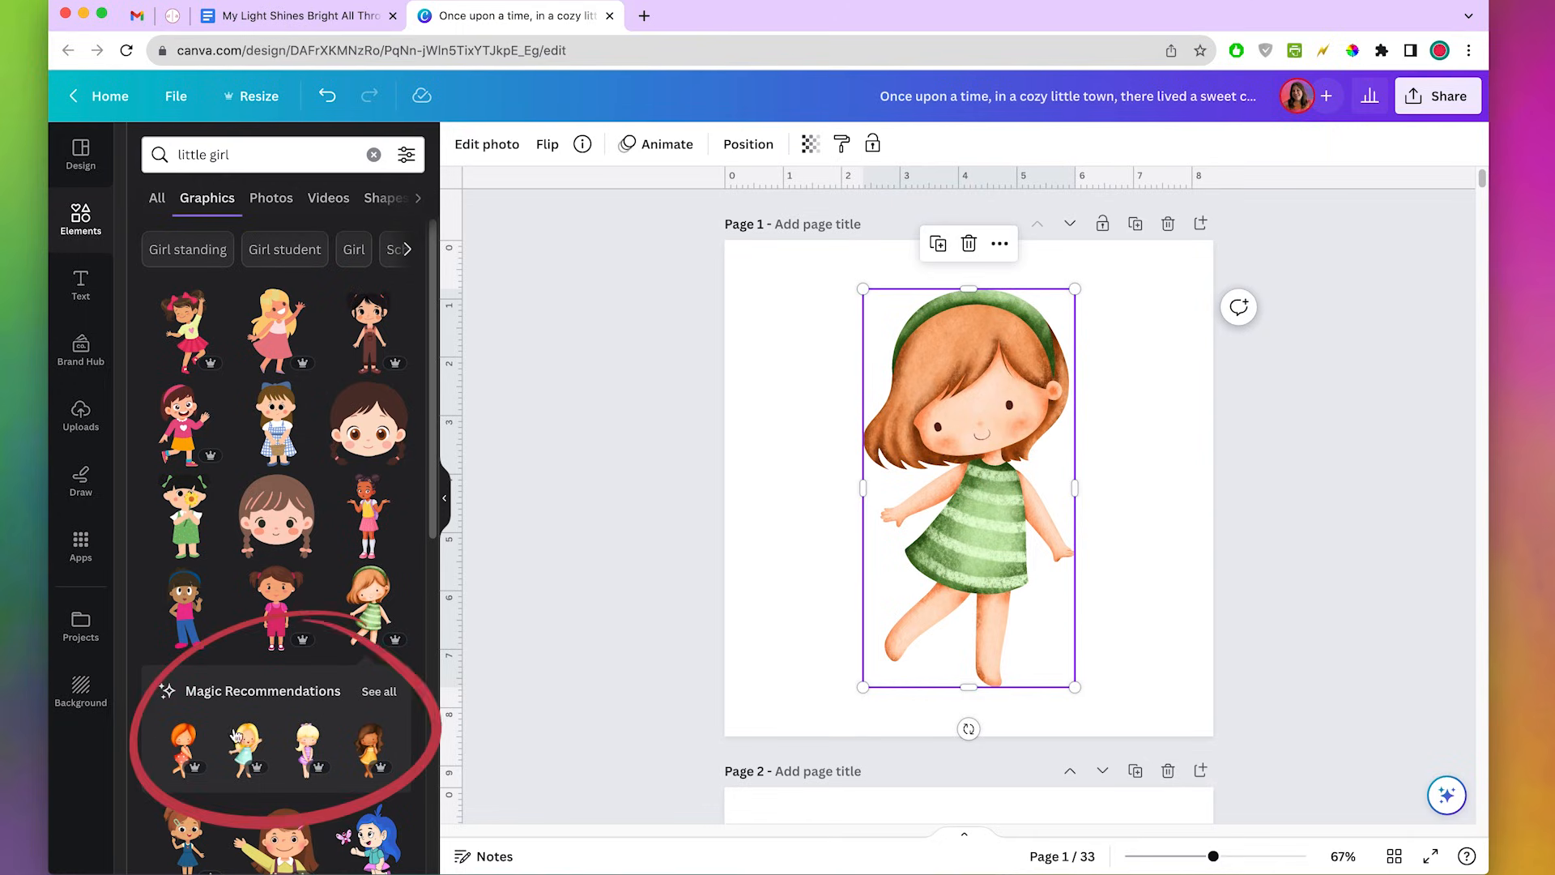
click(375, 692)
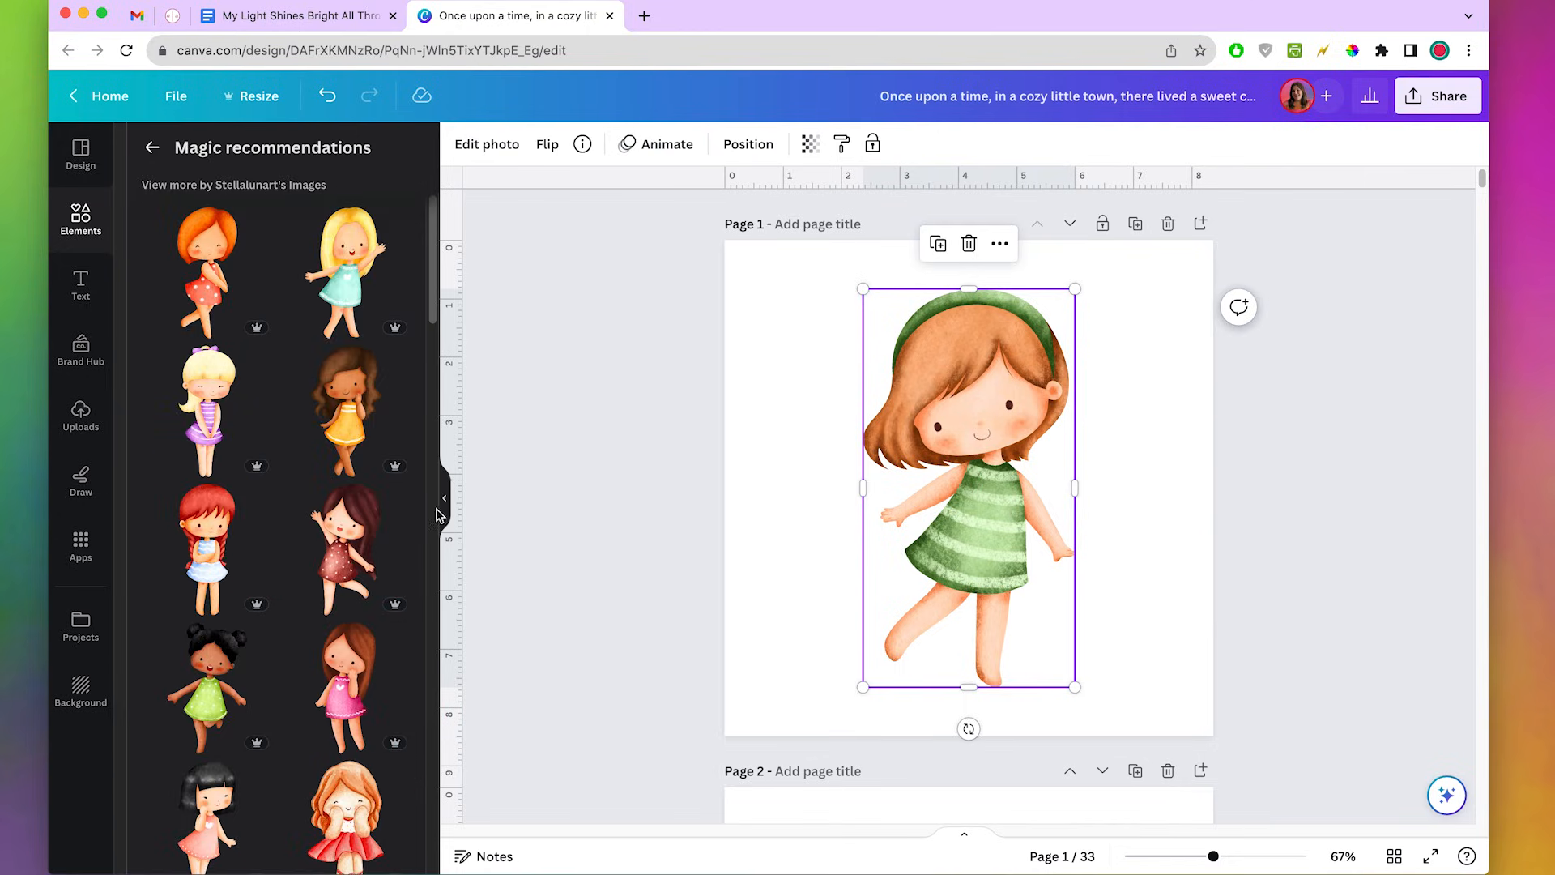
drag(433, 308, 441, 208)
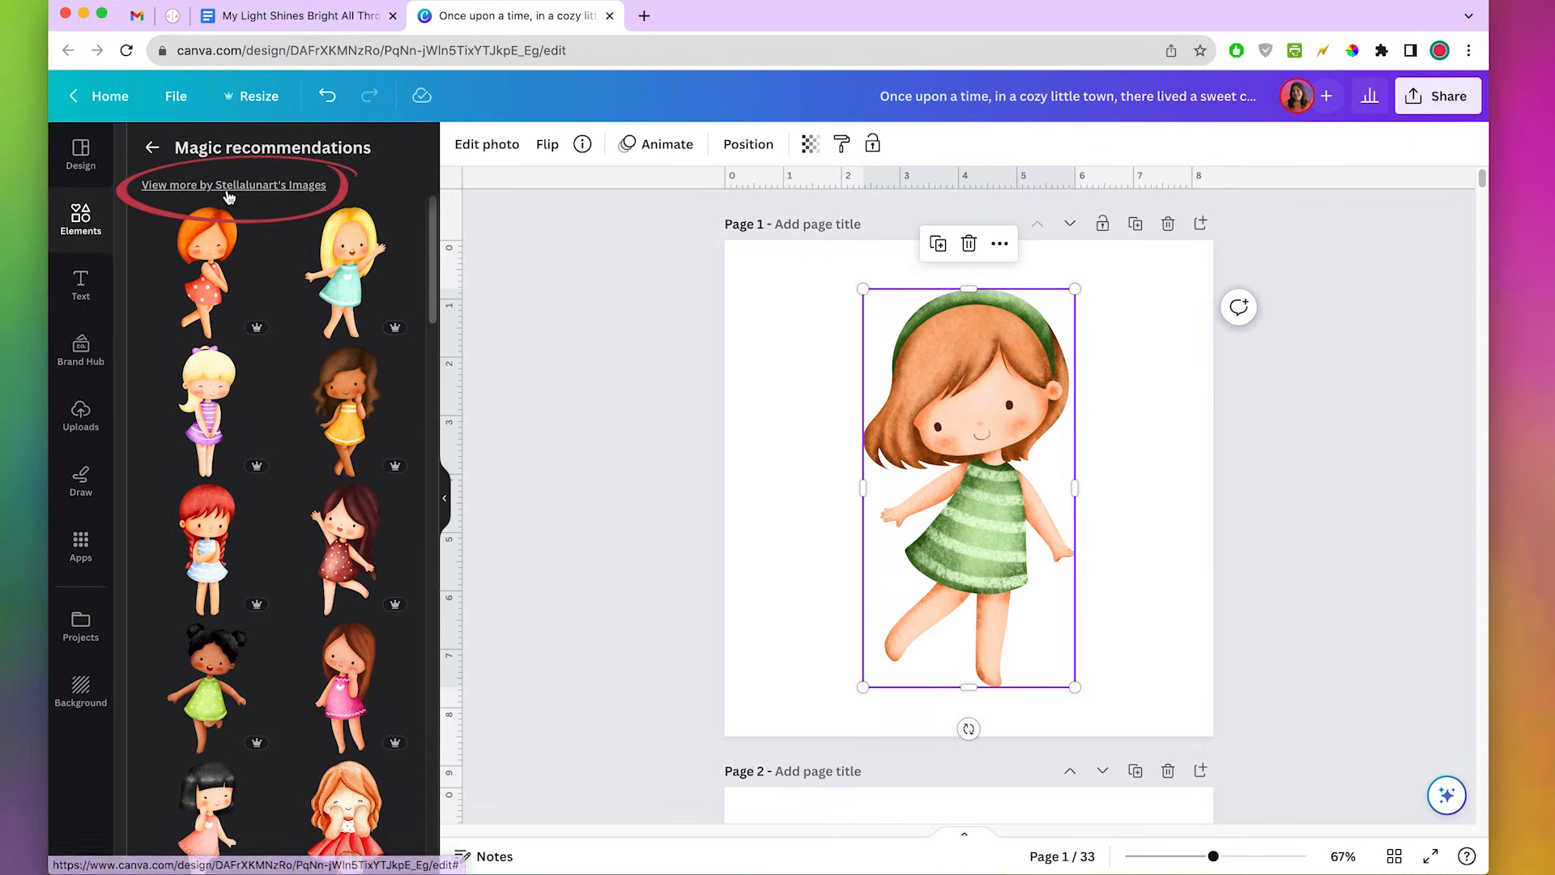
Open the Stellalunart's Images collection and search it for "little girl".
click(254, 187)
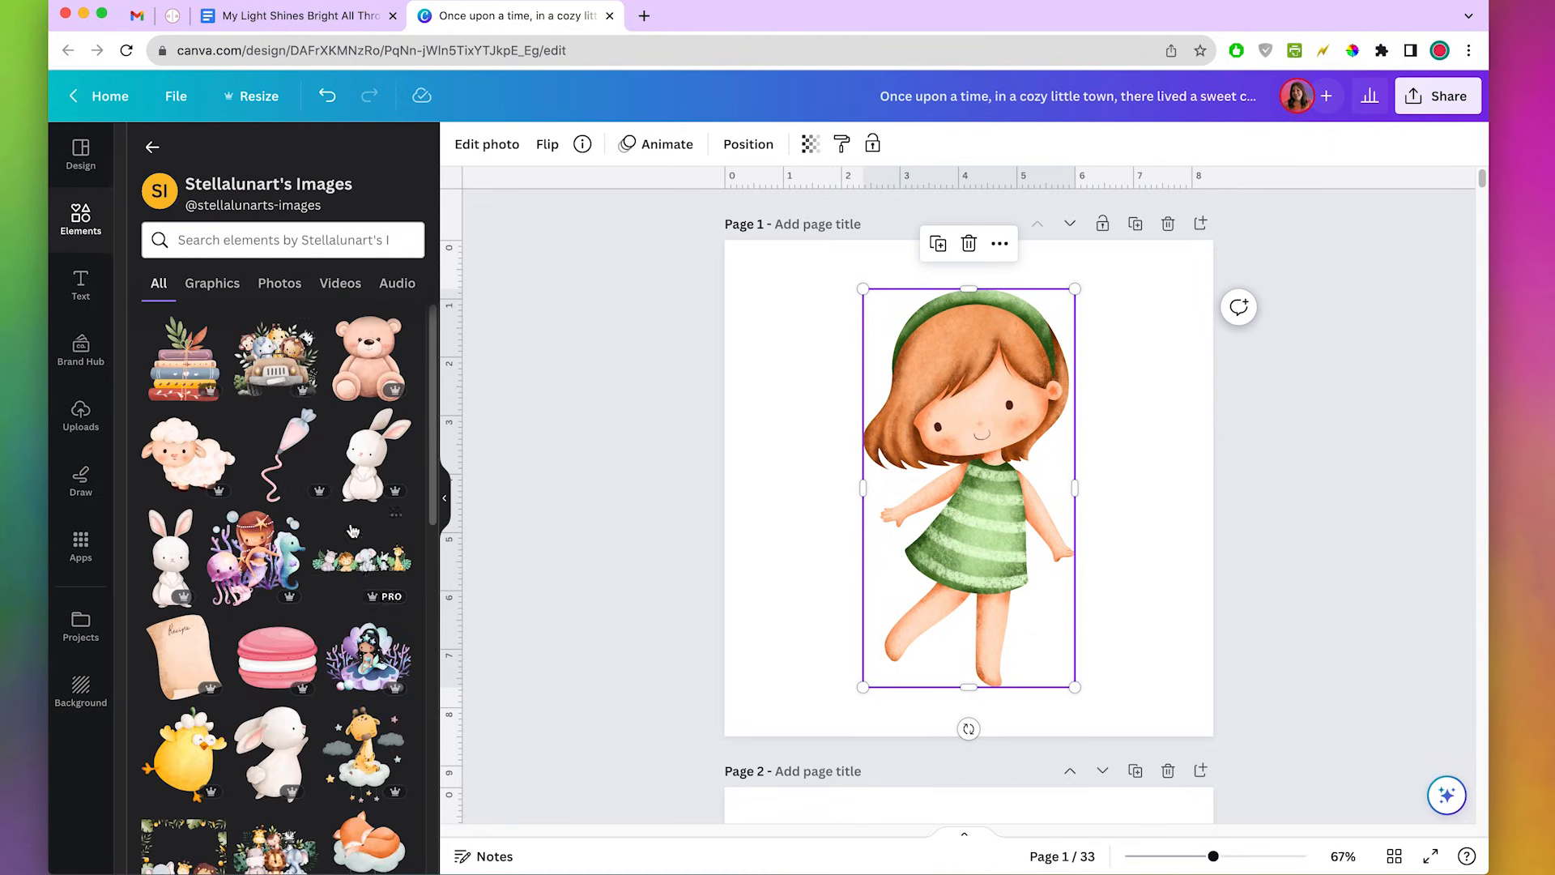
click(325, 228)
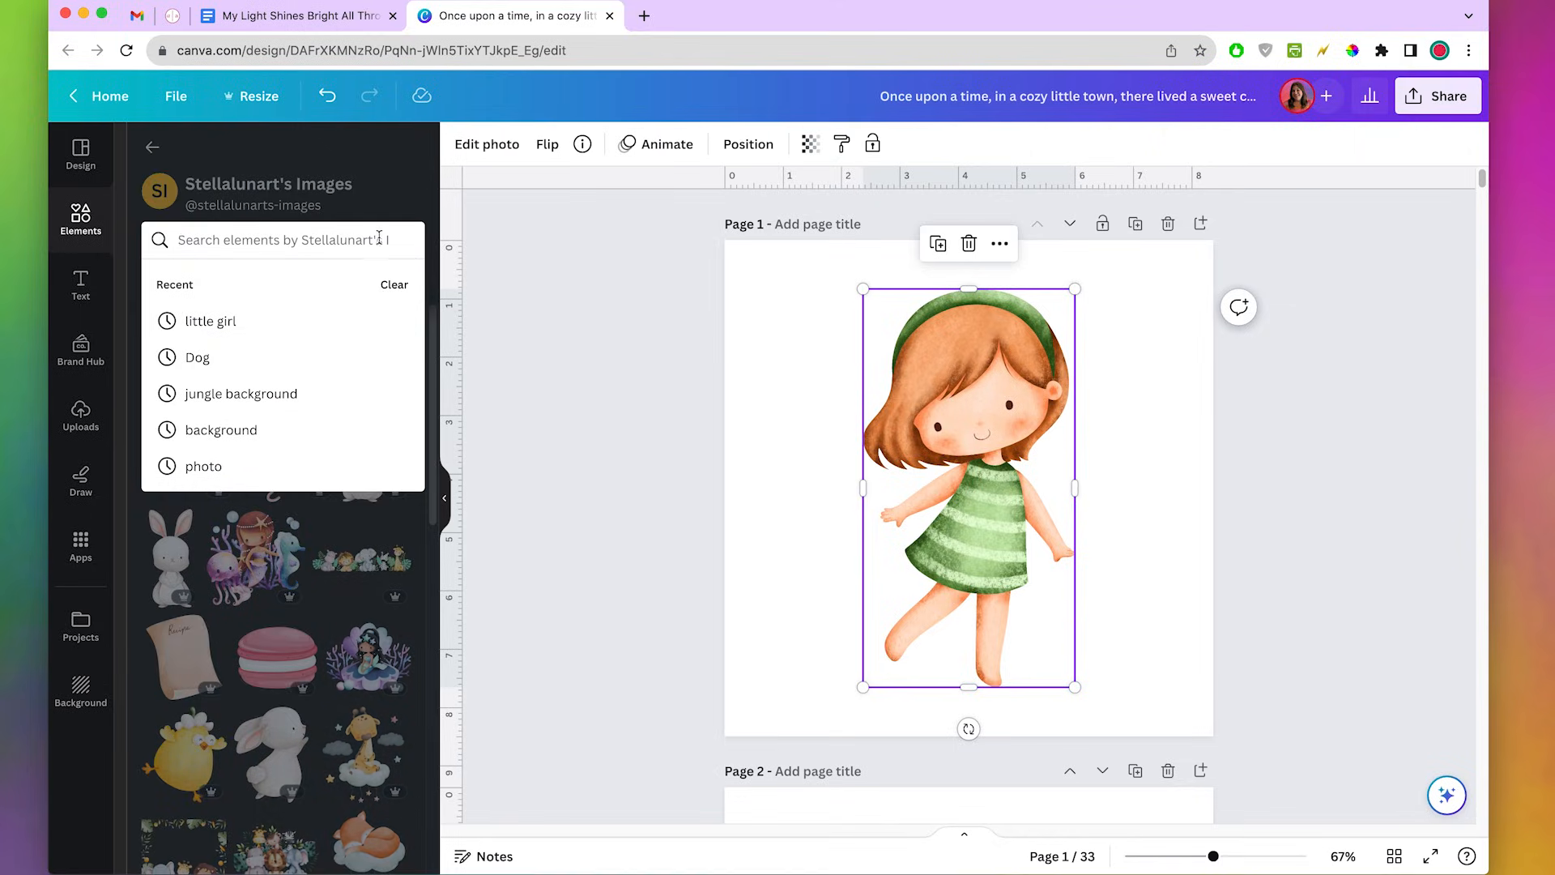
text(little girl)
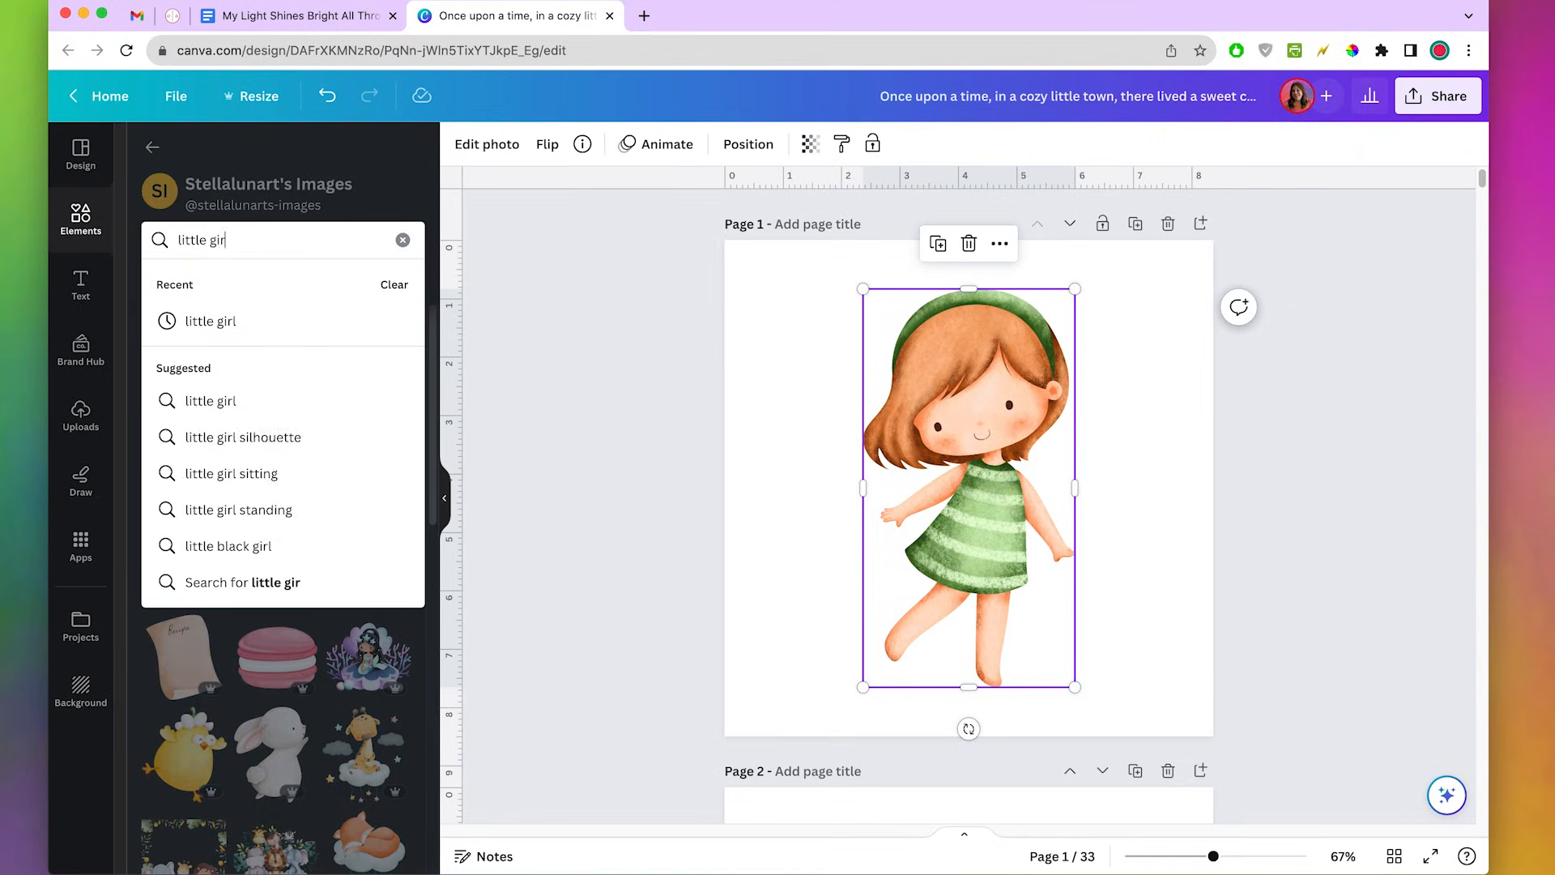
key(Return)
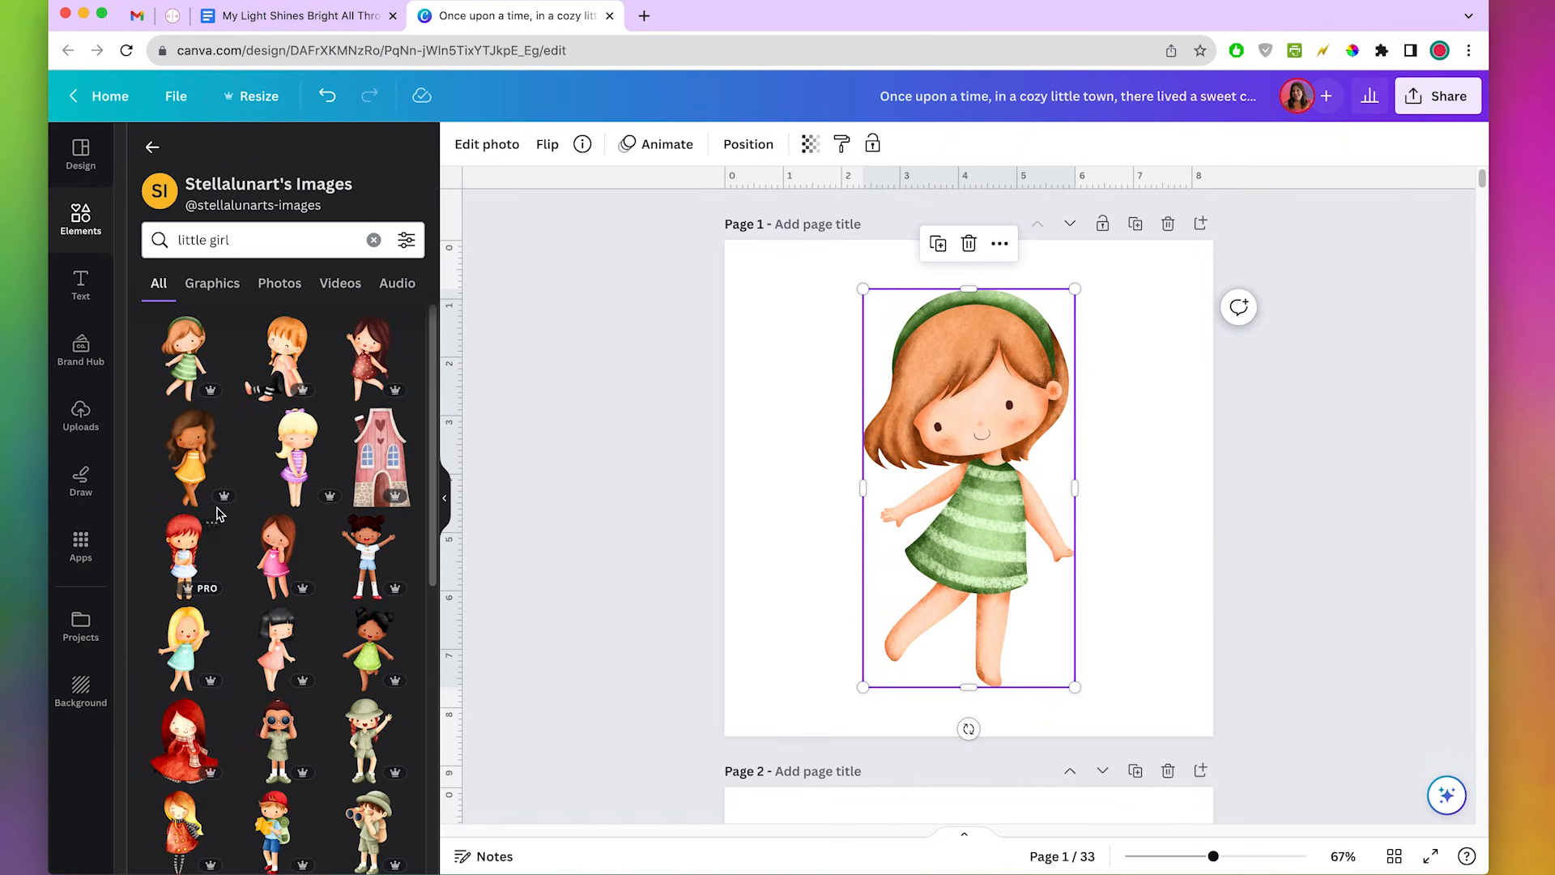
mouse_move(433, 445)
mouse_down()
mouse_move(436, 871)
mouse_move(412, 442)
mouse_up()
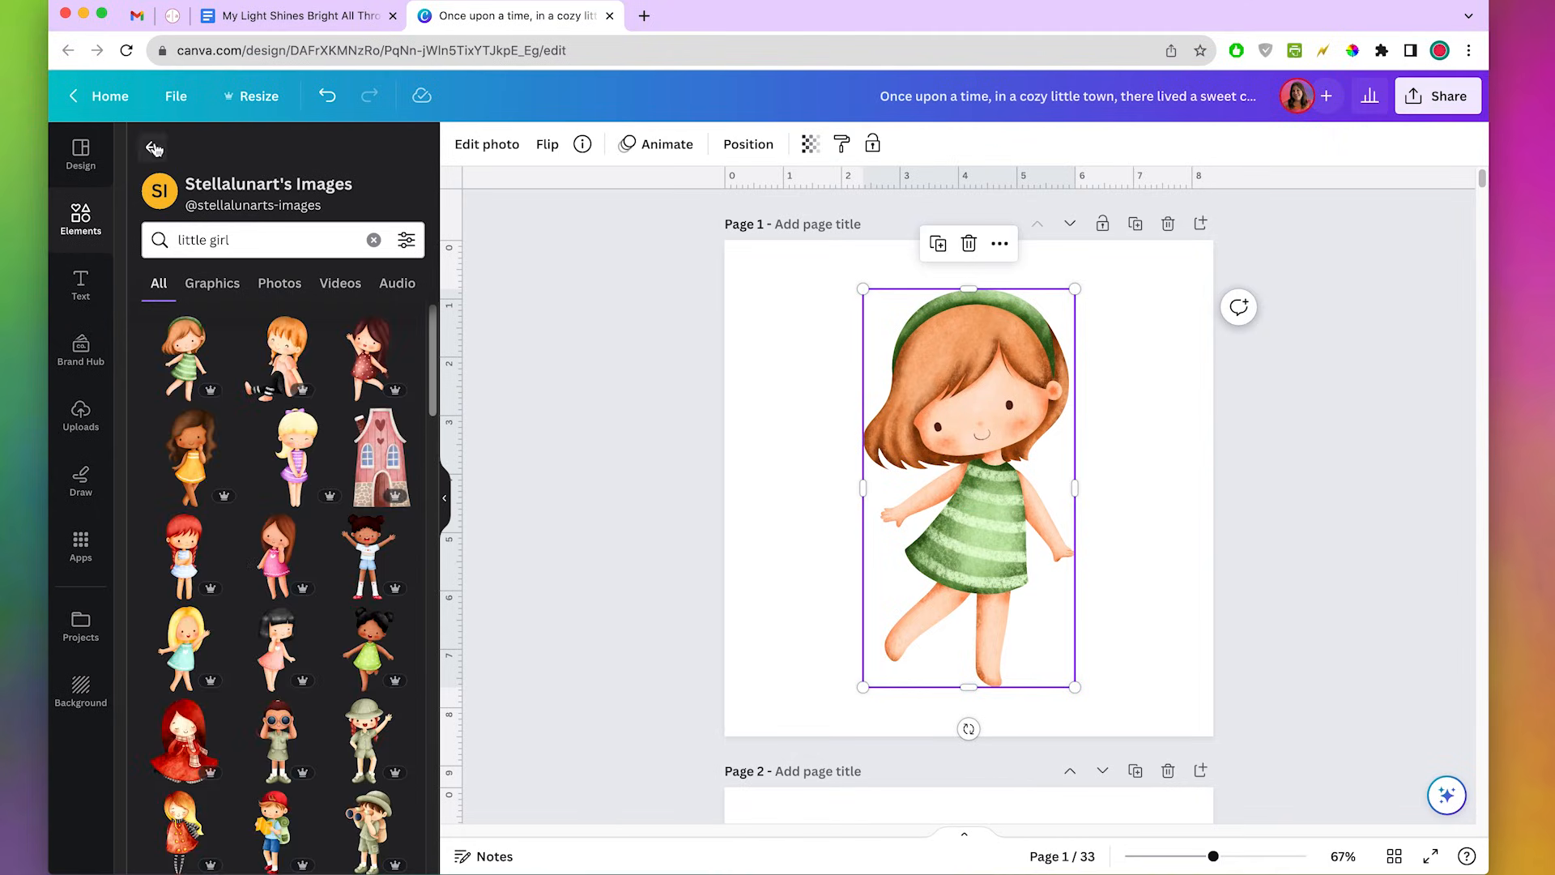
Go back to the general "little girl" graphics and delete the green-dress girl from page 1.
click(154, 148)
key(Delete)
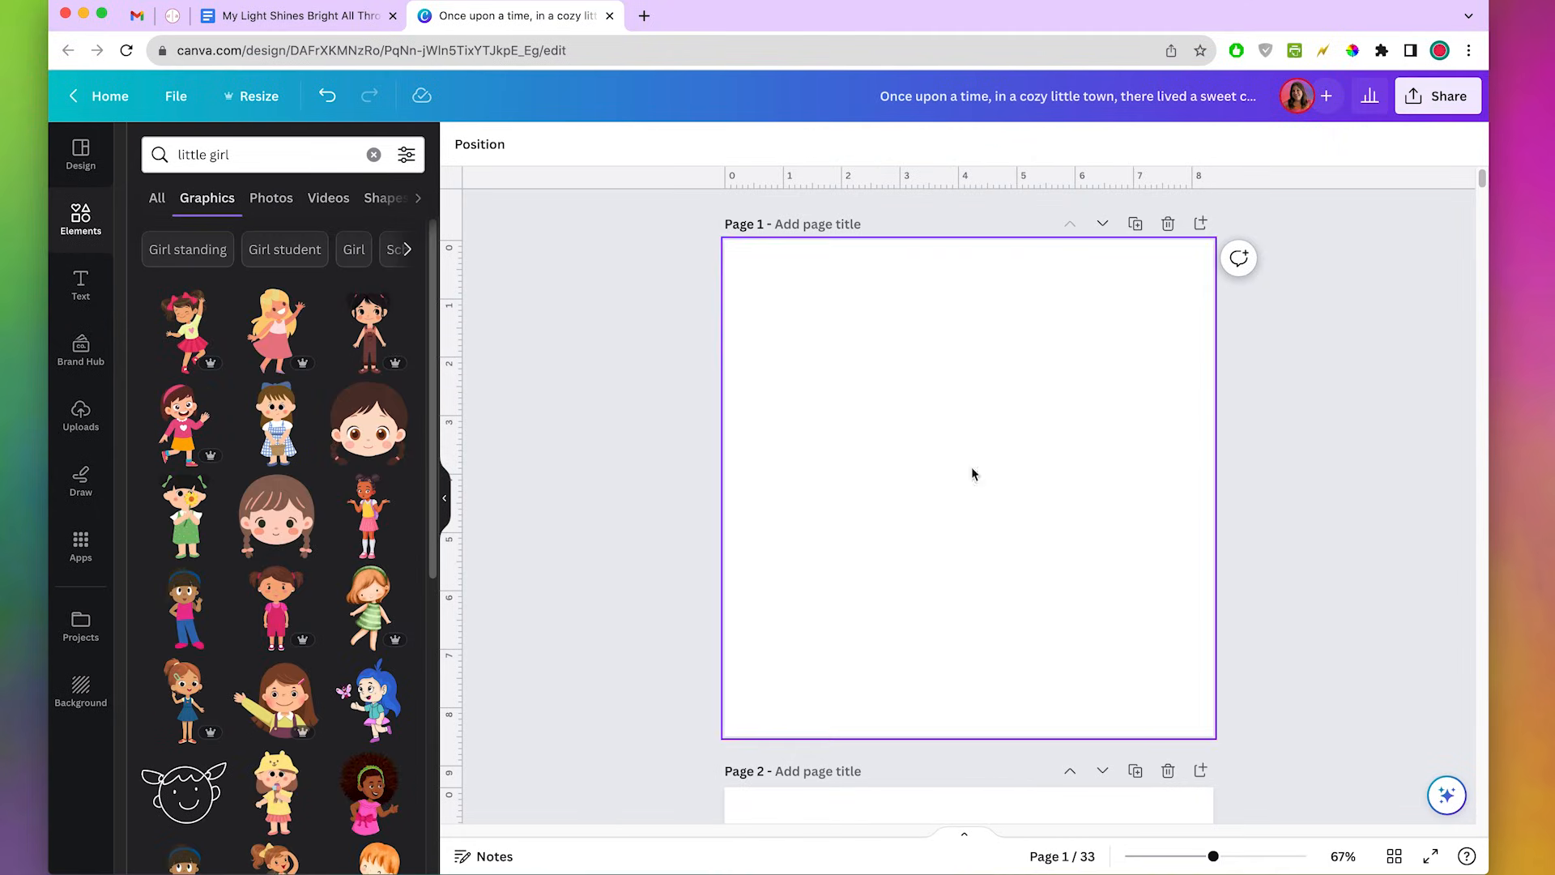
Try the dancing girl with pink bows on page 1, browse her Magic Recommendations, and remove her from the page.
click(190, 344)
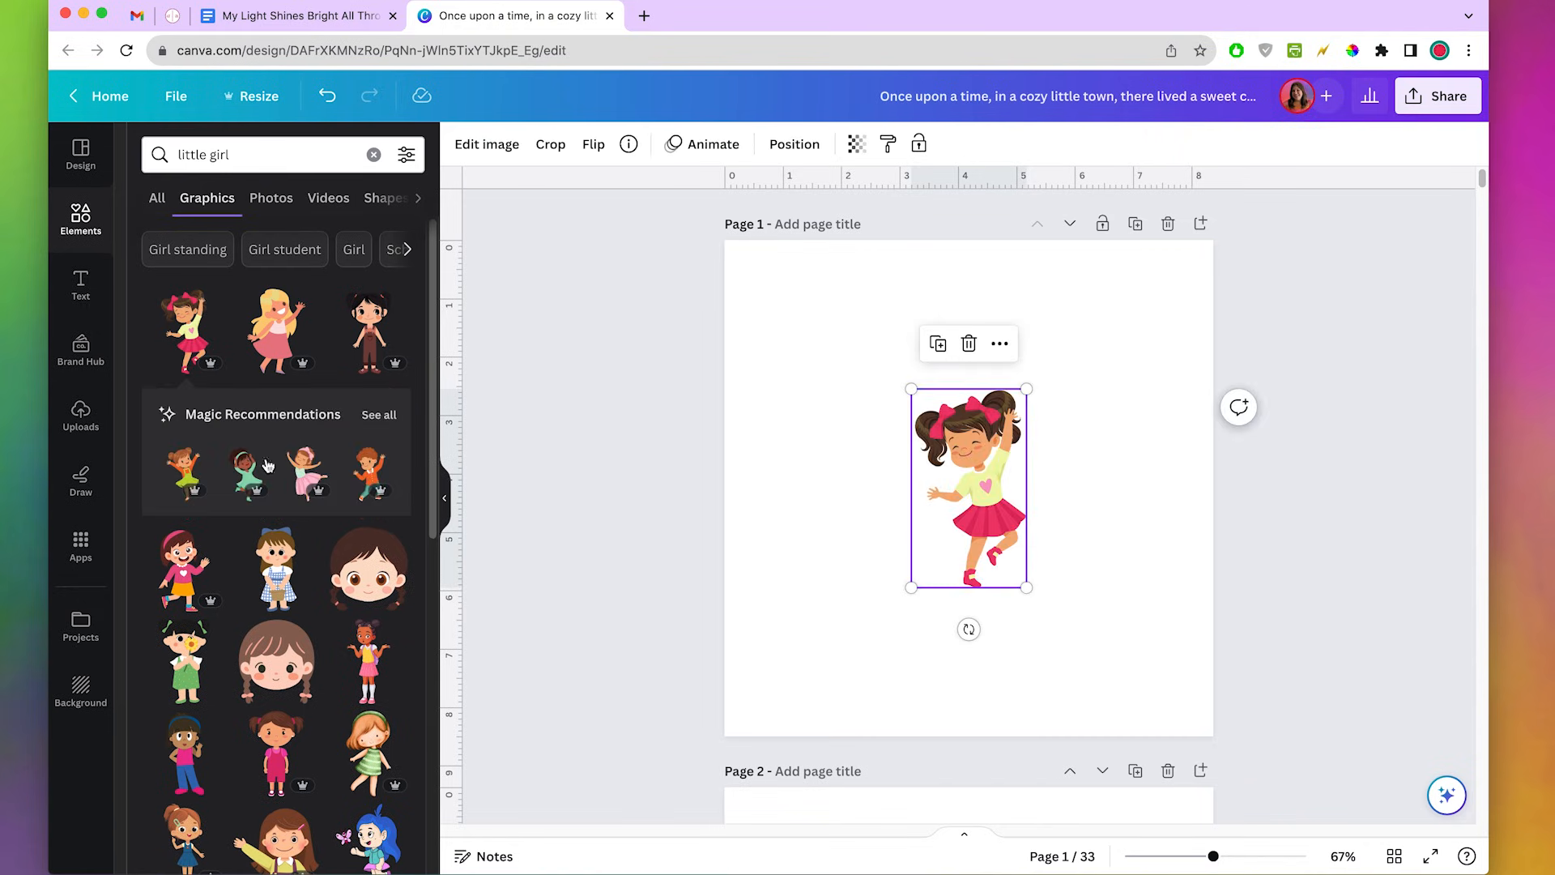
click(381, 415)
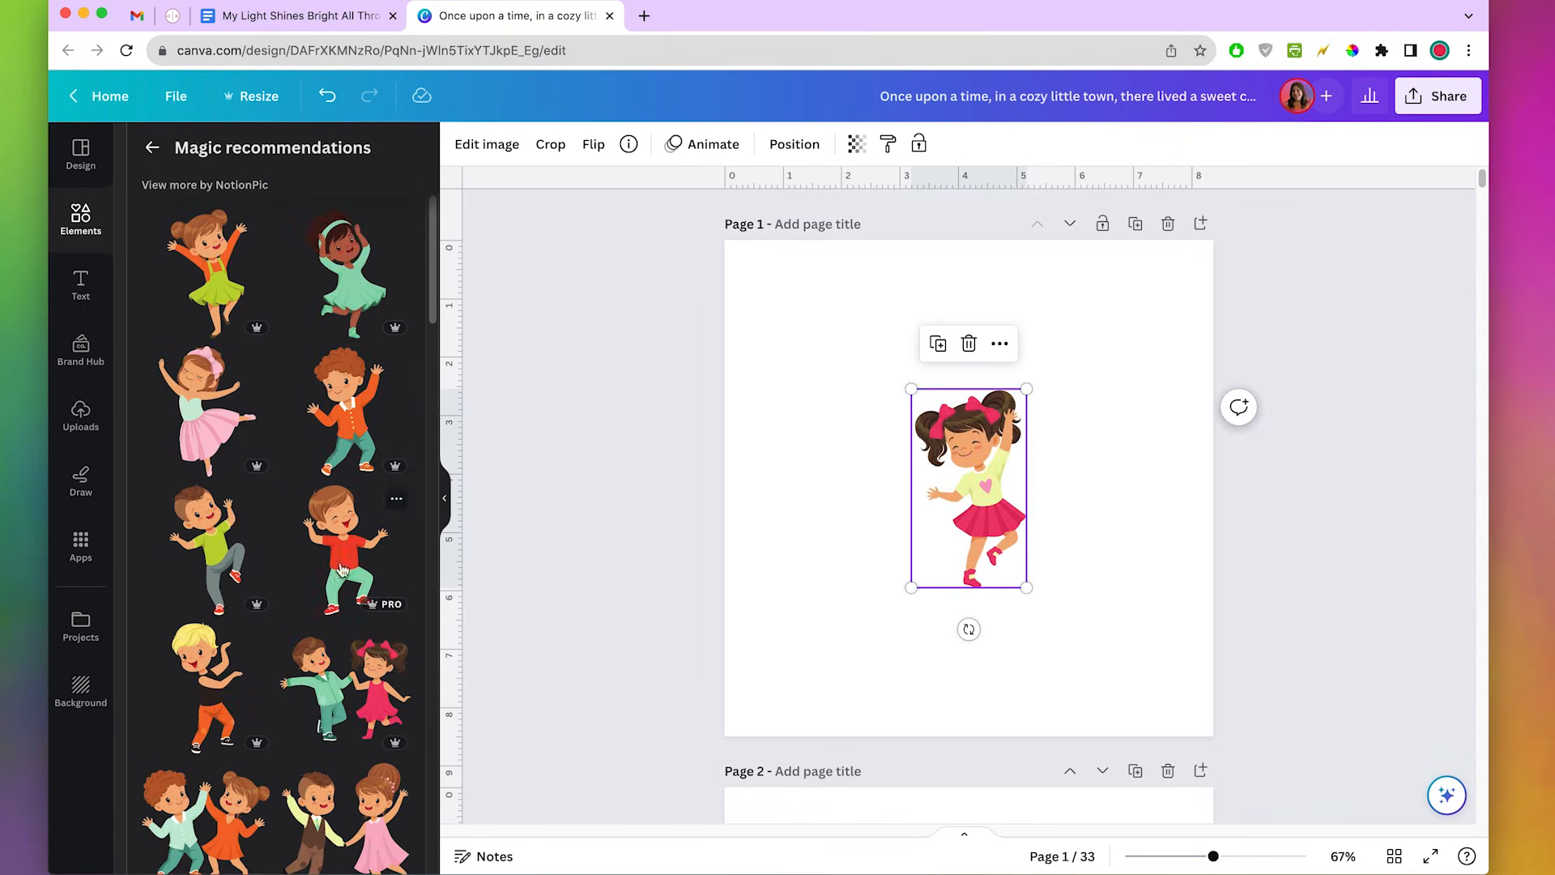
drag(435, 271, 409, 226)
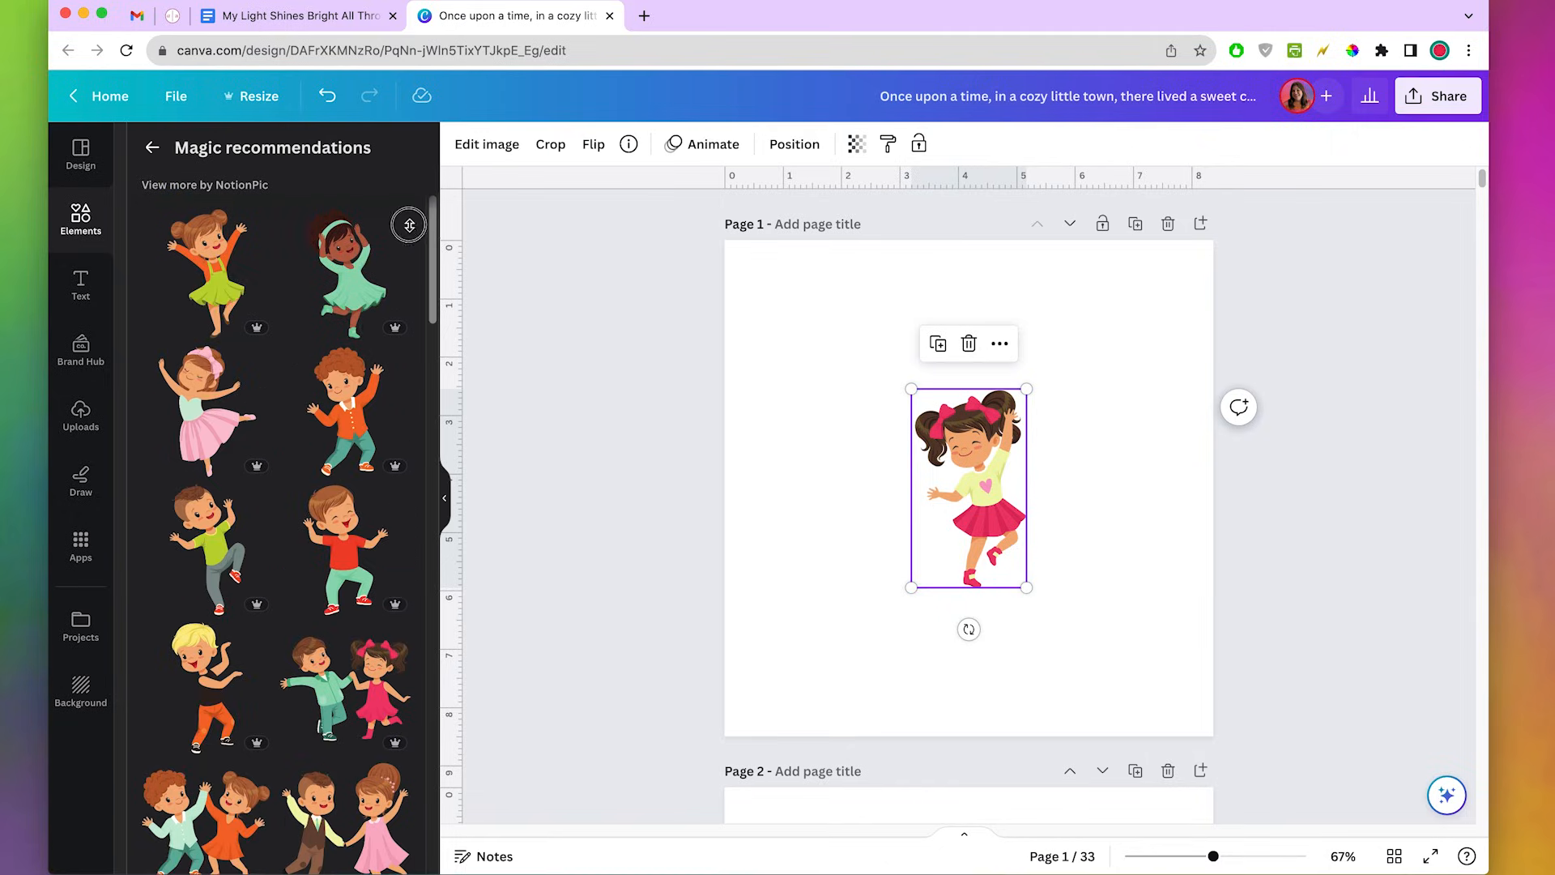
click(149, 142)
key(Delete)
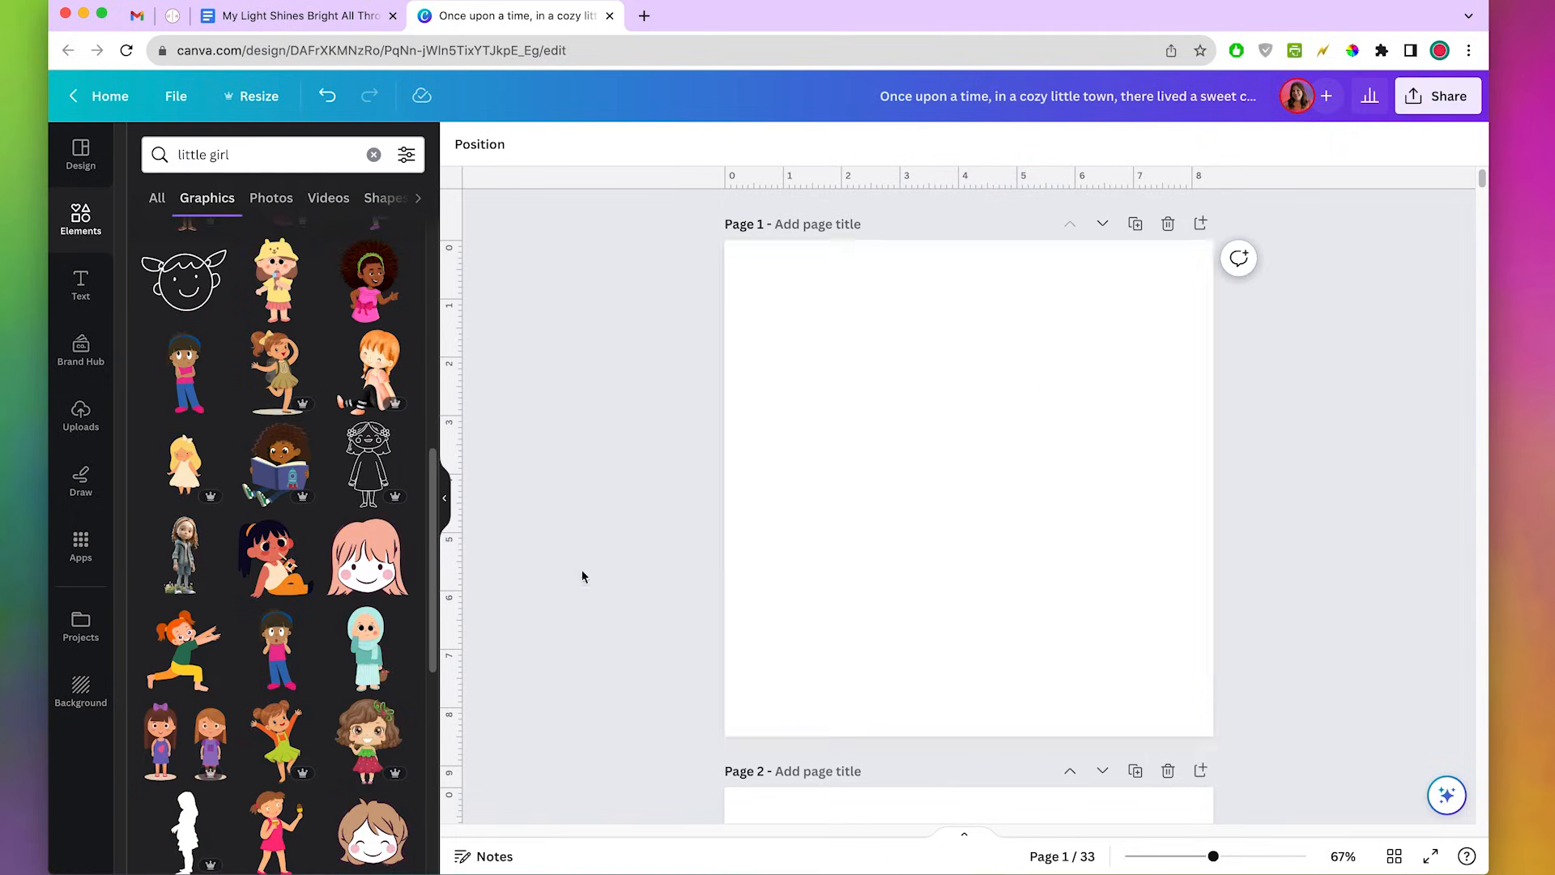
Place the waving schoolgirl in the red skirt and tie on page 1 and browse all her Magic Recommendations.
scroll(372, 271, down, 5)
click(371, 274)
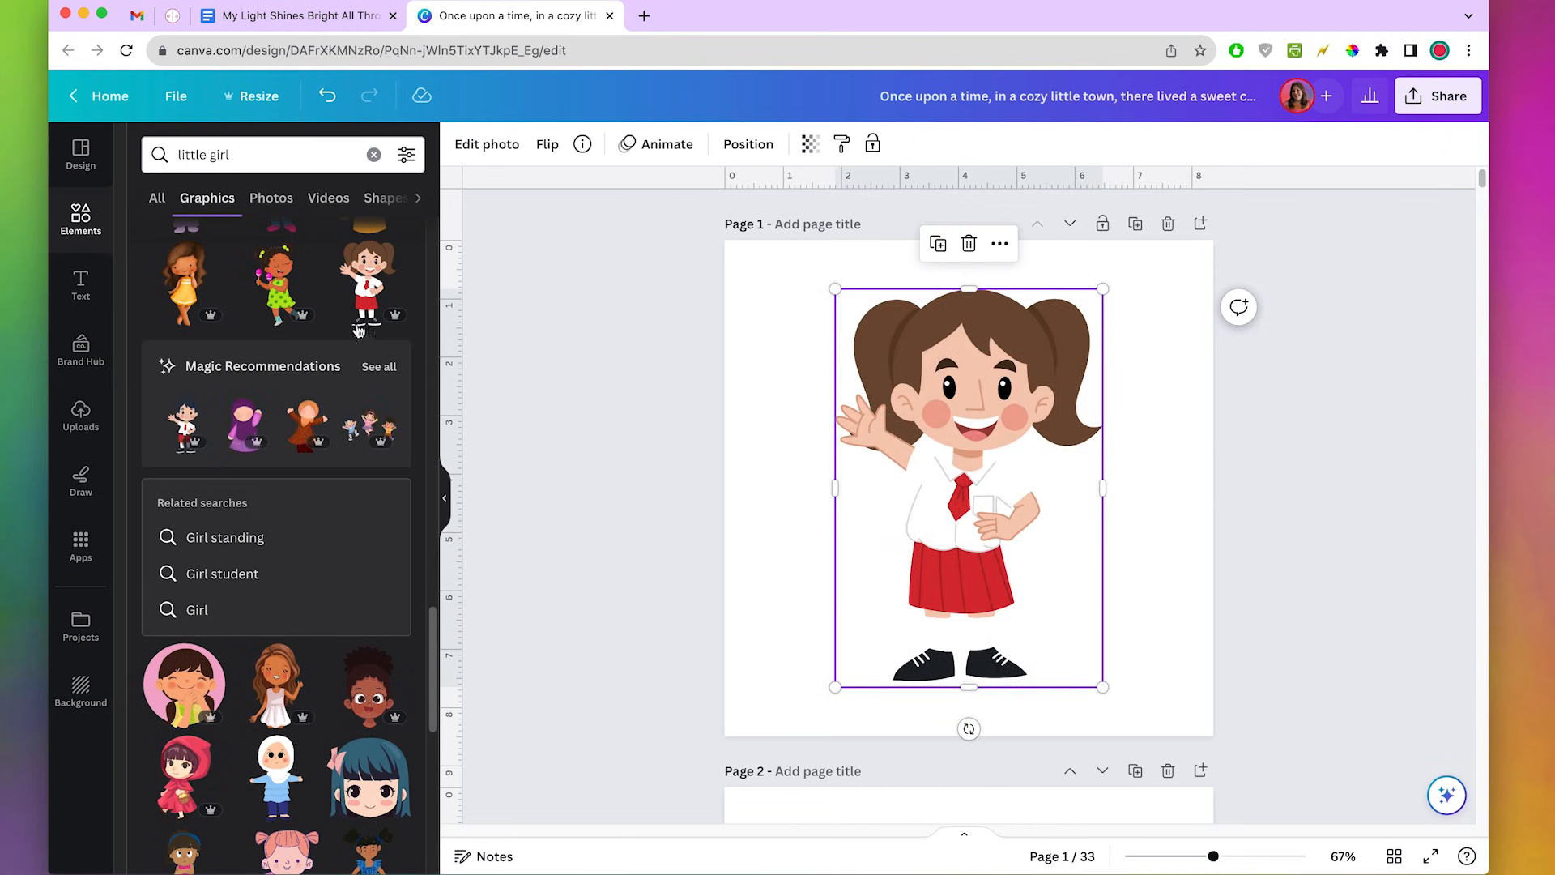
click(379, 366)
scroll(324, 589, down, 2)
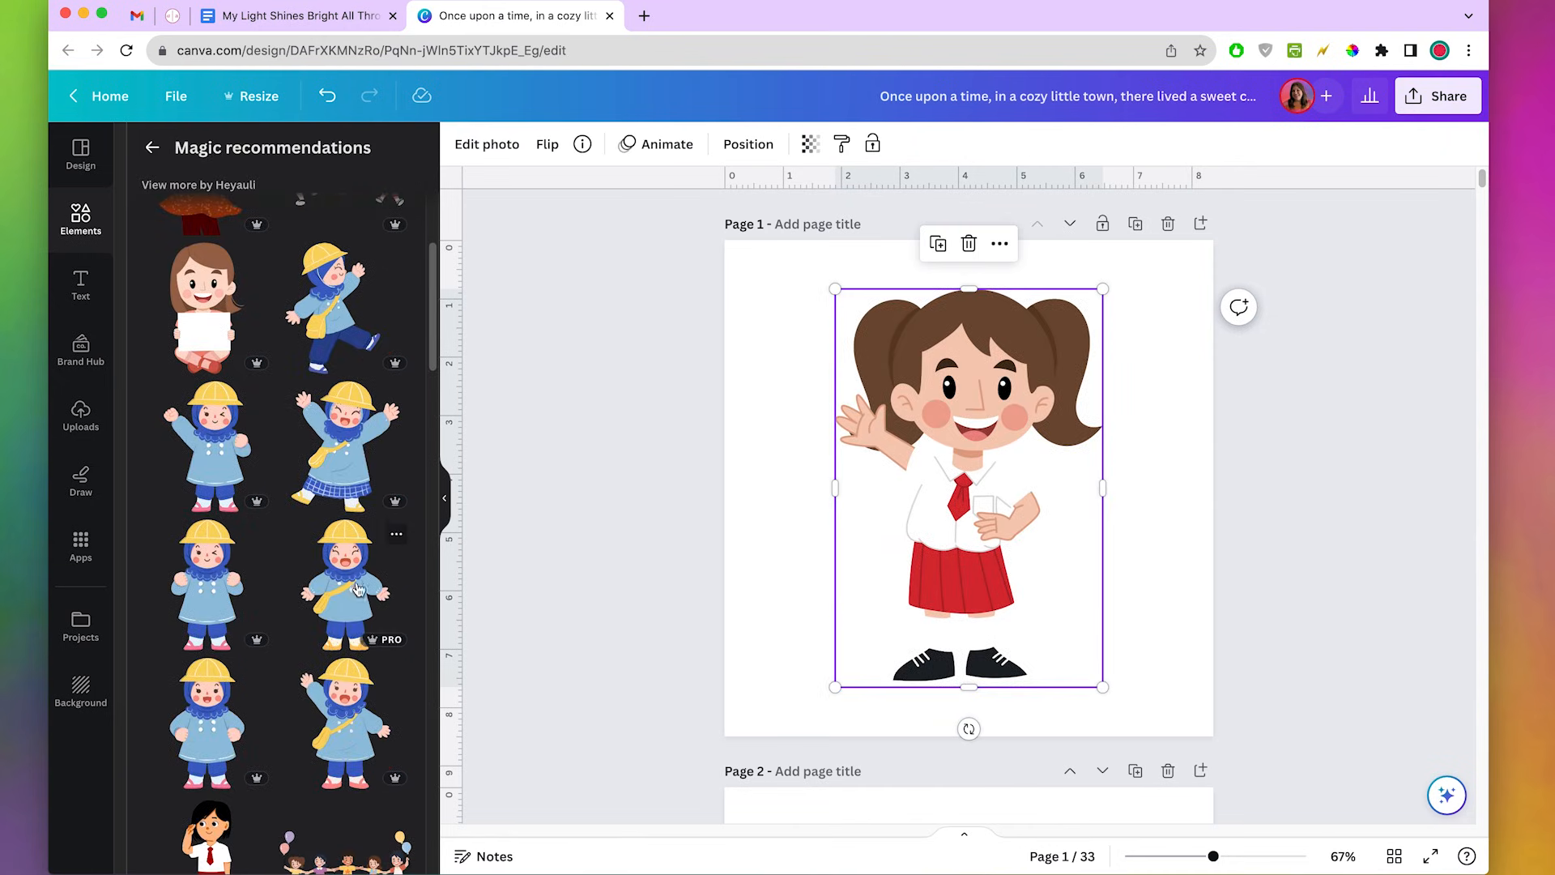
scroll(223, 203, up, 3)
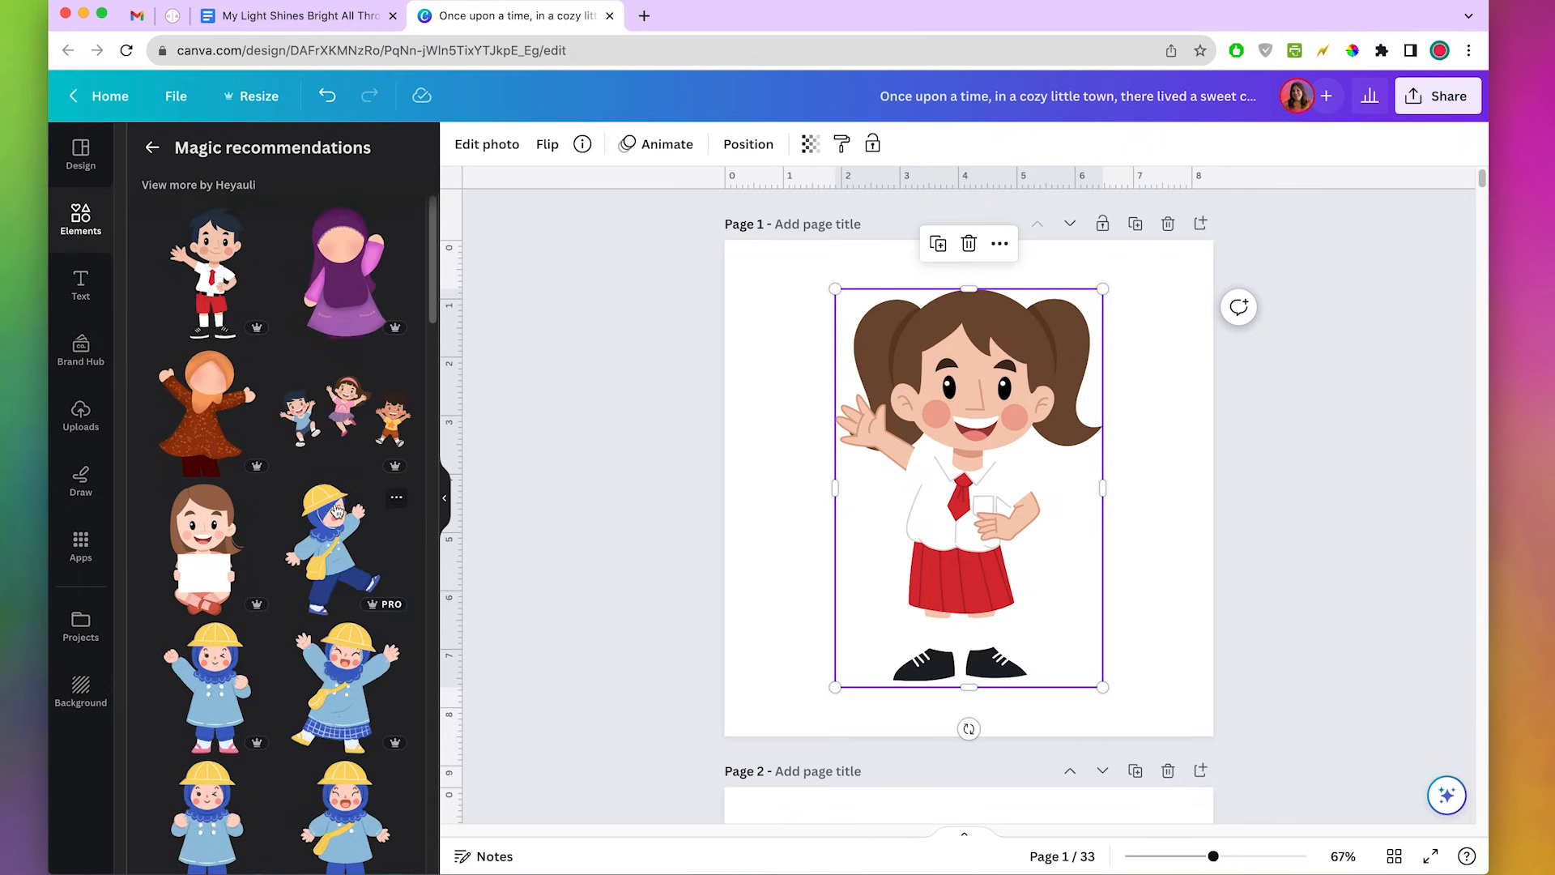
Open the Heyauli creator collection and search it for "little girl".
click(237, 186)
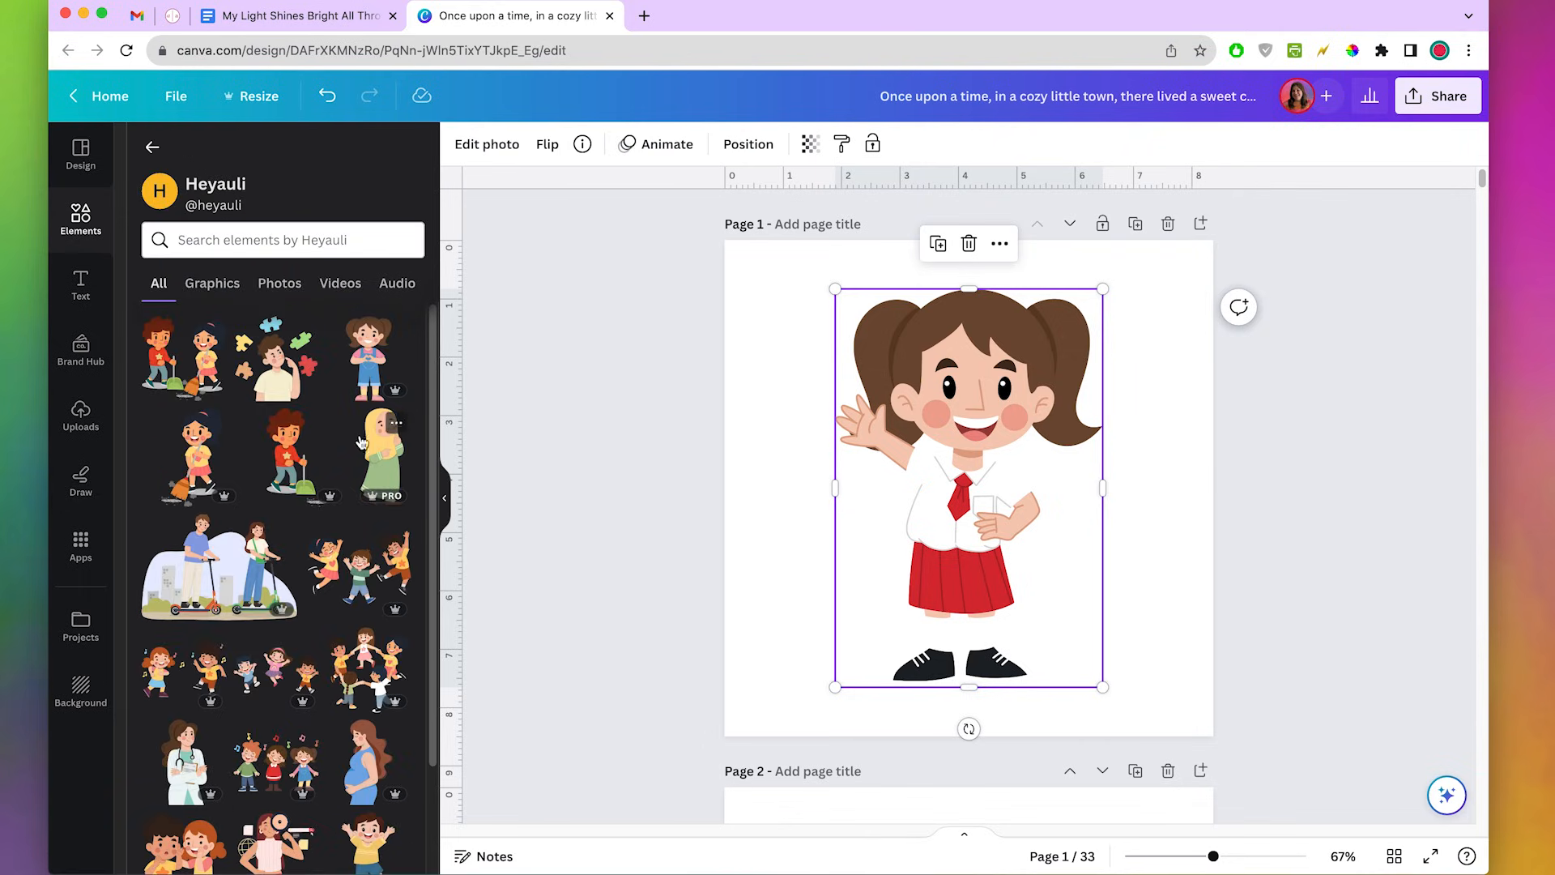
drag(435, 361, 430, 874)
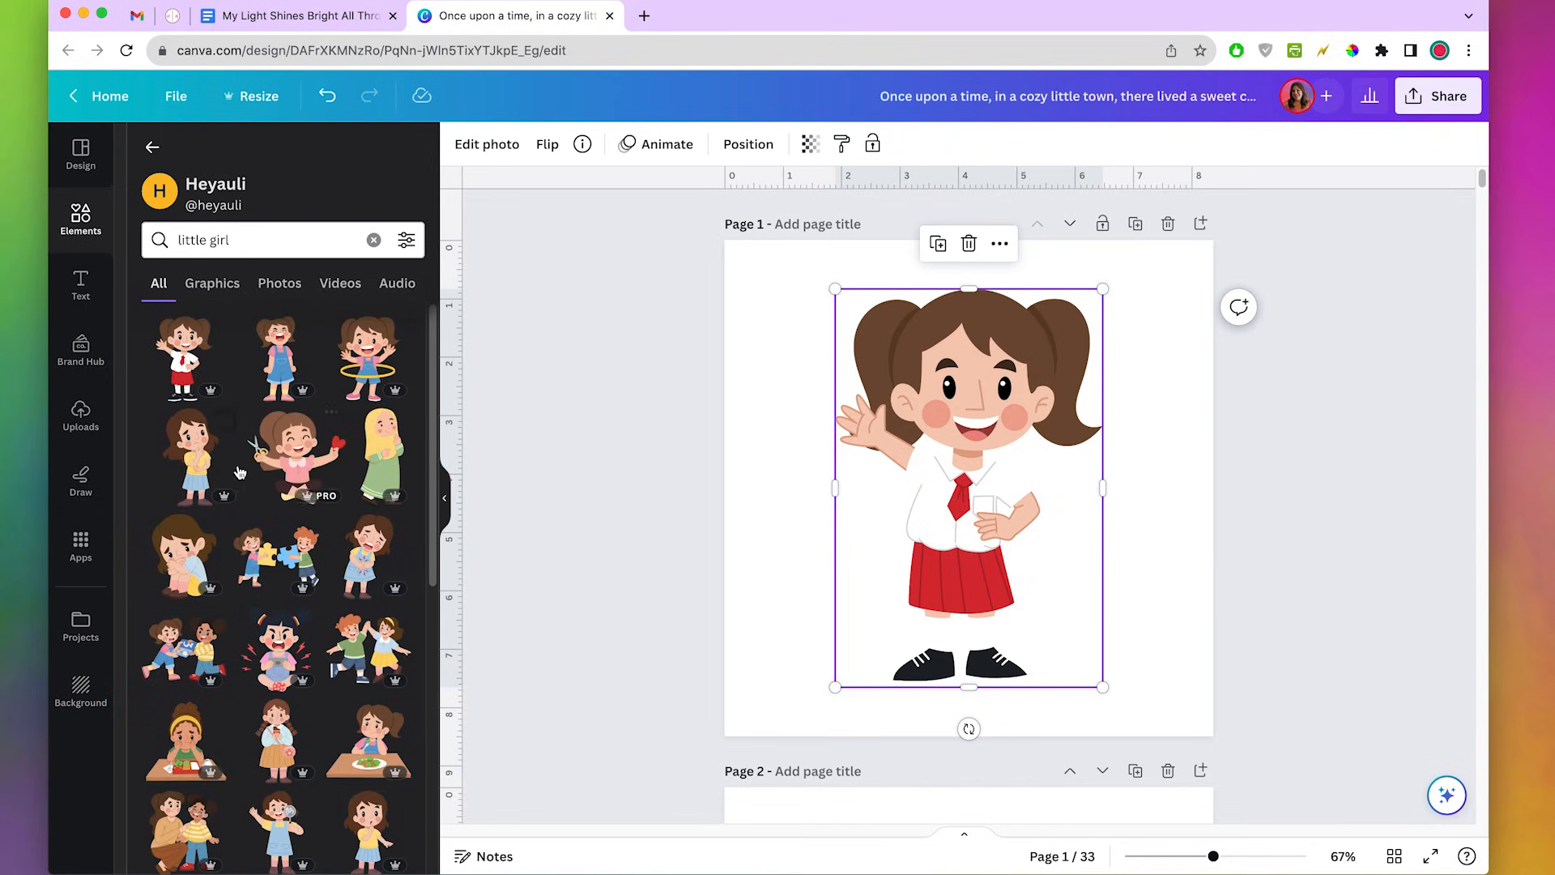
Add the laughing girl in blue overalls to page 1 and position her and the waving schoolgirl side by side.
click(275, 366)
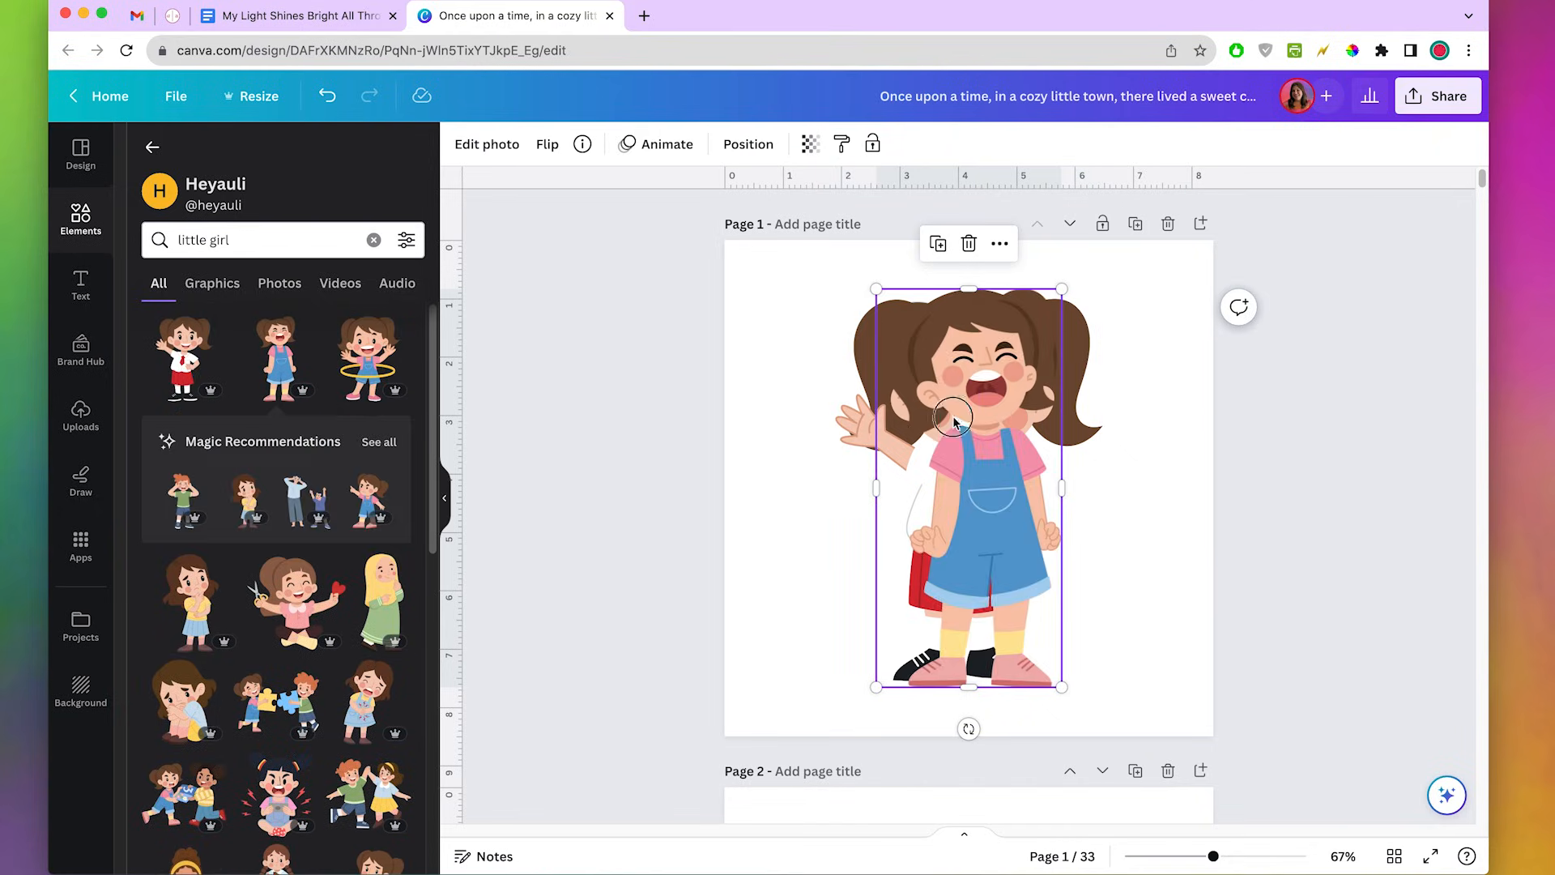
drag(954, 422, 810, 421)
drag(983, 380, 1051, 381)
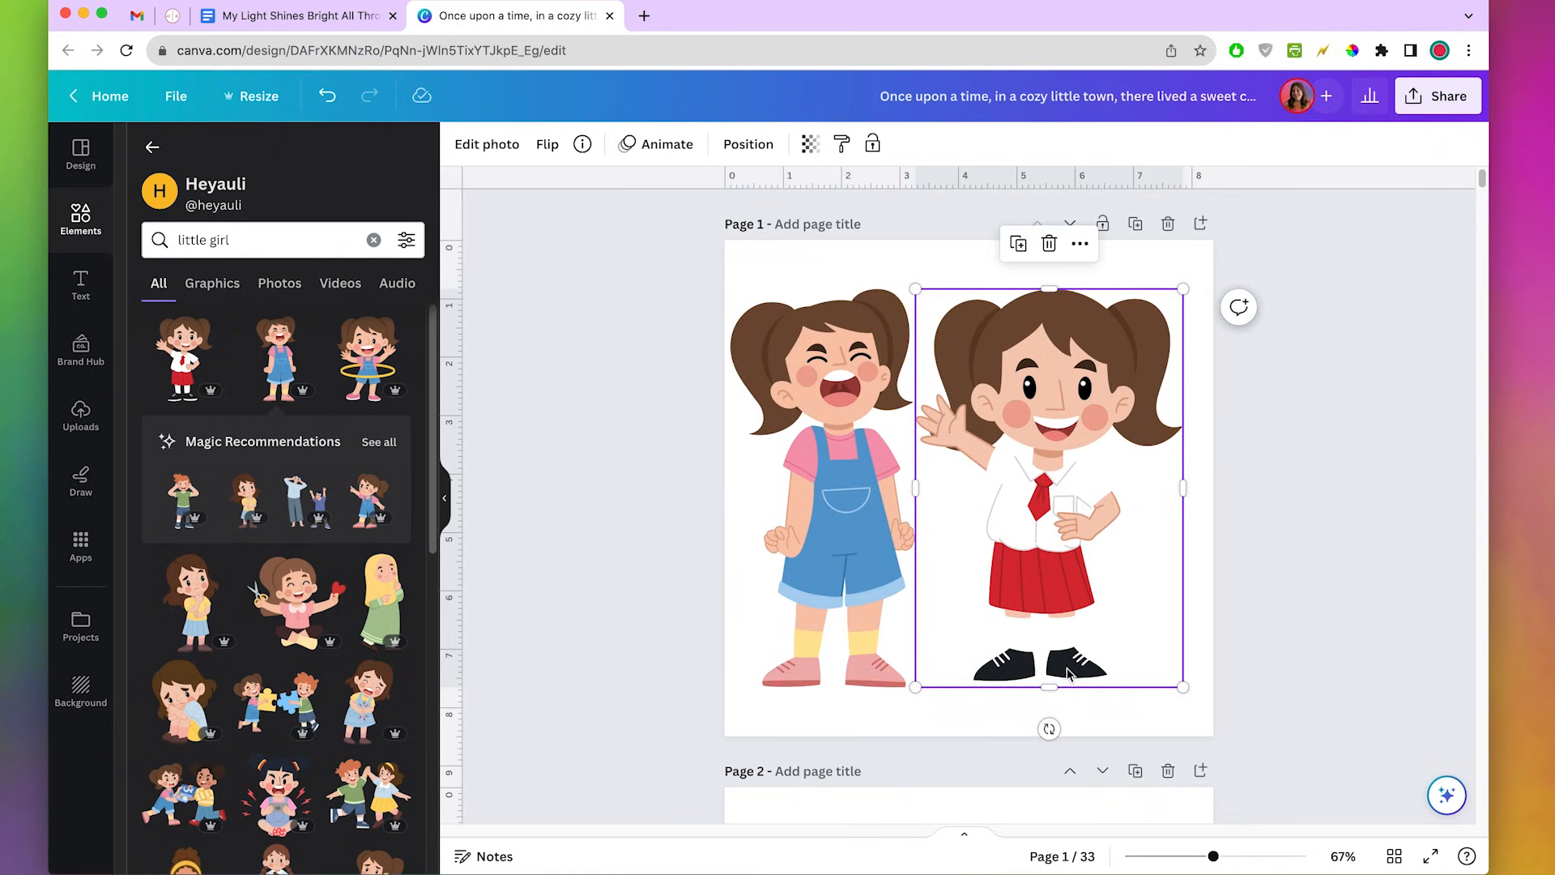
Crop the schoolgirl graphic to her head and place it beside the laughing girl.
drag(1049, 687, 1069, 456)
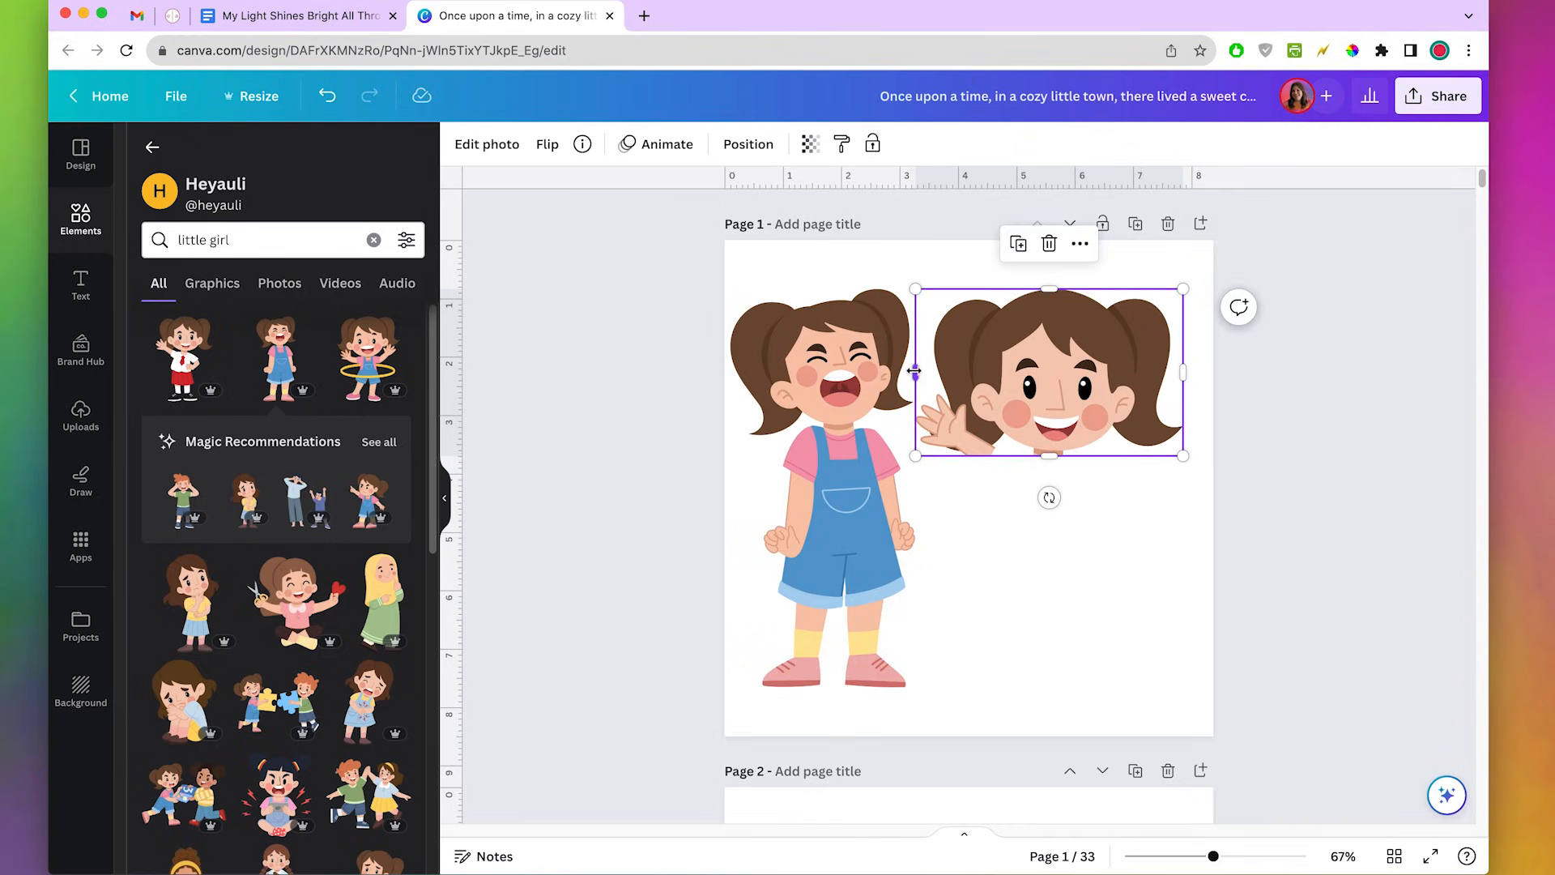
drag(1011, 353, 1075, 411)
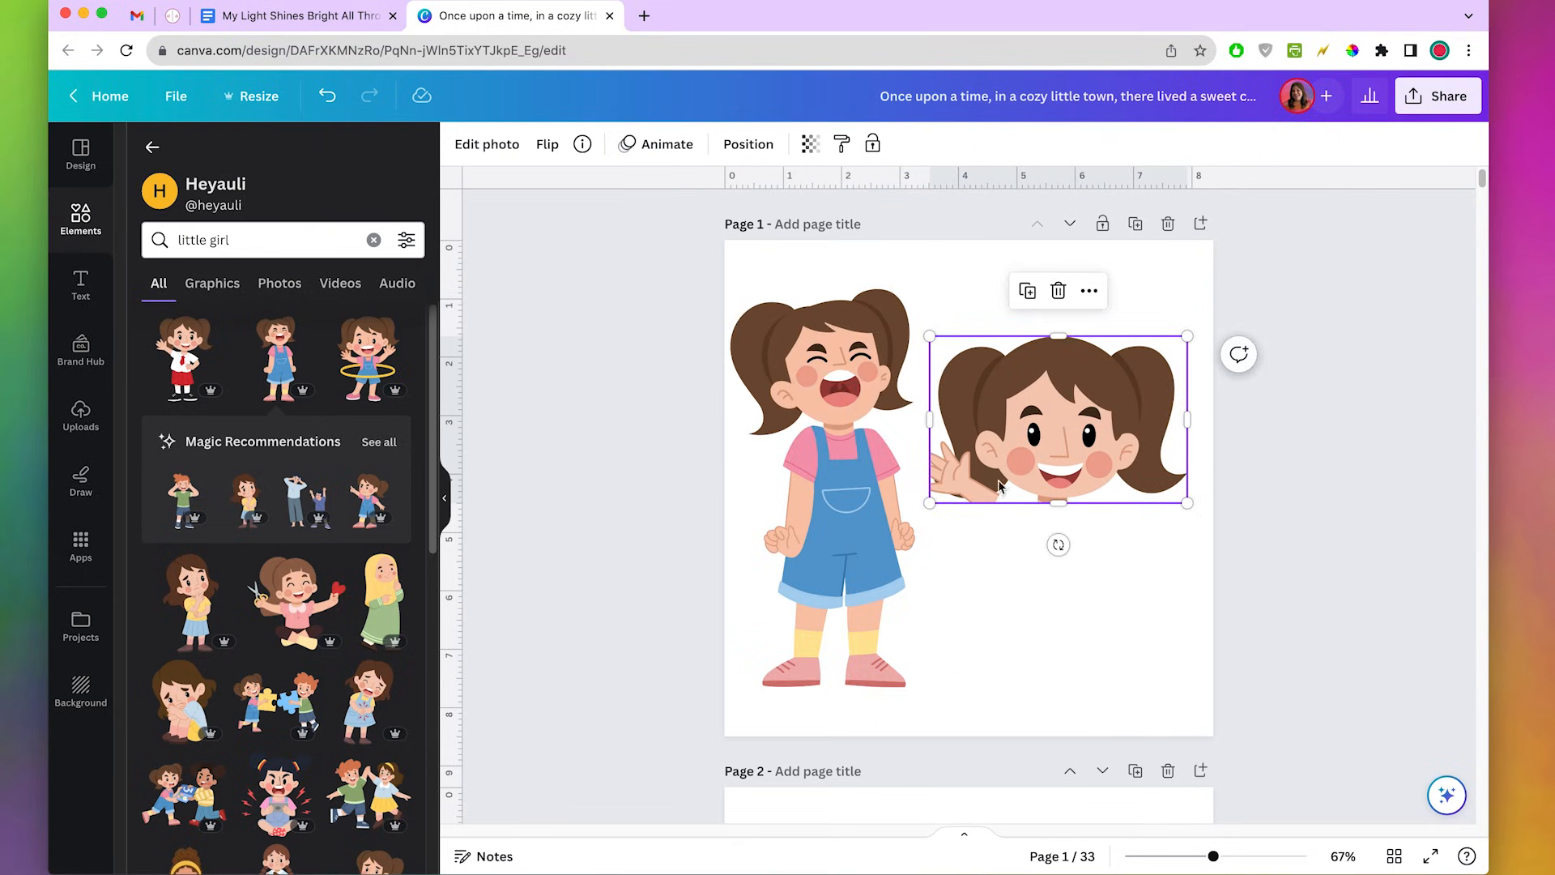
click(810, 369)
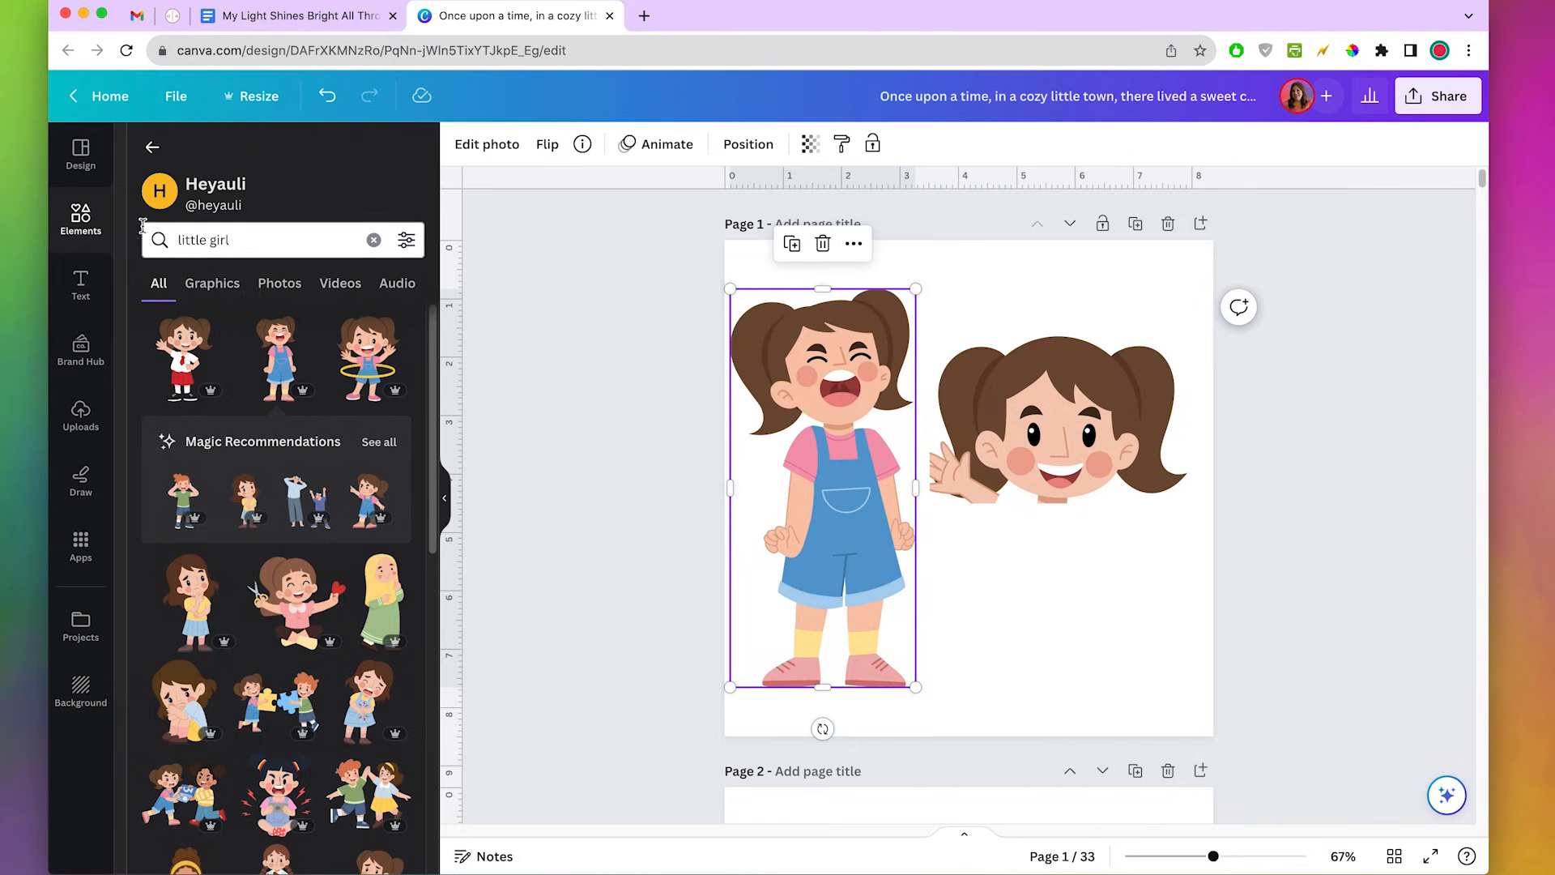
Add a circle shape to page 1, shrink it, and position it over the laughing girl's face.
click(72, 235)
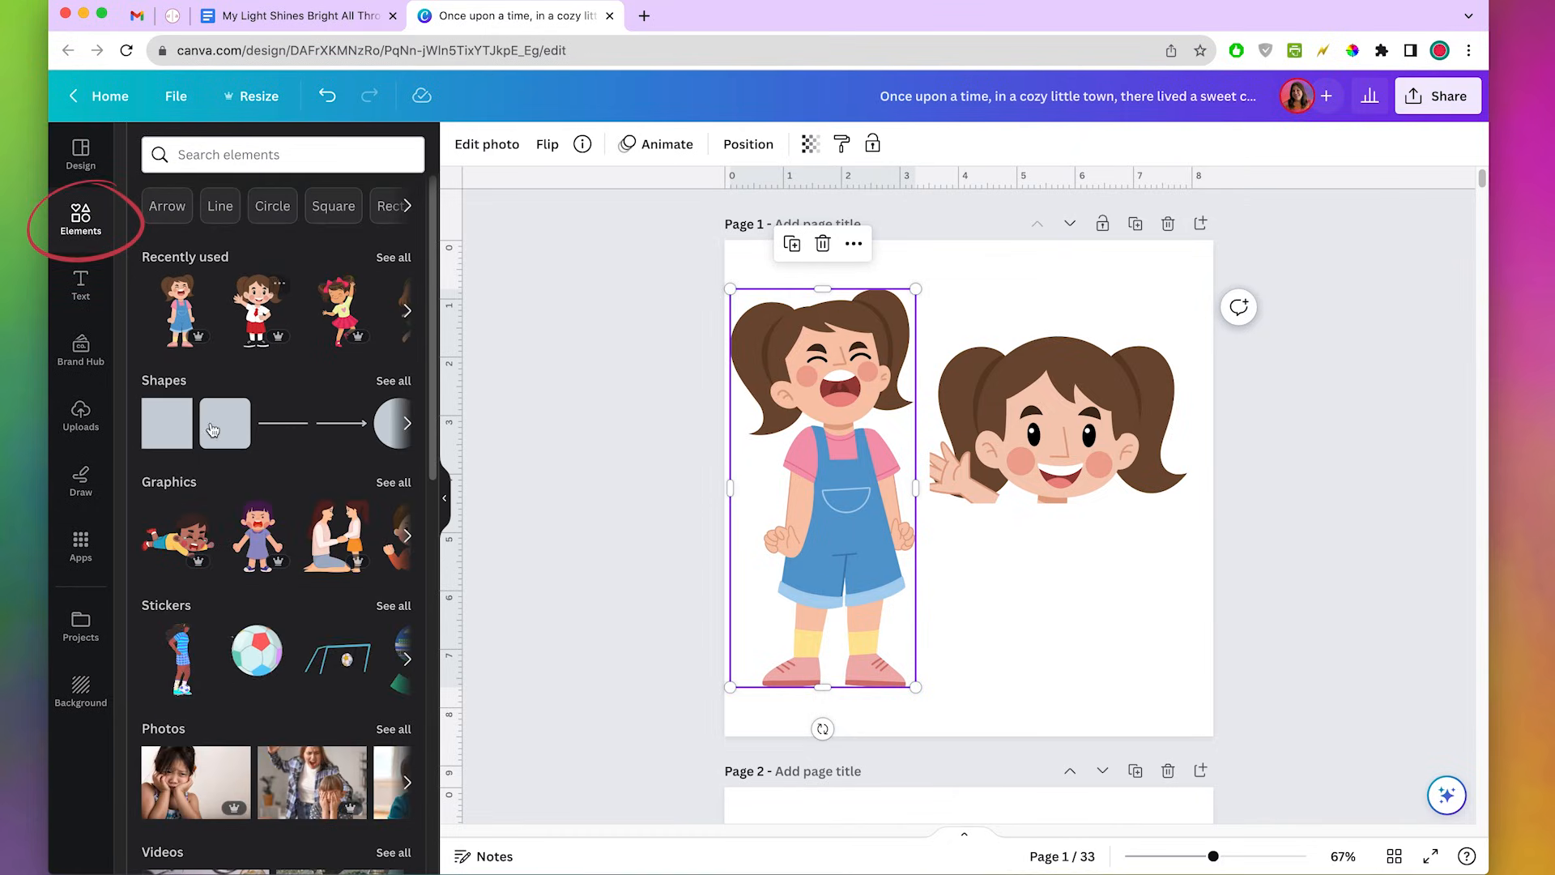
click(392, 423)
drag(1042, 561, 970, 489)
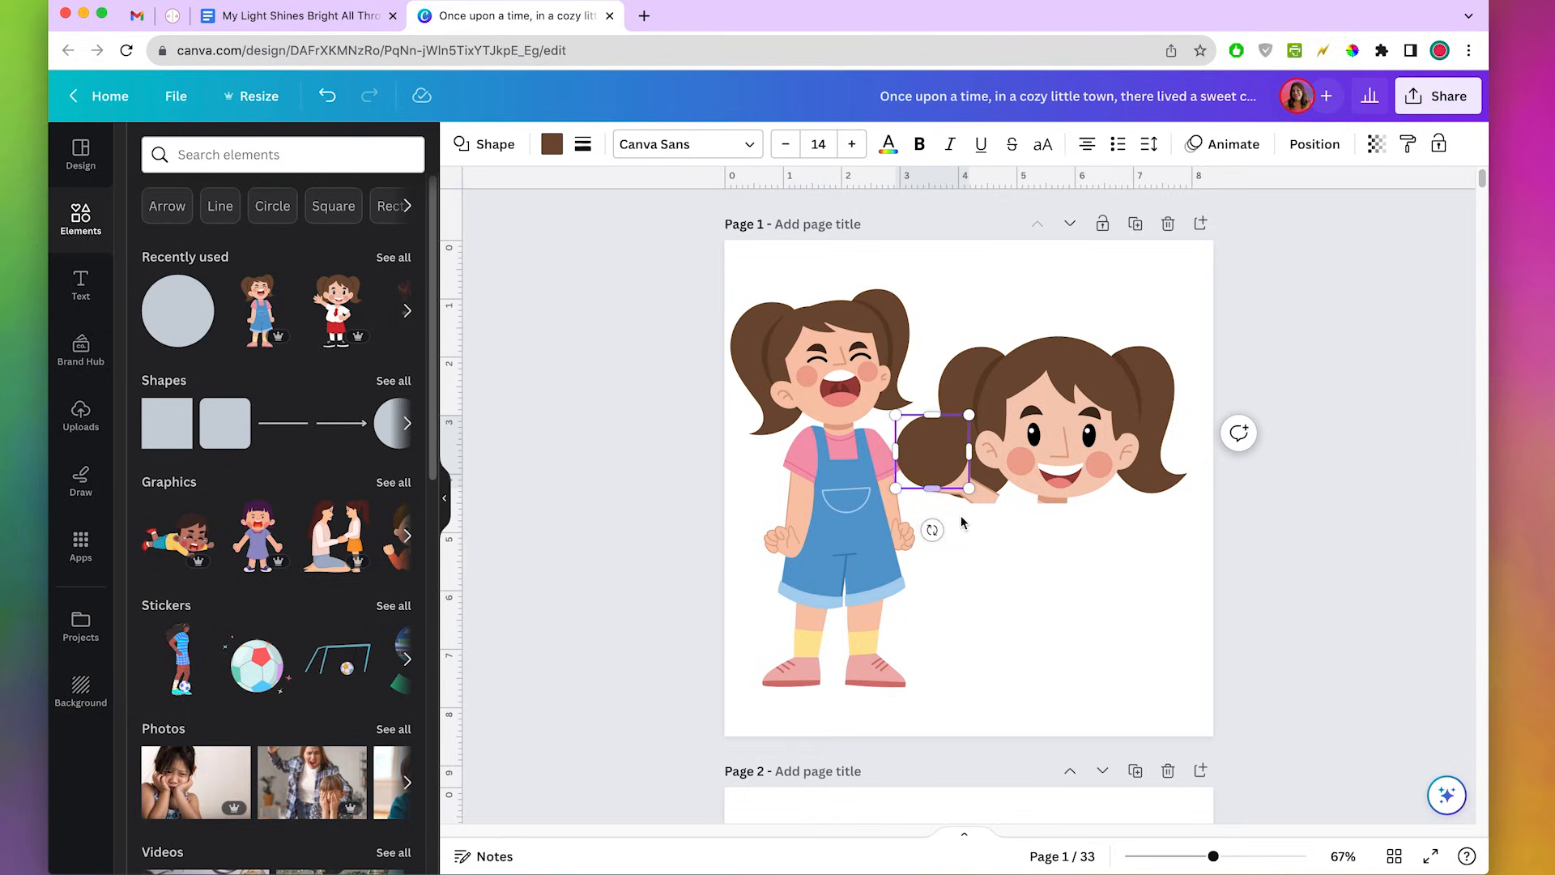
drag(931, 451, 852, 393)
drag(824, 373, 831, 373)
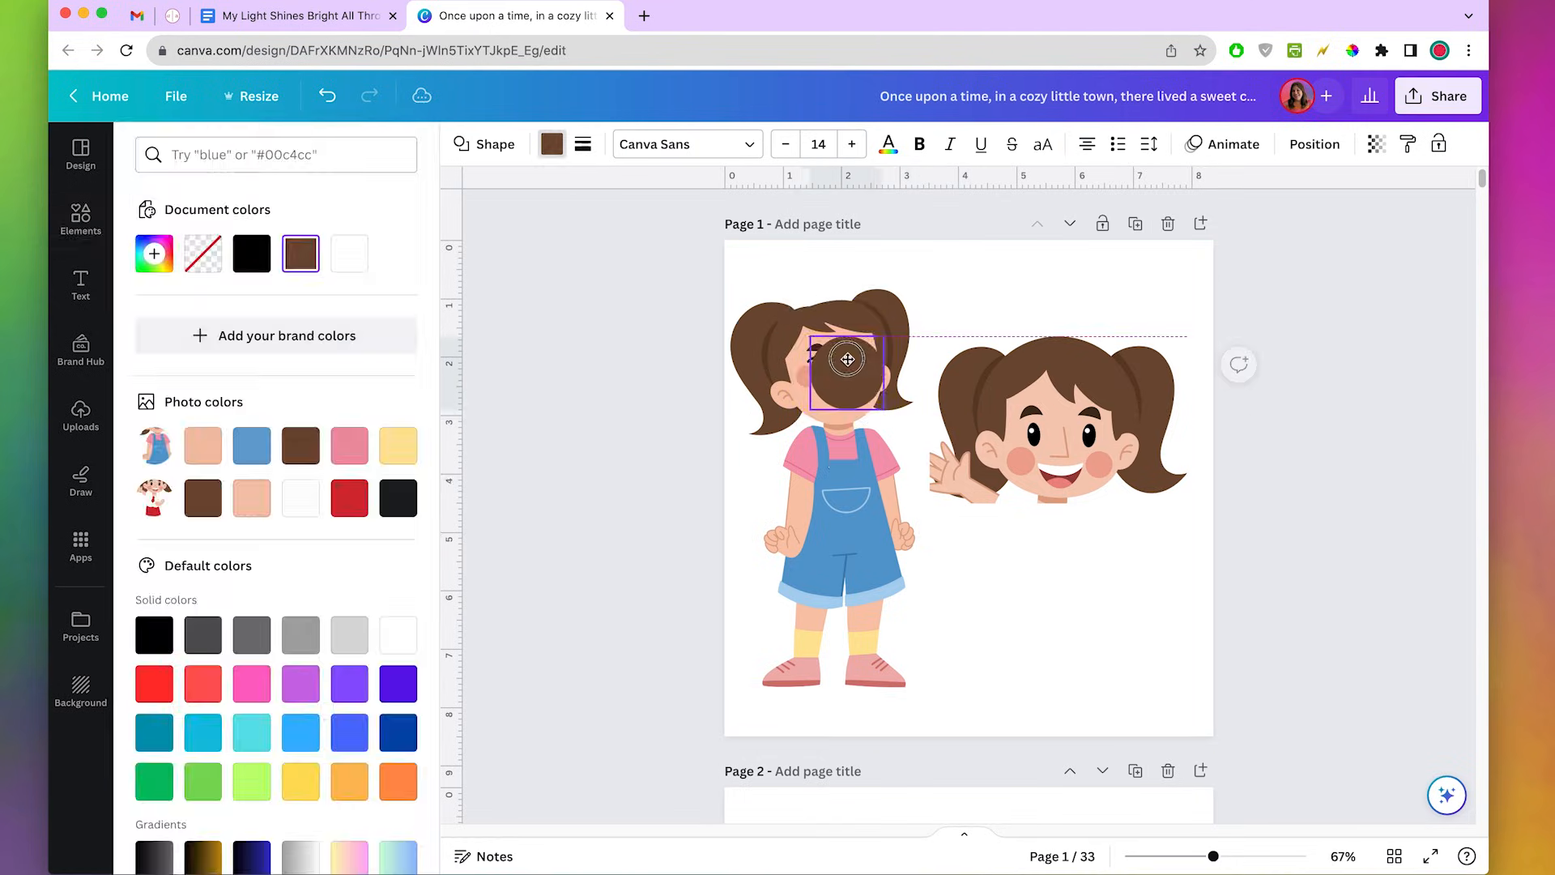
Fill the circle with the girl's sampled skin tone #F9C6AC and enlarge it to cover her facial features.
click(554, 145)
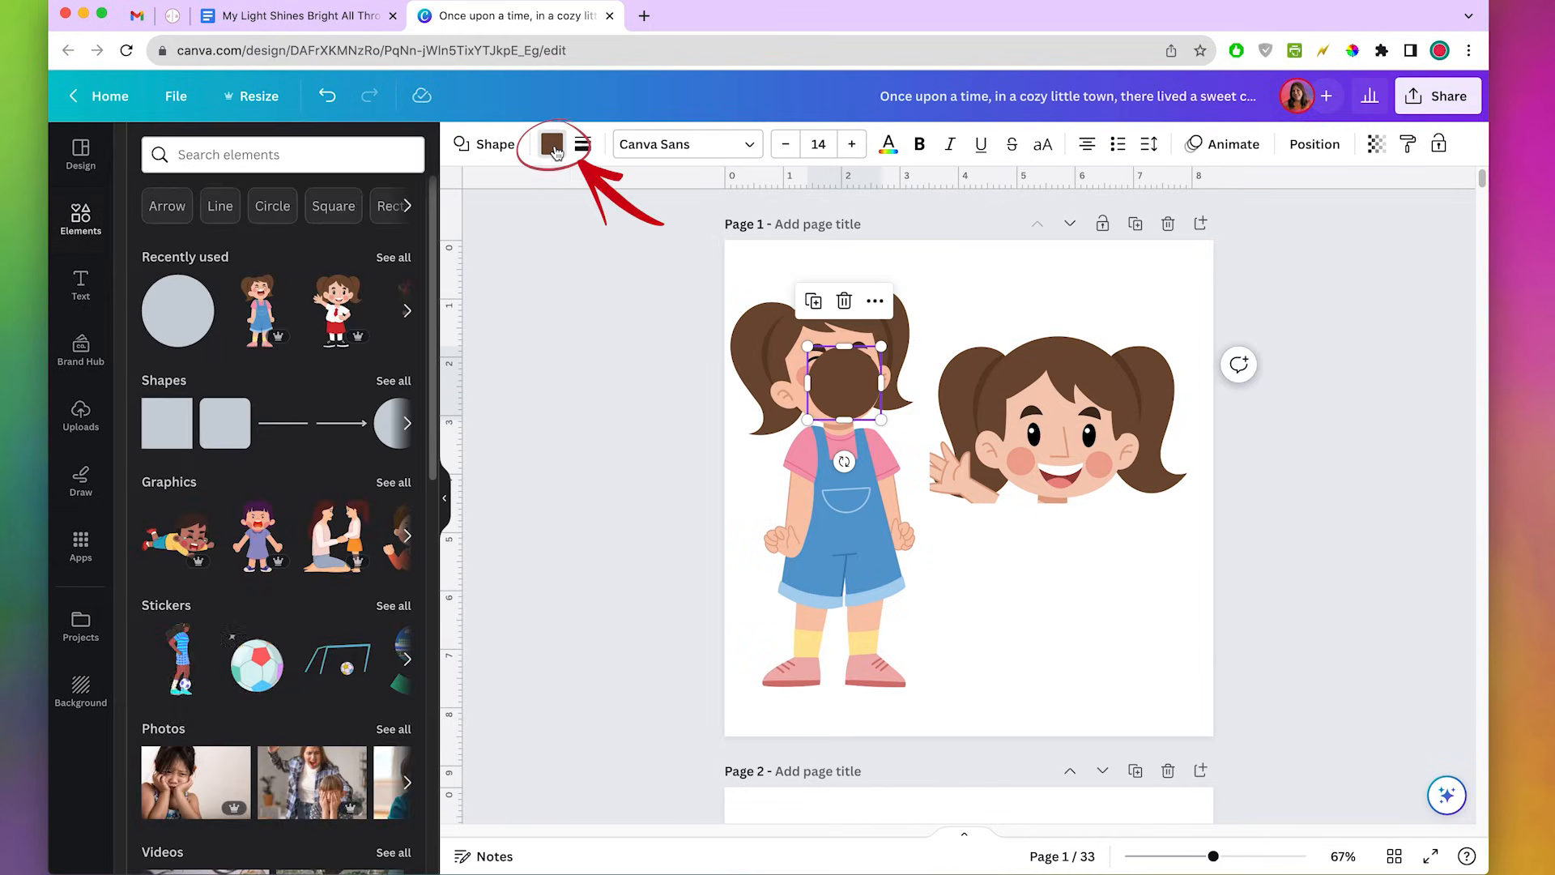
click(553, 146)
click(152, 255)
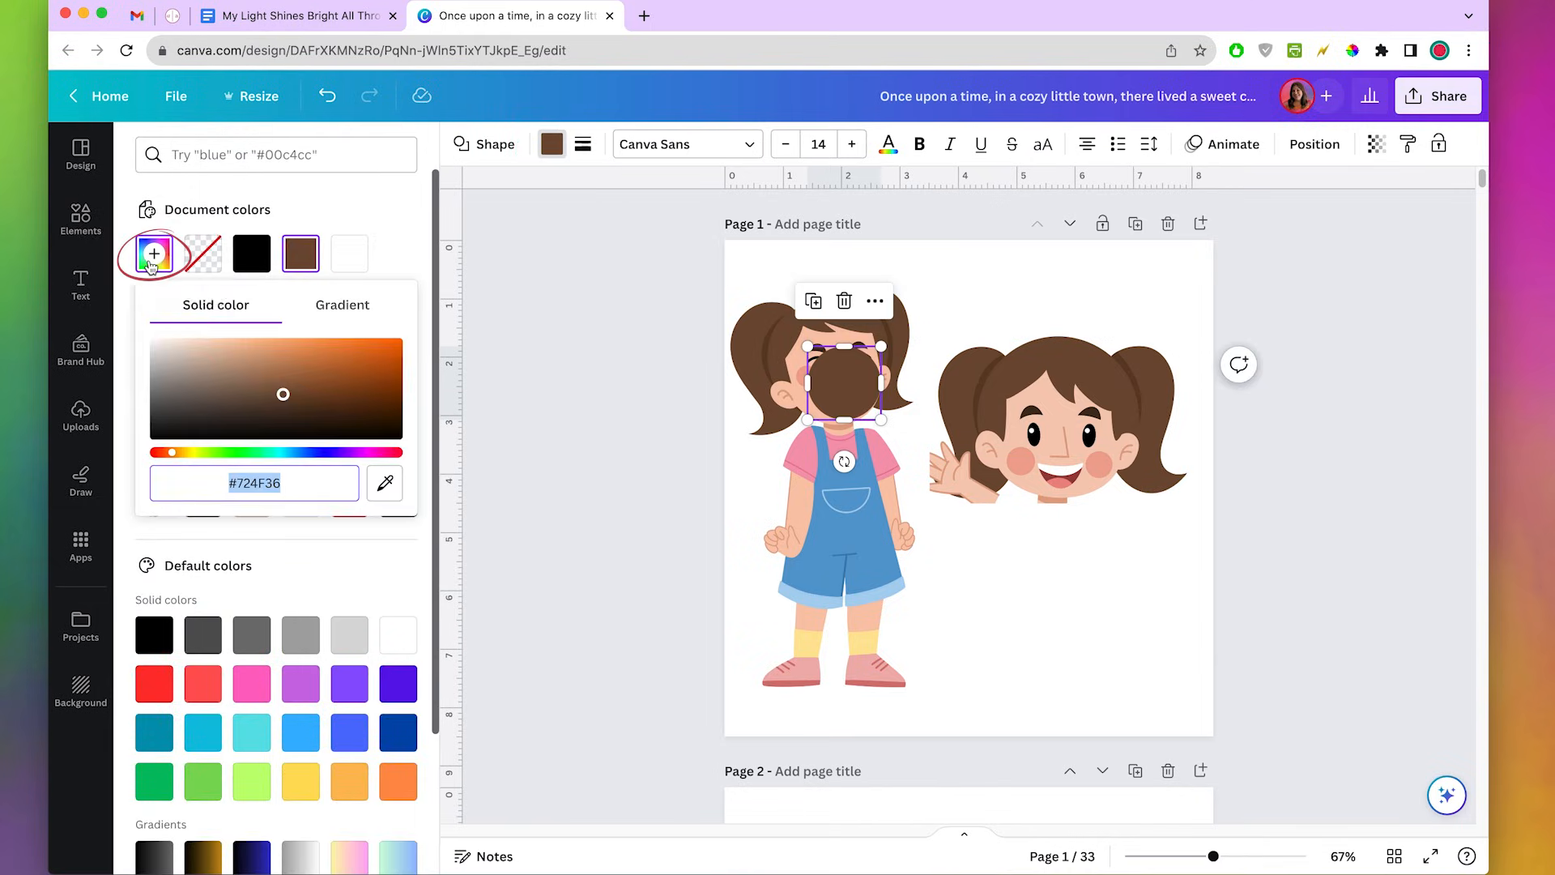
click(385, 482)
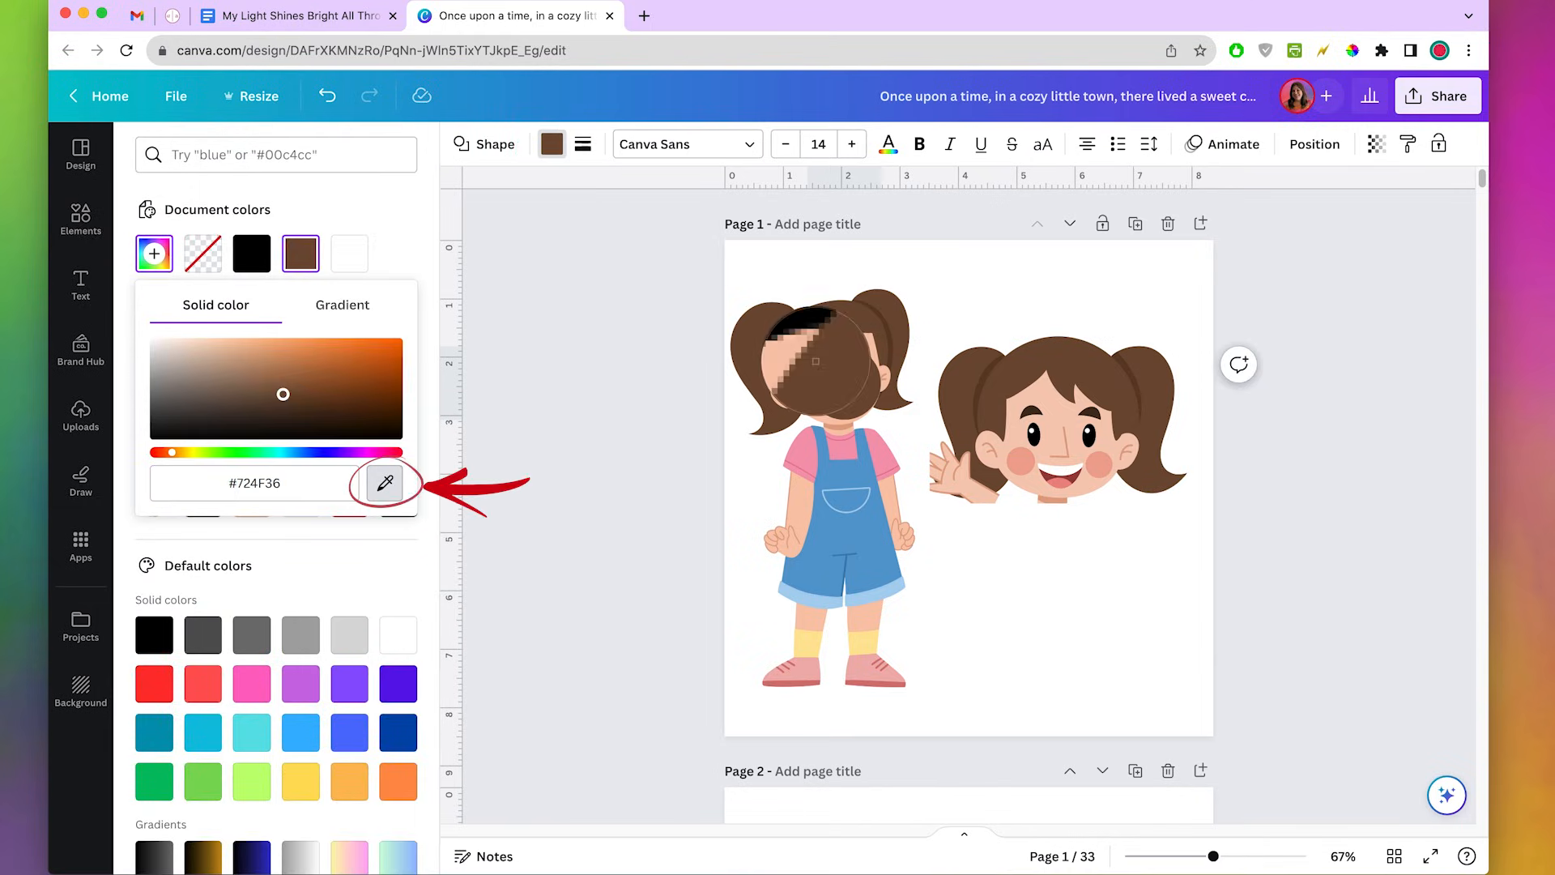
click(871, 390)
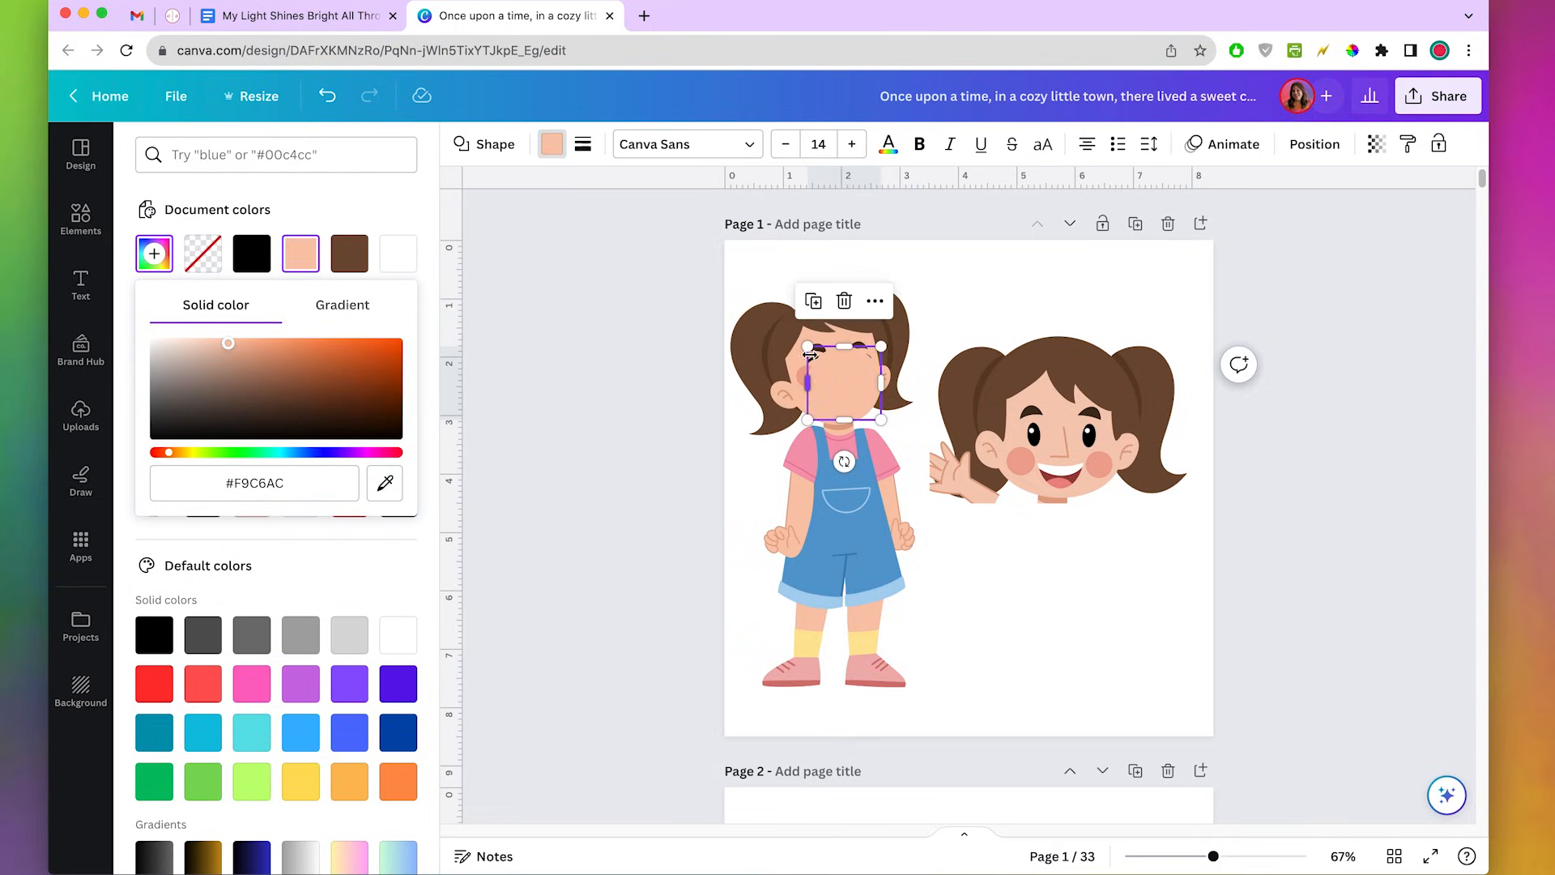
drag(808, 346, 798, 341)
click(1018, 312)
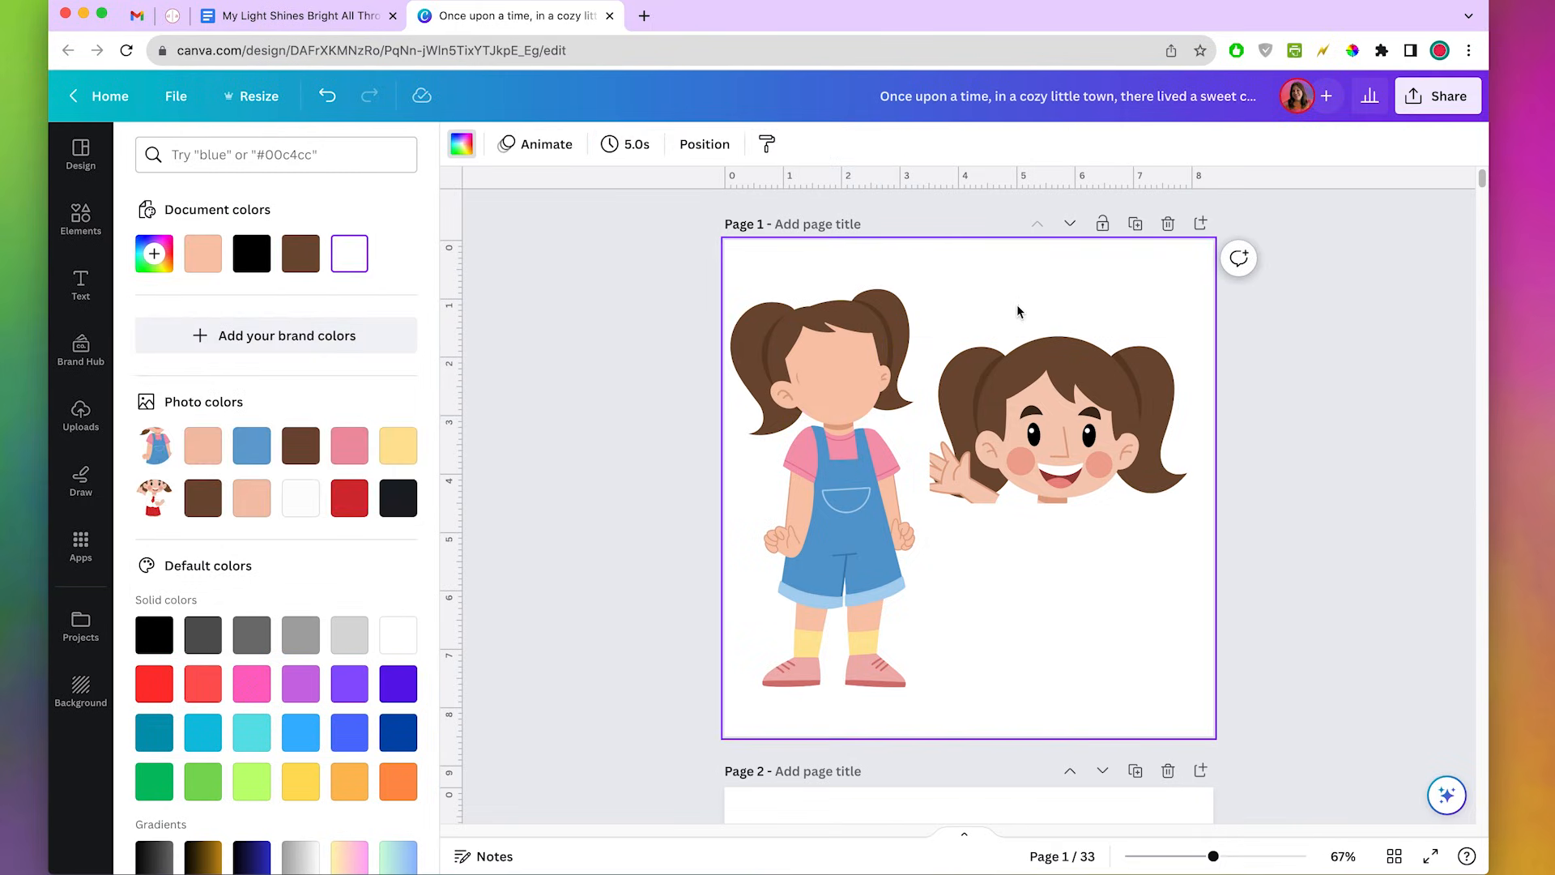
click(832, 372)
drag(797, 371, 791, 371)
Search the elements for "smile" and place the thin curved-line smile, scaled down, on the blanked-out face.
click(81, 213)
click(227, 155)
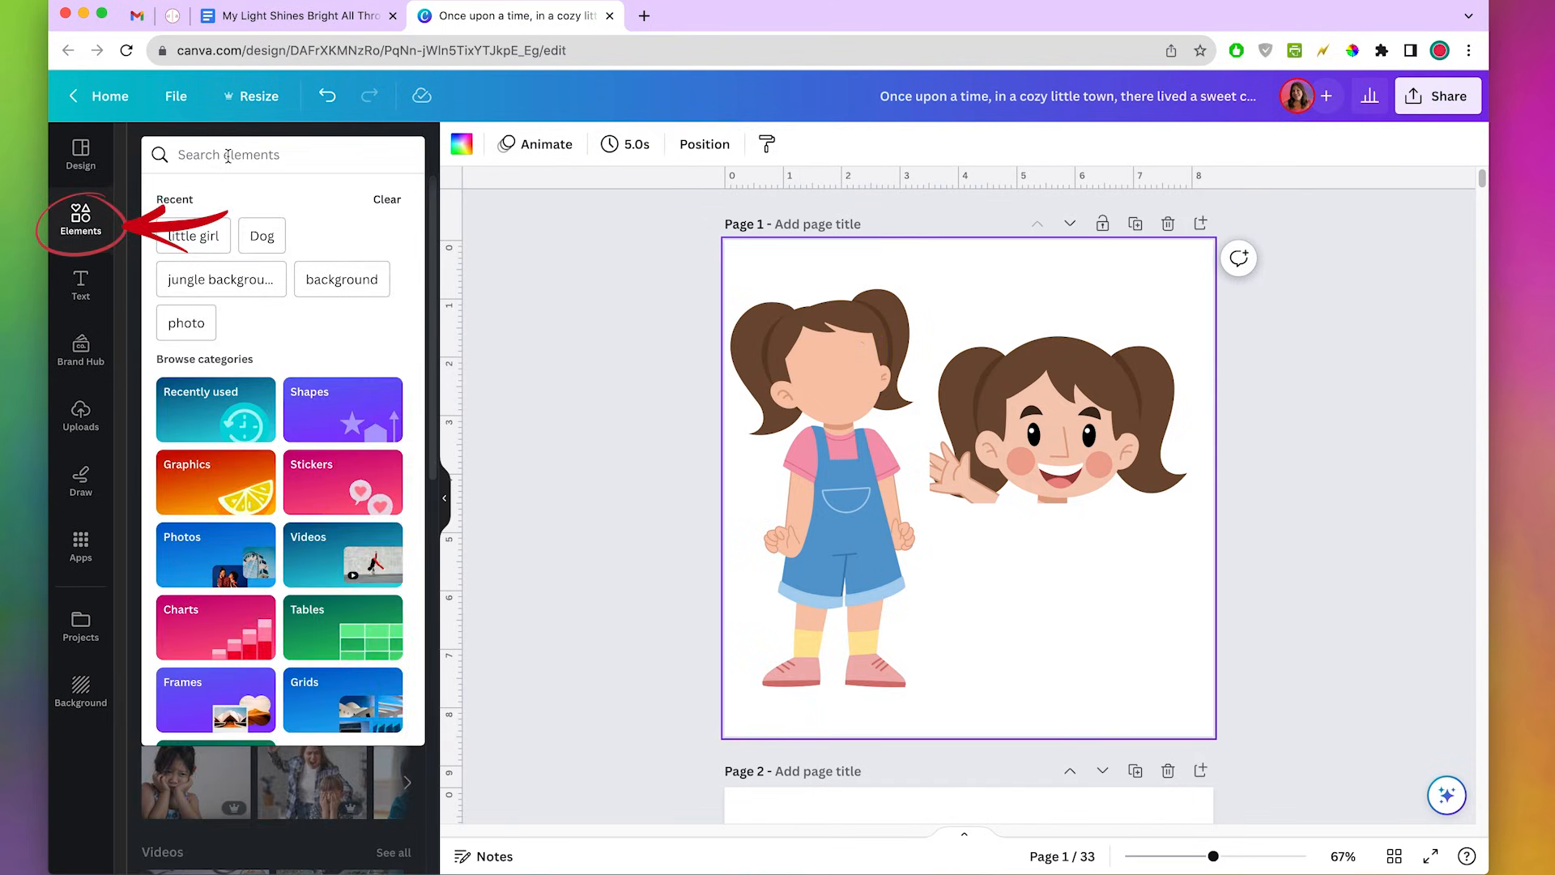
text(smile)
key(Return)
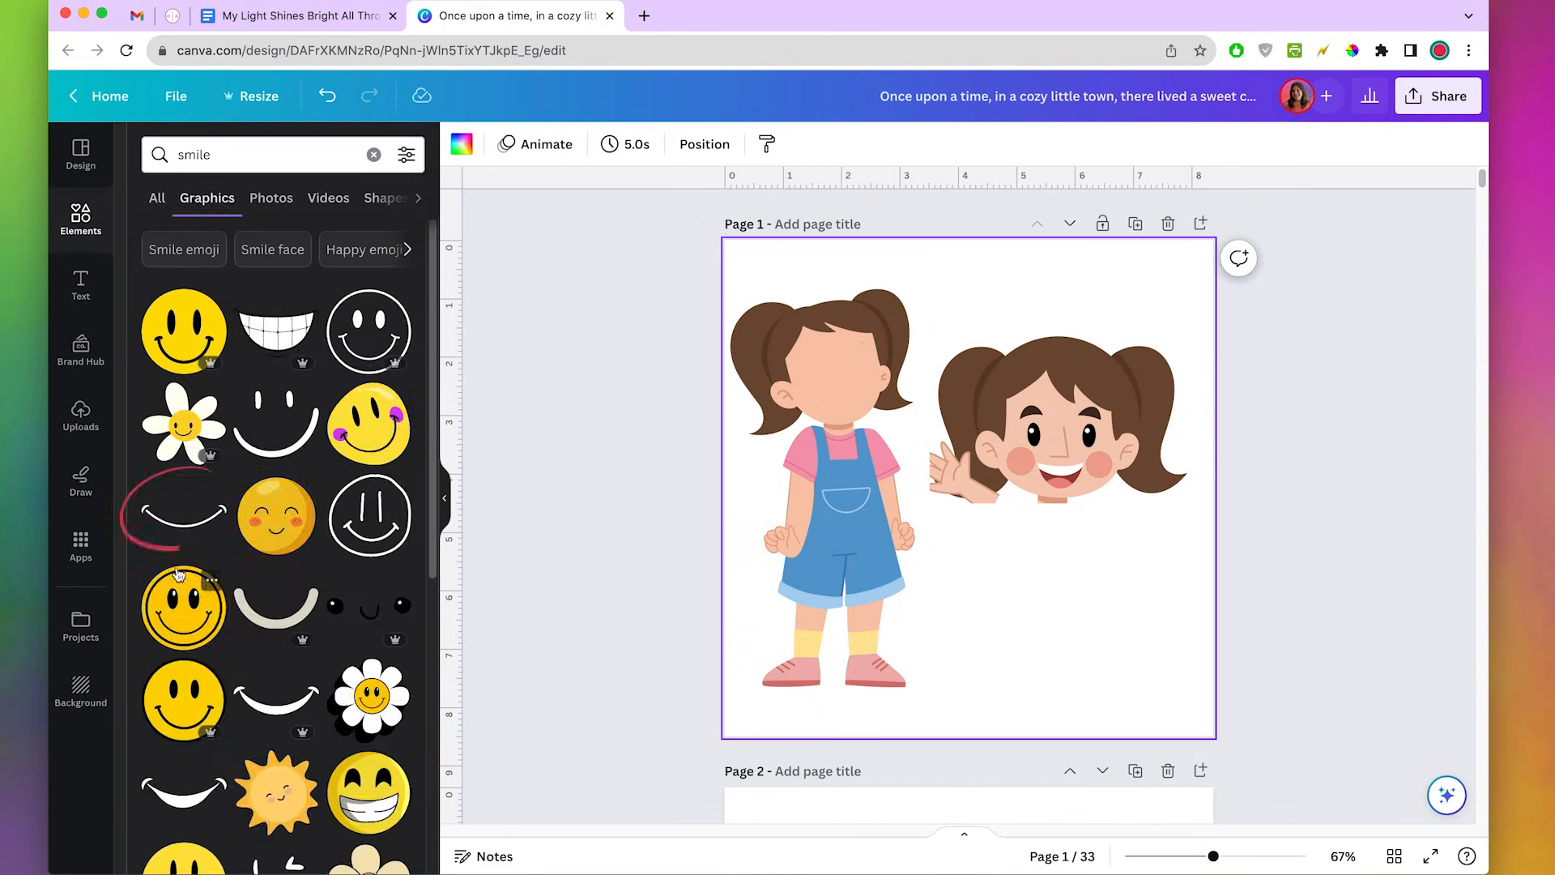
click(184, 512)
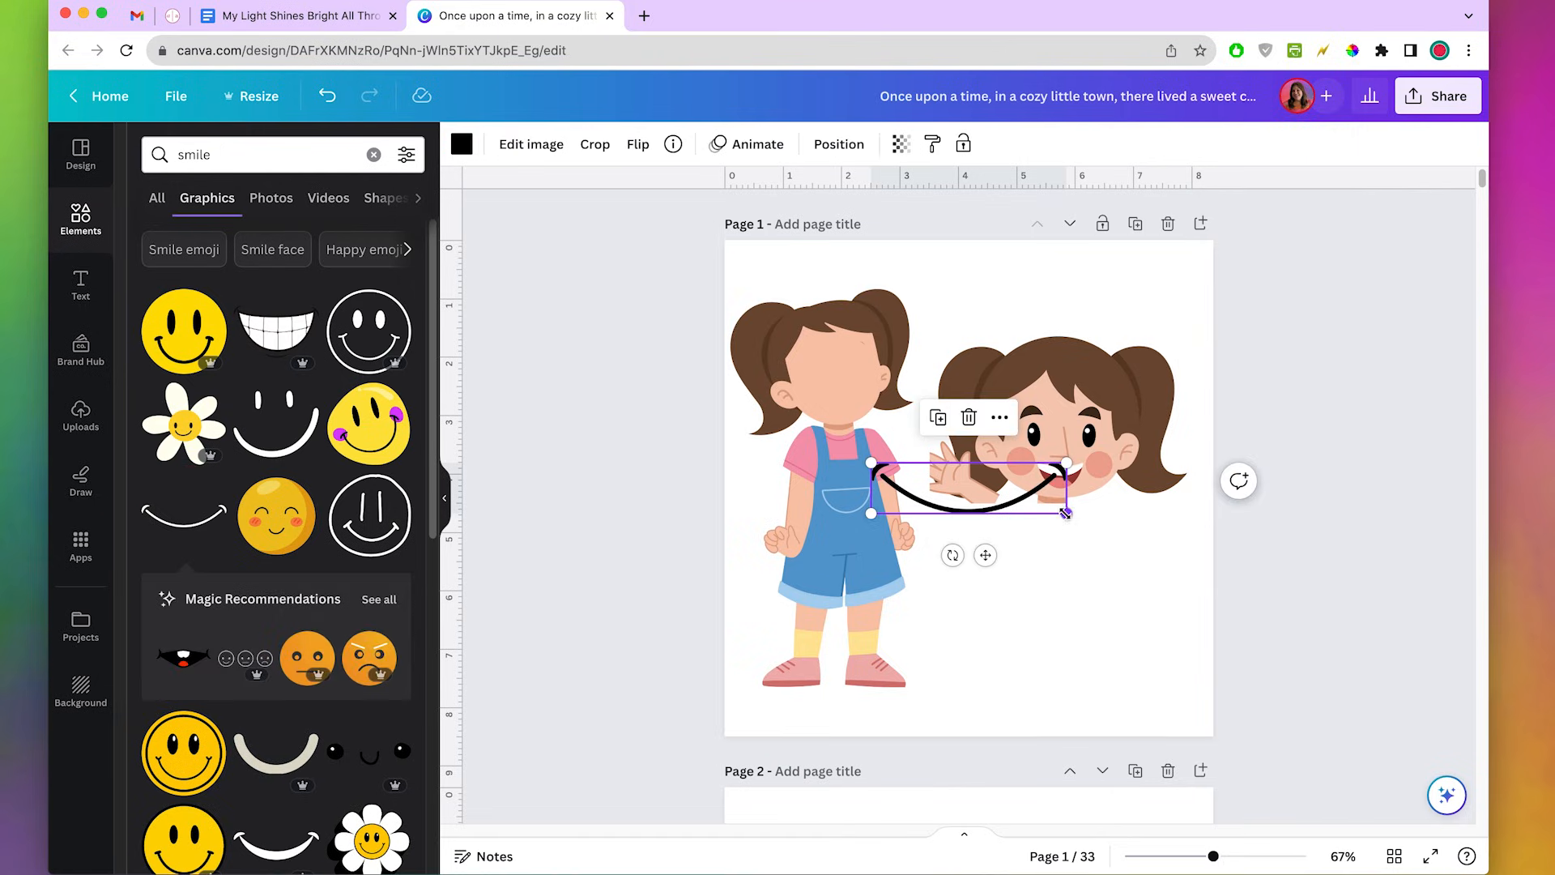
drag(1066, 513, 853, 448)
click(1184, 648)
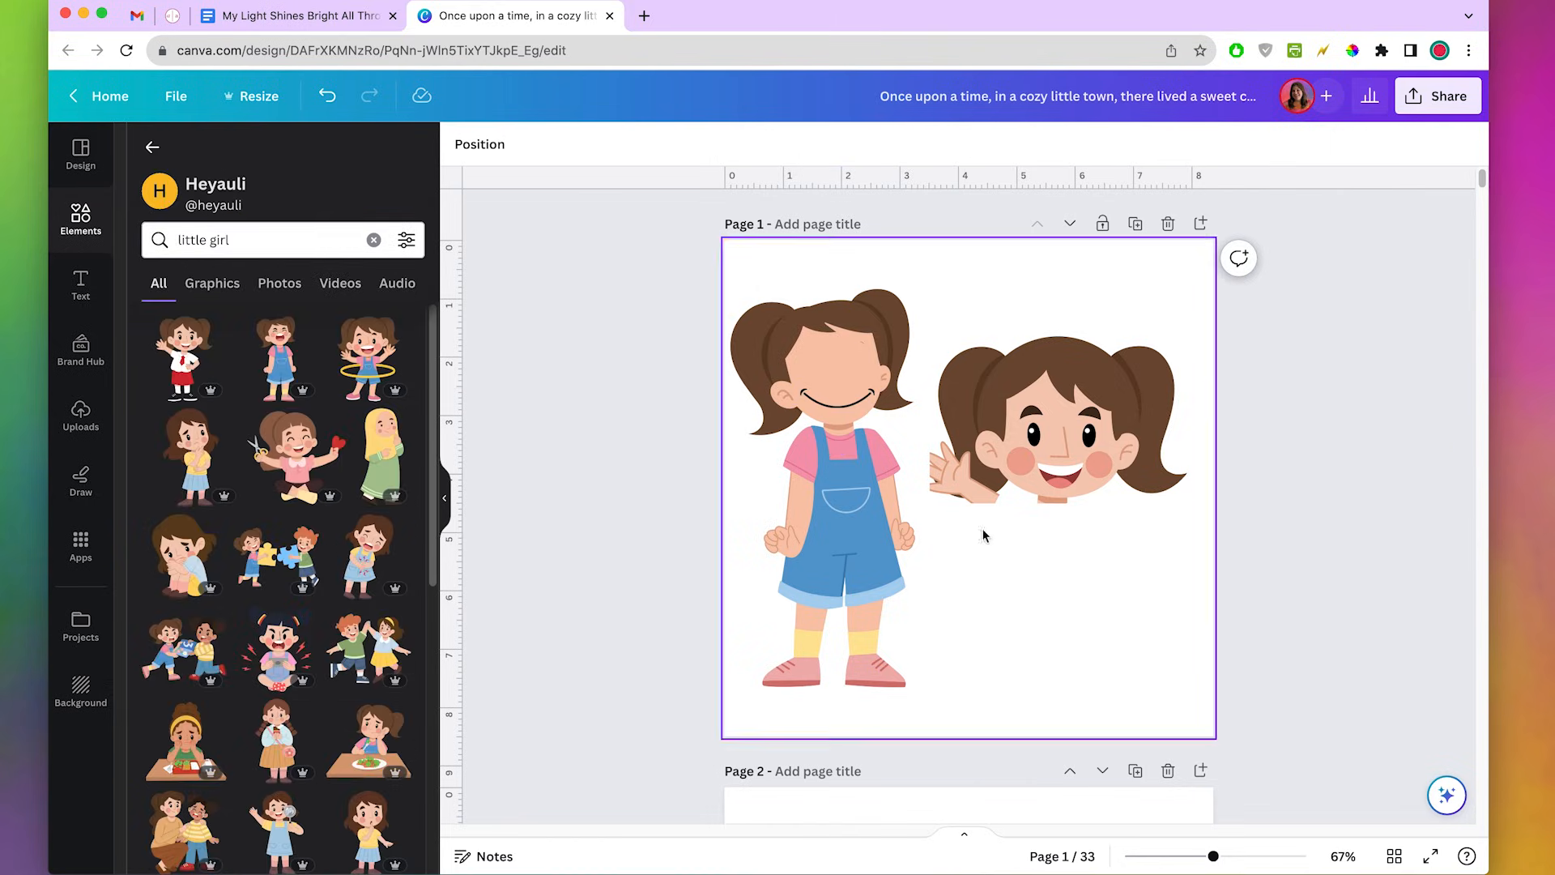
Add the overalls girls holding a yellow triangle and resting chin on hand, shrinking the laughing girl to make room on page 1.
scroll(366, 622, down, 5)
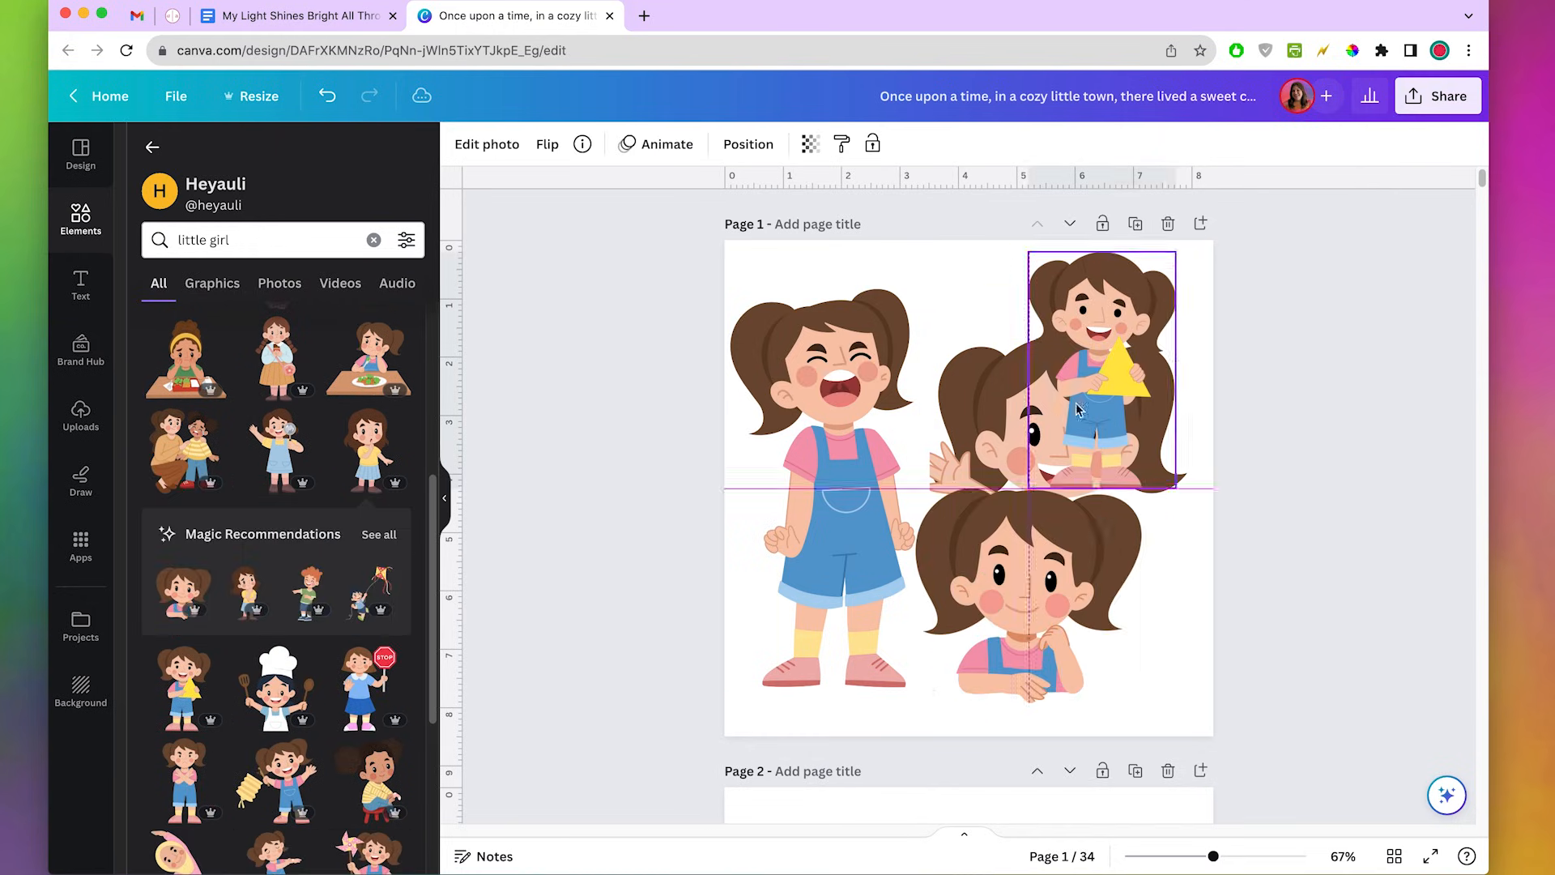
drag(919, 695, 850, 548)
drag(1146, 486, 899, 580)
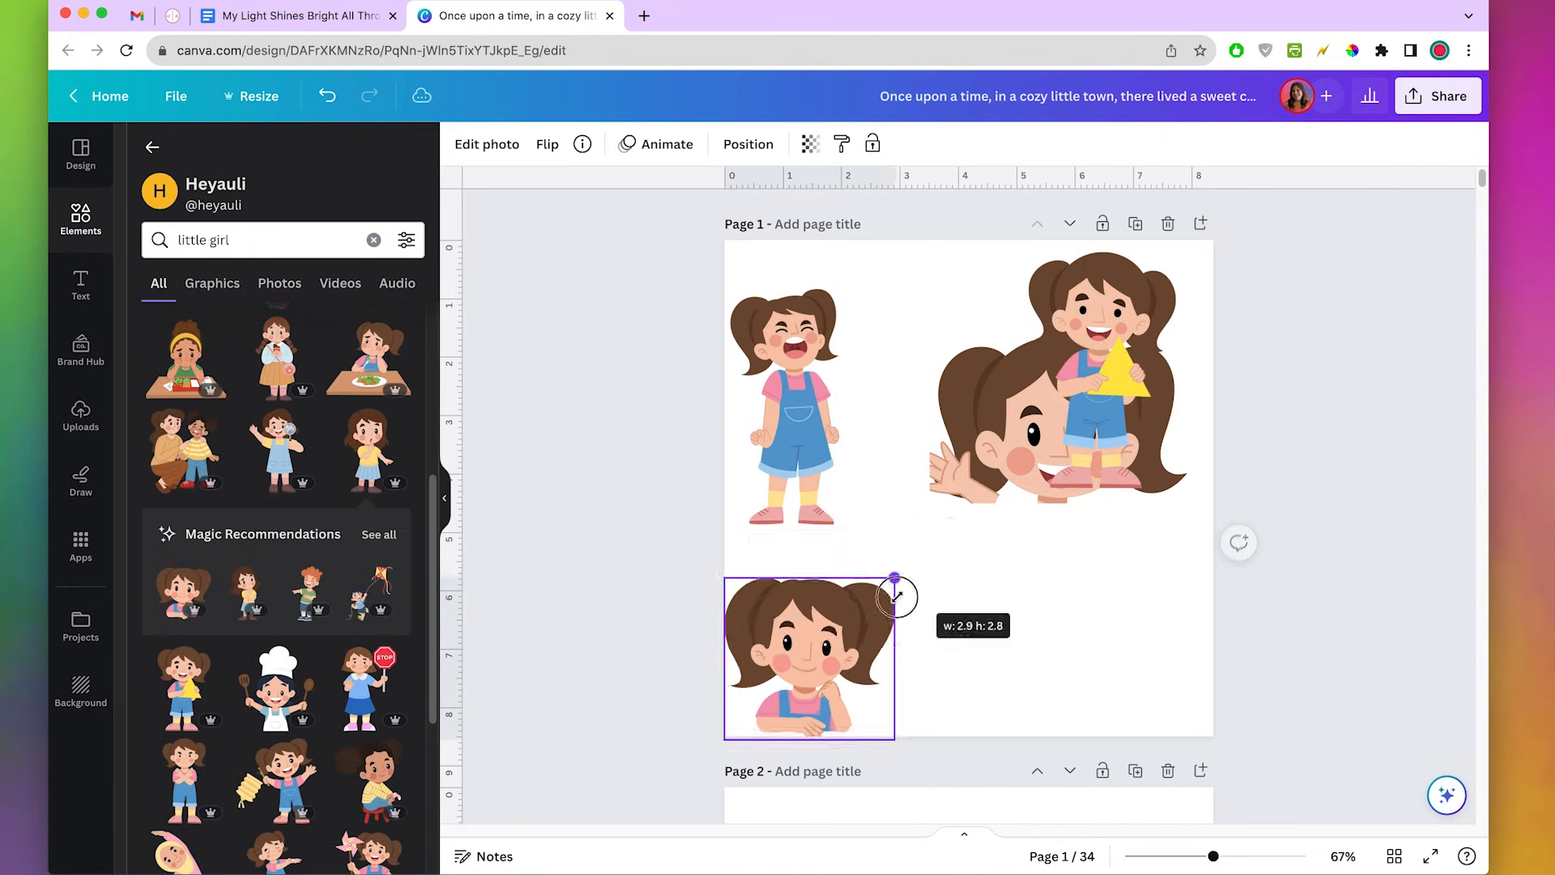
Uncrop the schoolgirl to her full figure and shrink her into the space between the laughing girl and the yellow-triangle girl.
drag(1066, 409, 999, 332)
drag(969, 441, 980, 682)
drag(1097, 680, 969, 472)
drag(931, 405, 960, 453)
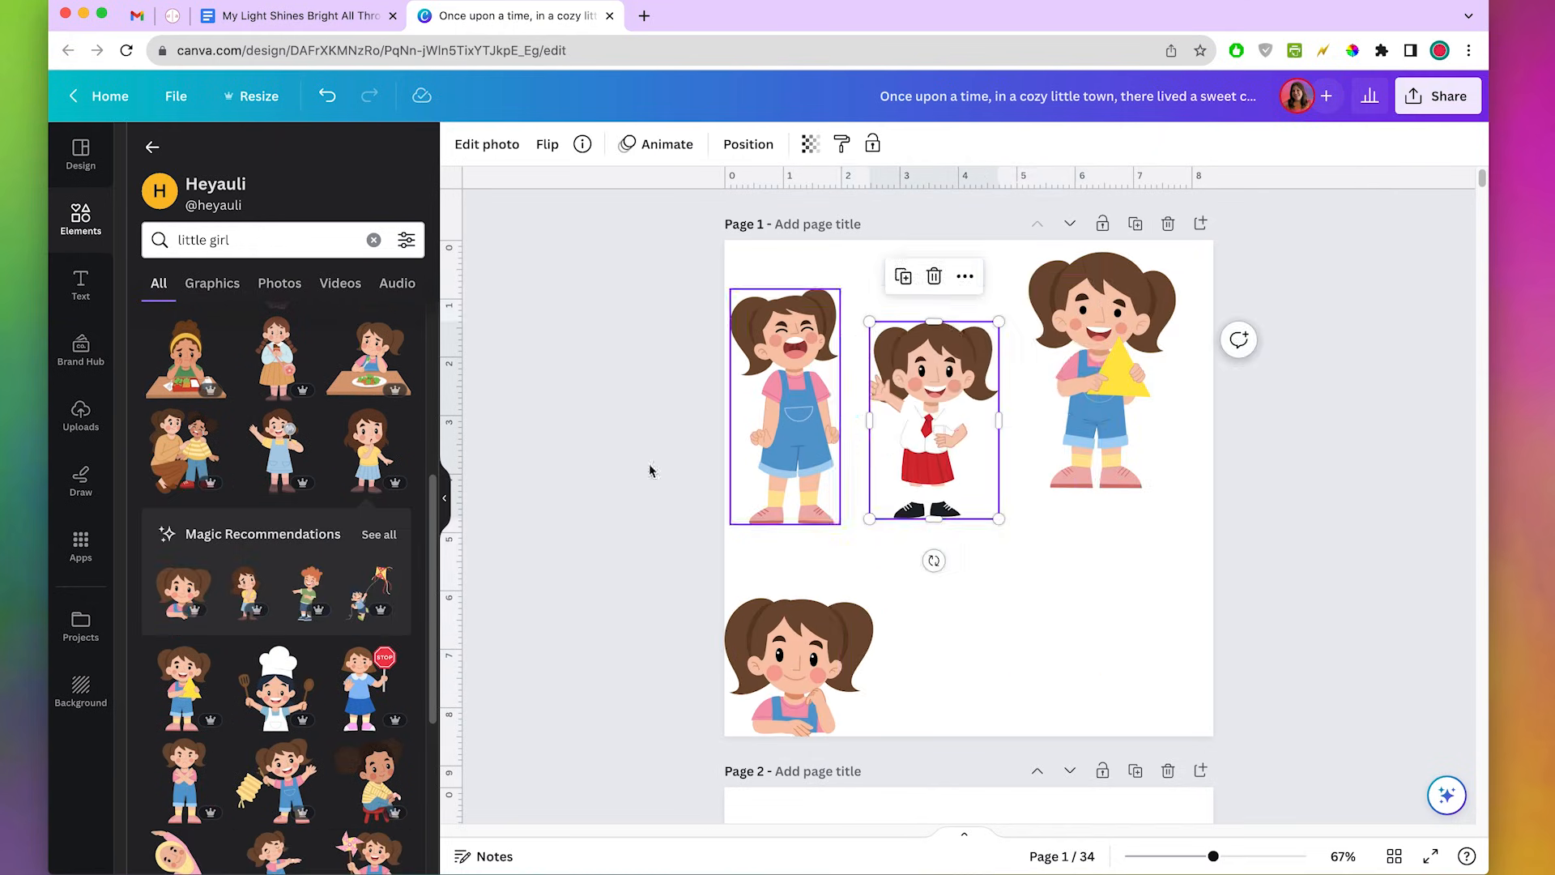
Add the girl with crossed arms to page 1, scaled down and placed below the yellow-triangle girl.
scroll(195, 702, down, 2)
click(194, 701)
drag(1037, 567, 972, 493)
drag(920, 616, 1045, 619)
Add the girl carrying the yellow paper lantern and shrink her into the space beside the crossed-arms girl.
click(275, 680)
drag(1174, 267, 1111, 332)
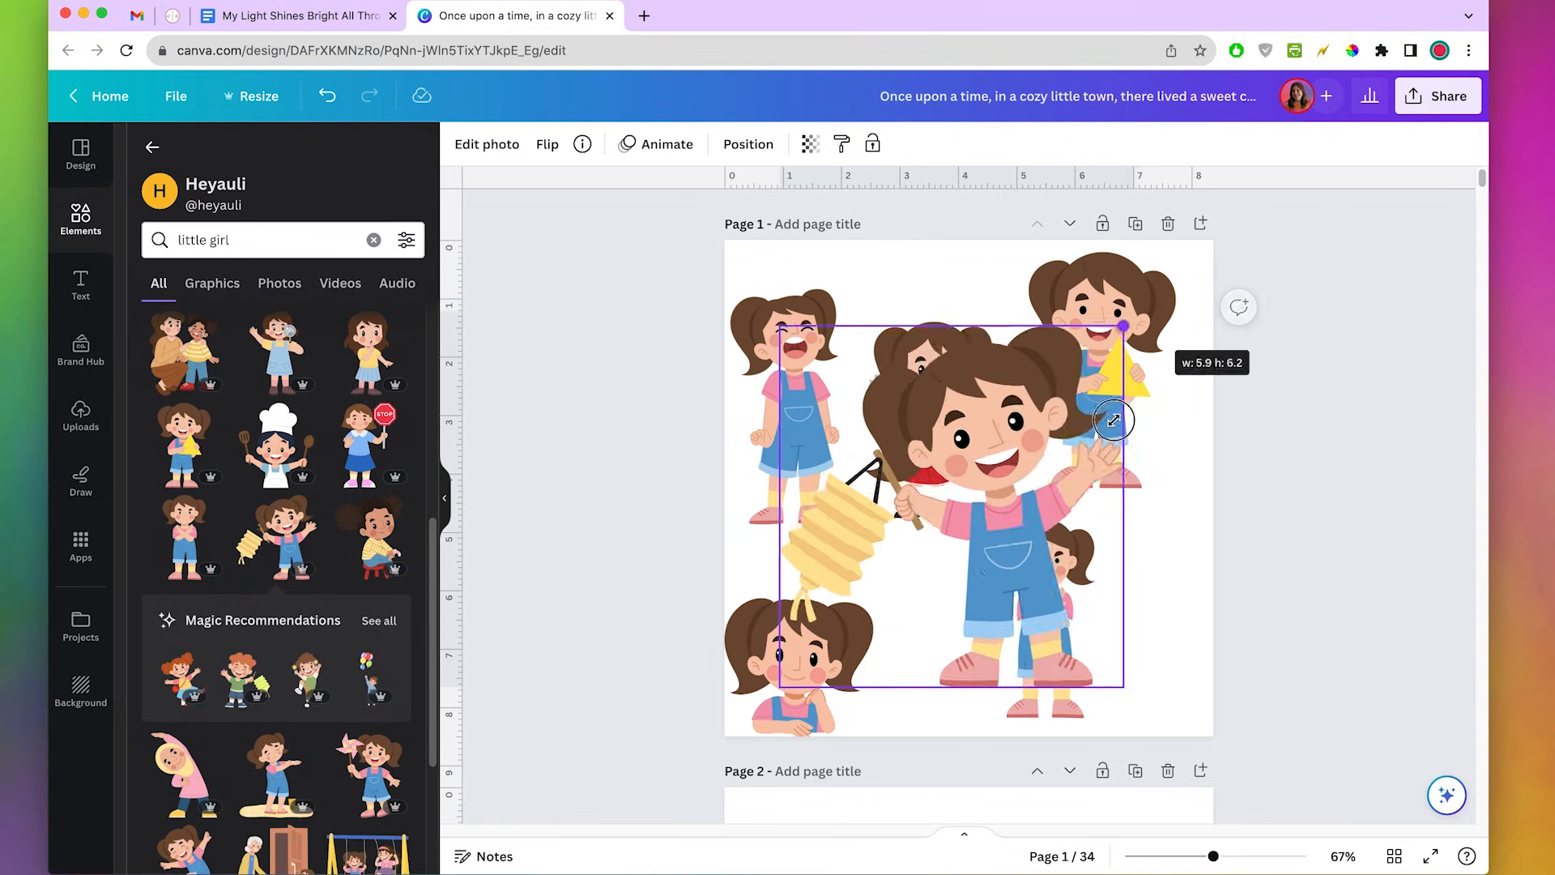
drag(972, 519, 879, 601)
drag(1051, 449, 999, 506)
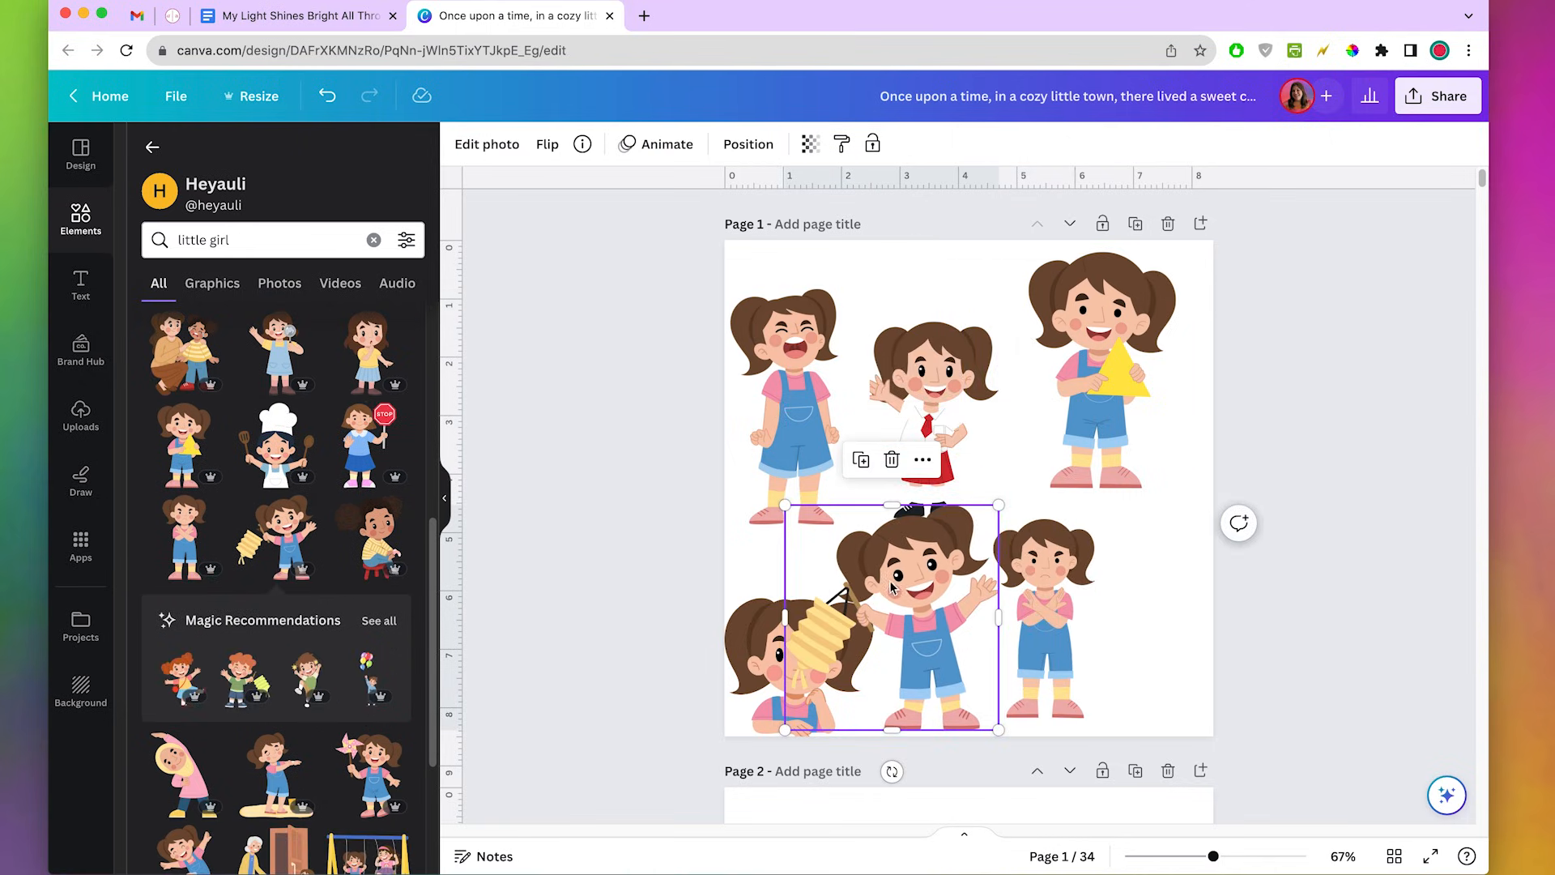
drag(918, 618, 932, 628)
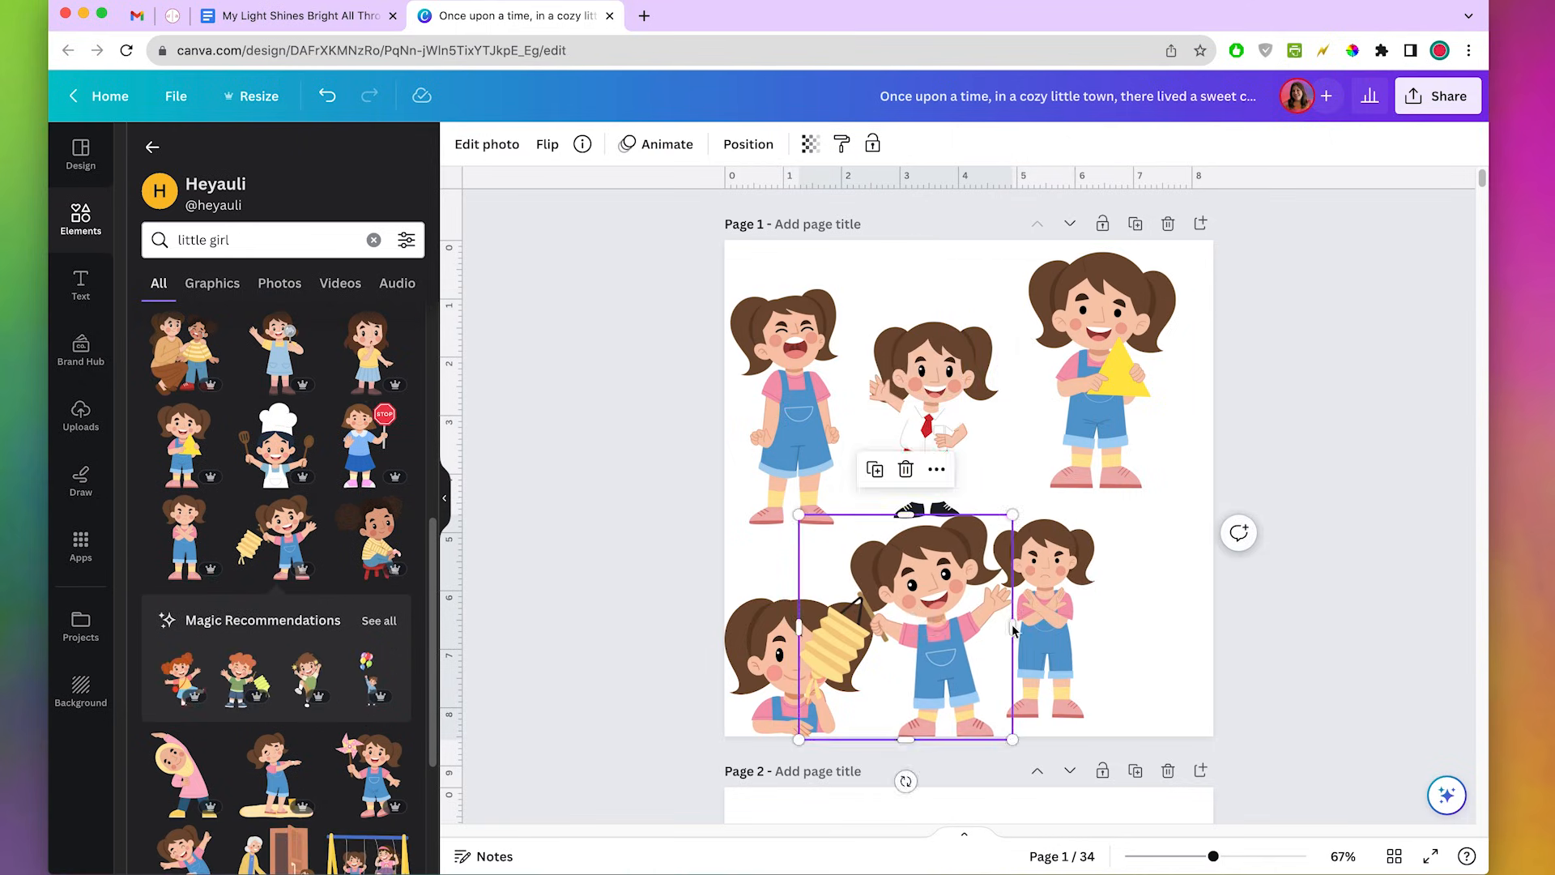
Replace the schoolgirl on page 1 with the scaled-down overalls girl standing on the sand with outstretched arms.
click(914, 417)
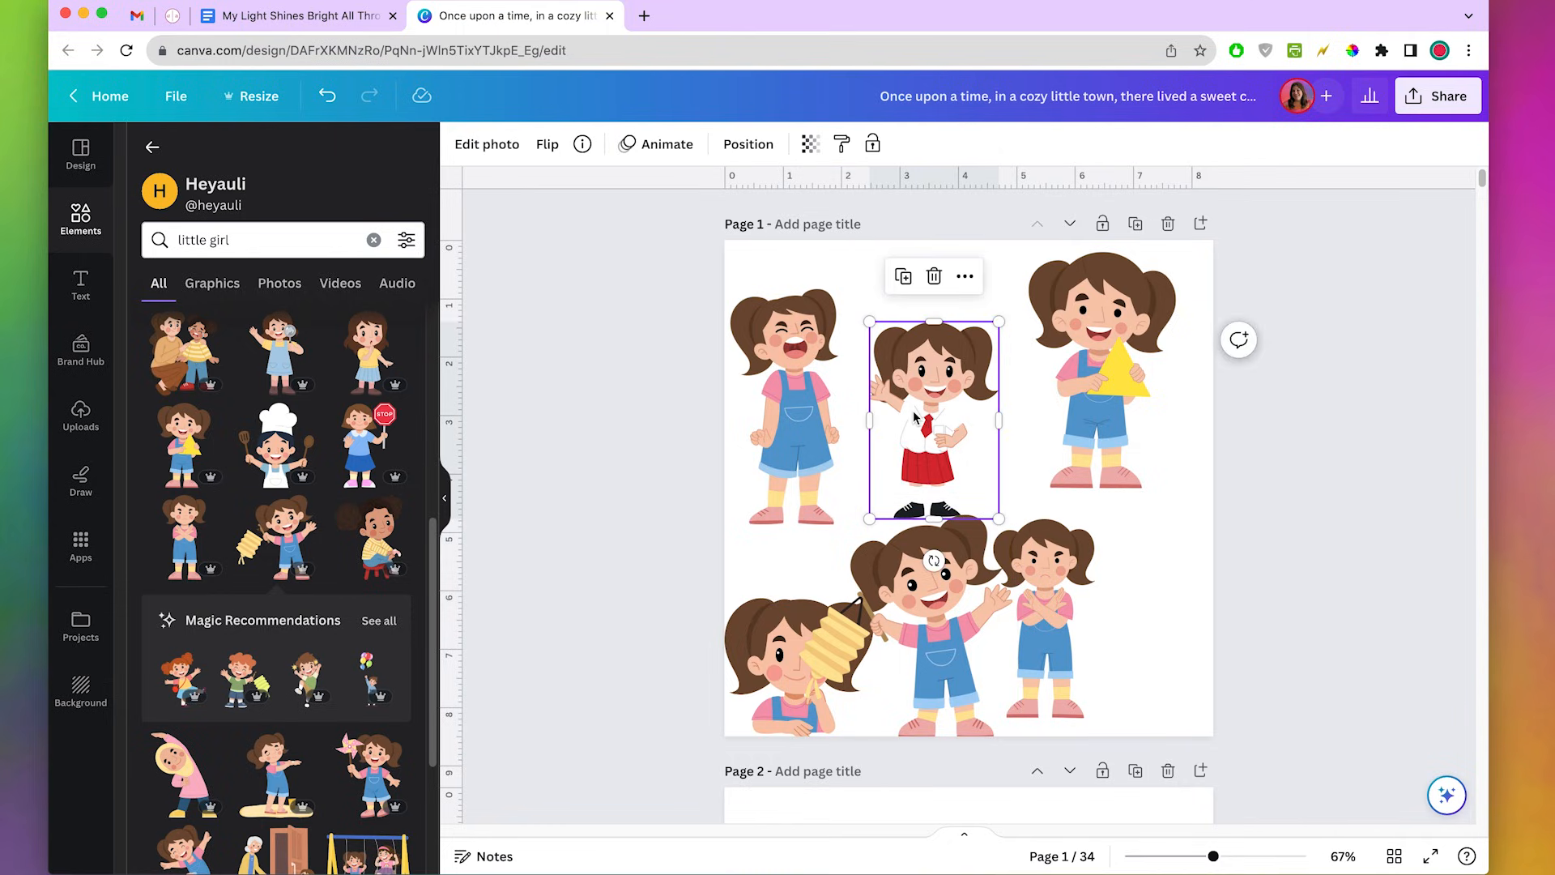
key(Delete)
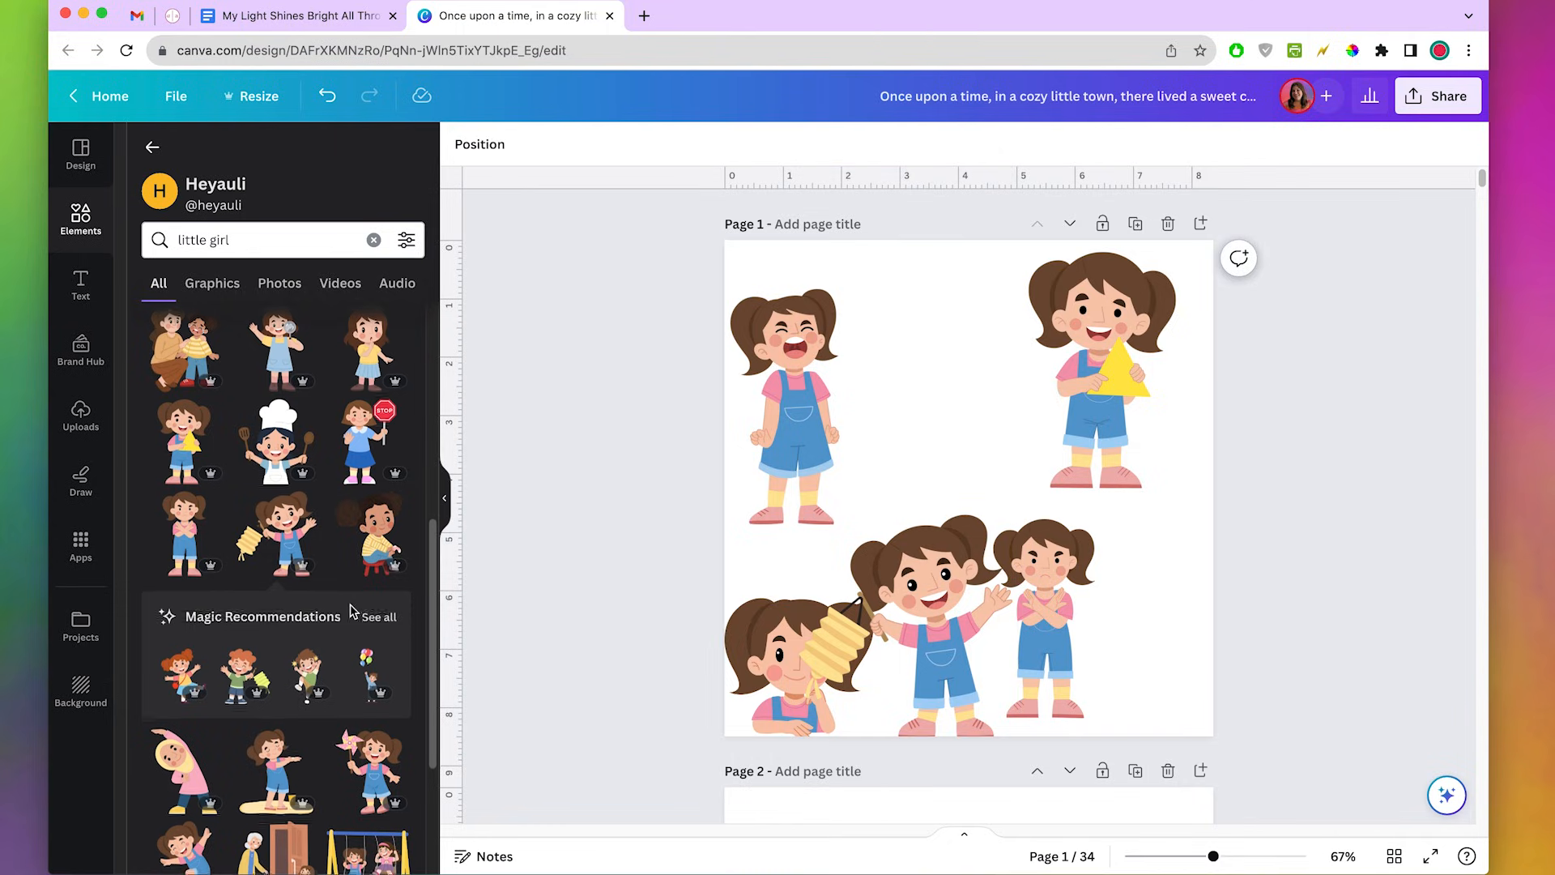
scroll(285, 552, down, 3)
click(270, 553)
drag(1138, 292, 1096, 484)
drag(909, 634, 939, 450)
Place the hula-hoop girl beside the crossed-arms girl on page 1 and browse the remaining Heyauli results.
scroll(288, 670, down, 4)
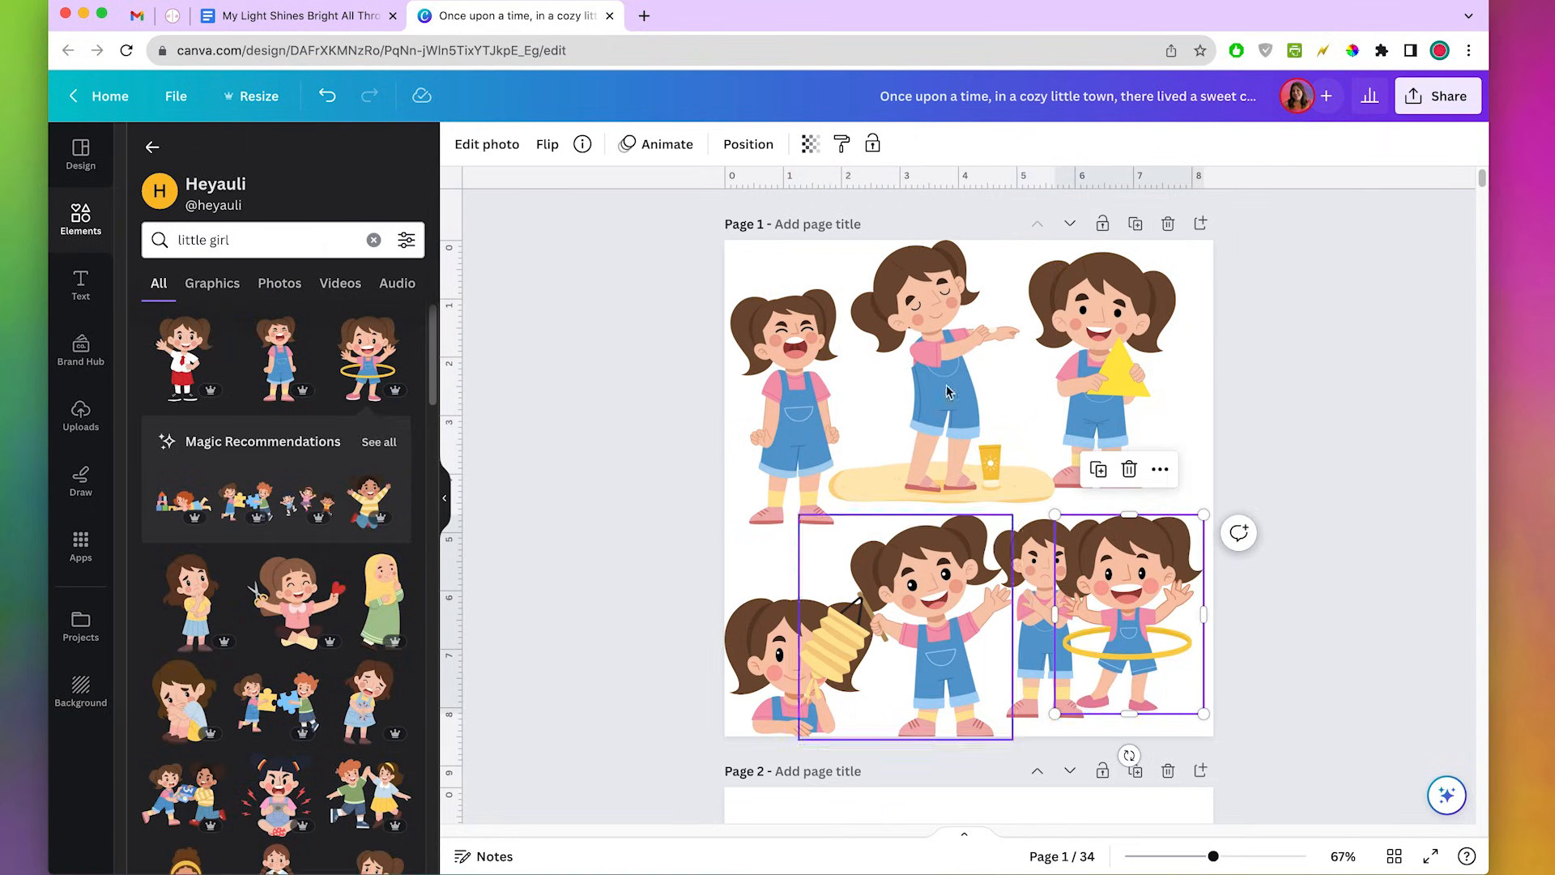
click(1377, 467)
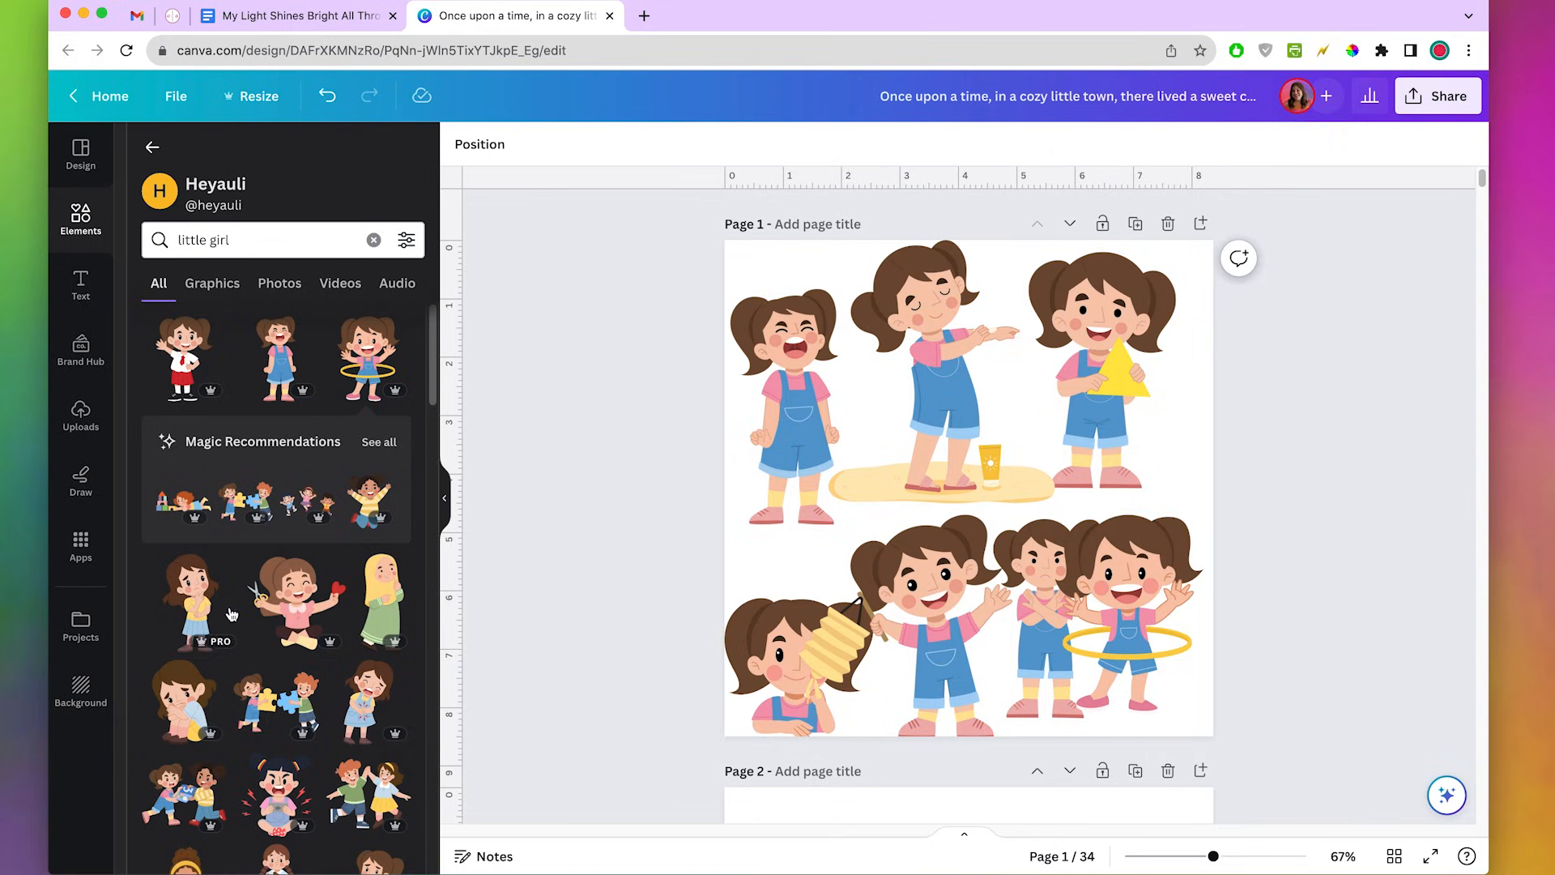
scroll(313, 670, down, 10)
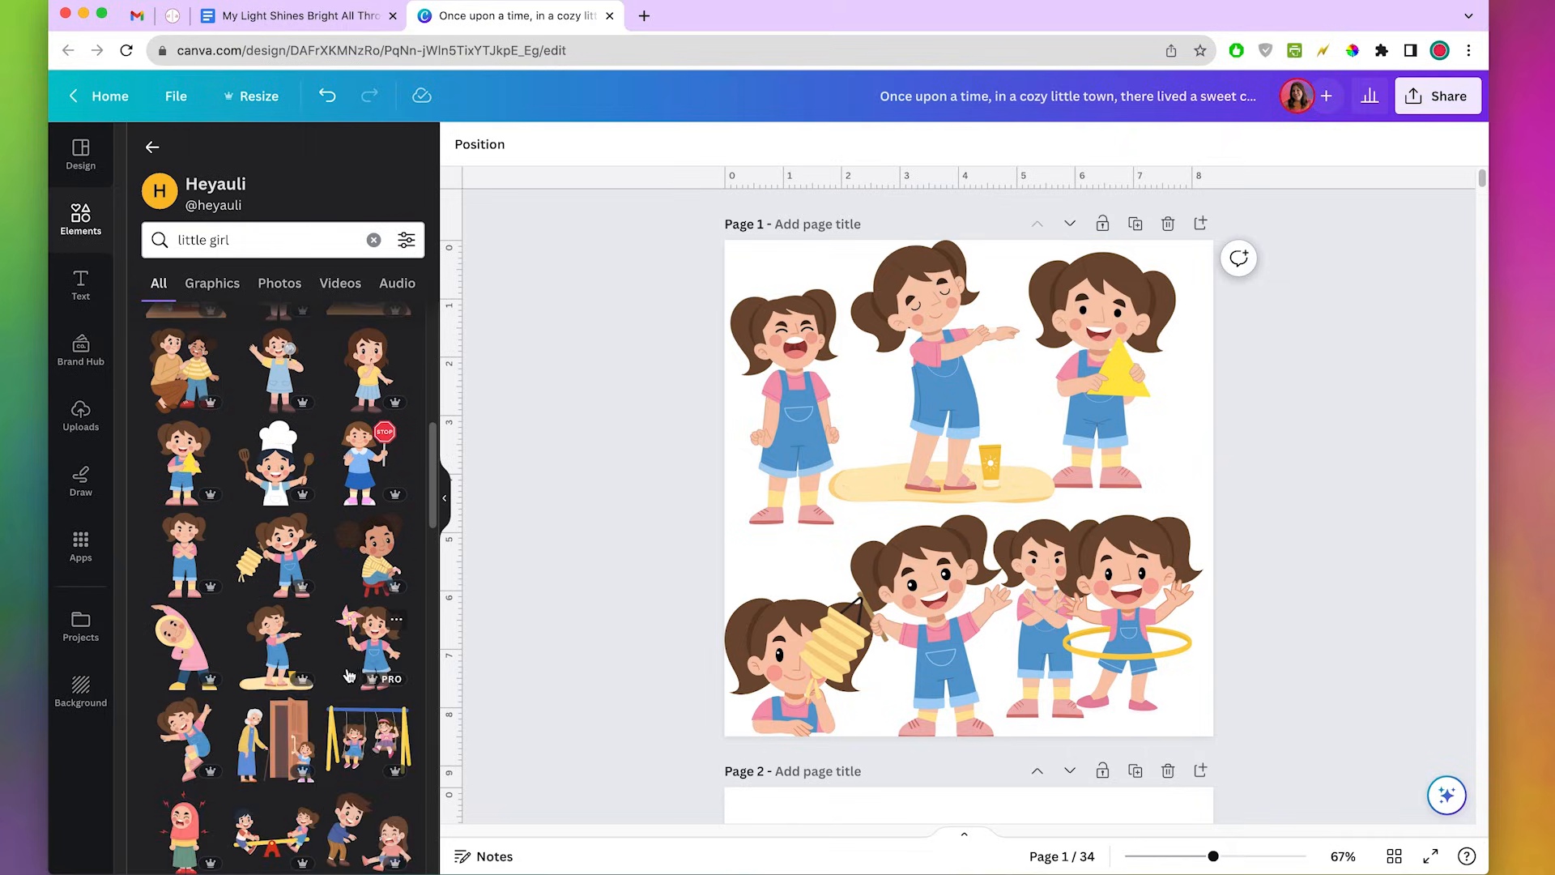
scroll(349, 674, up, 10)
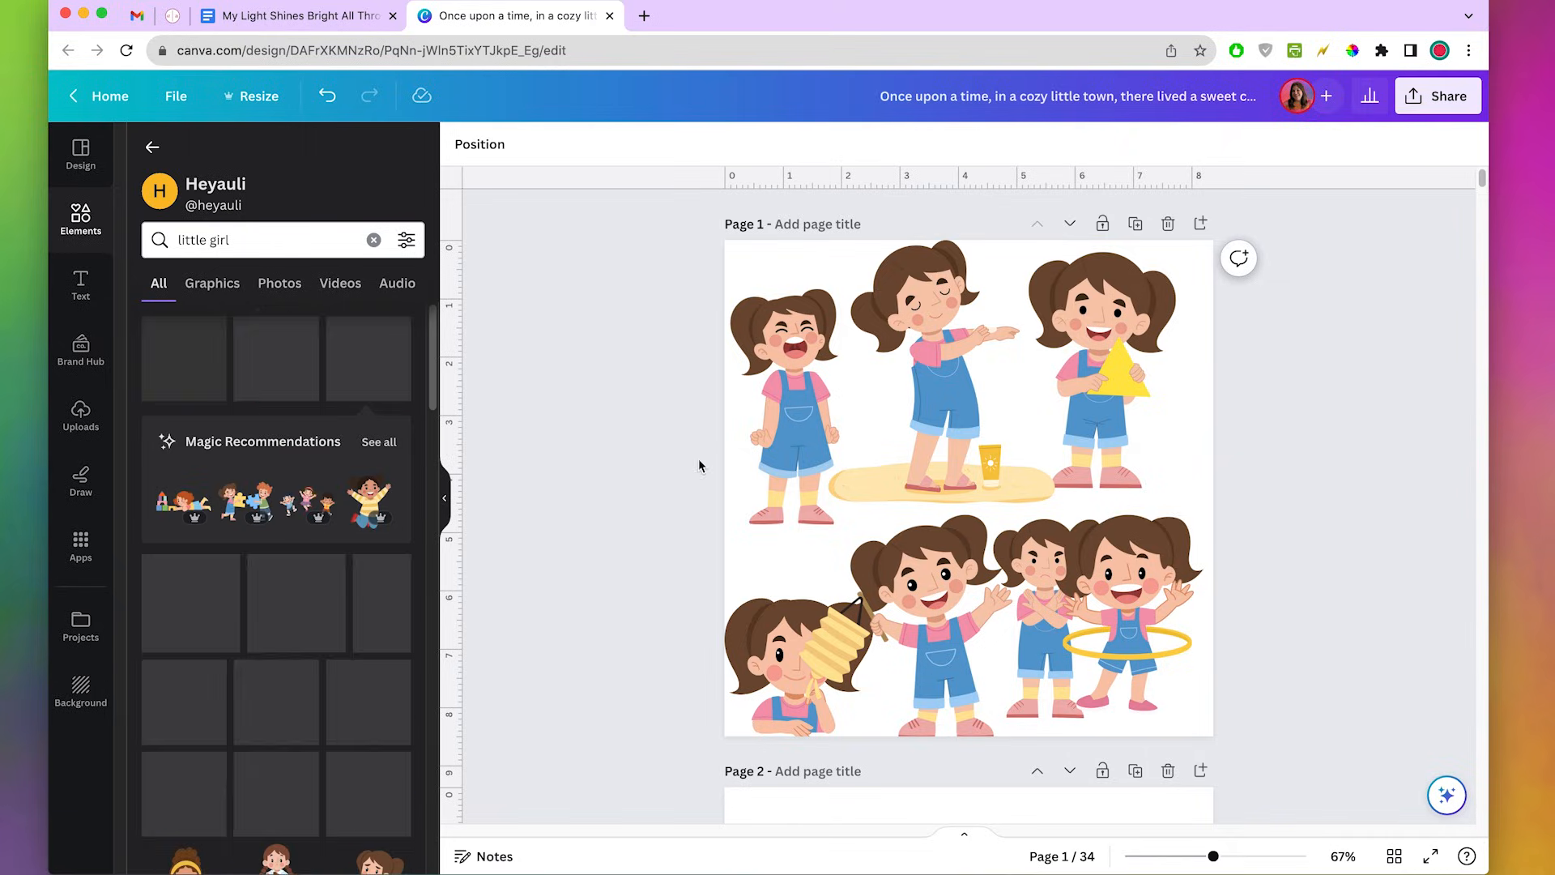
Search the general elements for "mom" and add the graphic of the woman and child with the heart card, enlarged, to page 1.
click(158, 146)
click(277, 154)
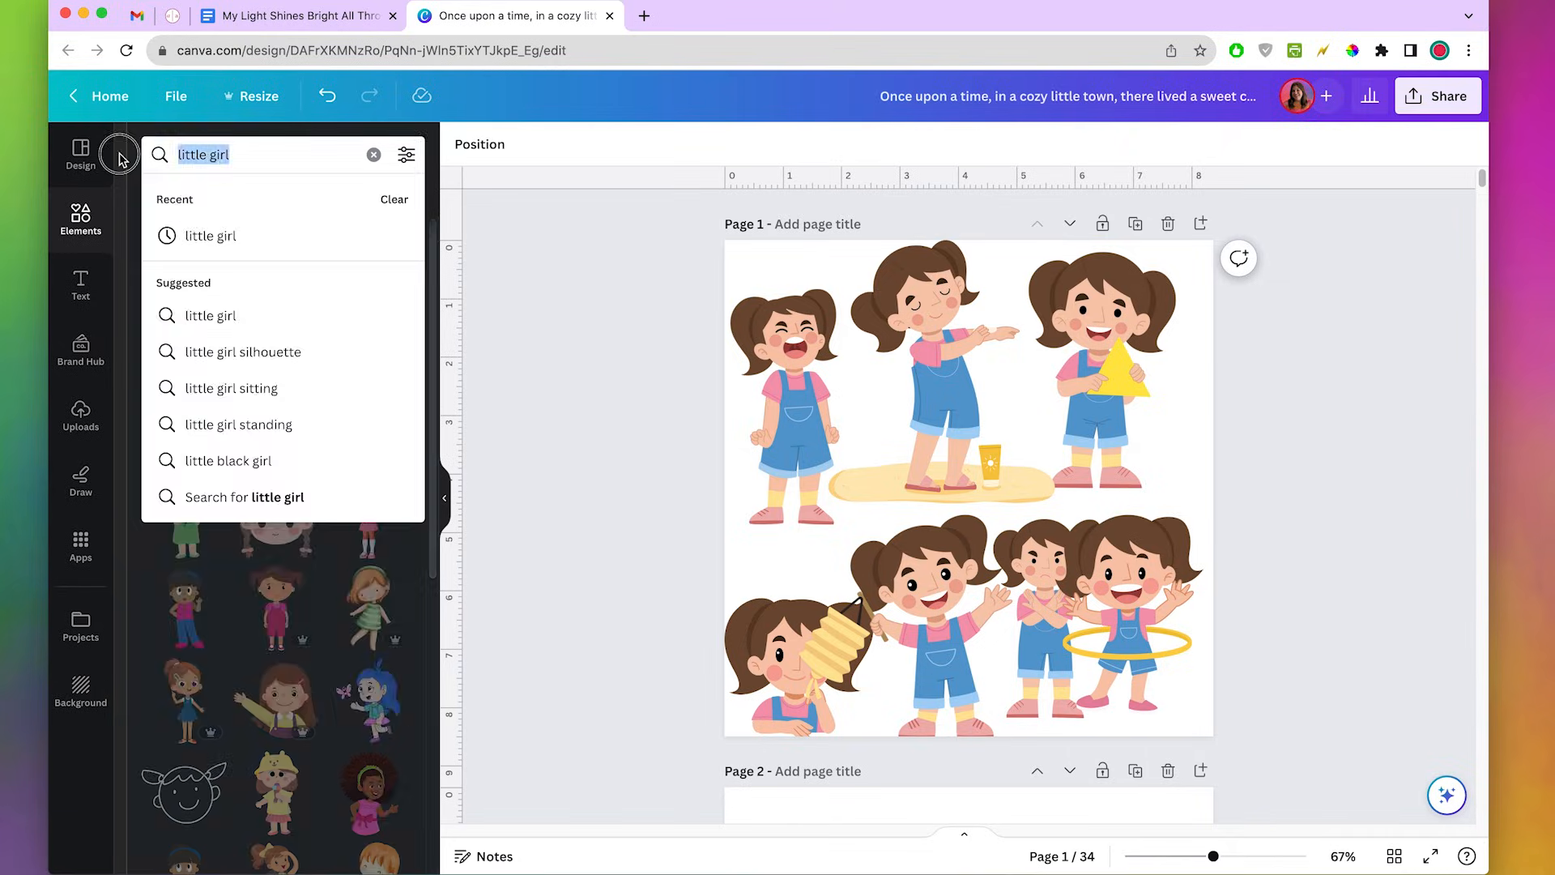
text(mom)
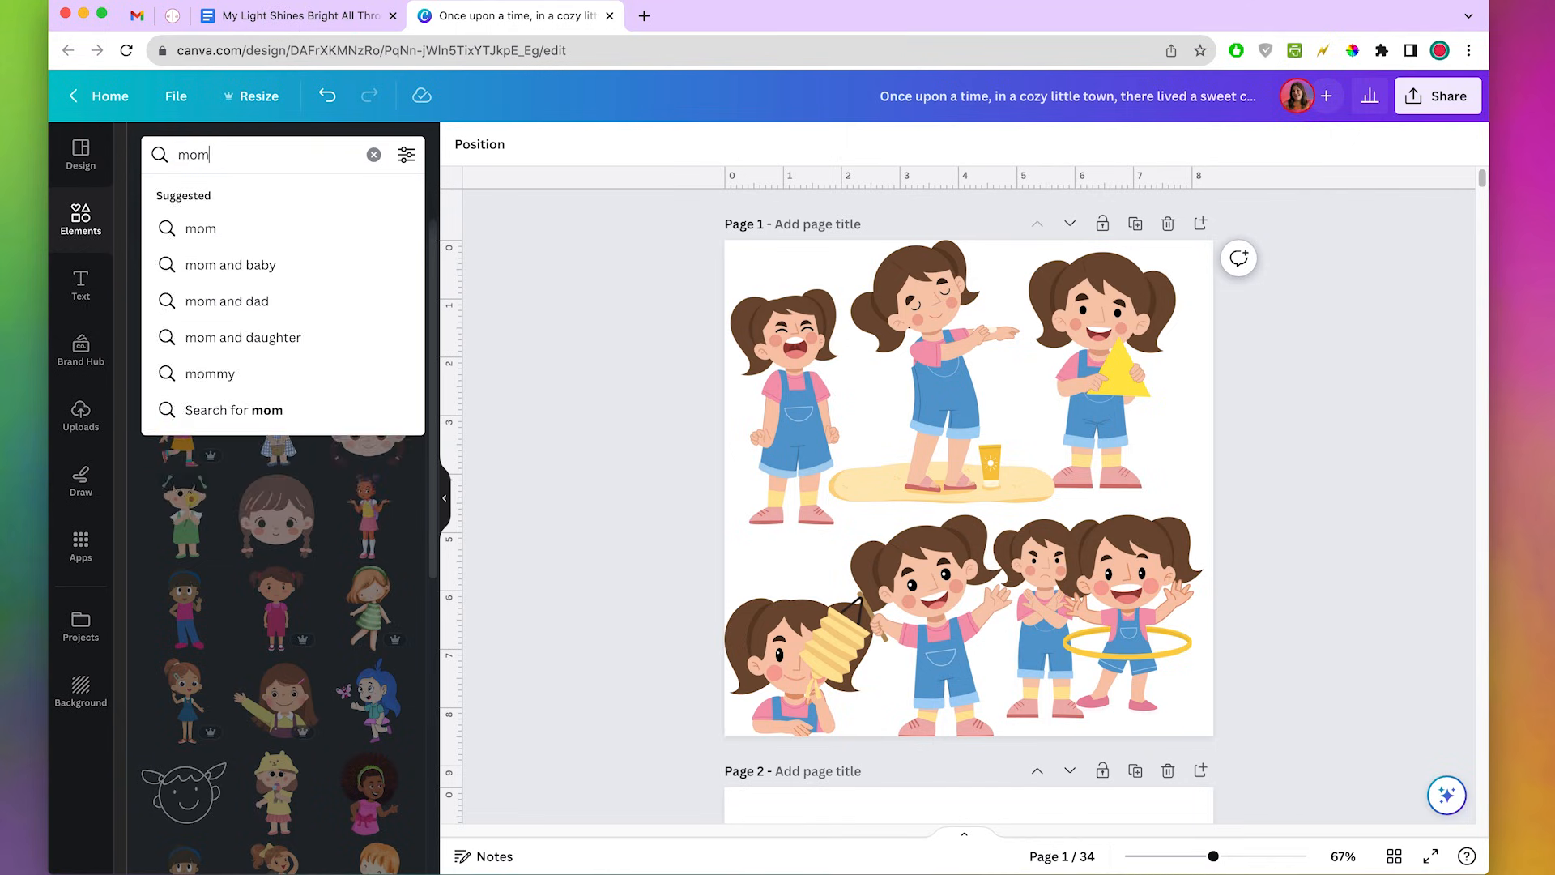
key(Return)
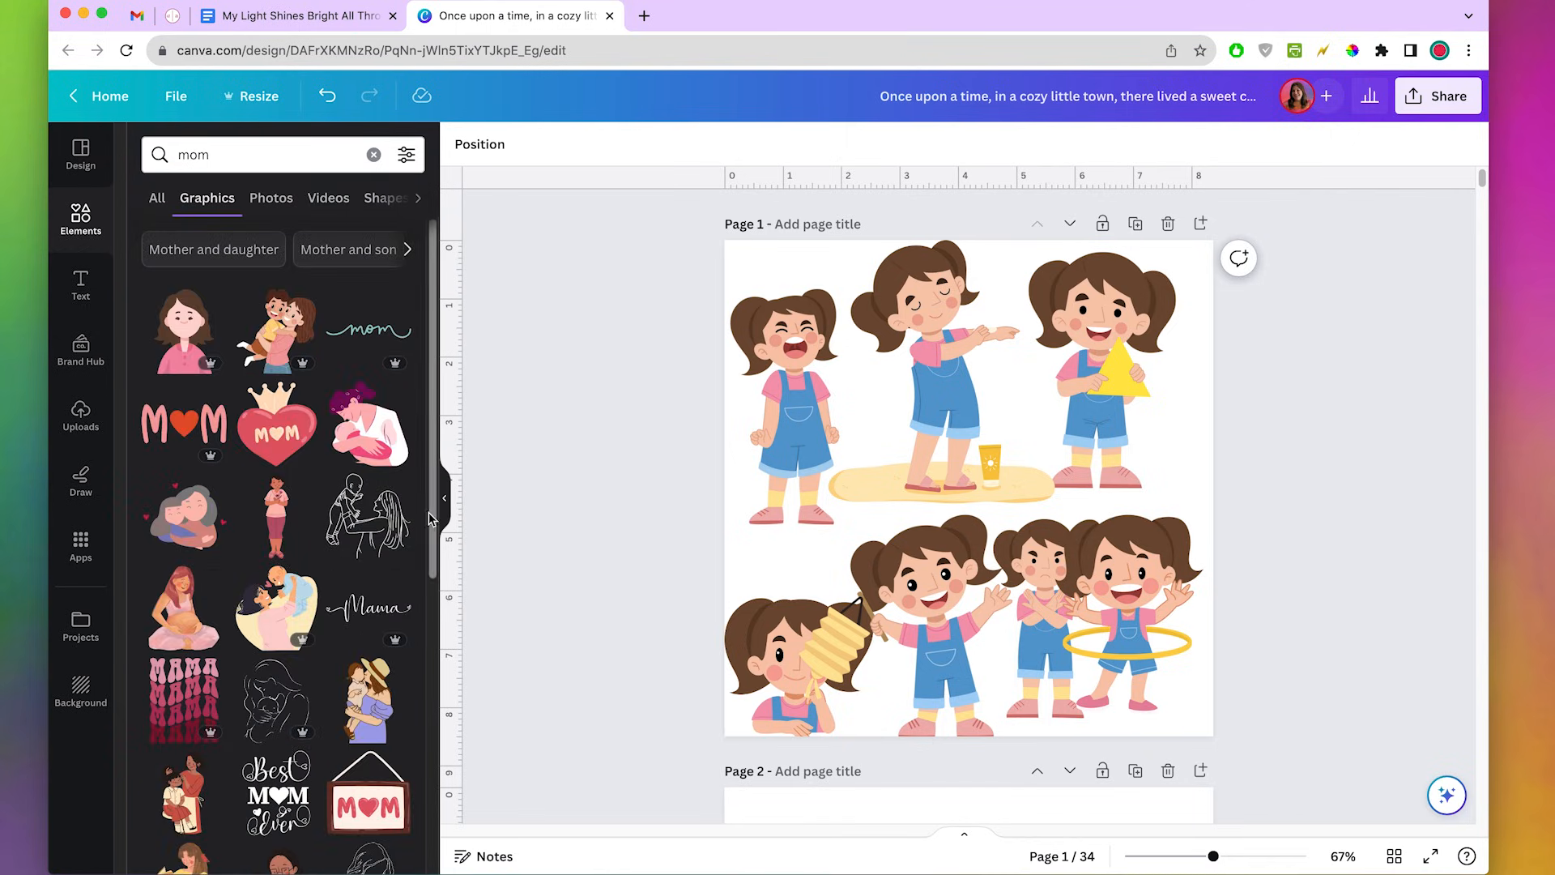
drag(429, 519, 427, 798)
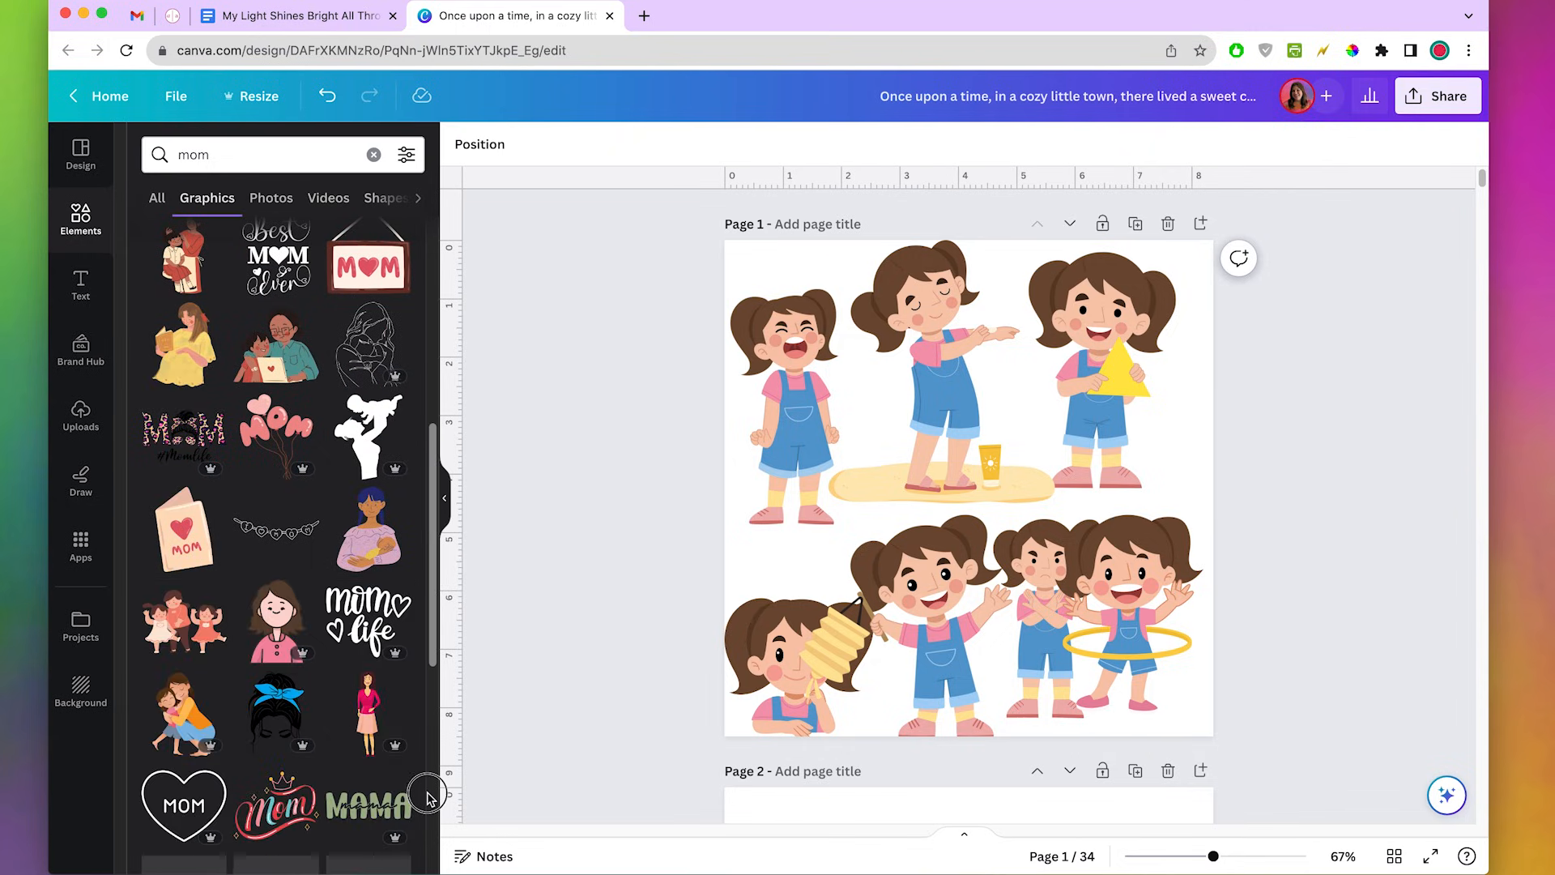
click(275, 348)
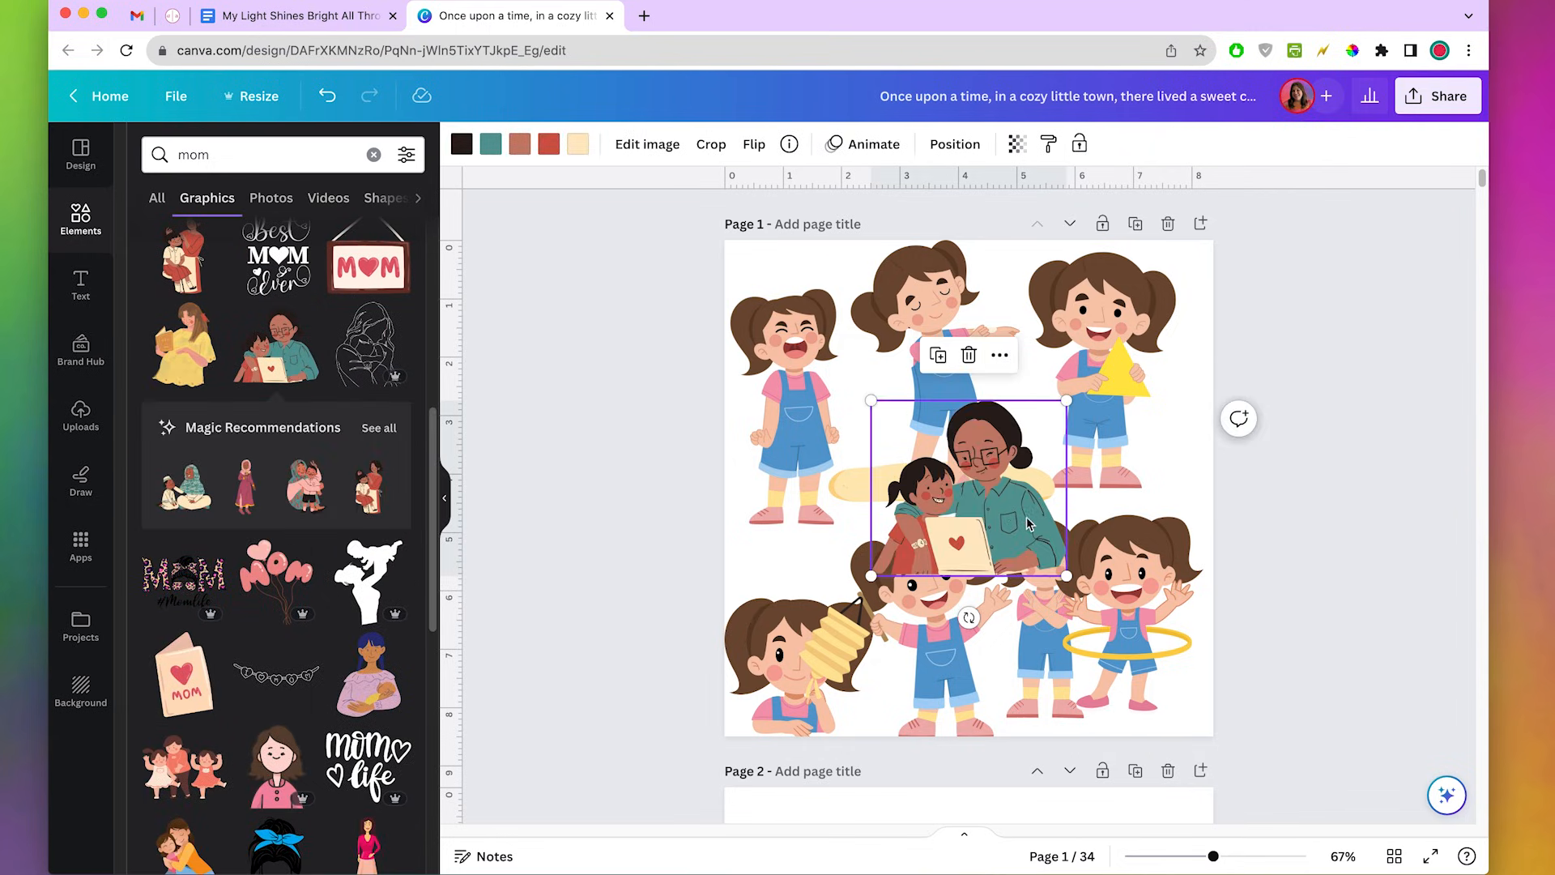
drag(870, 576, 704, 727)
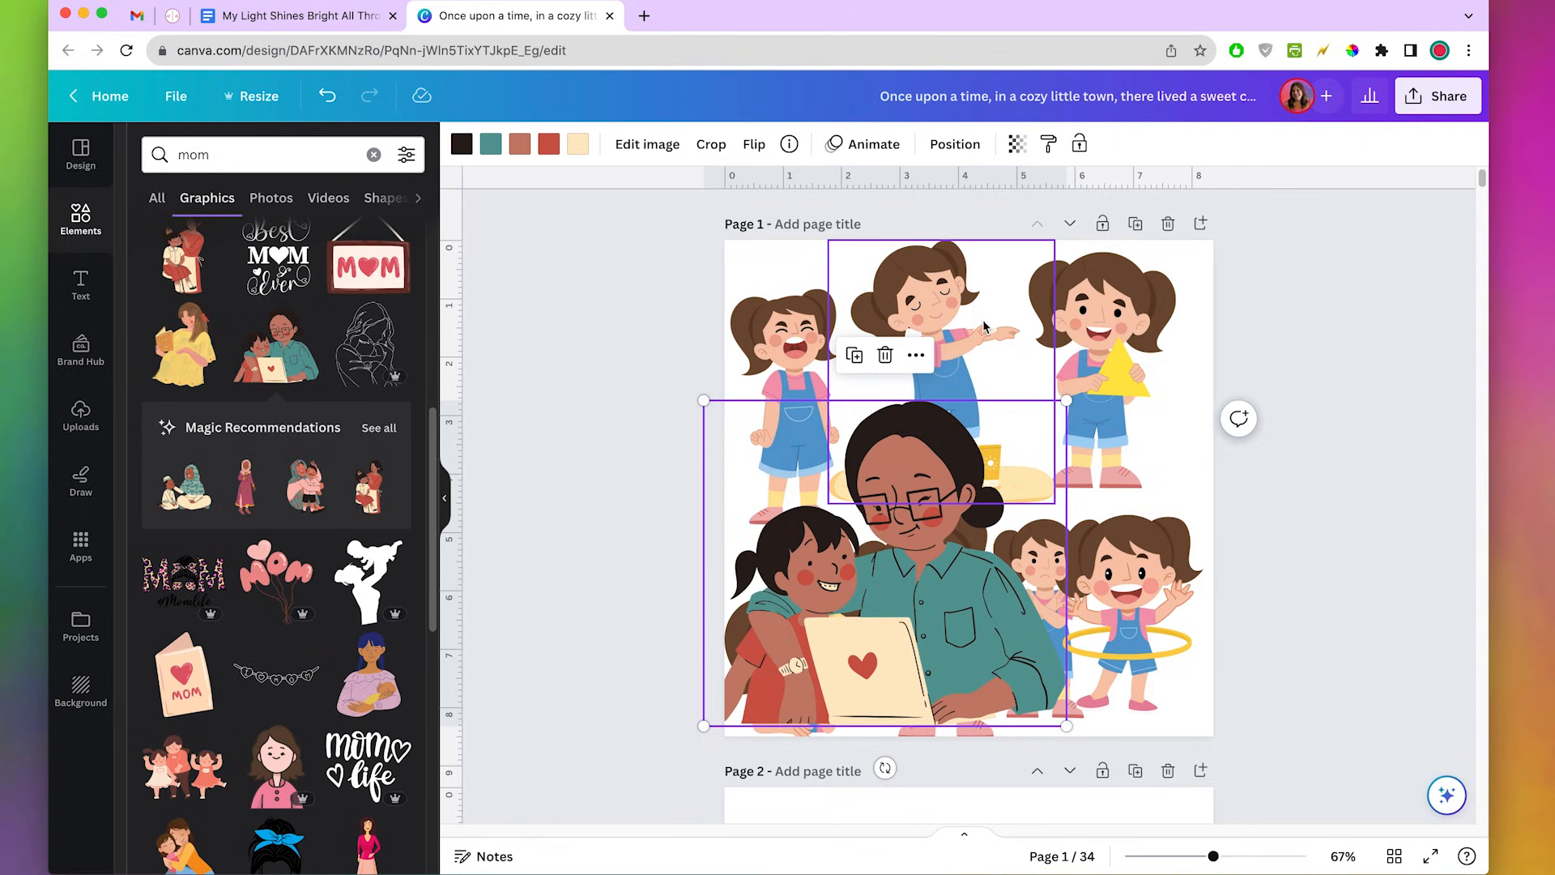
Try the woman-and-child graphic in different spots among the girls on page 1 and delete it.
drag(935, 524, 1094, 403)
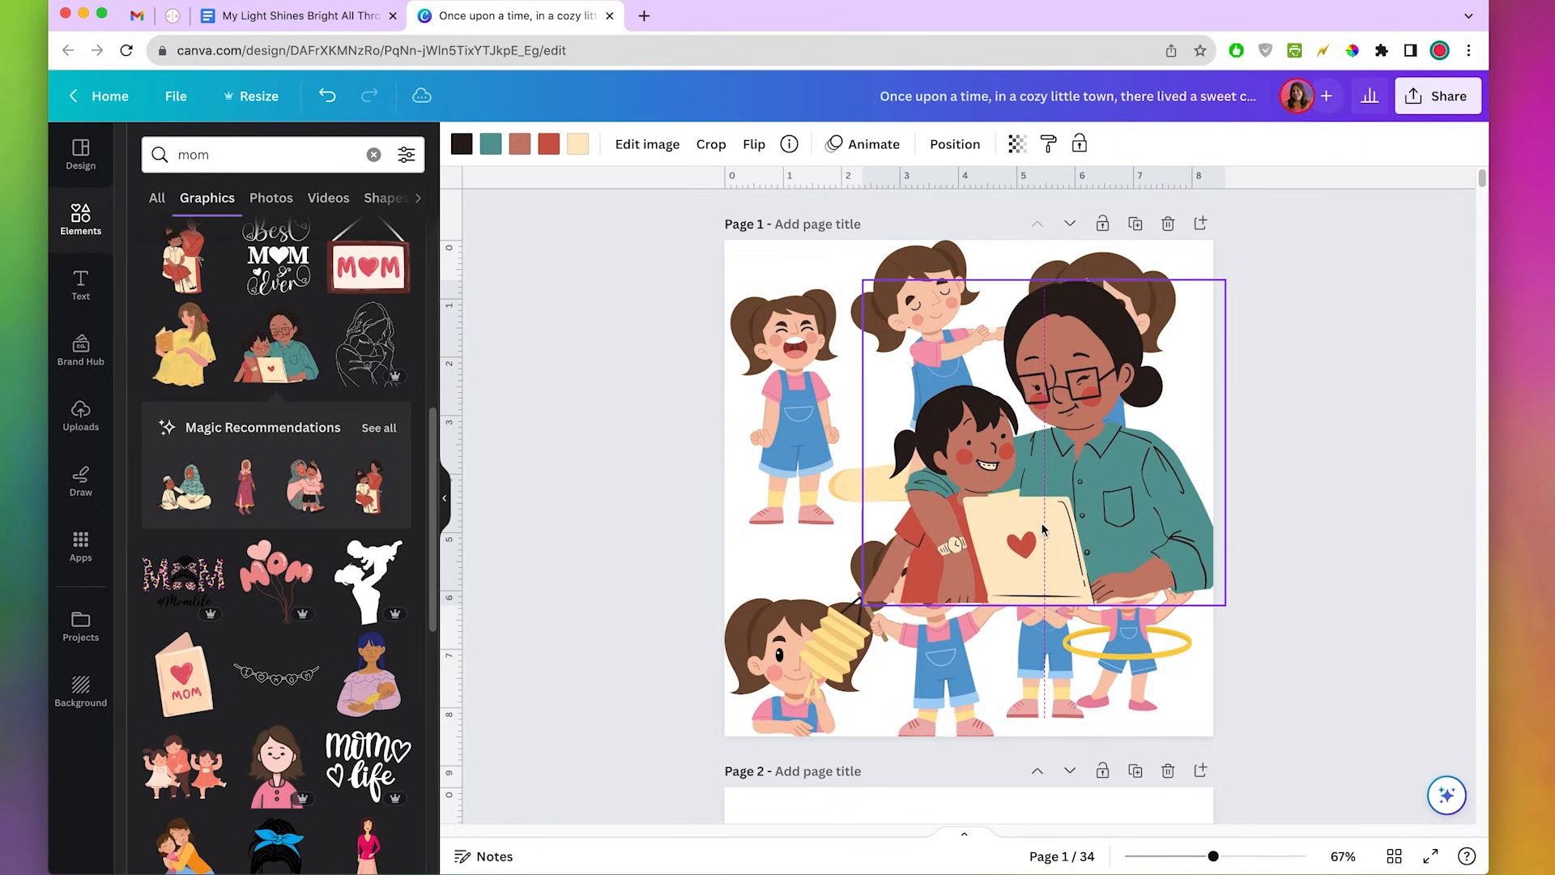
drag(1128, 523, 984, 632)
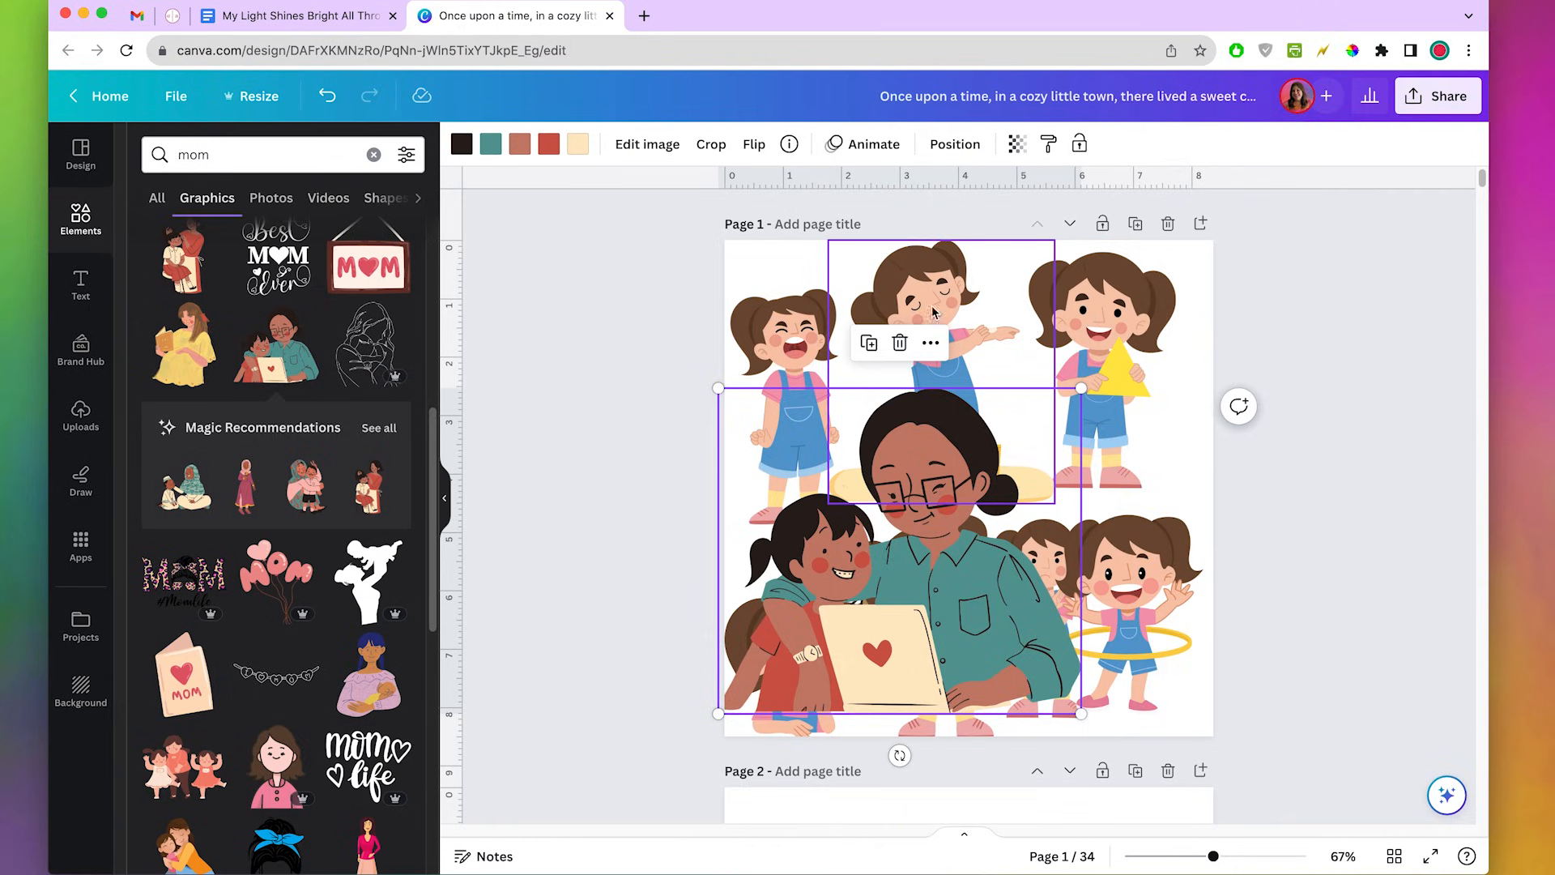
key(Delete)
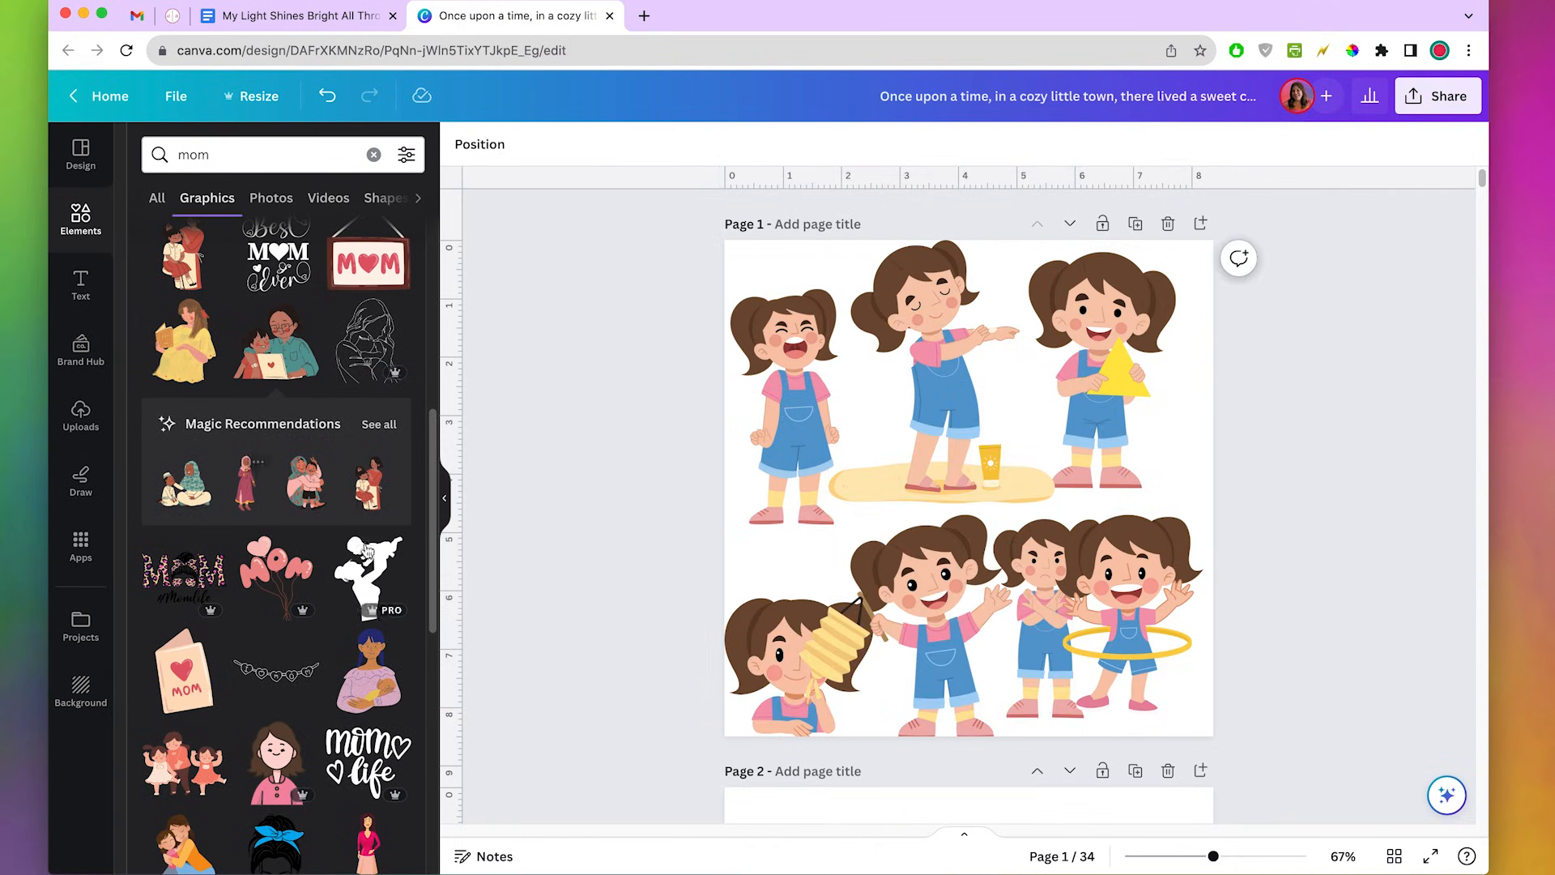
Try the graphic of the woman in yellow reading a book on page 1, enlarged and repositioned beside the girls, and delete it.
click(185, 340)
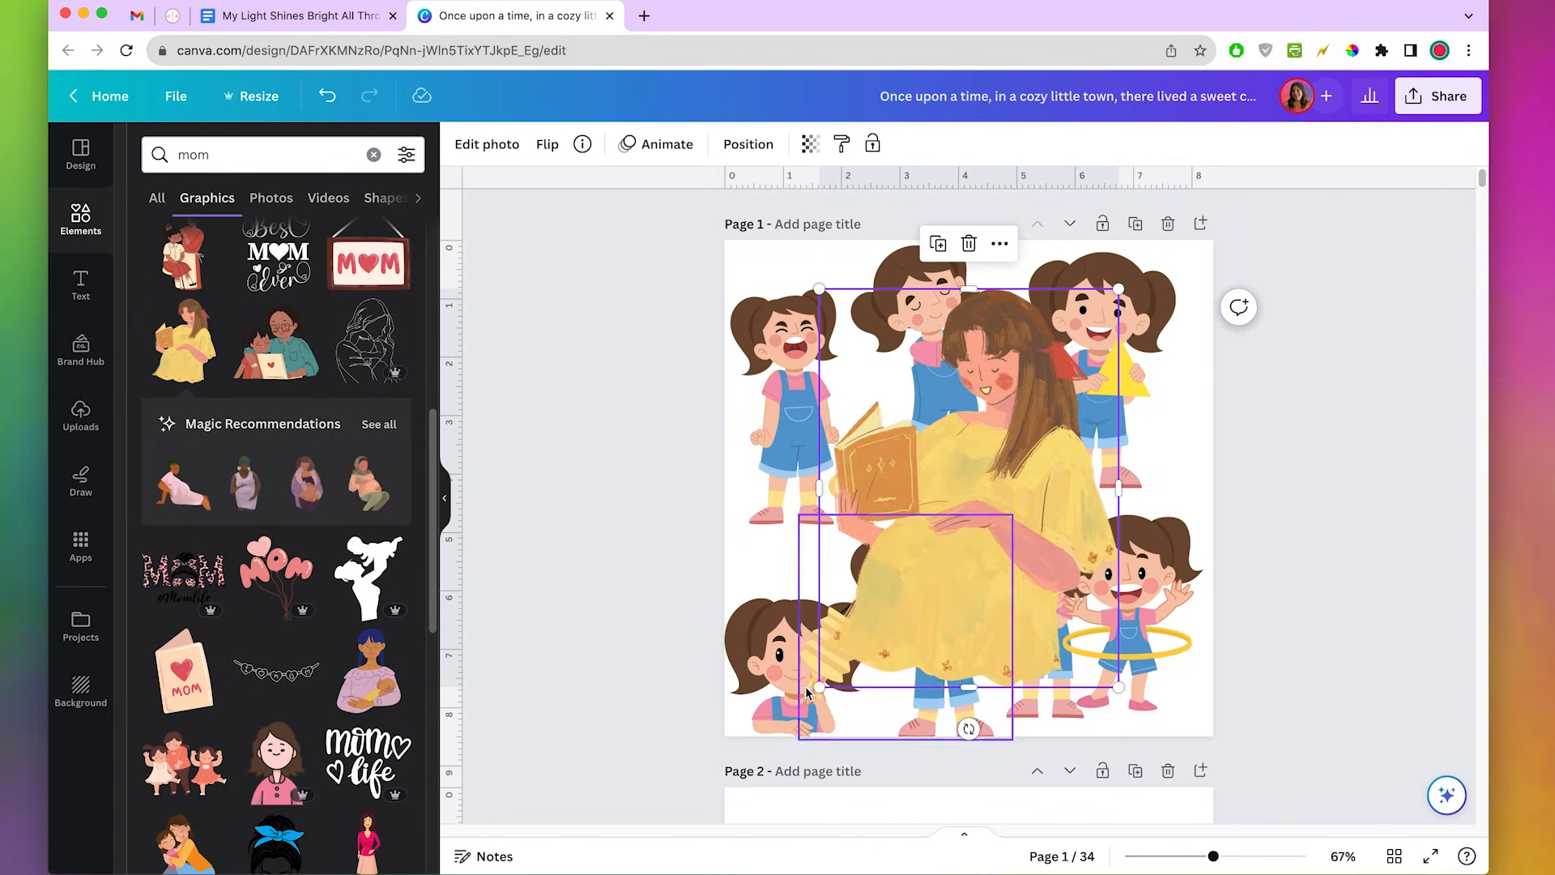
drag(819, 687, 701, 836)
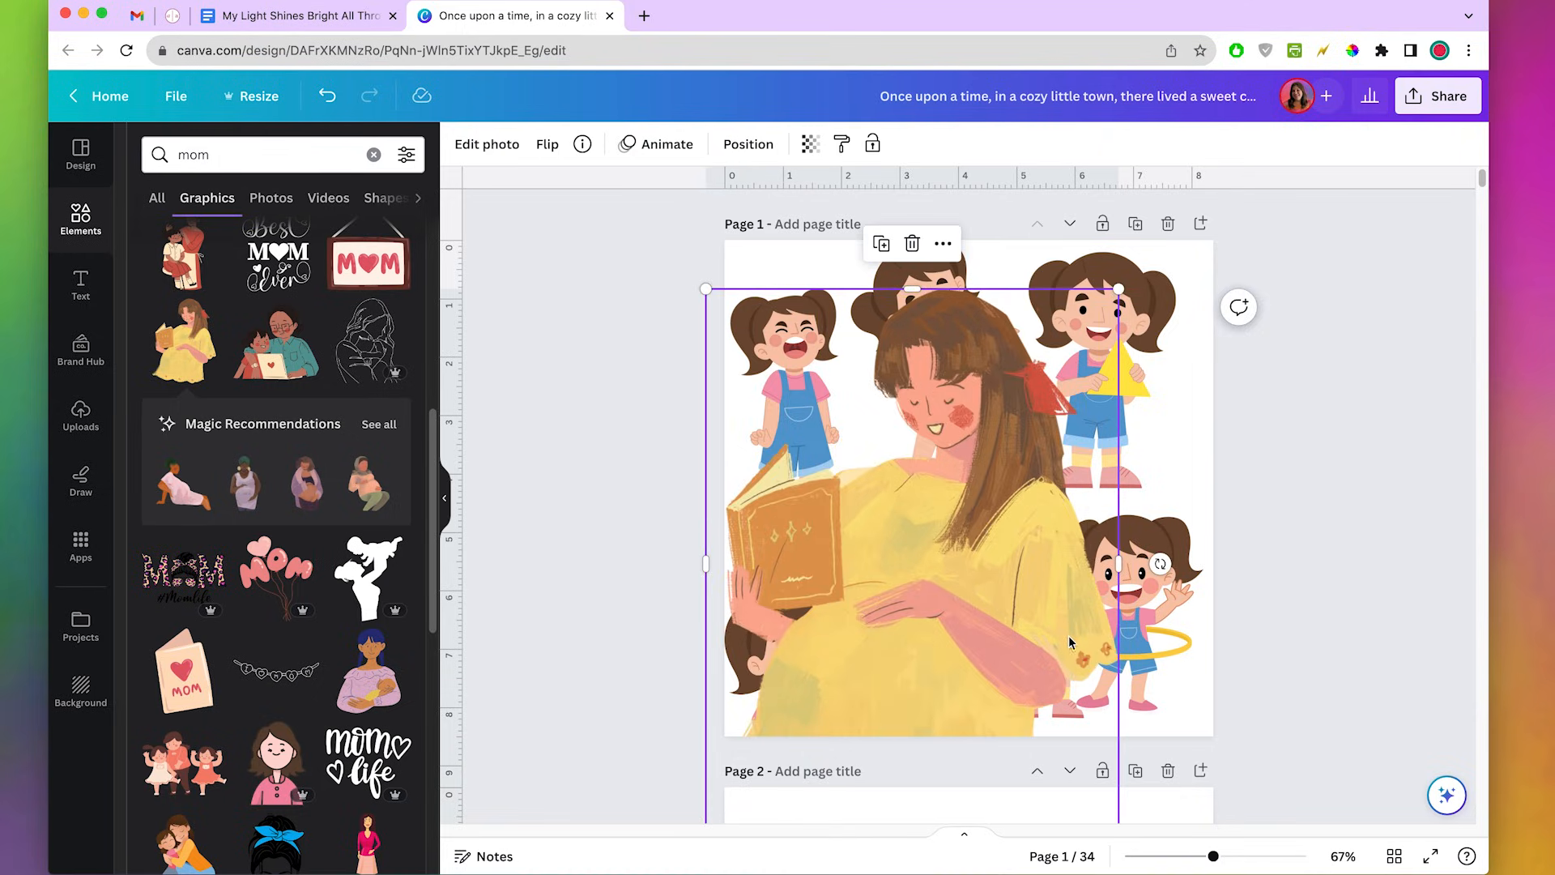
drag(1068, 635, 1086, 560)
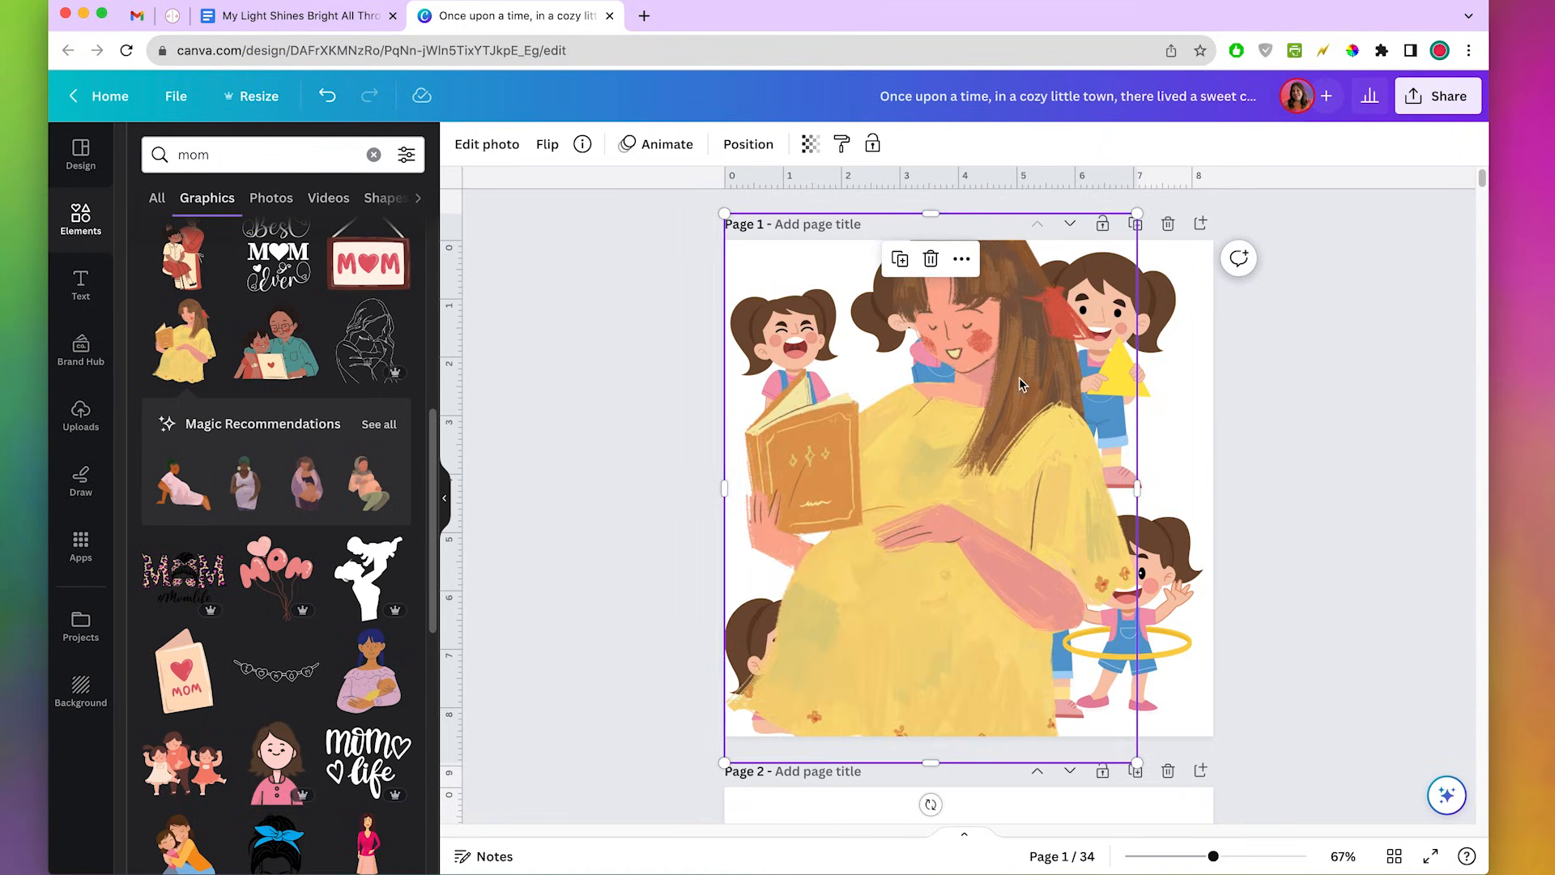
drag(1020, 385, 930, 604)
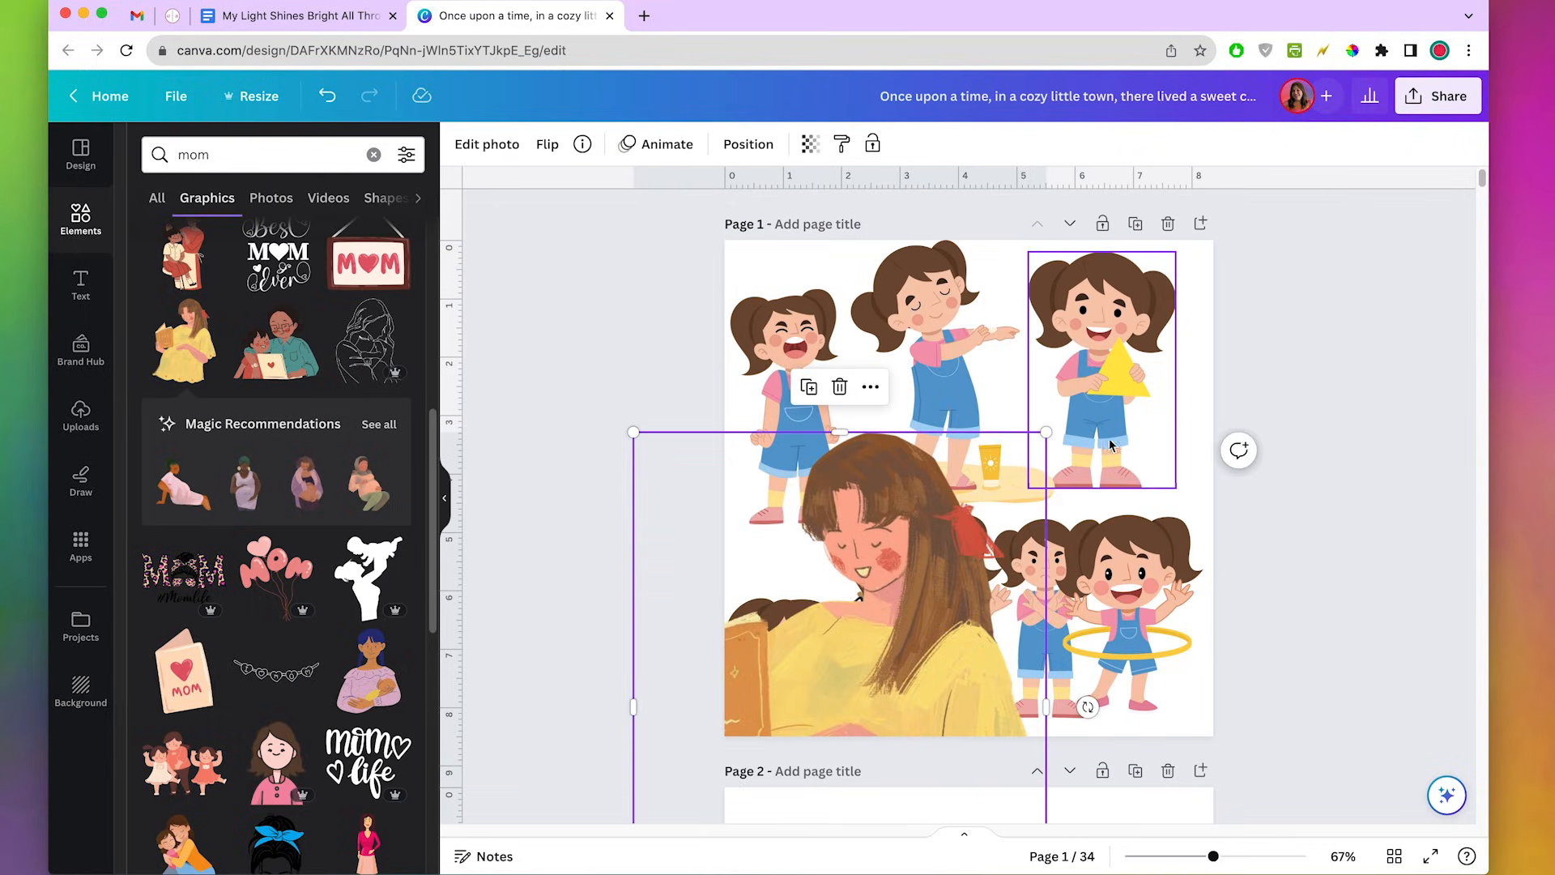
key(Delete)
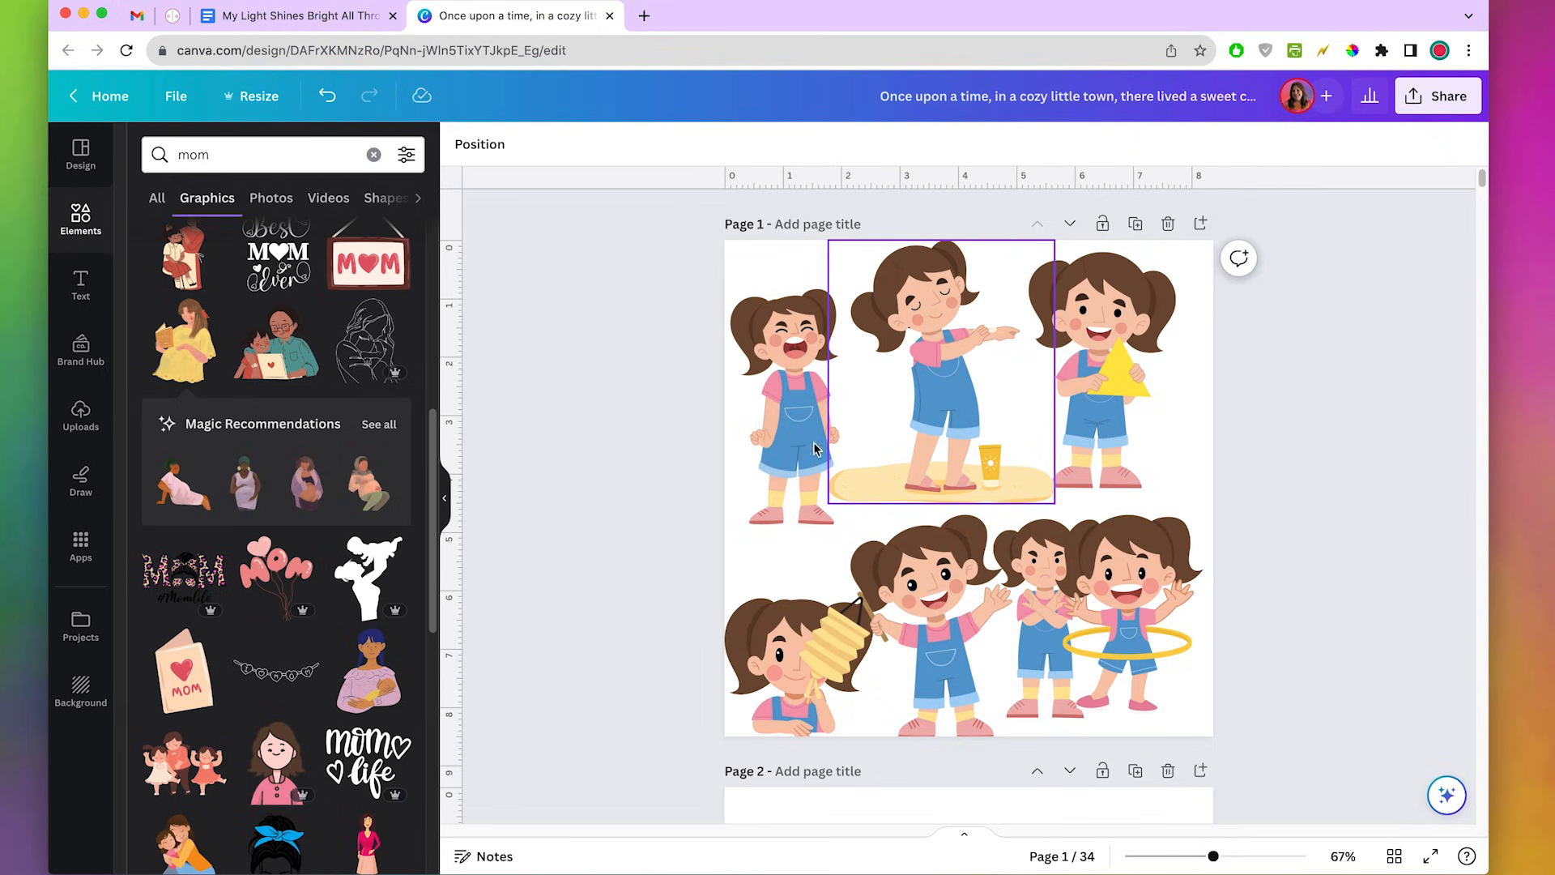
Search the graphics for "lady", try the smiling woman's portrait among the girls on page 1, and delete it.
scroll(389, 543, down, 3)
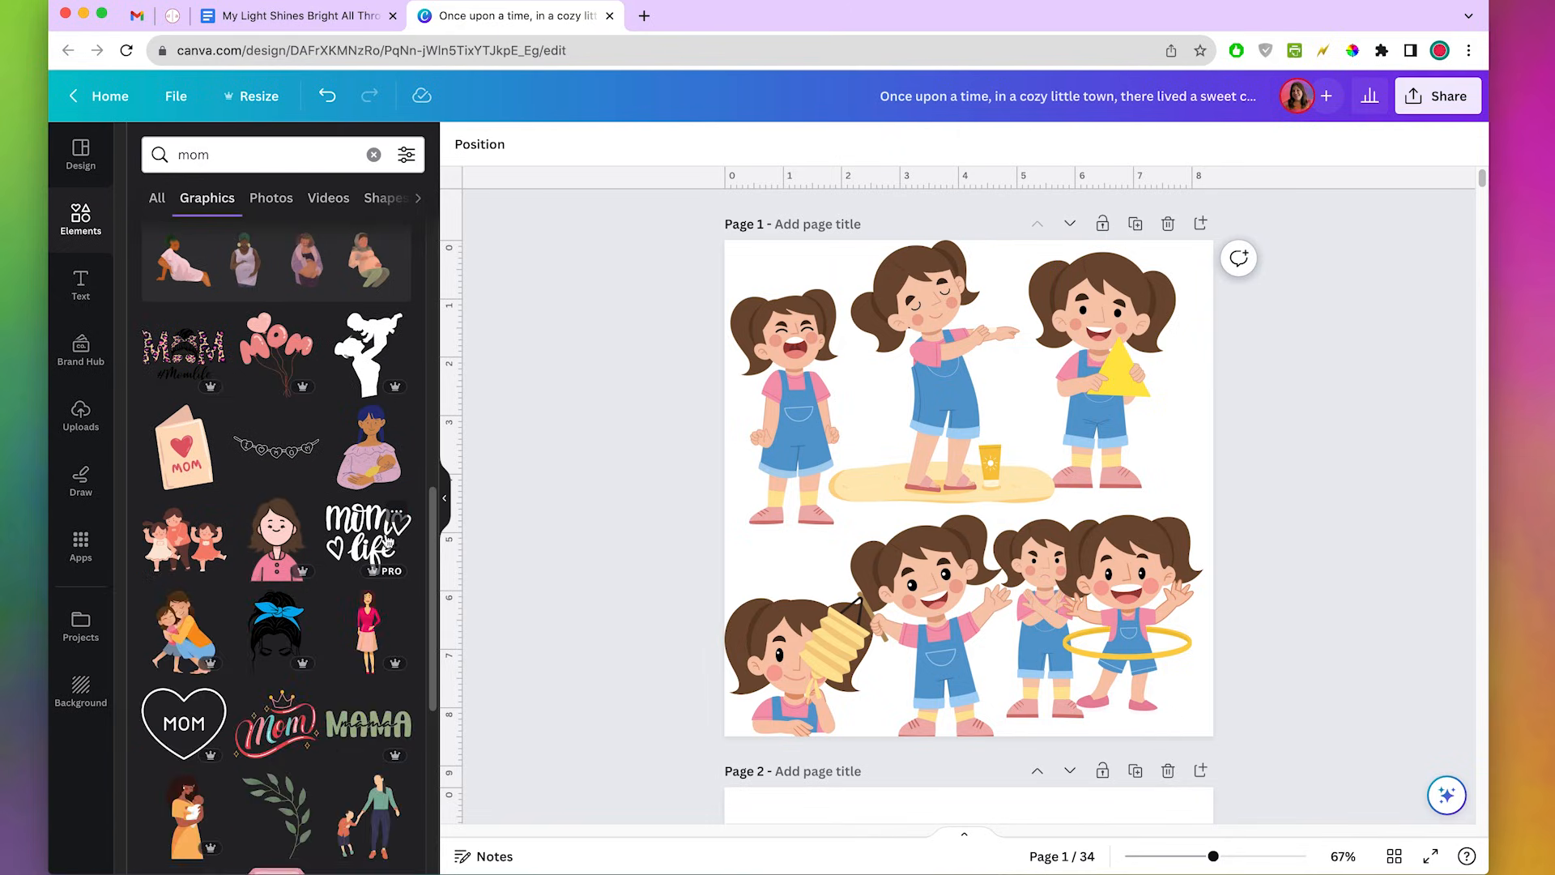
scroll(387, 541, down, 5)
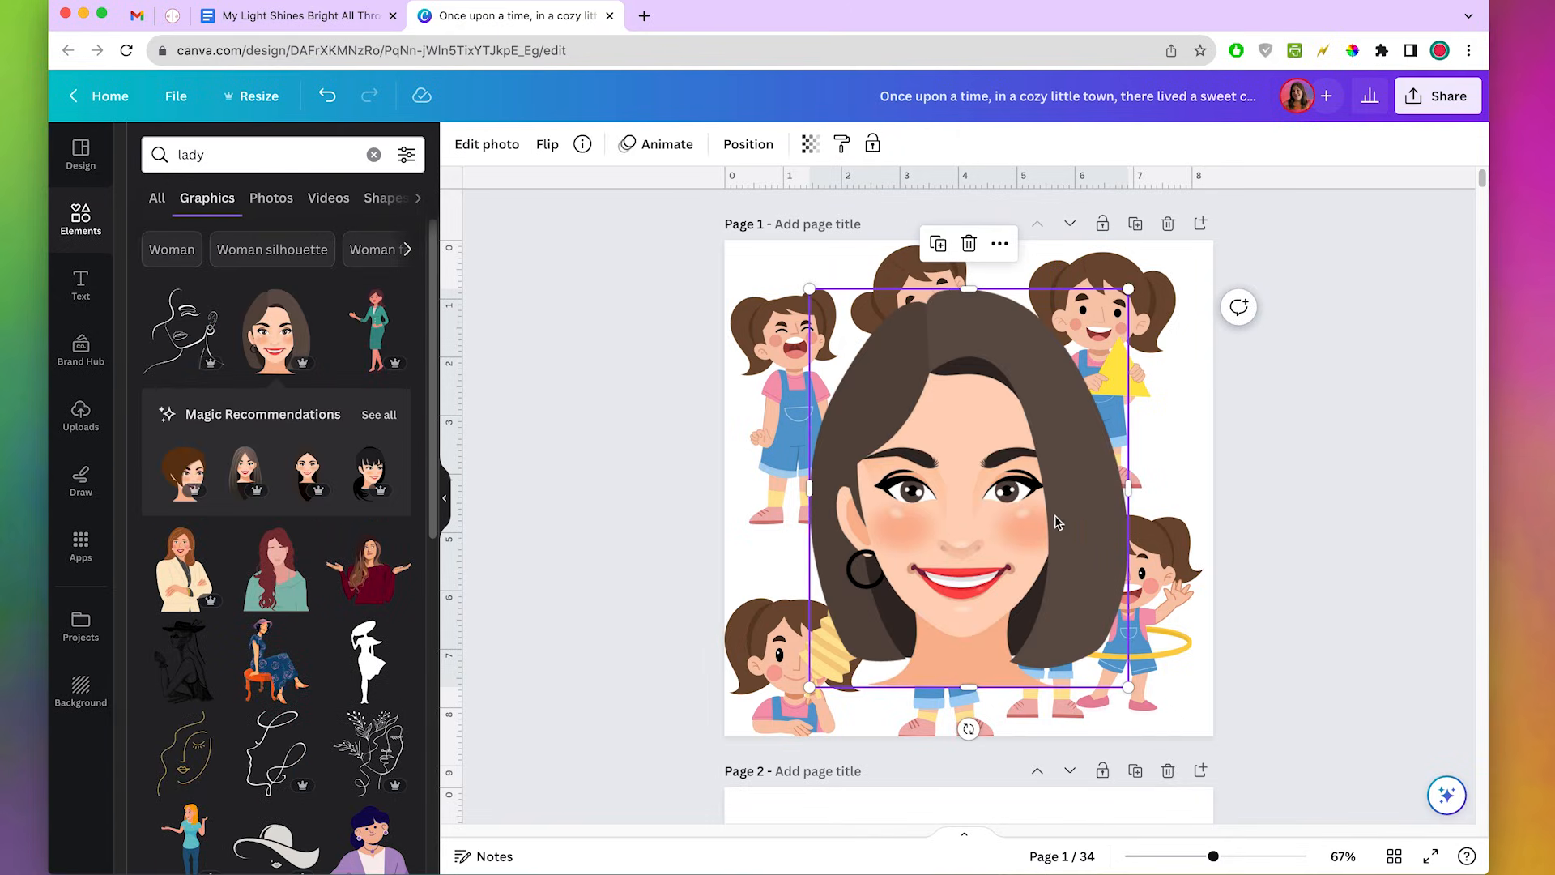
drag(993, 480, 887, 438)
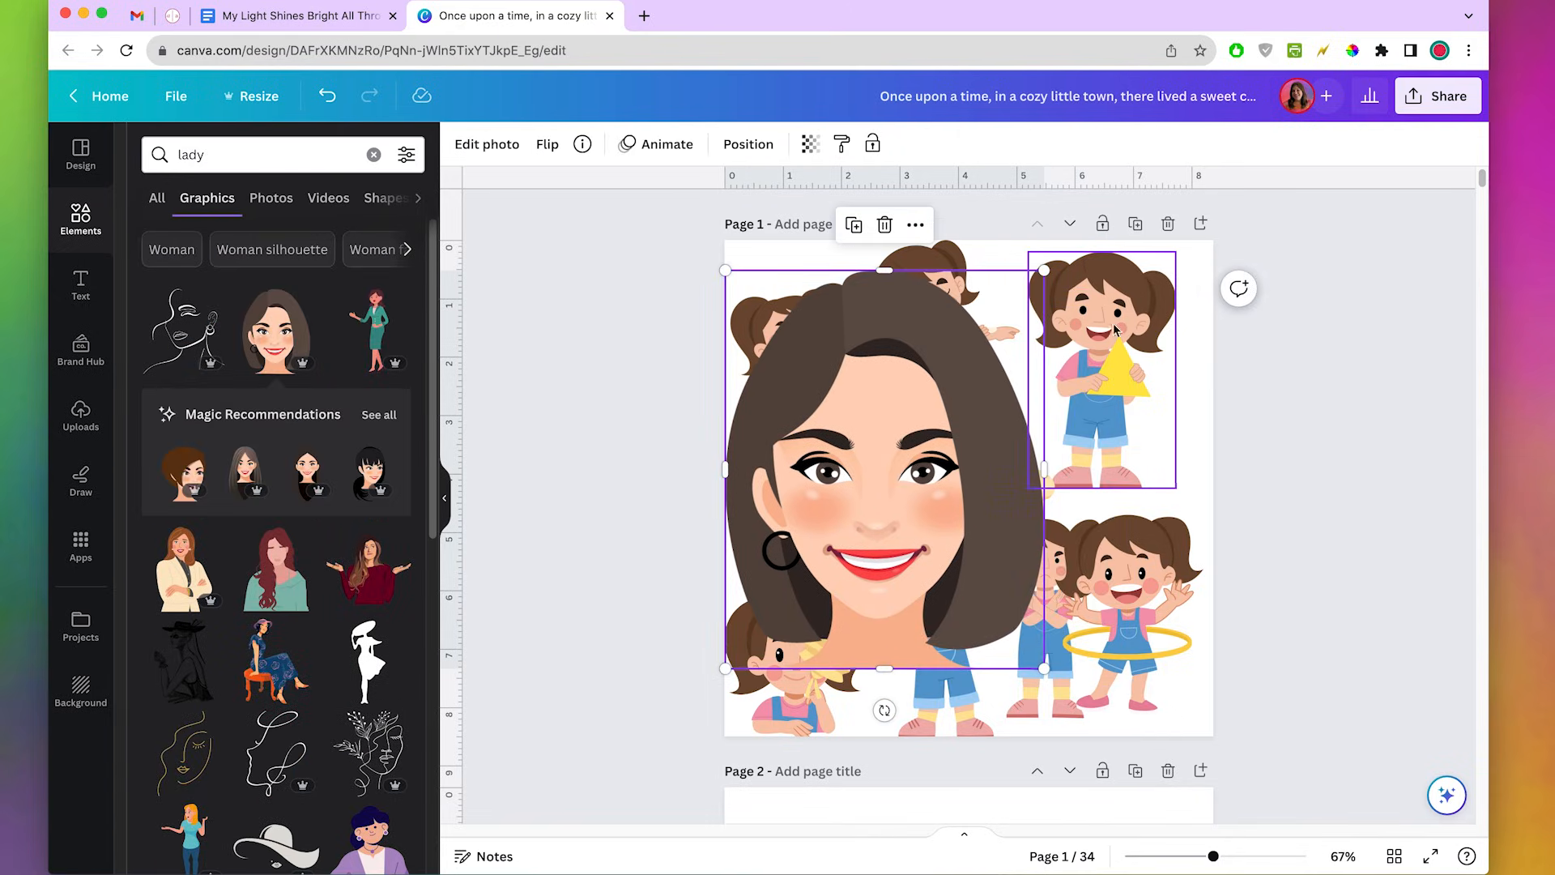
key(Delete)
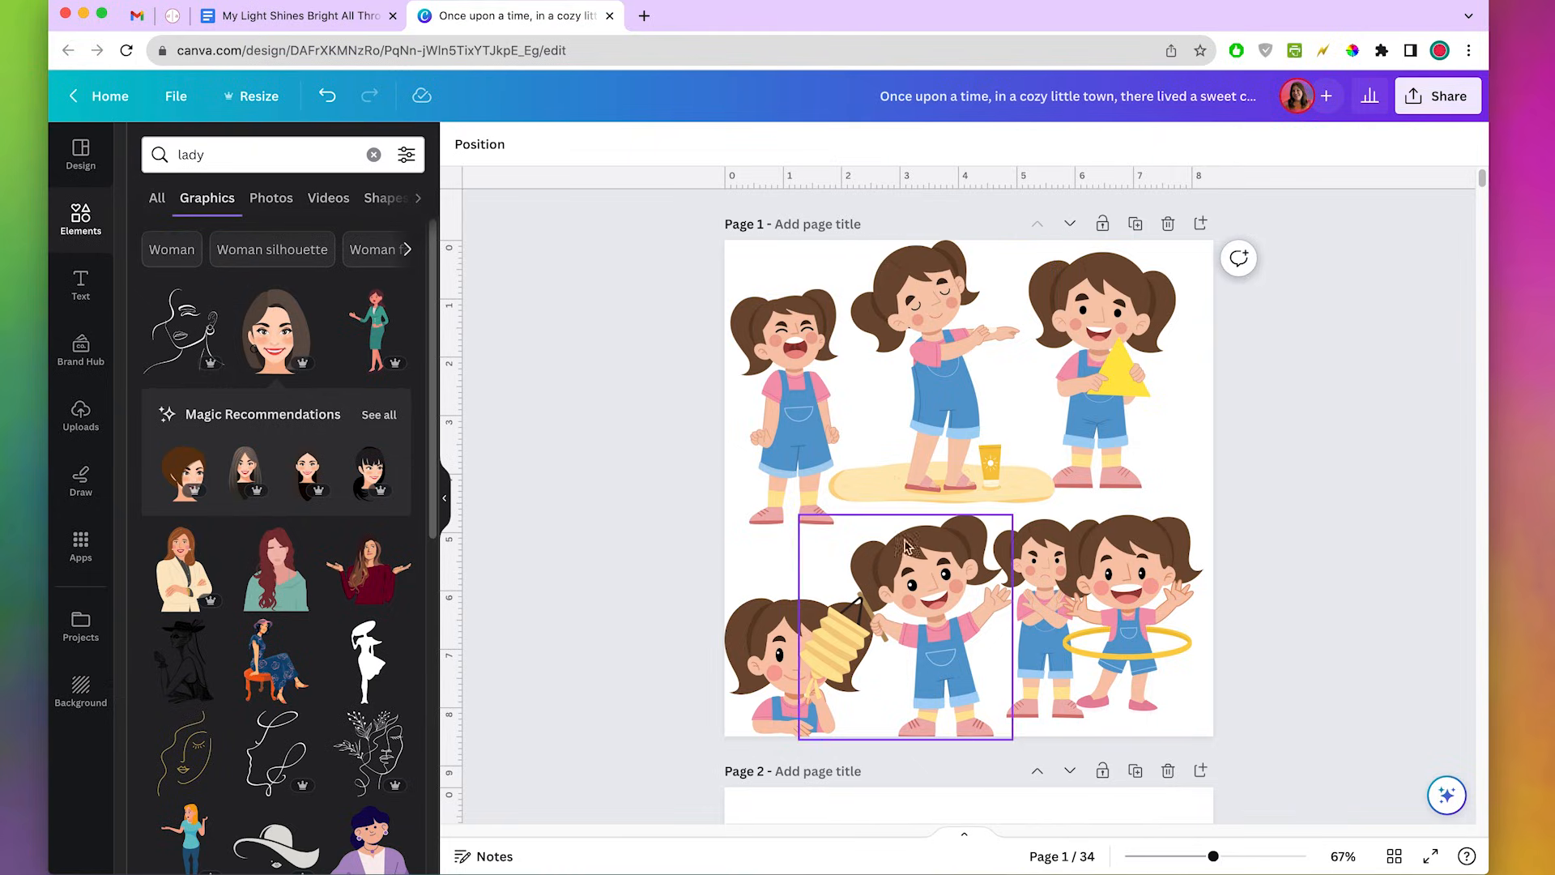
Left-align the opening story text on page 5 and move it higher on the page.
scroll(660, 492, down, 10)
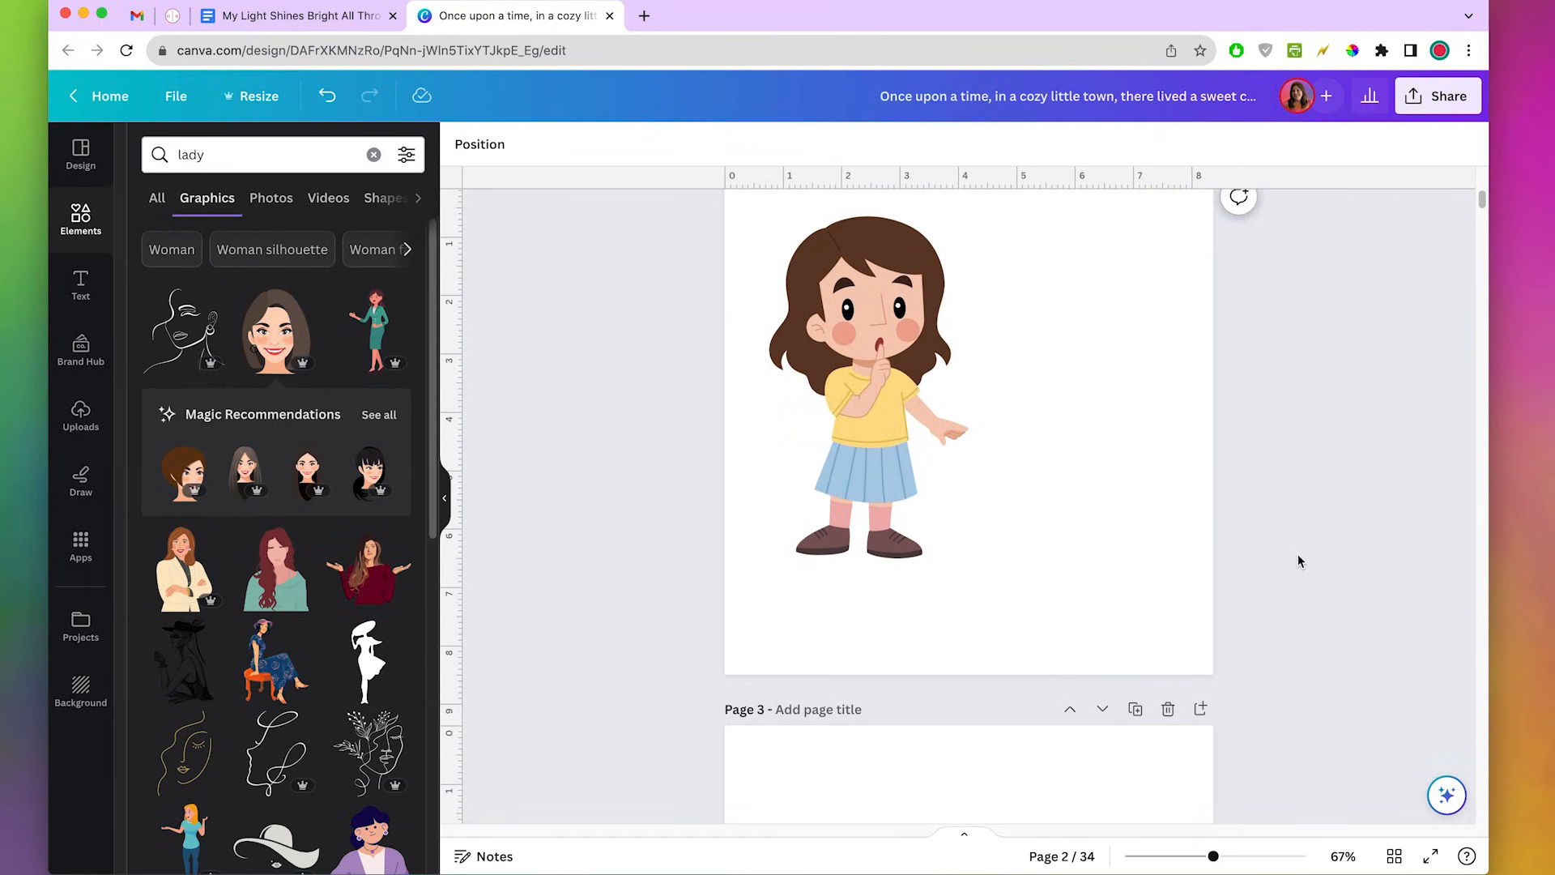
scroll(1342, 387, down, 20)
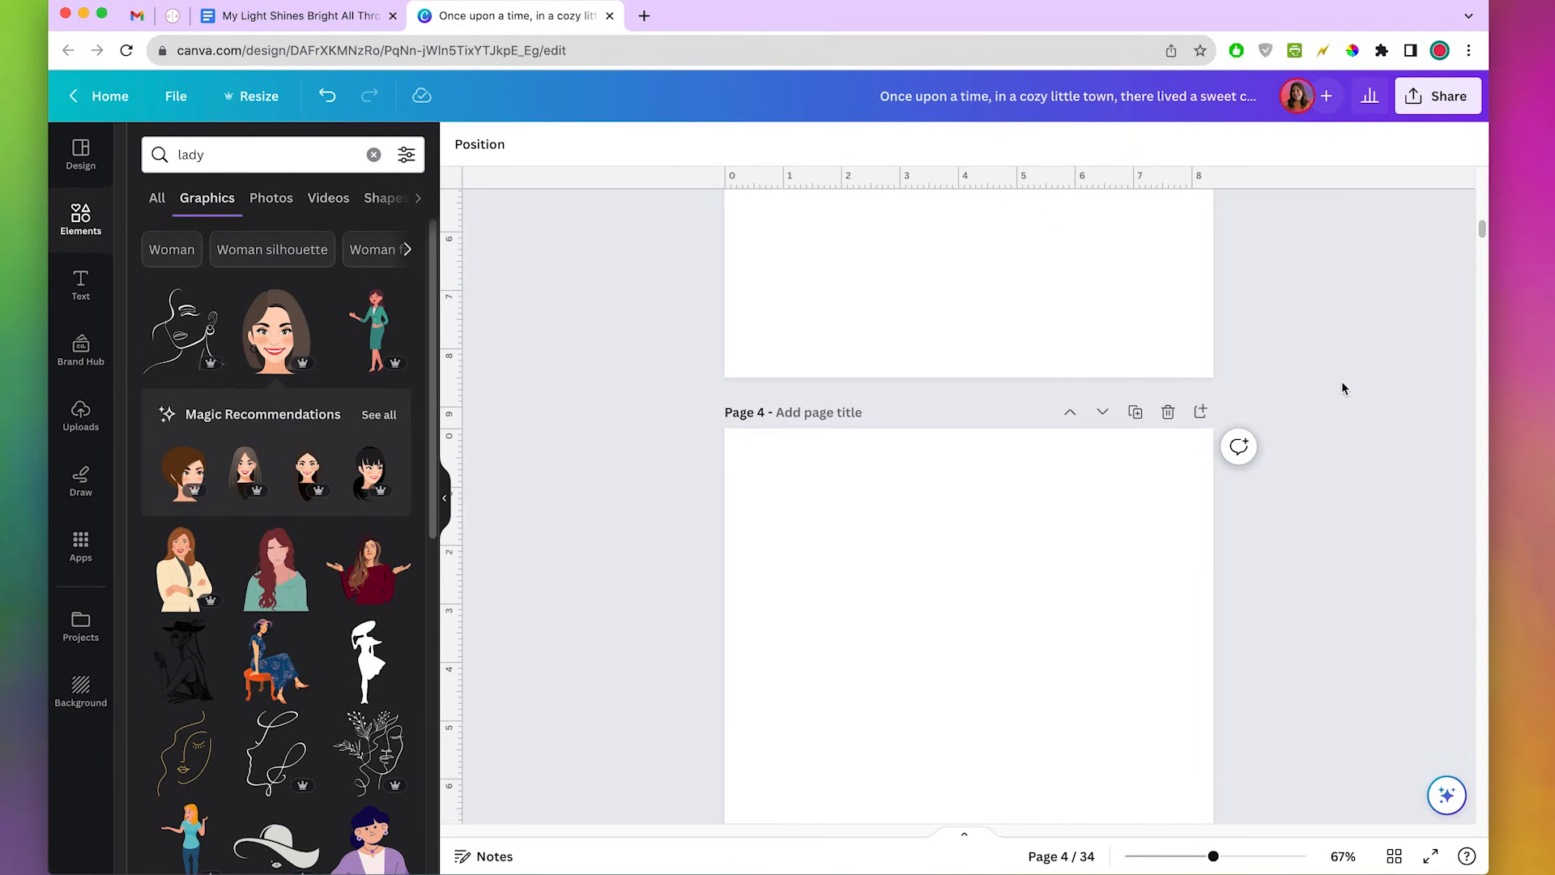
scroll(1342, 387, up, 5)
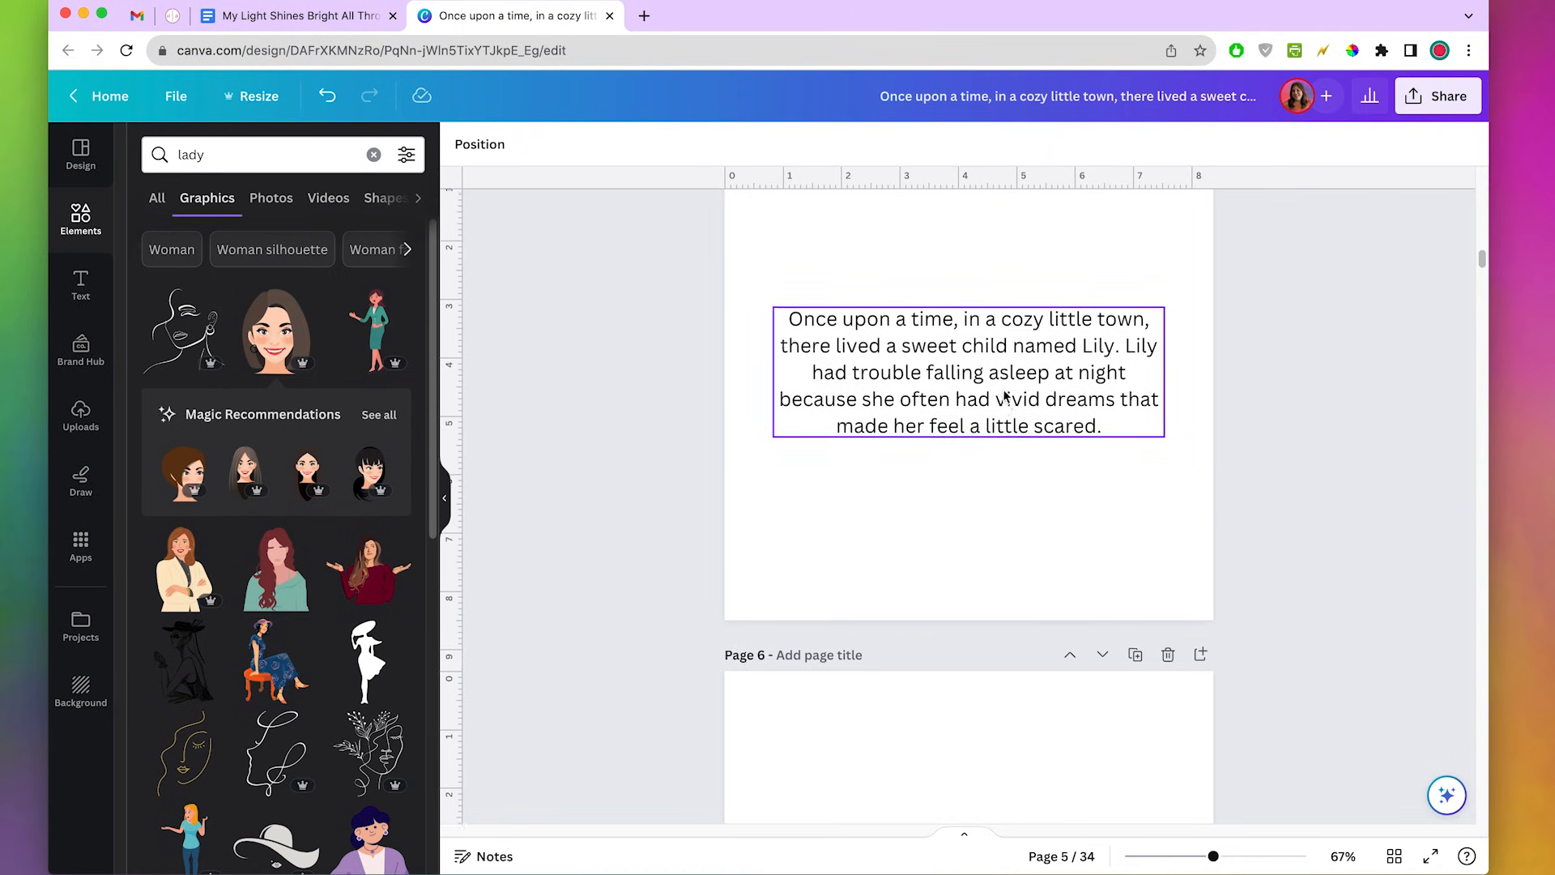
scroll(1003, 399, up, 1)
click(1033, 416)
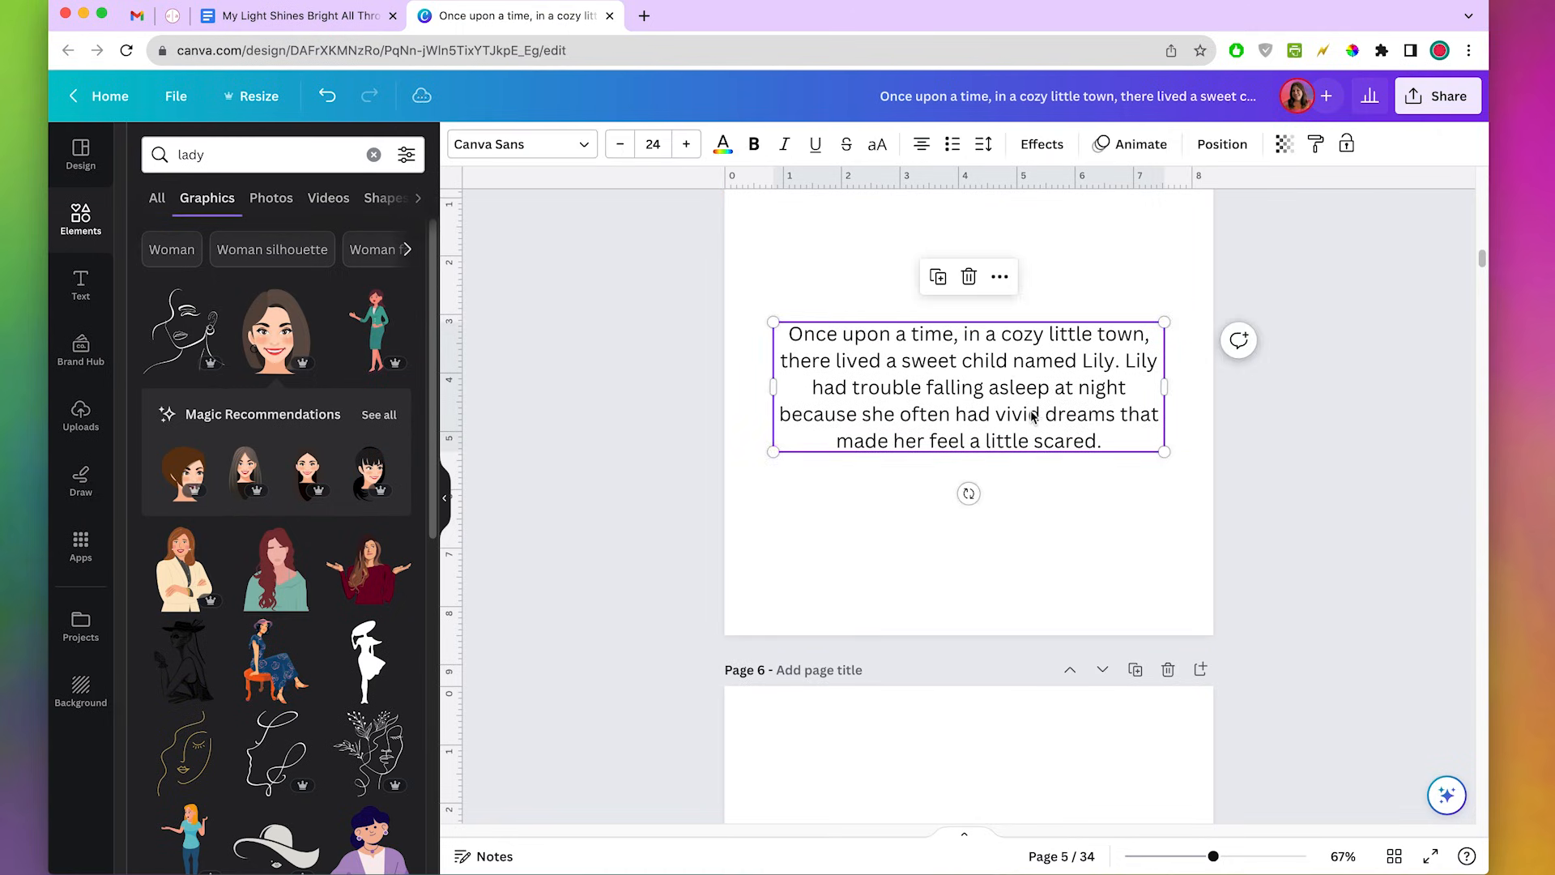
scroll(1202, 529, up, 4)
scroll(1116, 497, down, 2)
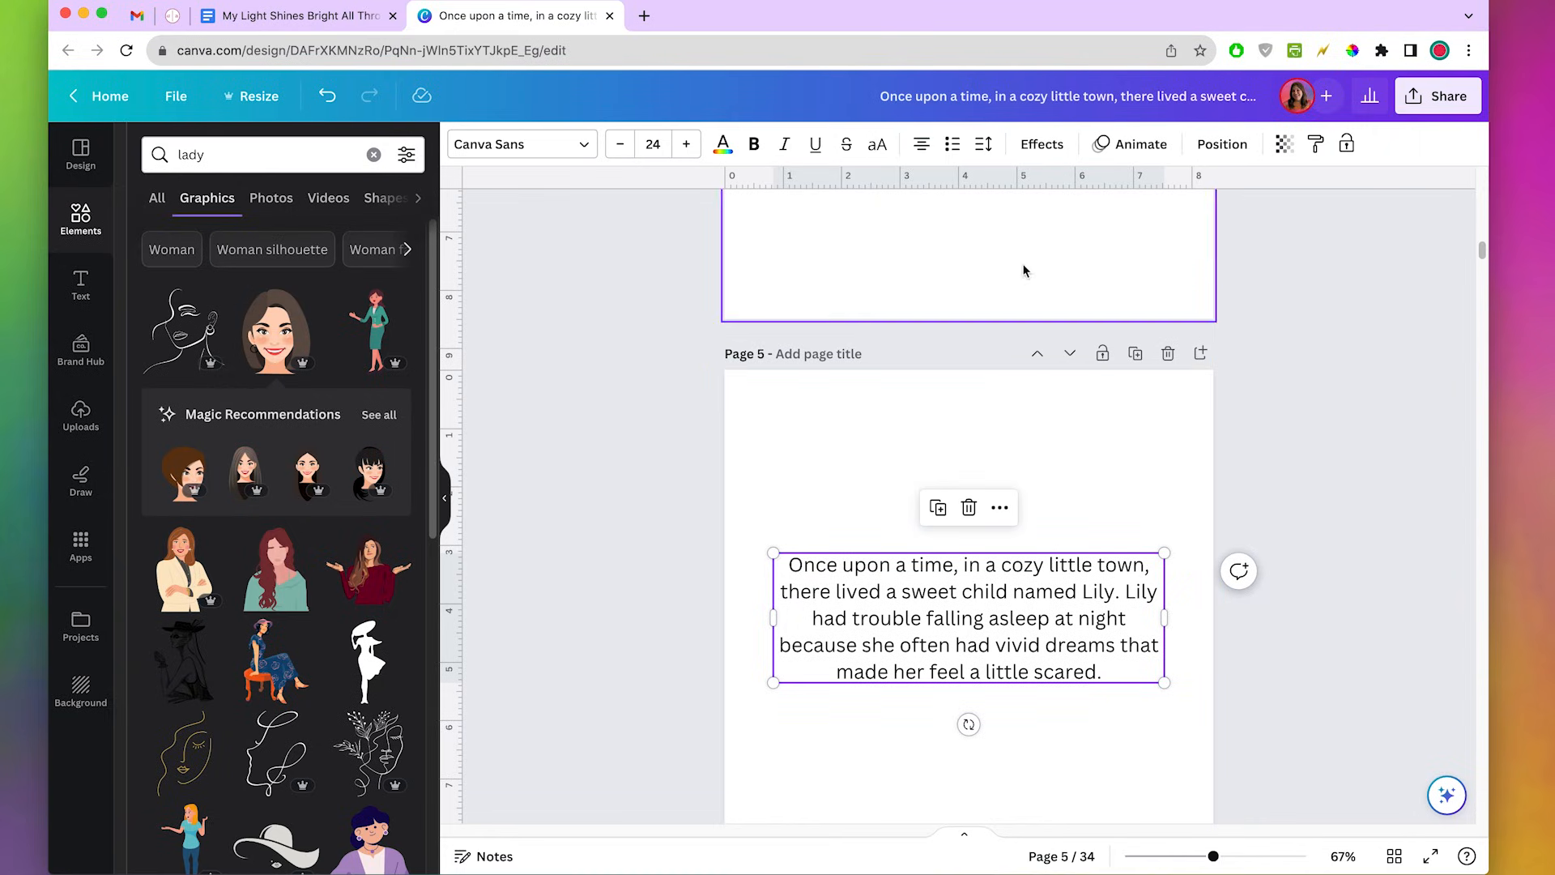
click(921, 143)
drag(964, 597, 966, 537)
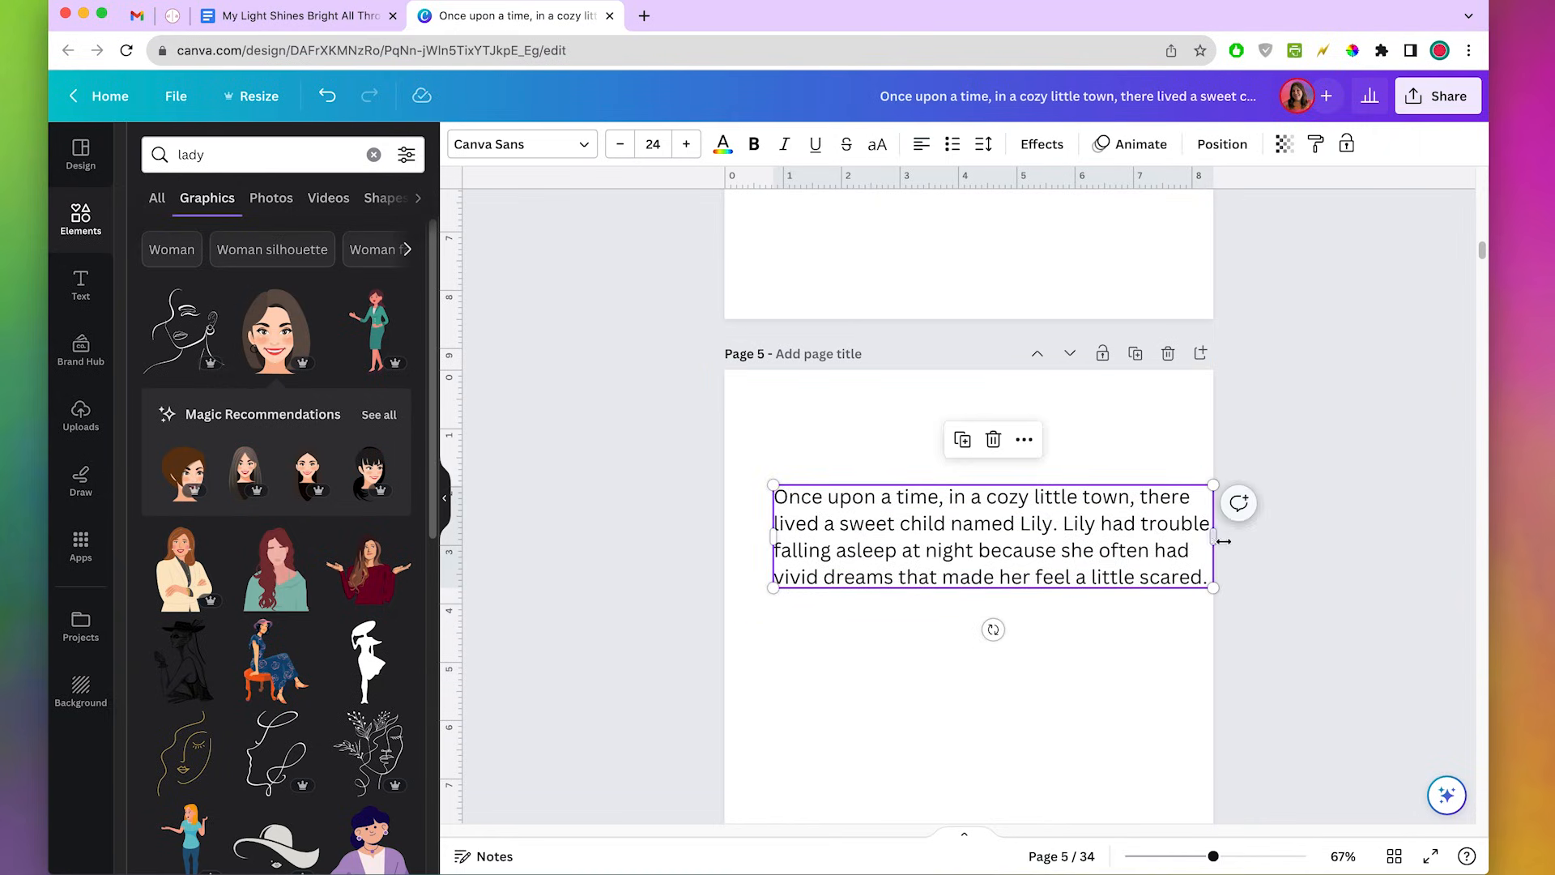
Narrow the page 5 text box so the story wraps onto six lines, and nudge it slightly further up.
drag(1215, 545, 1108, 548)
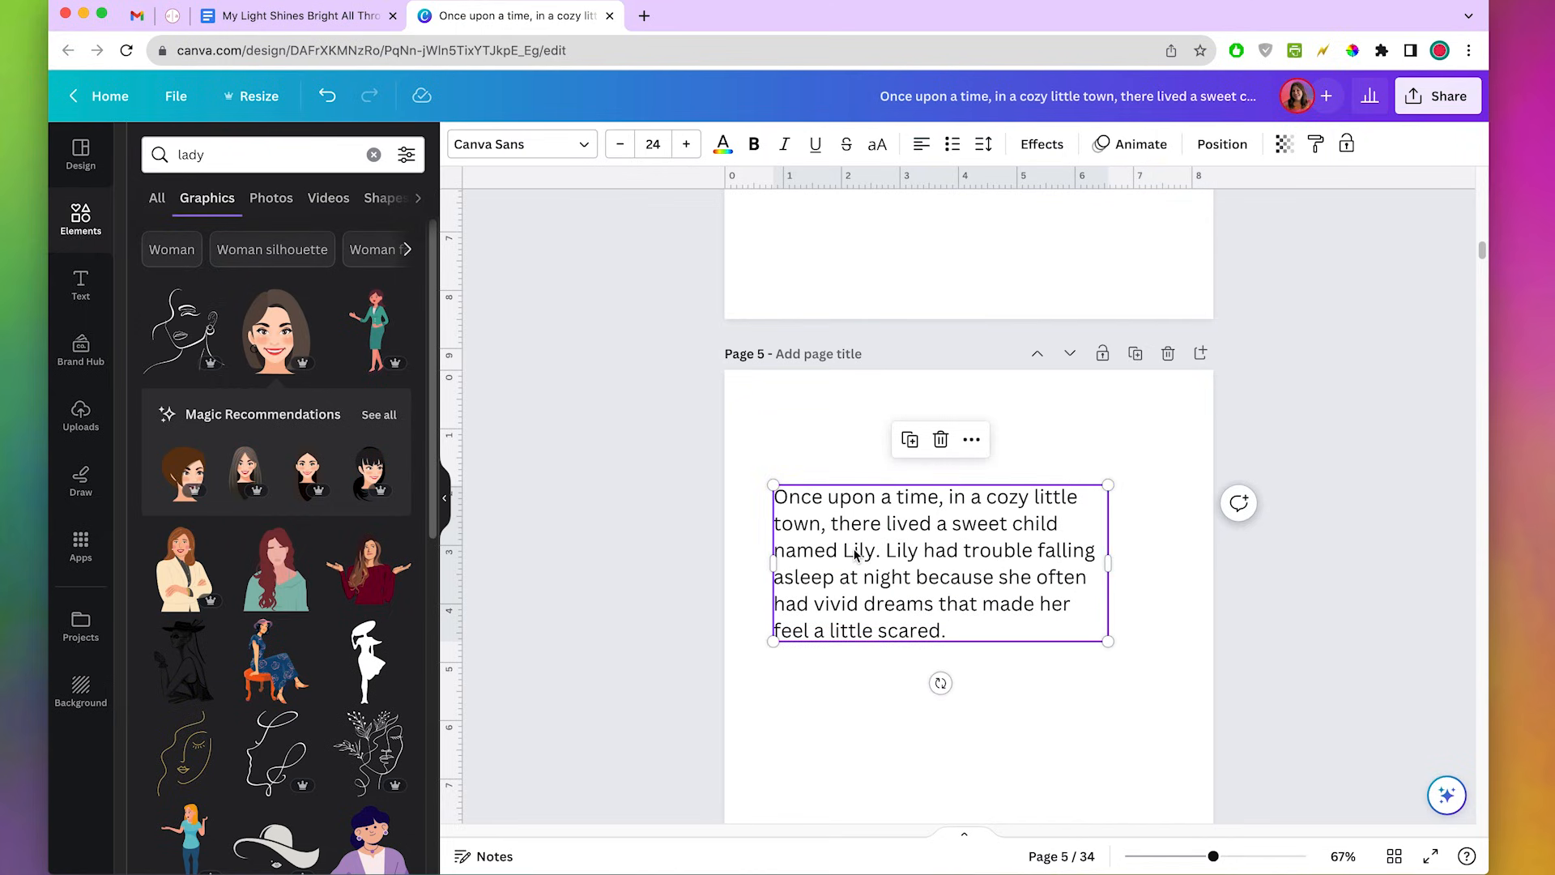
drag(836, 571, 843, 533)
scroll(1298, 599, down, 3)
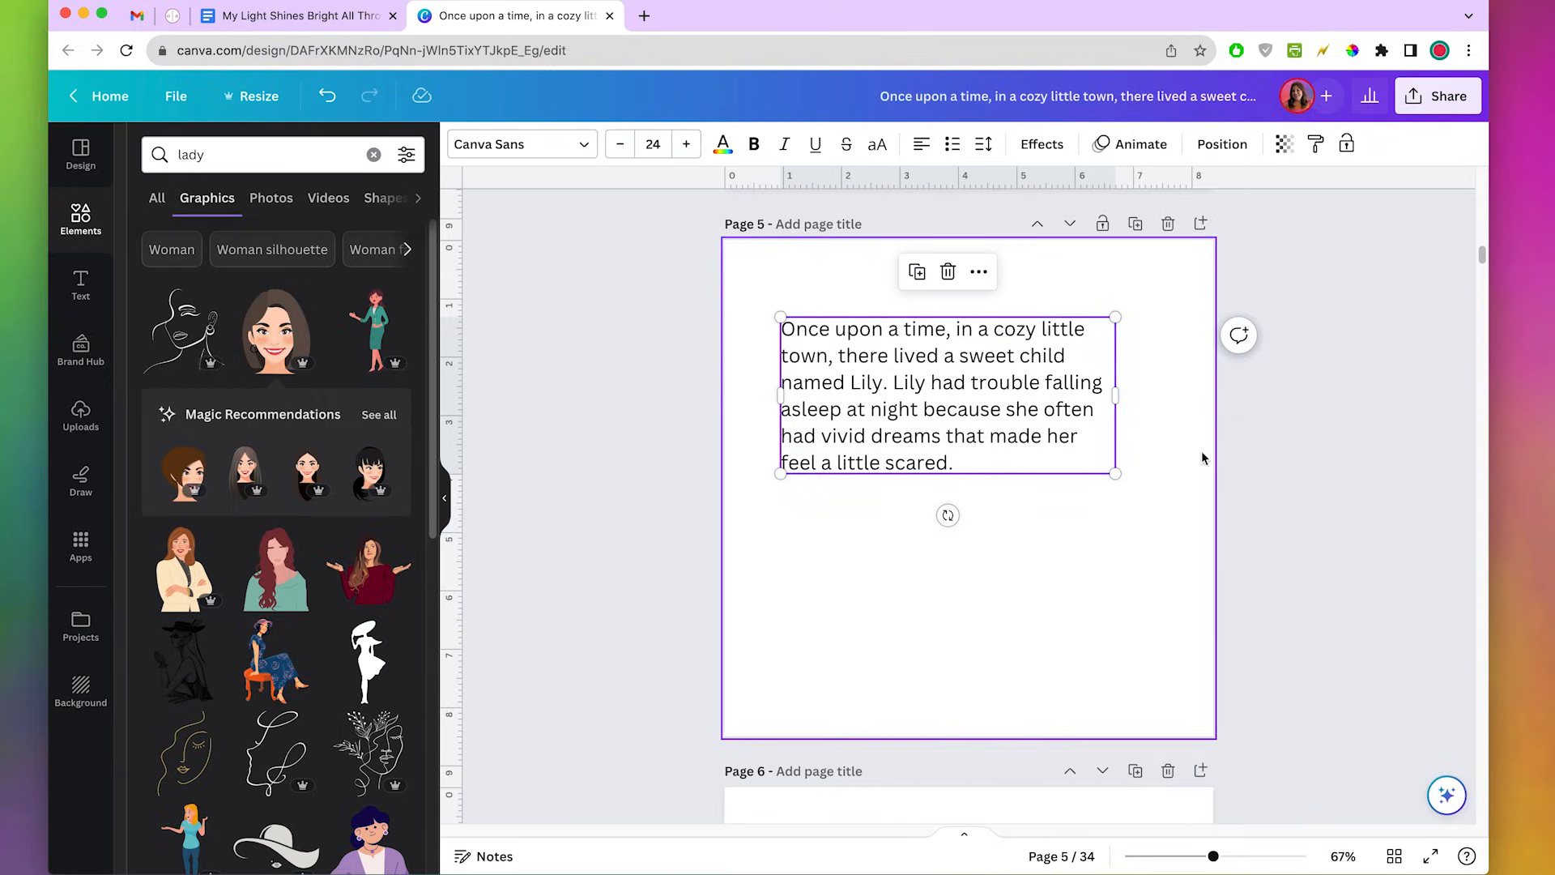
click(1104, 621)
Review the page 5 story text against the blank page 6 and the start of page 7.
scroll(1379, 653, down, 10)
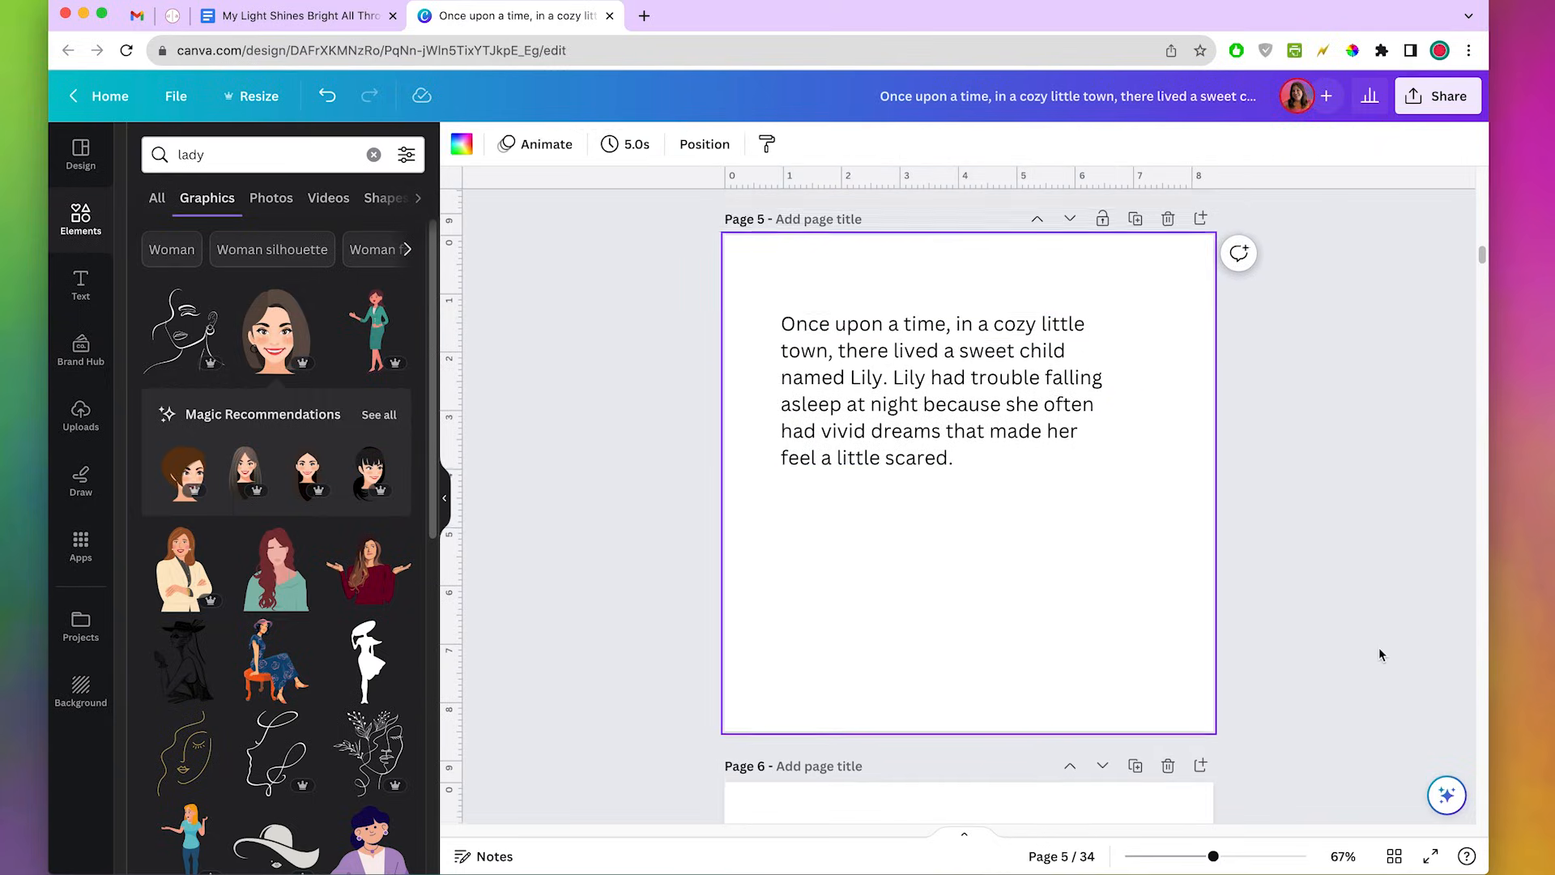
scroll(1005, 261, up, 3)
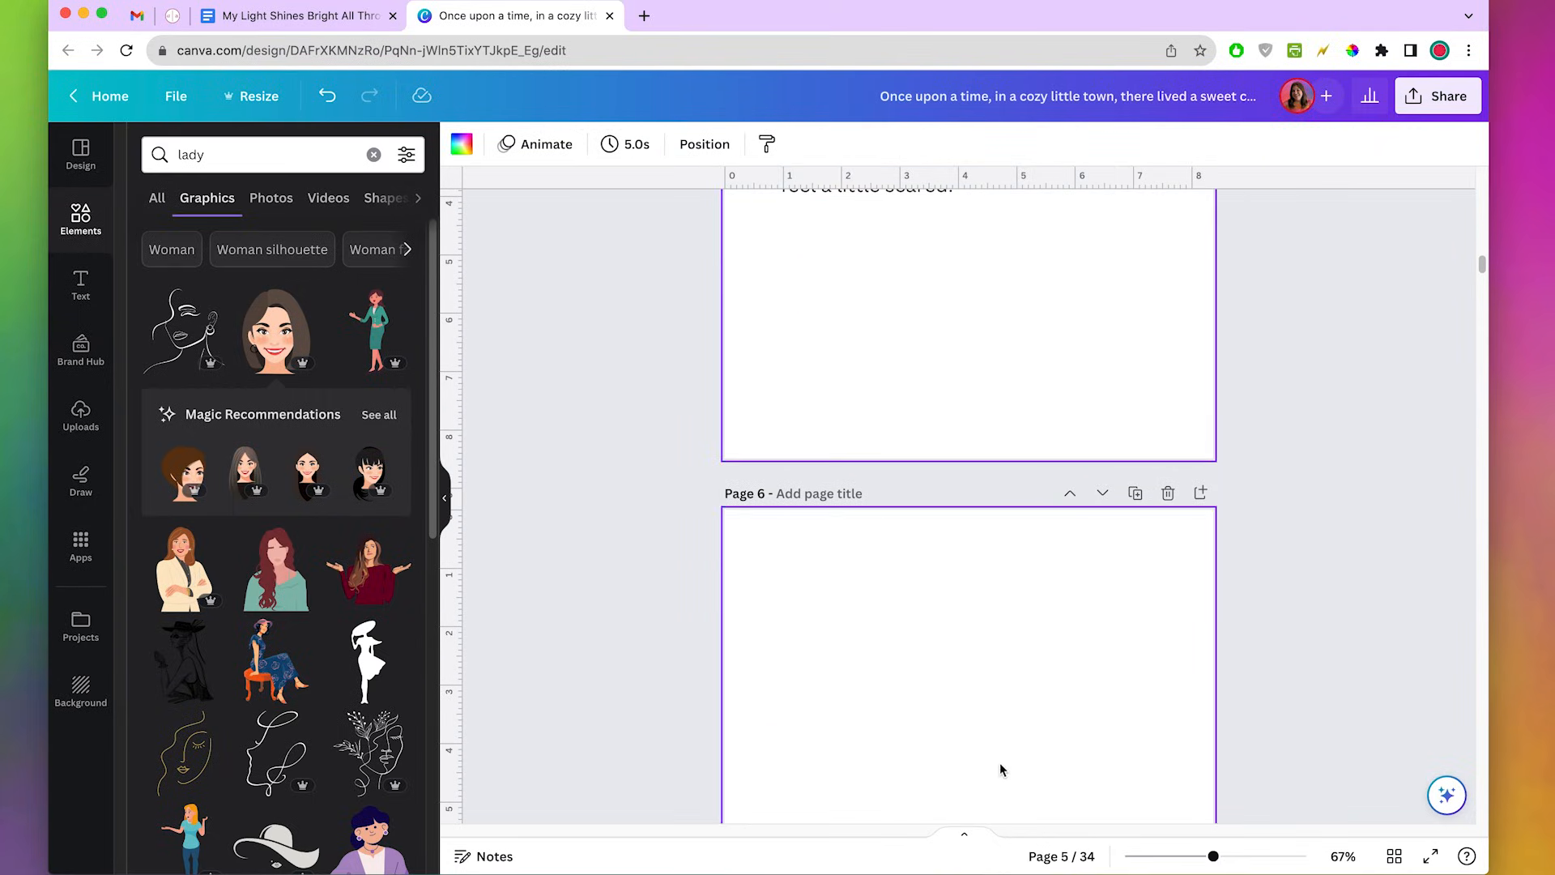
scroll(1010, 648, up, 7)
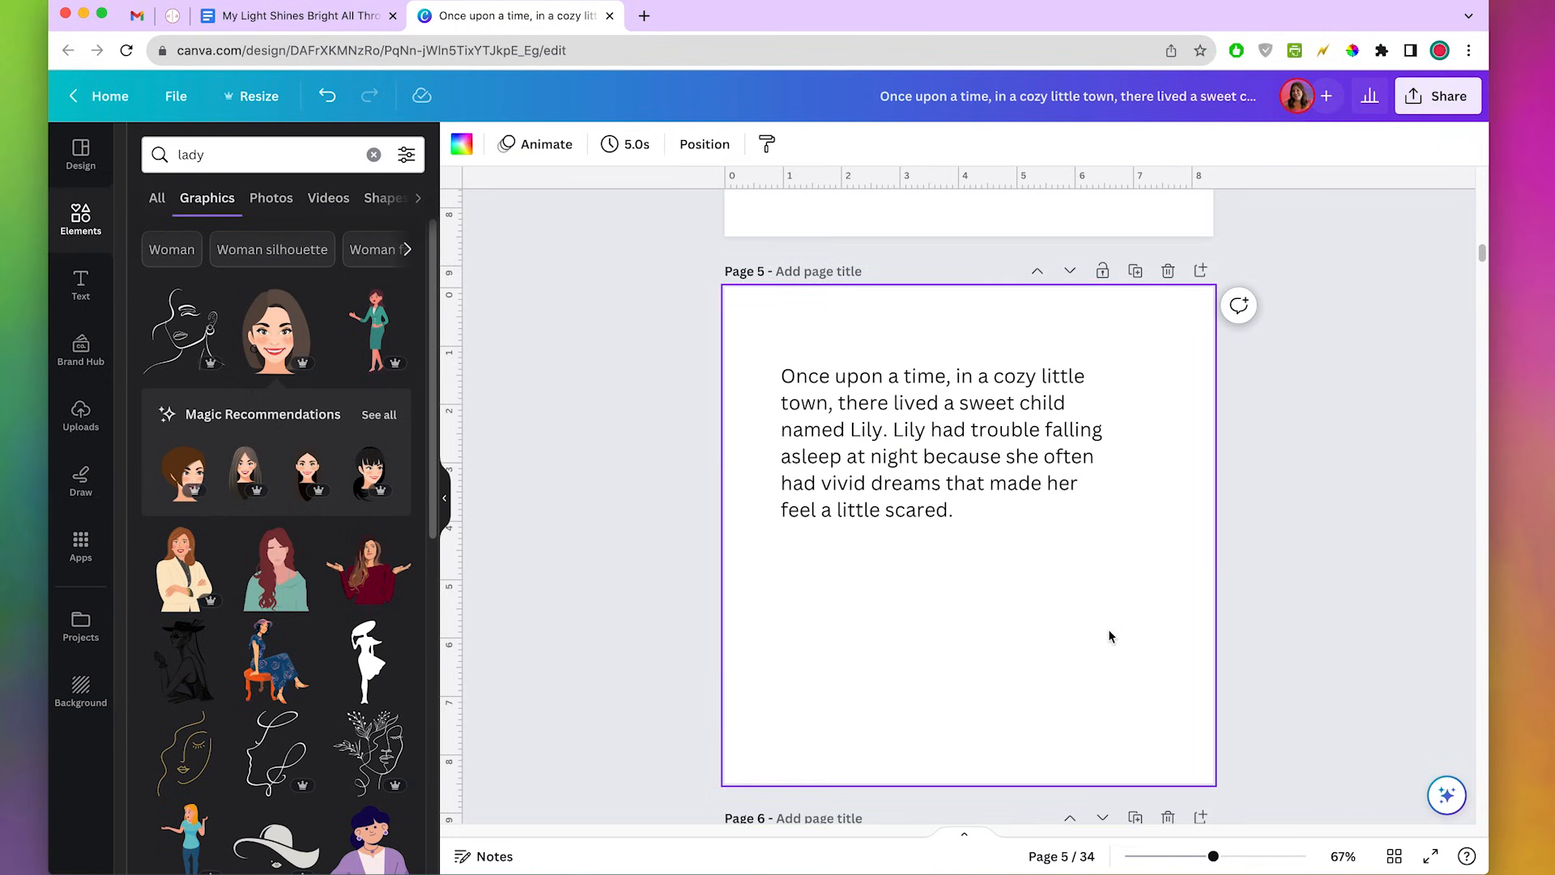
scroll(1129, 621, down, 10)
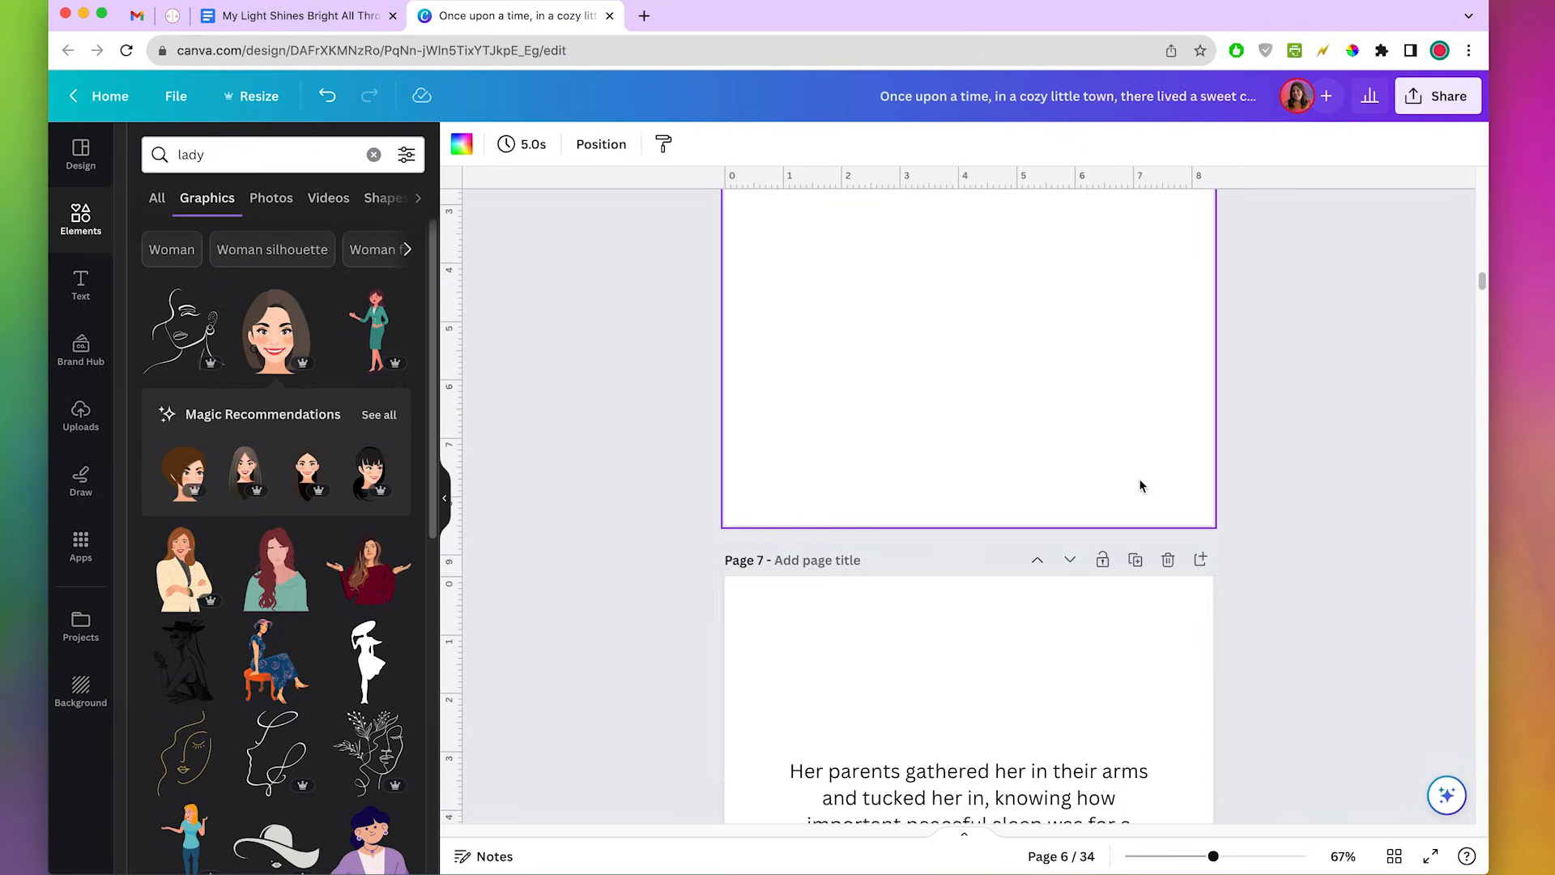
scroll(1053, 438, up, 3)
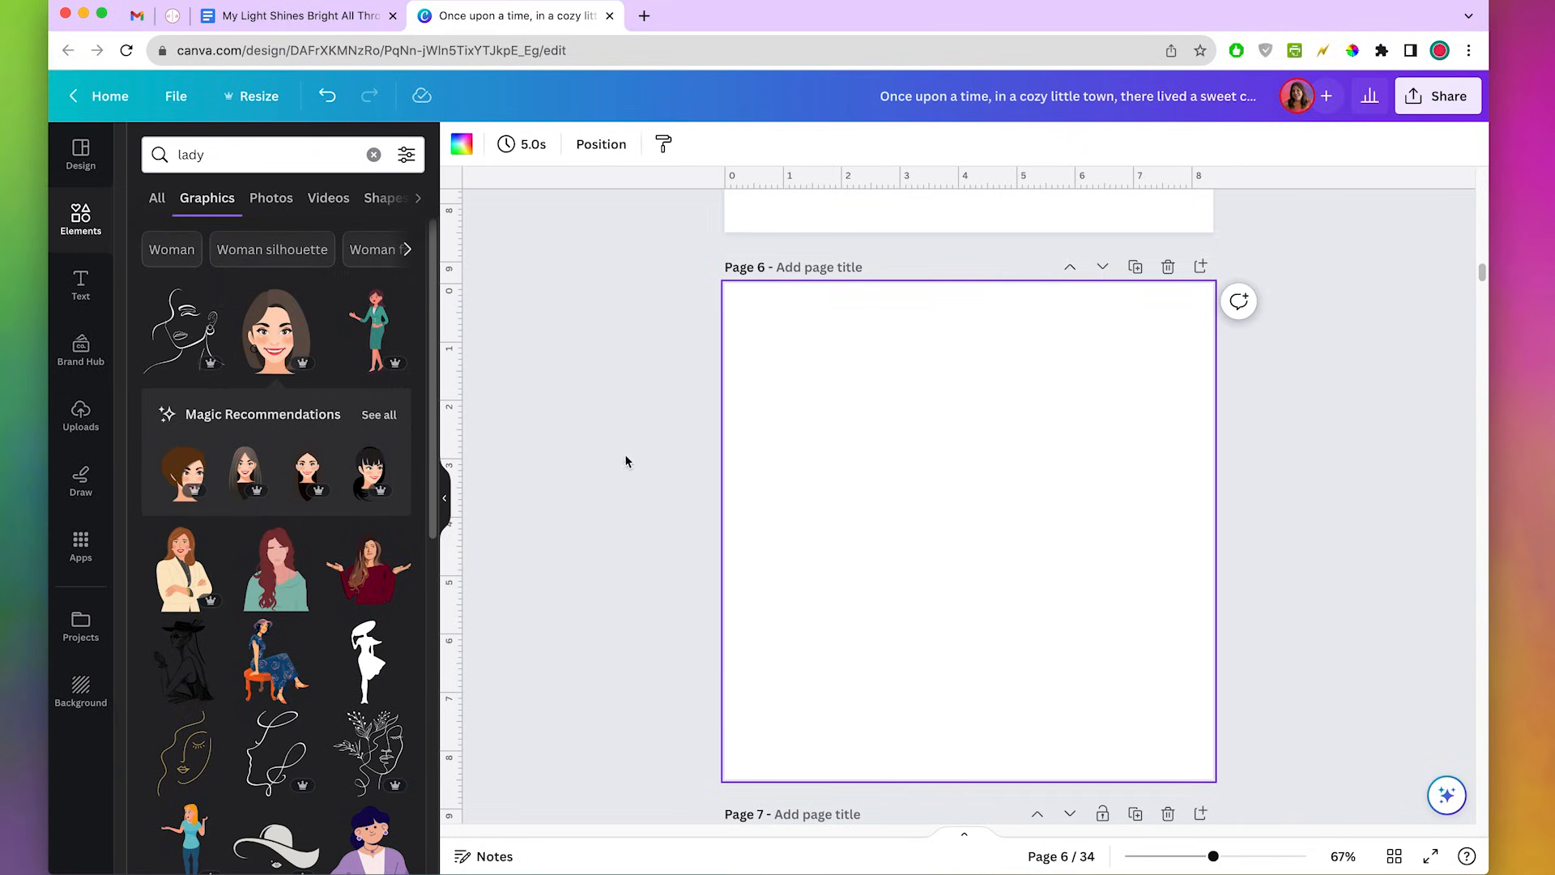
scroll(1068, 492, up, 5)
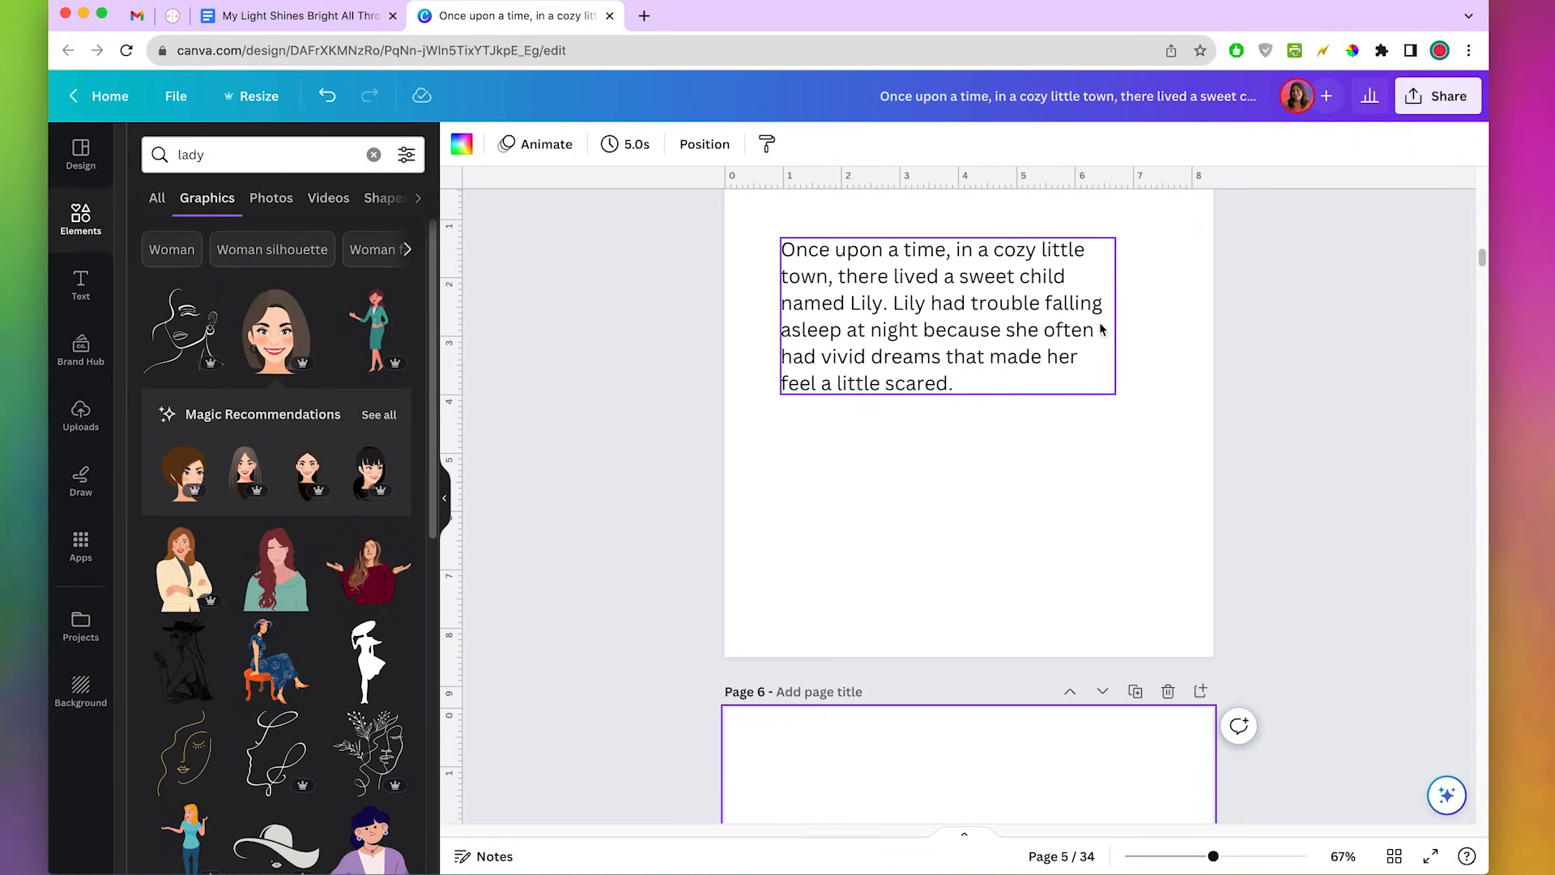
scroll(1132, 670, down, 5)
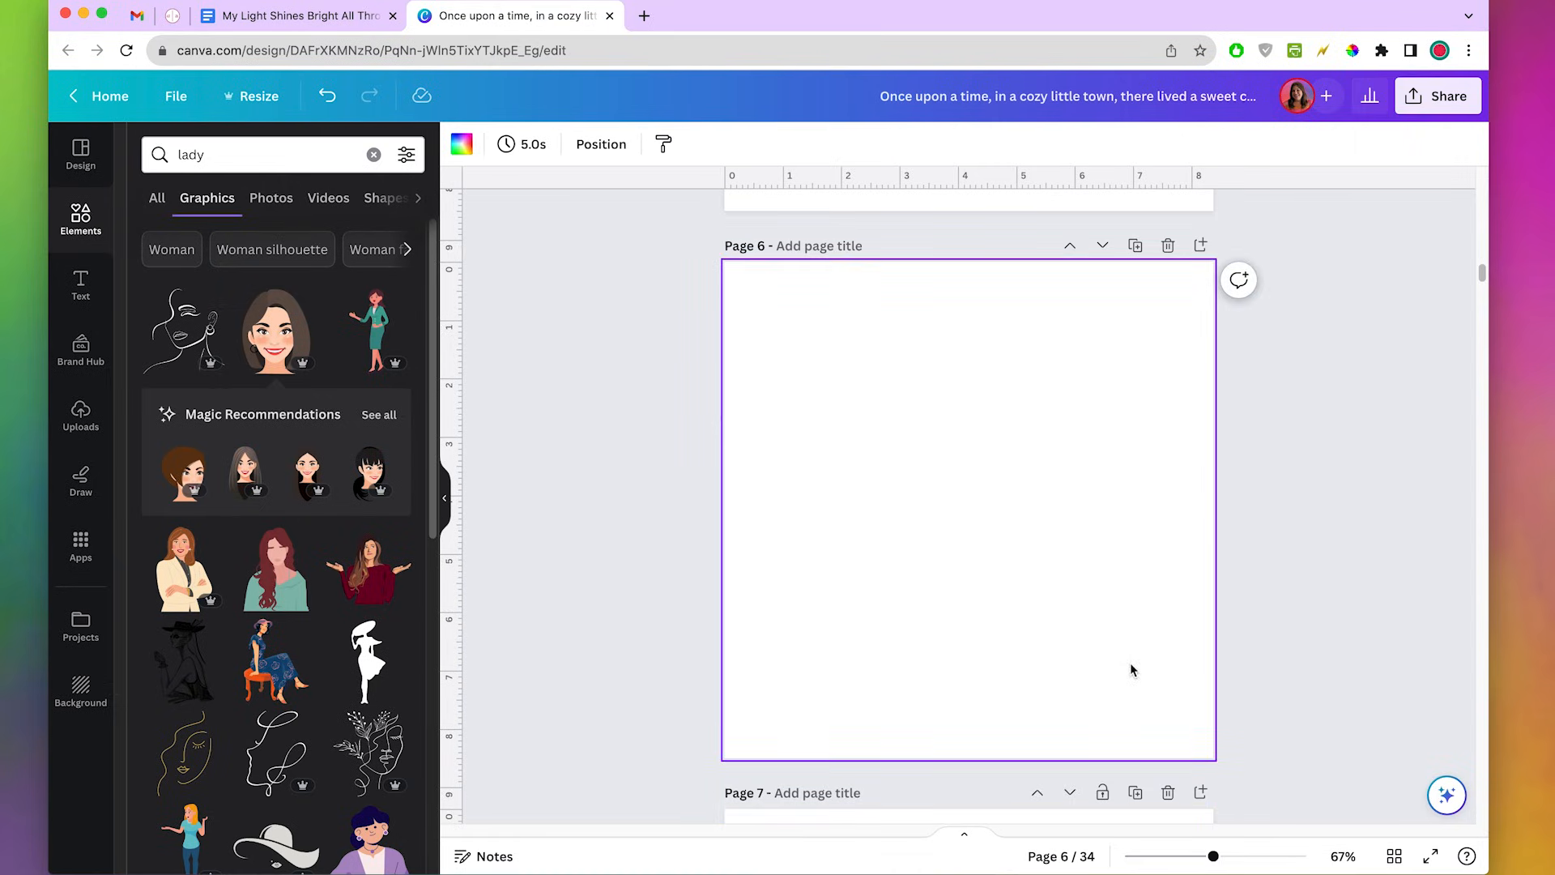
Search the graphics for "bedroom" to find a background scene for page 6.
double_click(182, 154)
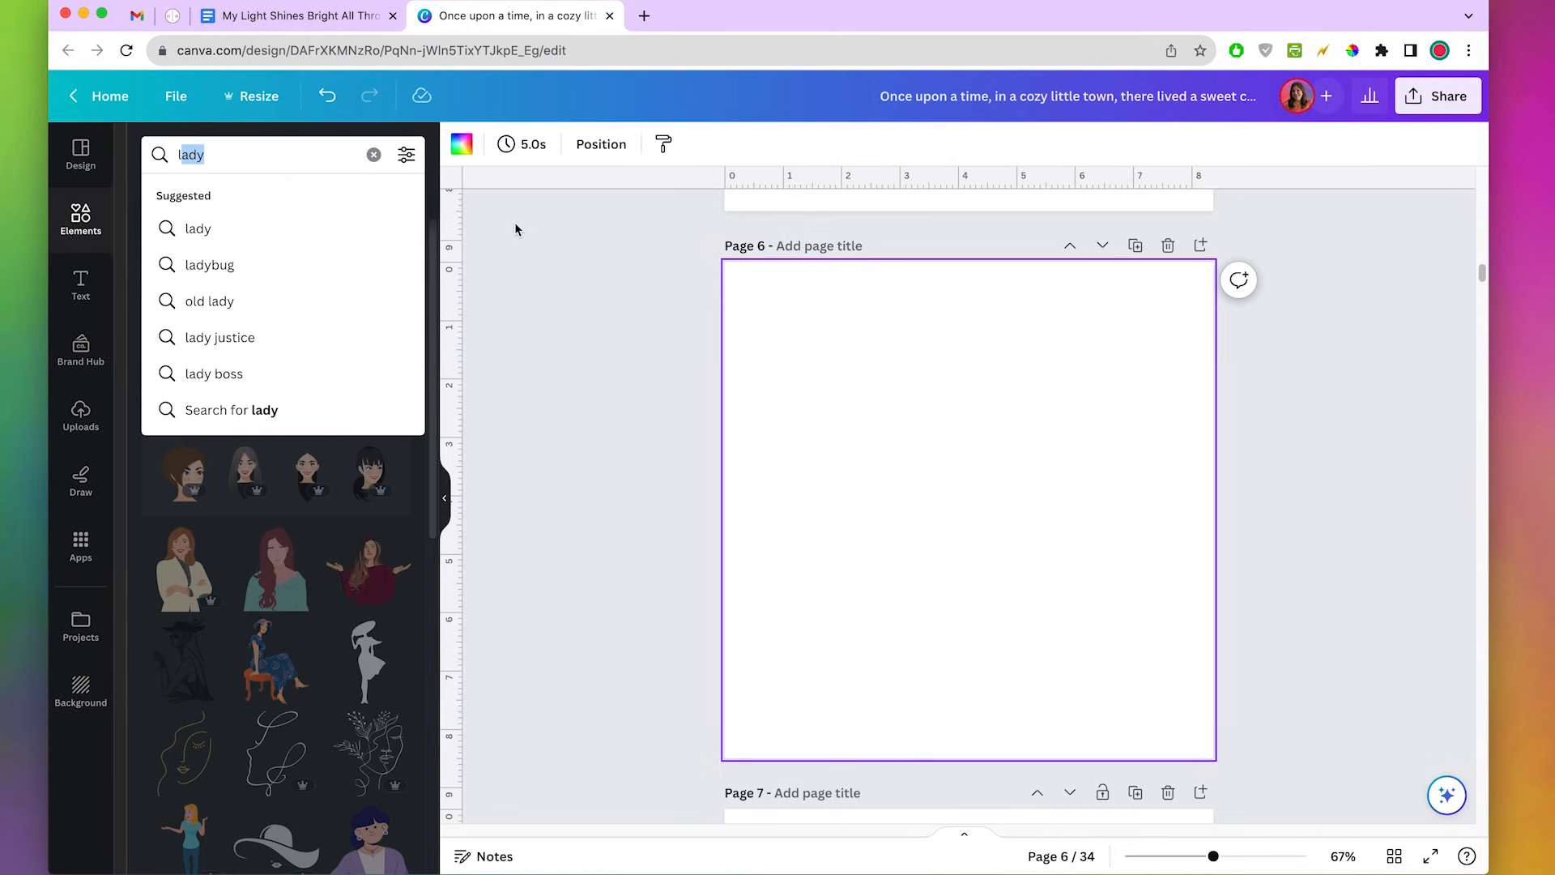
key(BackSpace)
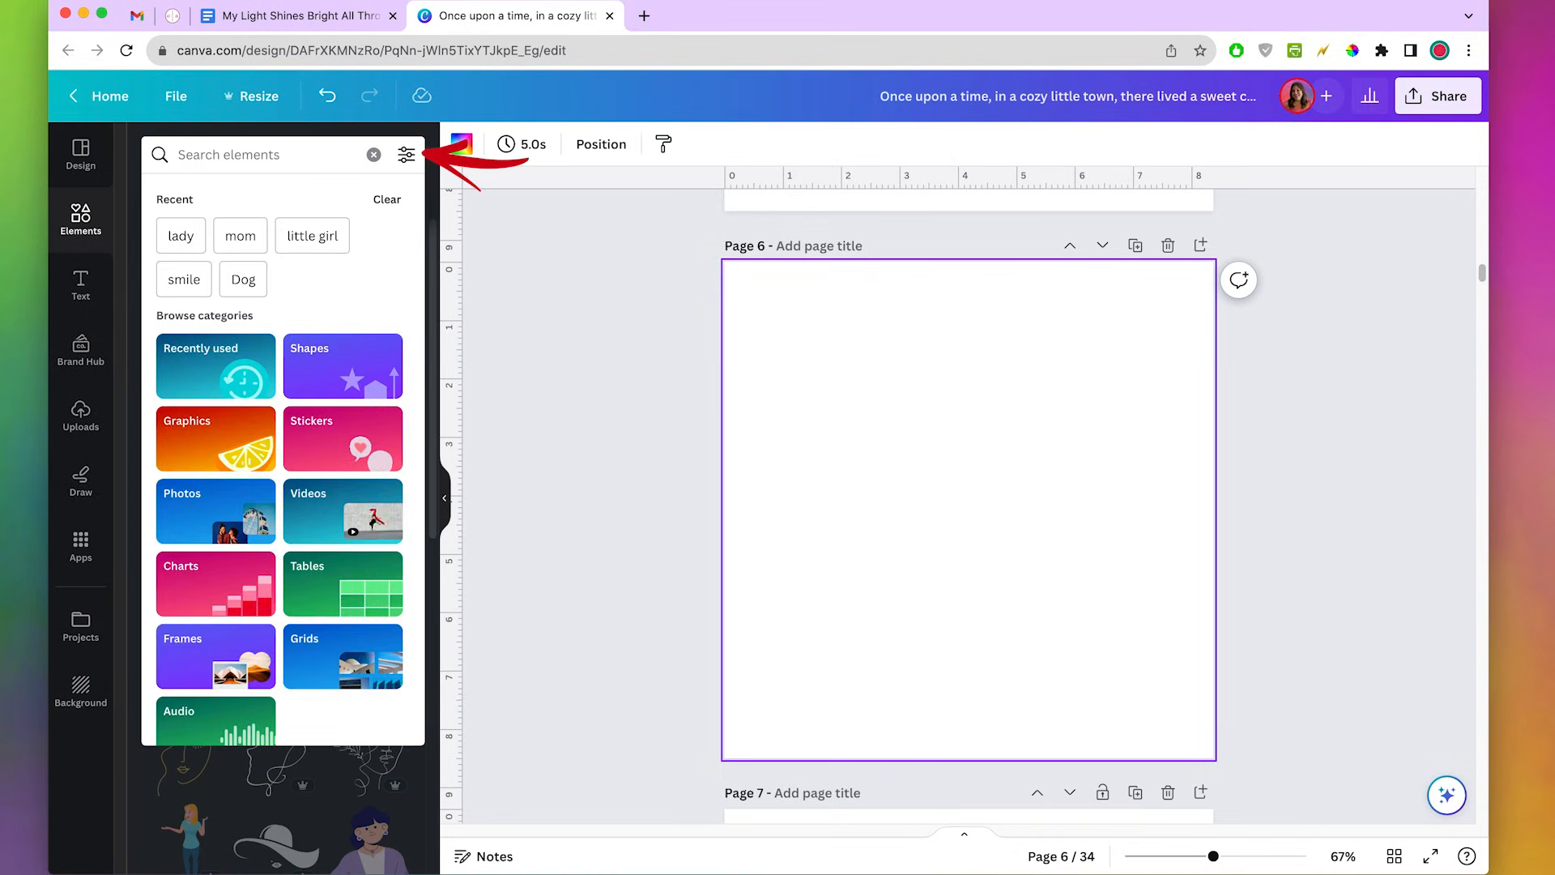
text(bedroom)
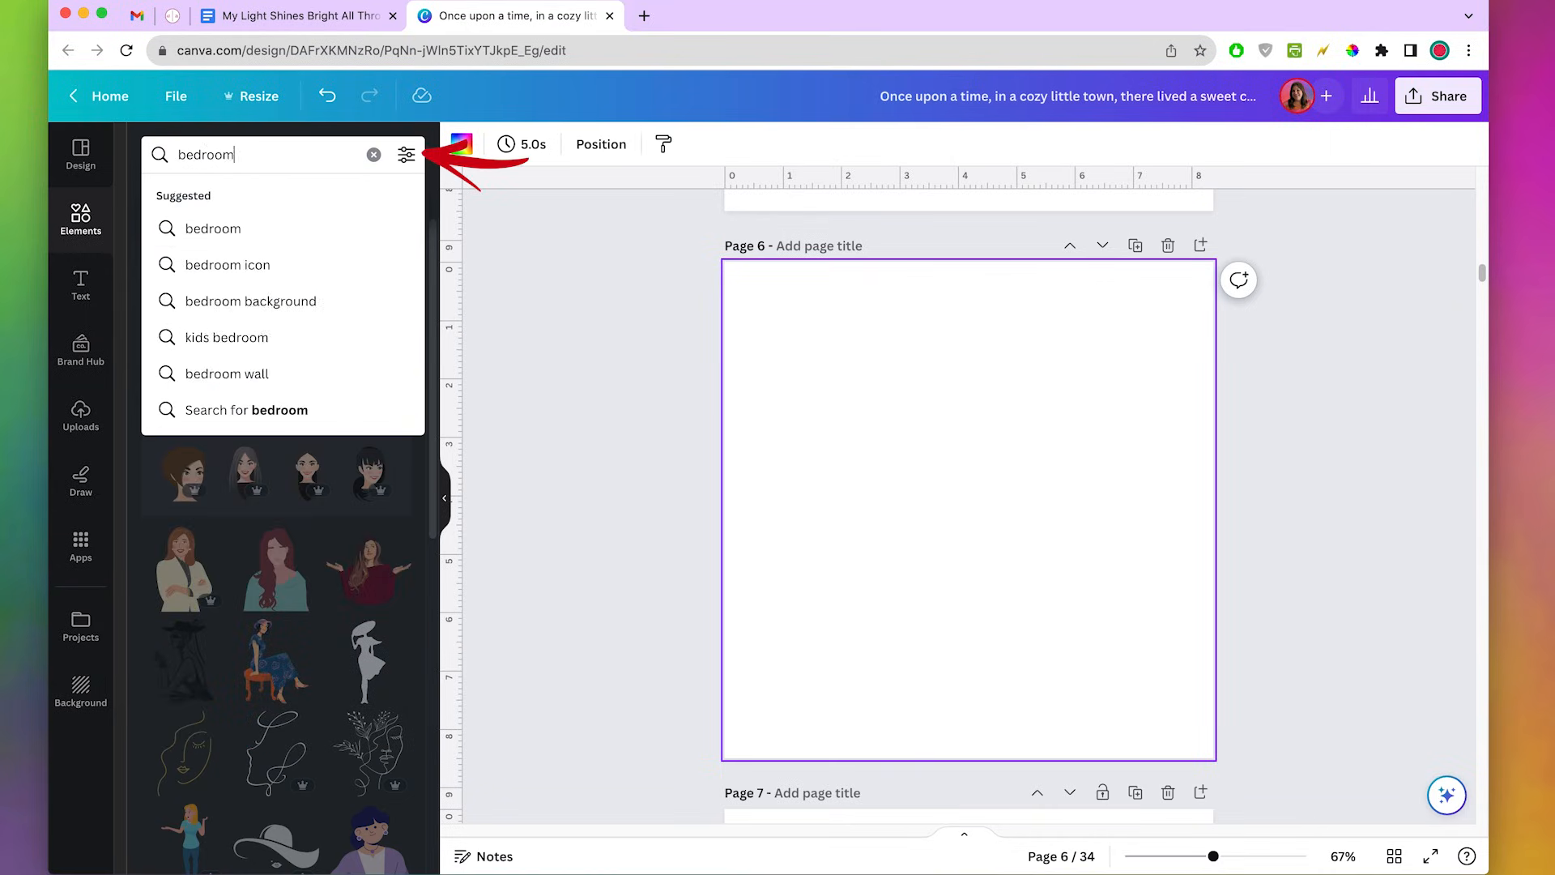
key(Return)
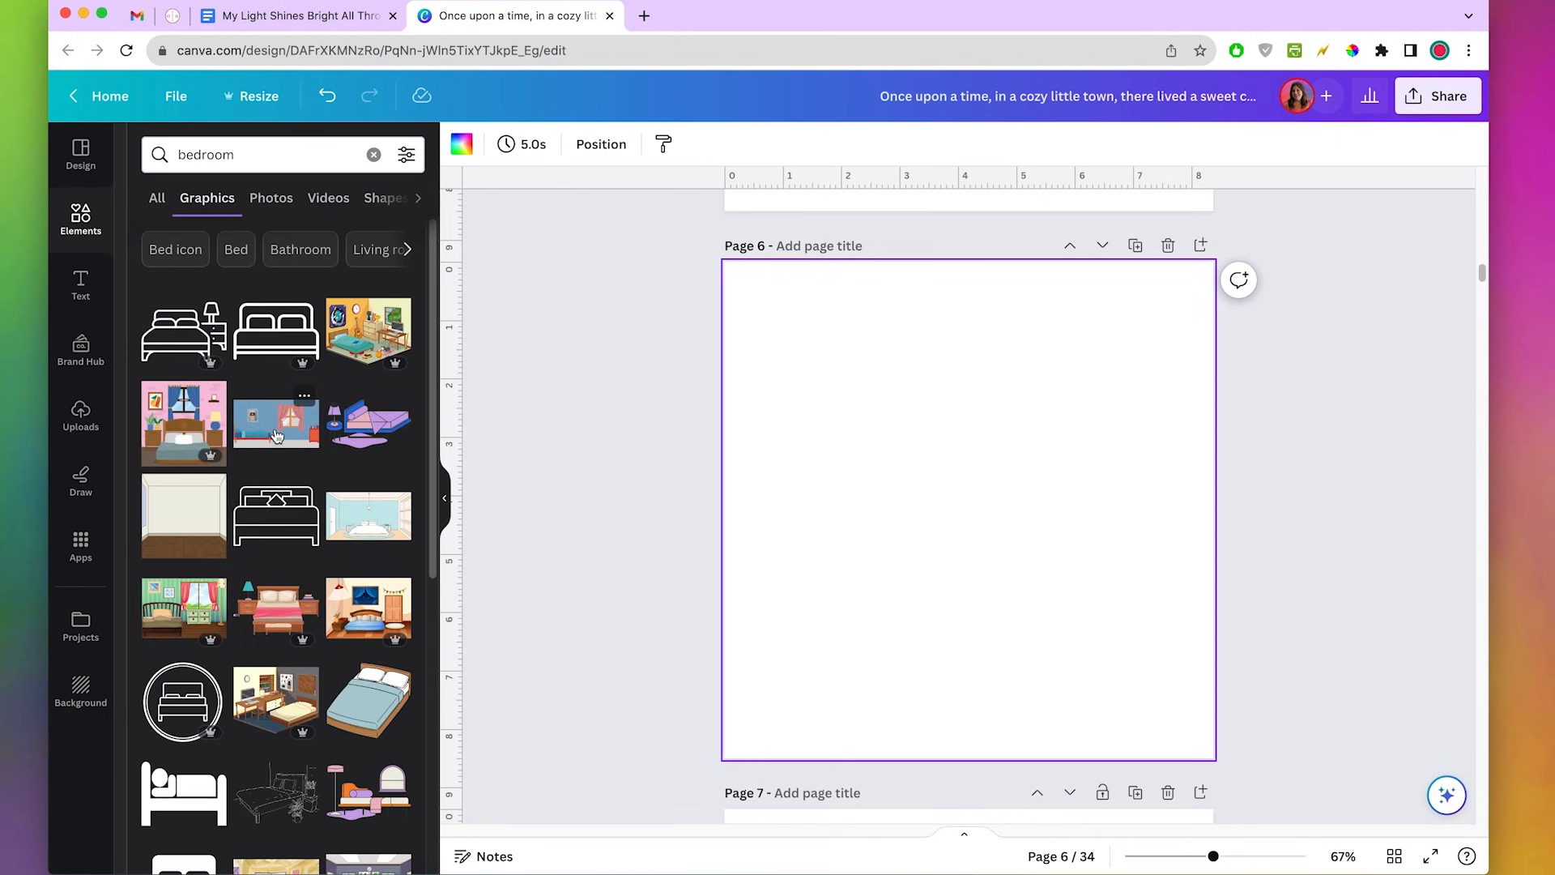
Try the blue bedroom scene with pink curtains on page 6, enlarged and aligned to the page's left edge, and delete it.
click(276, 436)
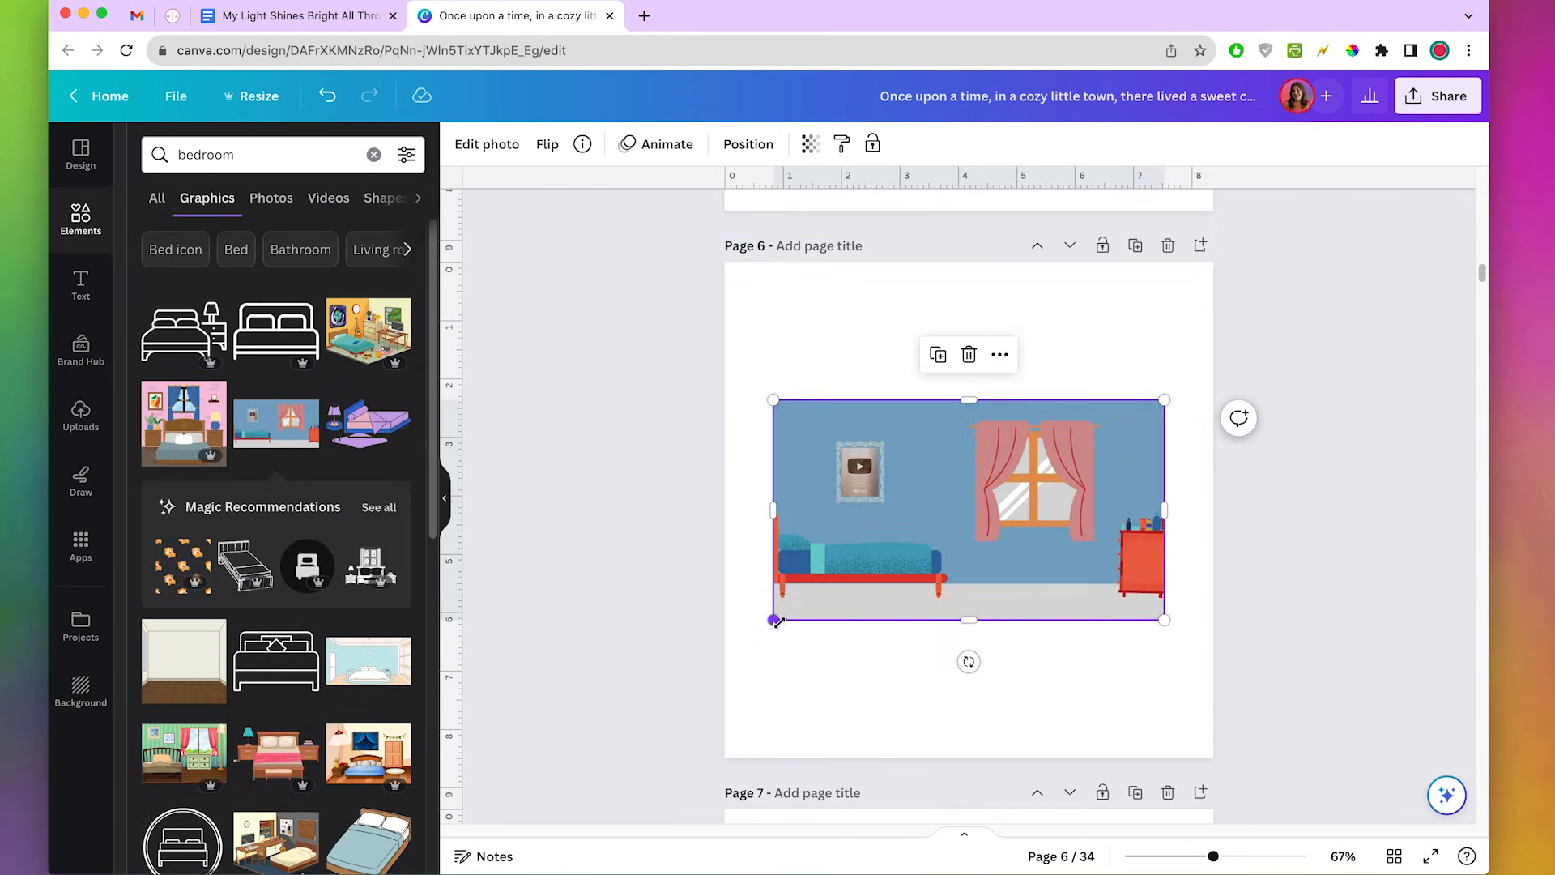
drag(773, 621, 639, 695)
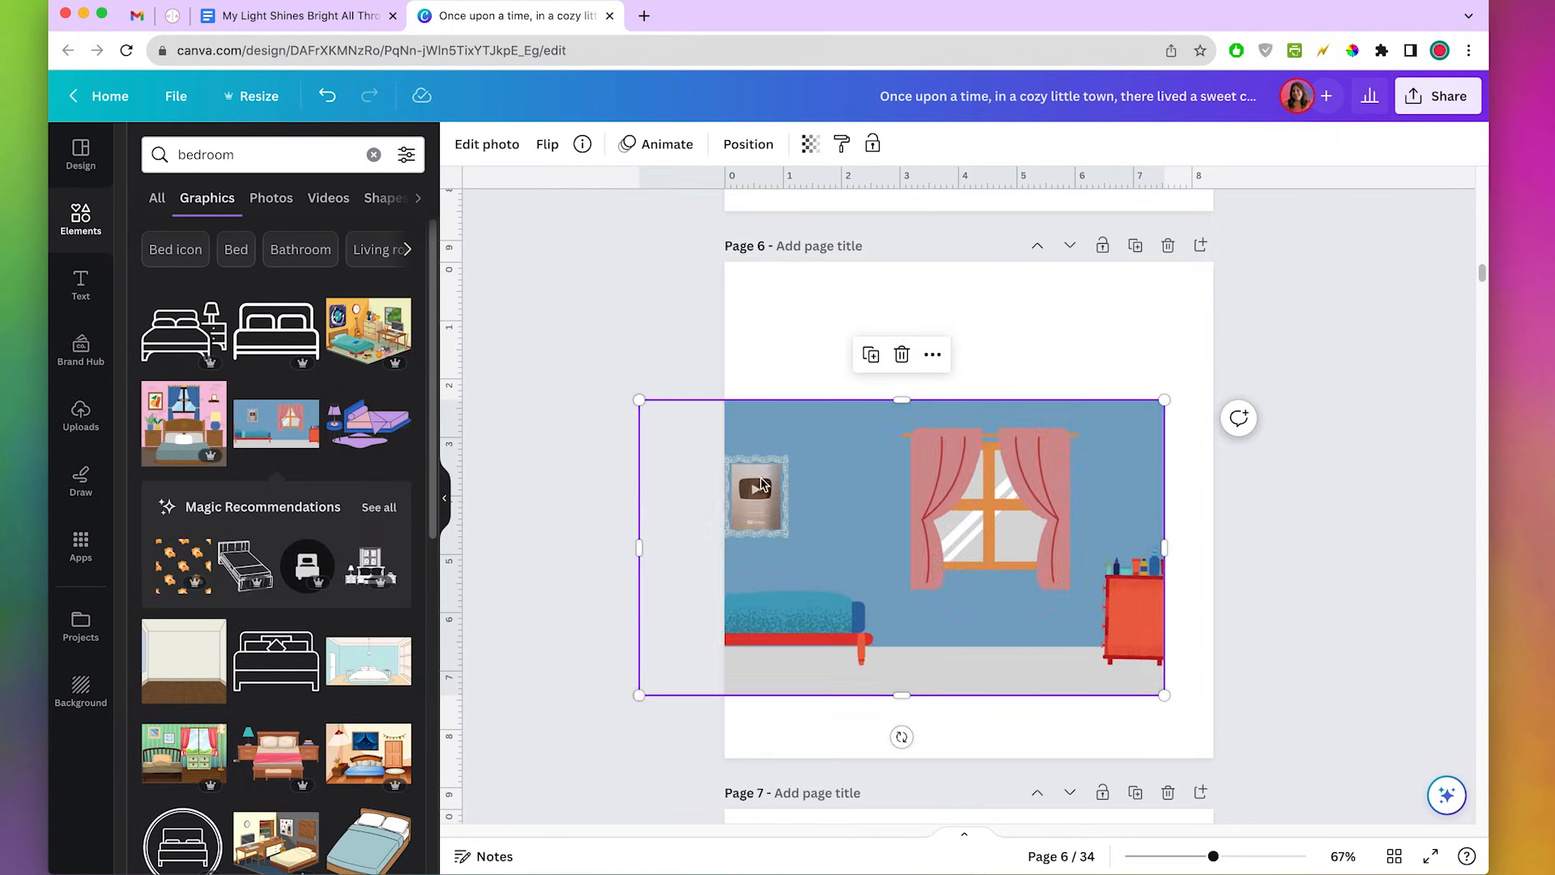
drag(945, 533, 998, 539)
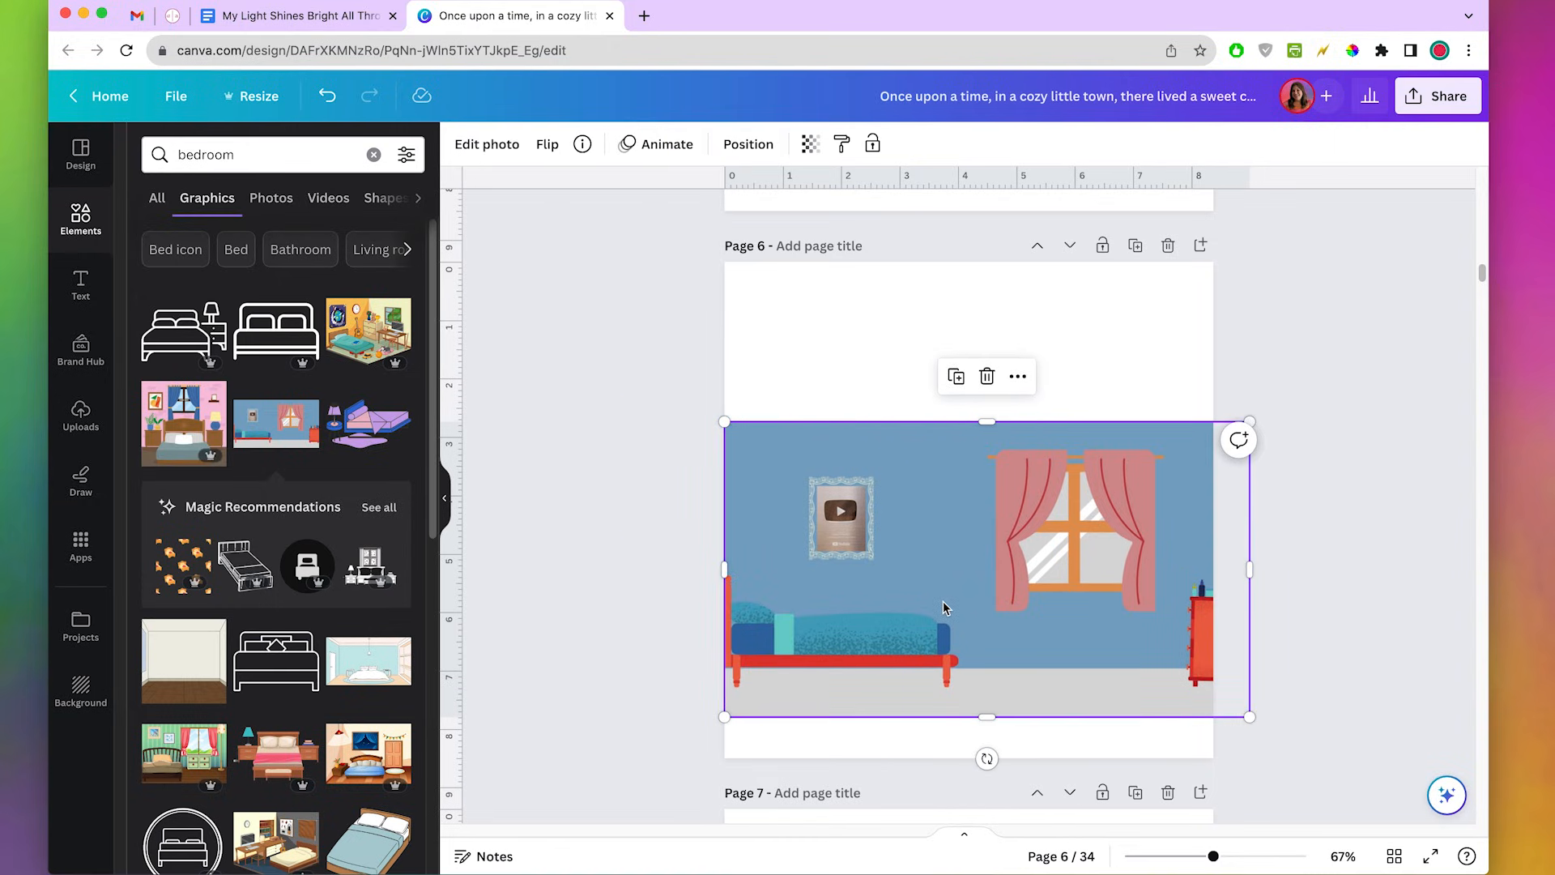
key(Delete)
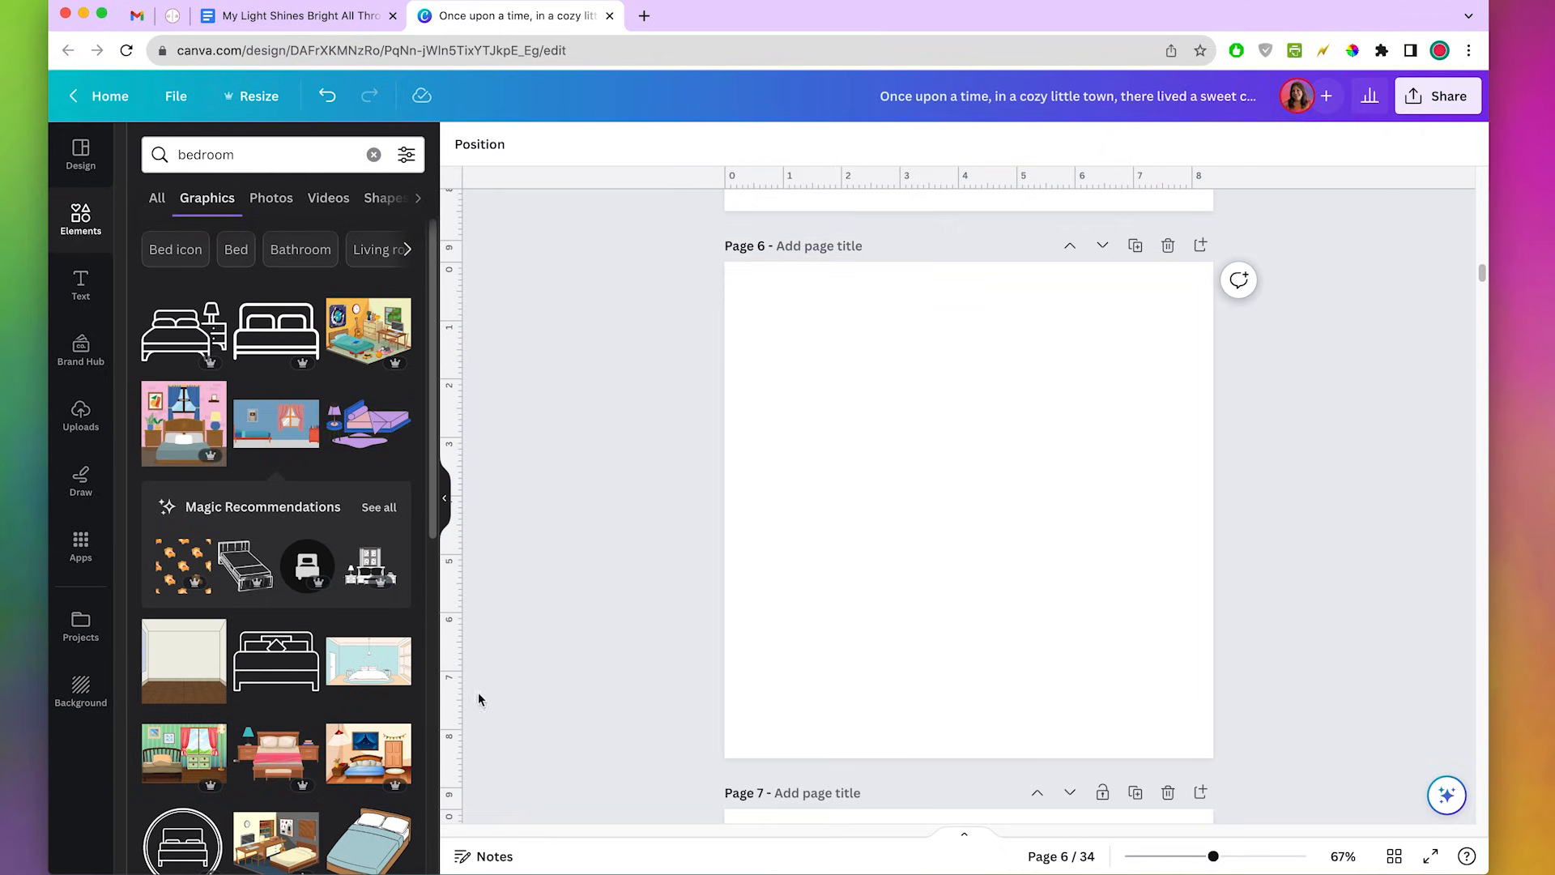
Add the empty room graphic with the brown wooden floor to page 6 and enlarge it to cover the whole page.
scroll(316, 695, down, 3)
click(183, 471)
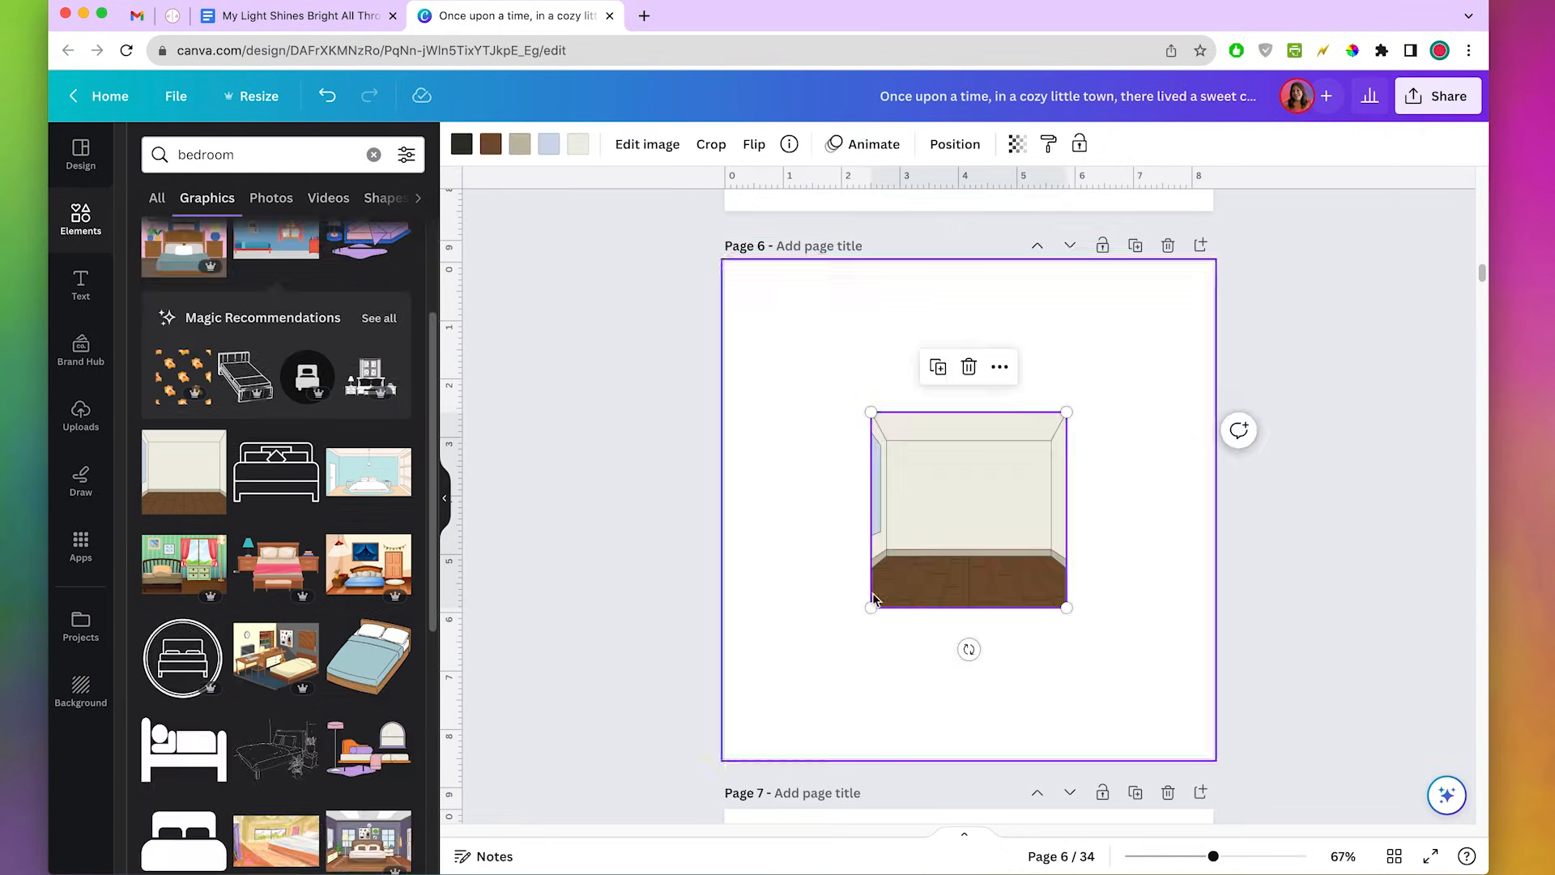
drag(872, 609, 735, 798)
drag(1066, 413, 1225, 252)
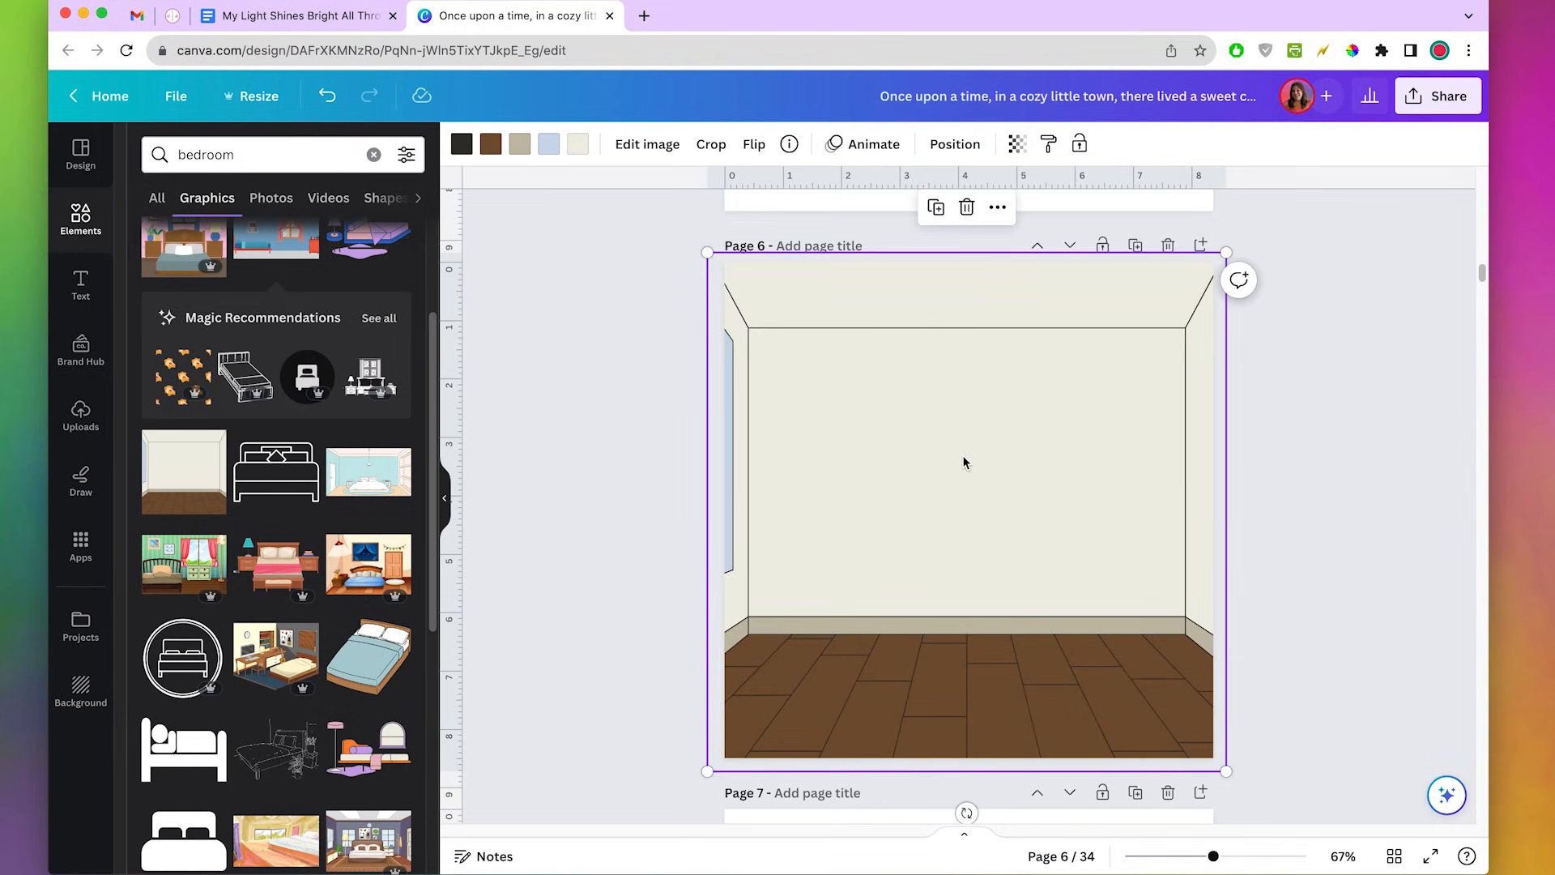
Copy the crying girl in blue overalls from page 1 onto page 6 and place her in the lower middle.
scroll(1337, 622, up, 20)
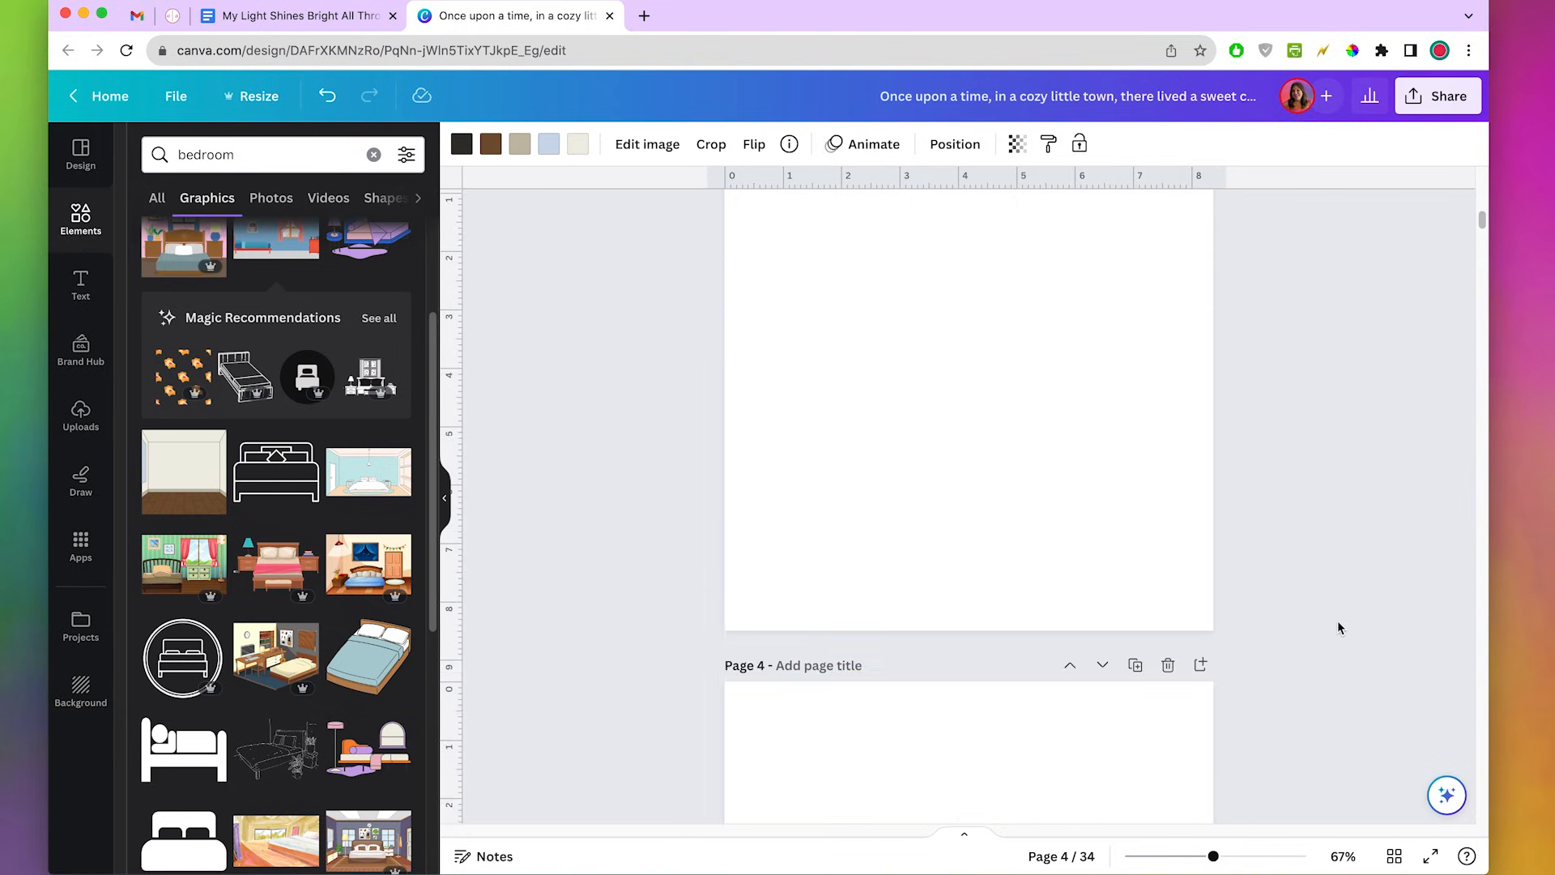
scroll(1339, 621, up, 10)
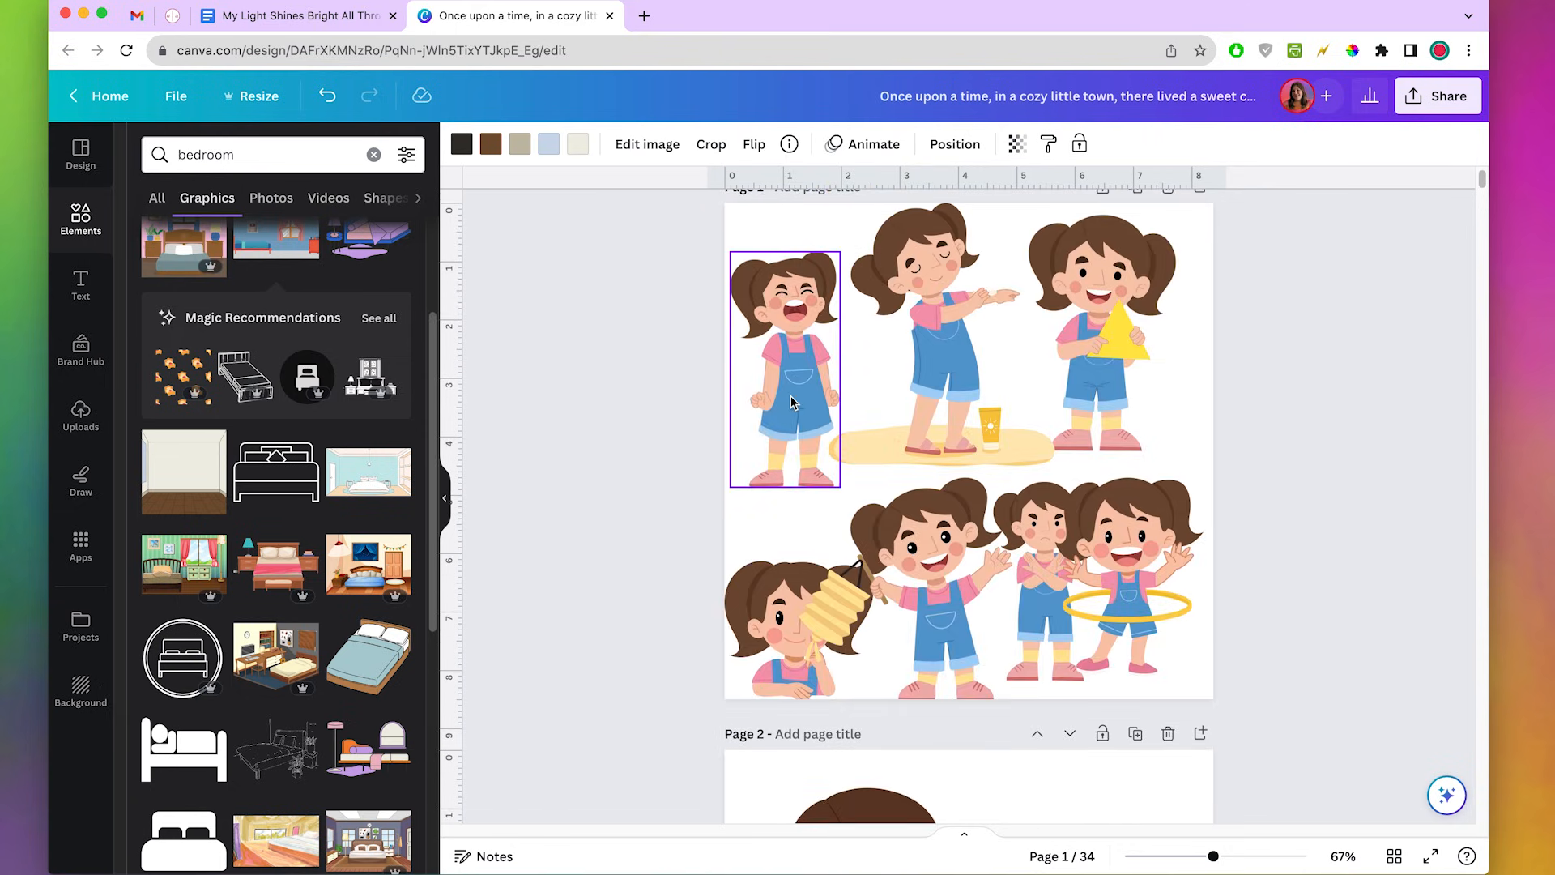
click(792, 403)
scroll(1056, 504, down, 20)
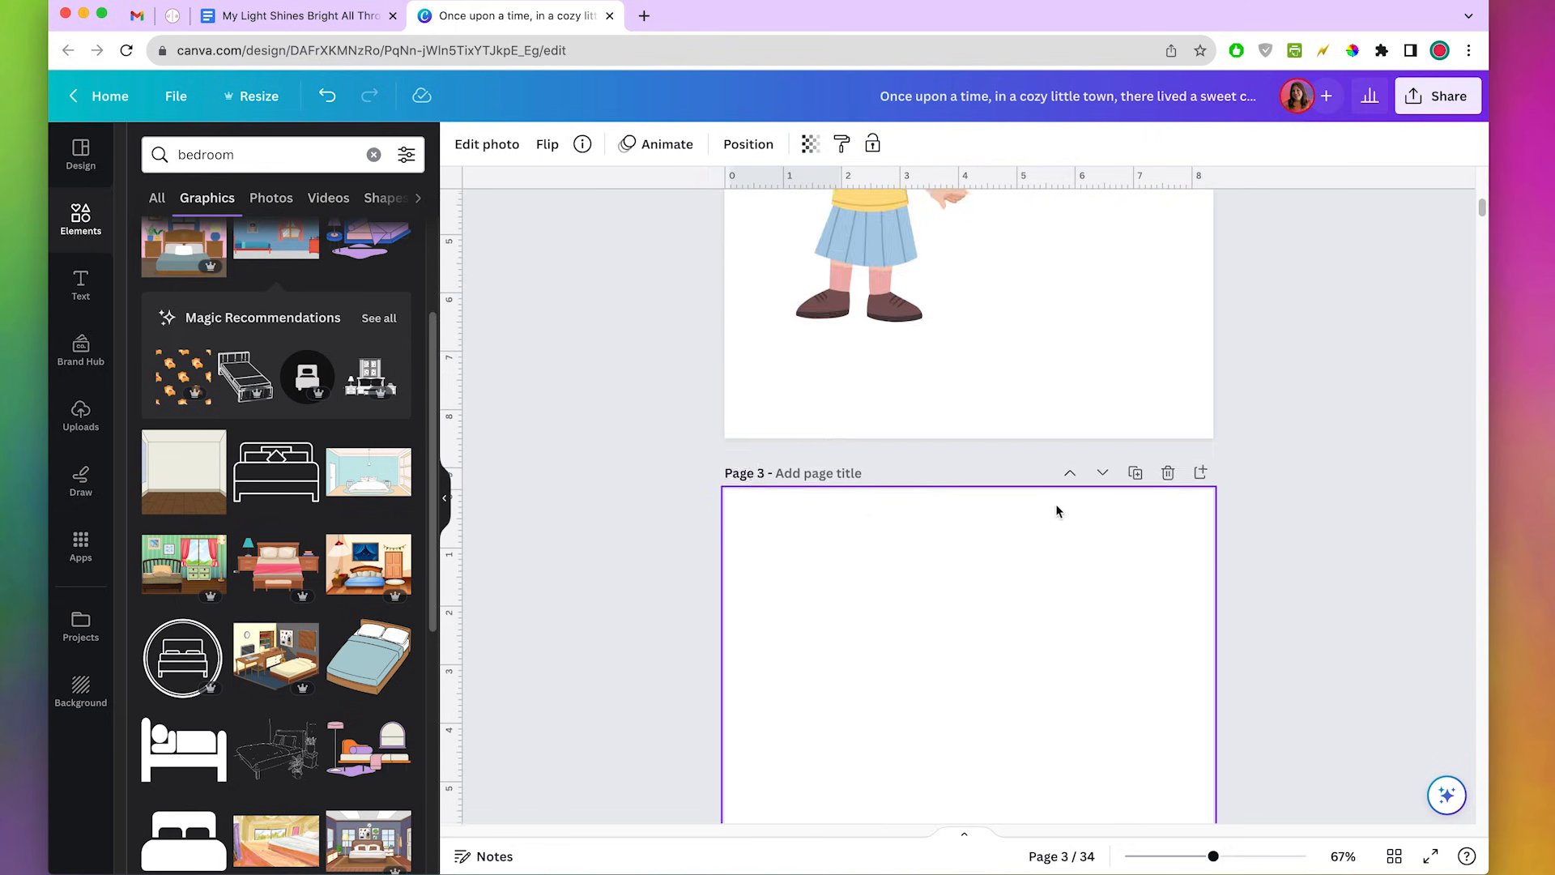
scroll(1056, 509, down, 10)
key(ctrl+v)
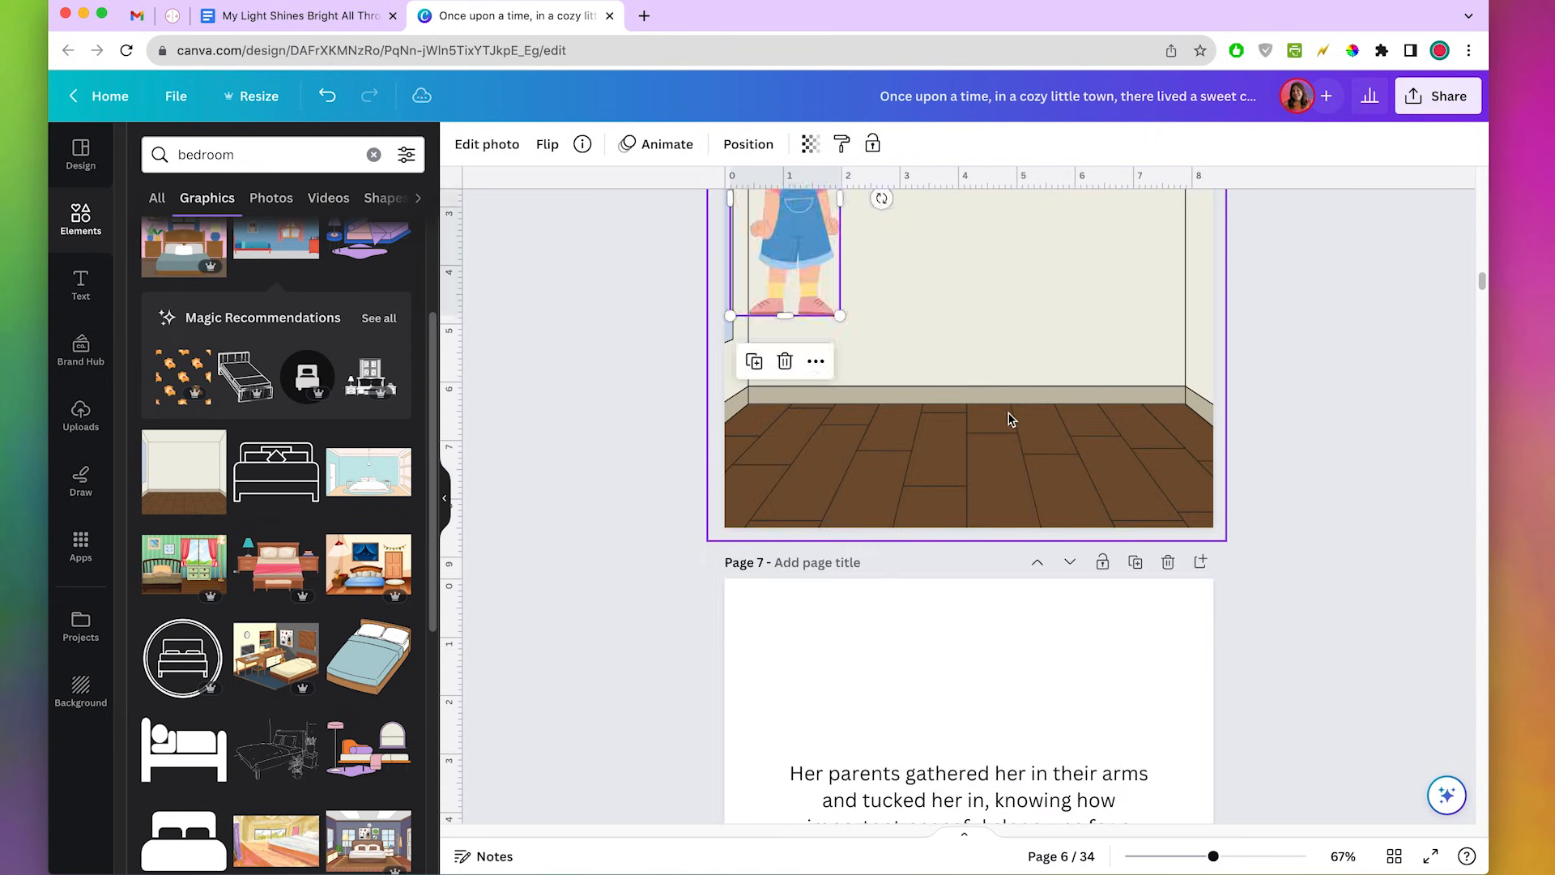
scroll(840, 365, up, 3)
drag(803, 497, 1000, 646)
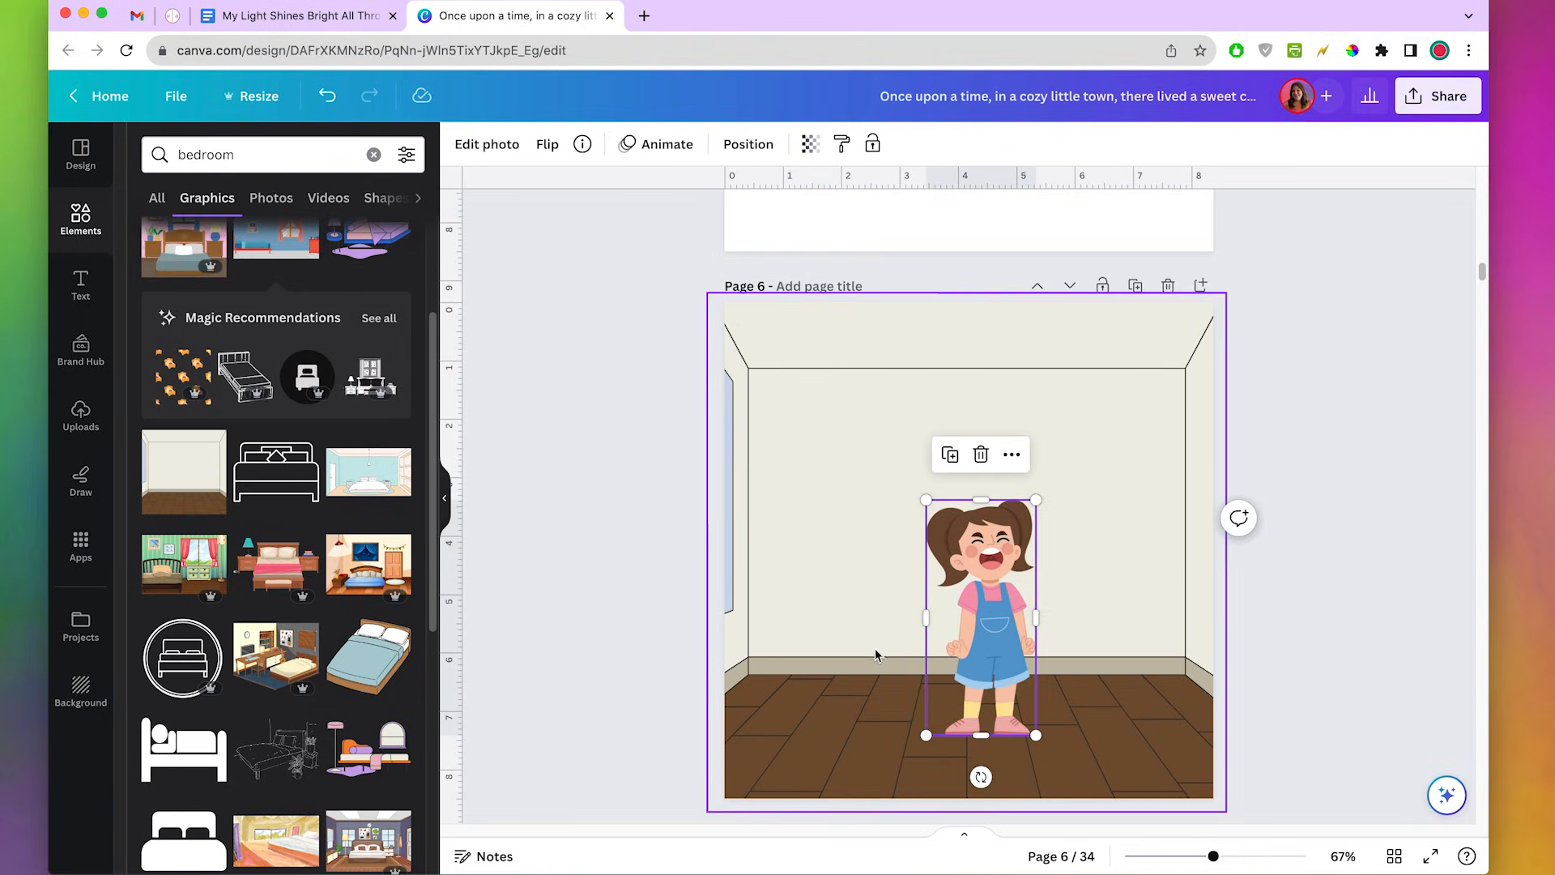
Delete the empty room background from page 6 and look through more bedroom graphics.
click(824, 603)
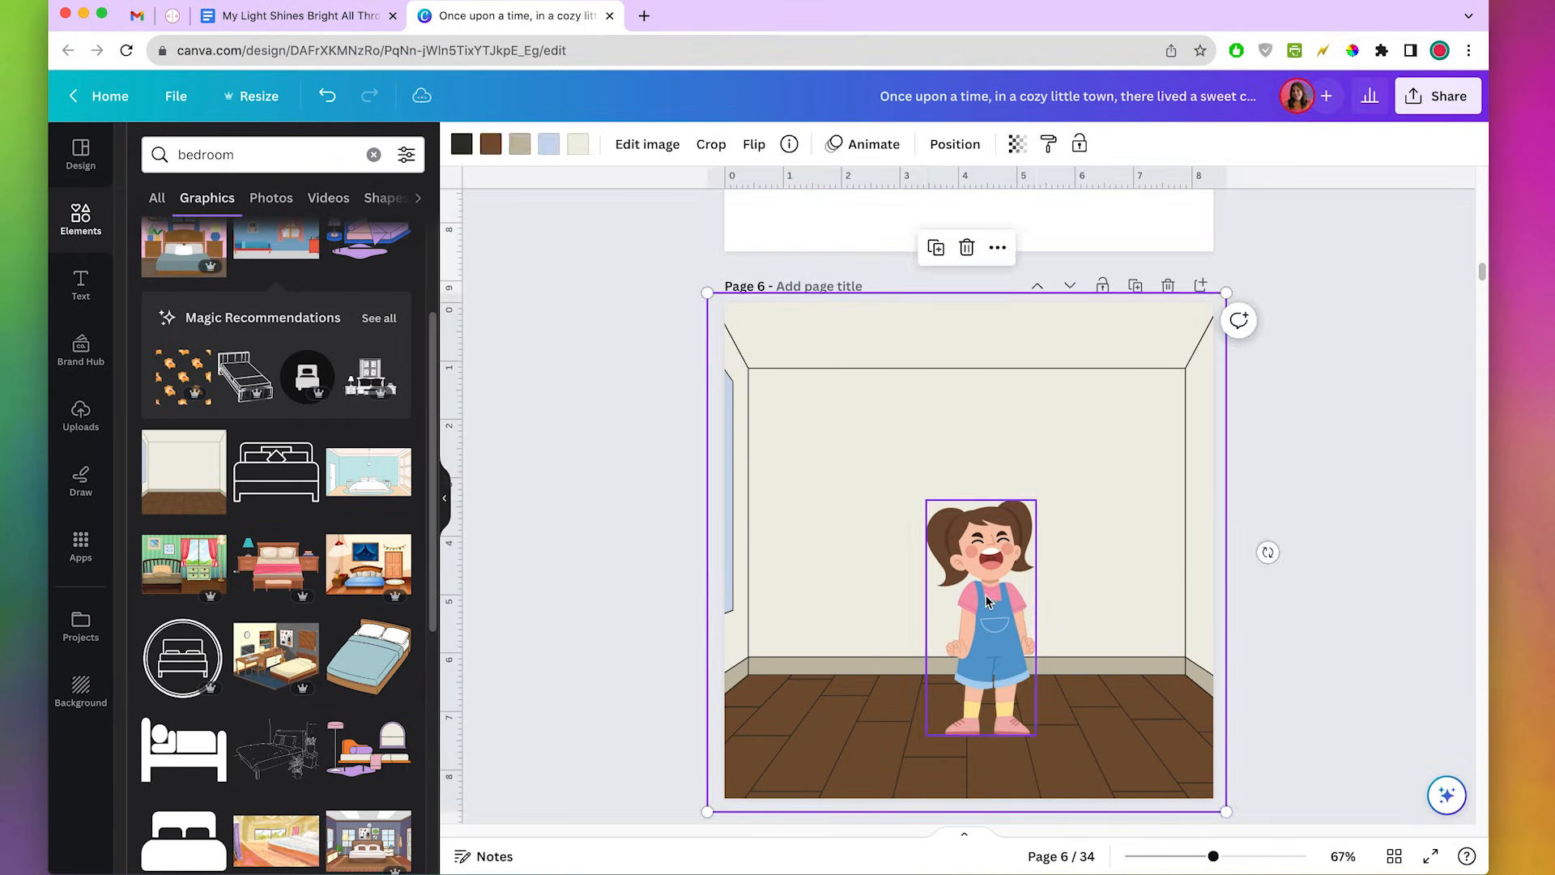
key(Delete)
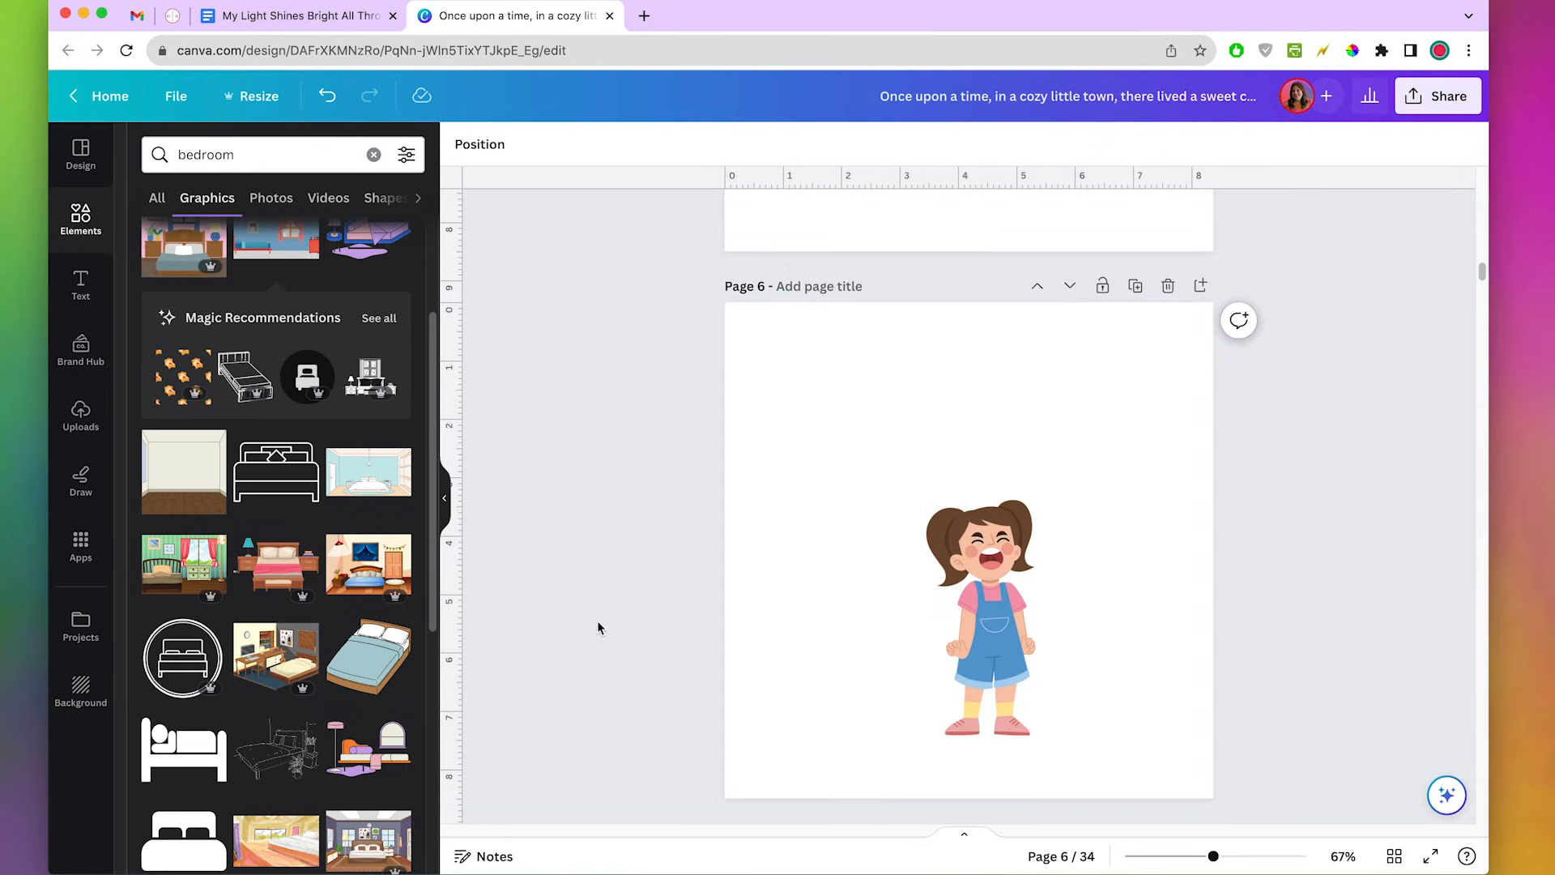
scroll(345, 609, down, 10)
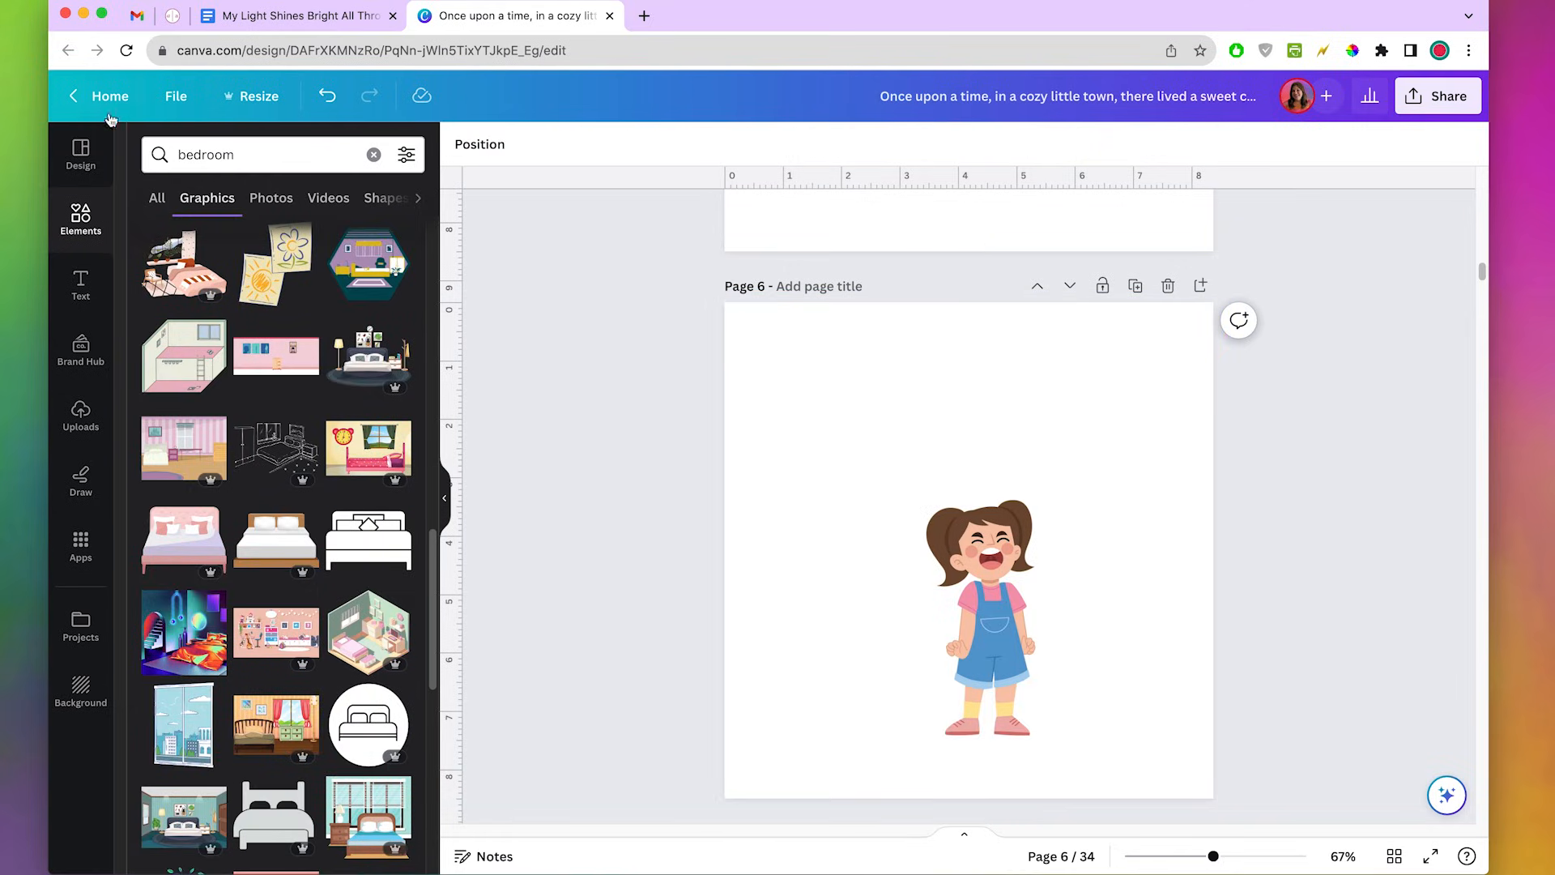
Search the graphics for "floor" and add the reddish-brown wood plank floor to page 6.
click(162, 153)
text(f)
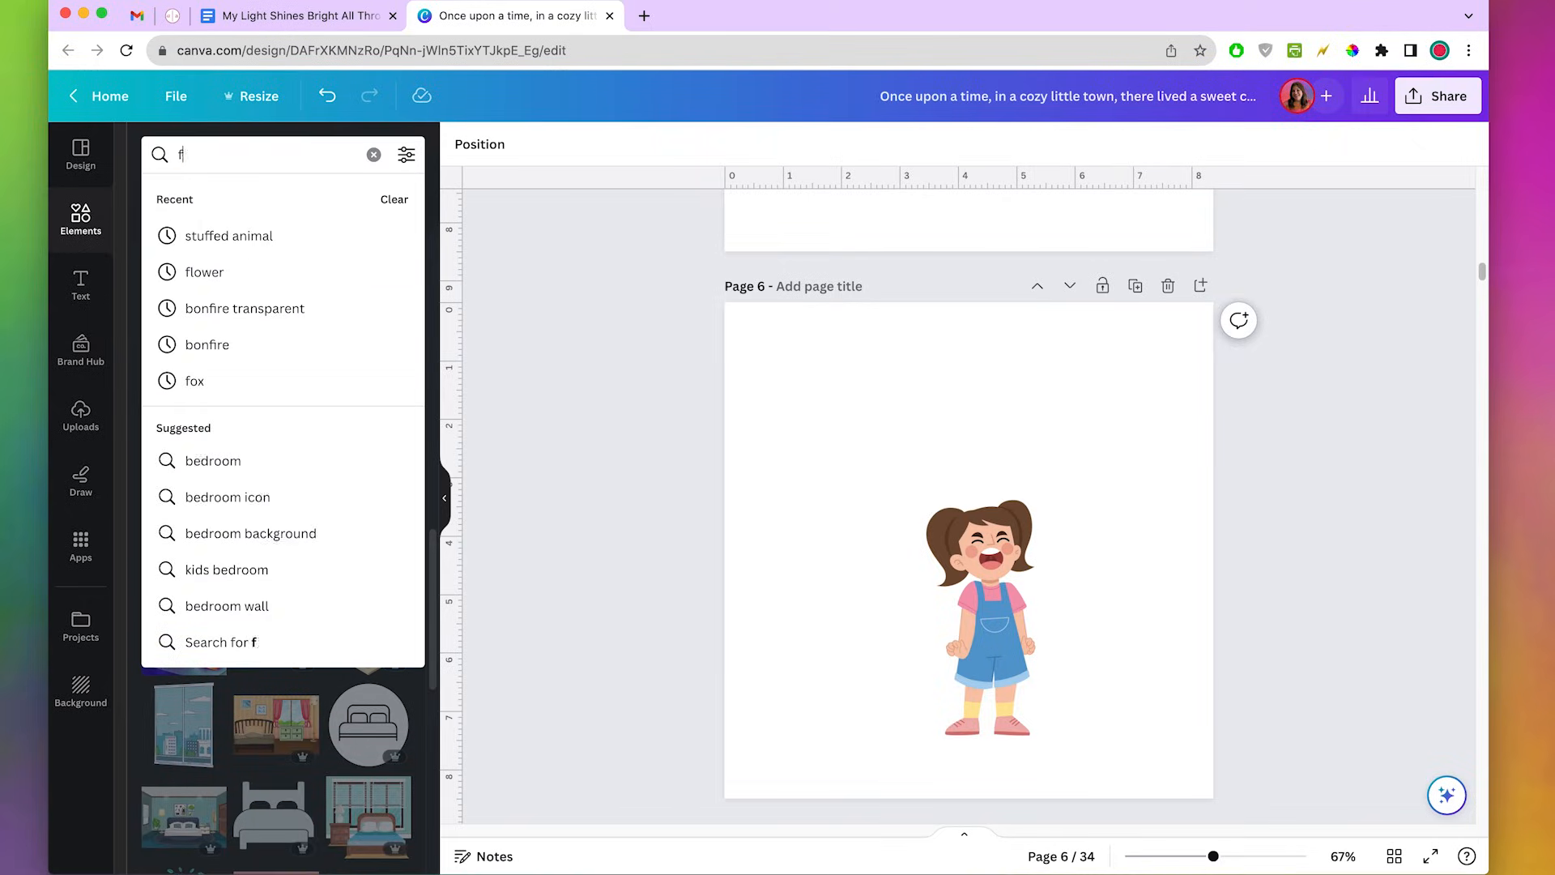
text(loor)
key(Return)
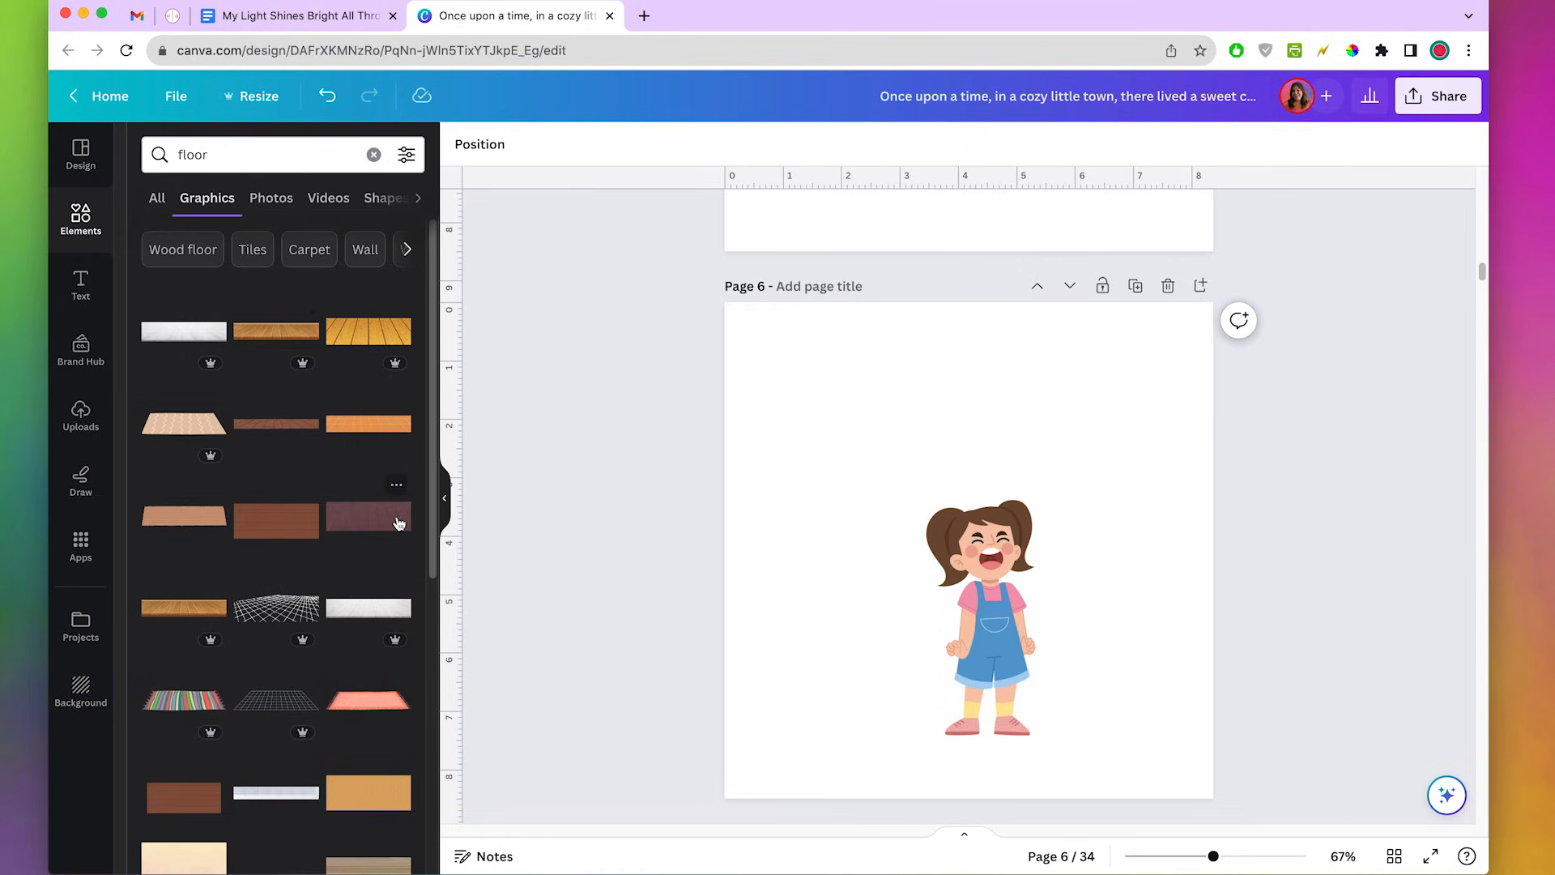
click(267, 523)
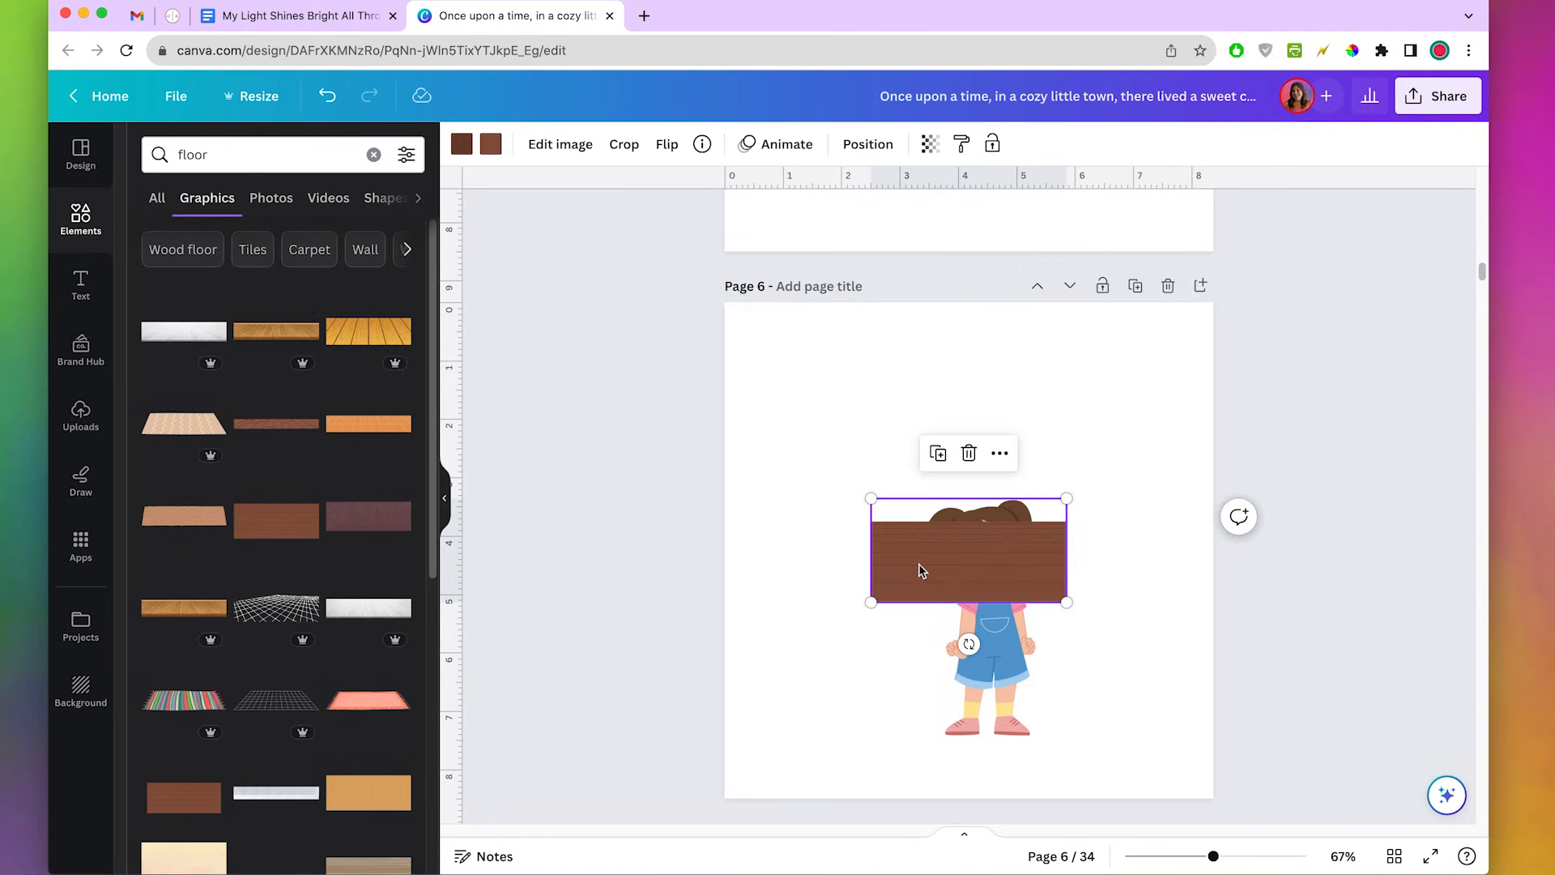
Enlarge the plank floor to span the bottom of page 6 and move the girl down to stand on it.
drag(958, 567, 811, 770)
drag(919, 697, 1231, 559)
drag(1110, 712, 1104, 761)
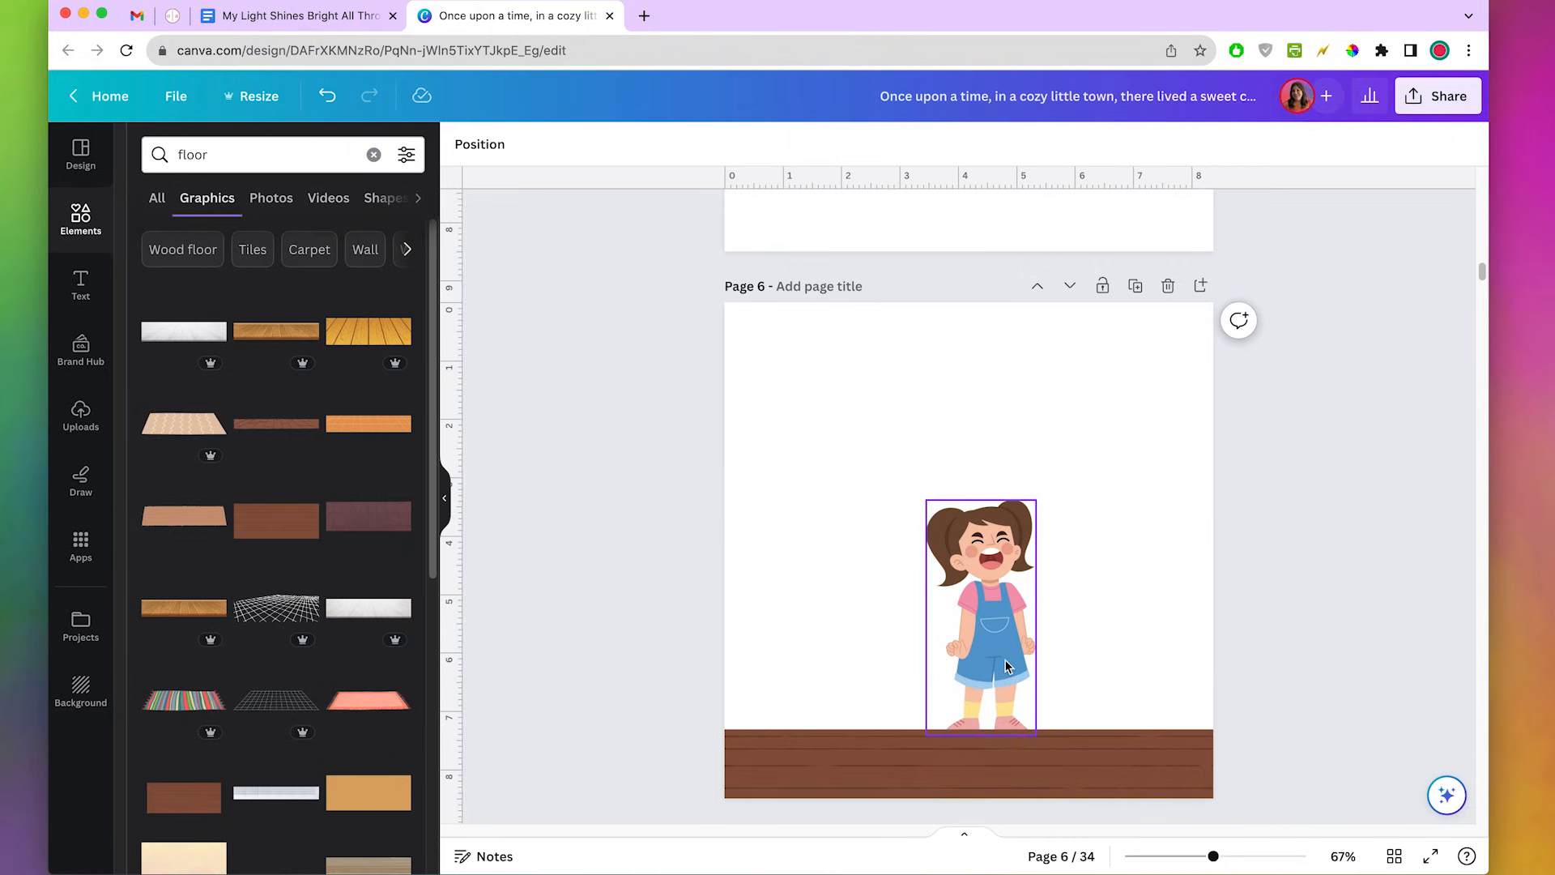
drag(1008, 665, 995, 695)
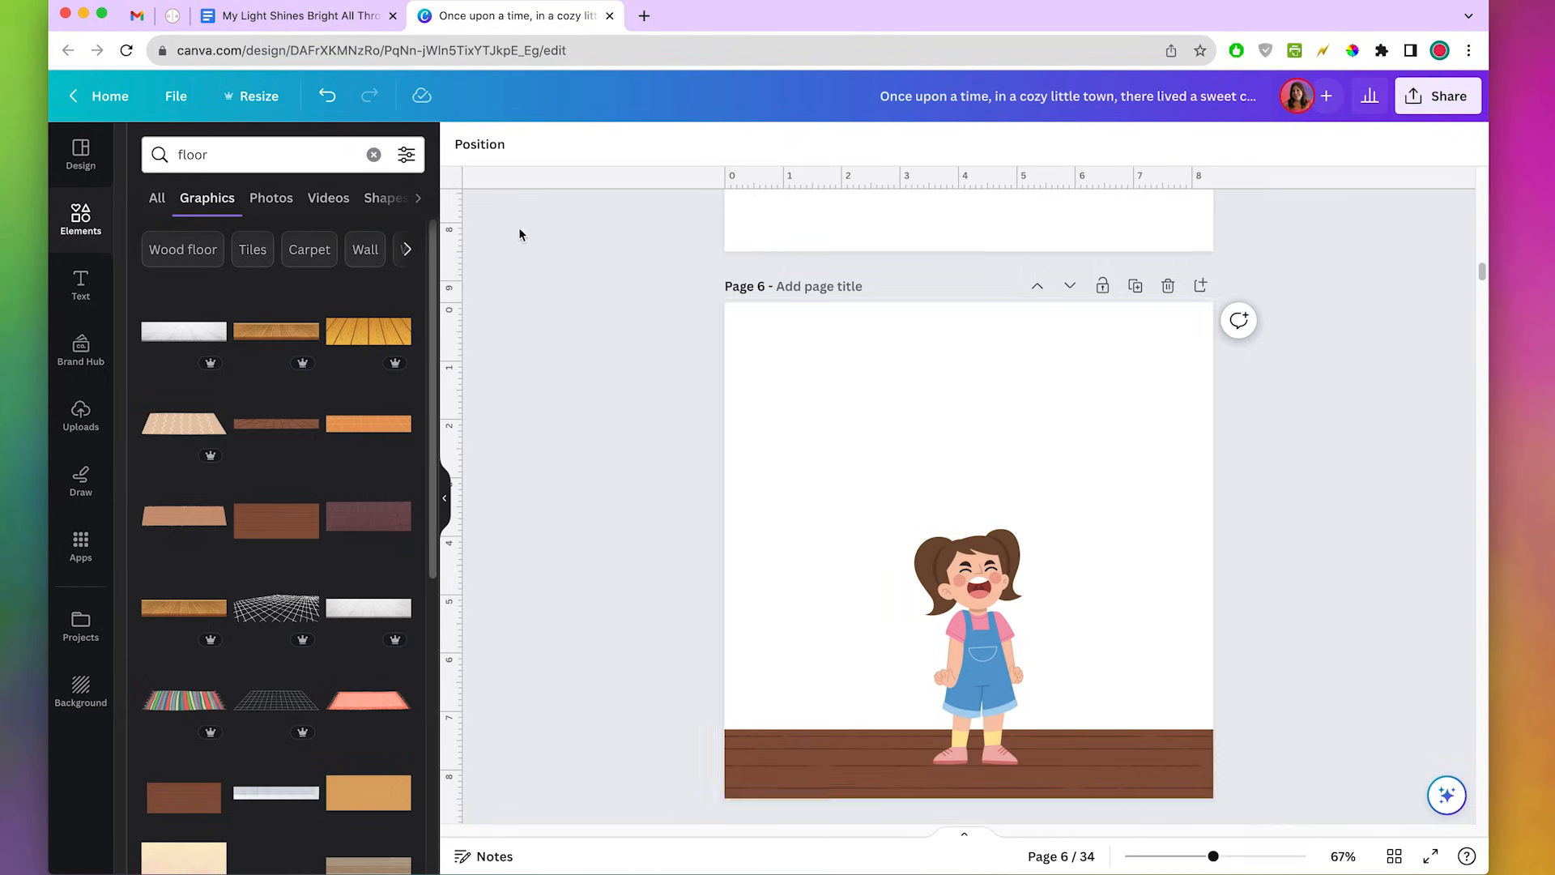
Change page 6's background from a solid color to a custom gradient.
click(822, 394)
click(461, 148)
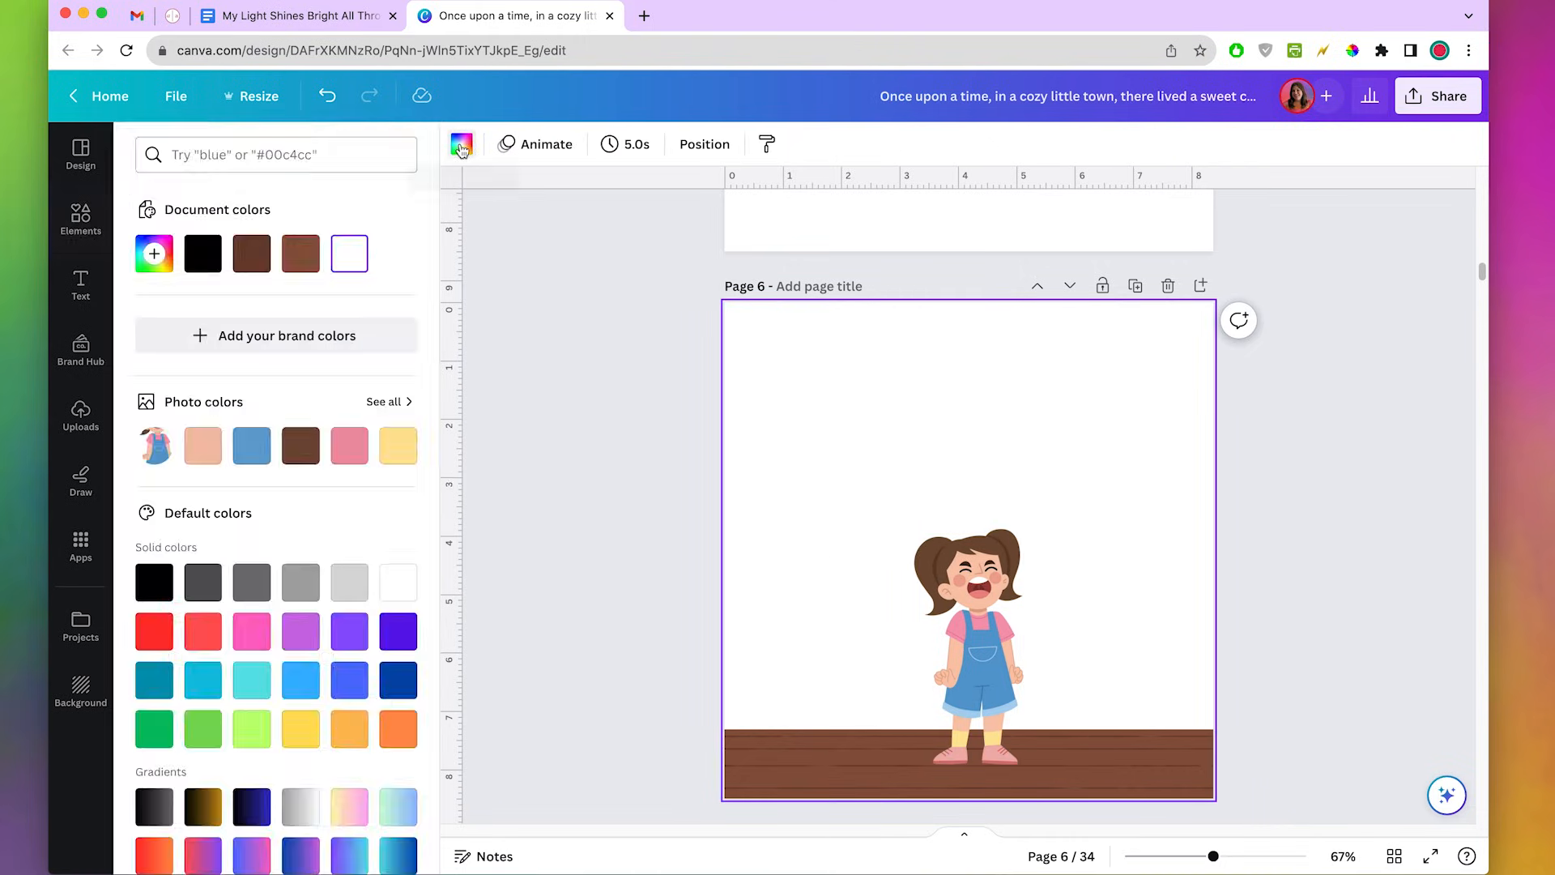
click(856, 452)
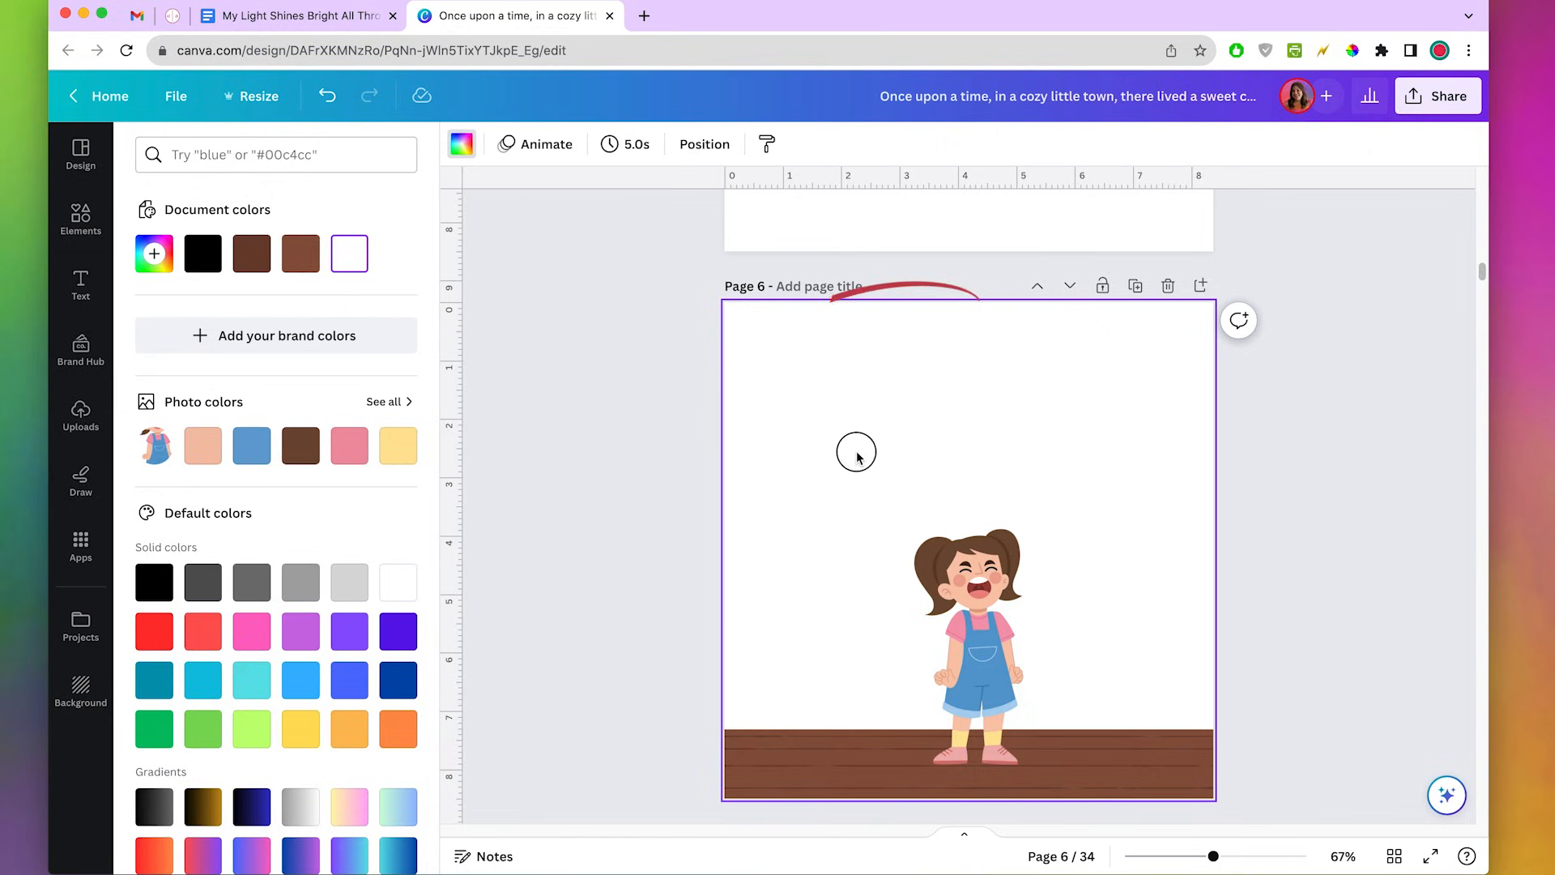
click(463, 153)
click(463, 147)
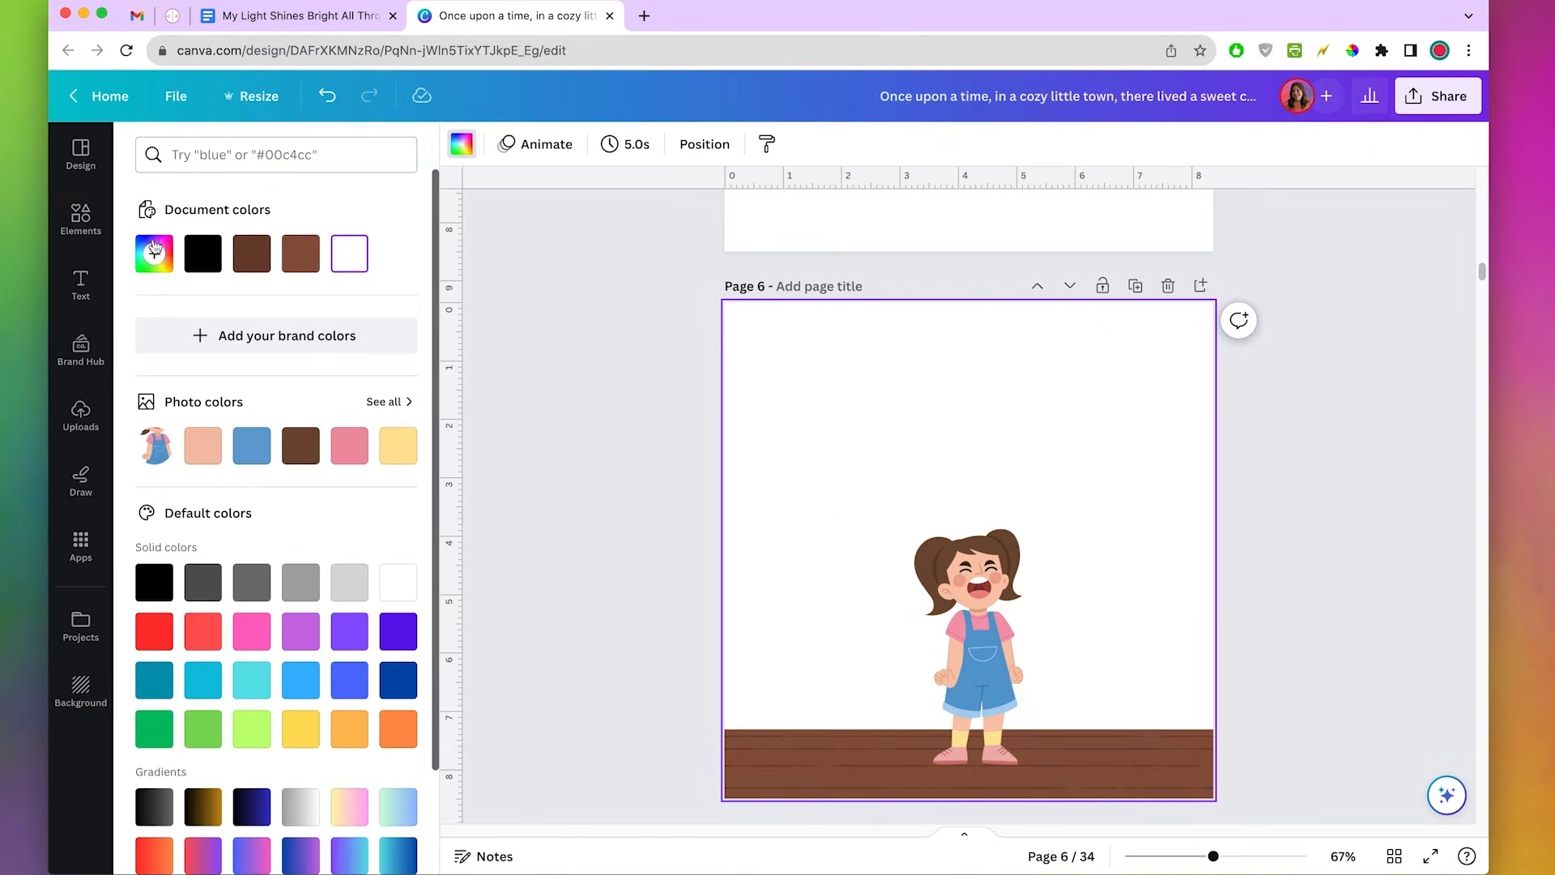
click(155, 251)
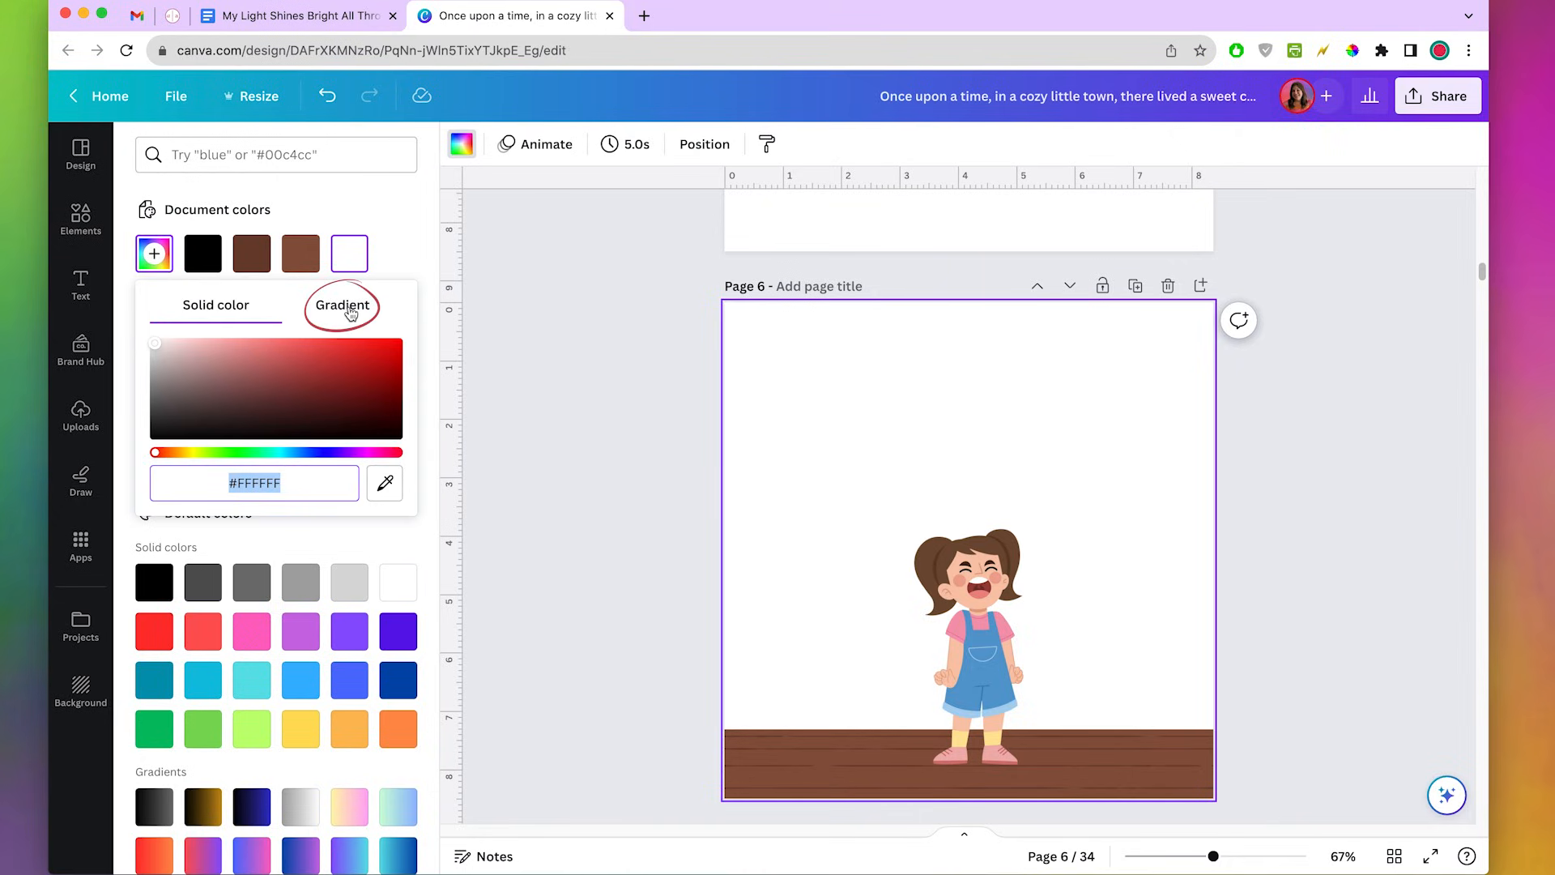
click(351, 313)
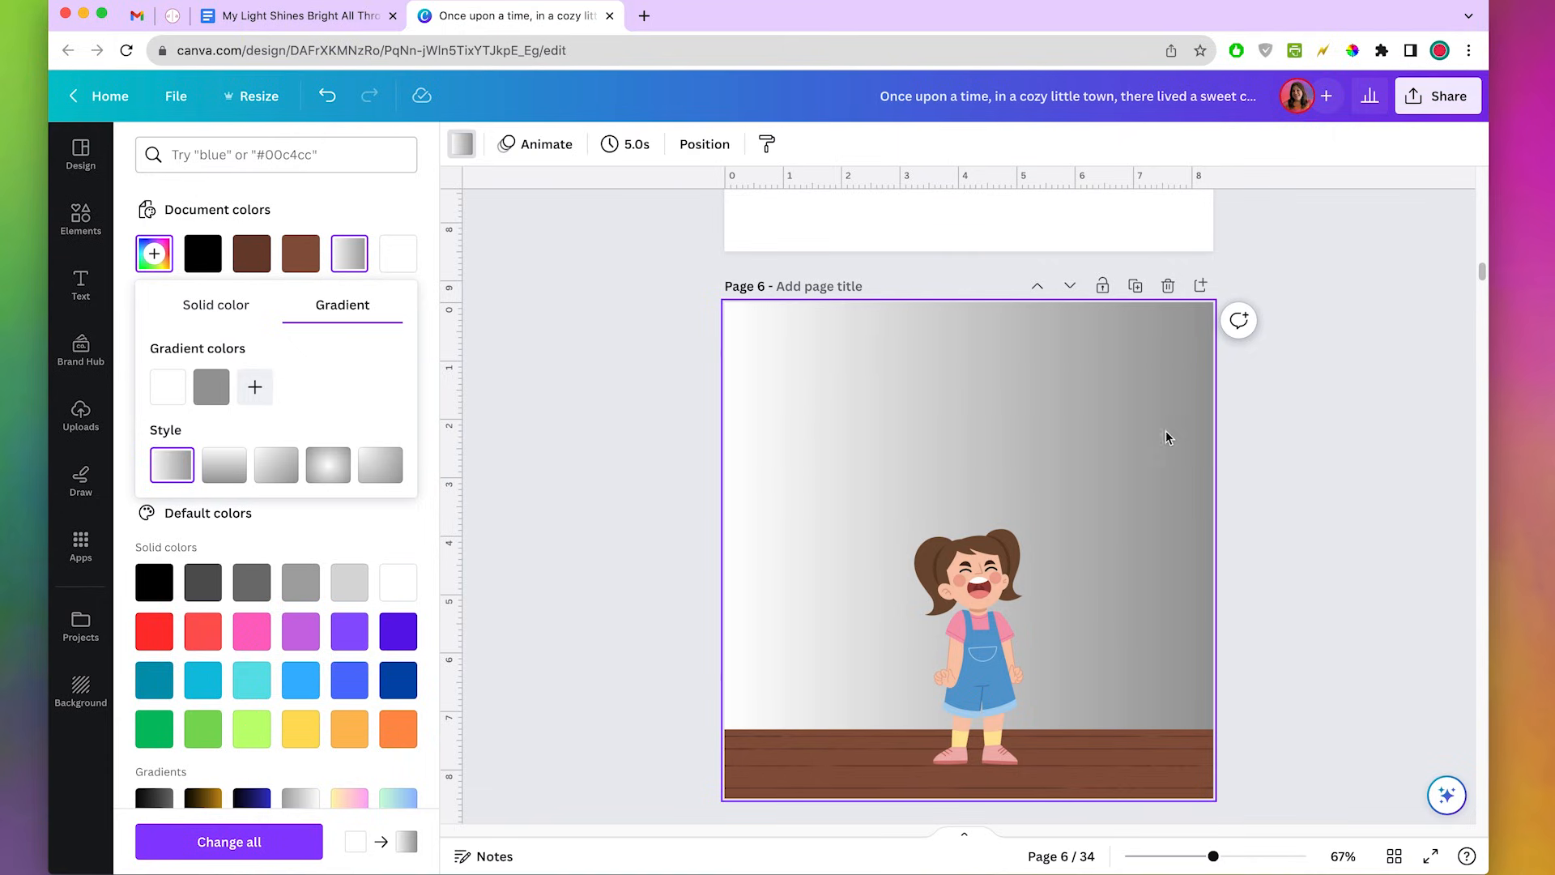
Set the second color of page 6's background gradient to pink #EDAADC.
click(211, 392)
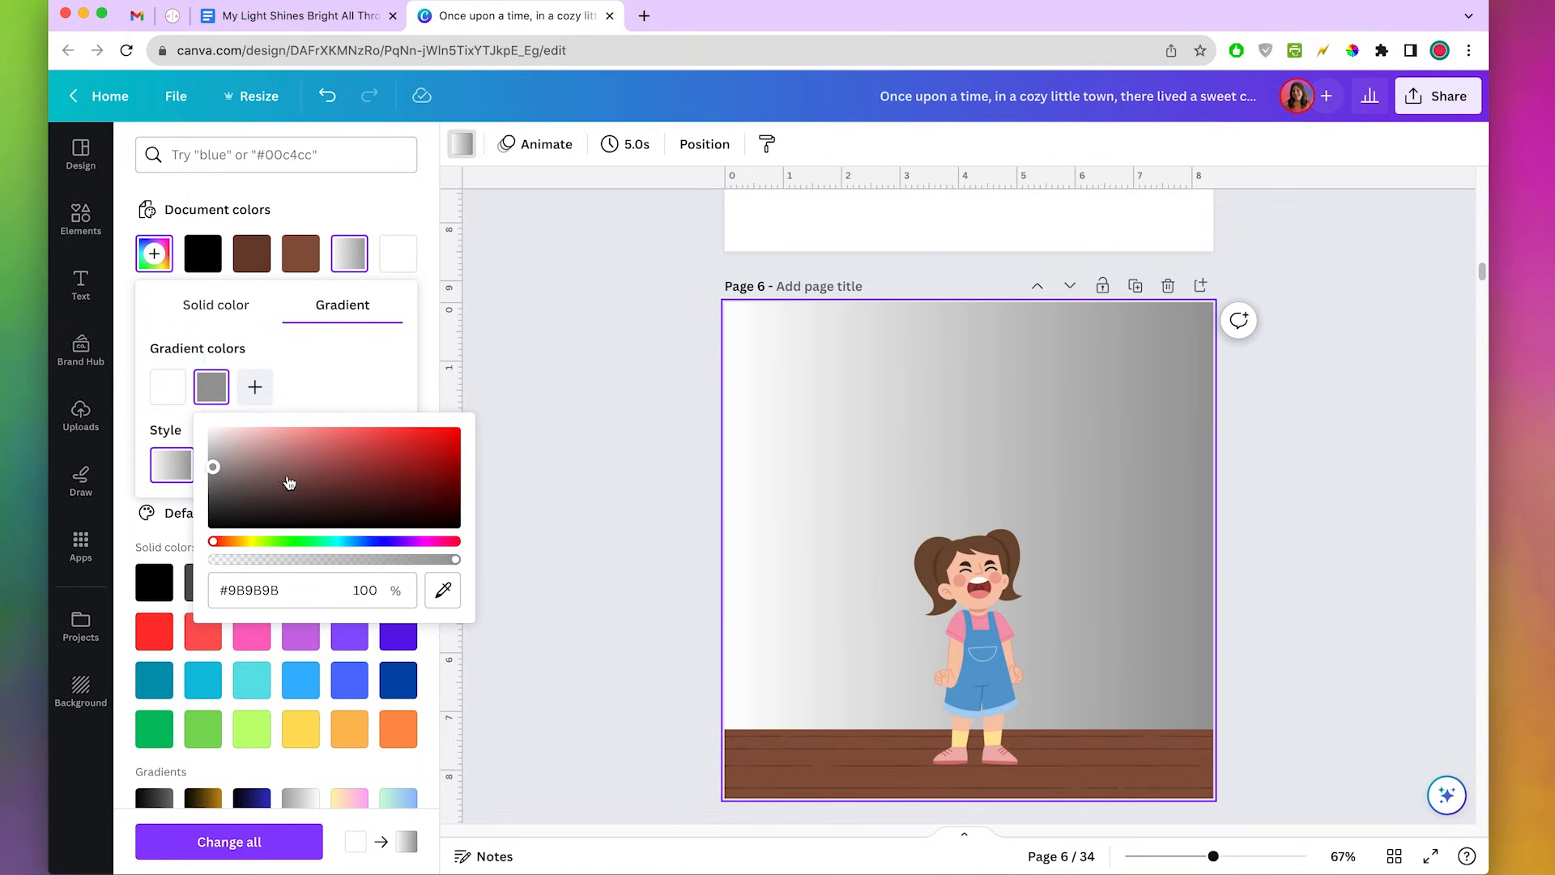
drag(250, 549, 428, 553)
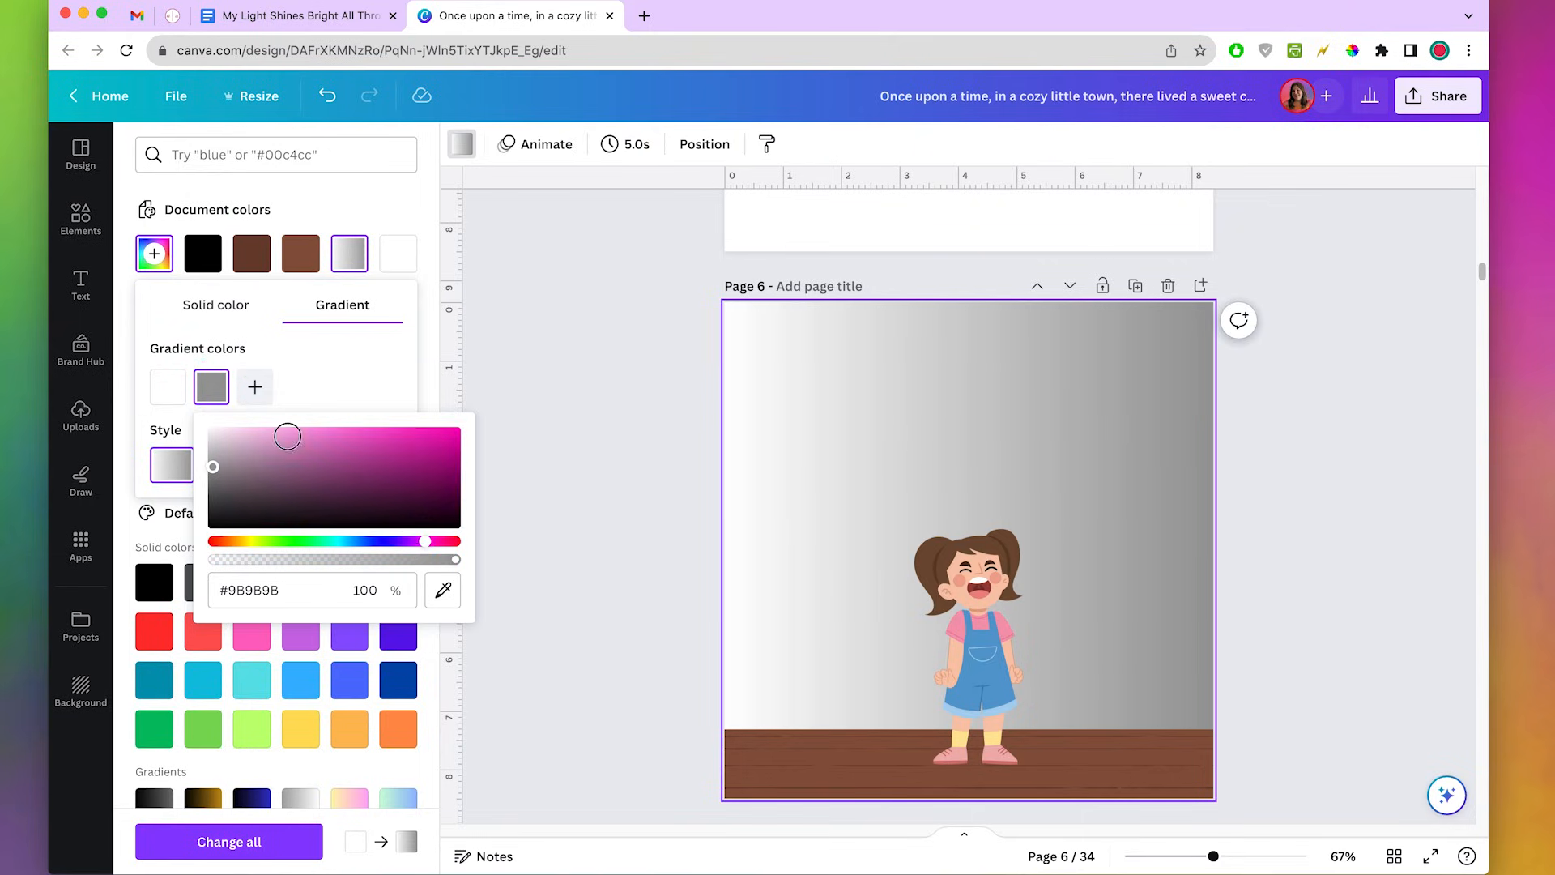
drag(288, 436, 280, 434)
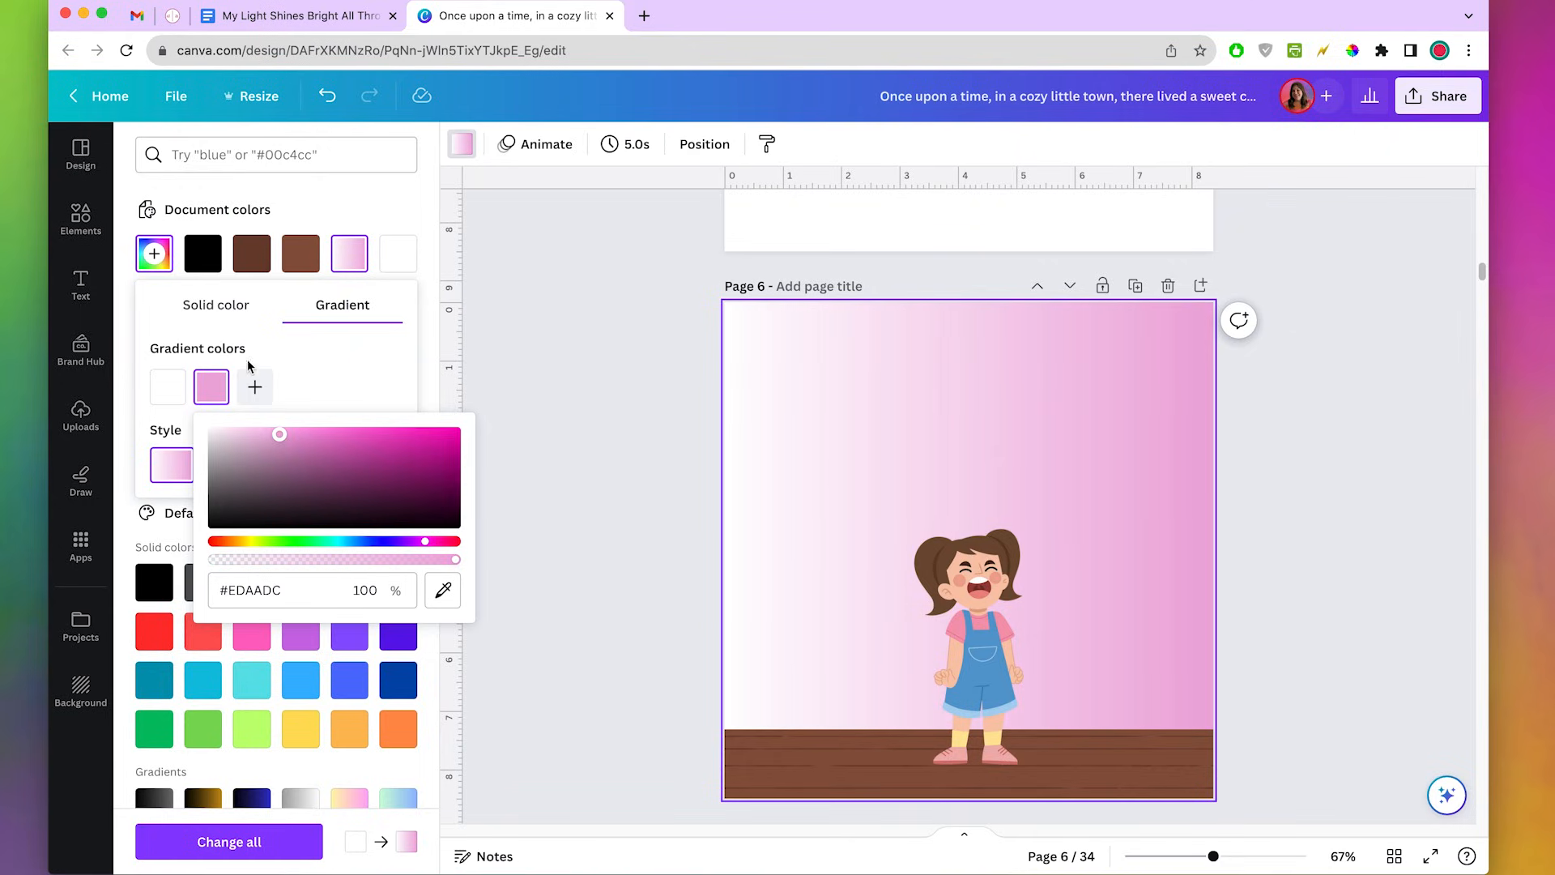
Sample the pink for the gradient's first color and lighten it to #FFCDF2.
click(167, 398)
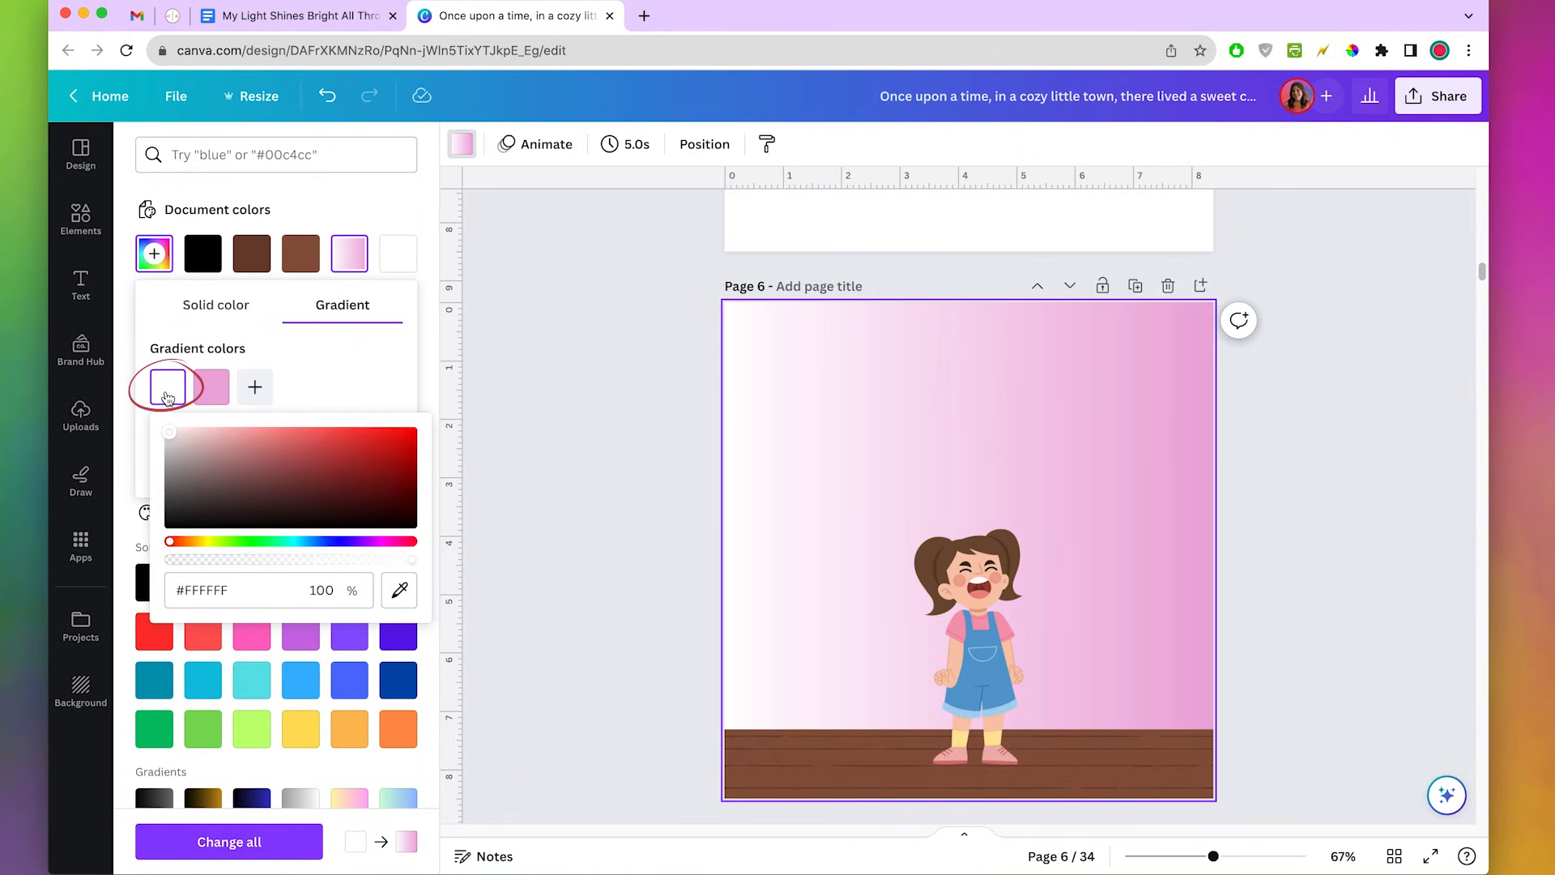
click(399, 589)
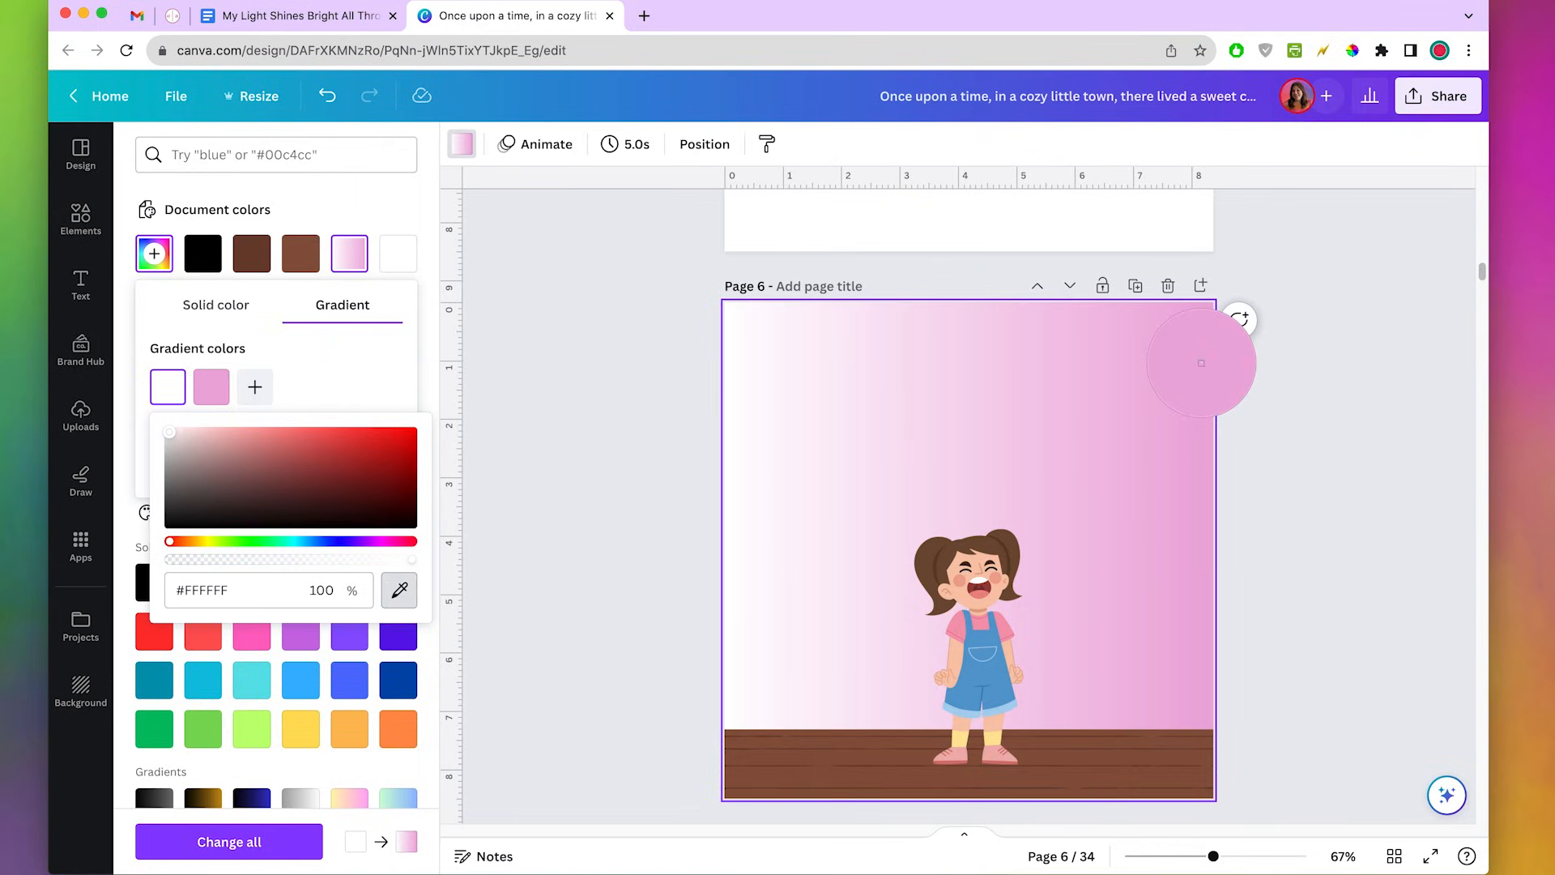
click(1215, 361)
mouse_move(231, 436)
mouse_down()
mouse_move(260, 452)
mouse_move(216, 423)
mouse_up()
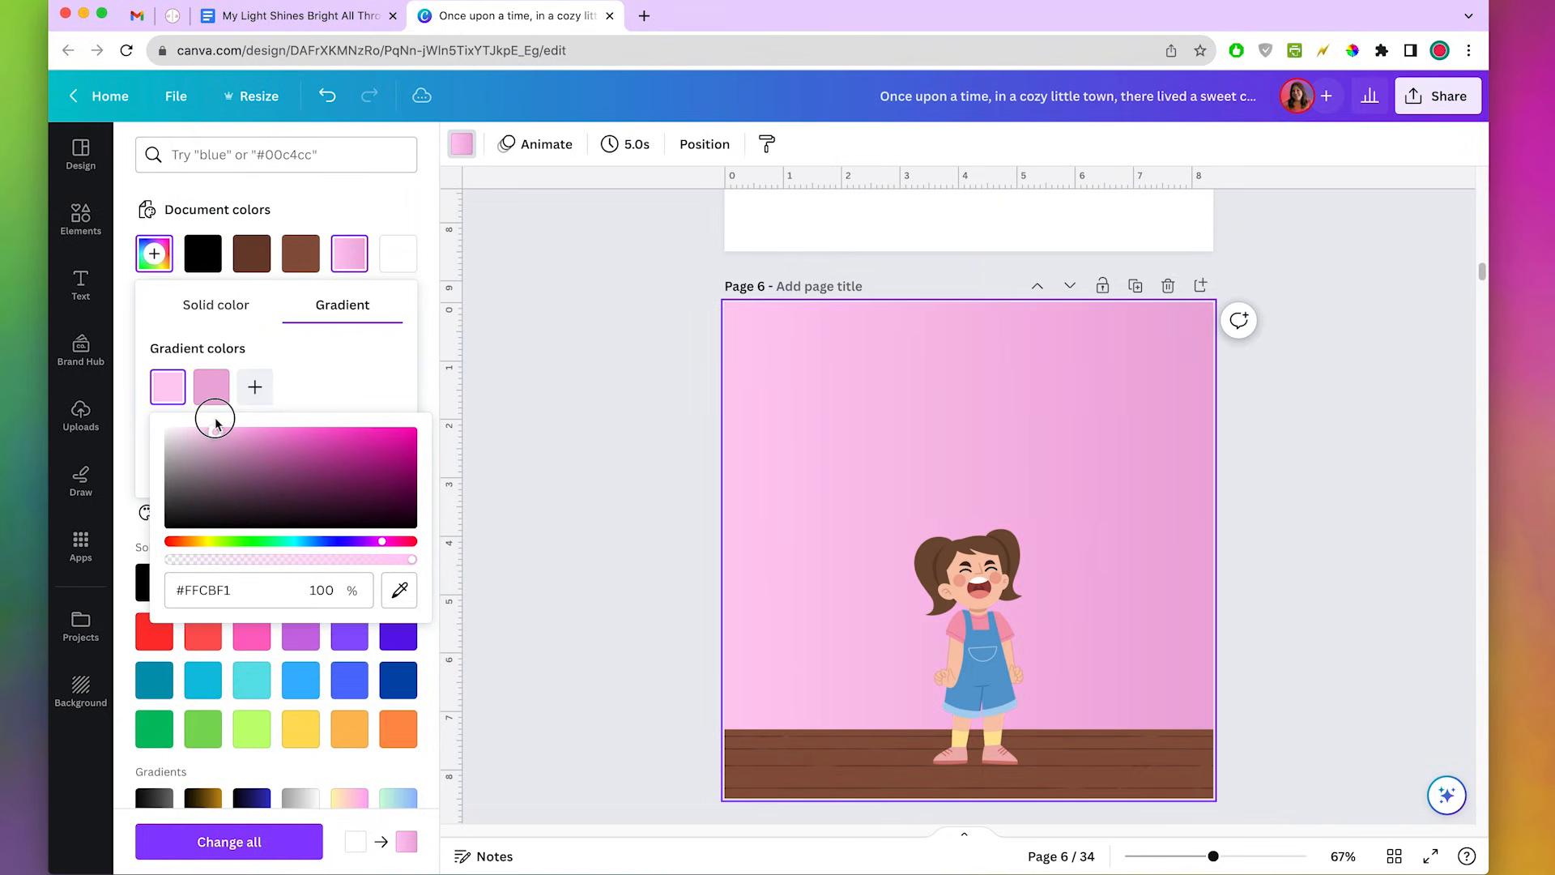
click(317, 364)
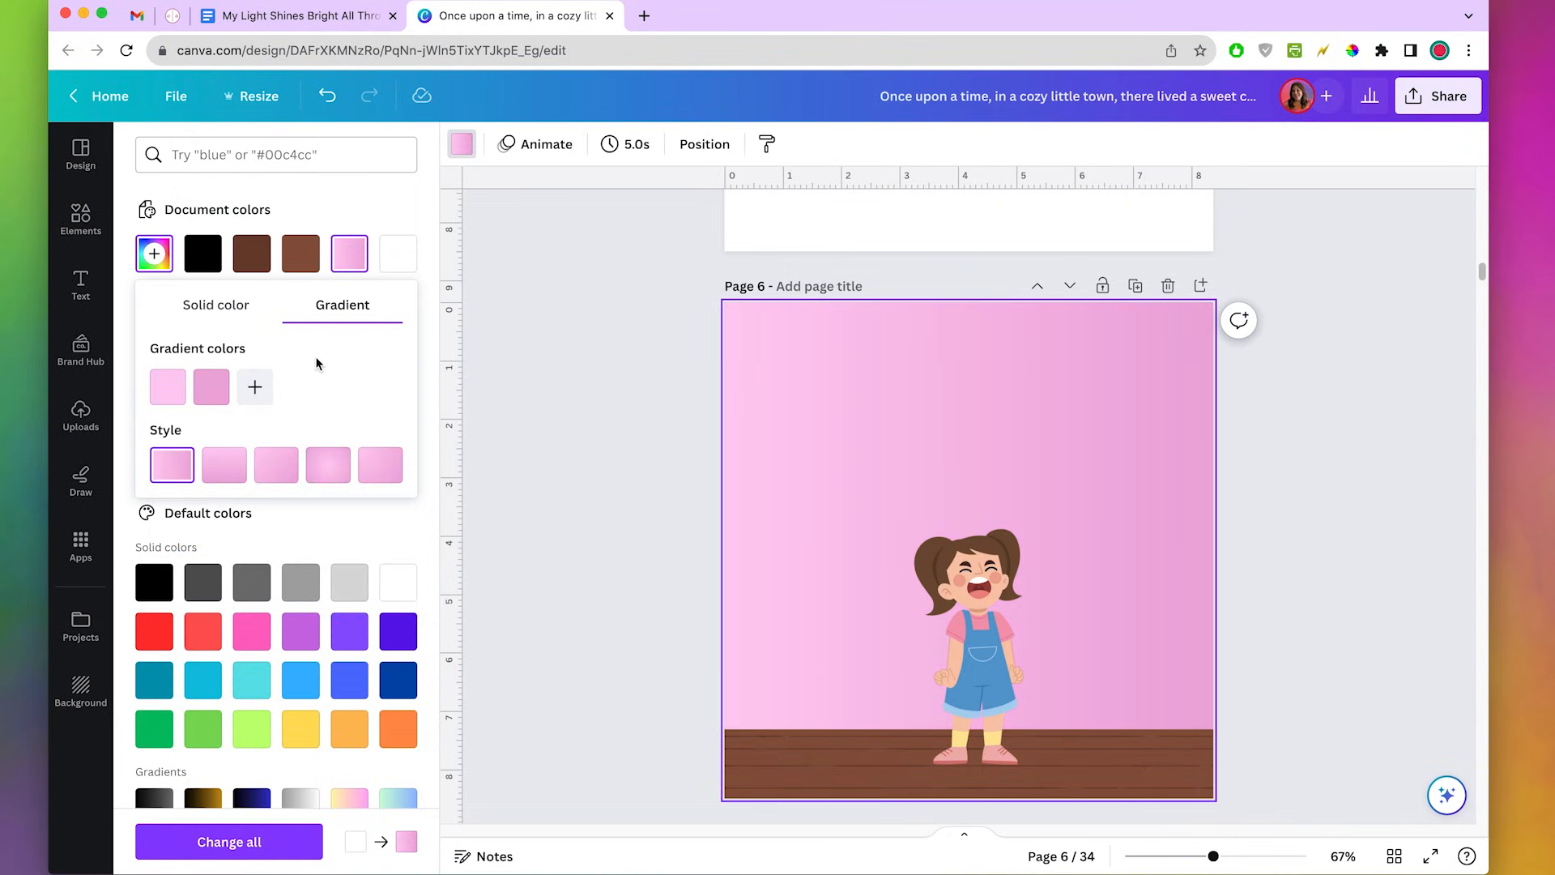
Set page 6's background gradient style to the 135° linear gradient.
click(205, 474)
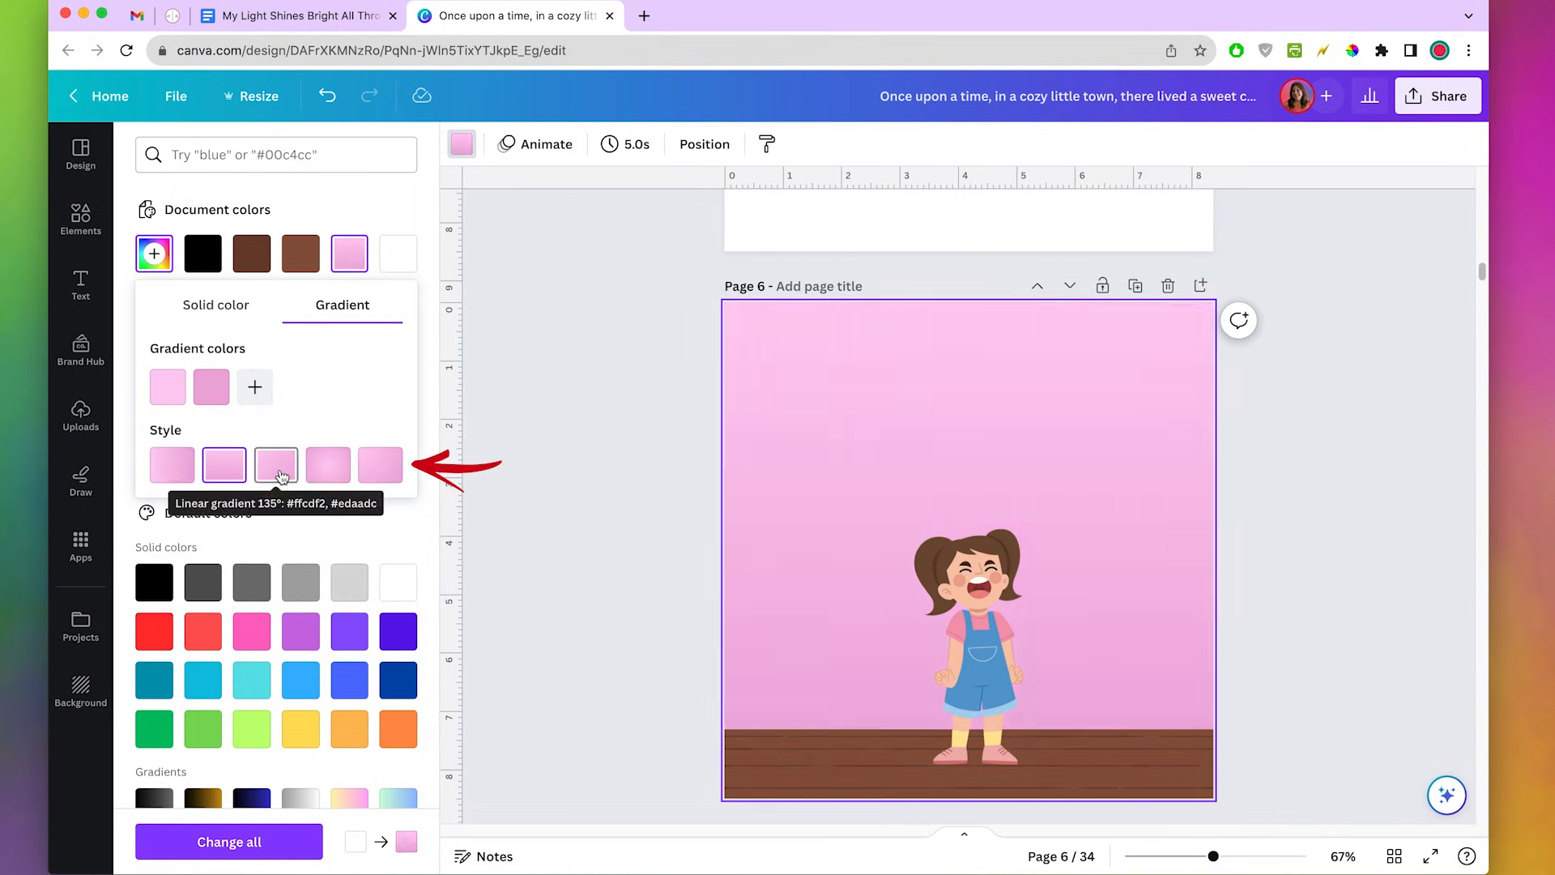
click(285, 474)
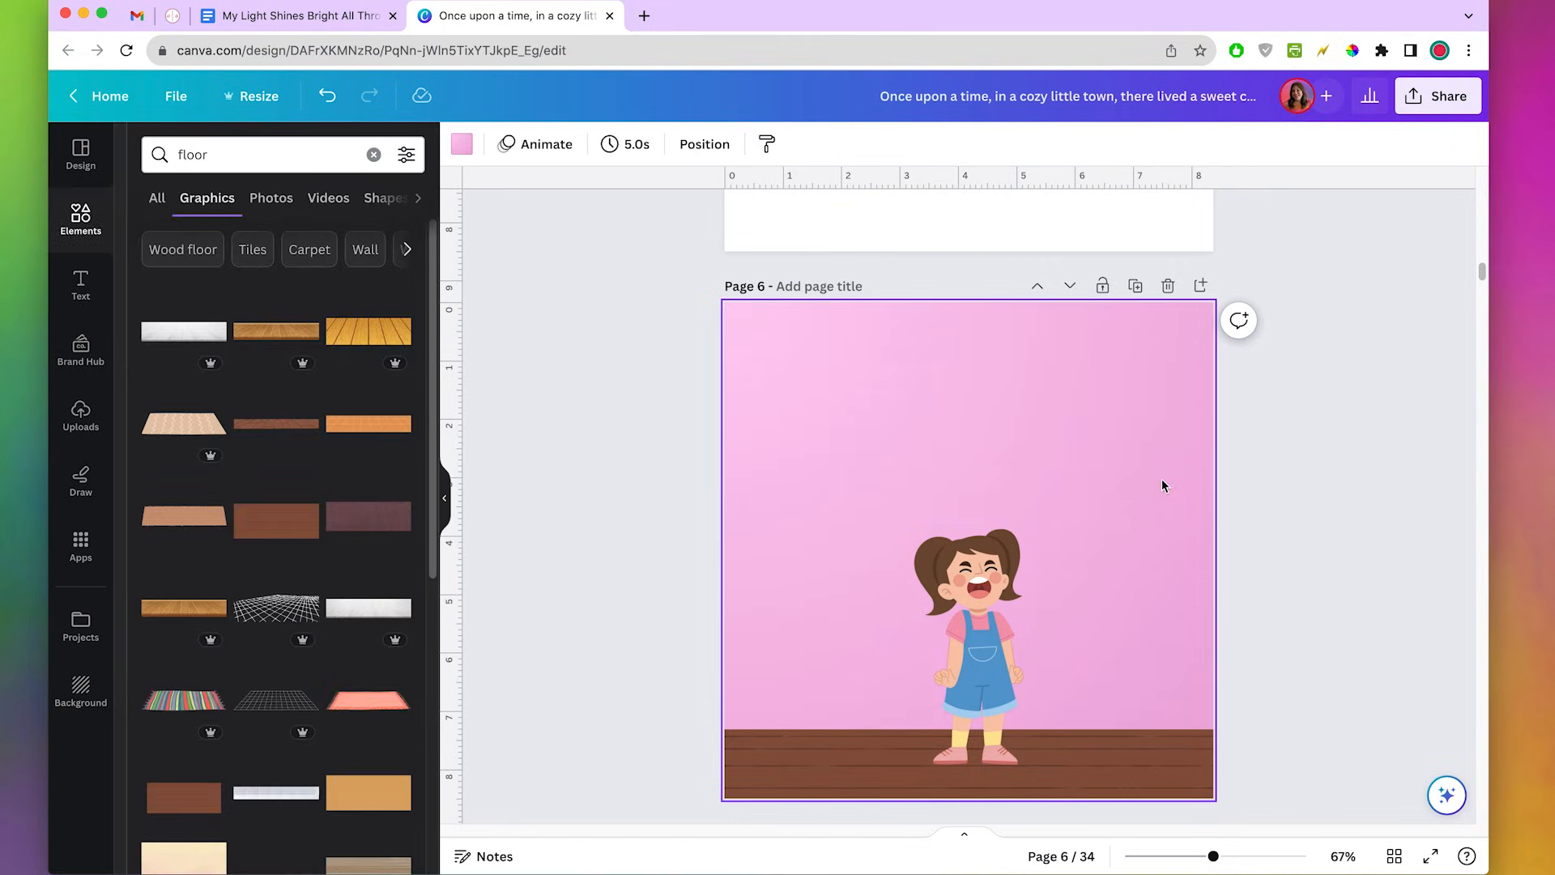
click(525, 544)
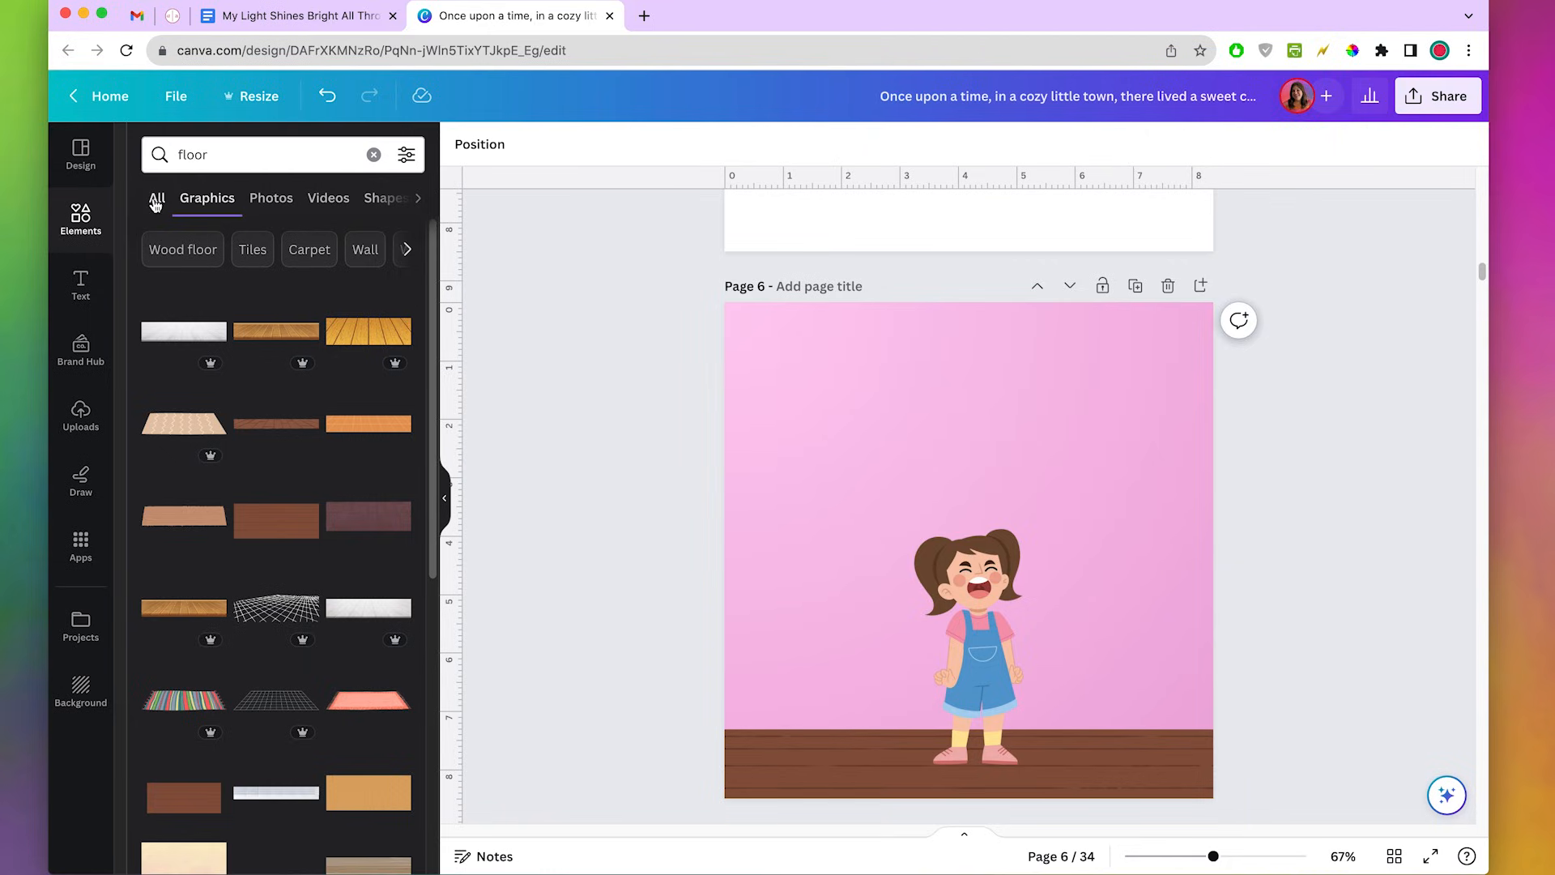
Clear the element search, add a square shape to page 6 and fill it with white.
click(374, 154)
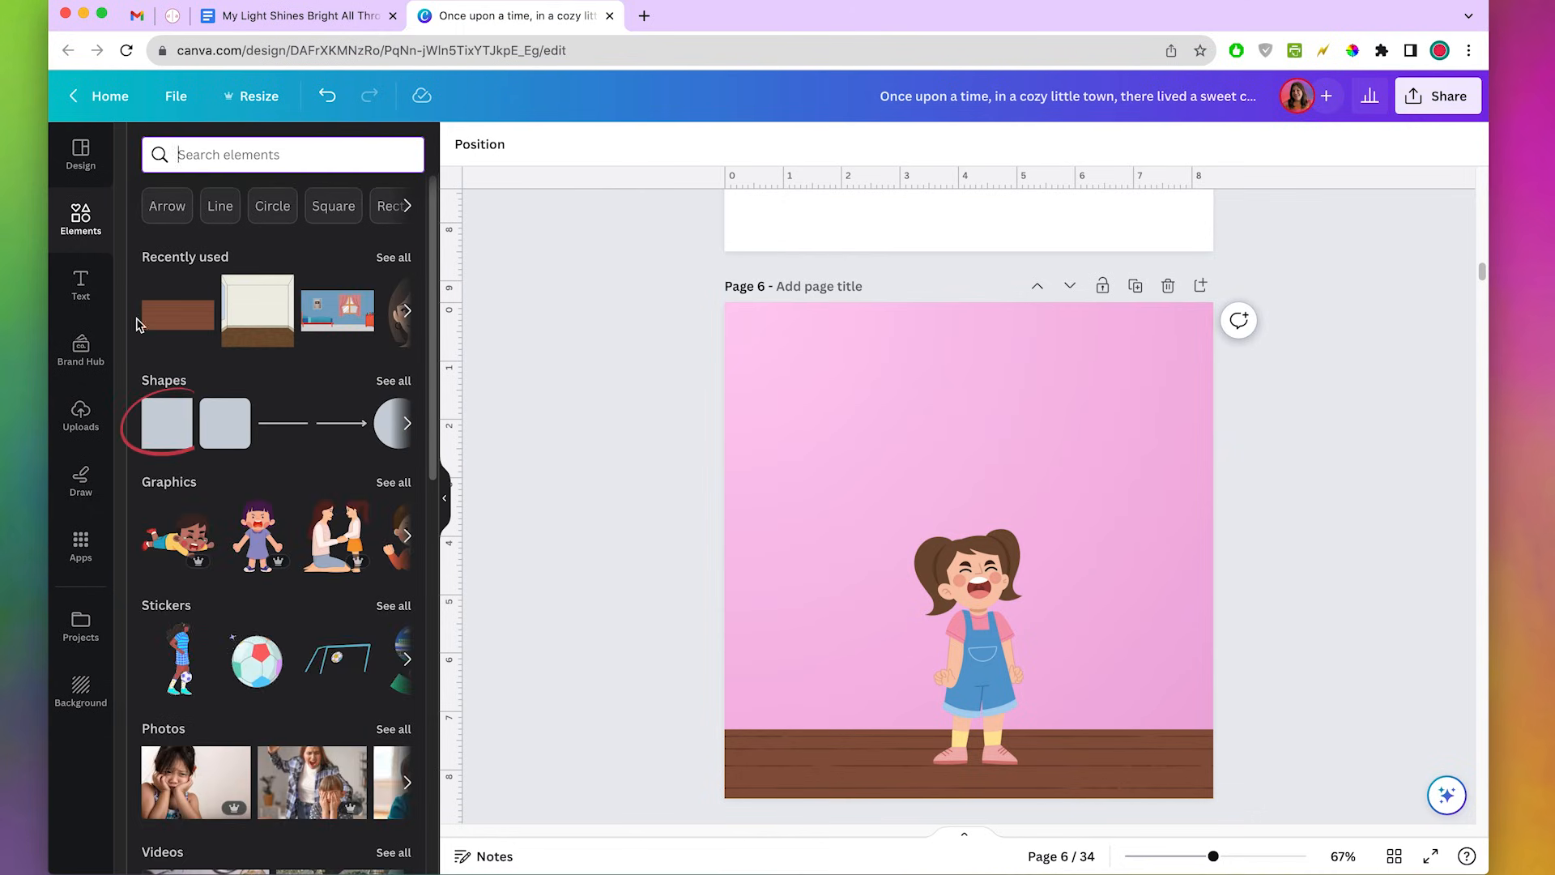
click(159, 438)
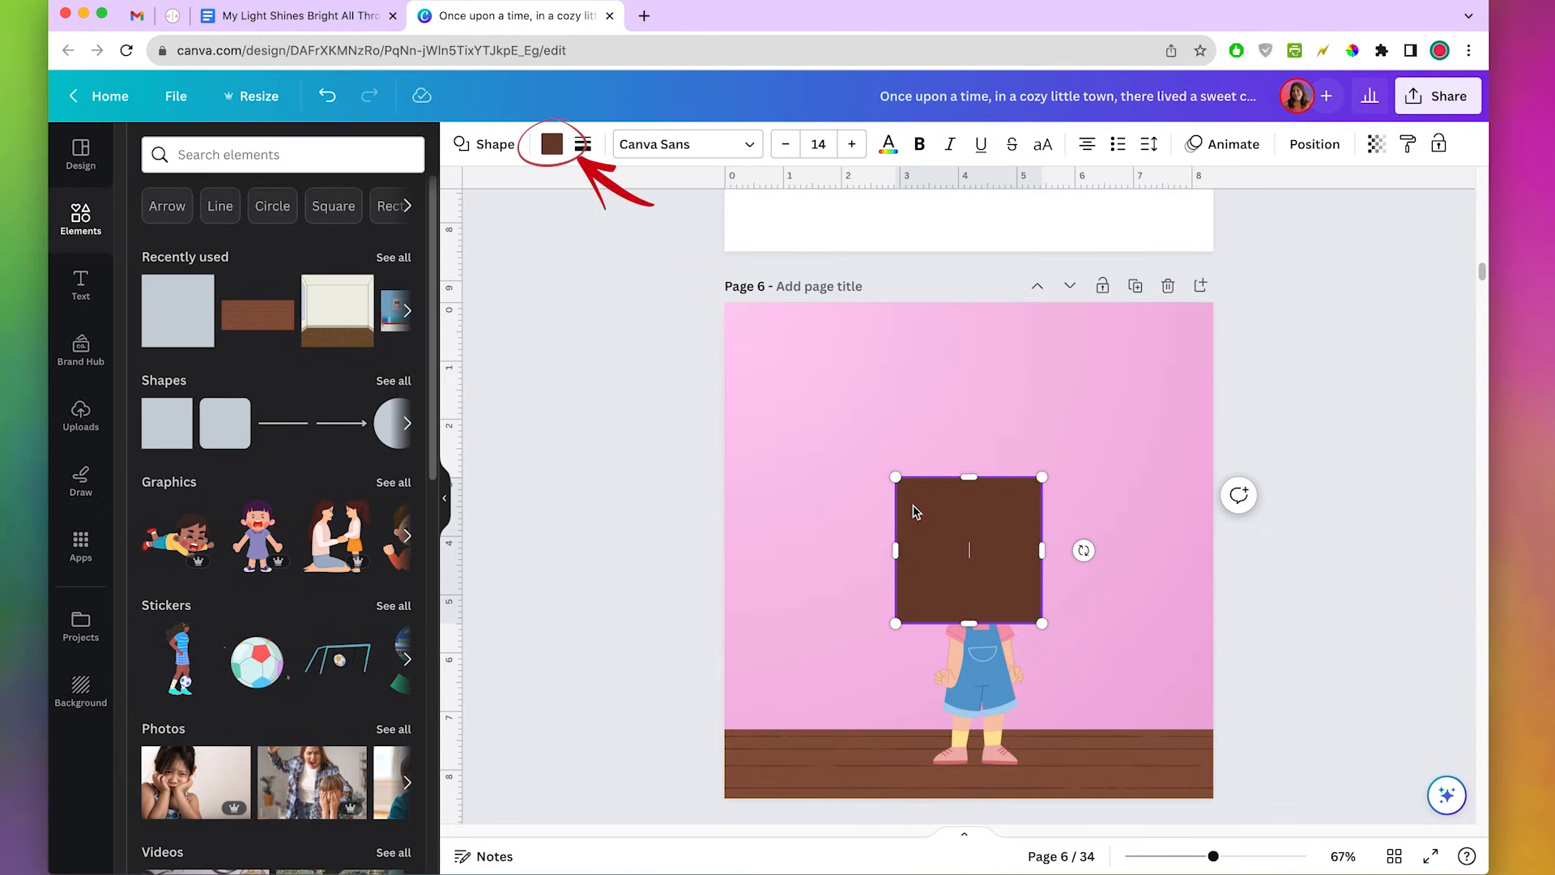
click(552, 144)
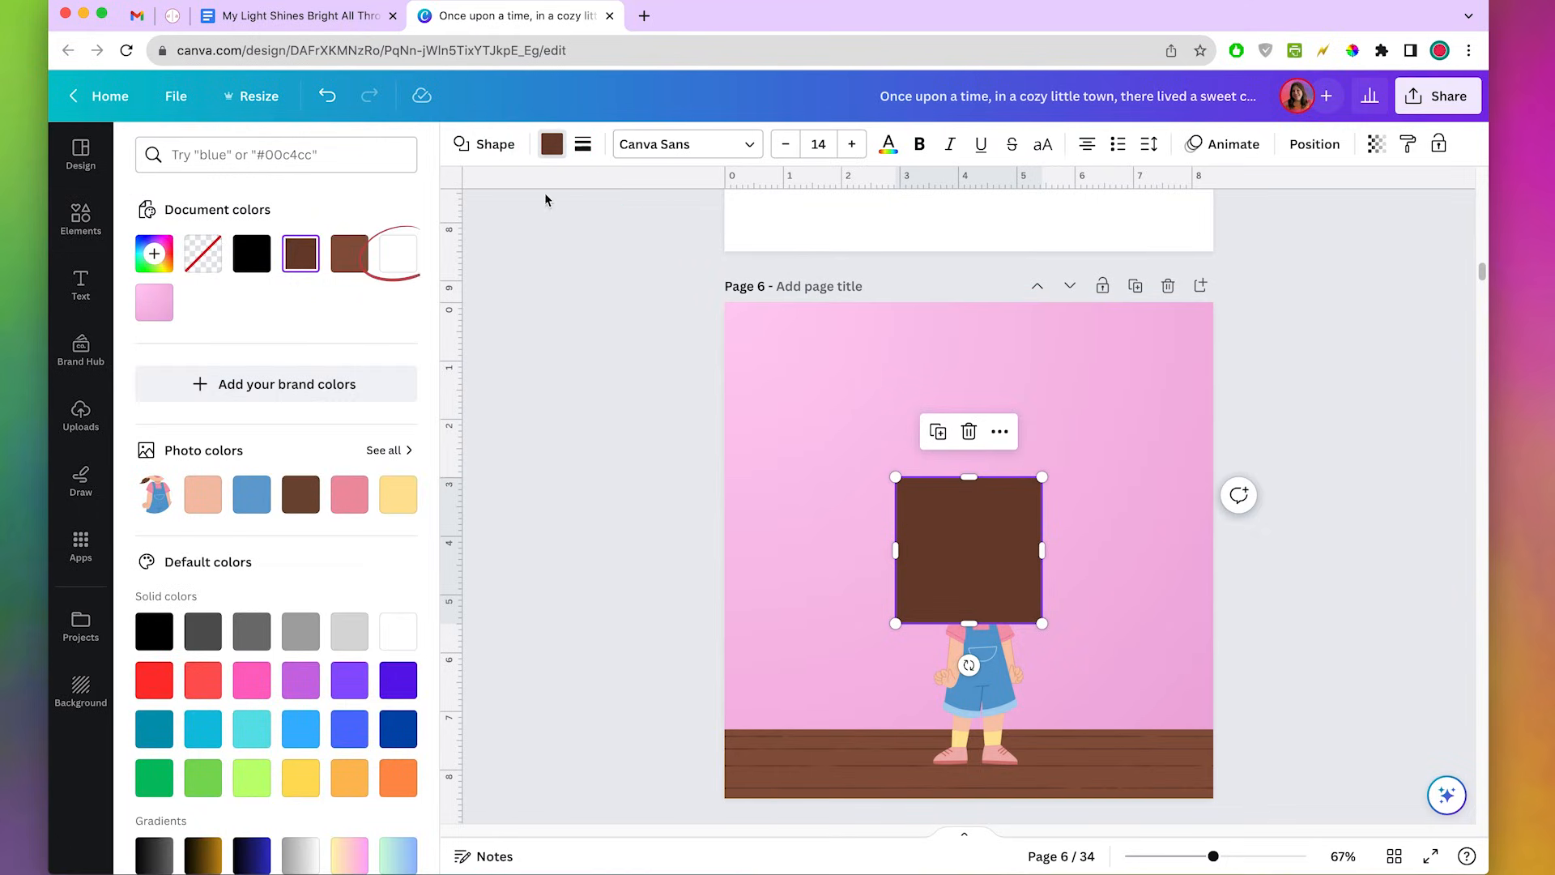
click(391, 267)
Stretch the white shape across page 6 as a thin baseboard between the pink wall and the floor, behind the girl.
drag(958, 519, 788, 623)
drag(871, 580, 1227, 713)
click(591, 430)
Search the graphics for "bed" to find furniture for the bedroom scene.
click(243, 154)
text(bed)
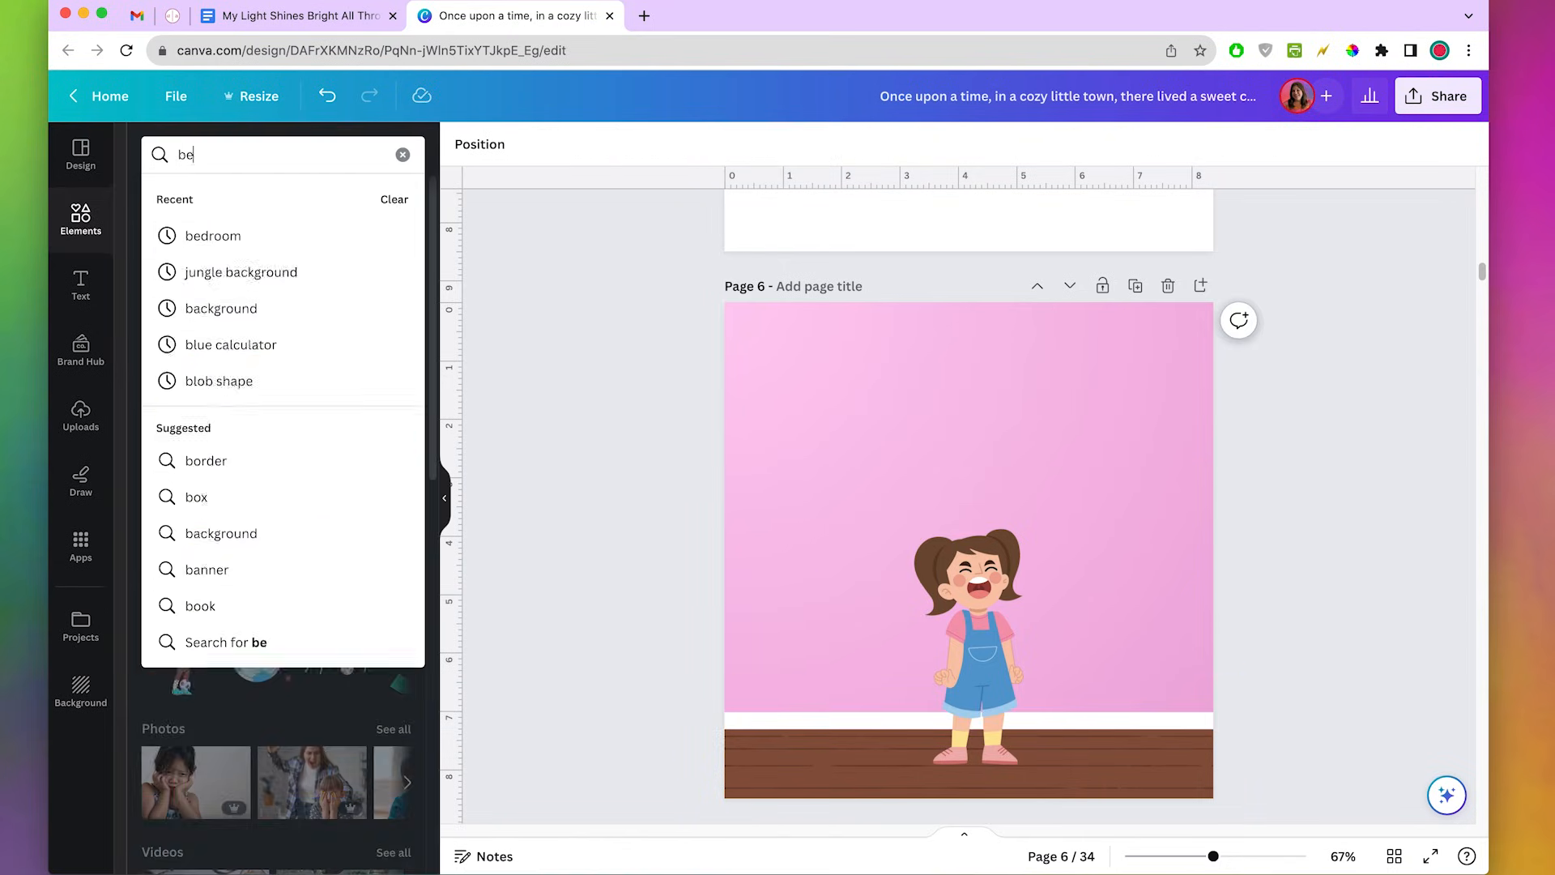
key(Return)
click(394, 302)
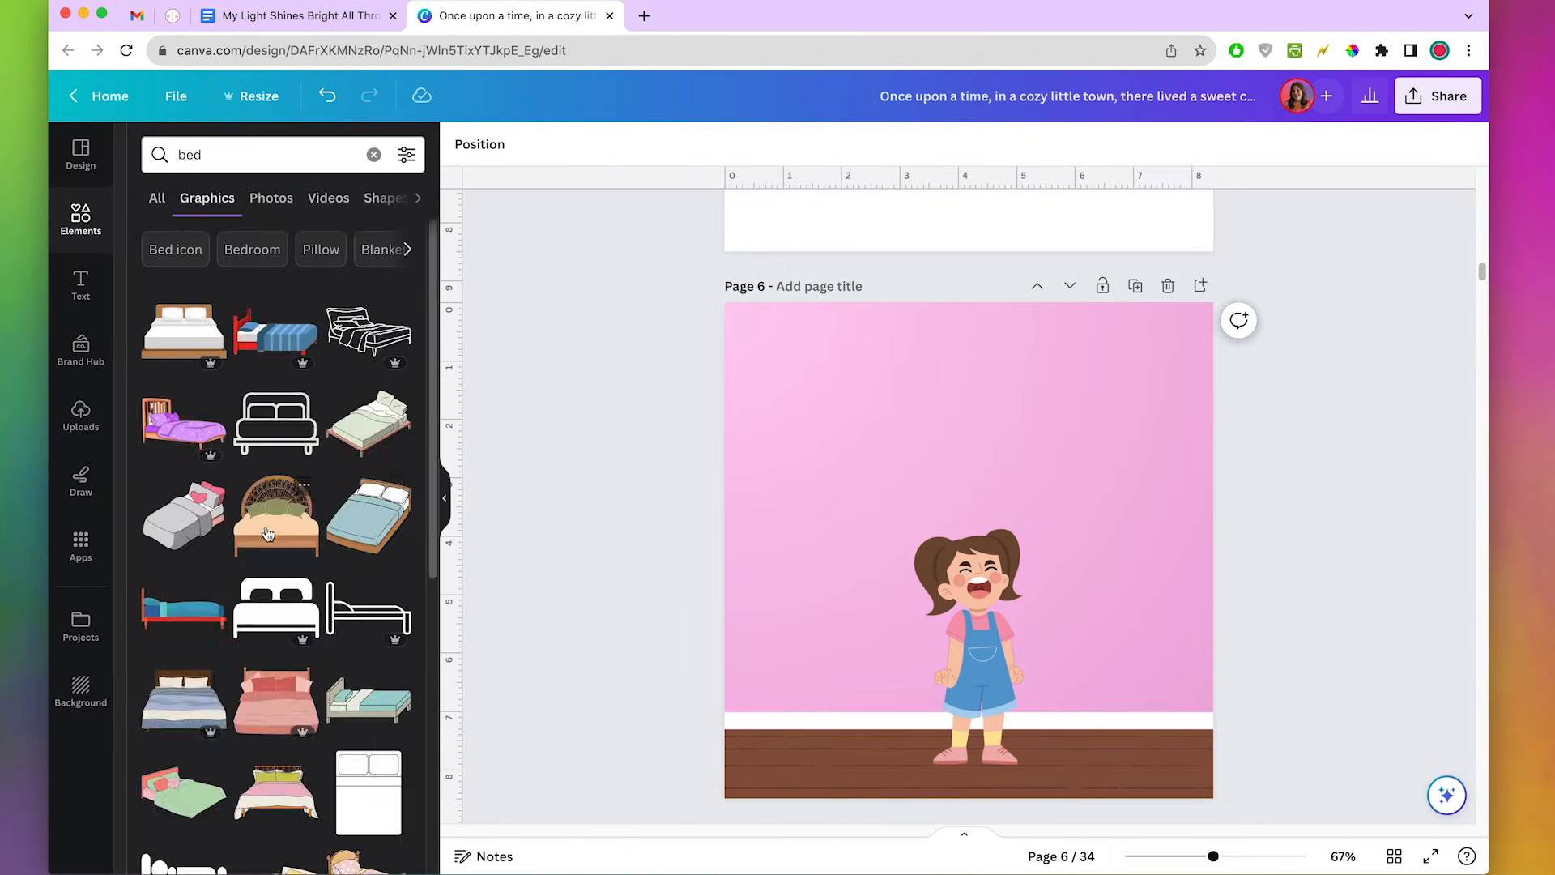
Try the blue bed with the red frame on page 6, enlarge it and remove it again.
click(368, 421)
drag(995, 584, 1132, 744)
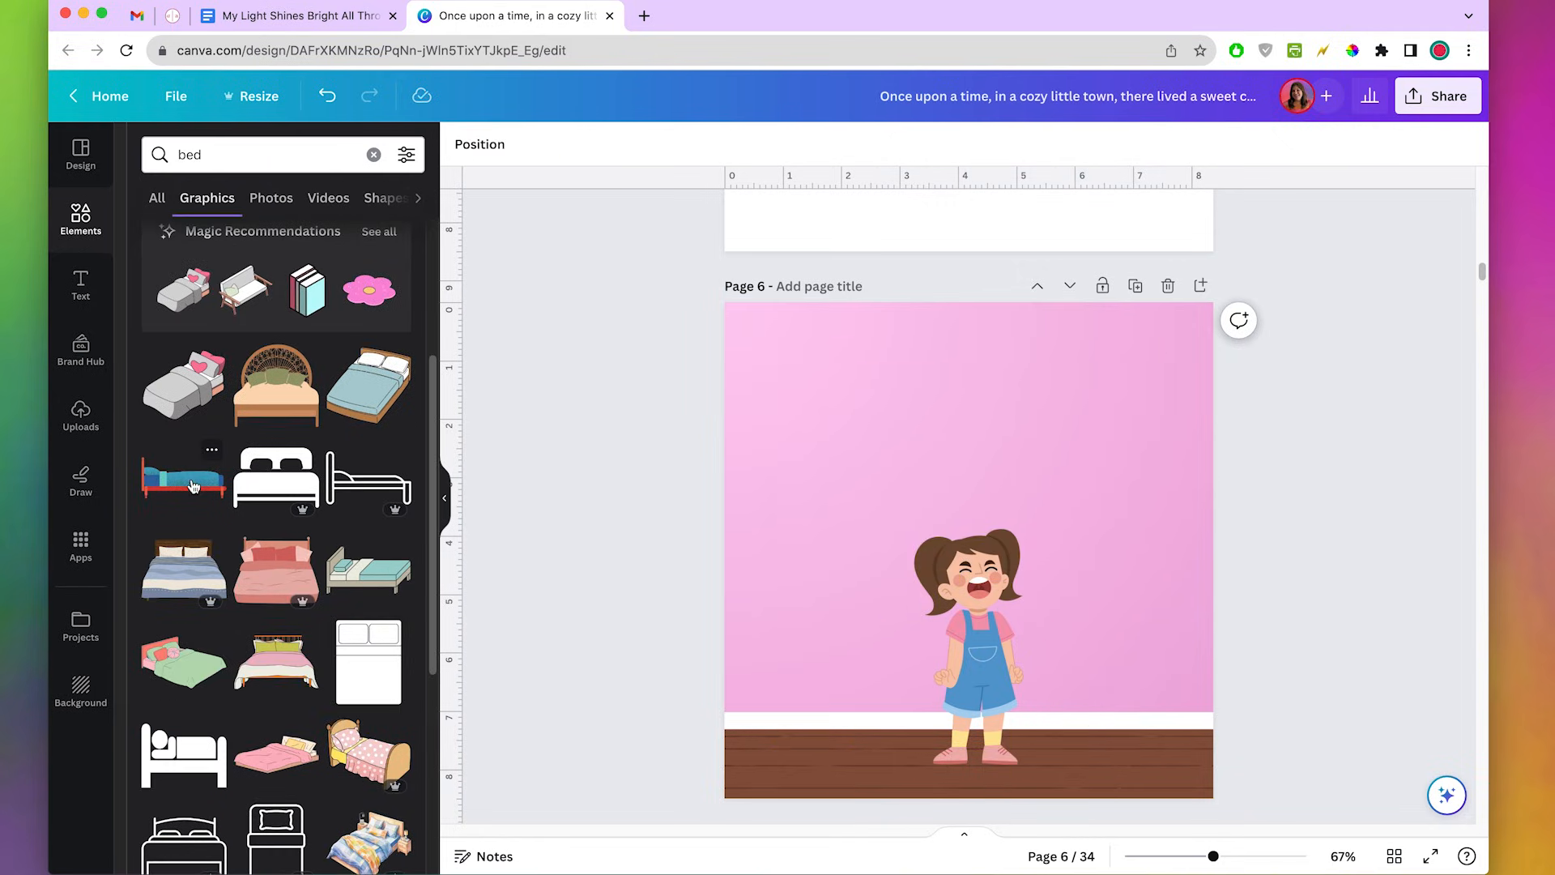
click(193, 486)
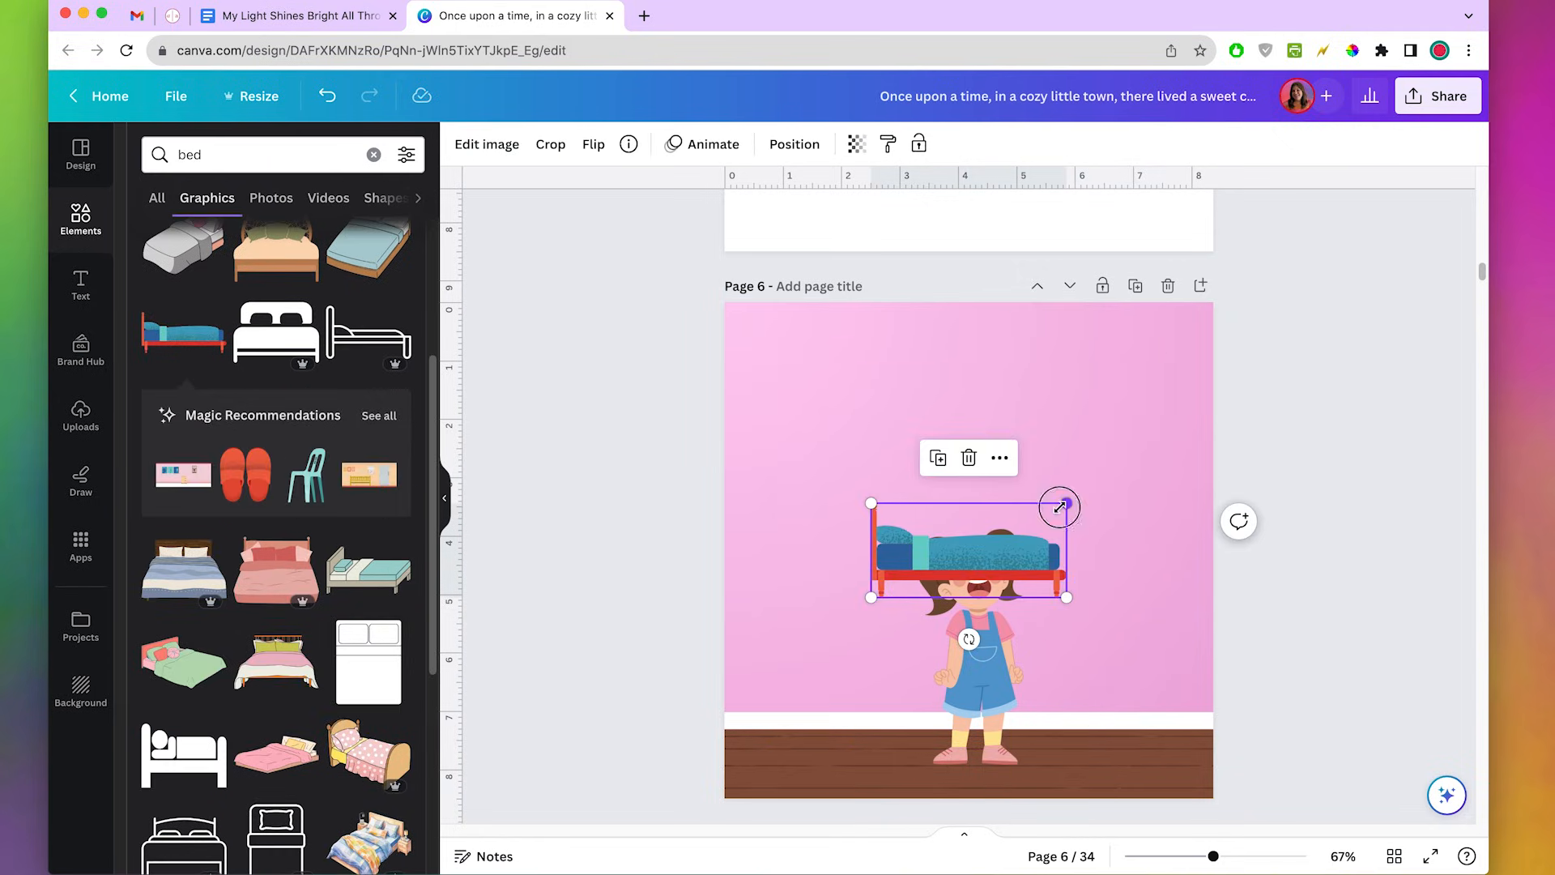
drag(1060, 506, 1258, 411)
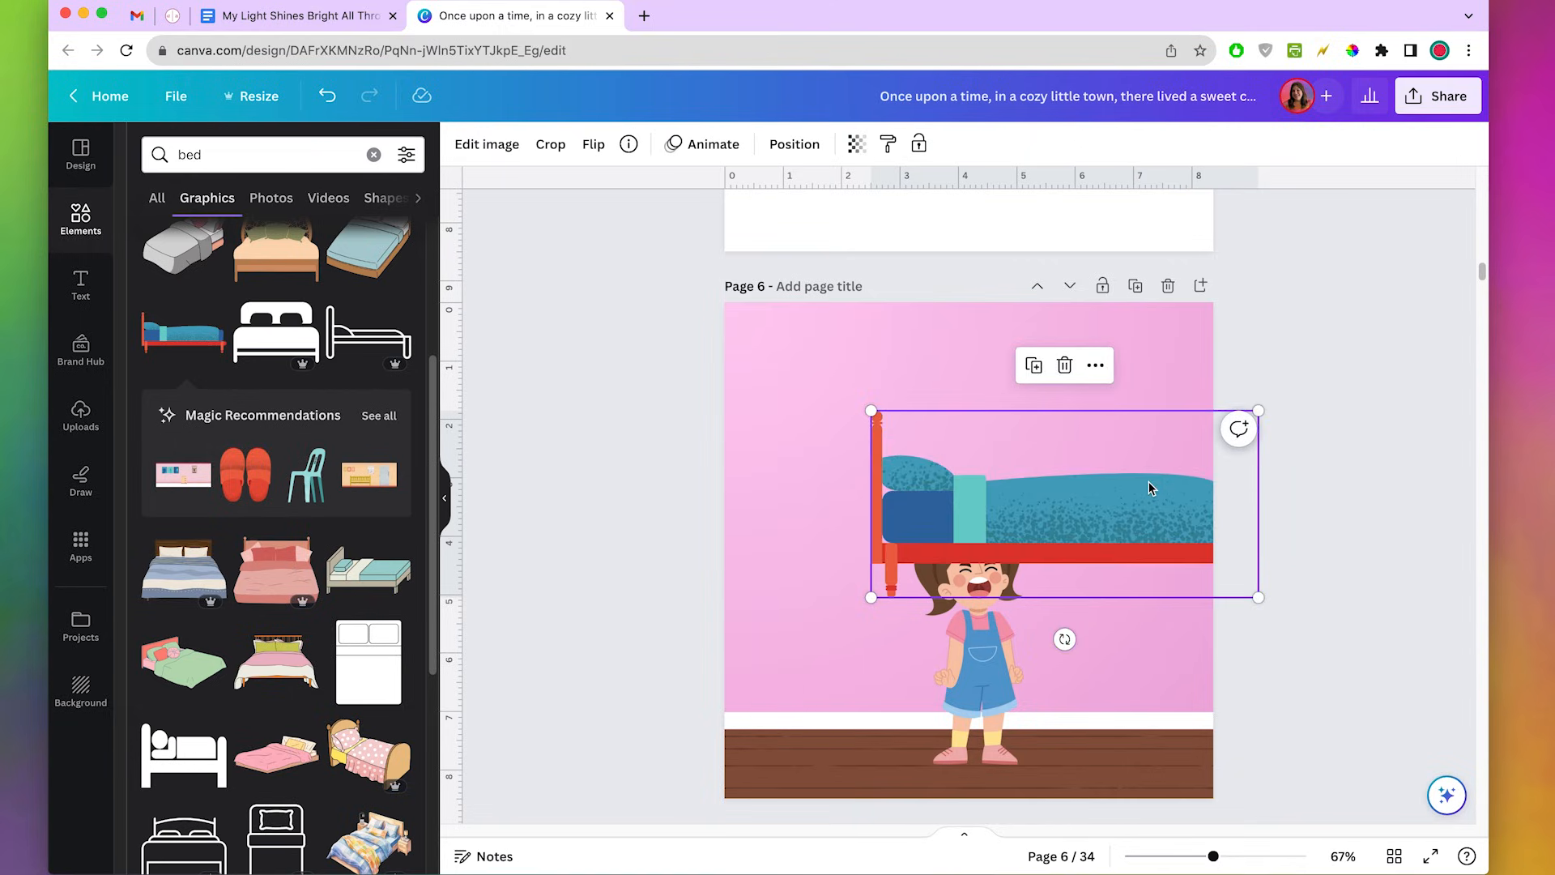
key(BackSpace)
Try the light blue bed with the orange headboard on page 6.
scroll(329, 748, down, 2)
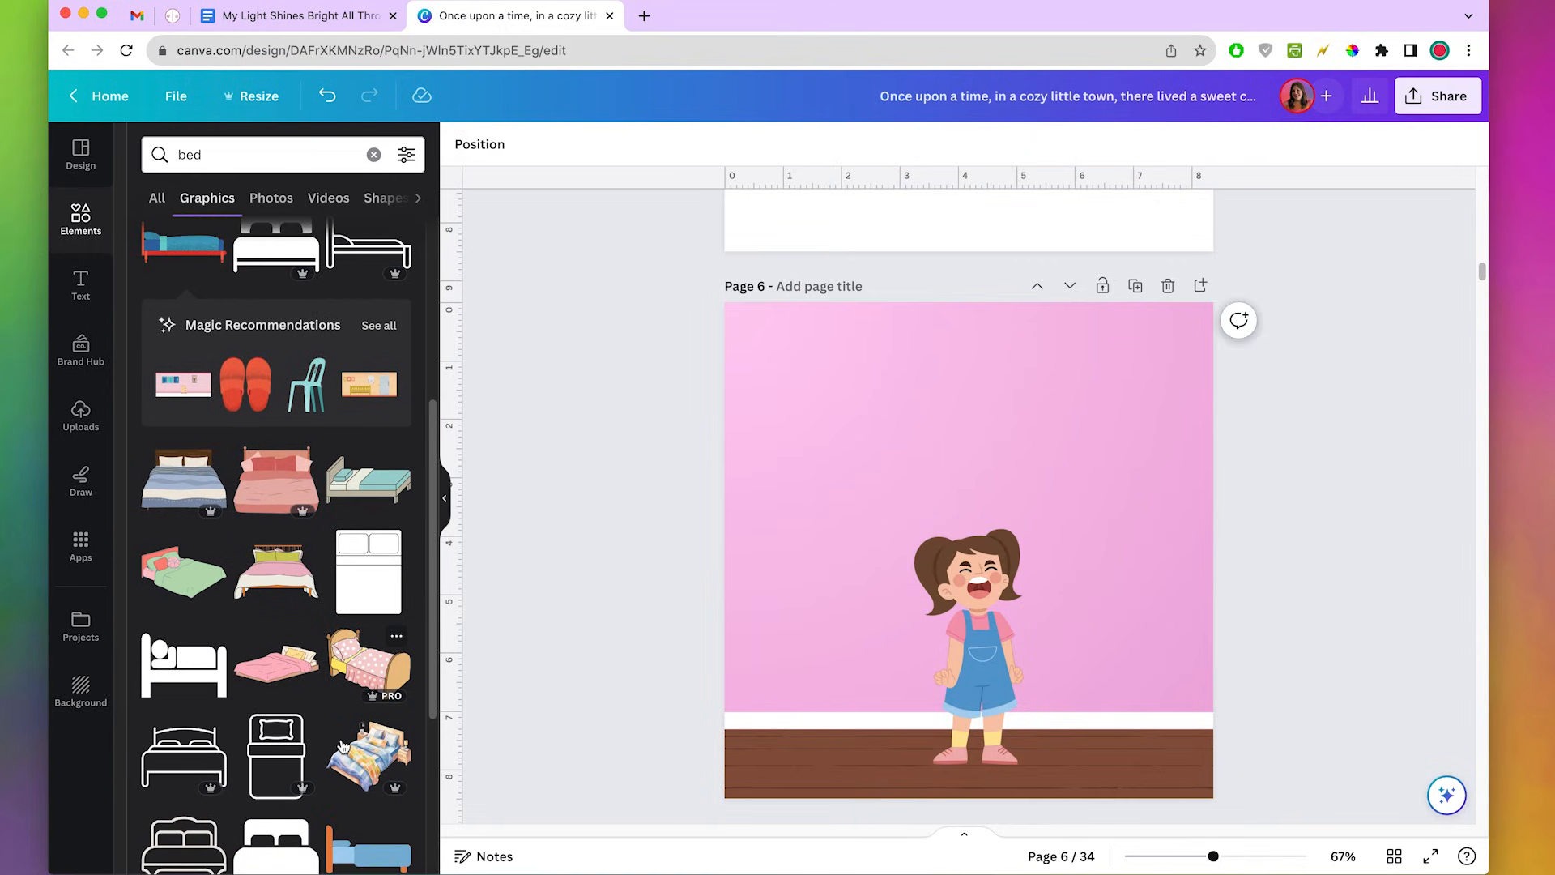
scroll(340, 745, down, 5)
click(369, 413)
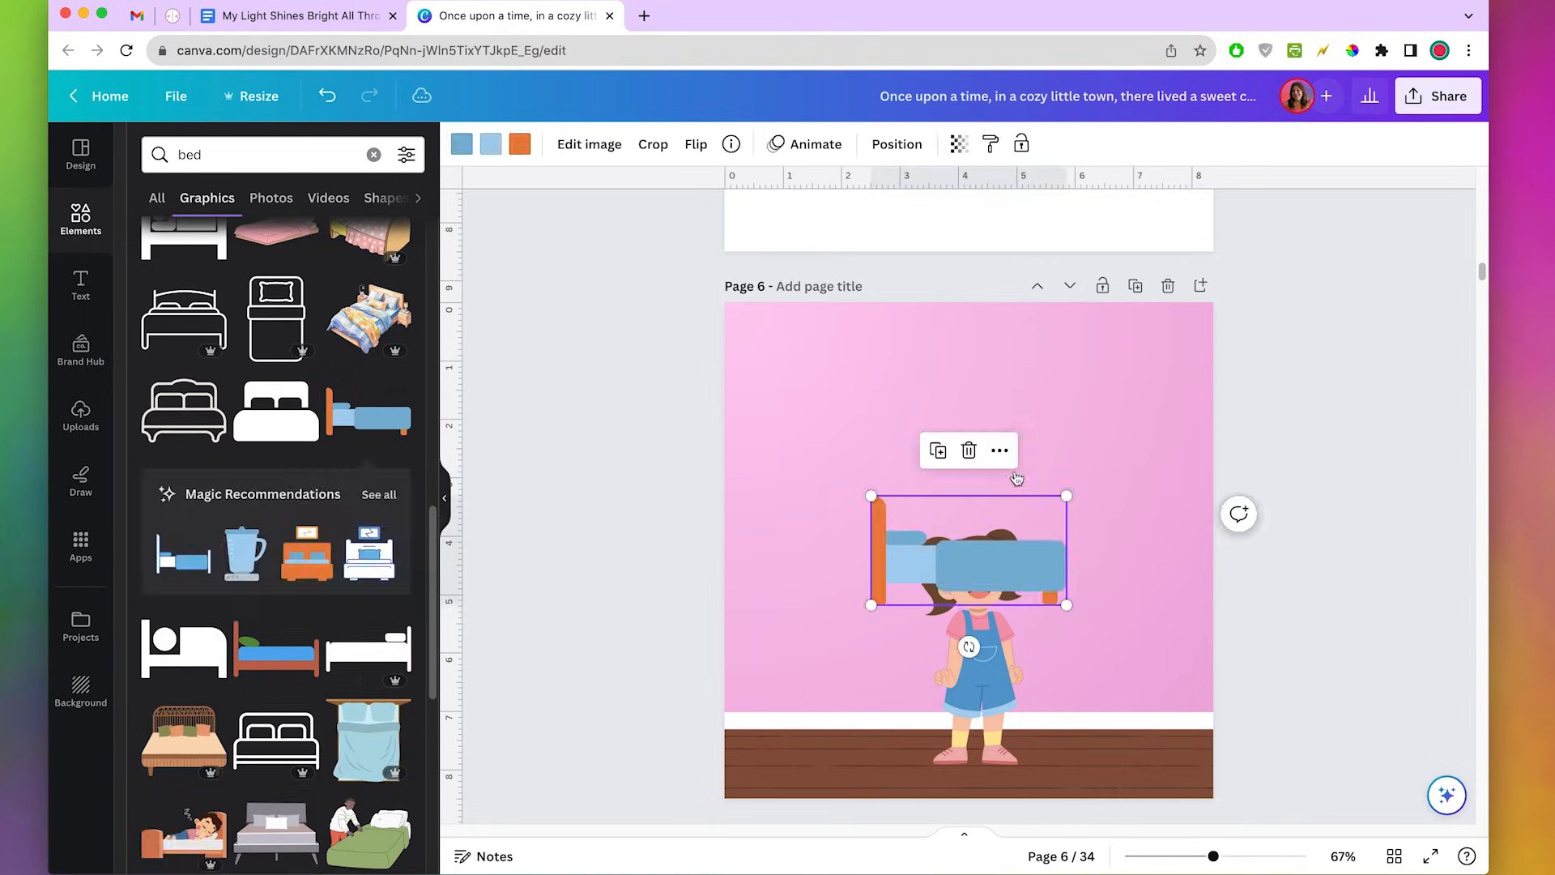
drag(1022, 540, 931, 518)
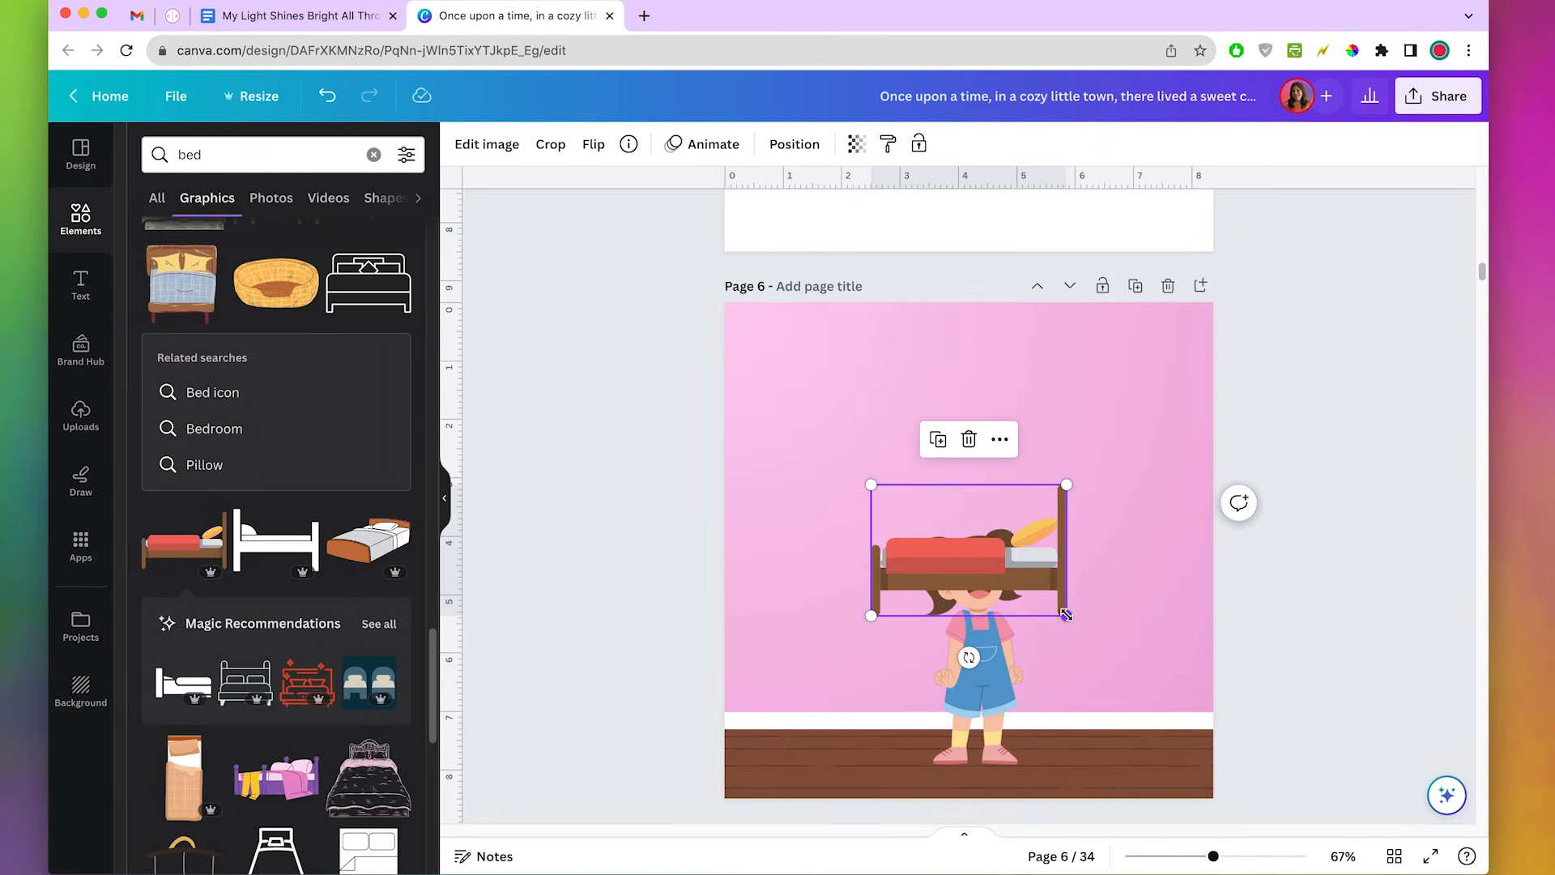
Add the brown bed with the red blanket, enlarge it to stand on the floor and flip it horizontally.
drag(1066, 615, 1197, 746)
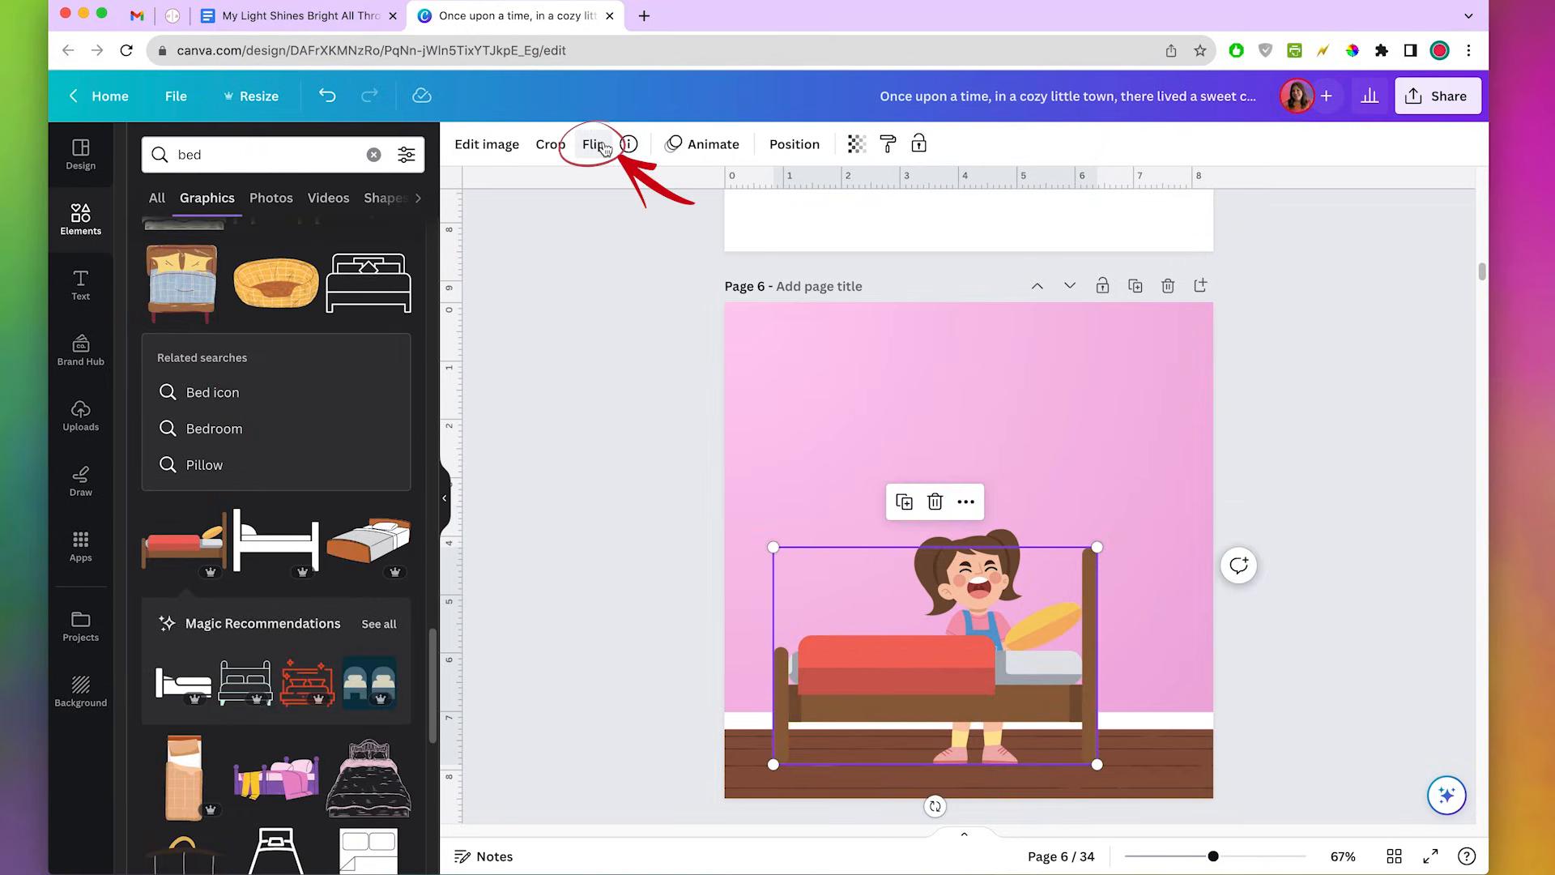
click(593, 145)
click(662, 191)
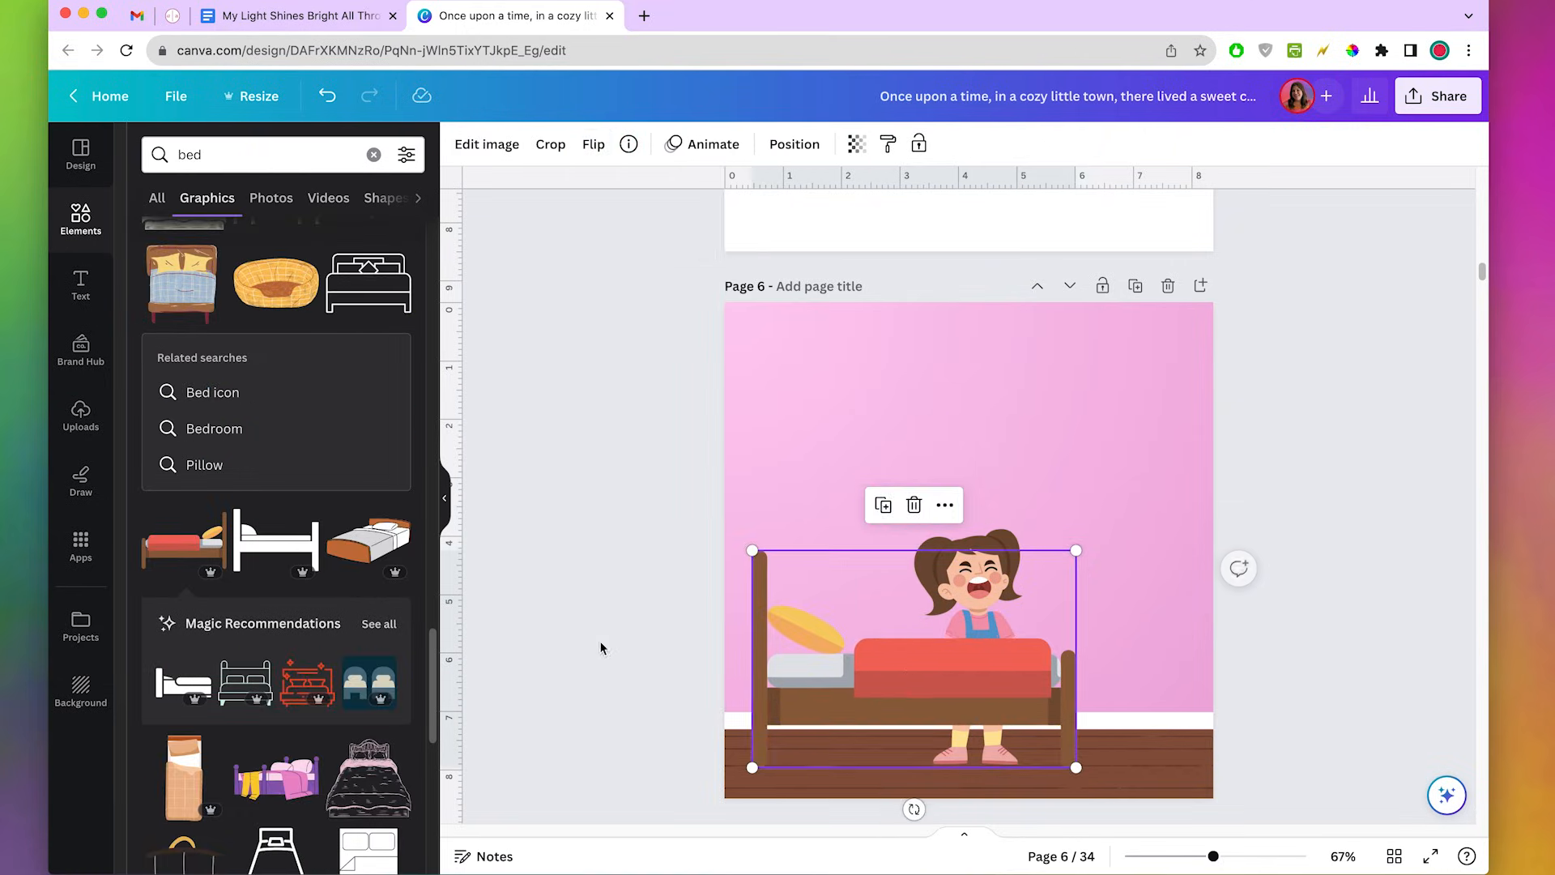
Reposition the girl so she stands in front of the middle of the bed.
drag(994, 536, 1081, 540)
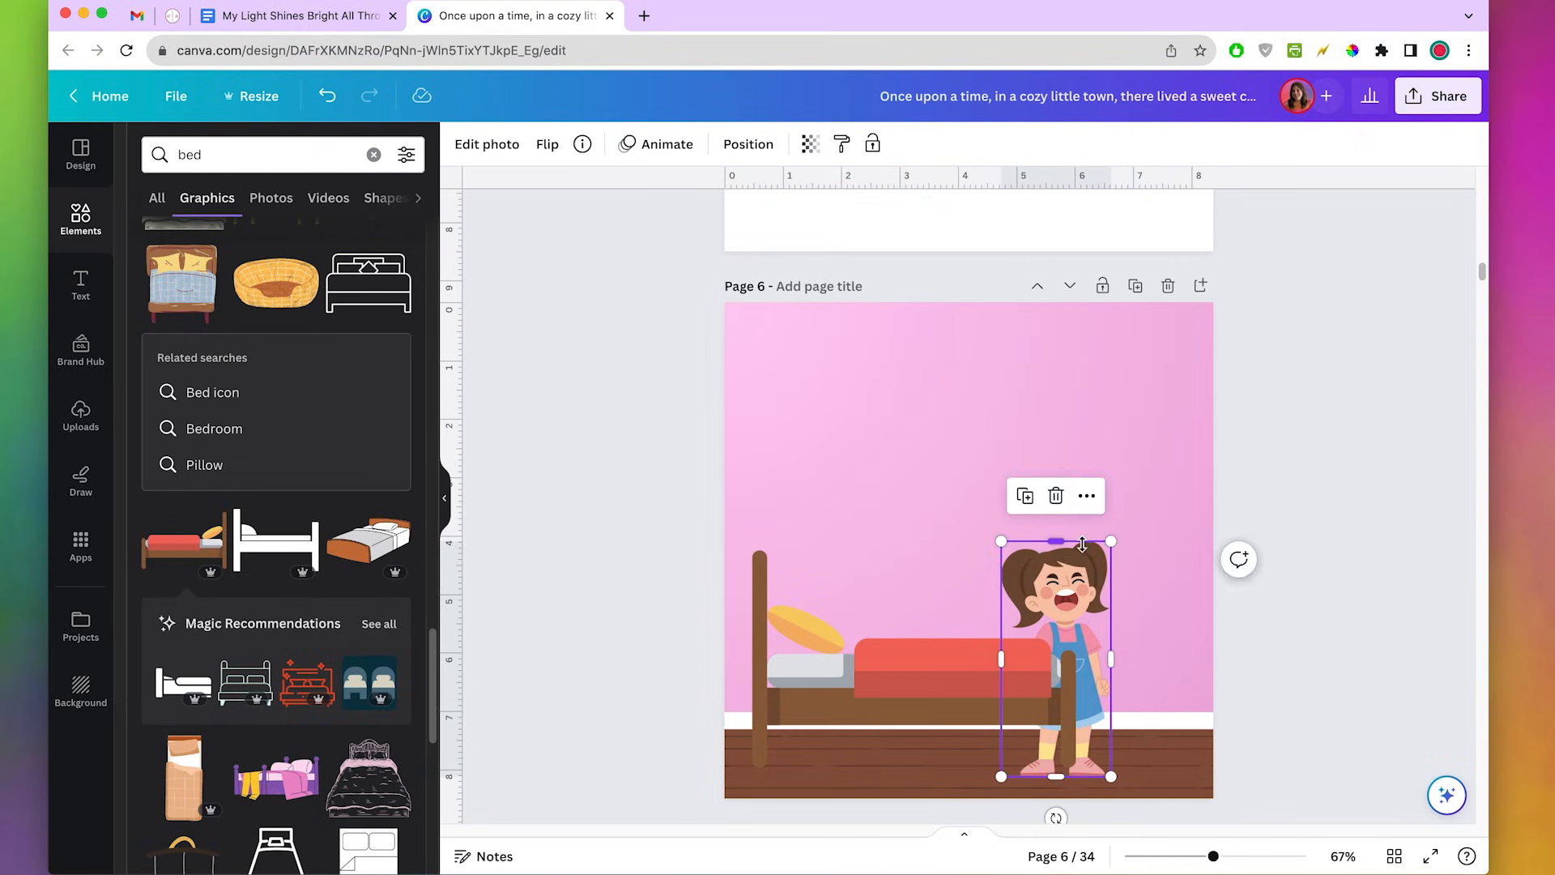
drag(1080, 684, 938, 686)
click(1180, 614)
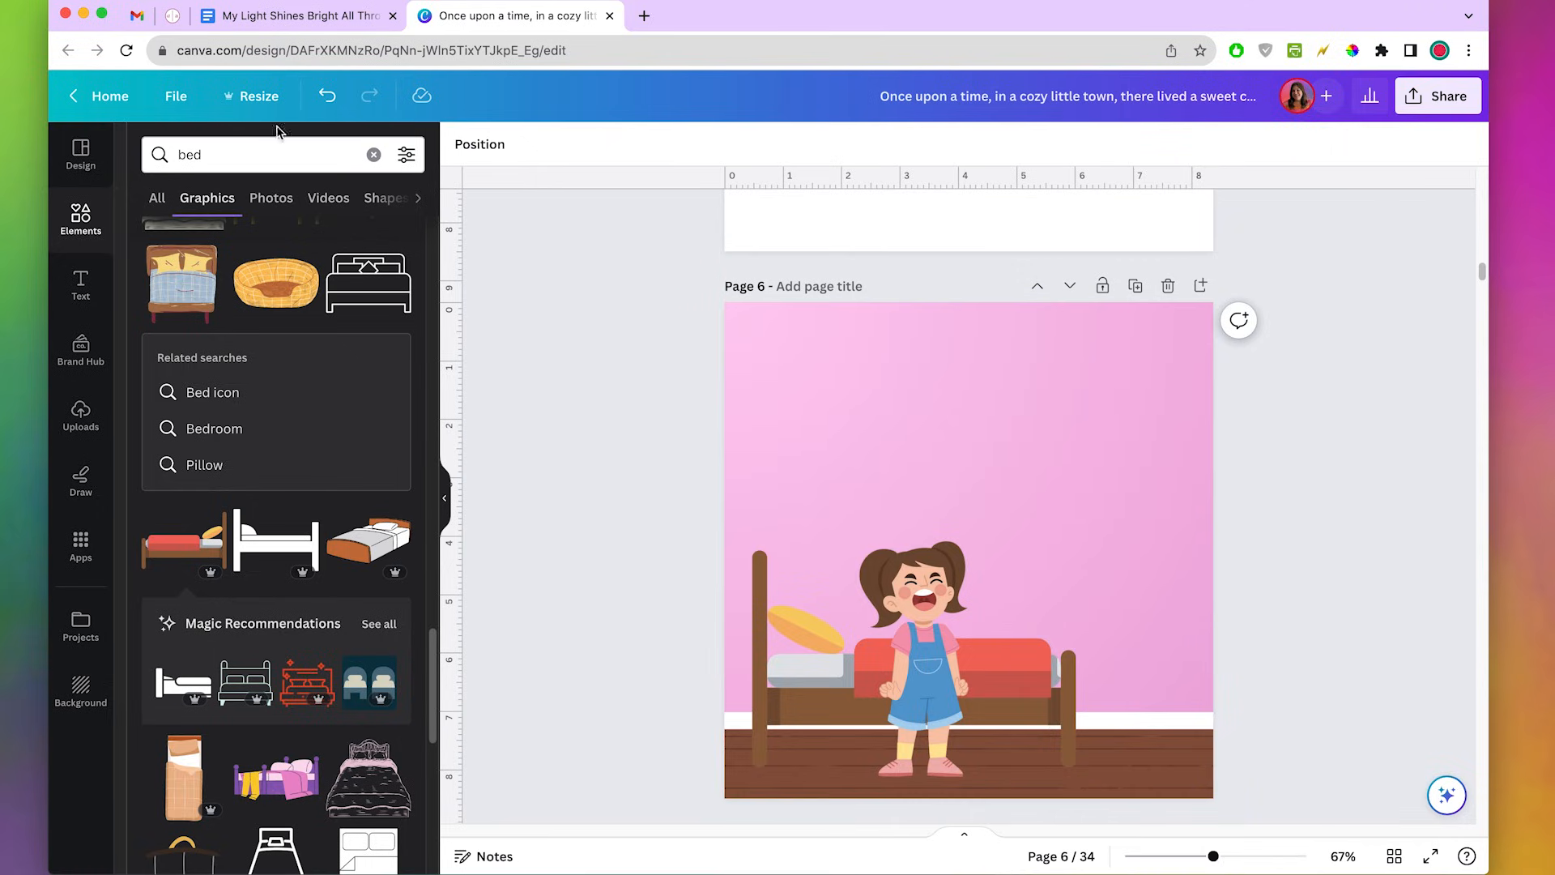
Search the graphics for a white dresser and place the beige four-drawer one on the floor at page 6's right edge.
click(273, 154)
text(dresse)
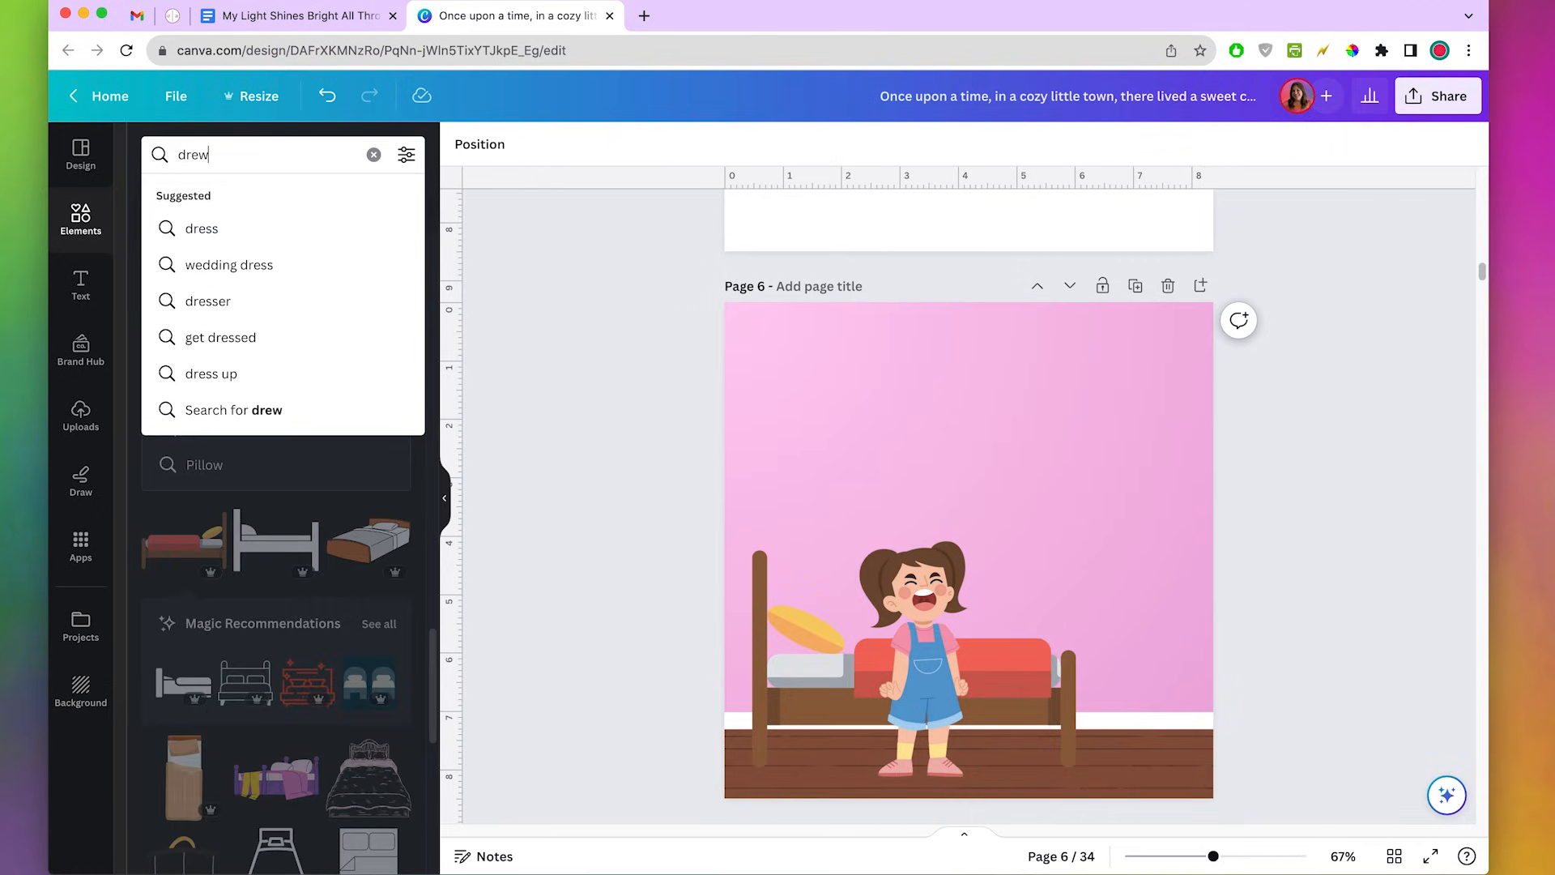
text(r)
key(Return)
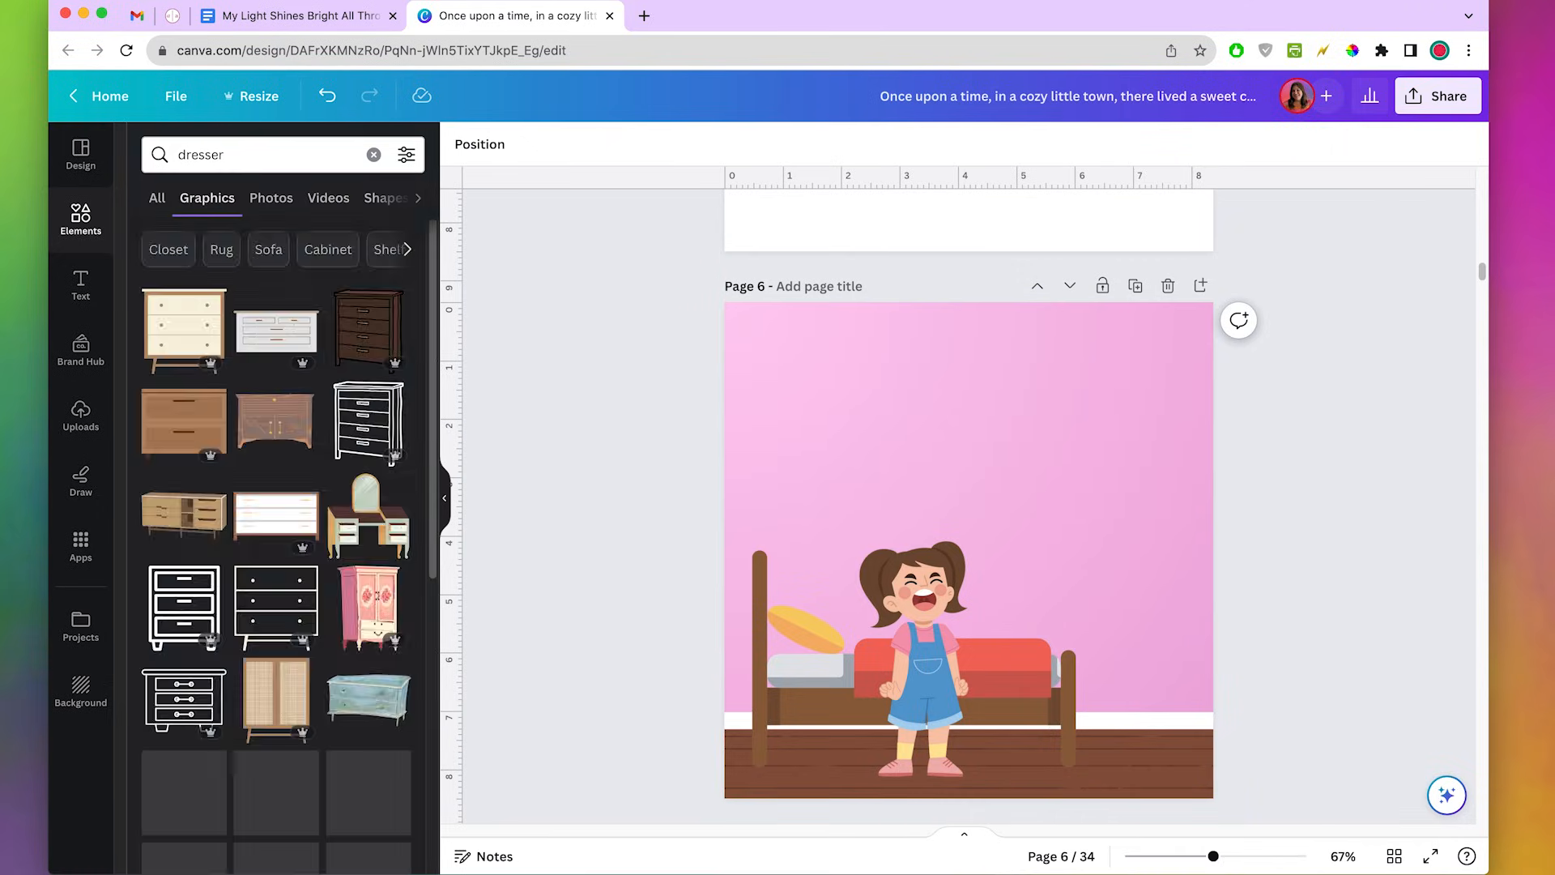
scroll(358, 732, down, 10)
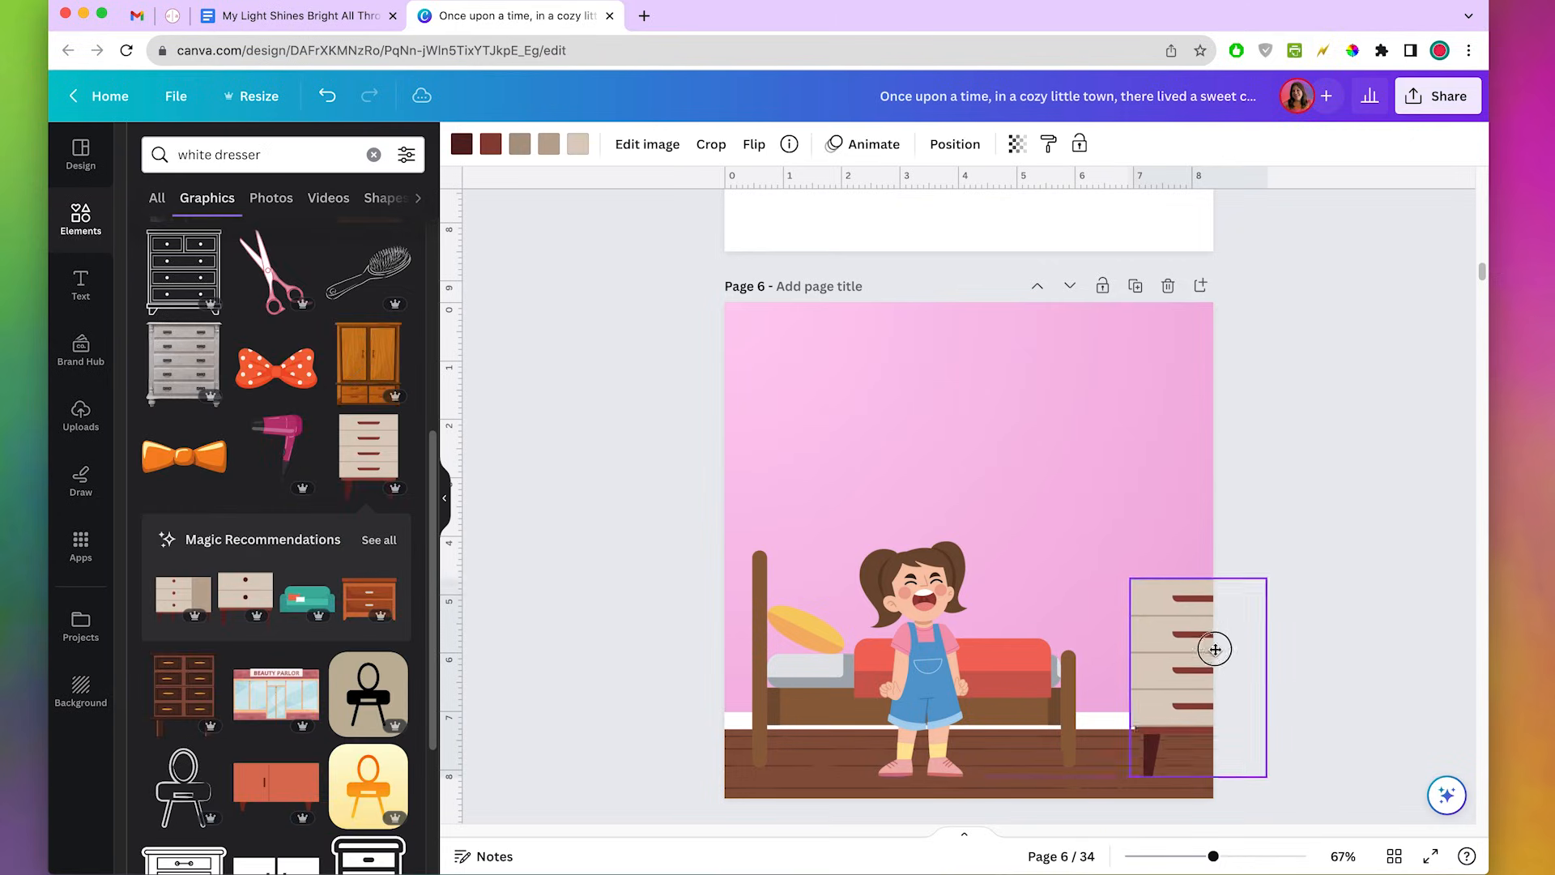
drag(1208, 649, 1187, 646)
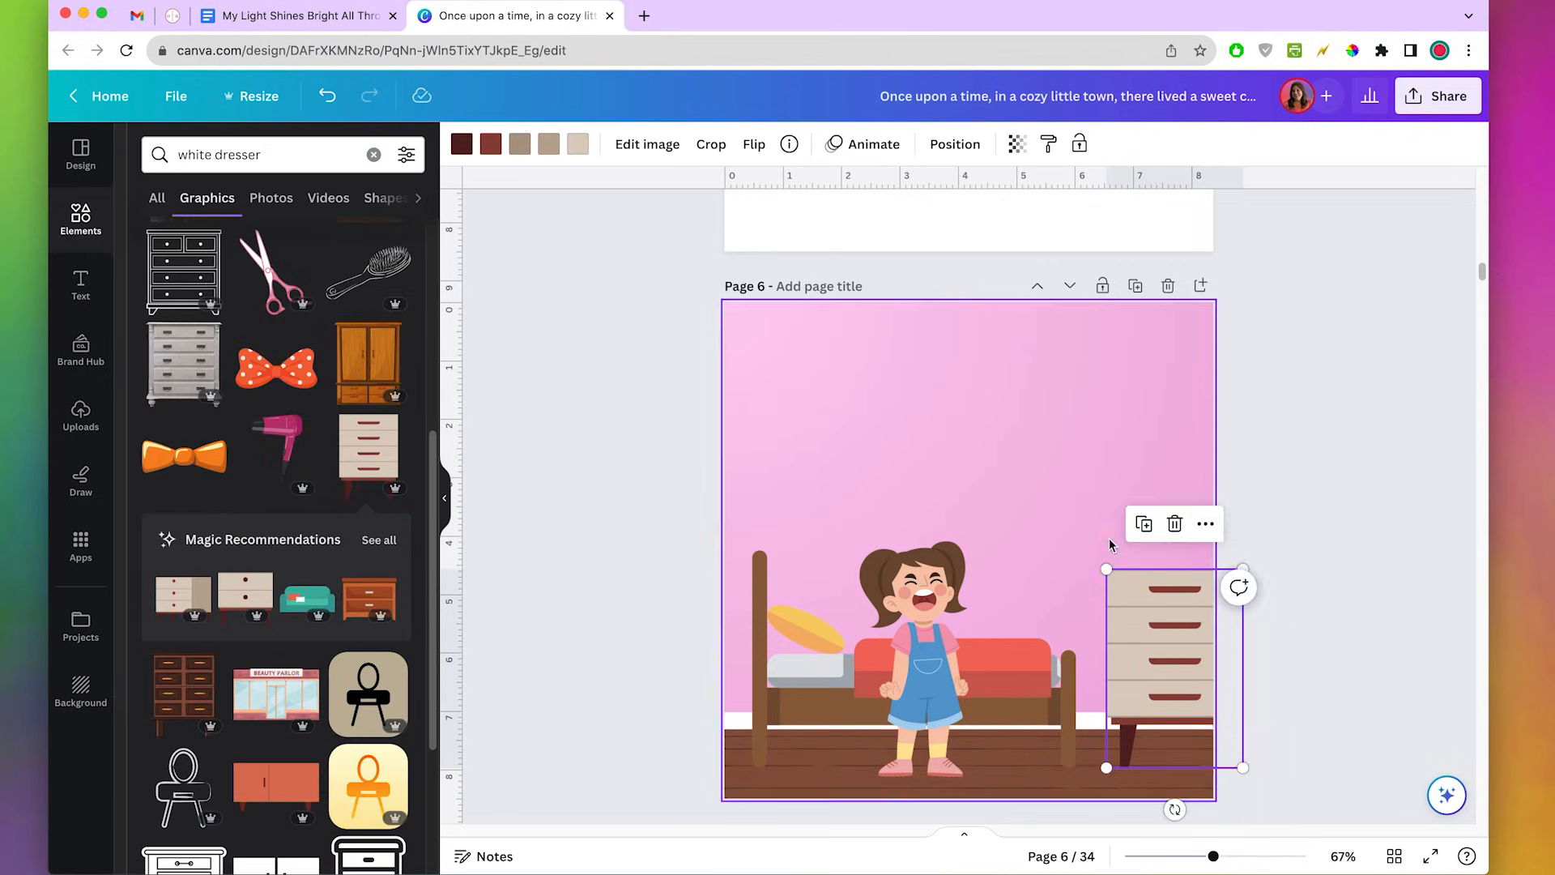
Recolour the dresser's drawer fronts to white #ffffff and its red handles and legs to teal.
click(577, 144)
click(300, 304)
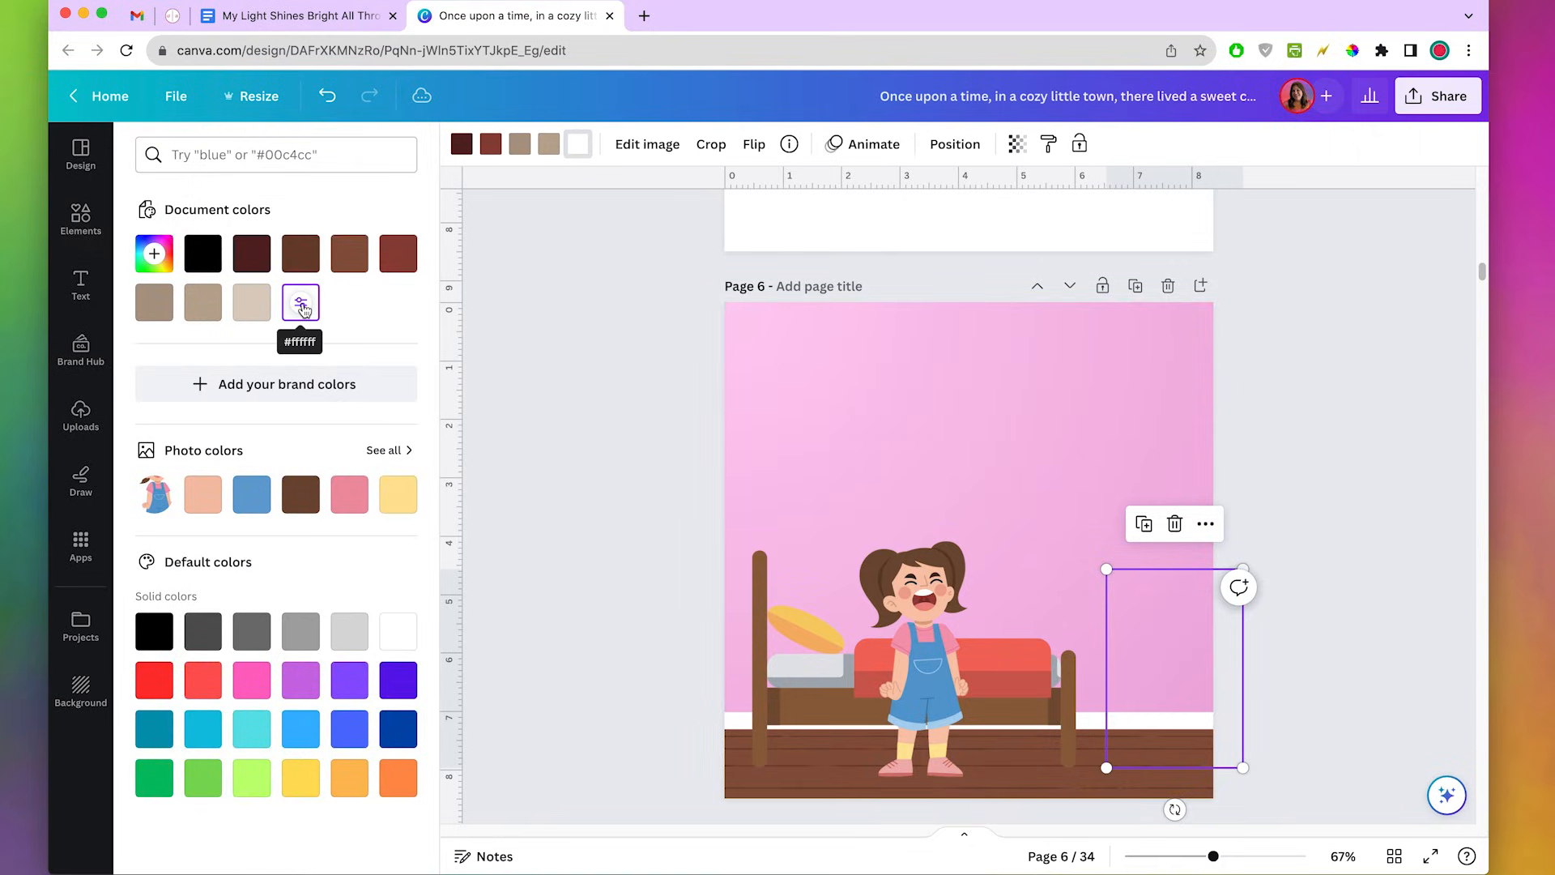
click(491, 142)
click(154, 254)
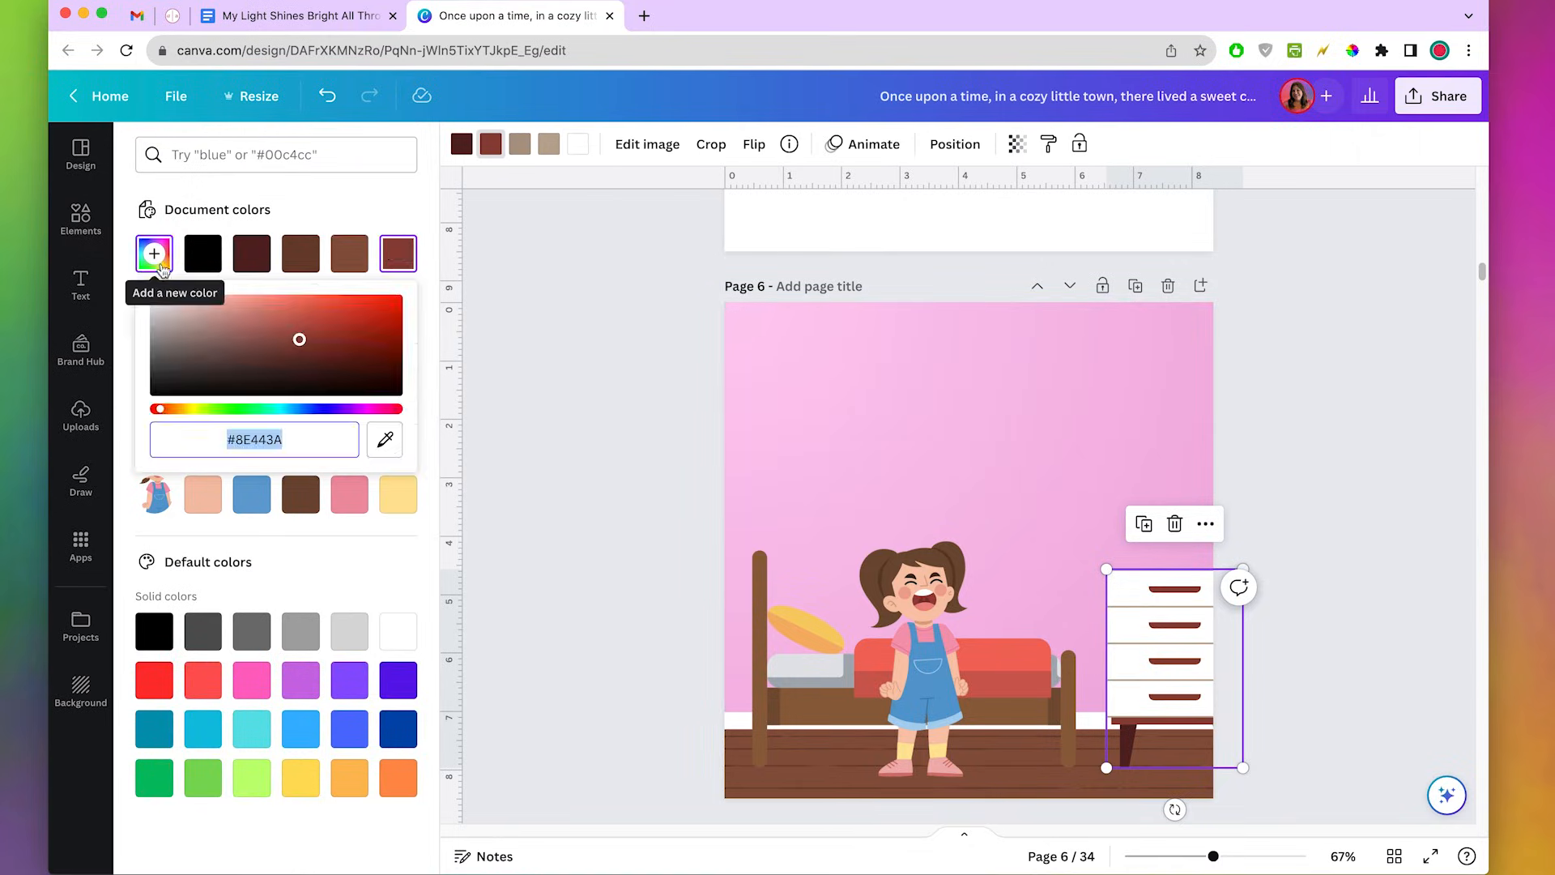
click(294, 409)
drag(286, 409, 281, 409)
drag(331, 310, 341, 319)
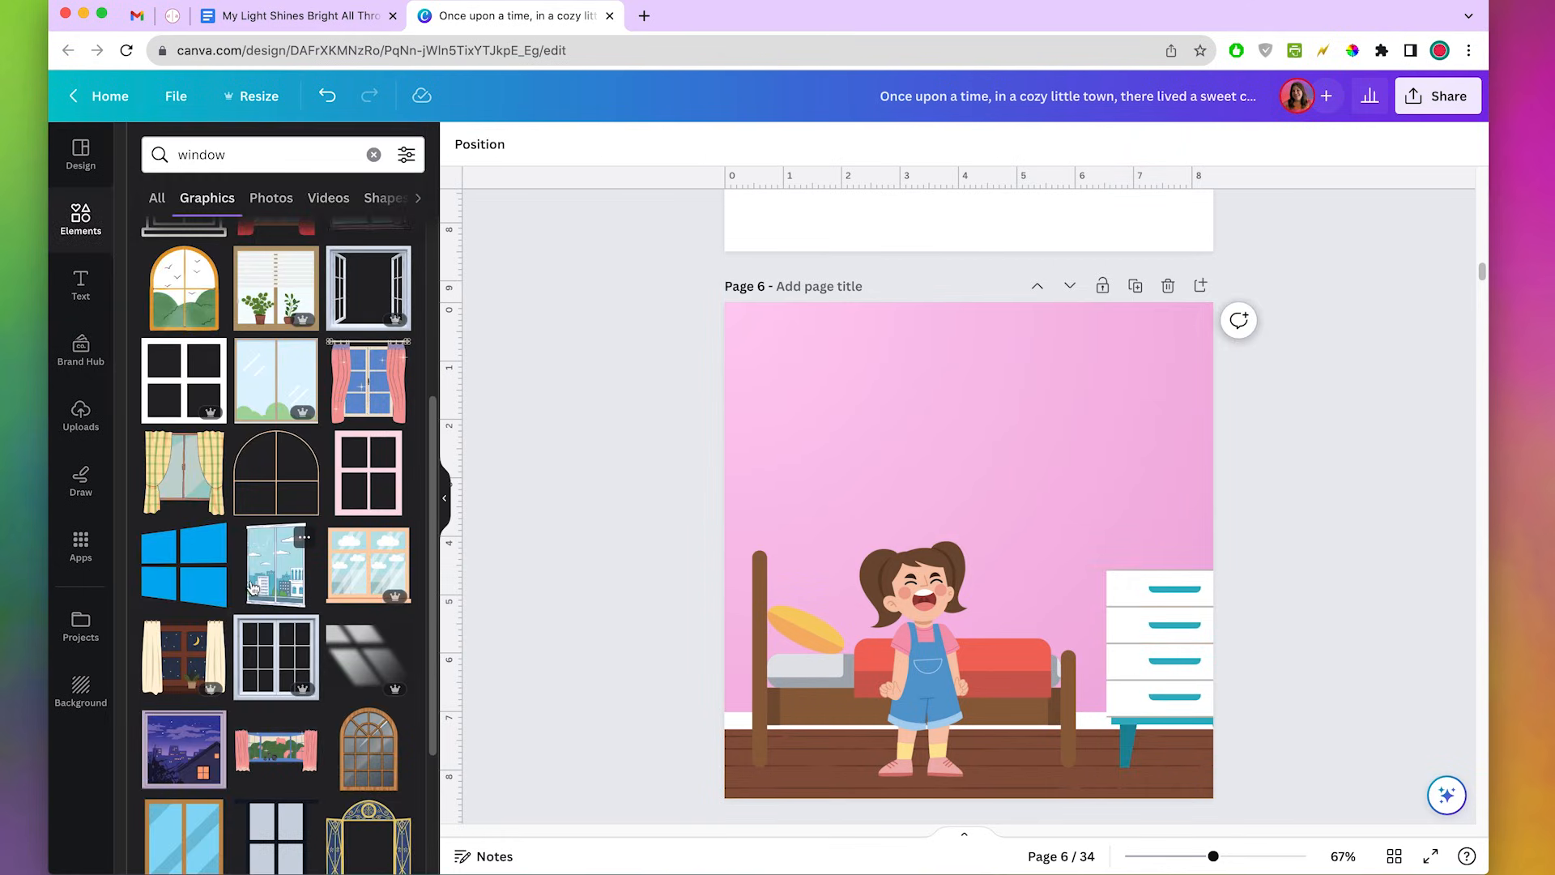
Try the night window with cream curtains on the pink wall, enlarge and reposition it, and delete it.
scroll(189, 734, down, 3)
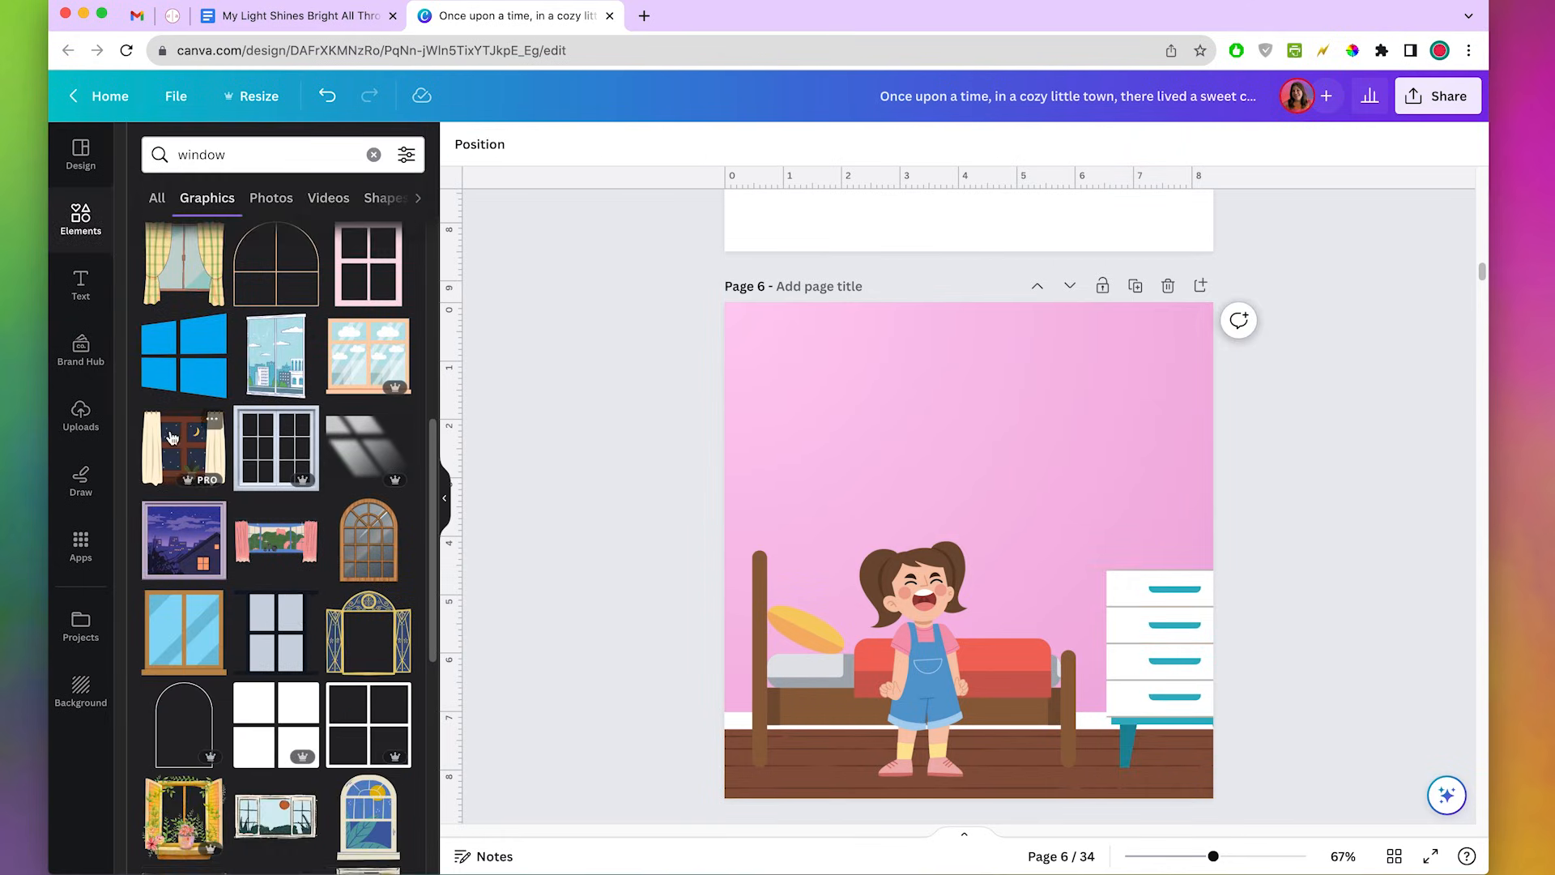
click(172, 437)
drag(939, 559, 1079, 434)
drag(1009, 504, 906, 595)
drag(1031, 473, 1142, 454)
drag(1034, 572, 1097, 510)
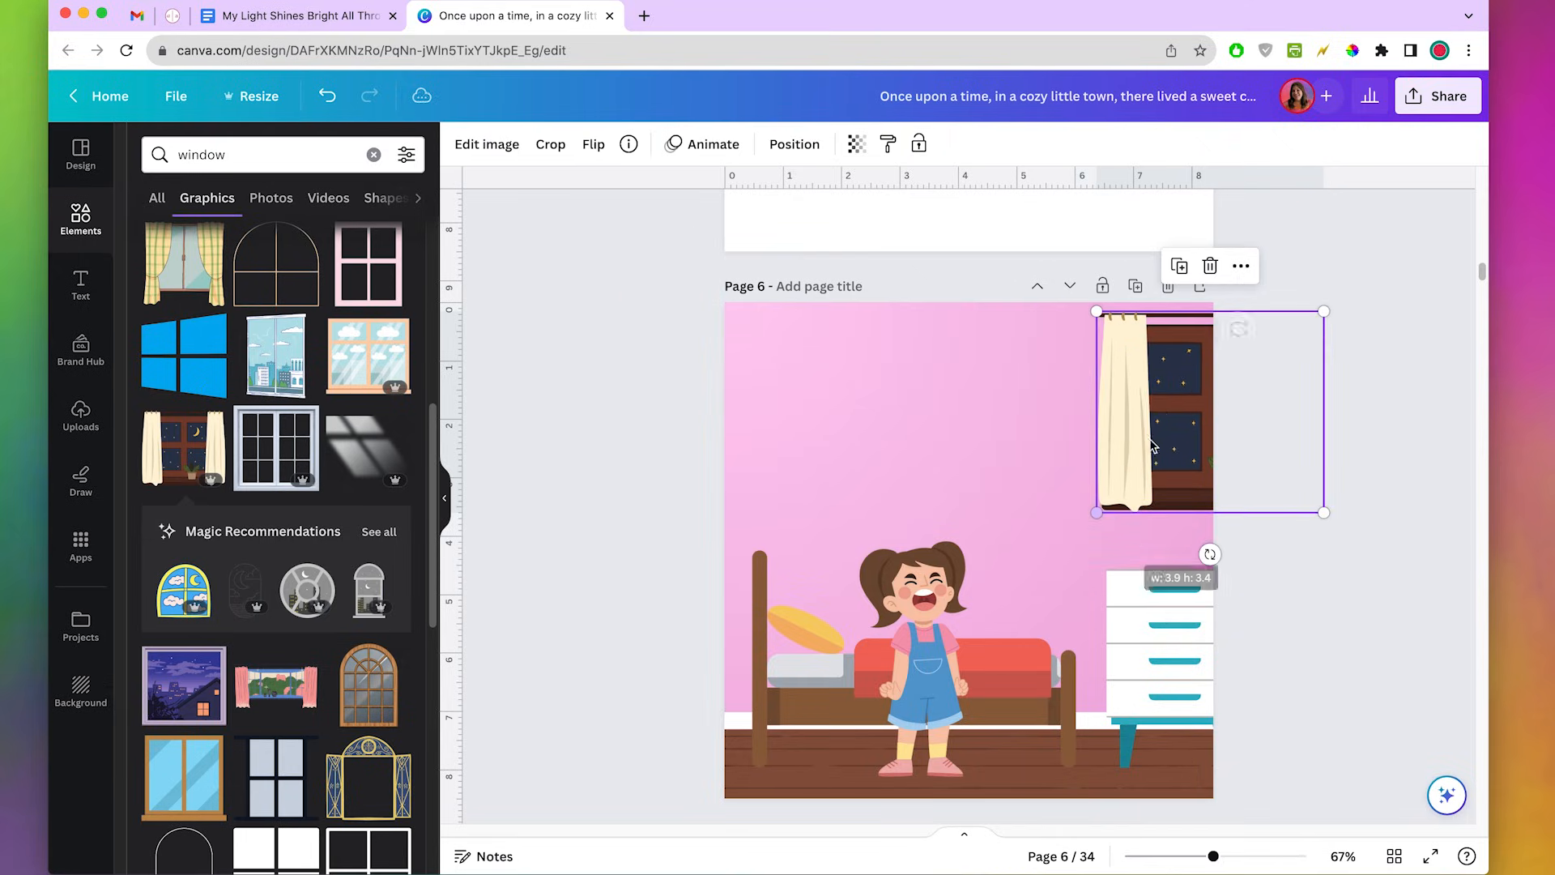
drag(1153, 418, 1031, 452)
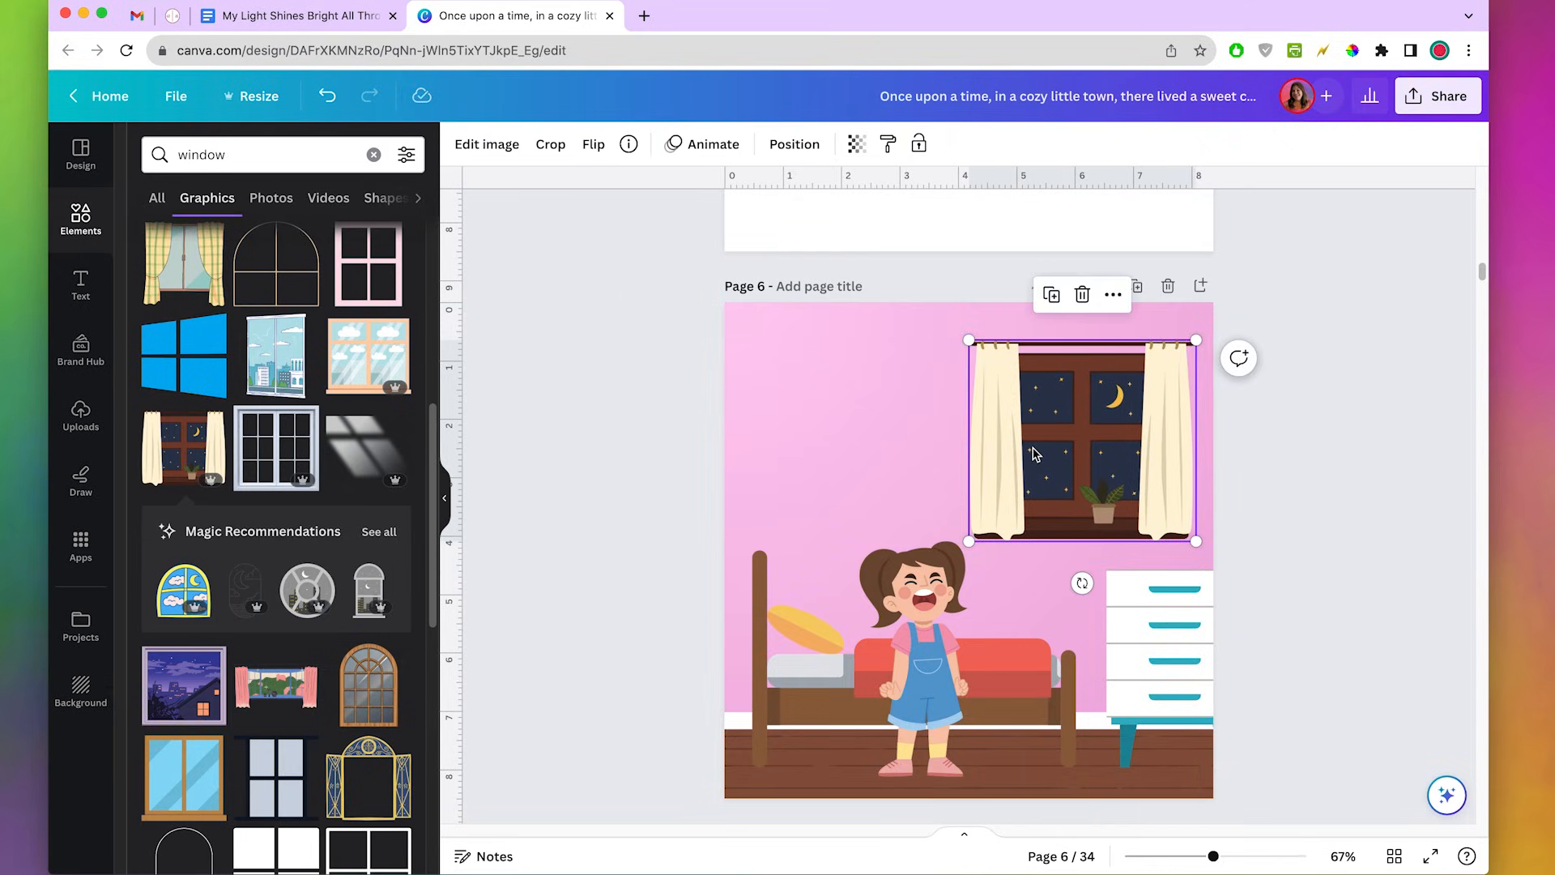
key(Delete)
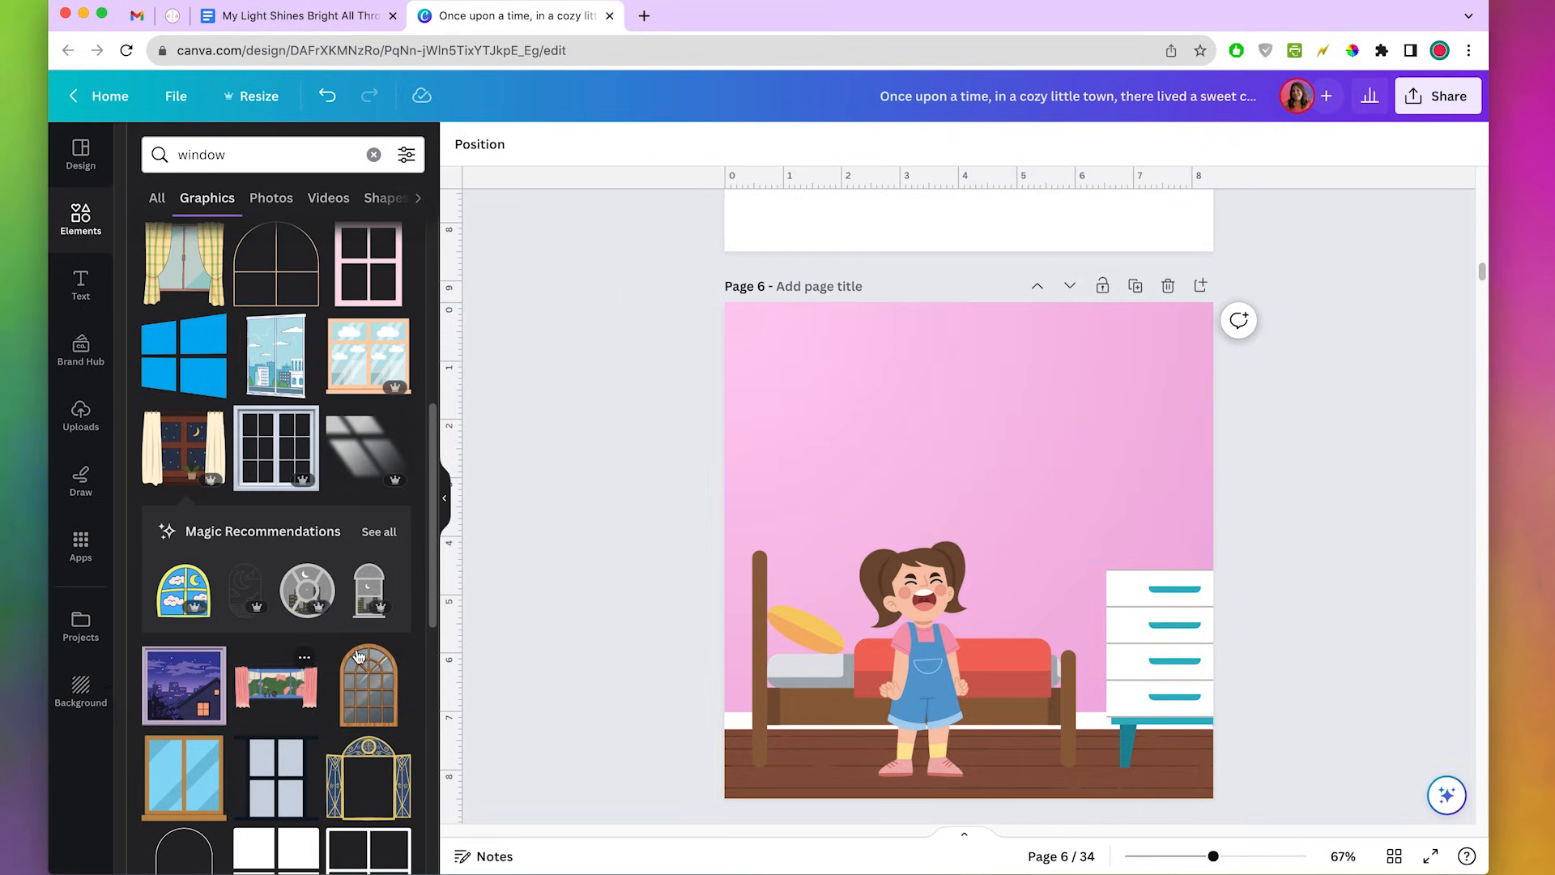
Place the night window with purple curtains on the wall above the dresser and enlarge it past the page edge.
drag(1093, 405, 1134, 393)
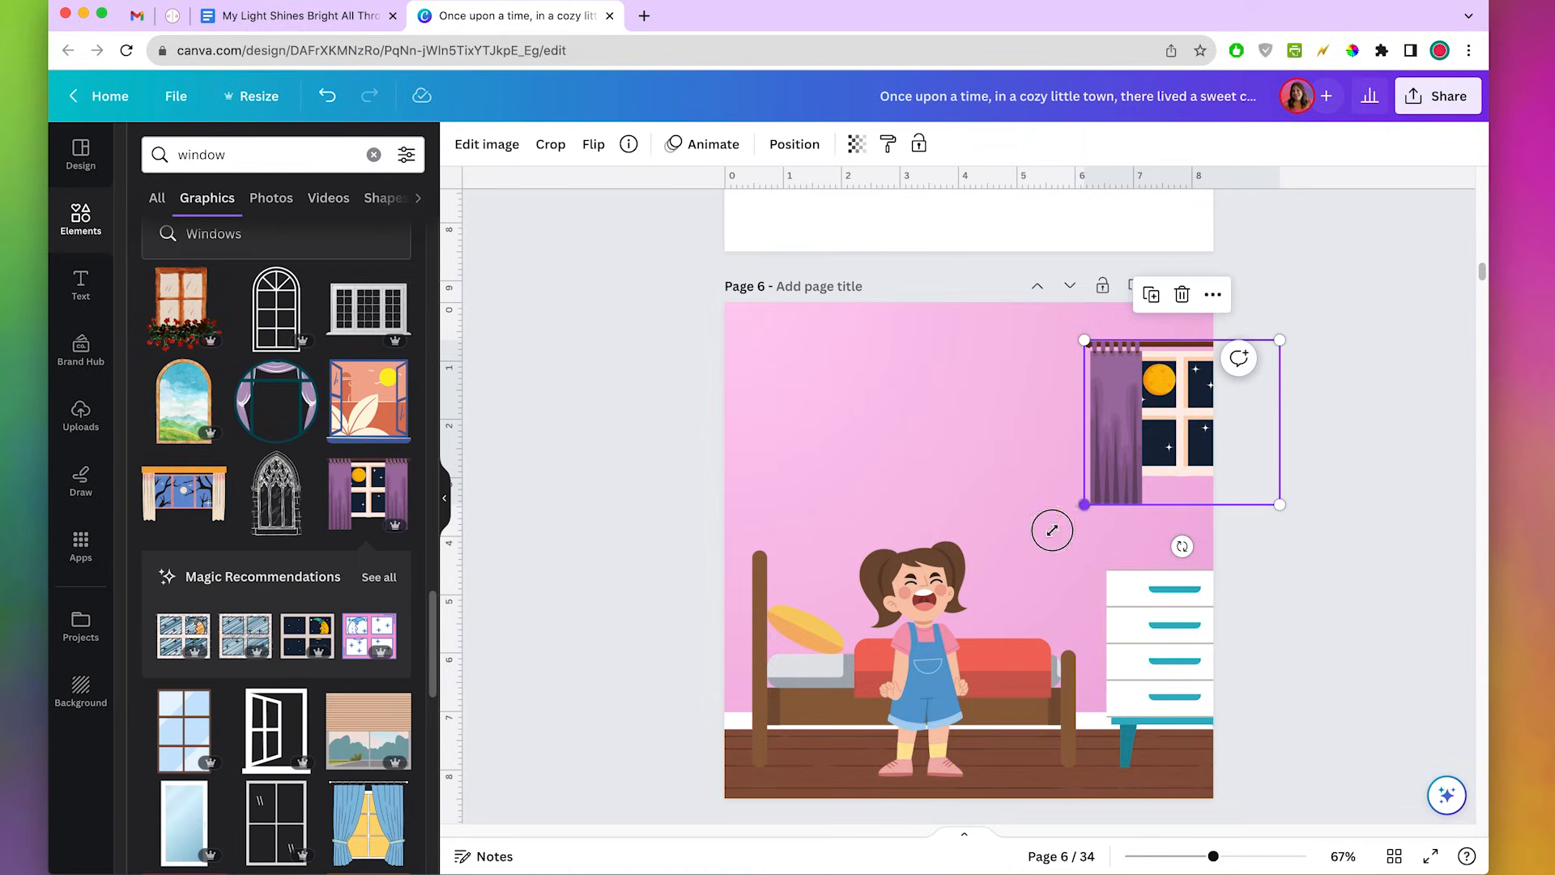
drag(1077, 504, 1052, 538)
click(843, 370)
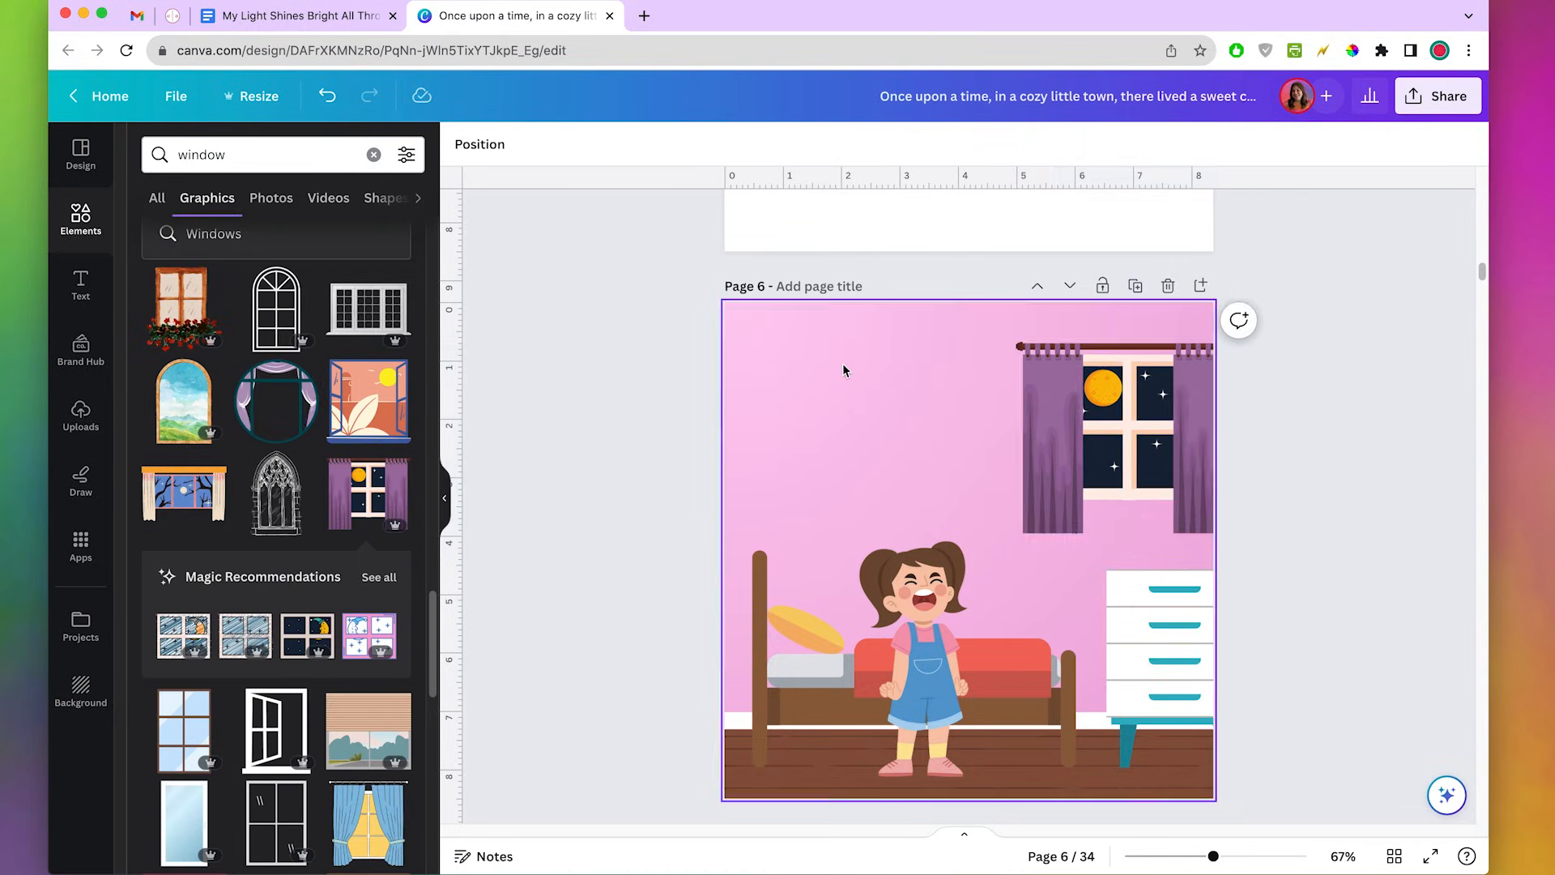
Cut the "Once upon a time" story text from page 5 and paste it onto page 6.
scroll(564, 335, up, 5)
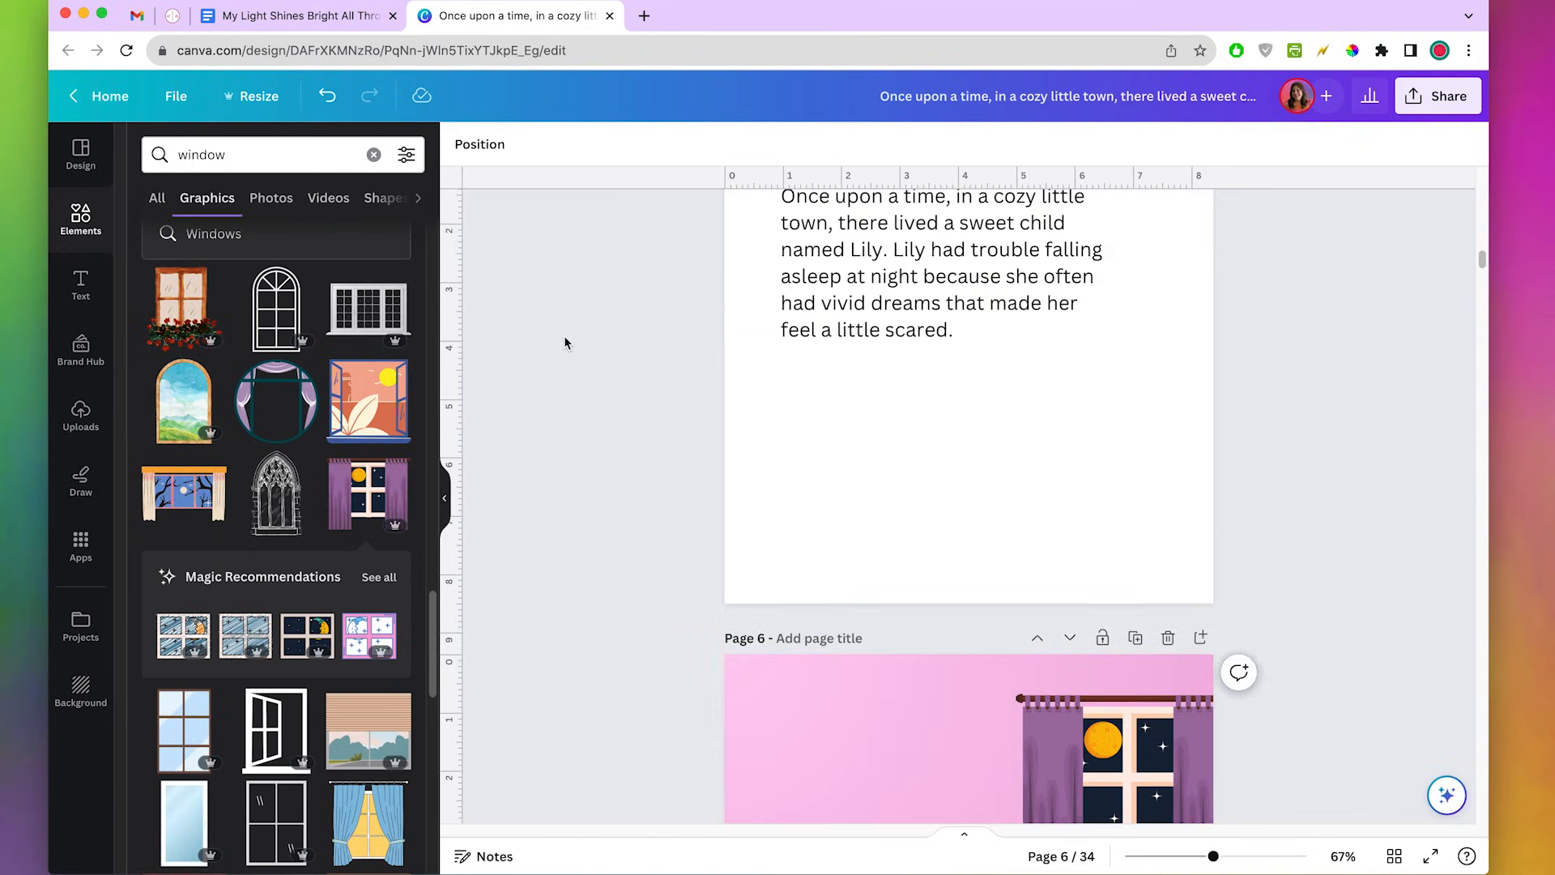
scroll(563, 335, up, 2)
scroll(566, 337, down, 4)
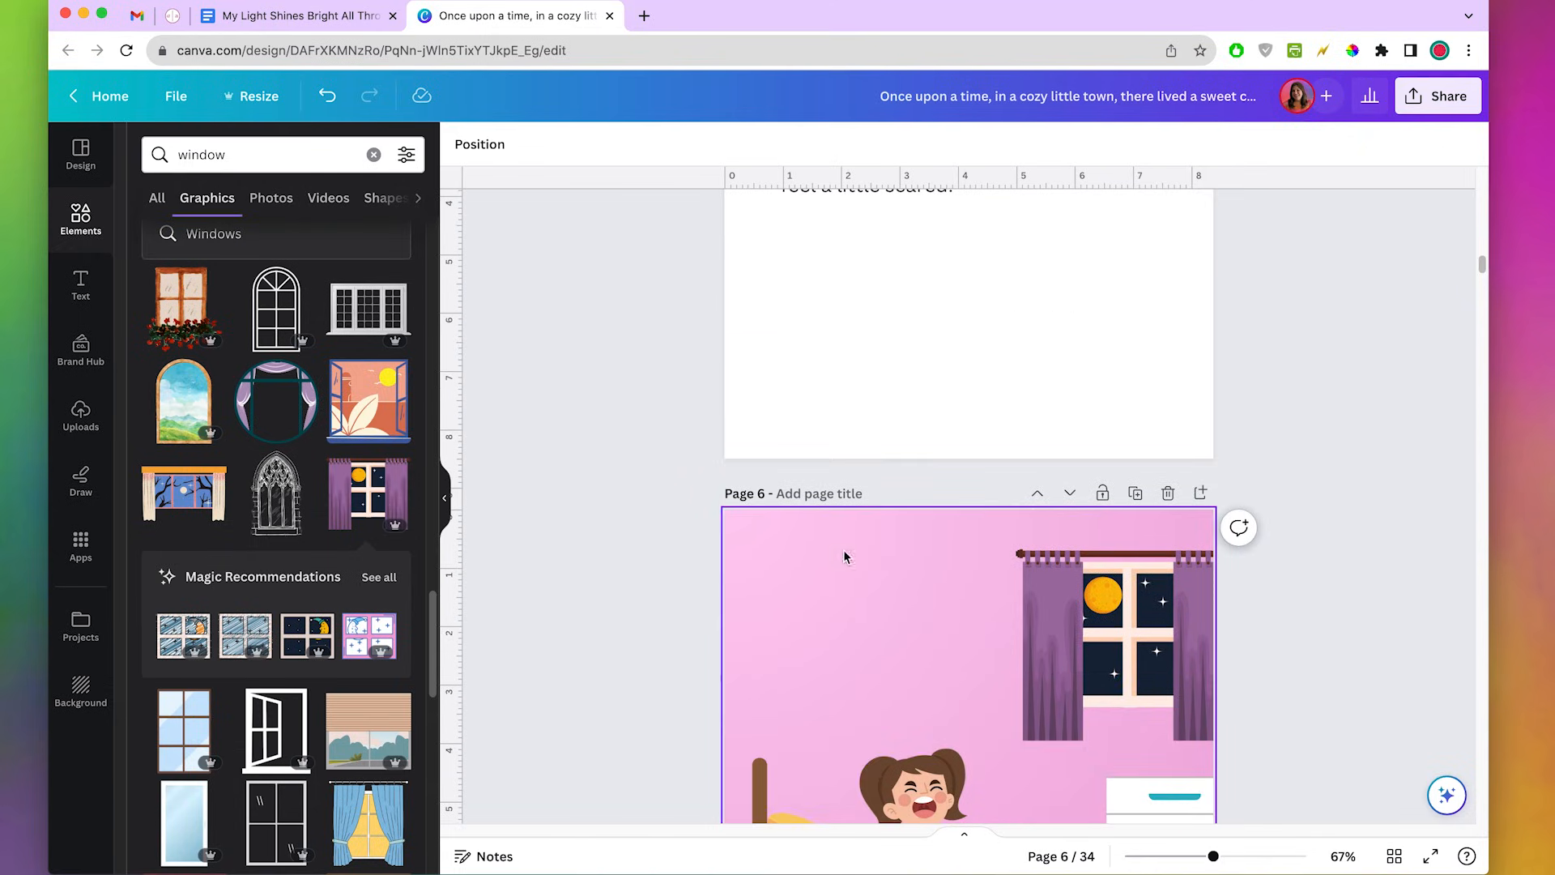
scroll(1405, 394, up, 2)
click(875, 236)
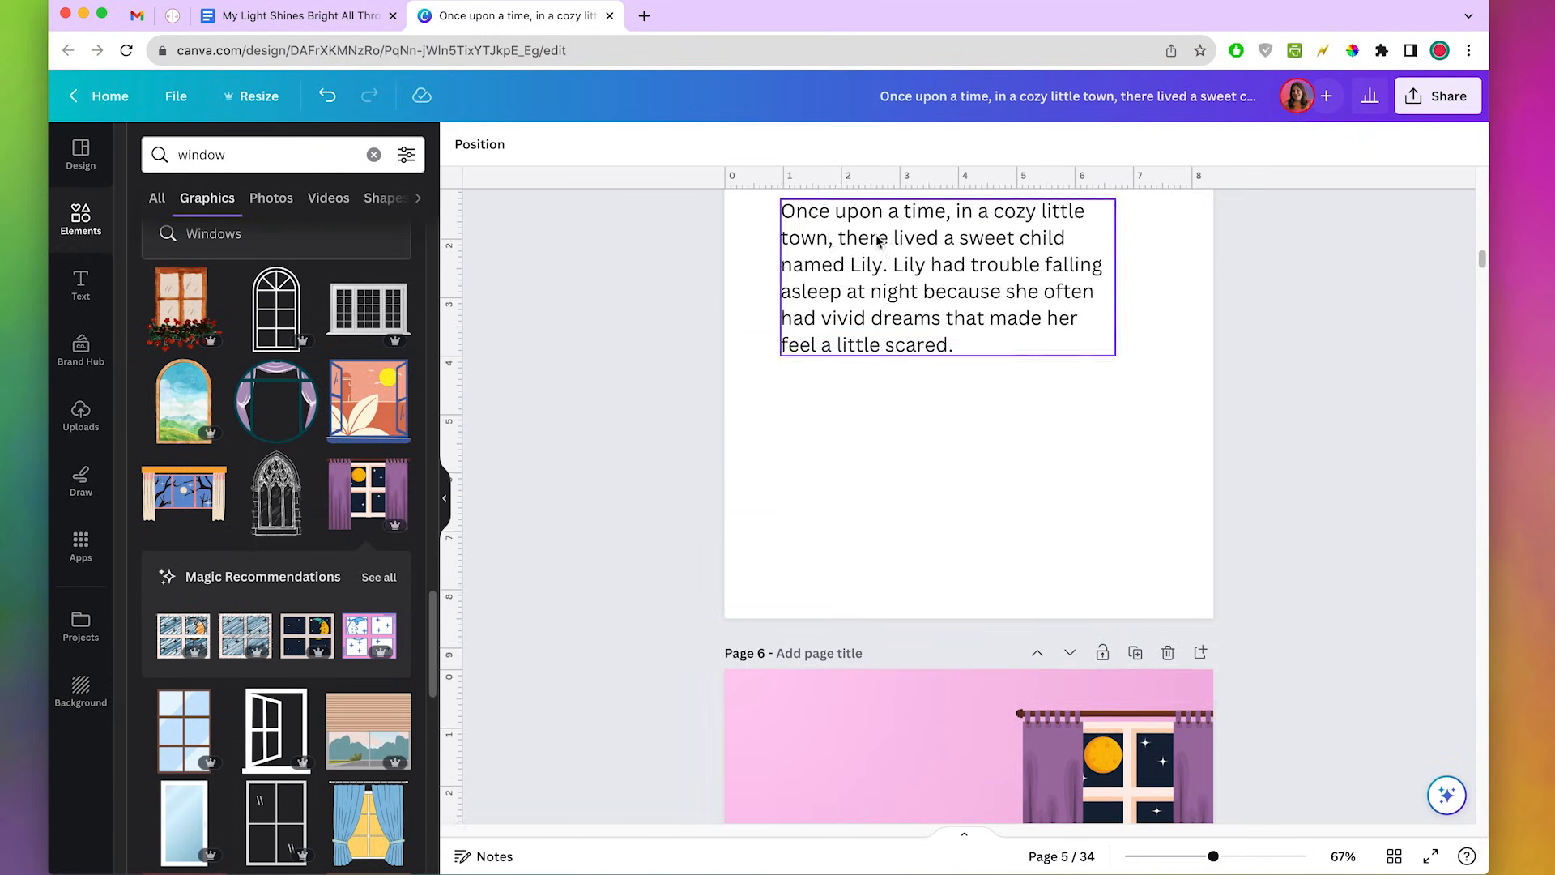
key(cmd+x)
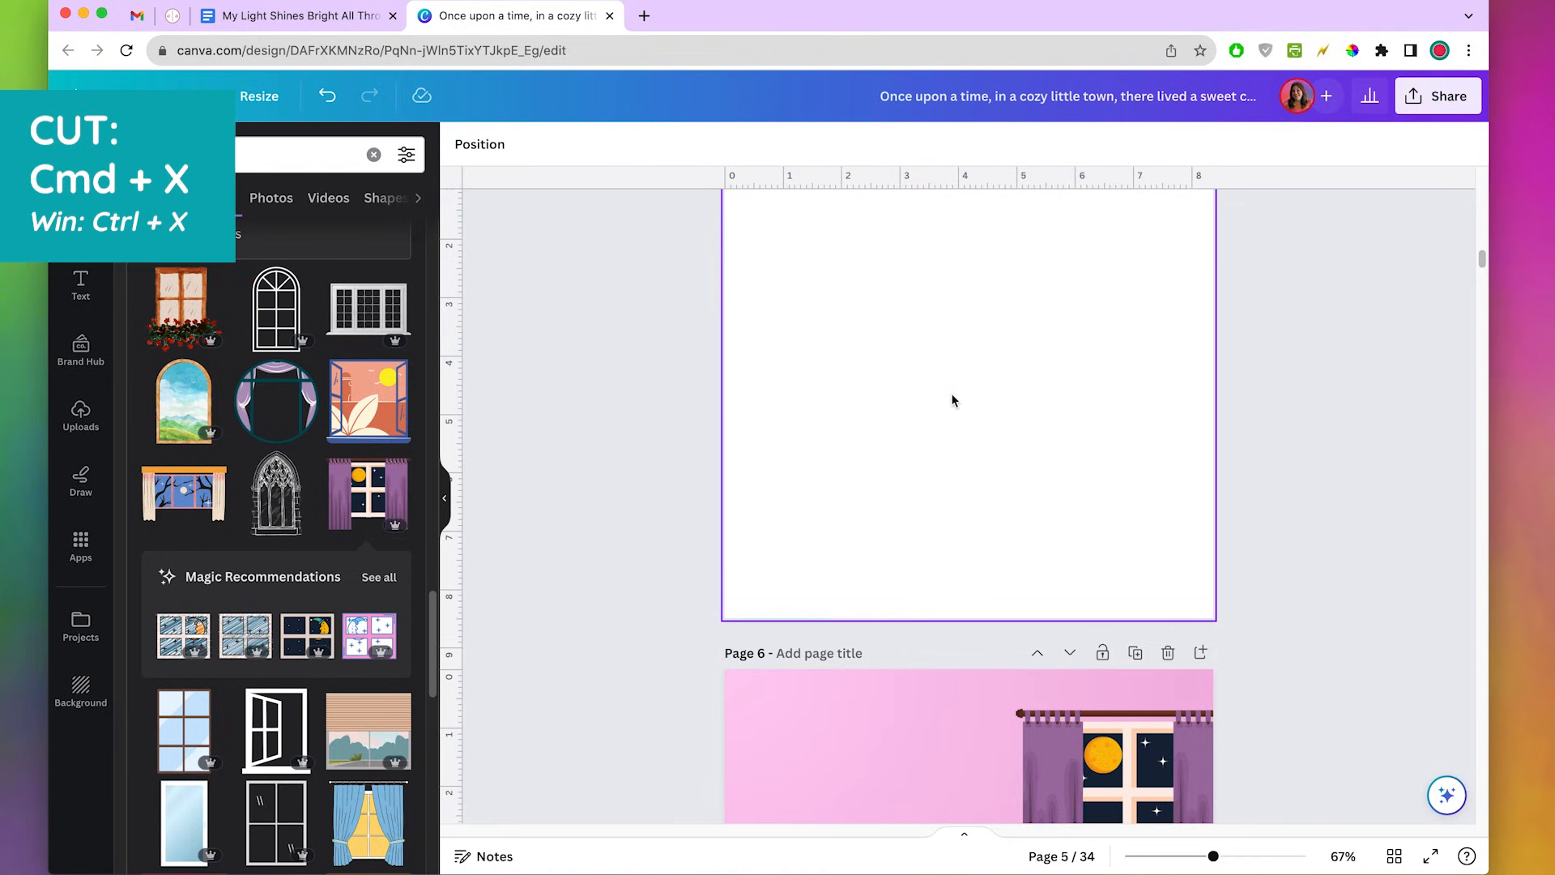
scroll(972, 483, down, 4)
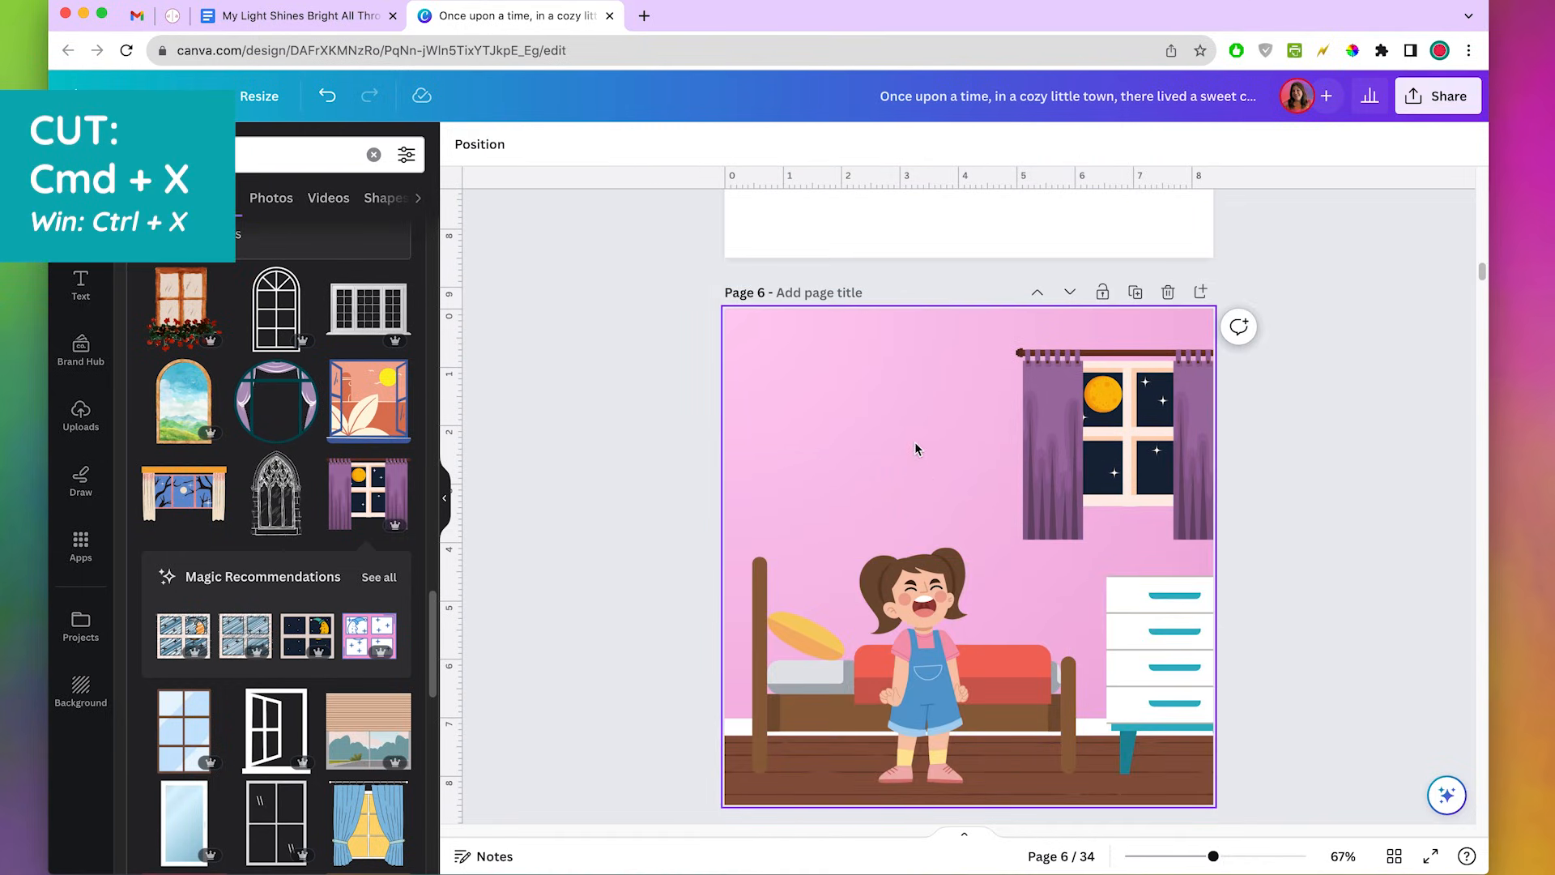
key(cmd+v)
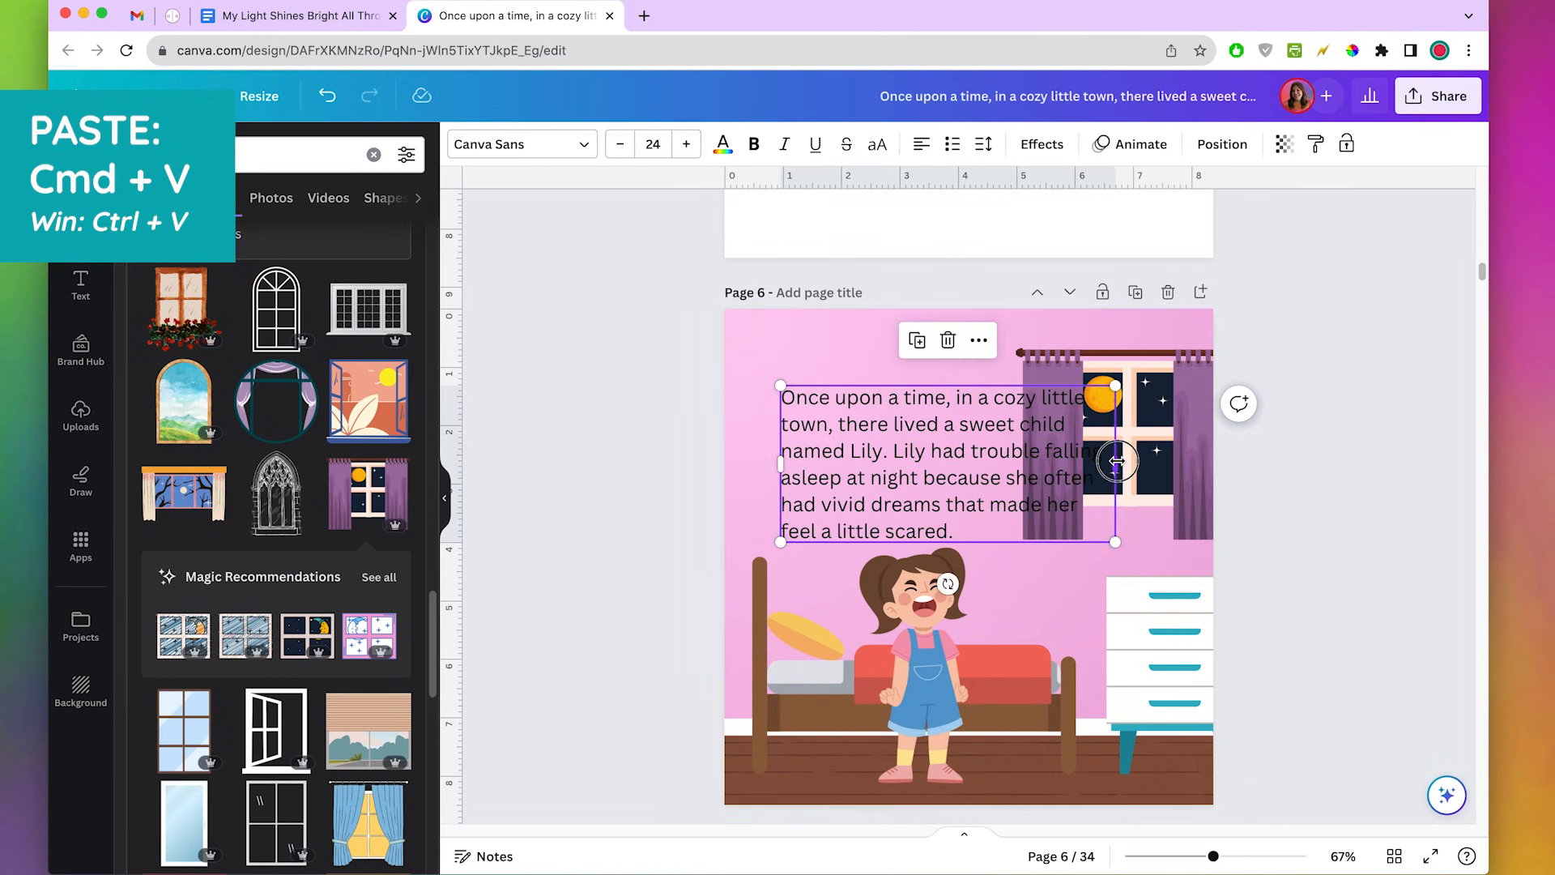
Narrow the story text box, move it beside the window and scale the text down to size 22.1.
drag(1116, 460, 1033, 462)
drag(883, 490, 871, 438)
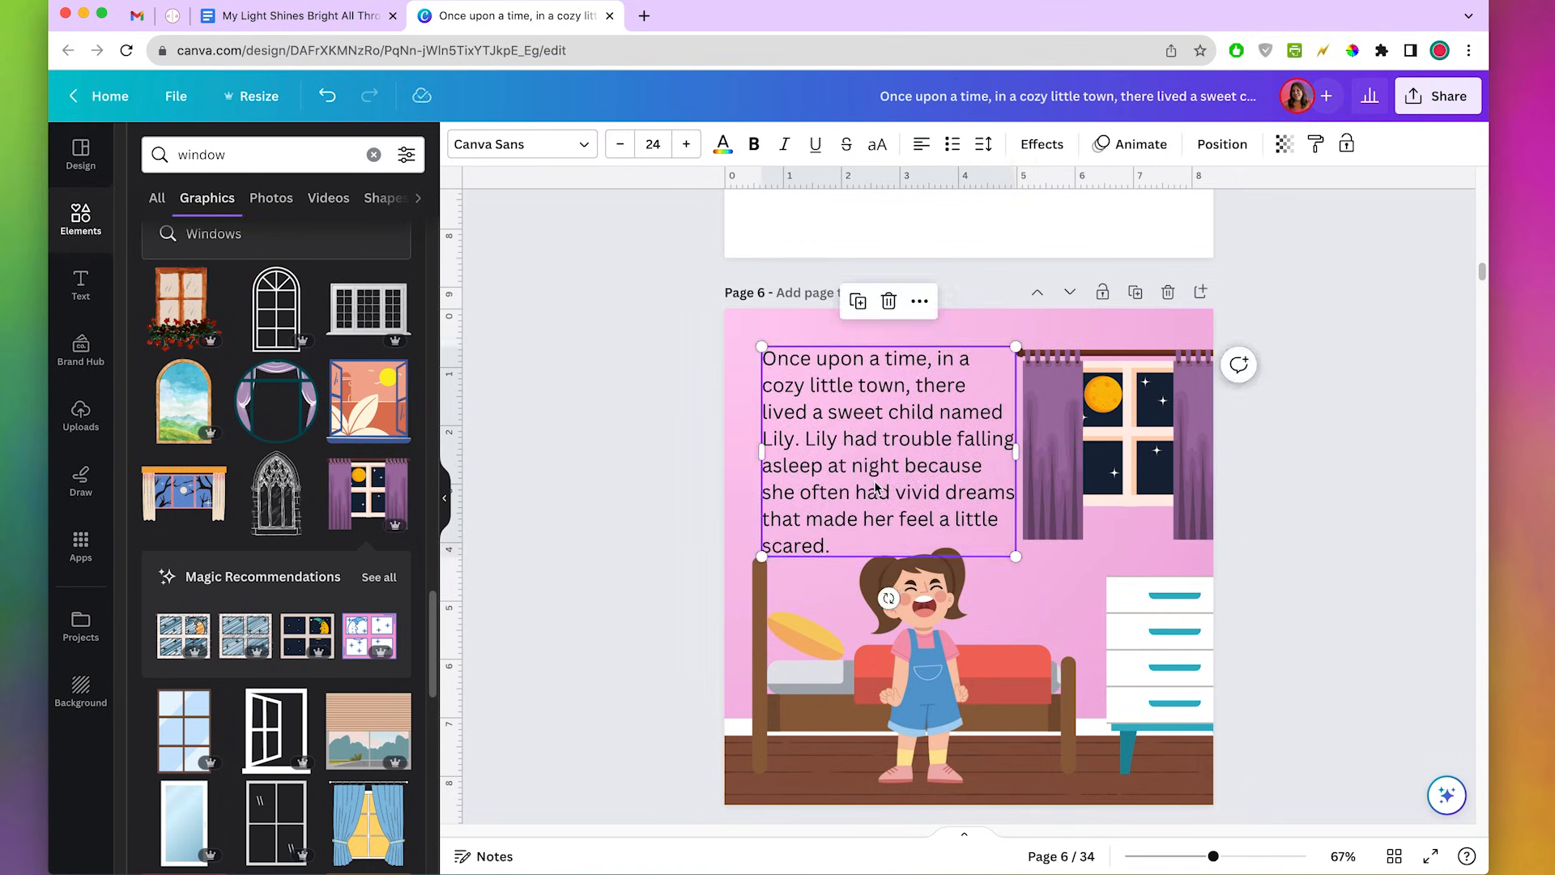
drag(1016, 555, 987, 537)
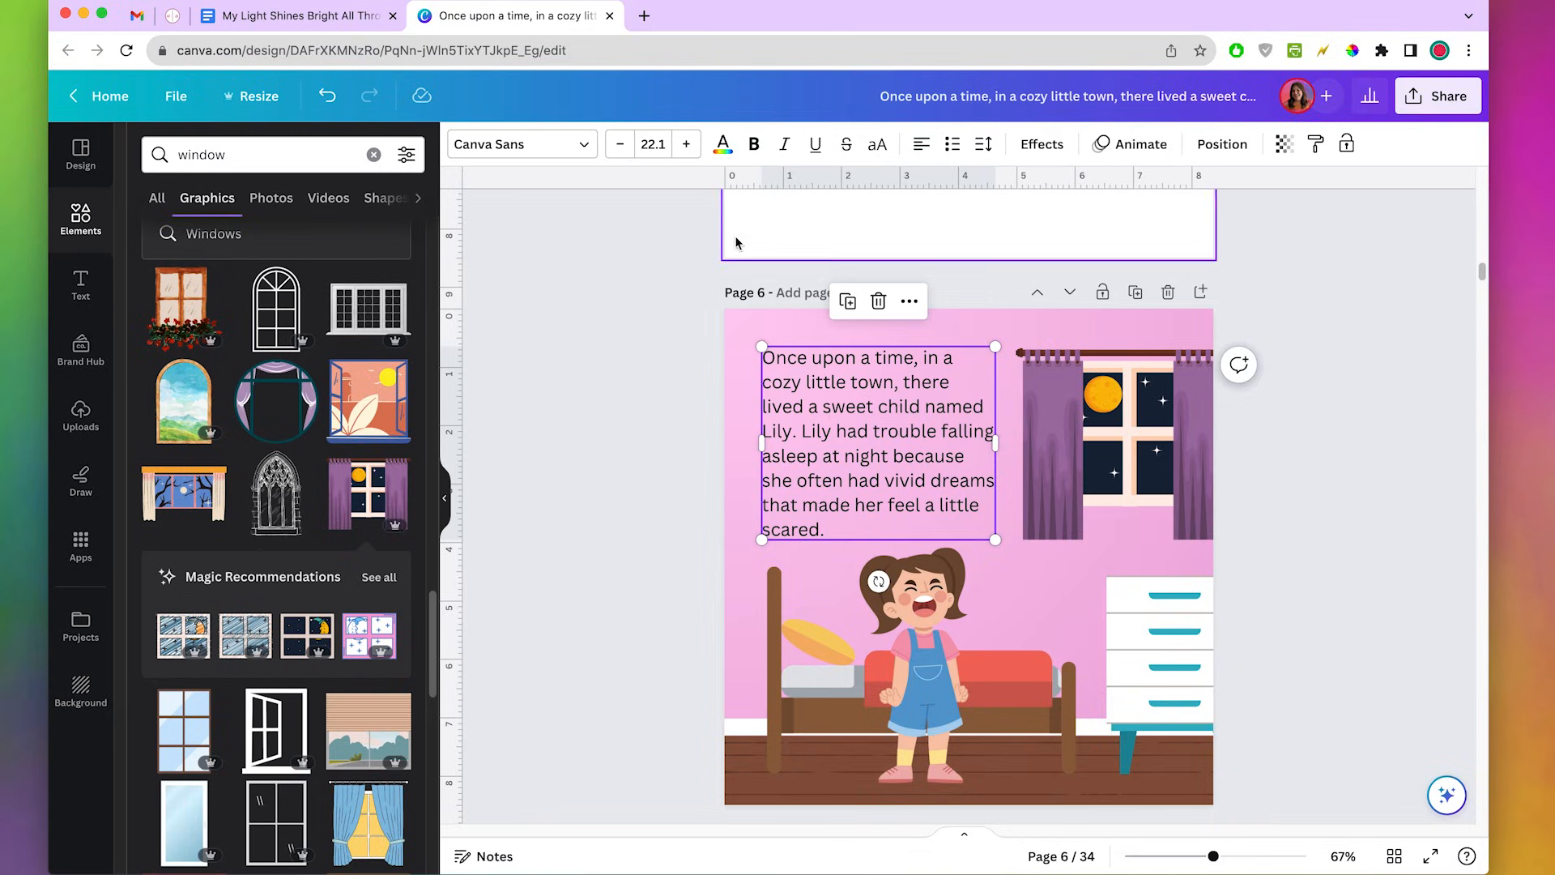
Search the fonts for "handwriting" to restyle the page 6 story text.
click(552, 157)
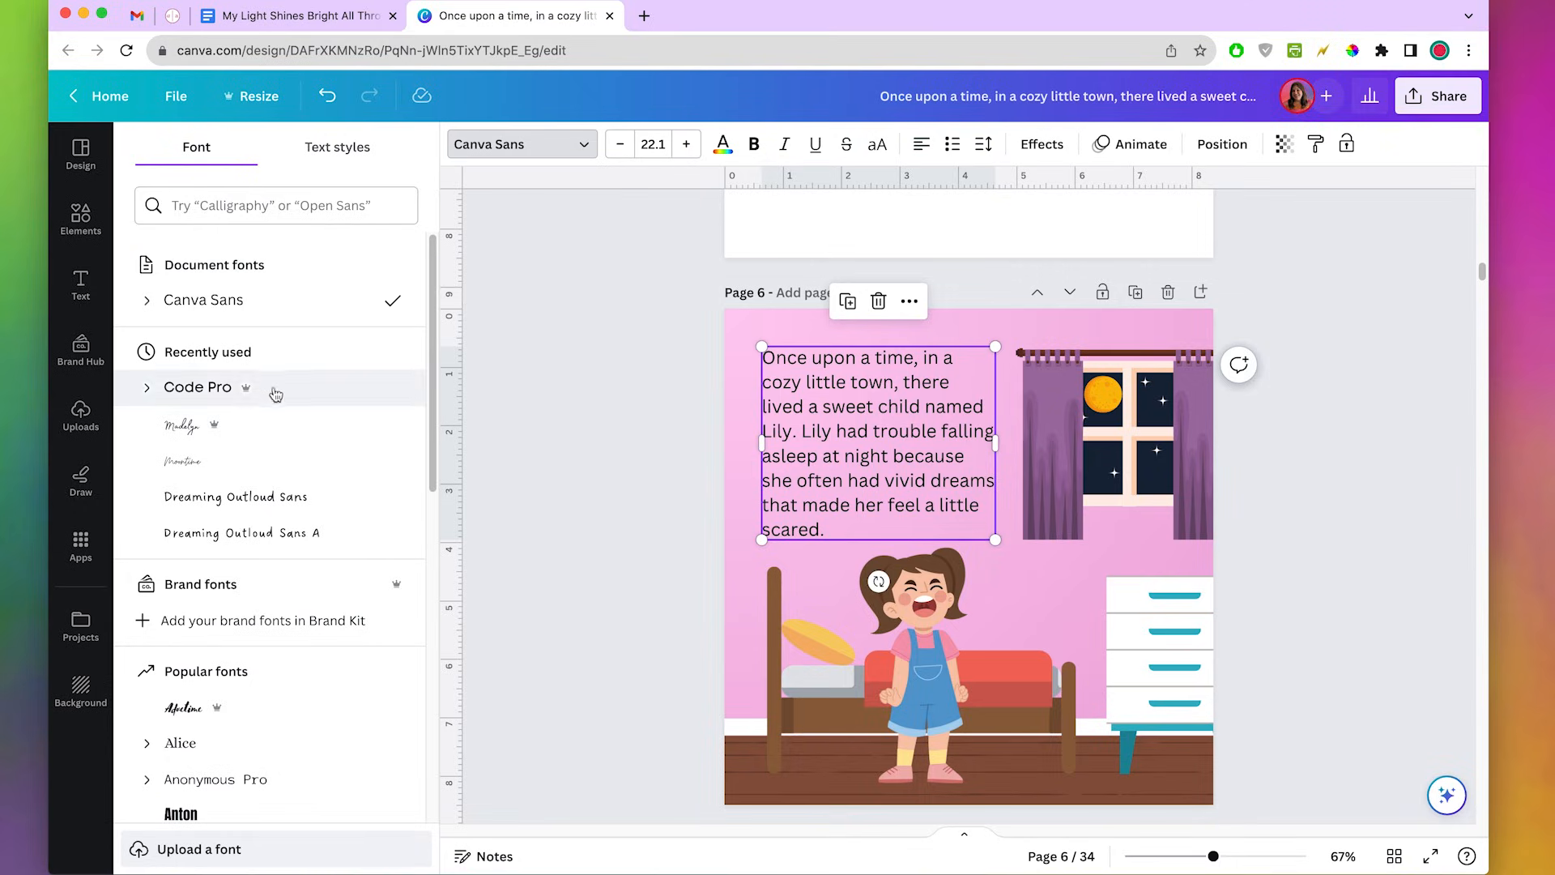
click(251, 208)
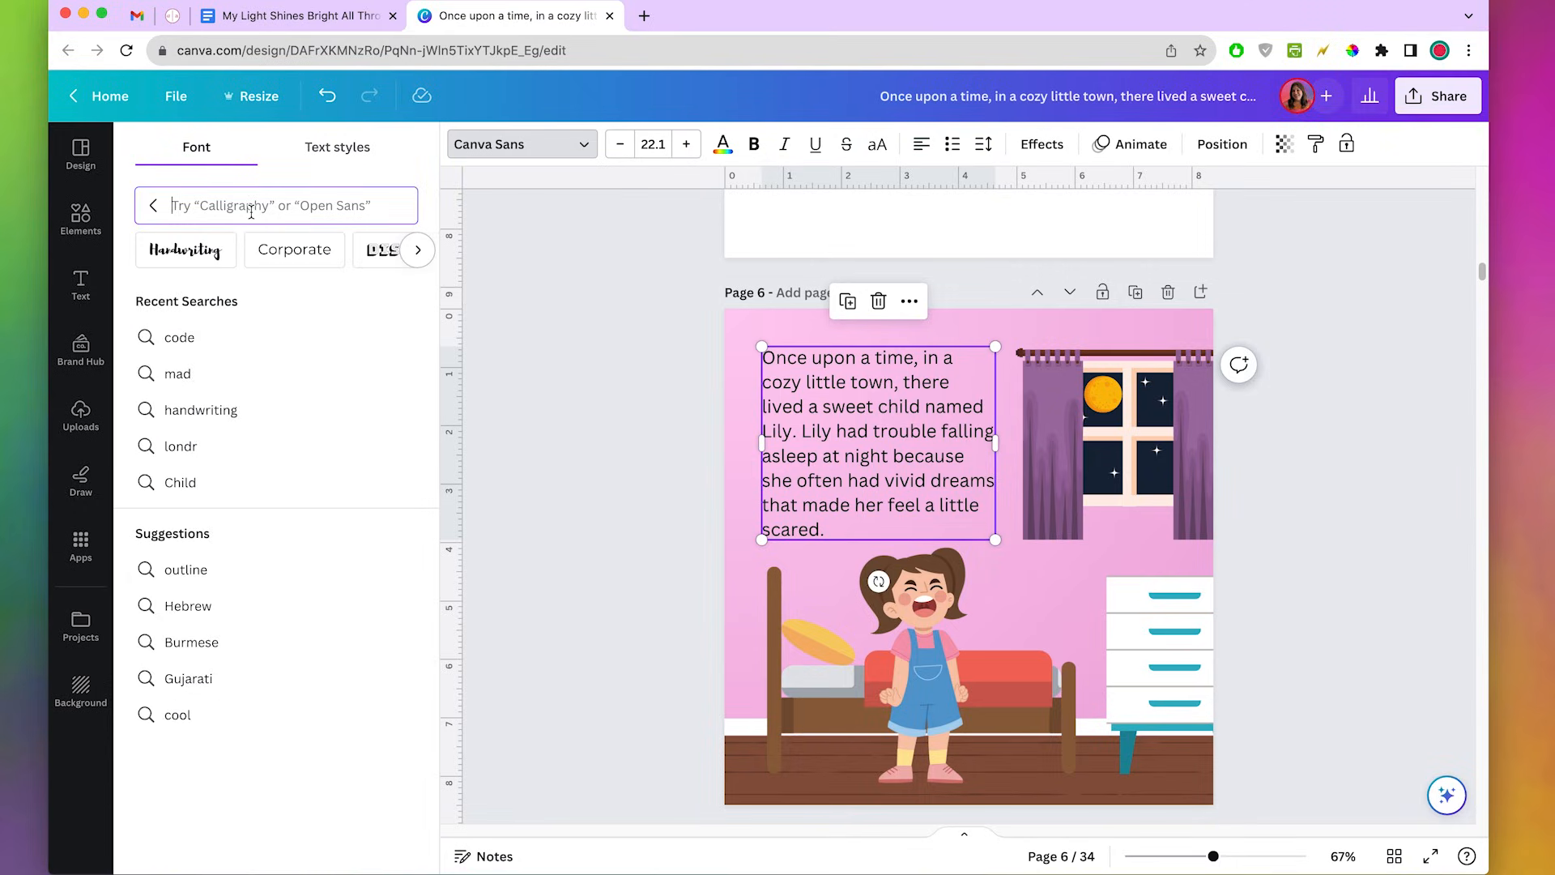
text(handwriting)
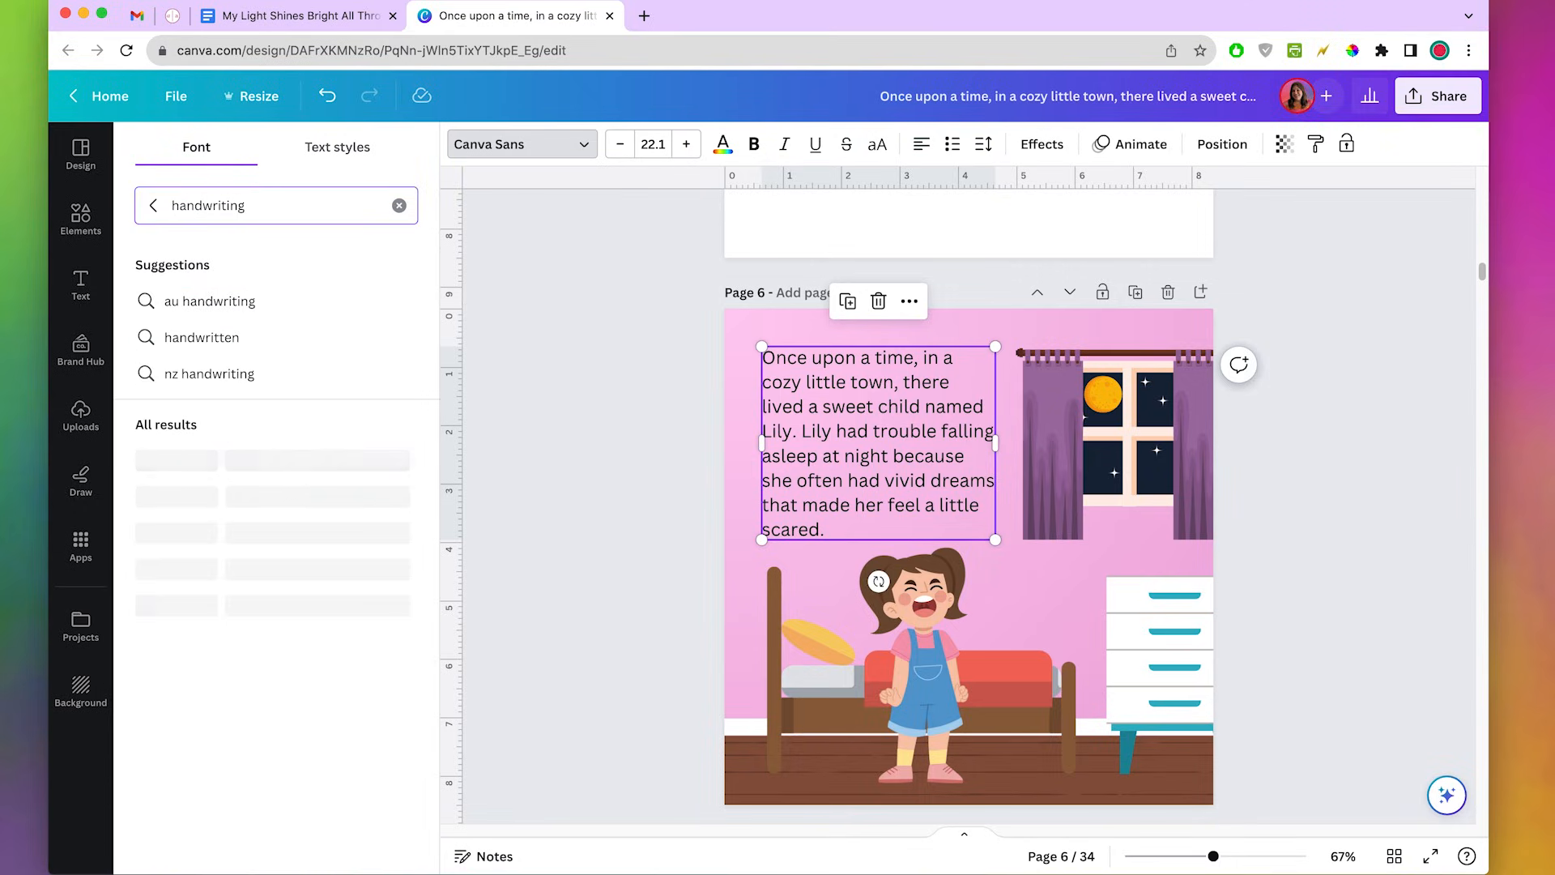
scroll(324, 567, down, 3)
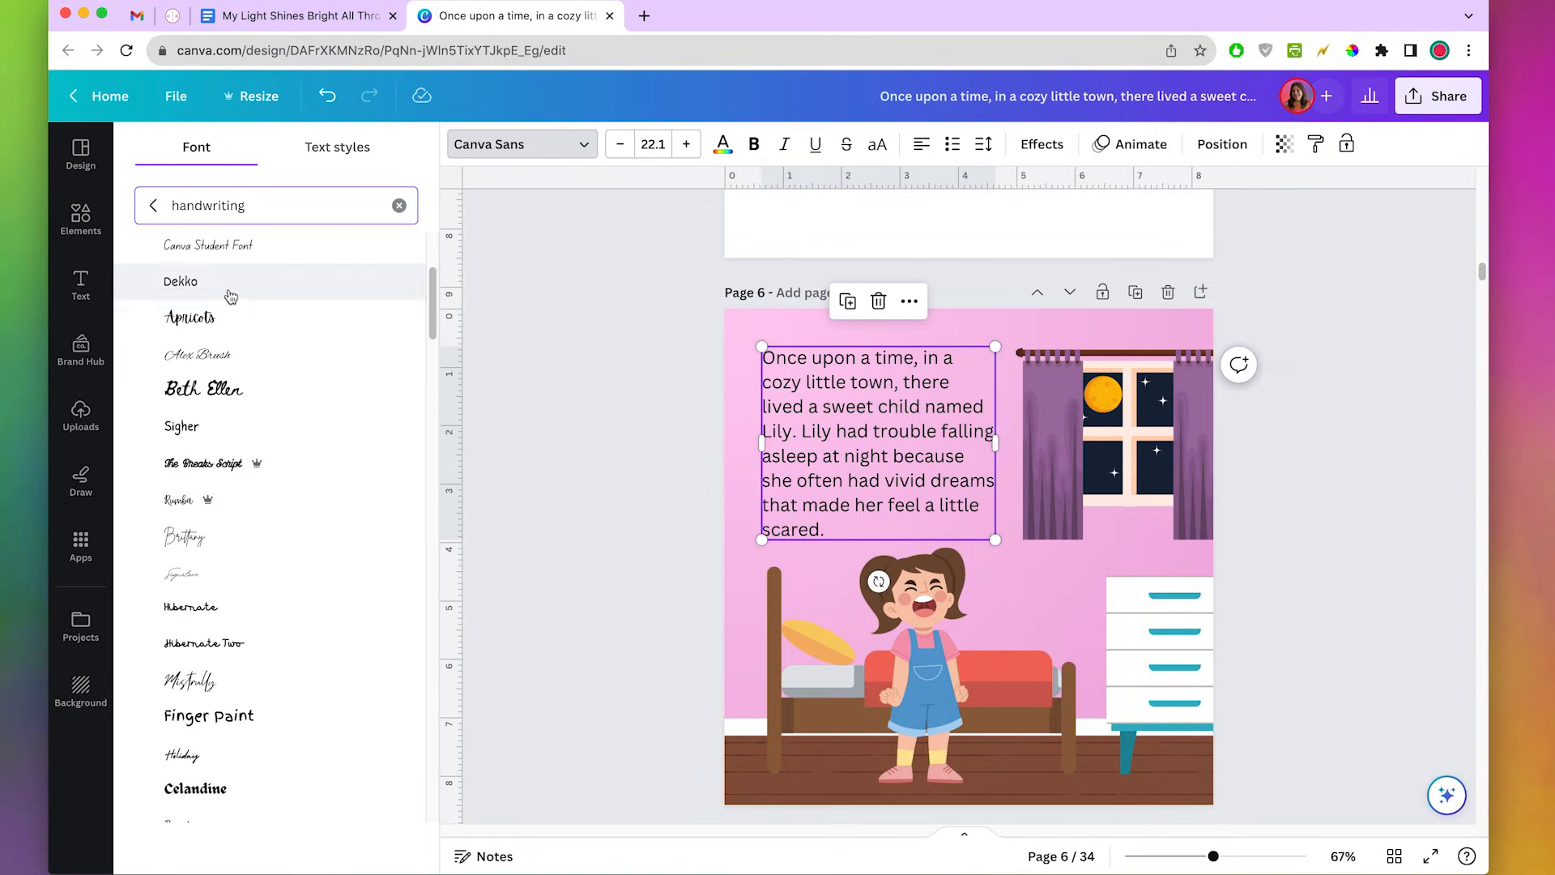
scroll(235, 308, up, 1)
Try Canva Student Font, Sigher and A Day Without Sun Text on the page 6 story text.
click(243, 314)
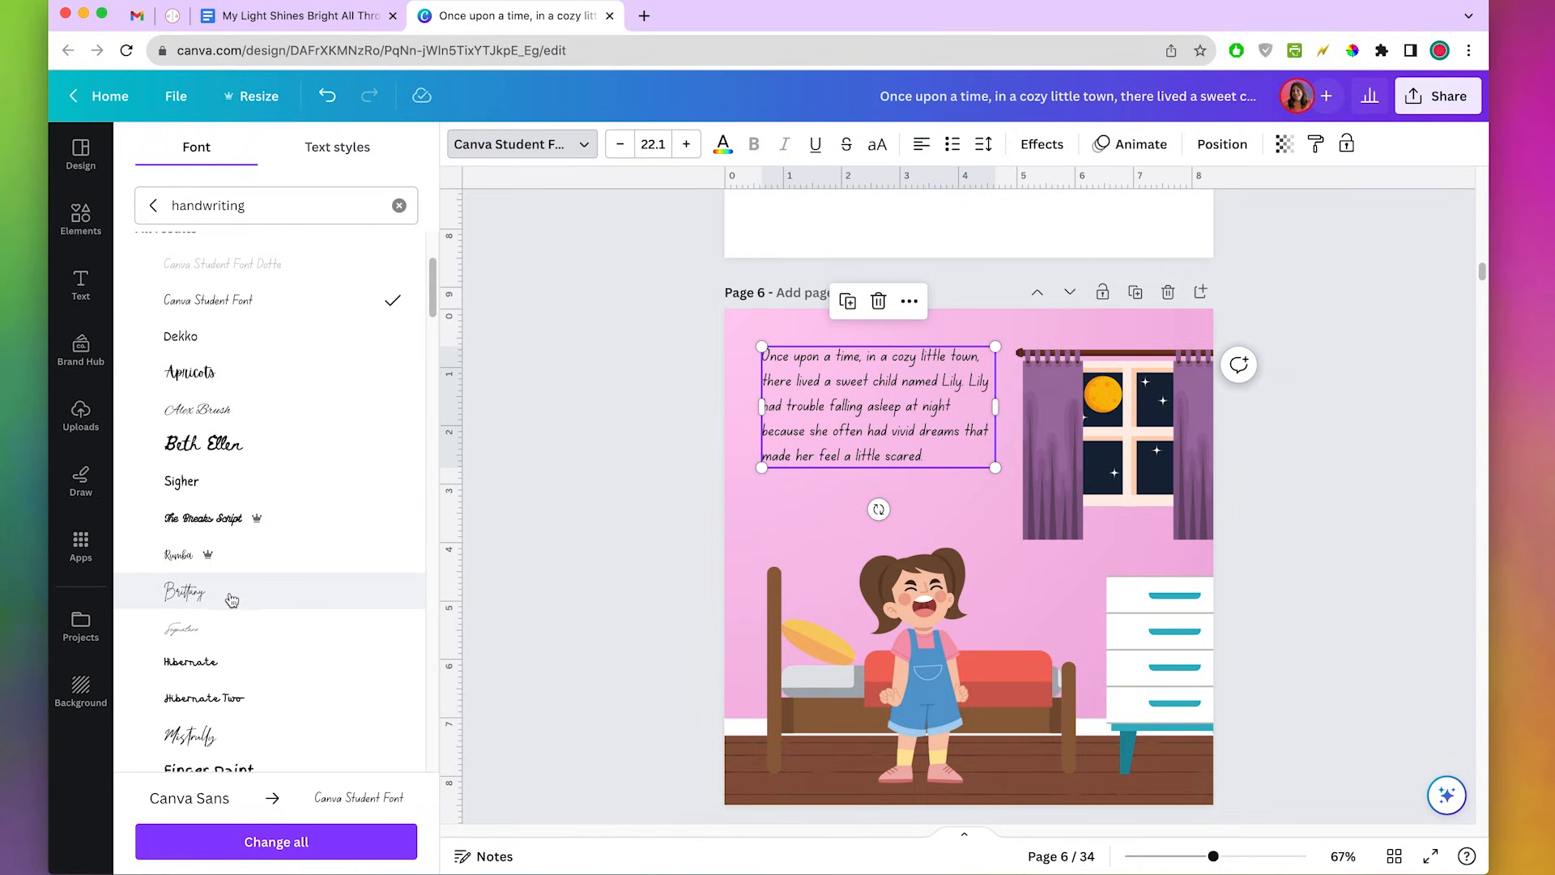
click(186, 481)
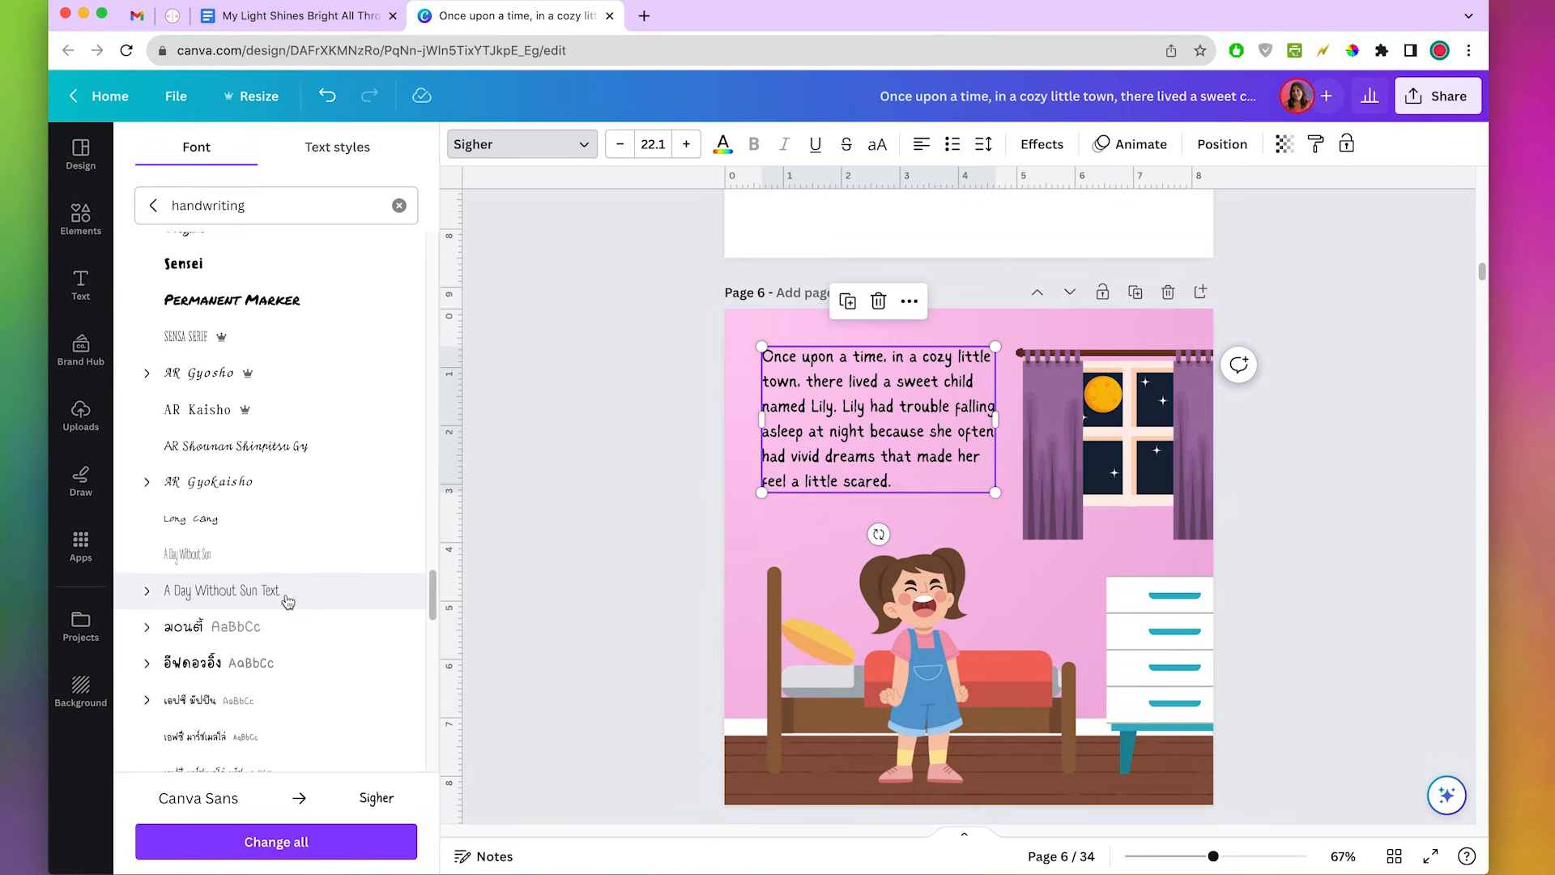
click(294, 592)
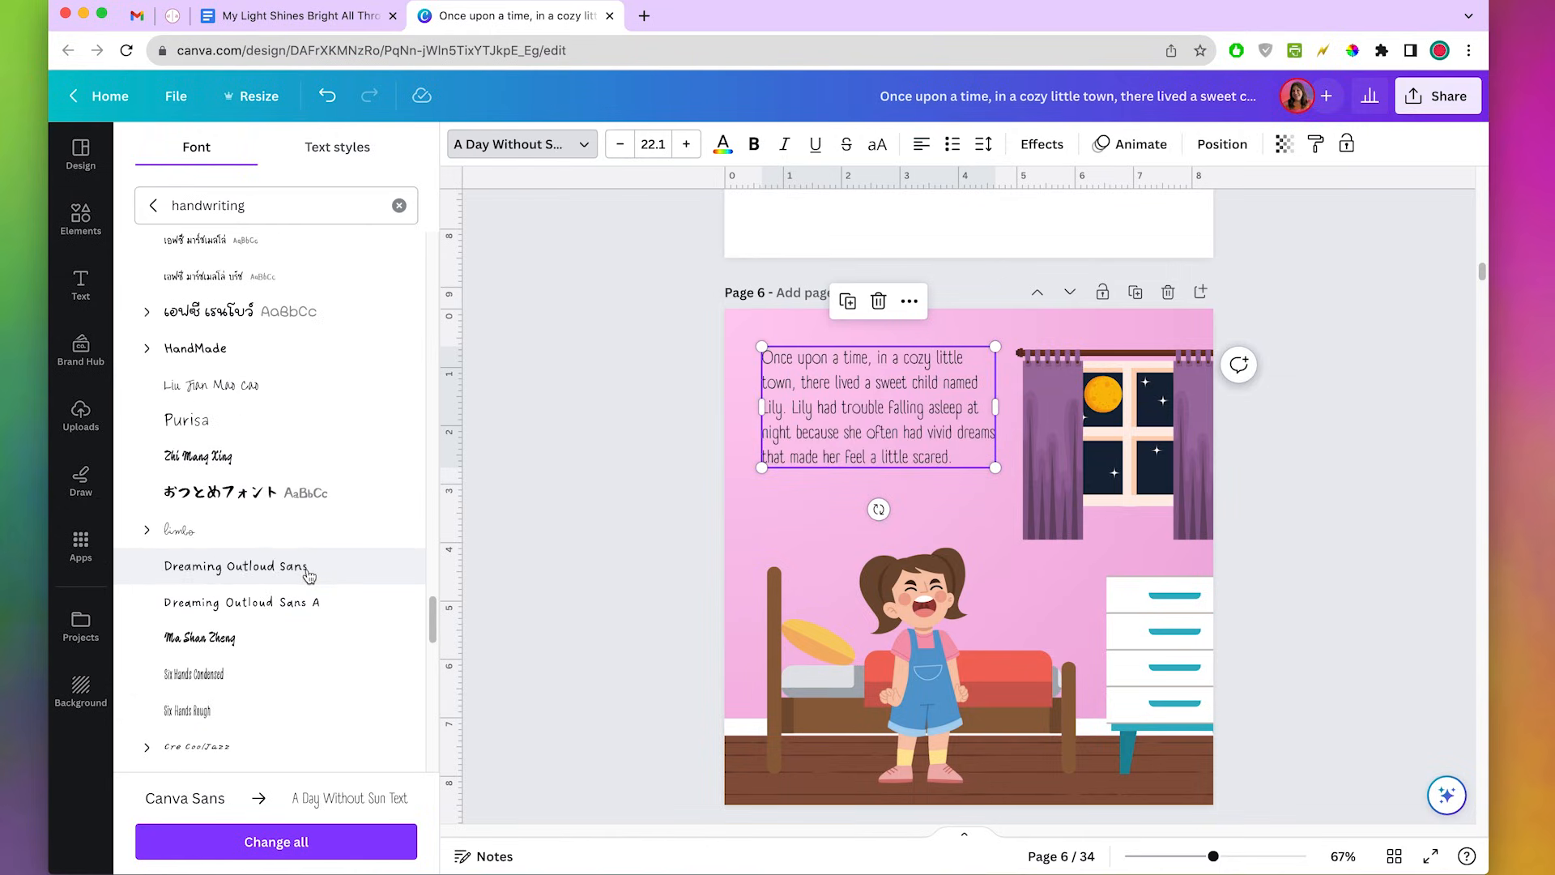
Set the story text in Dreaming Outloud Sans and replace Canva Sans with it across the whole design.
click(307, 571)
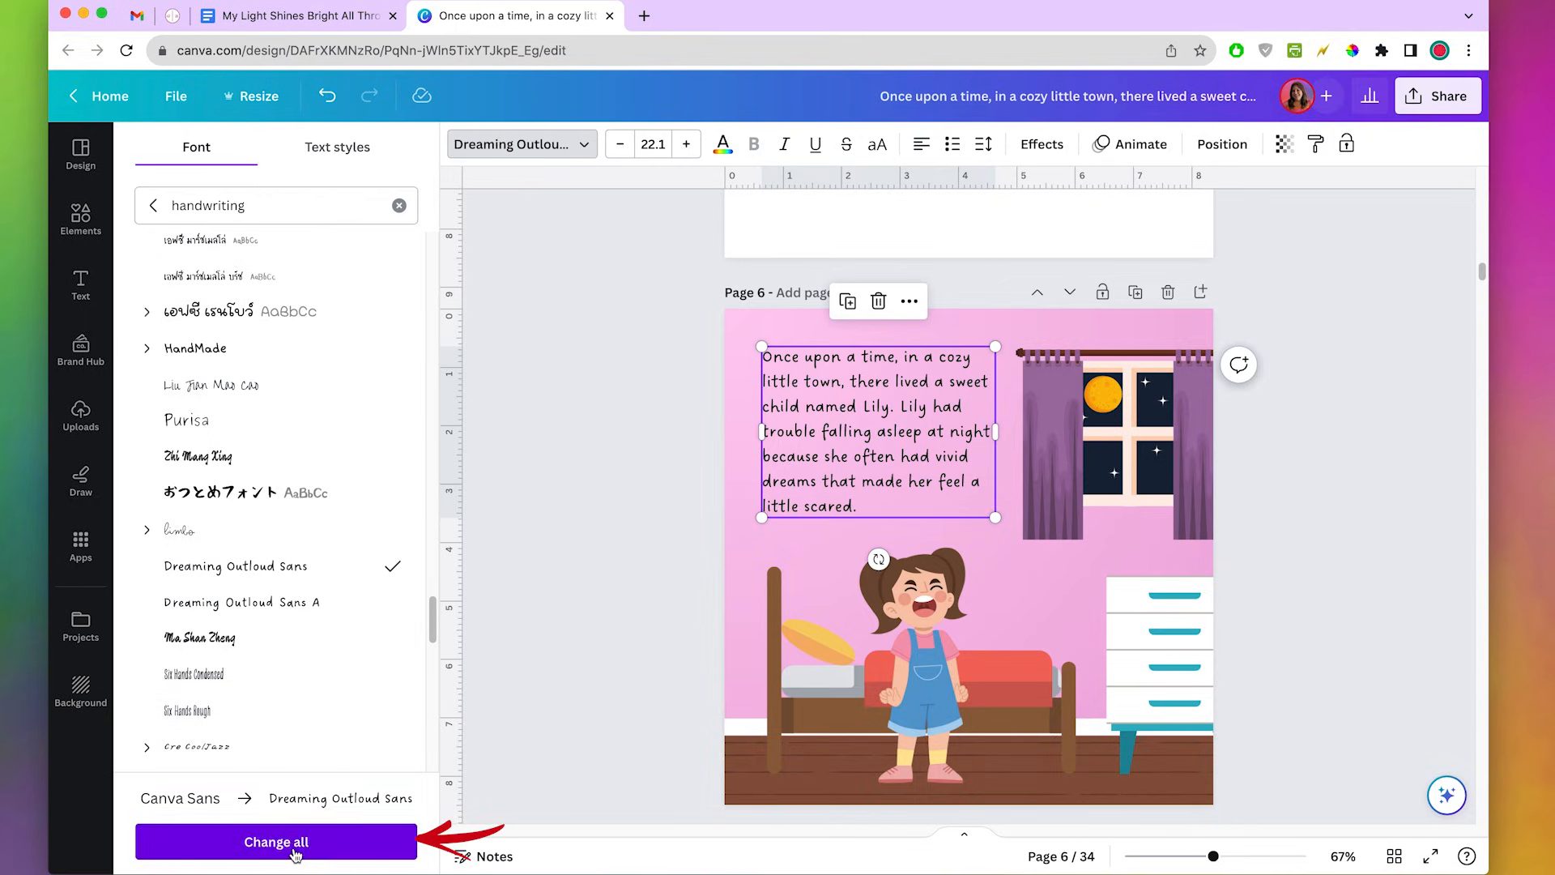
click(223, 843)
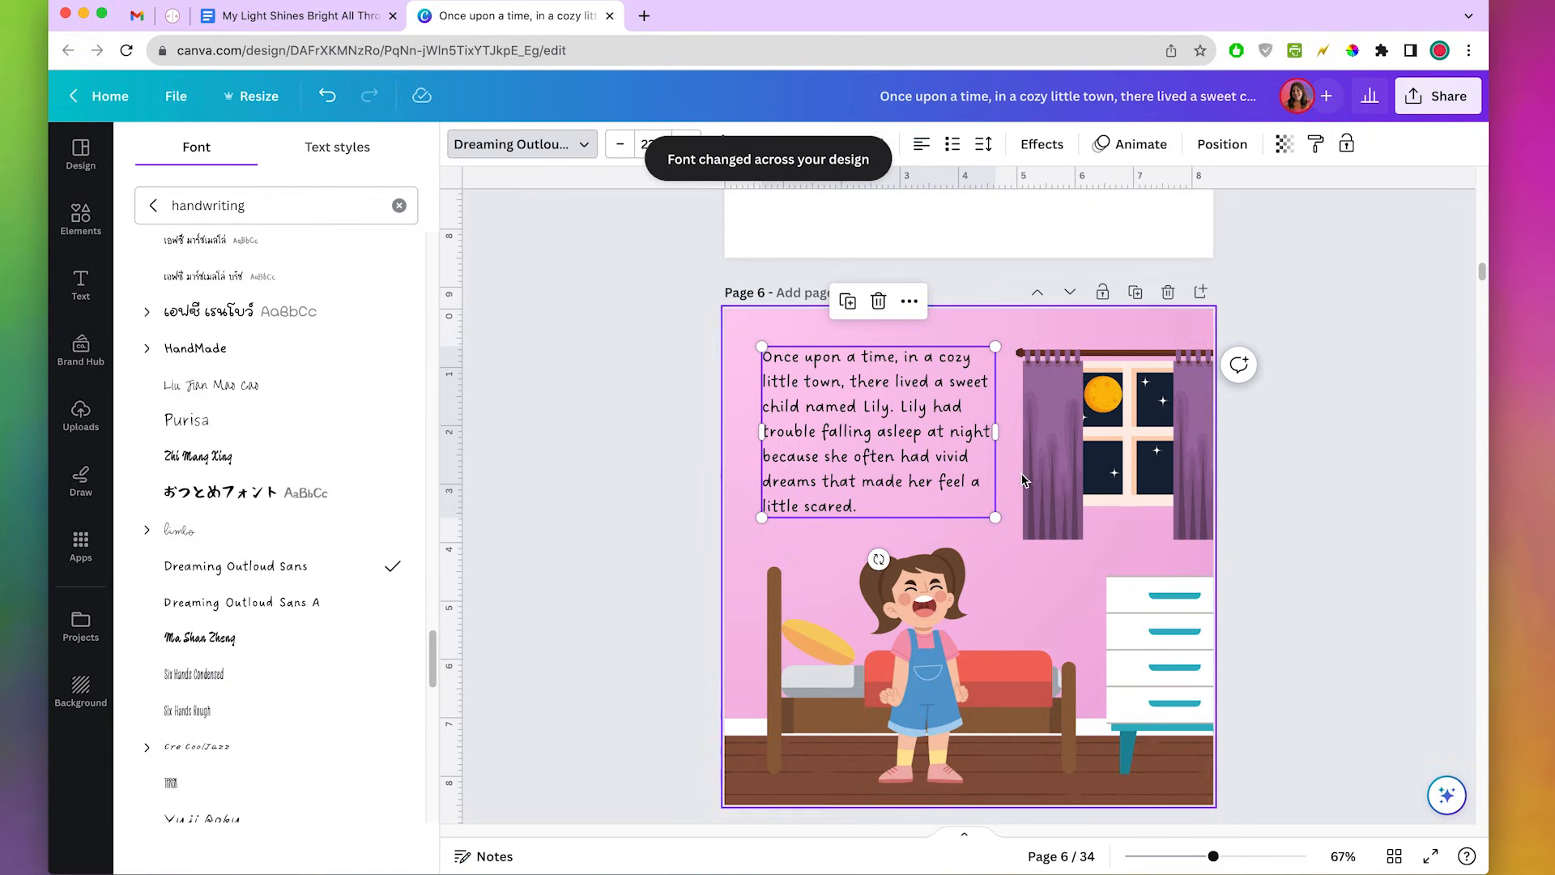
scroll(622, 429, down, 5)
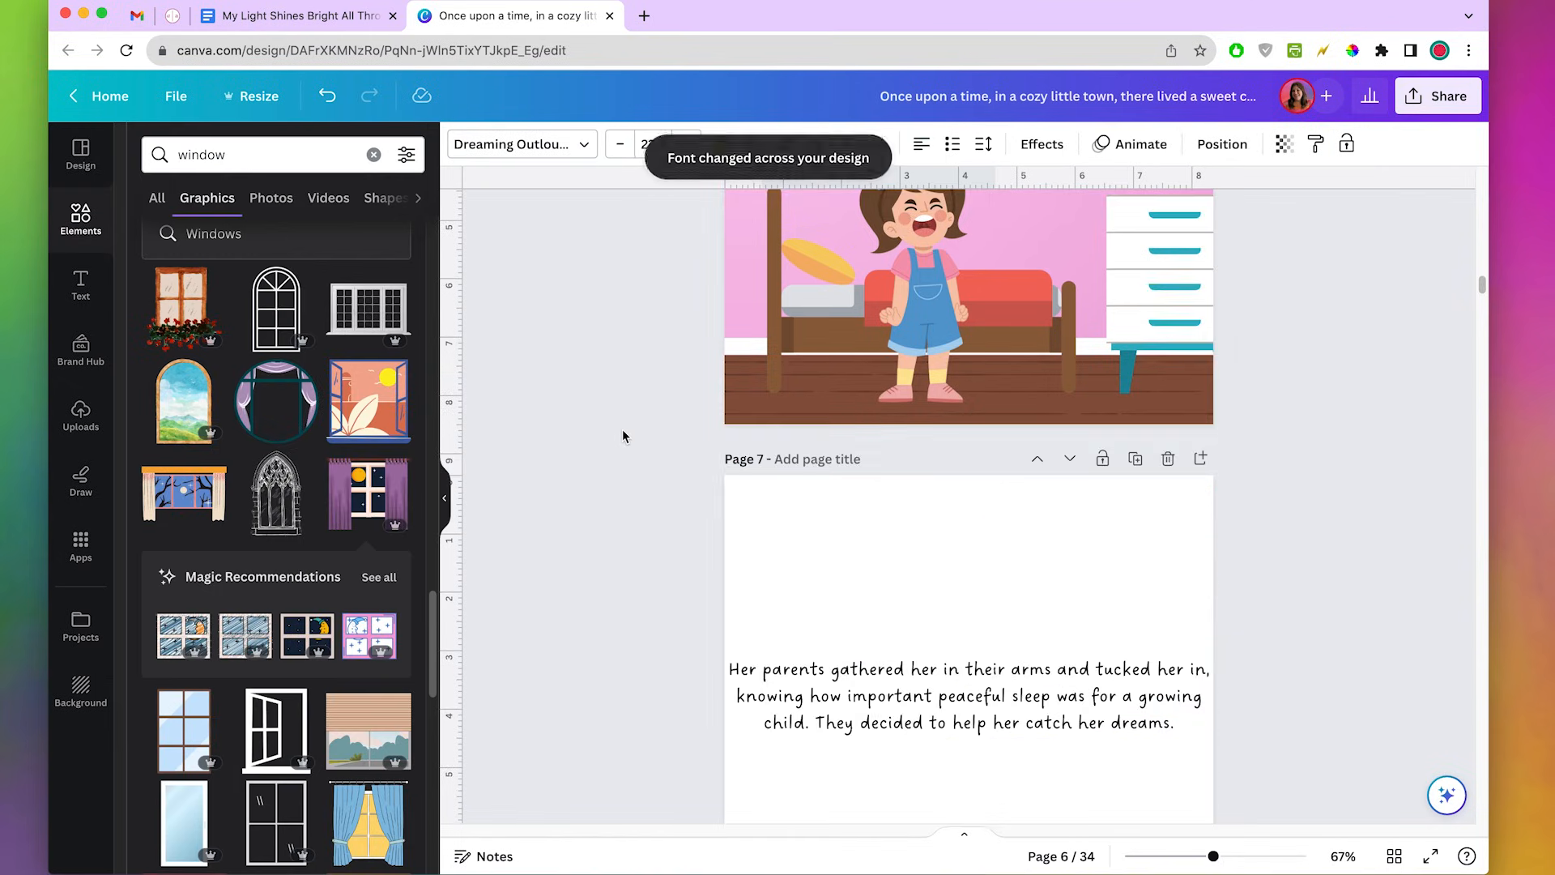
scroll(622, 429, up, 4)
scroll(583, 534, down, 6)
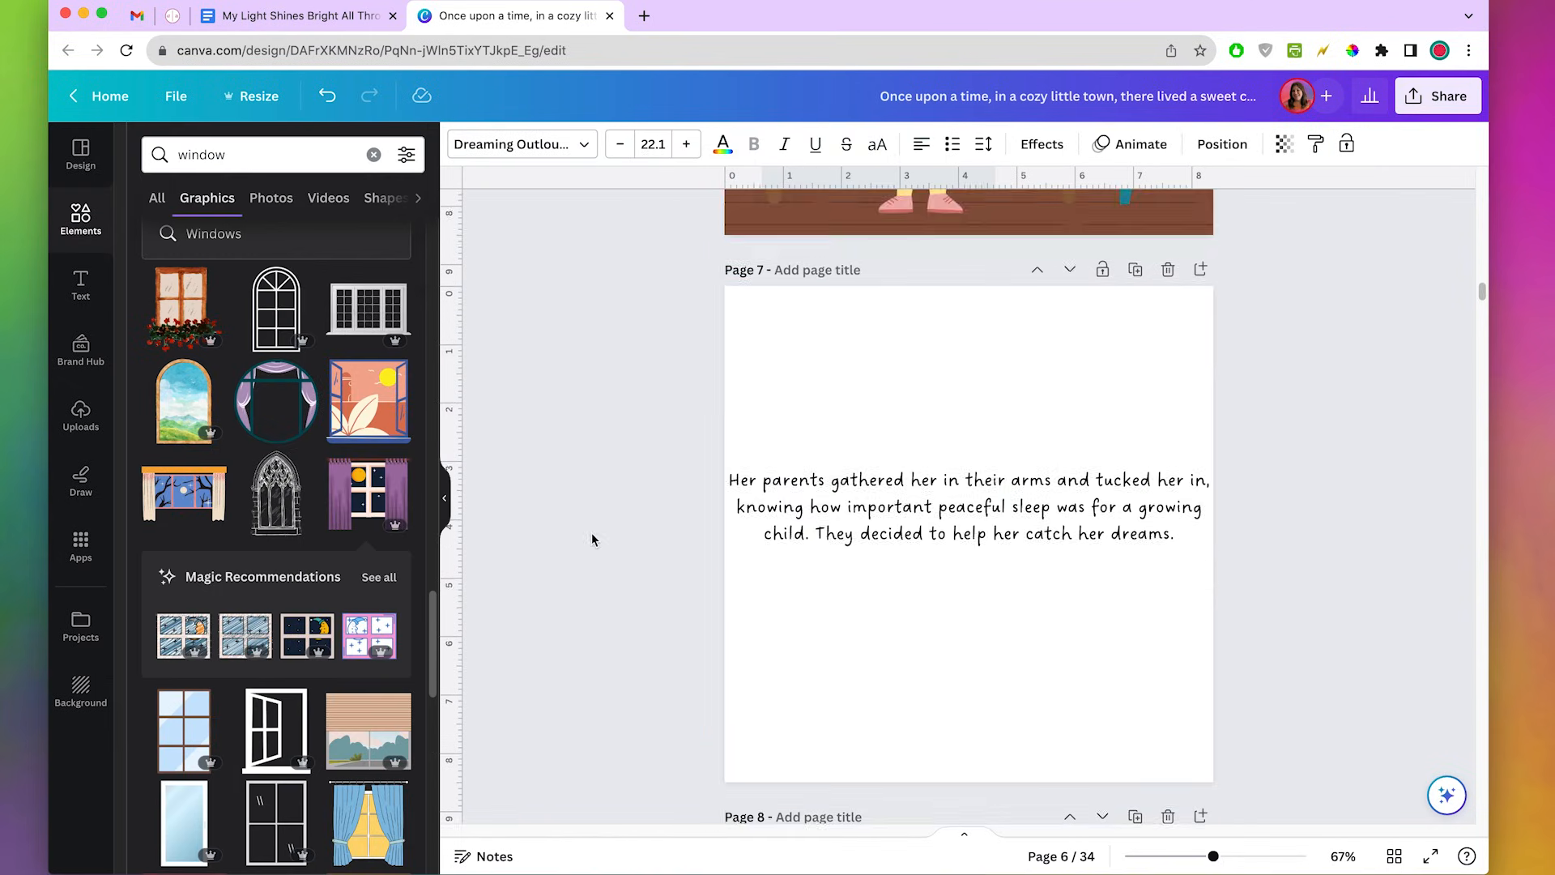
Set the font size of the page 6 story text to 22.
click(791, 456)
scroll(548, 479, up, 6)
click(932, 374)
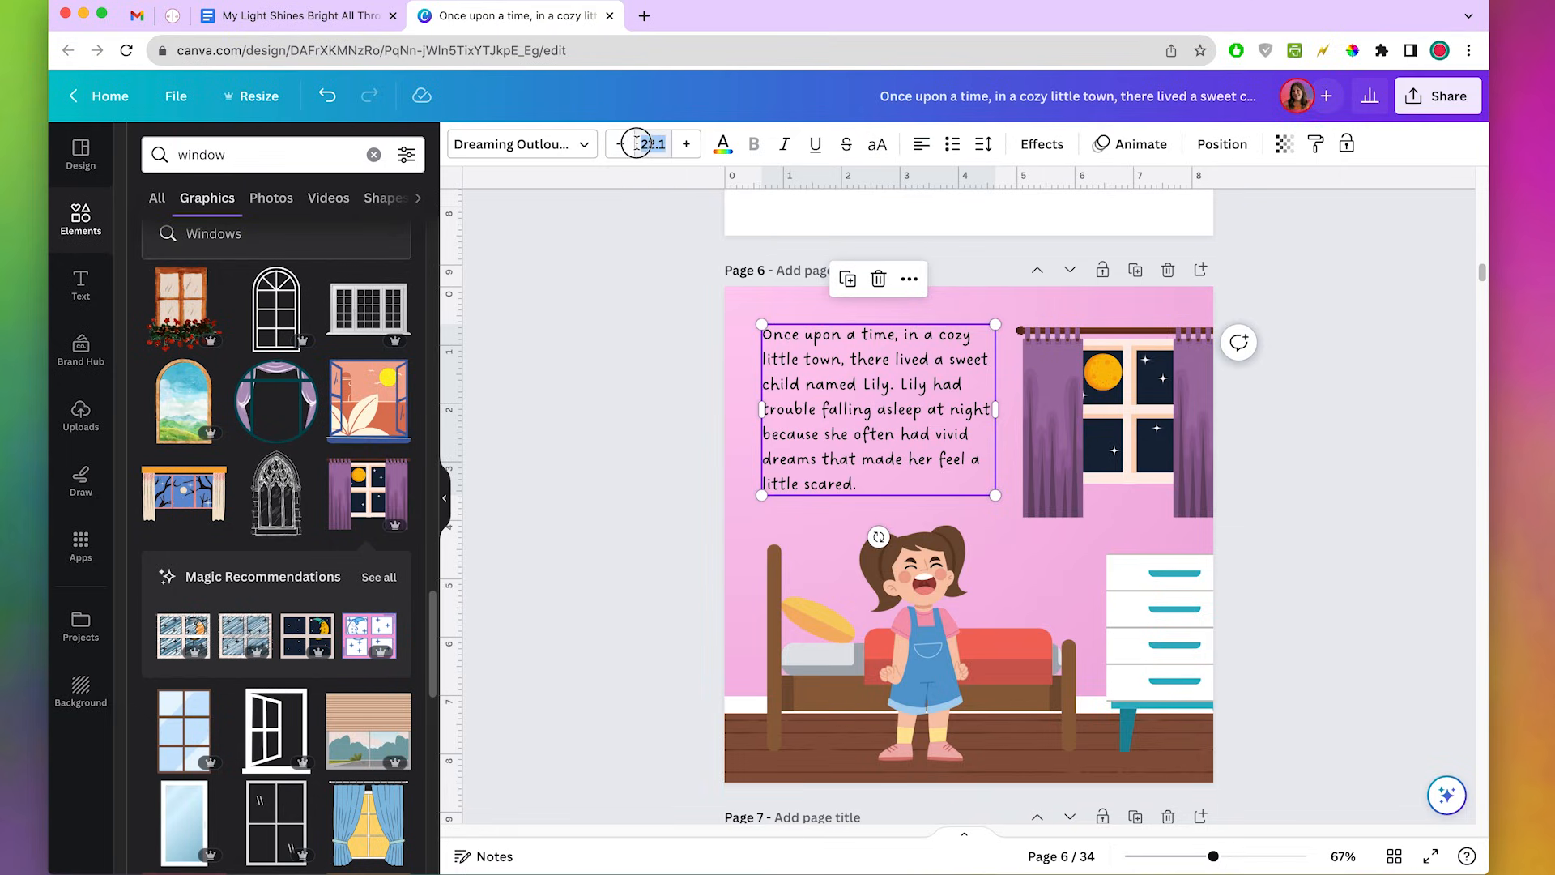
click(637, 143)
text(22)
key(Return)
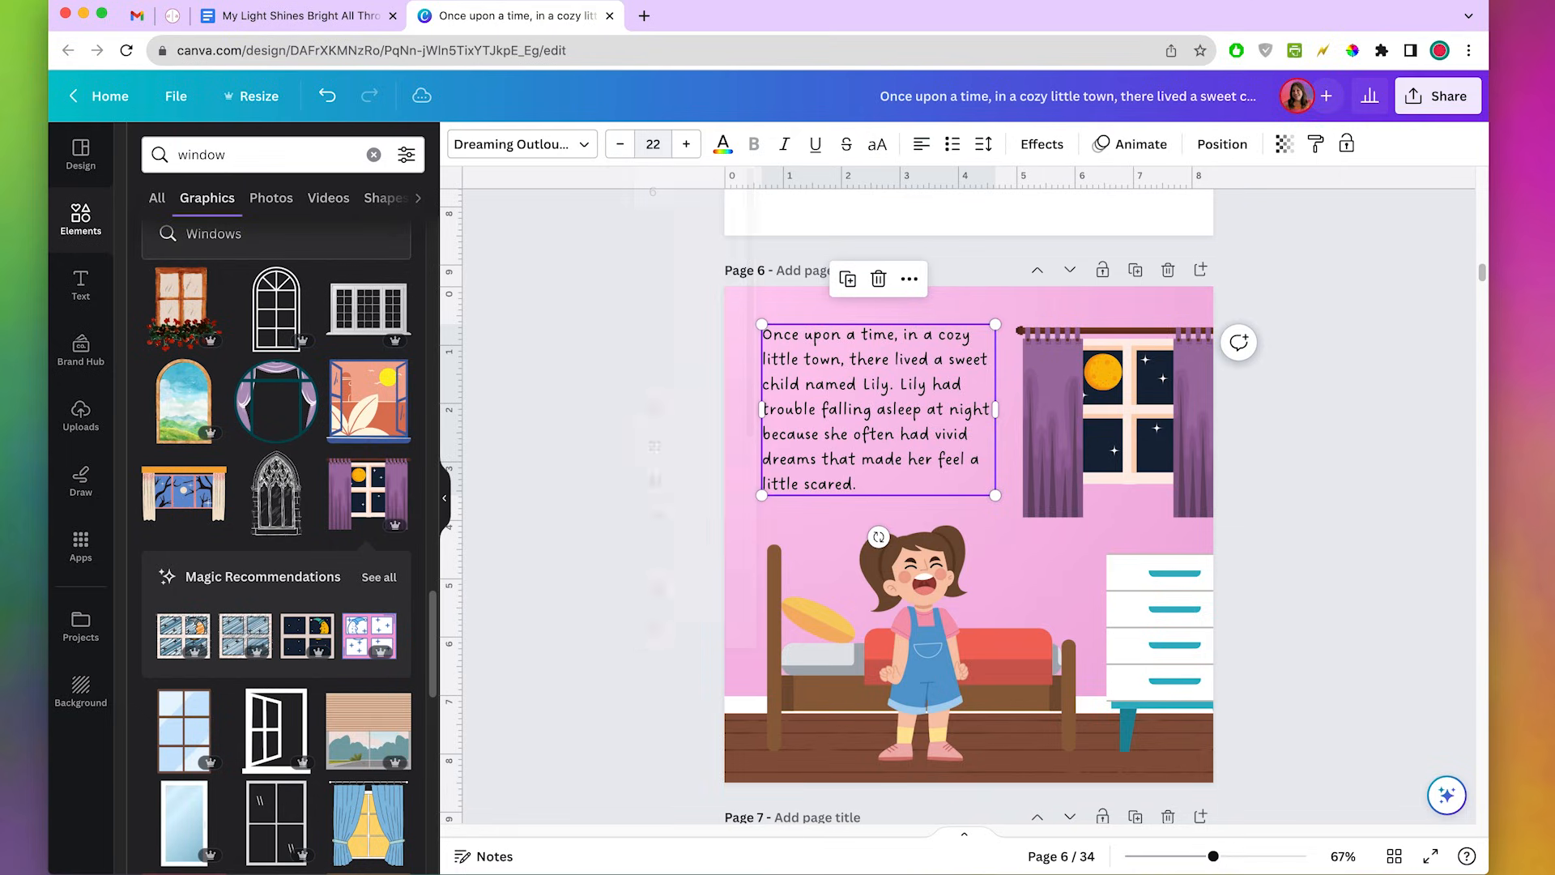
click(666, 478)
Reduce the font size of the page 7 story text to match the text on page 6.
scroll(675, 486, down, 5)
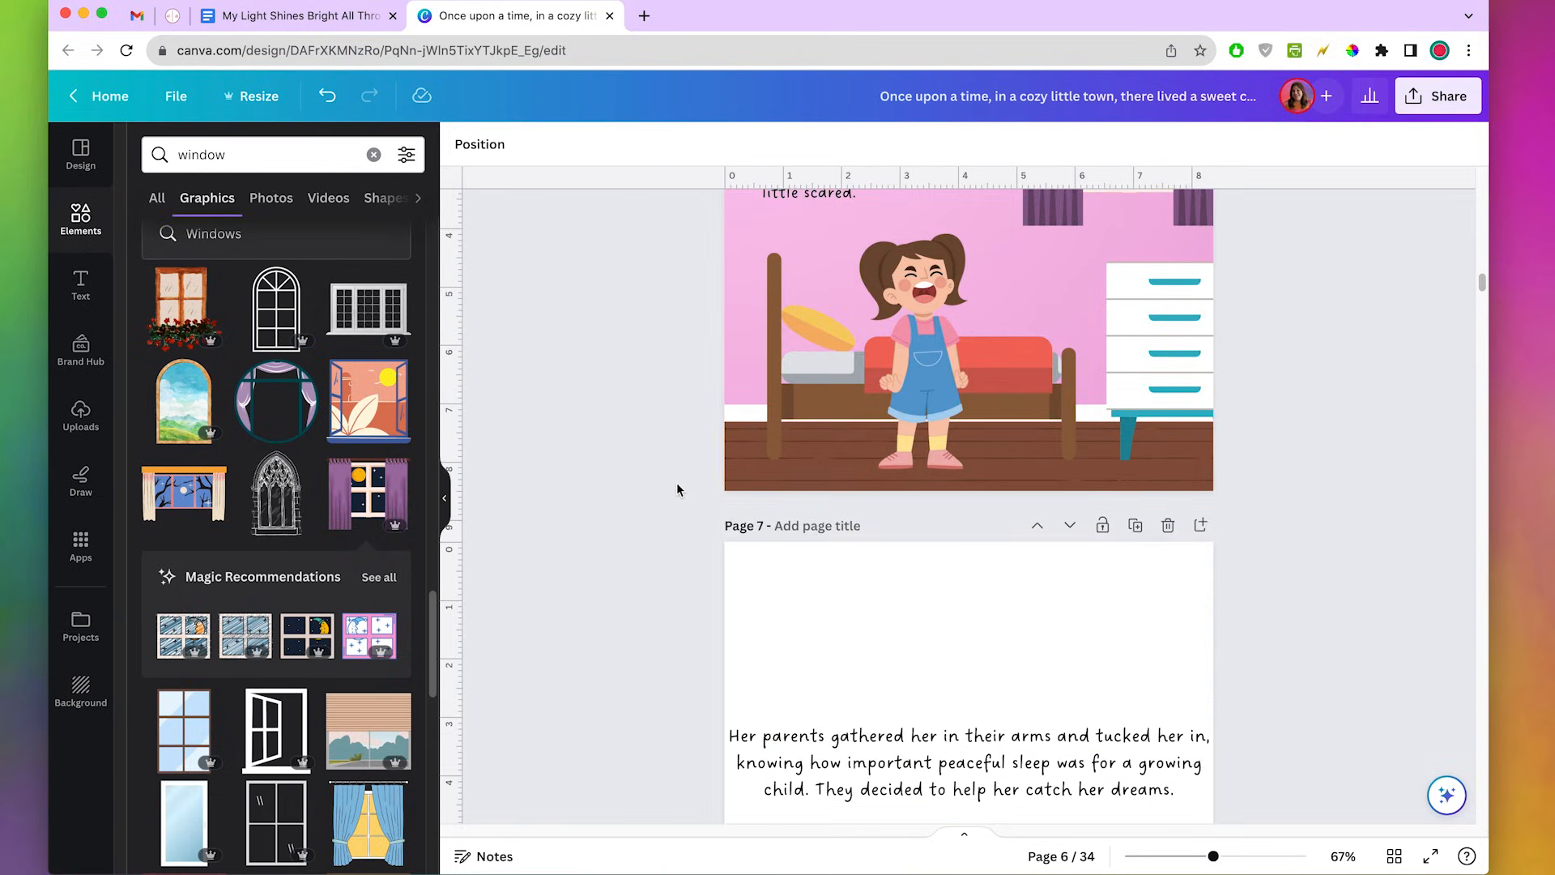
scroll(907, 694, down, 2)
click(908, 636)
click(618, 146)
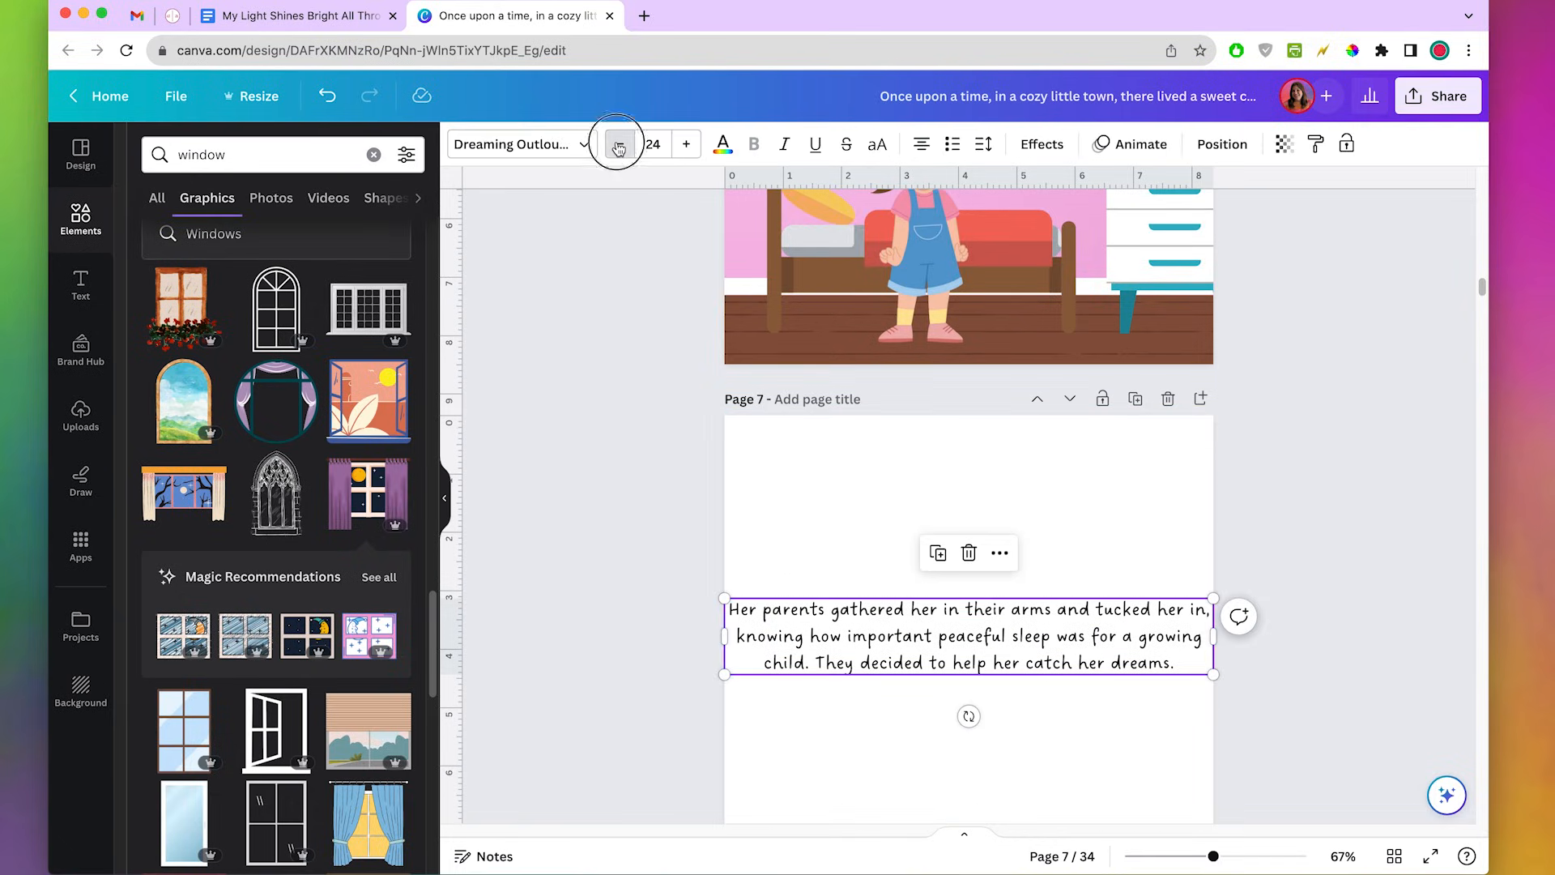
click(629, 556)
scroll(729, 446, up, 4)
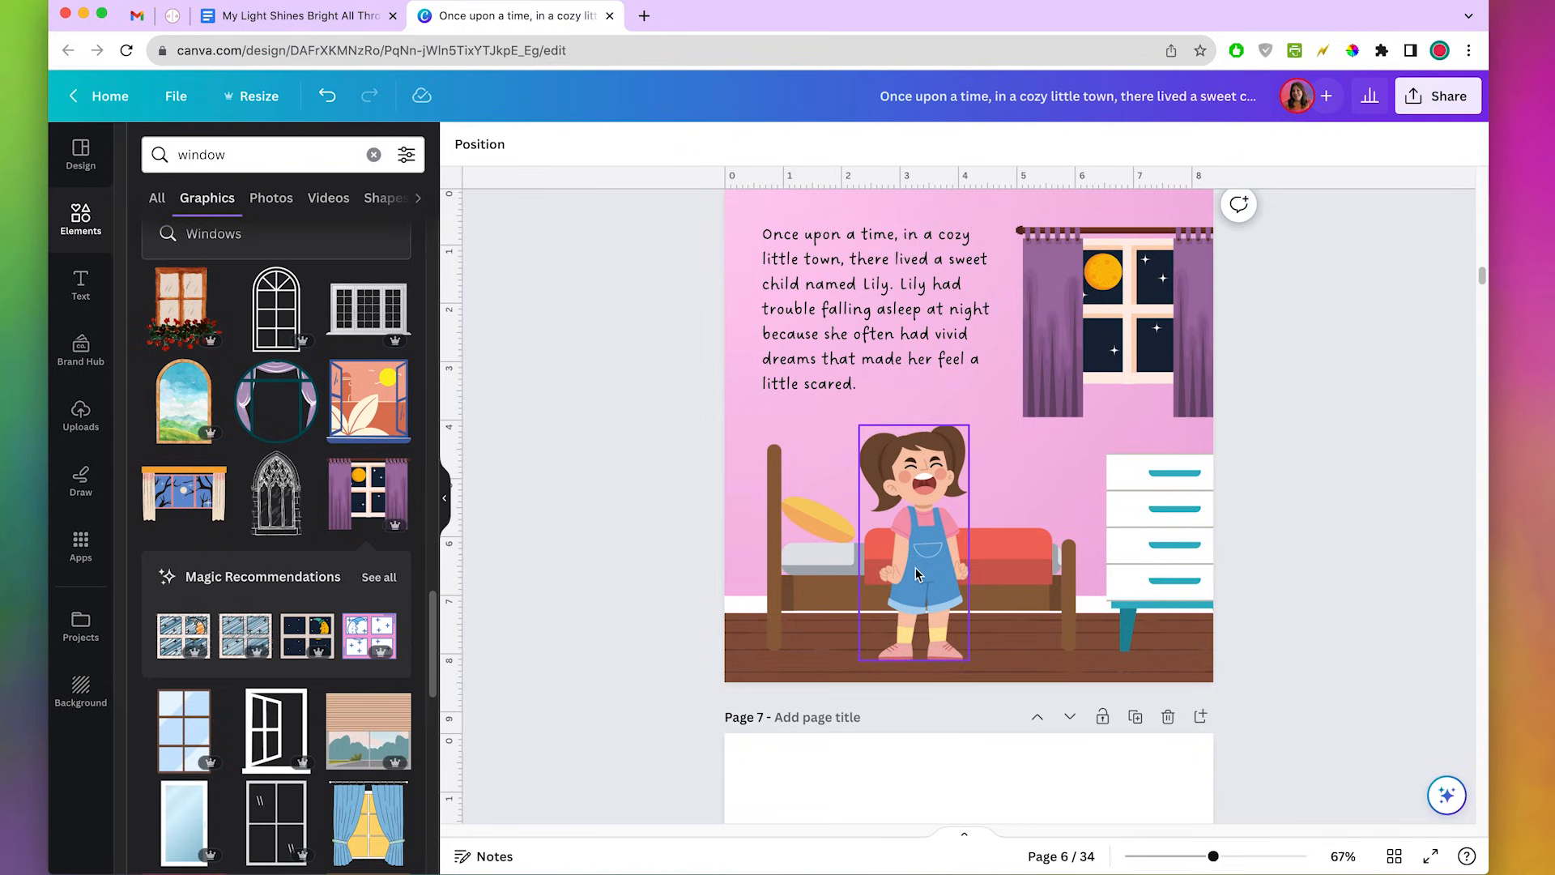
Narrow the Dream Catcher text box on page 11 to about 5 inches wide.
scroll(1382, 718, down, 1)
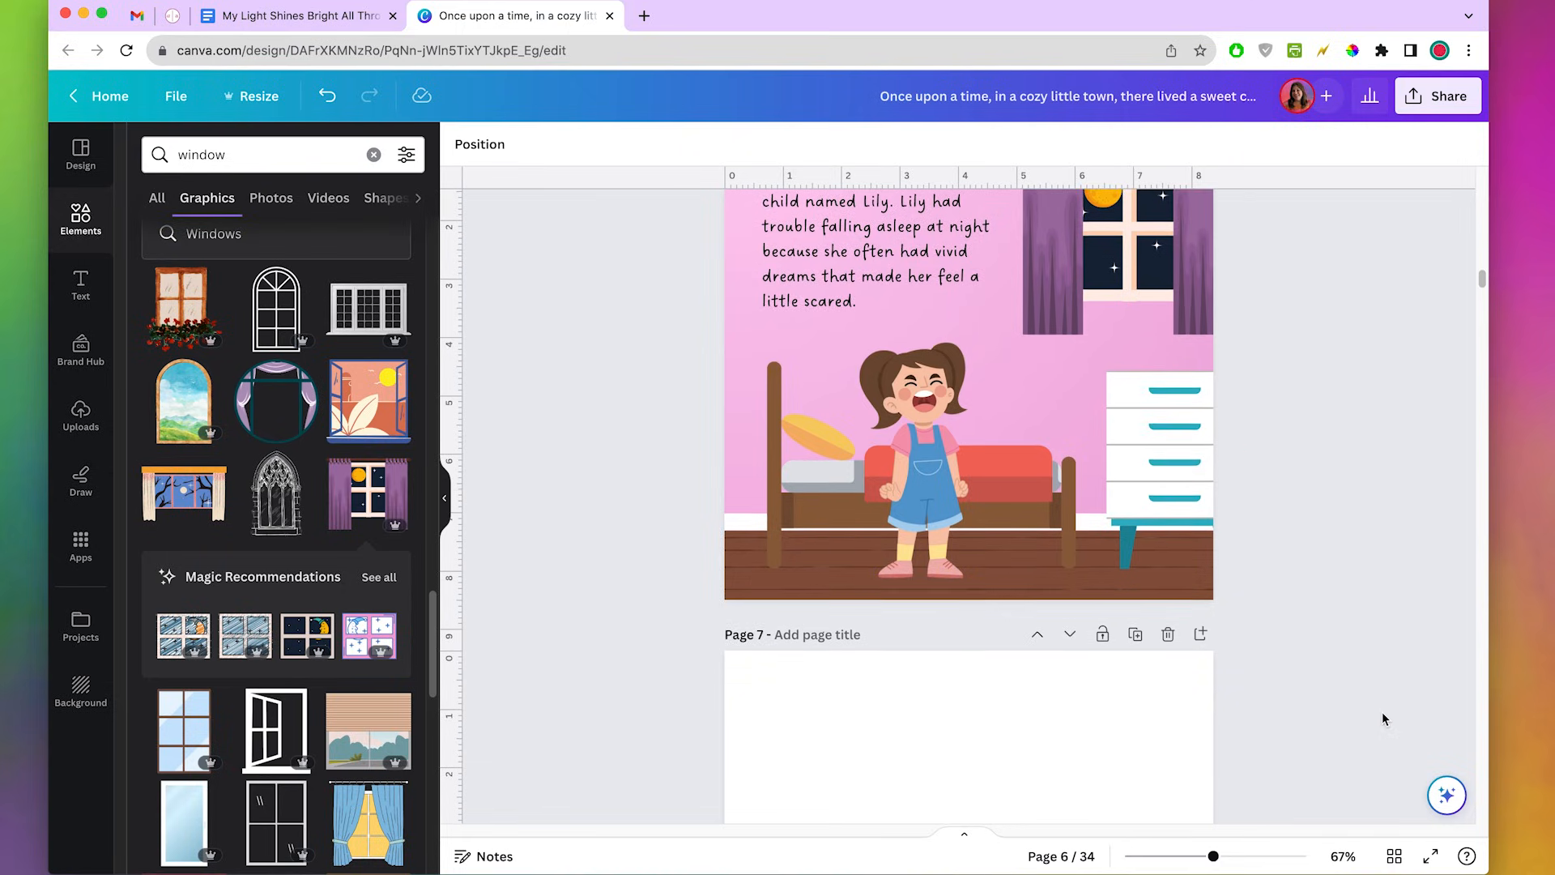
scroll(1382, 711, down, 7)
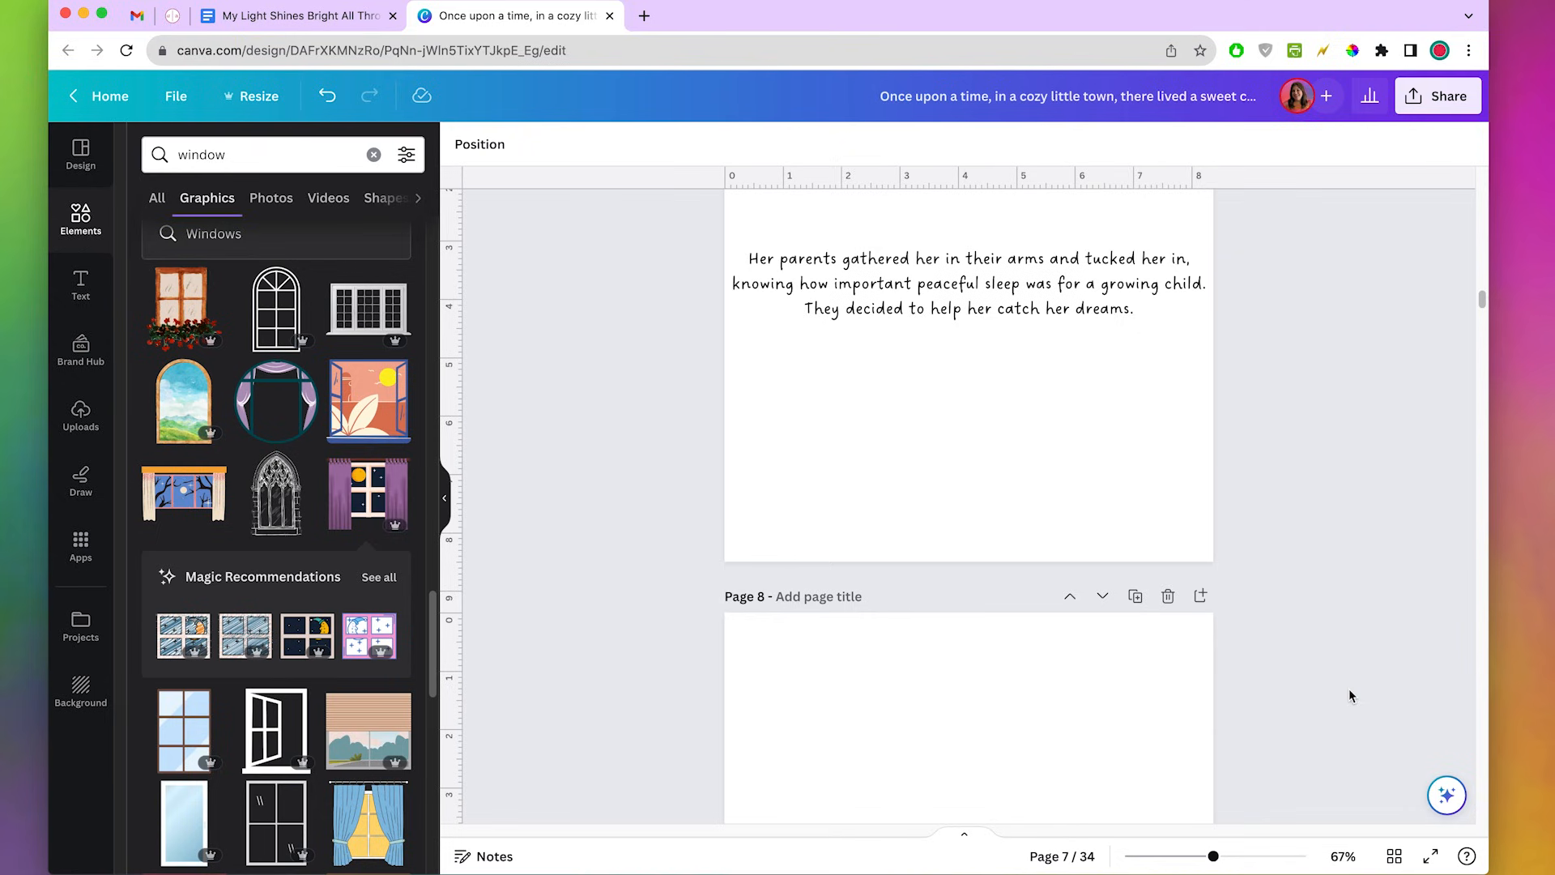
scroll(1348, 695, down, 10)
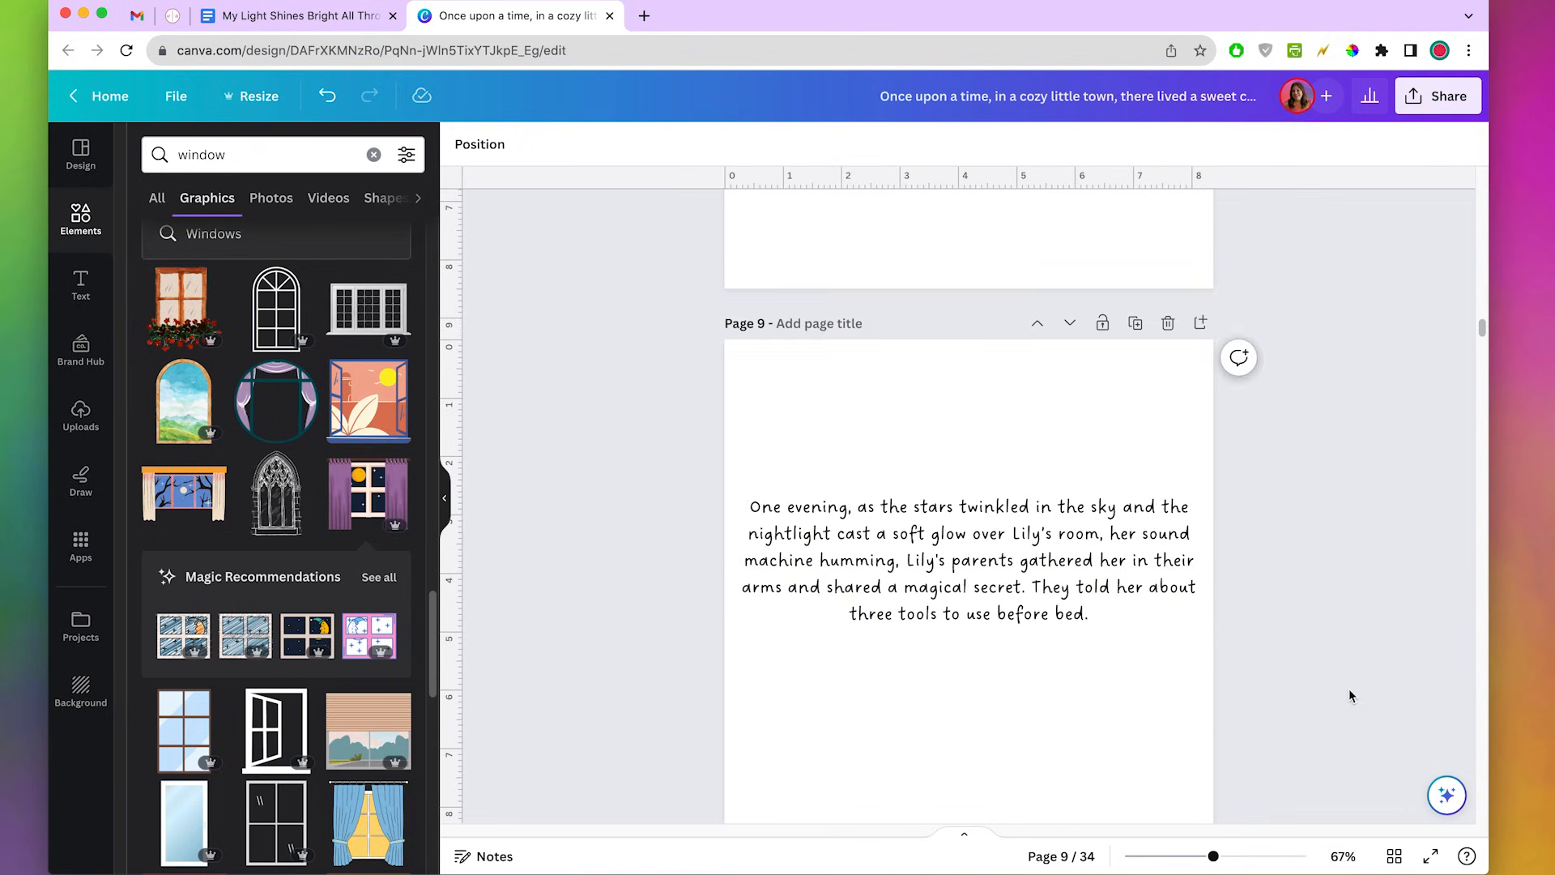
scroll(1349, 695, down, 10)
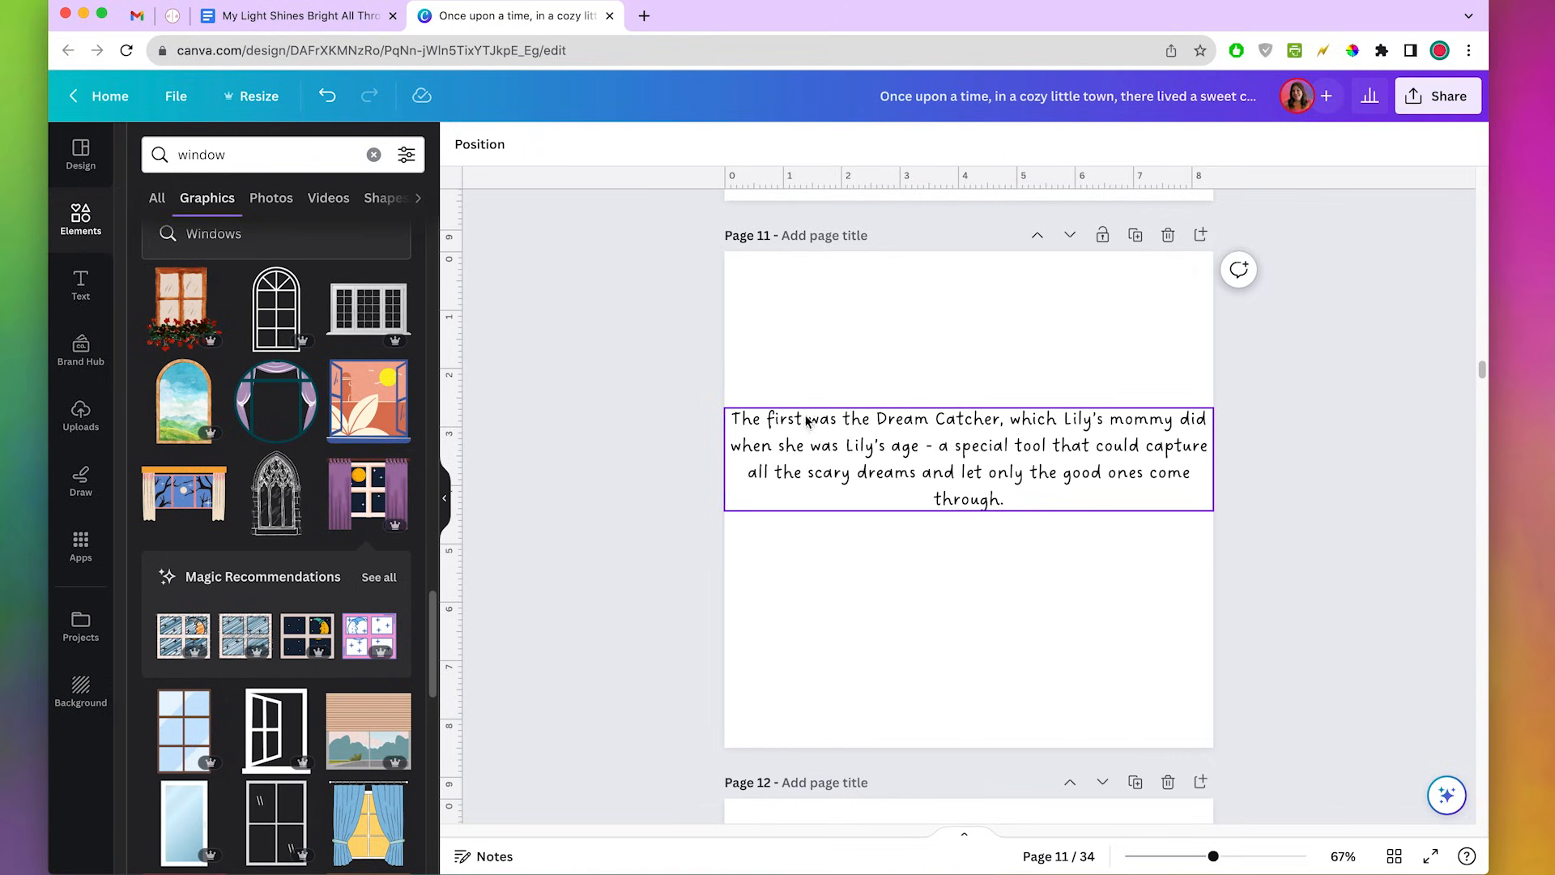
click(1163, 451)
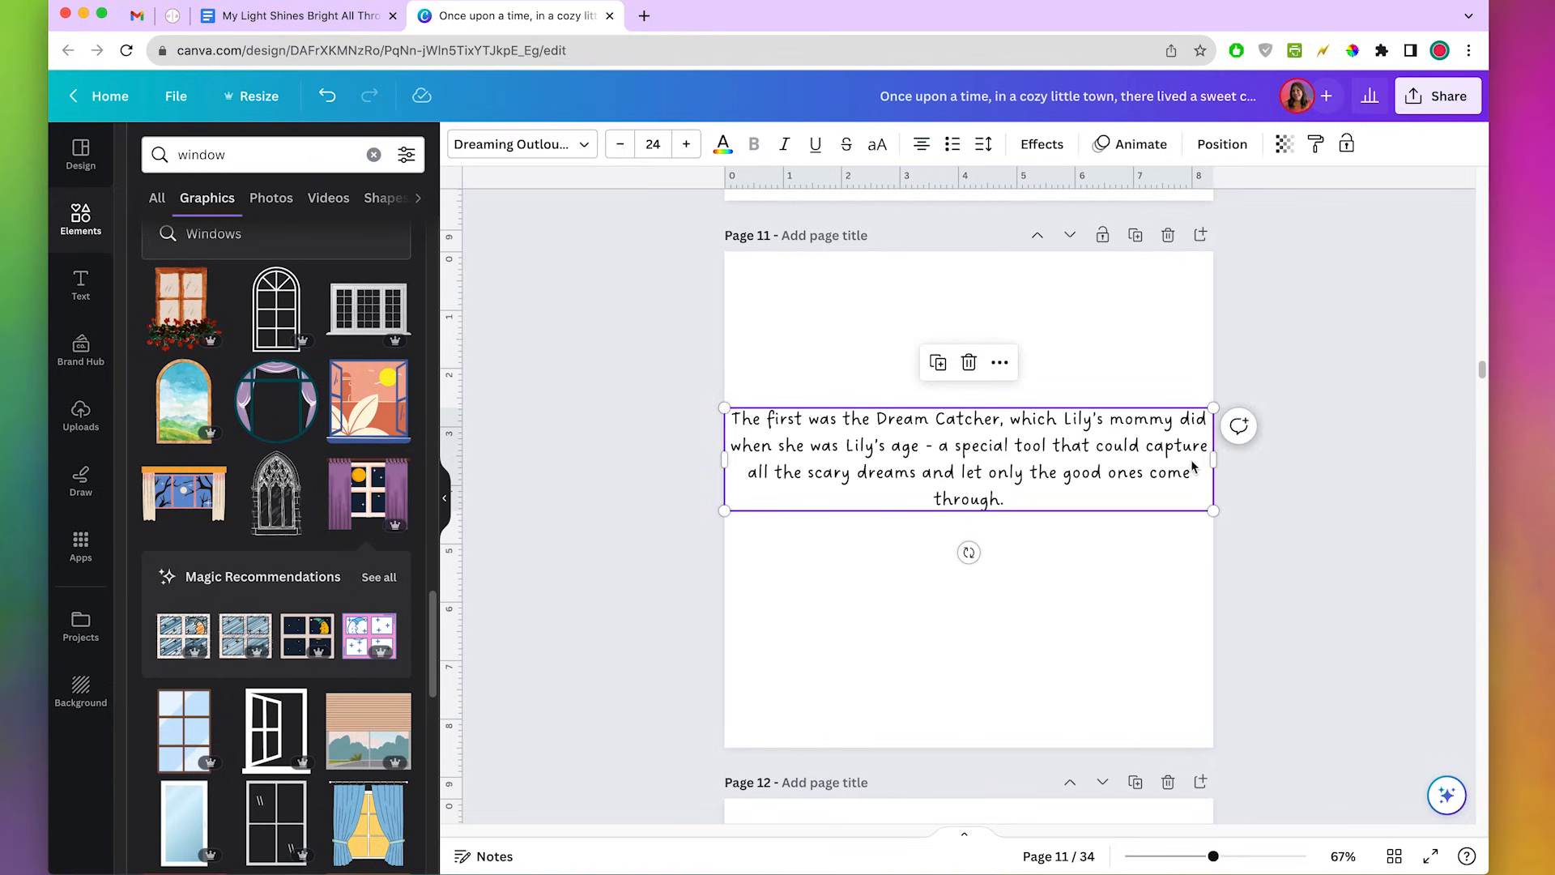
drag(1213, 459, 1017, 459)
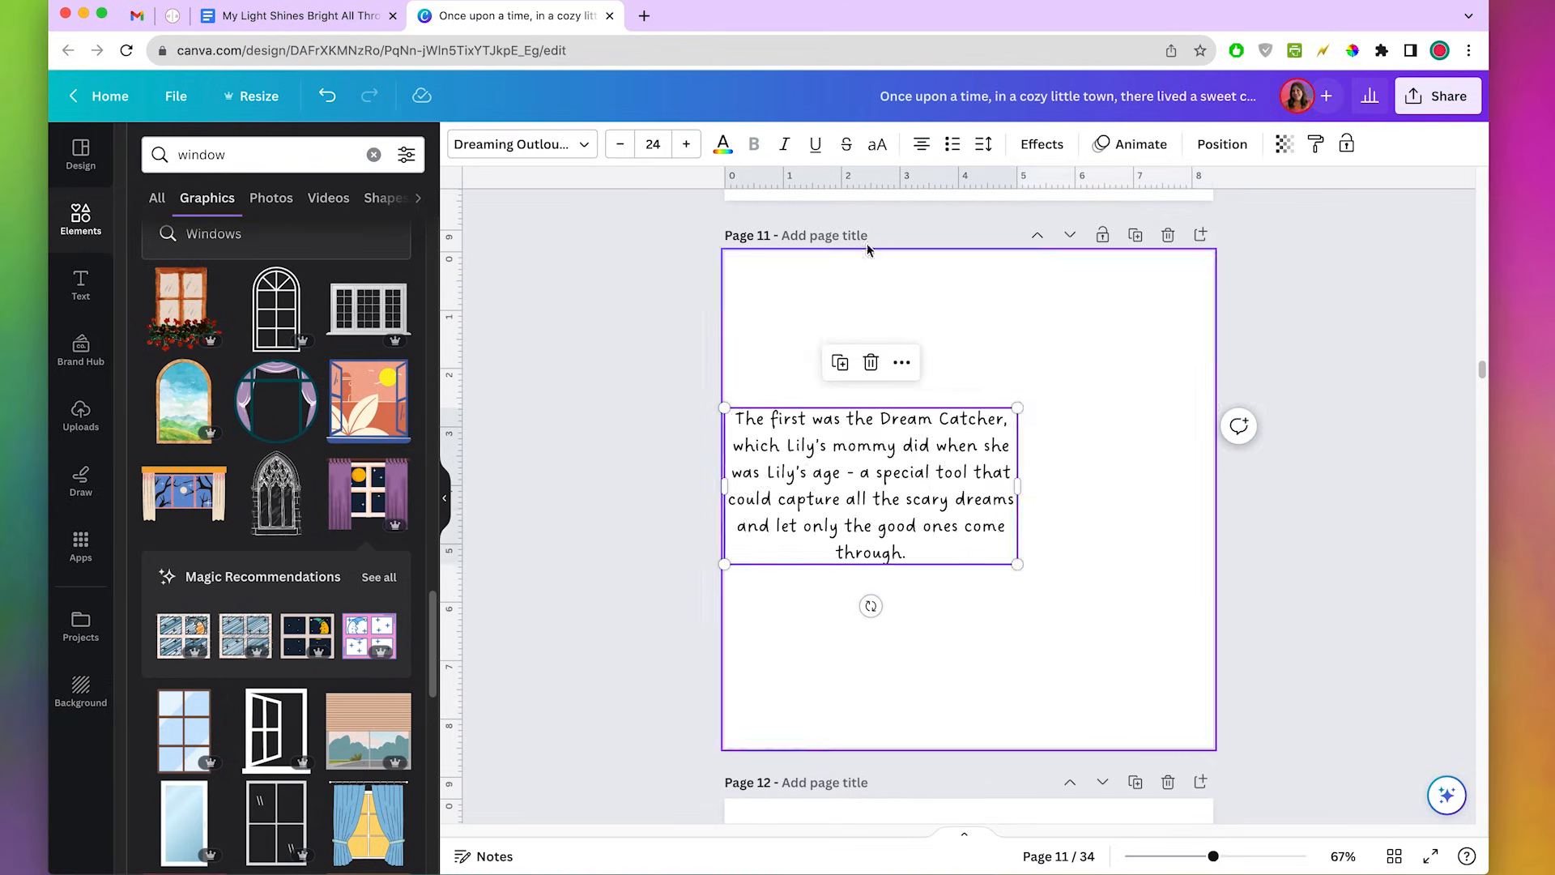
Left-align the page 11 text at size 22 and move it up and inward from the page edge.
click(921, 143)
click(619, 144)
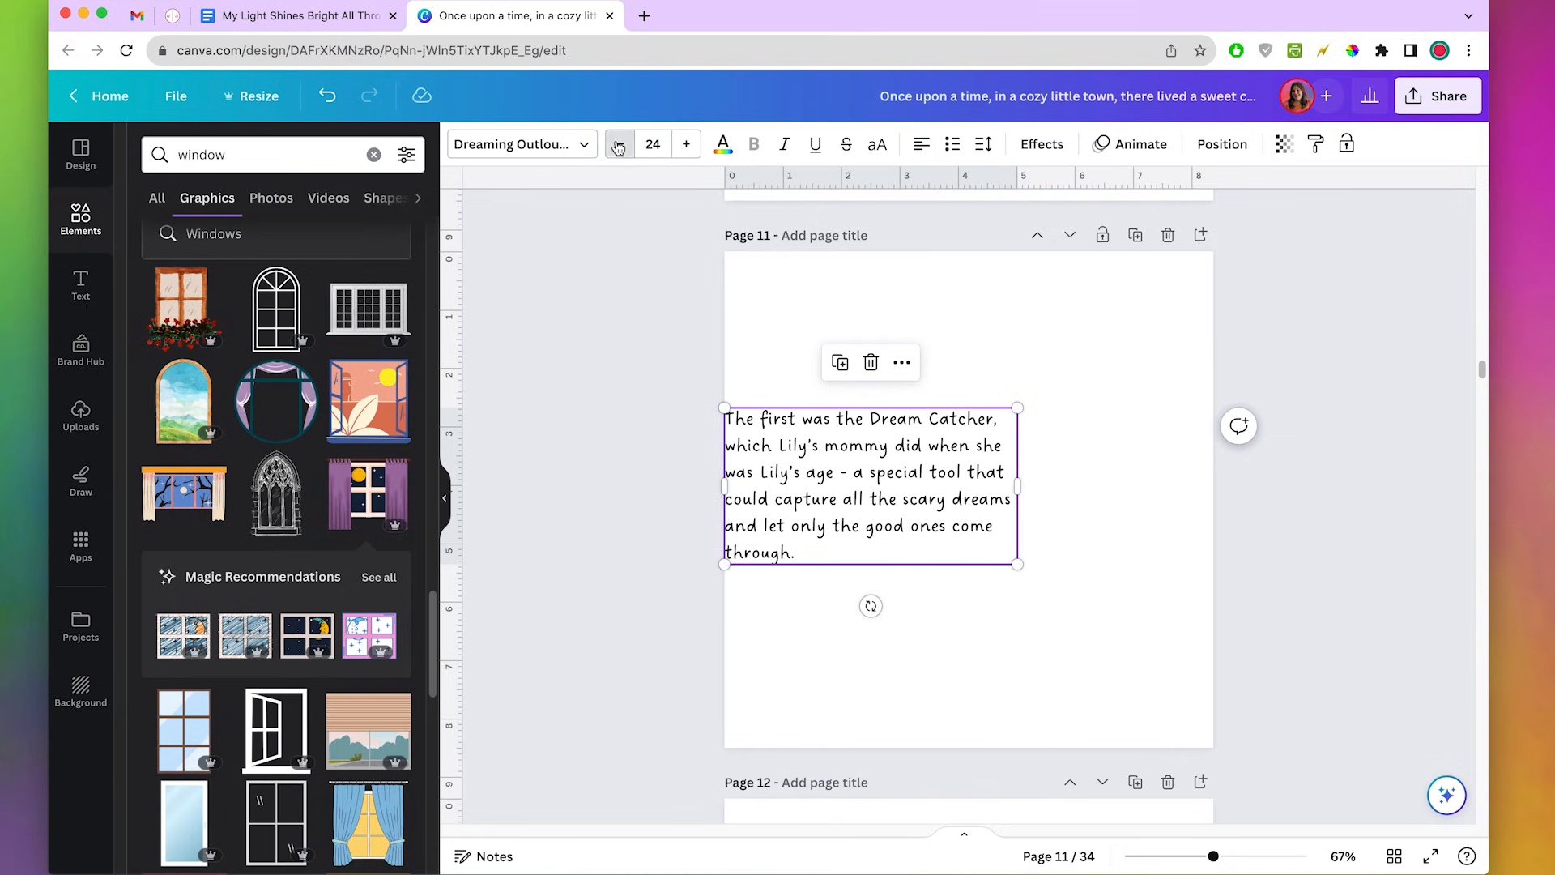
click(619, 144)
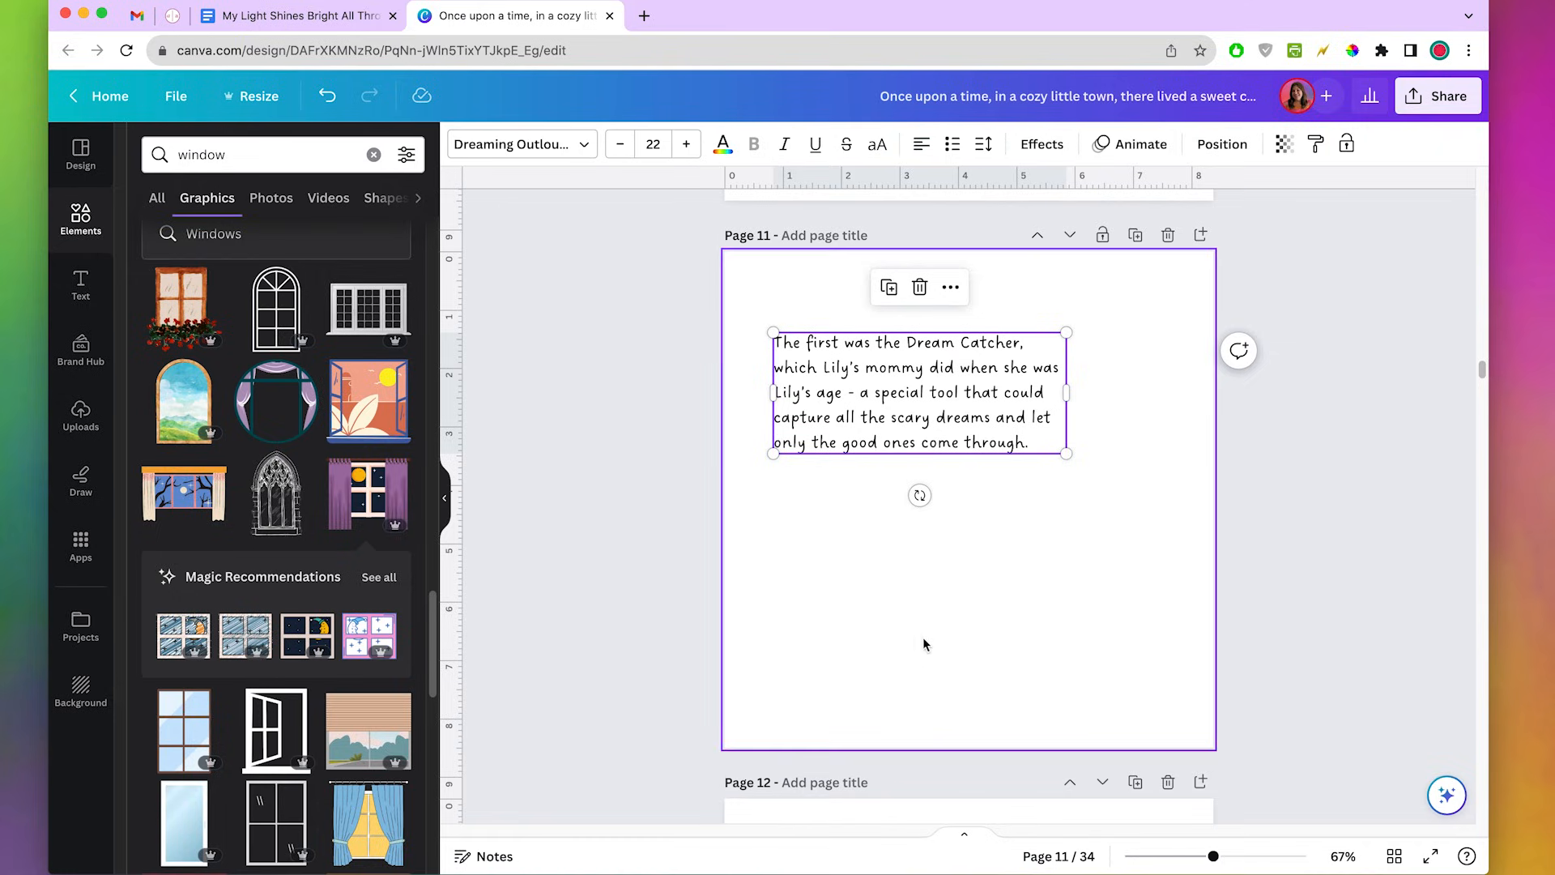
click(648, 503)
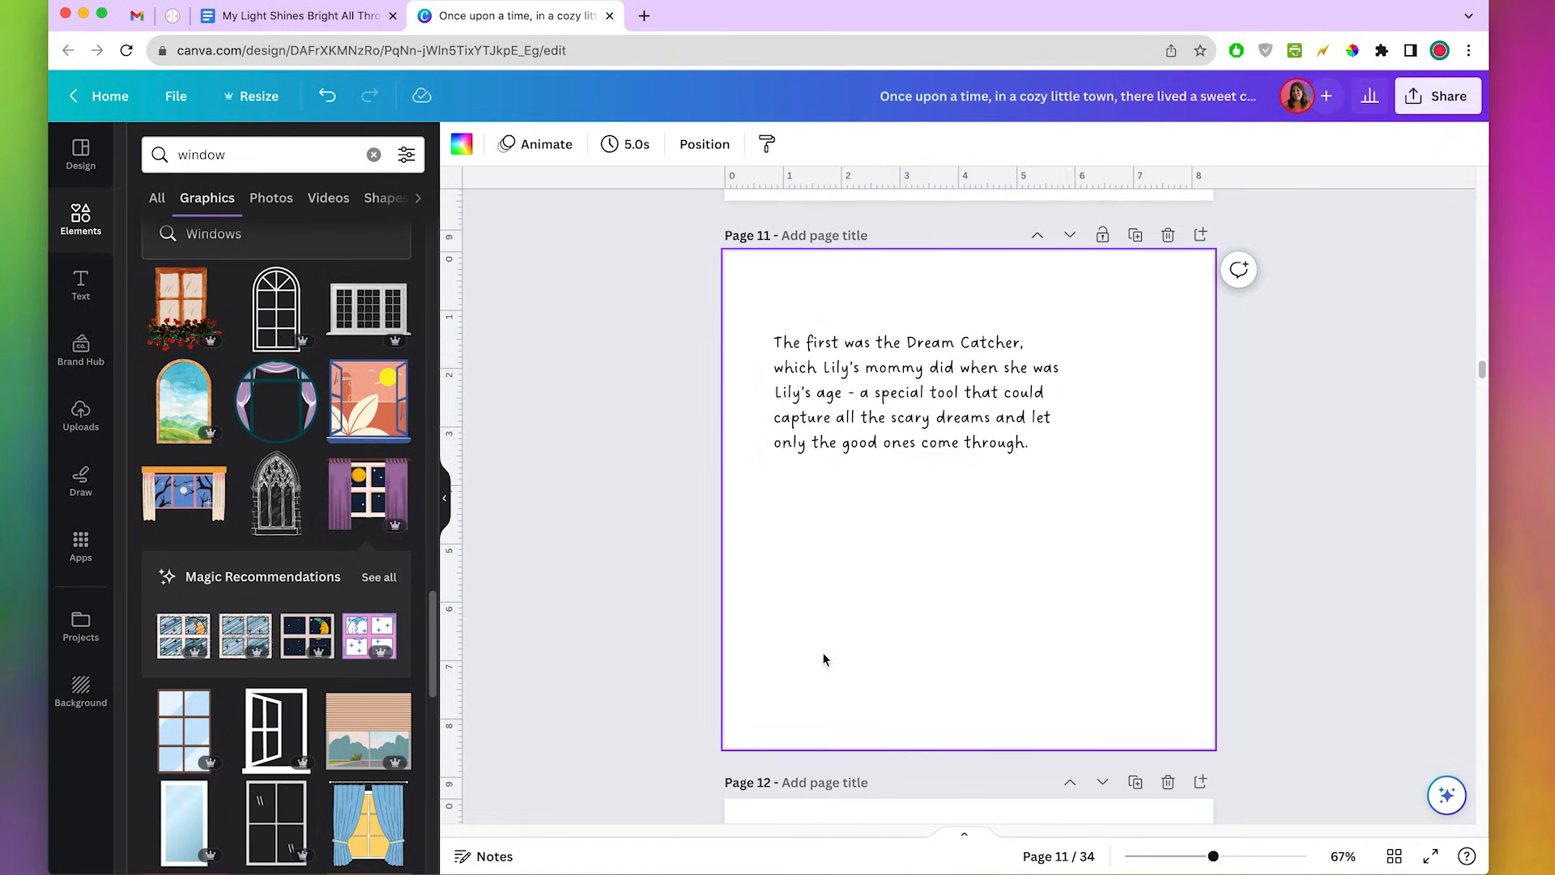
Search the graphics for "background" to find a backdrop for page 11.
click(245, 157)
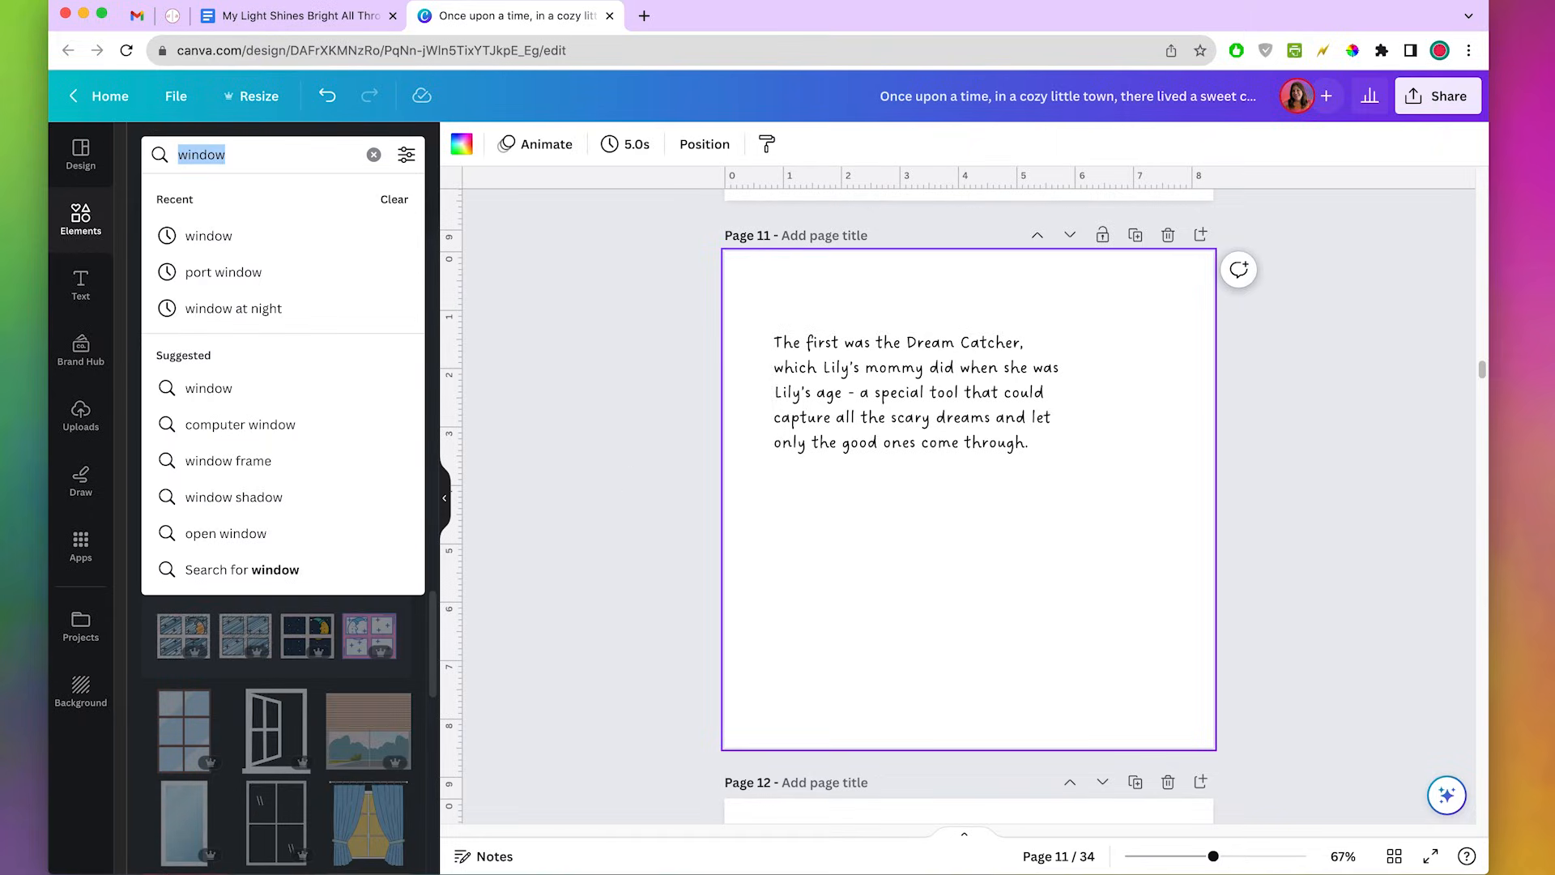
text(background)
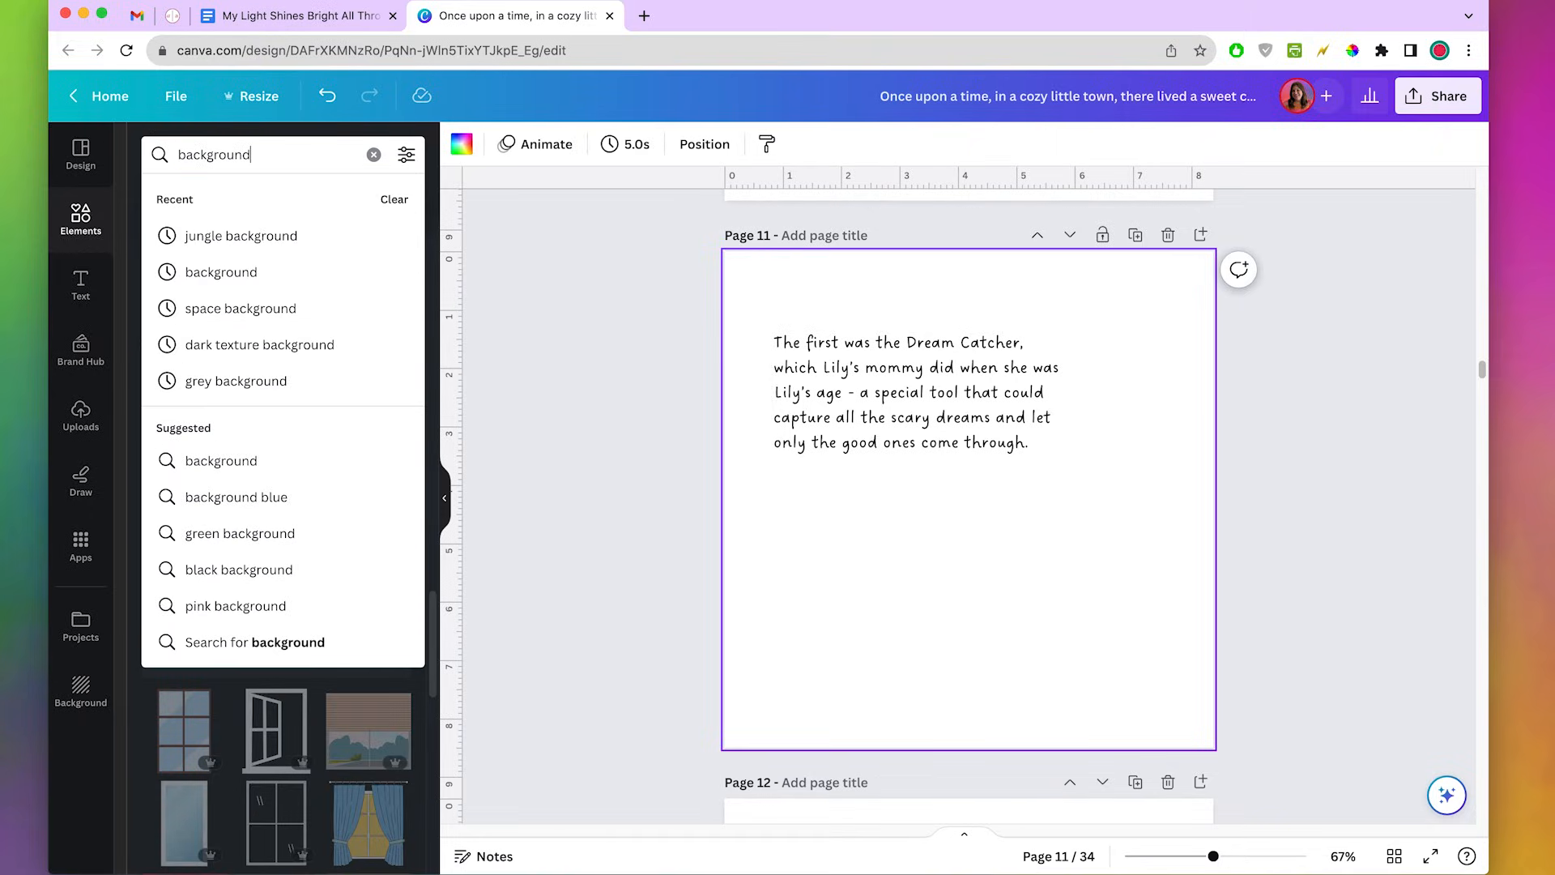
key(Return)
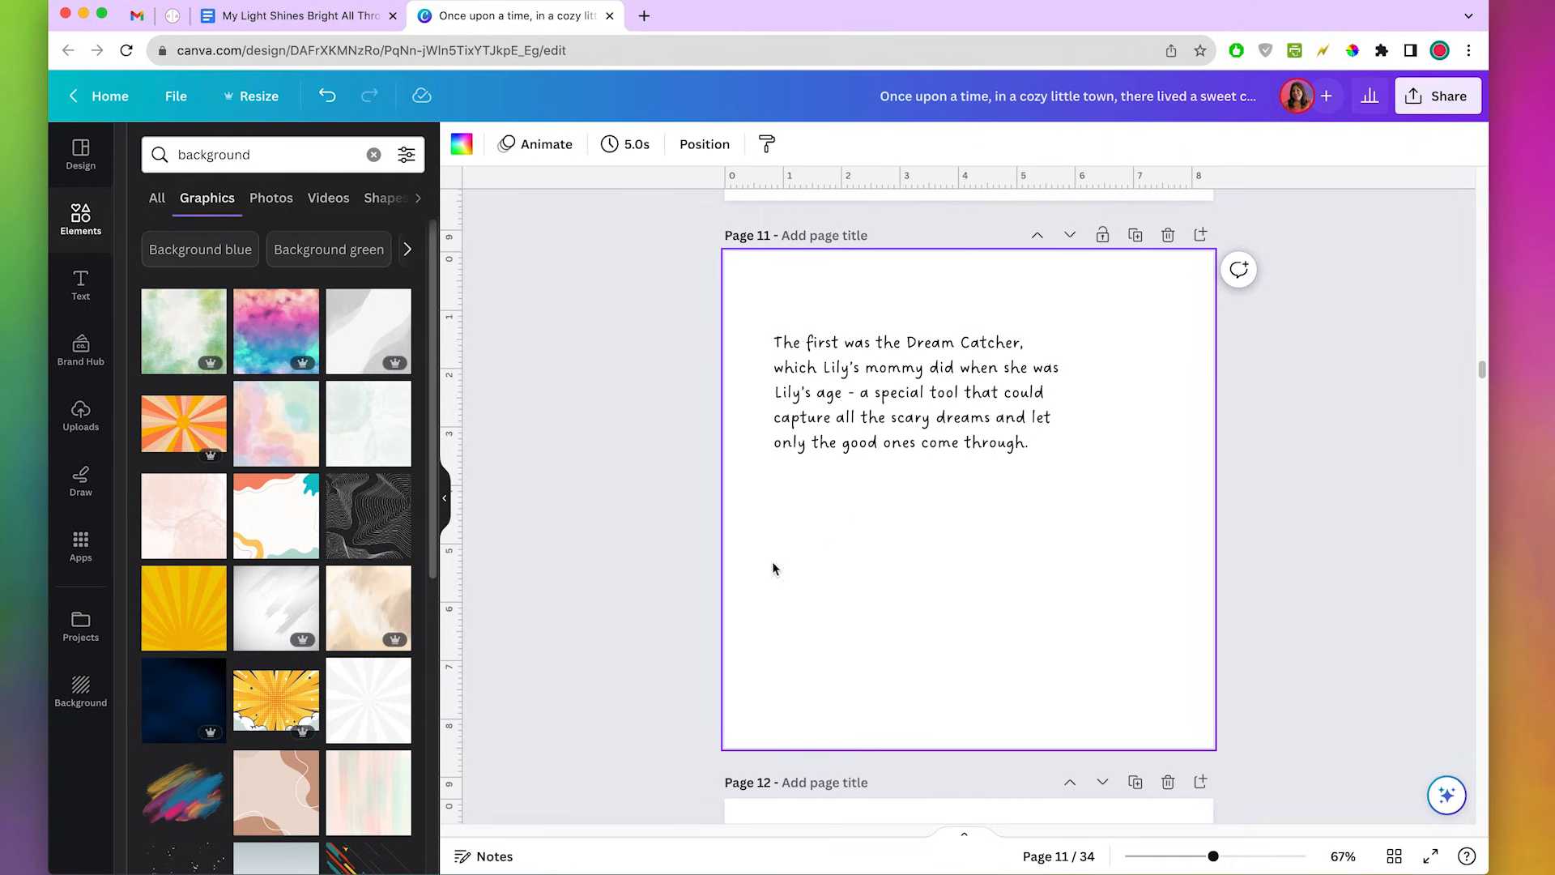
Try the pastel watercolor background behind the page 11 text, shift it toward the page corner, and delete it.
click(274, 455)
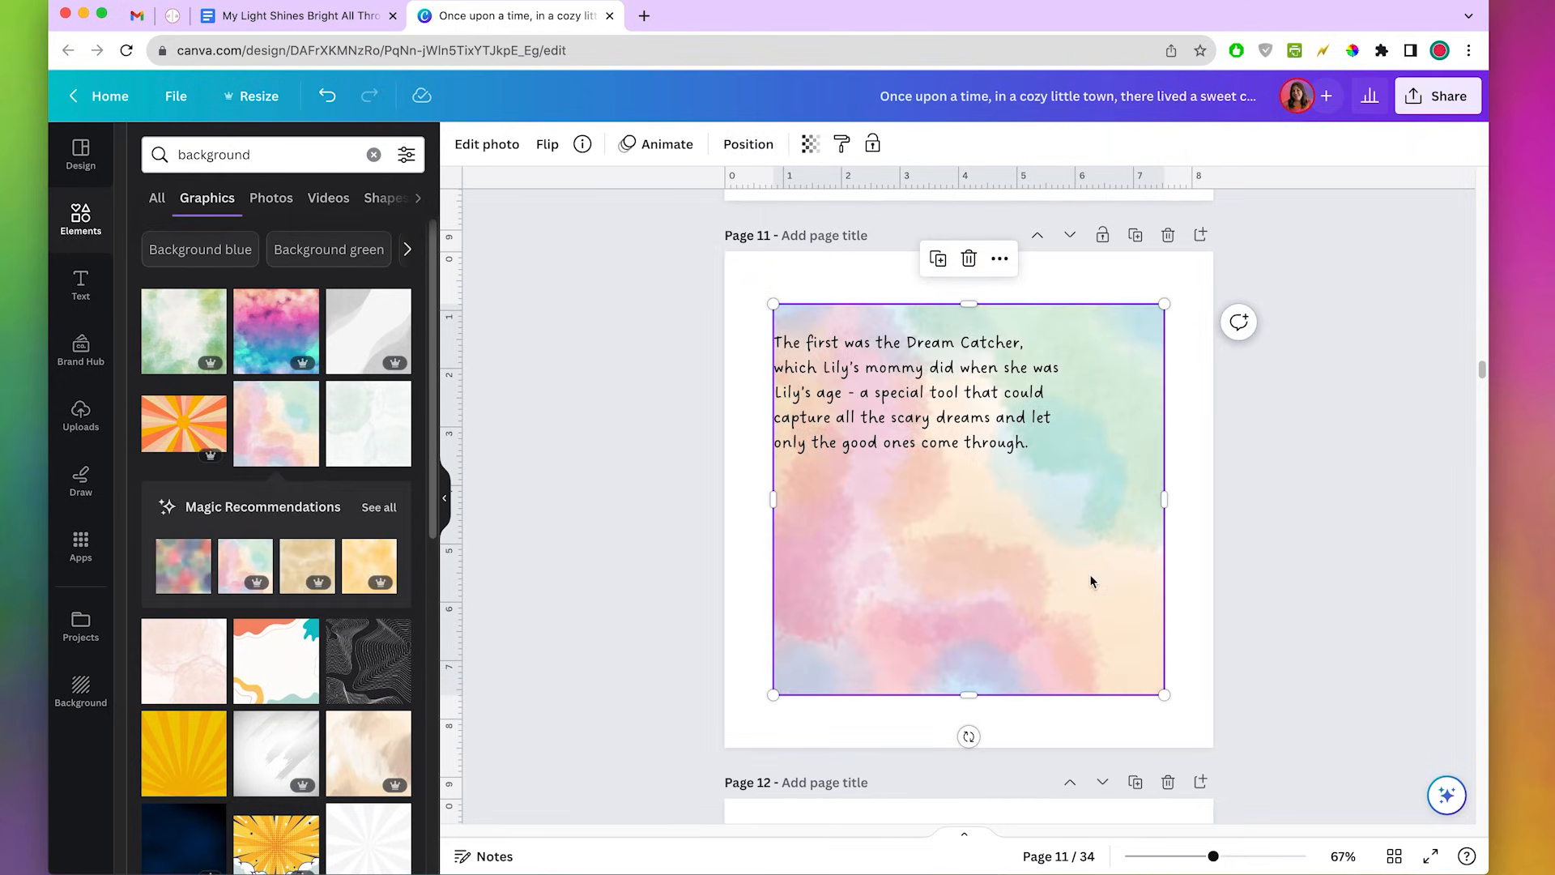
drag(955, 559, 931, 528)
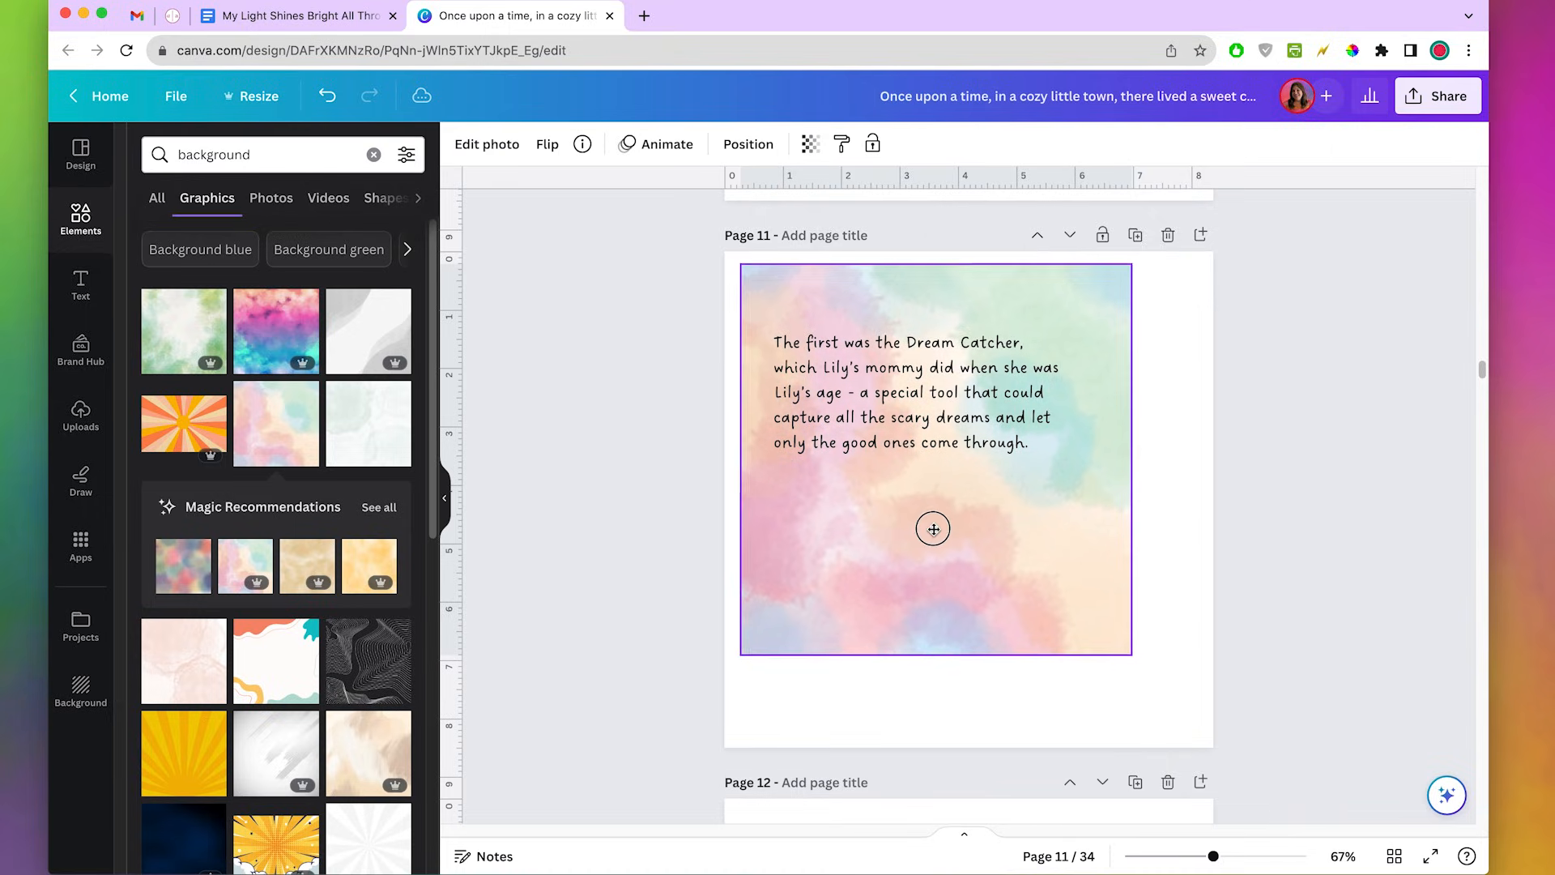
key(Delete)
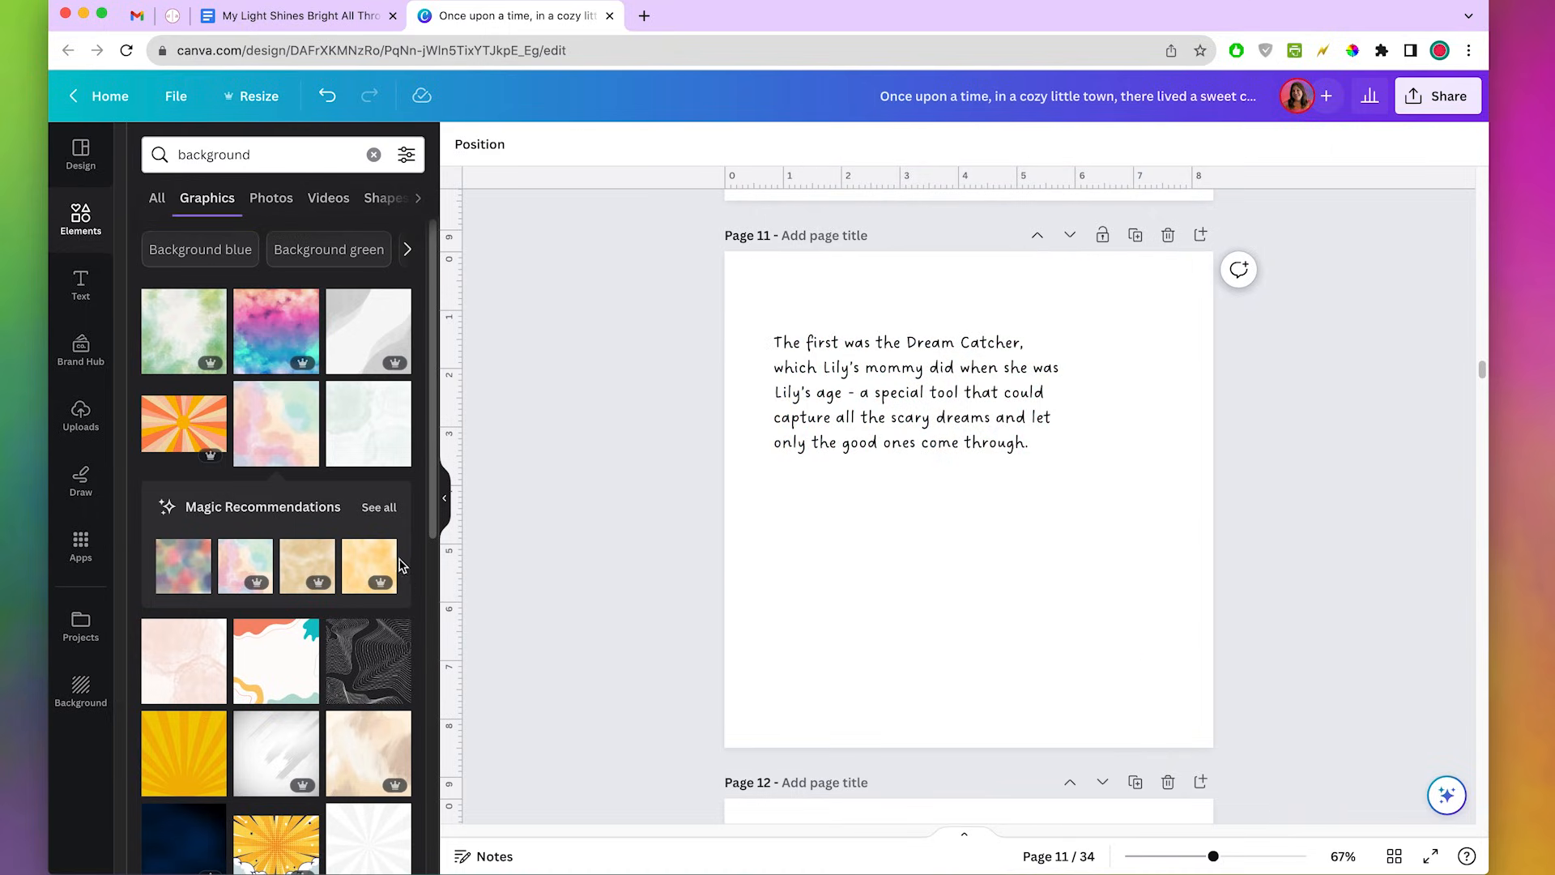
Place the purple watercolor splatter background on page 11 and enlarge it to cover the whole page.
scroll(356, 572, down, 2)
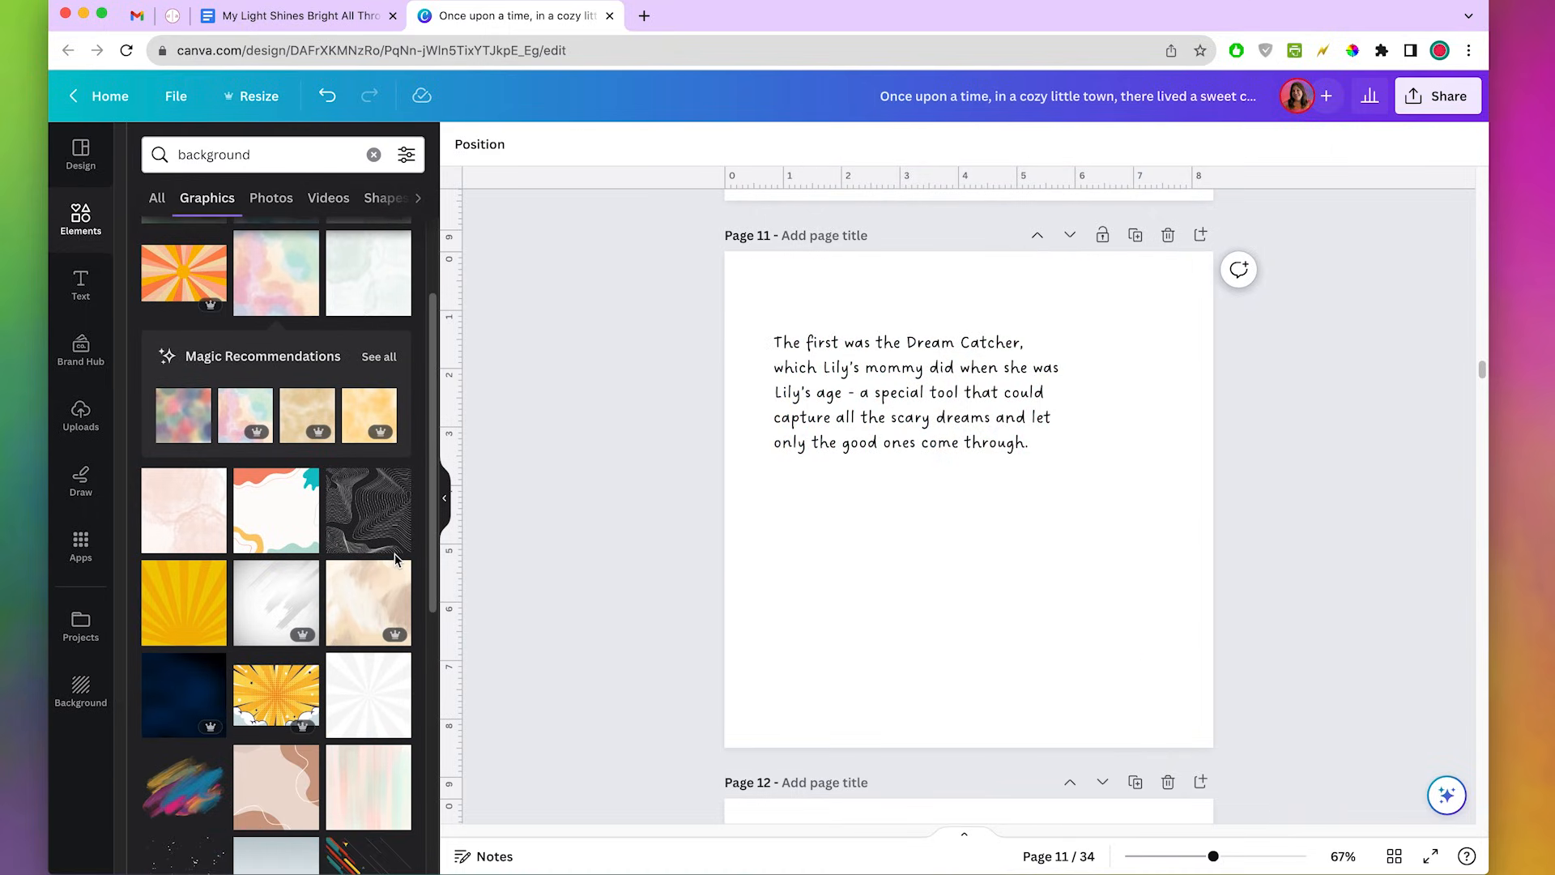
scroll(396, 561, down, 4)
scroll(341, 622, down, 2)
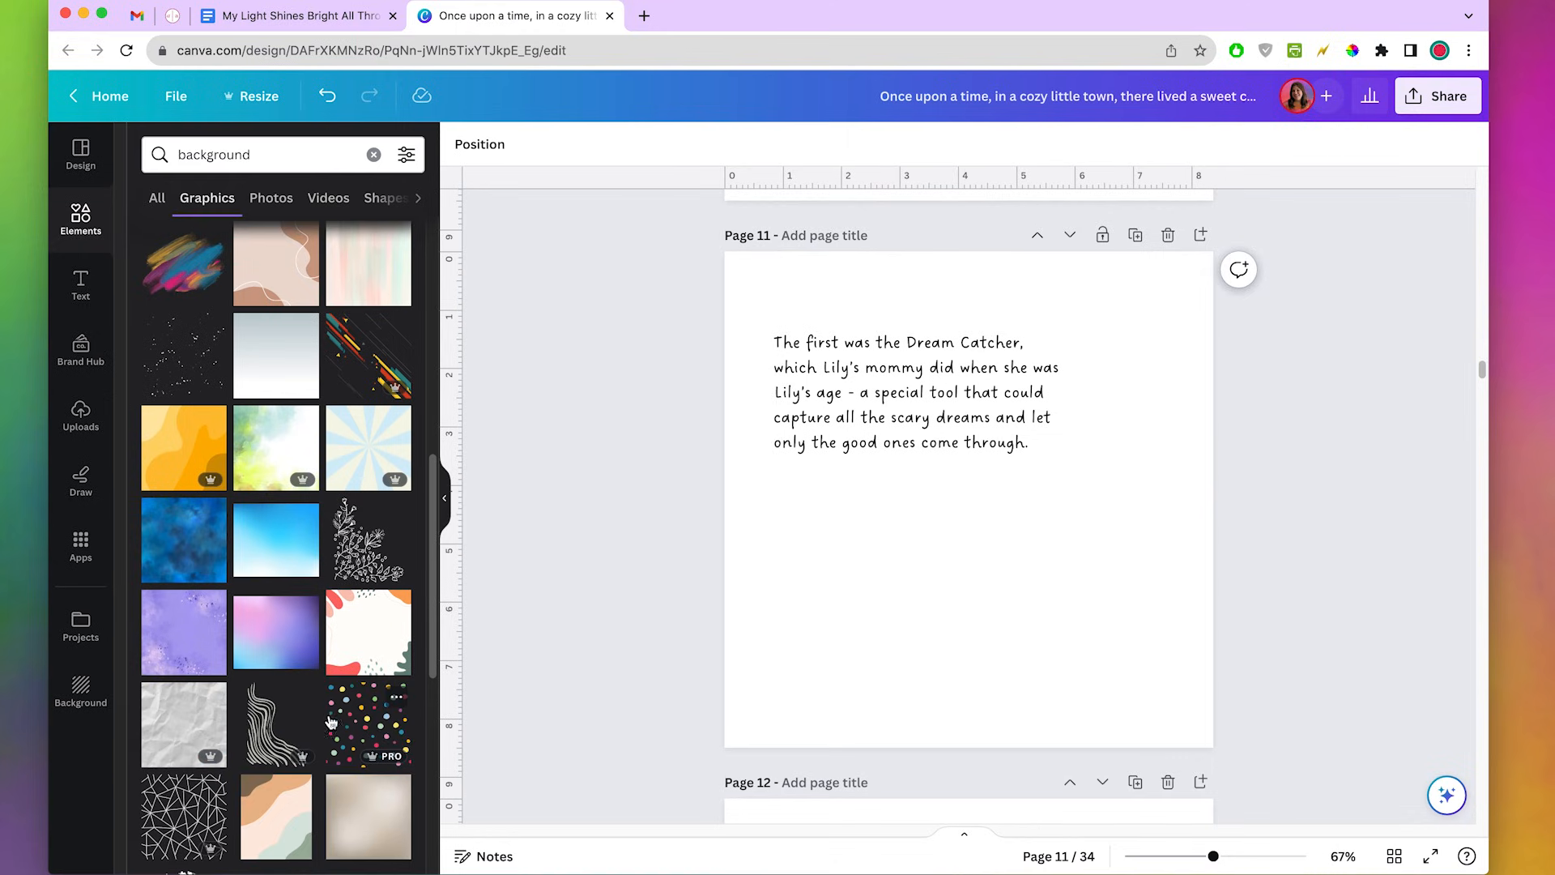
scroll(329, 697, down, 1)
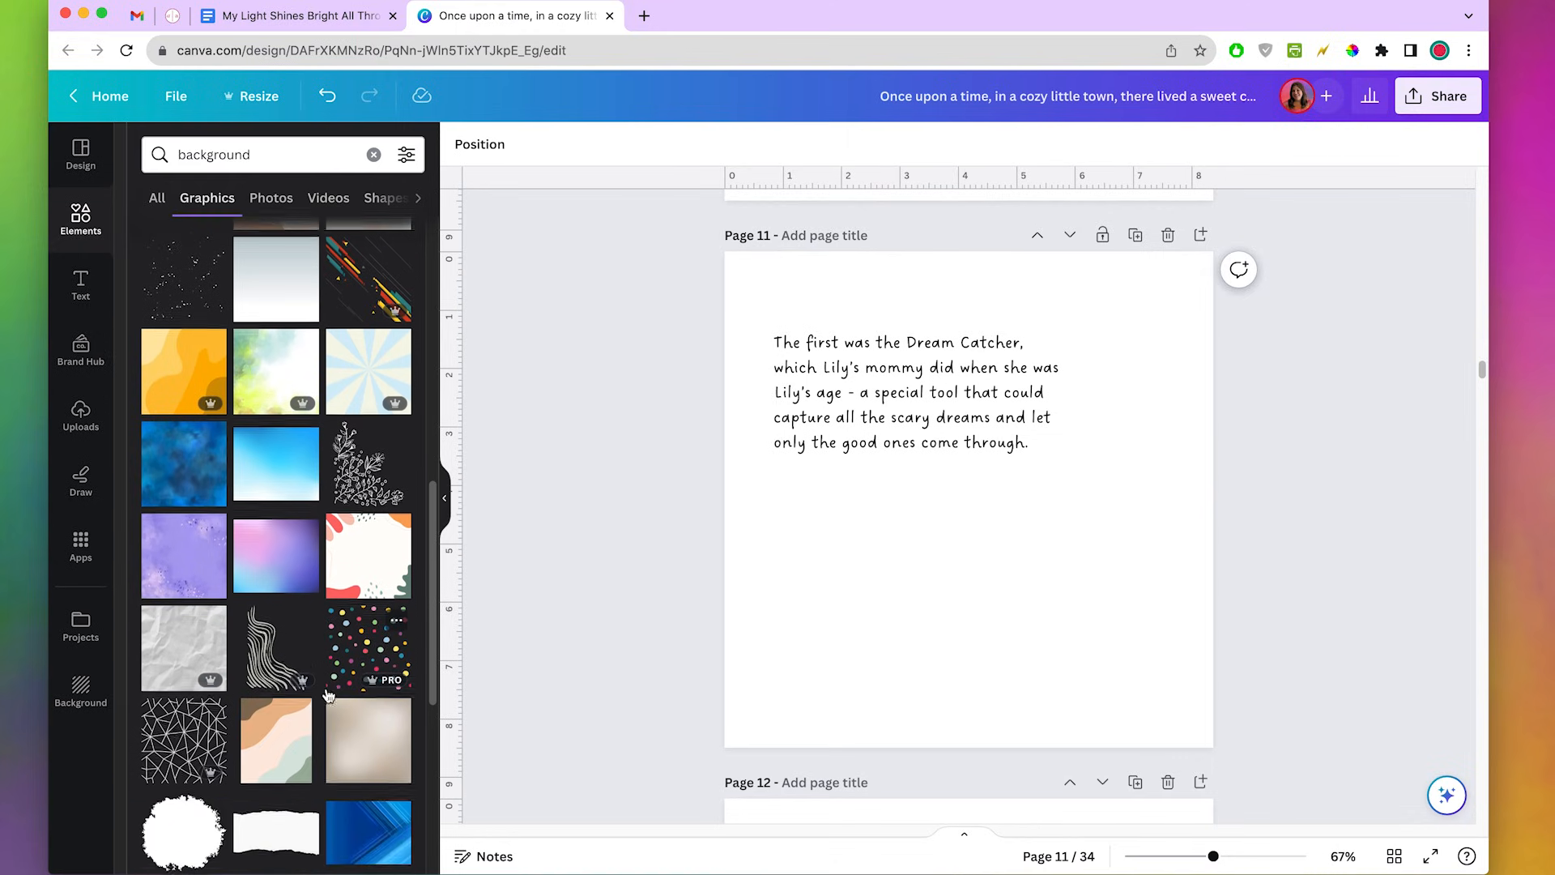
click(184, 554)
drag(773, 694, 720, 747)
drag(1165, 304, 1202, 275)
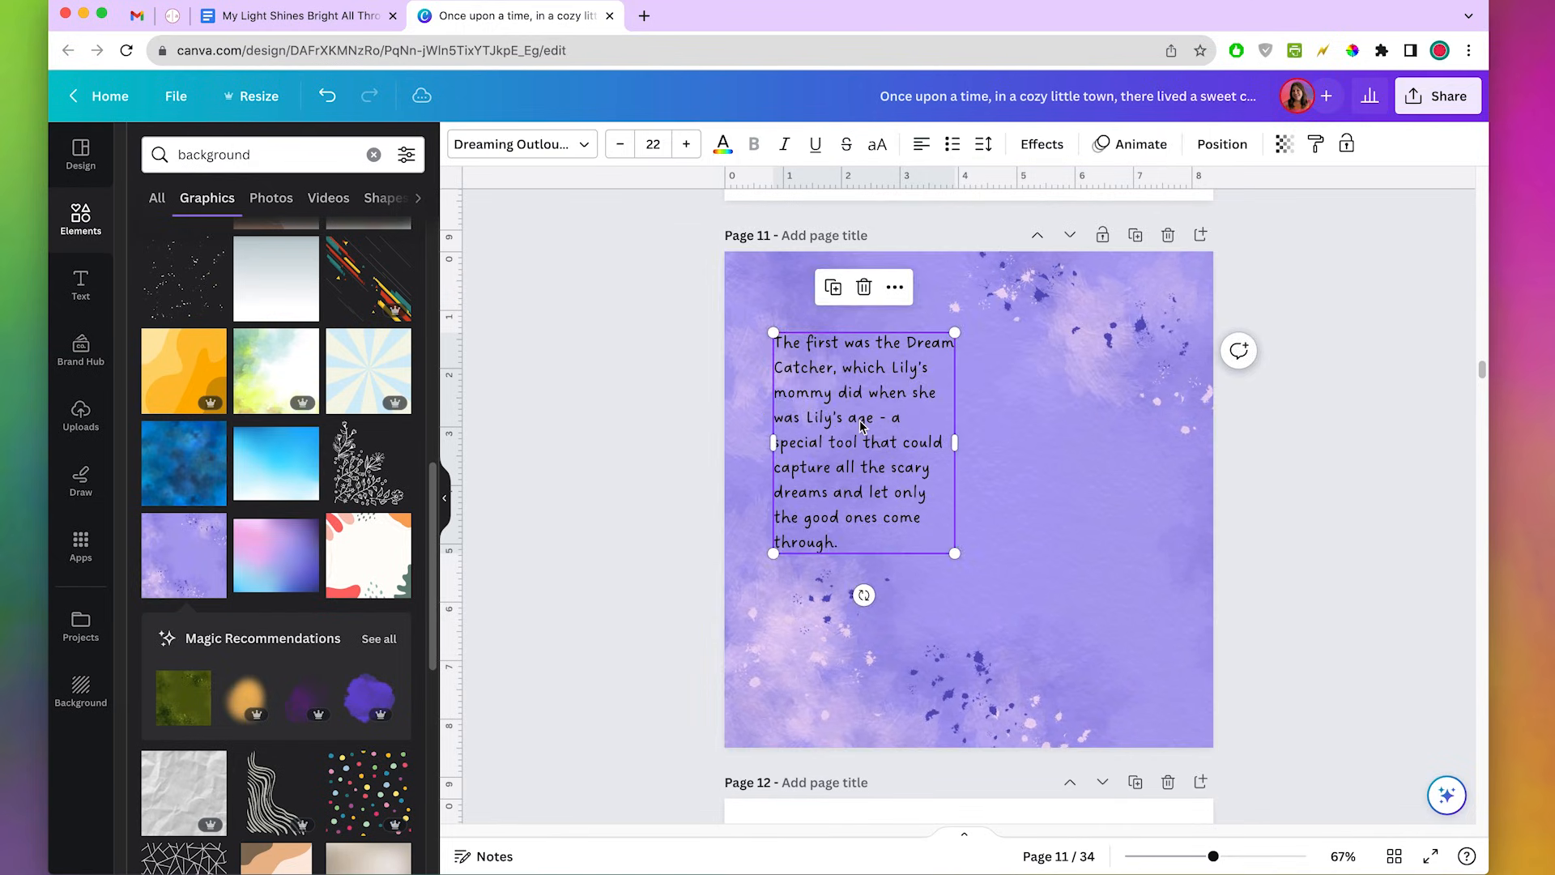
Nudge the page 11 text upward and search the graphics for "dream catcher".
mouse_move(862, 429)
mouse_down()
mouse_move(843, 472)
mouse_move(863, 390)
mouse_move(863, 408)
mouse_up()
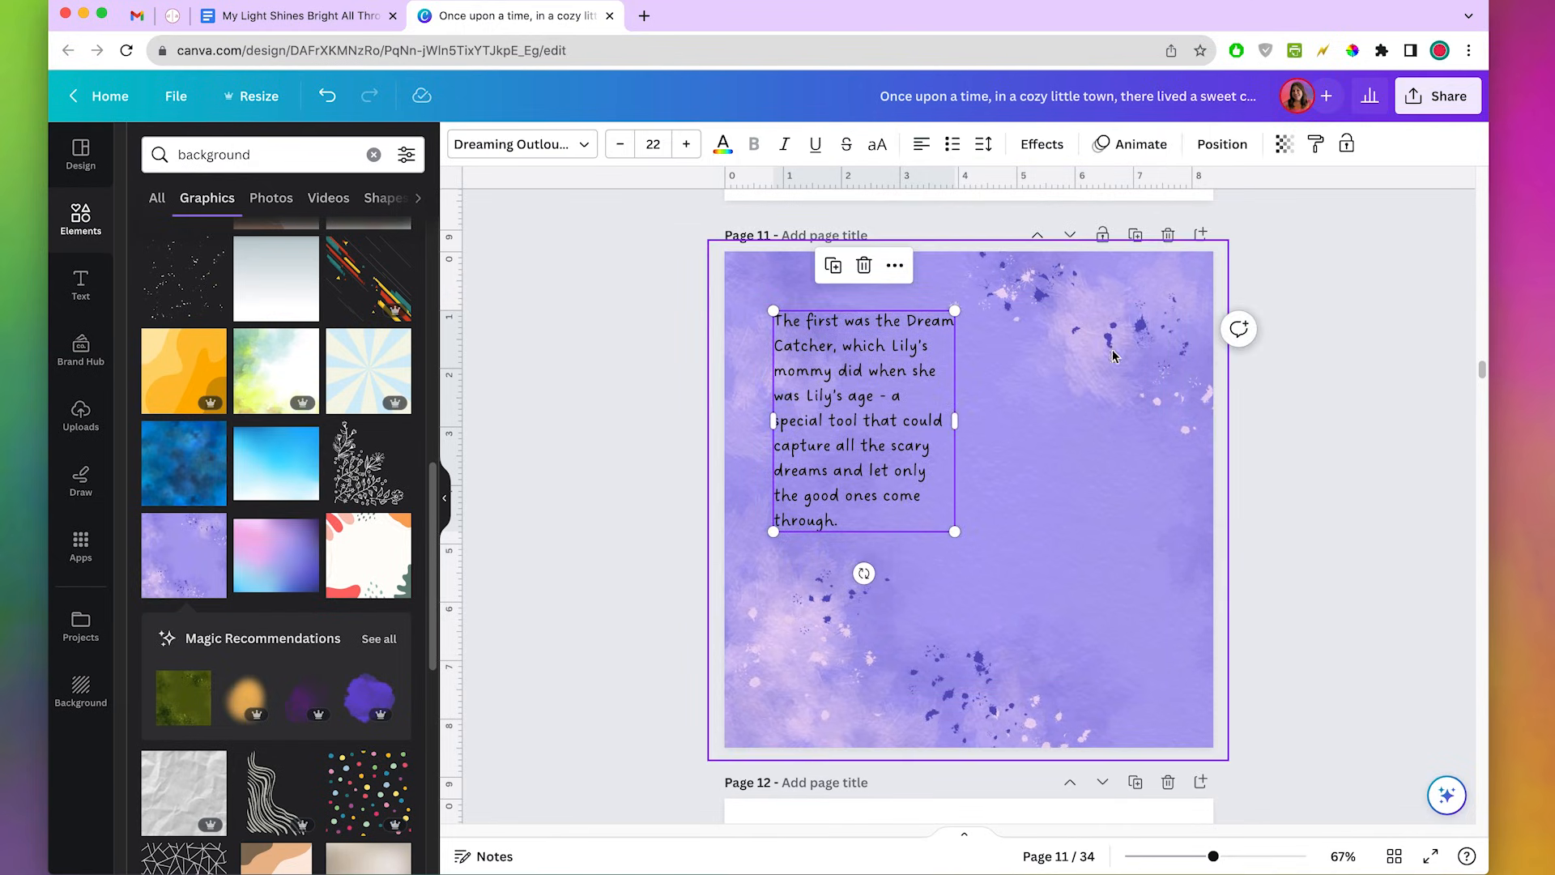
click(267, 154)
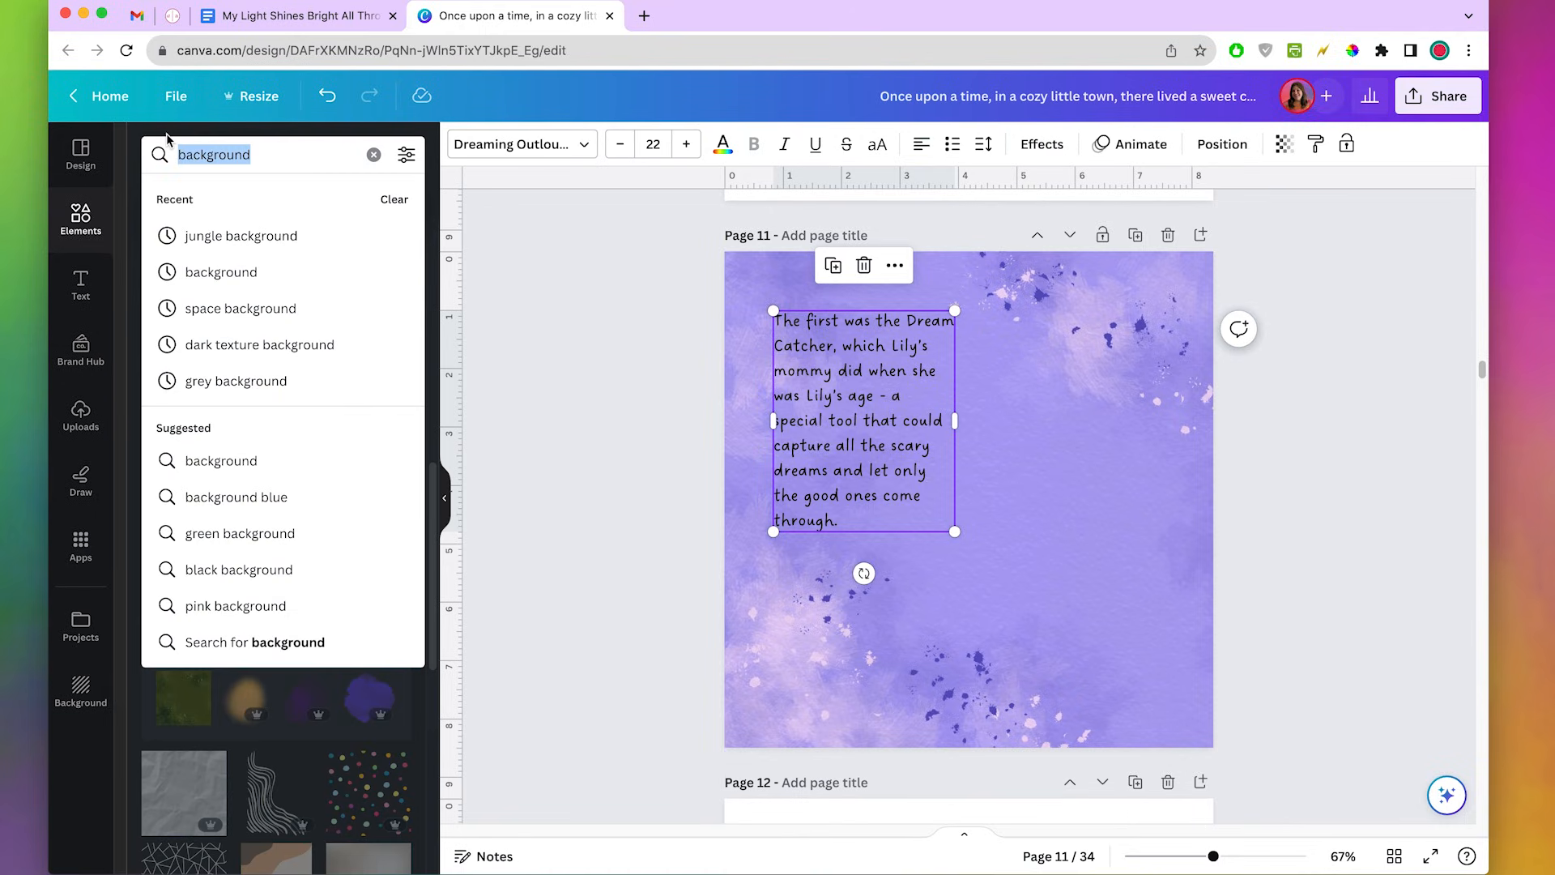
text(dream catcher)
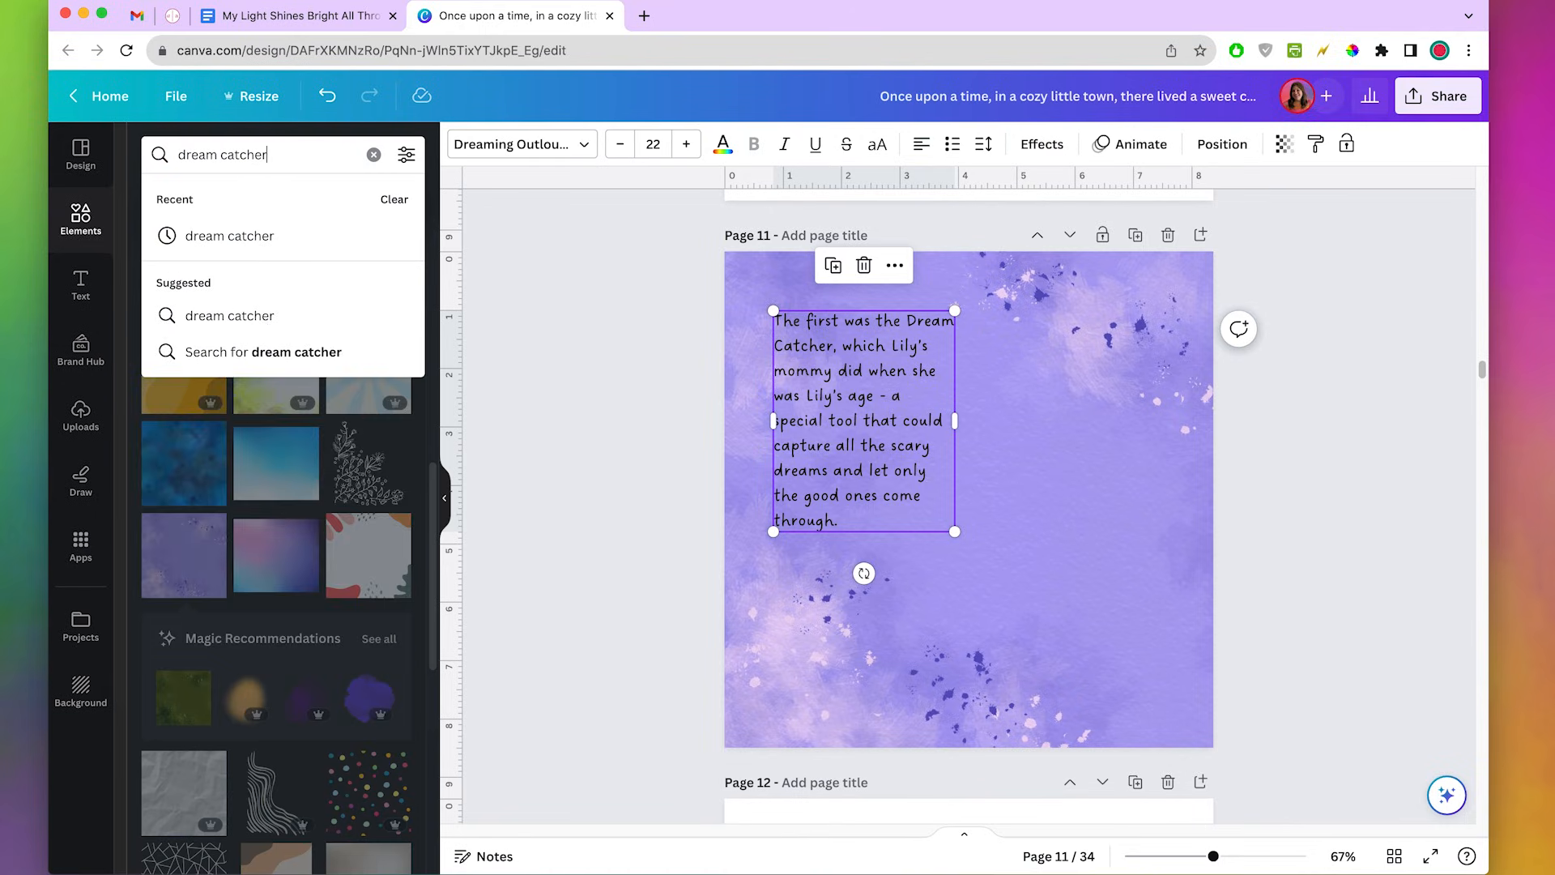
key(Return)
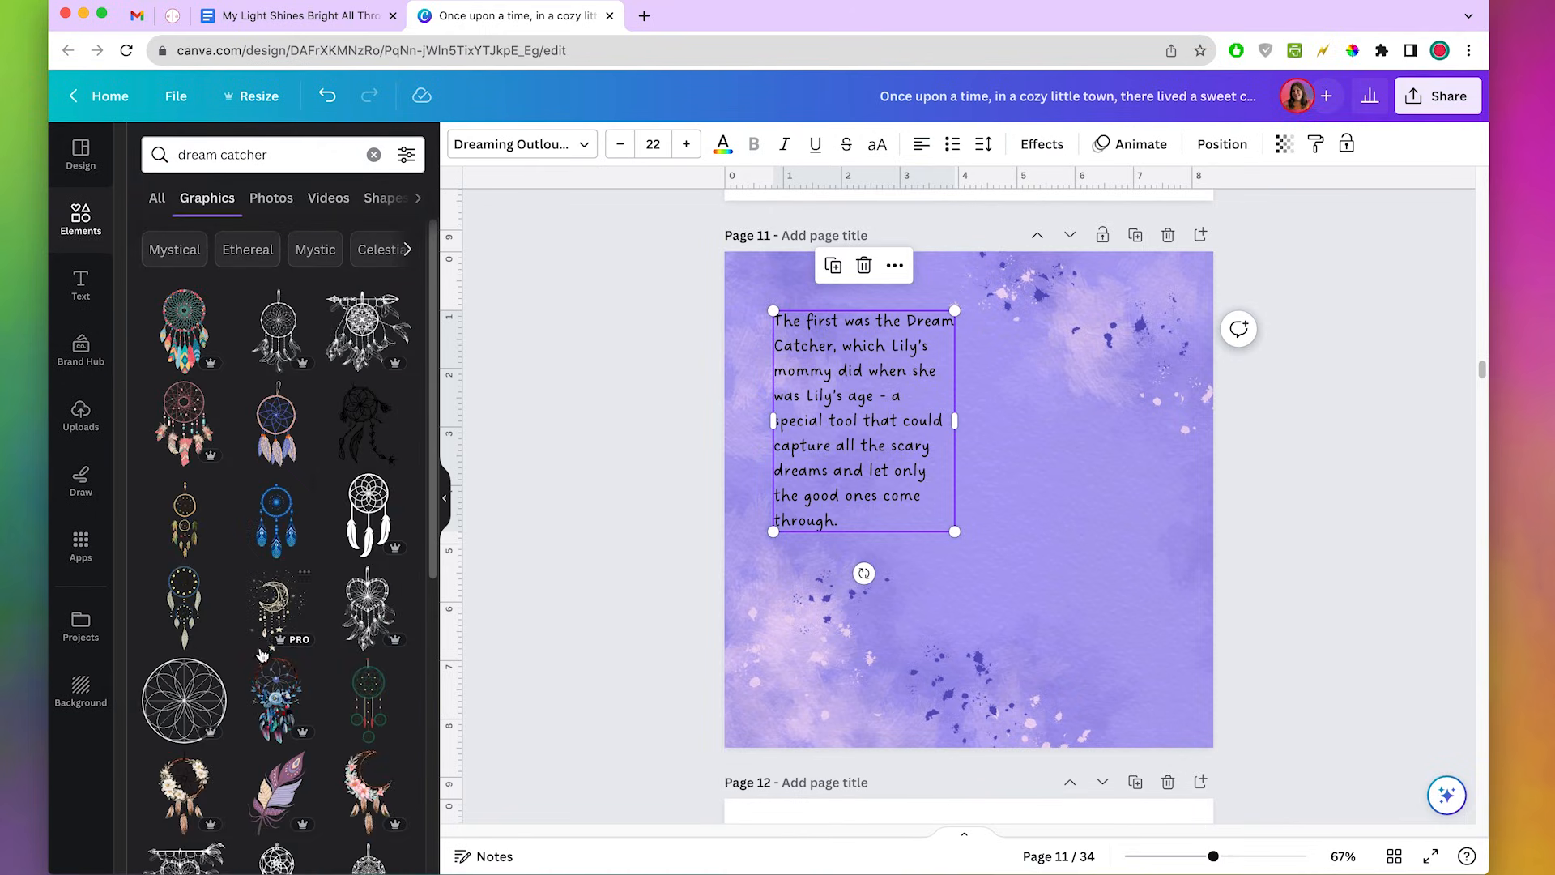
Place the pink and purple dream catcher with hanging feathers on page 11, enlarge it and position it beside the text.
scroll(276, 684, down, 5)
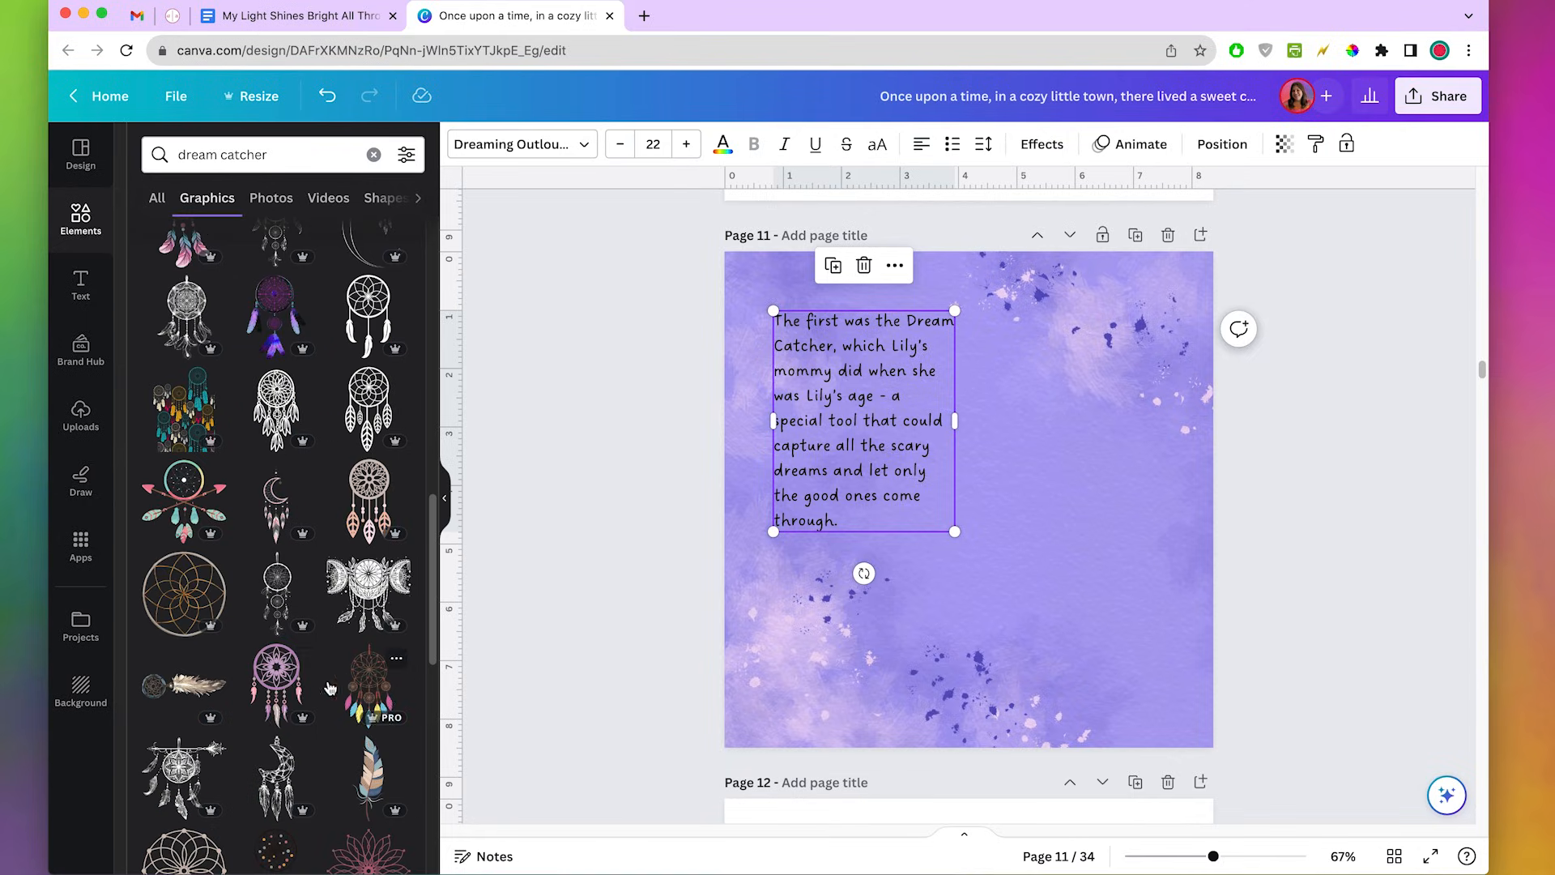
click(280, 687)
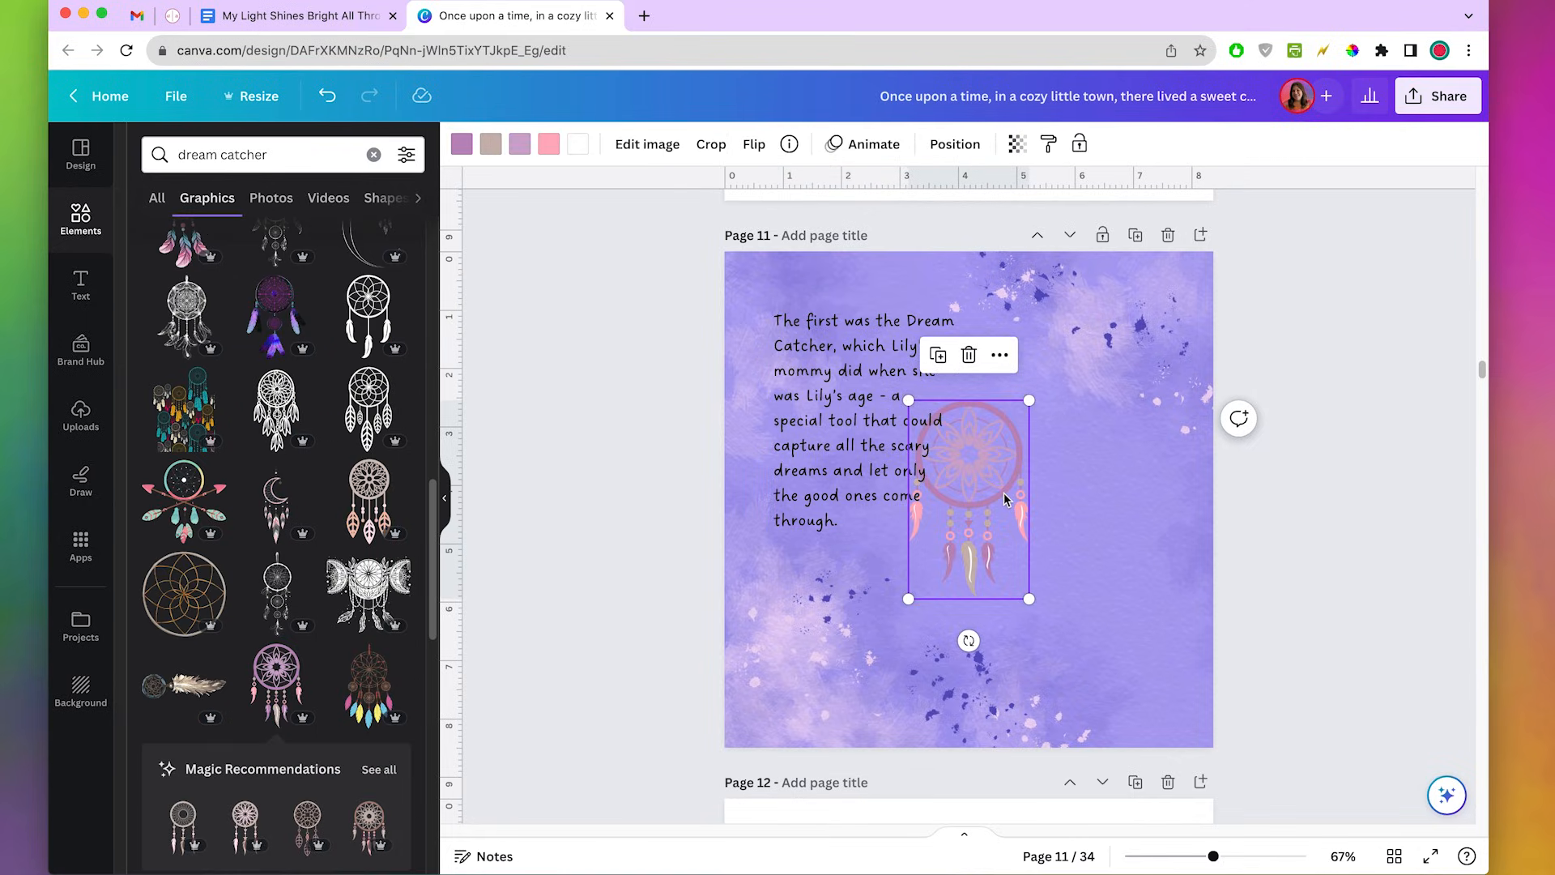
drag(991, 484, 1093, 481)
drag(1130, 590, 1204, 695)
drag(1113, 498, 1053, 438)
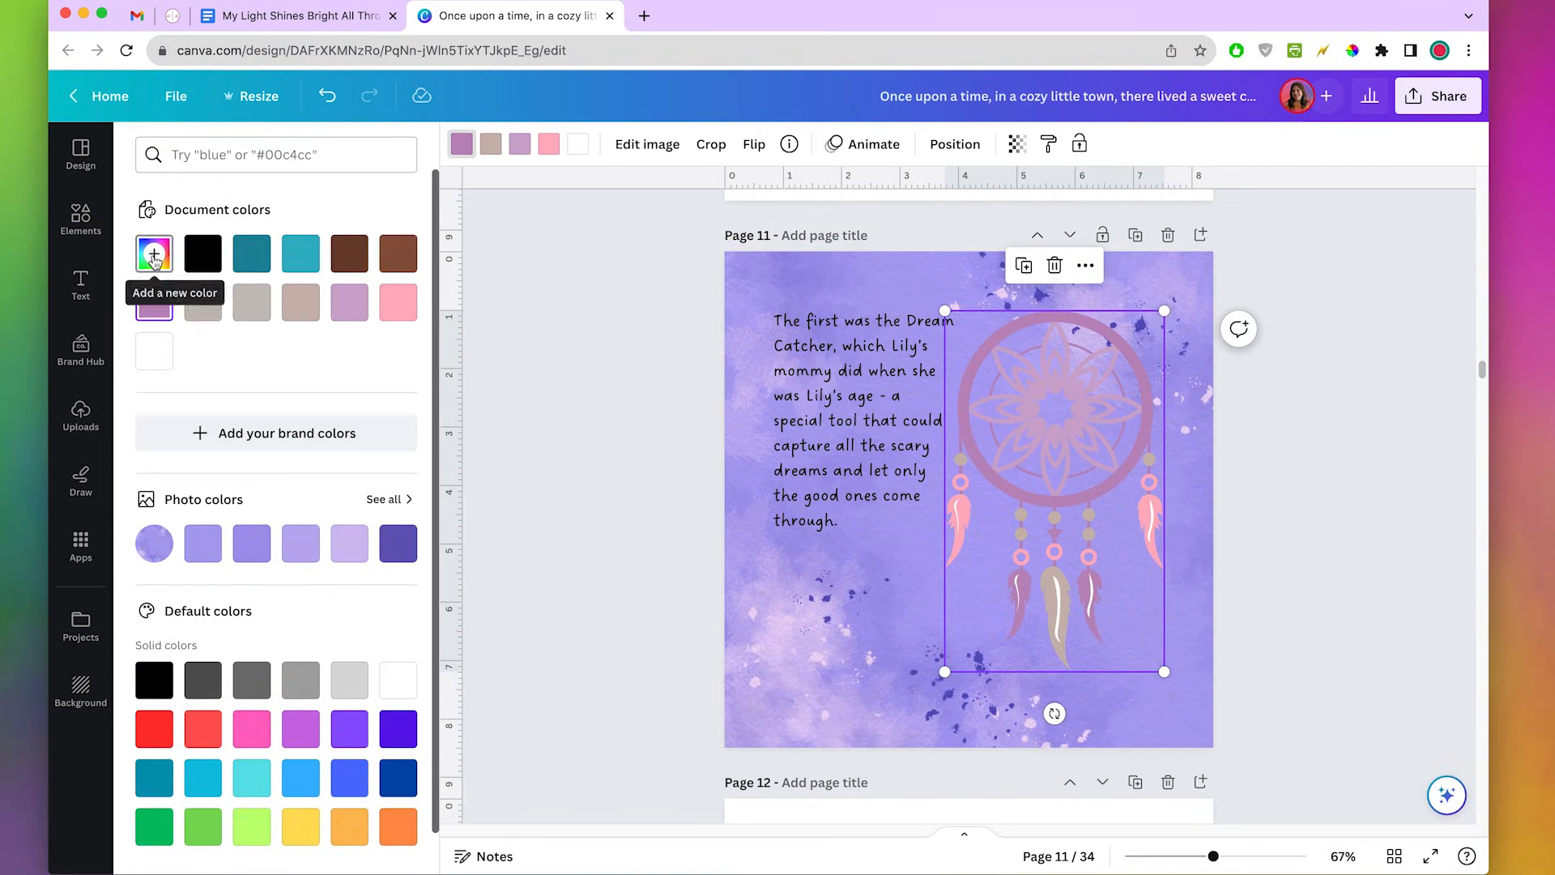
Recolor the dream catcher with a deep purple ring, a dark teal flower pattern and red-pink outer feathers.
click(154, 254)
click(273, 338)
click(520, 144)
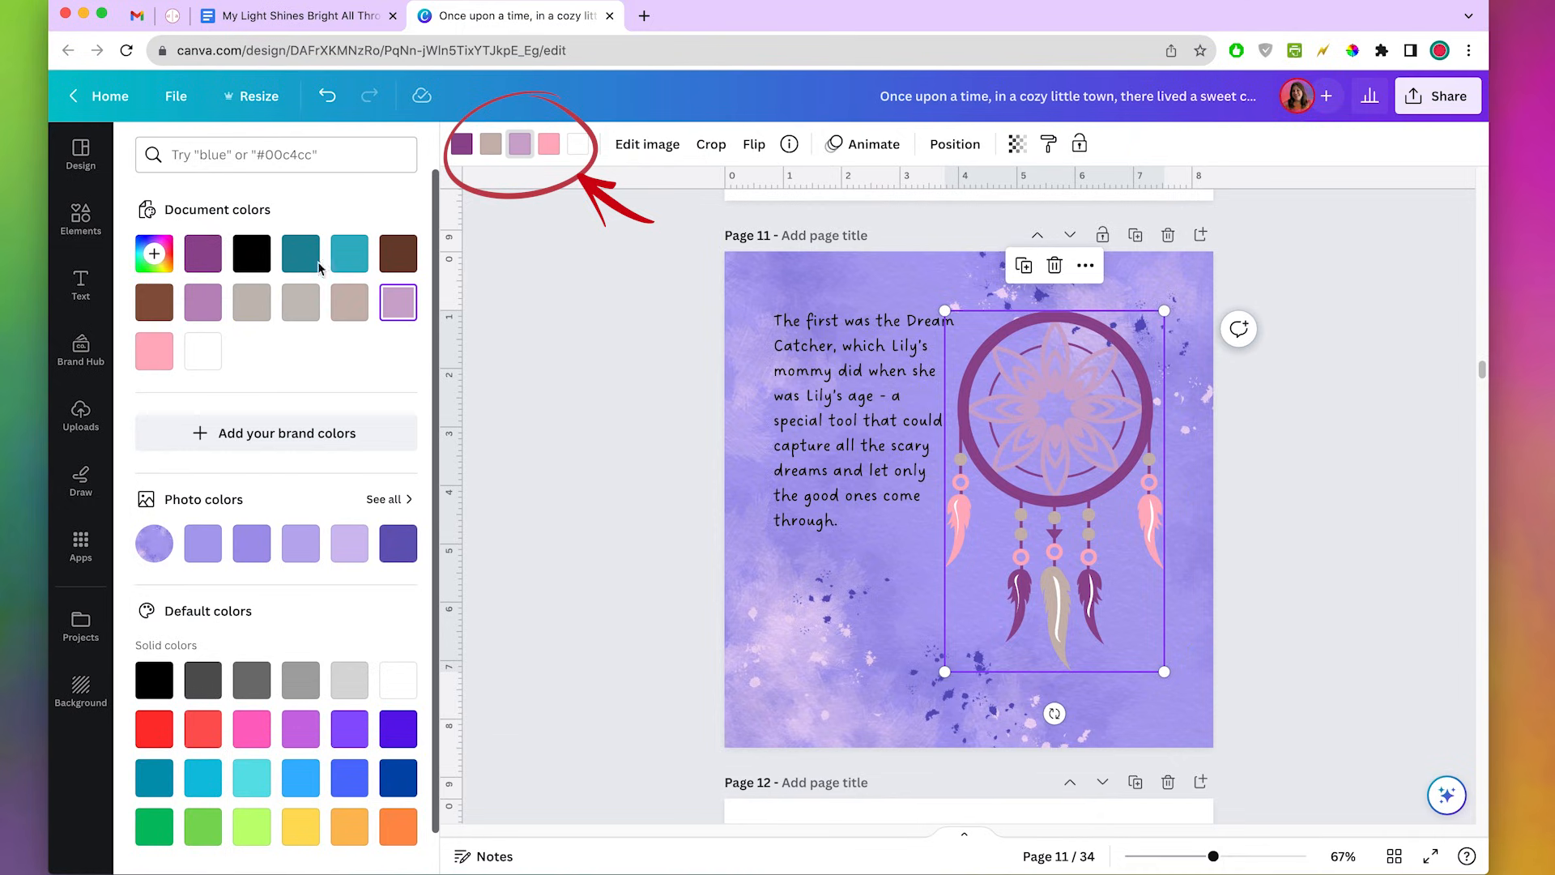
click(300, 254)
click(549, 144)
click(153, 254)
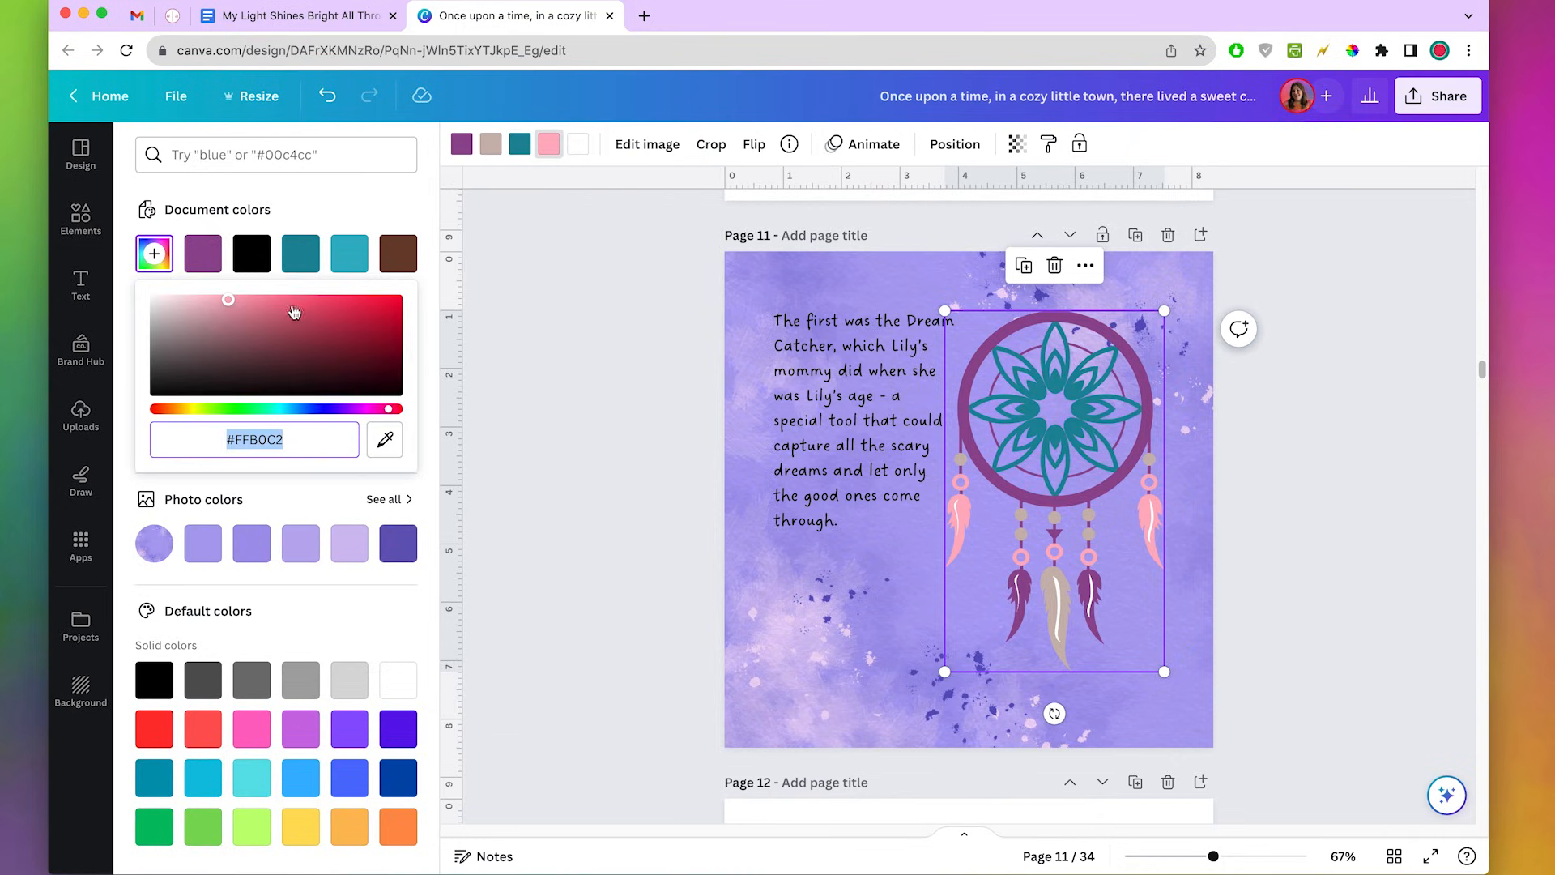
click(299, 316)
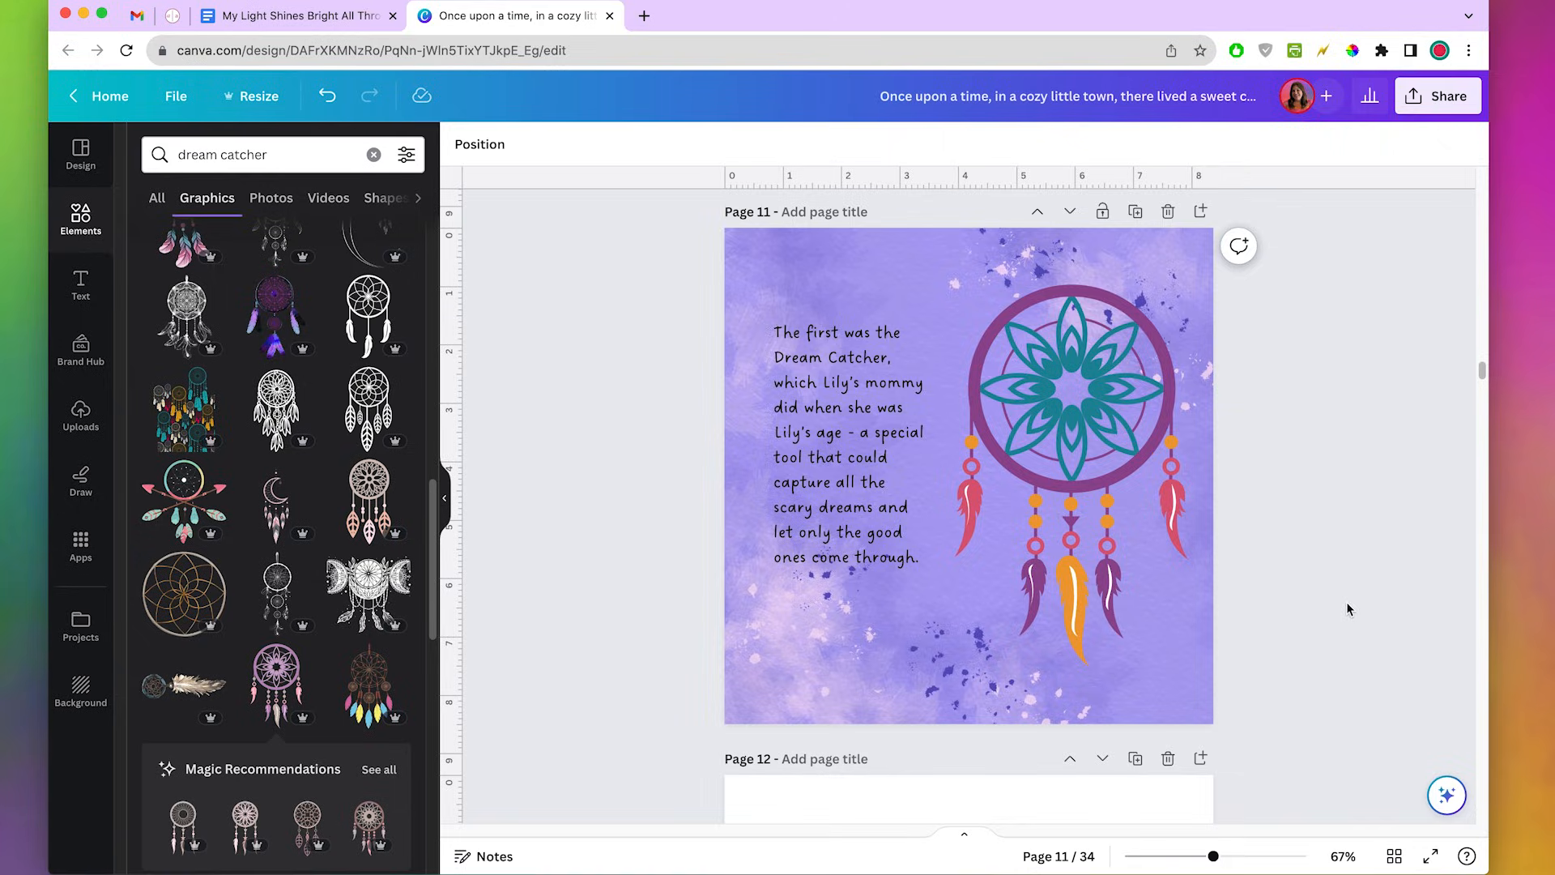
Left-align the page 15 text about the third tool, narrow its text box and move it up and inward from the page edge.
scroll(1348, 609, down, 20)
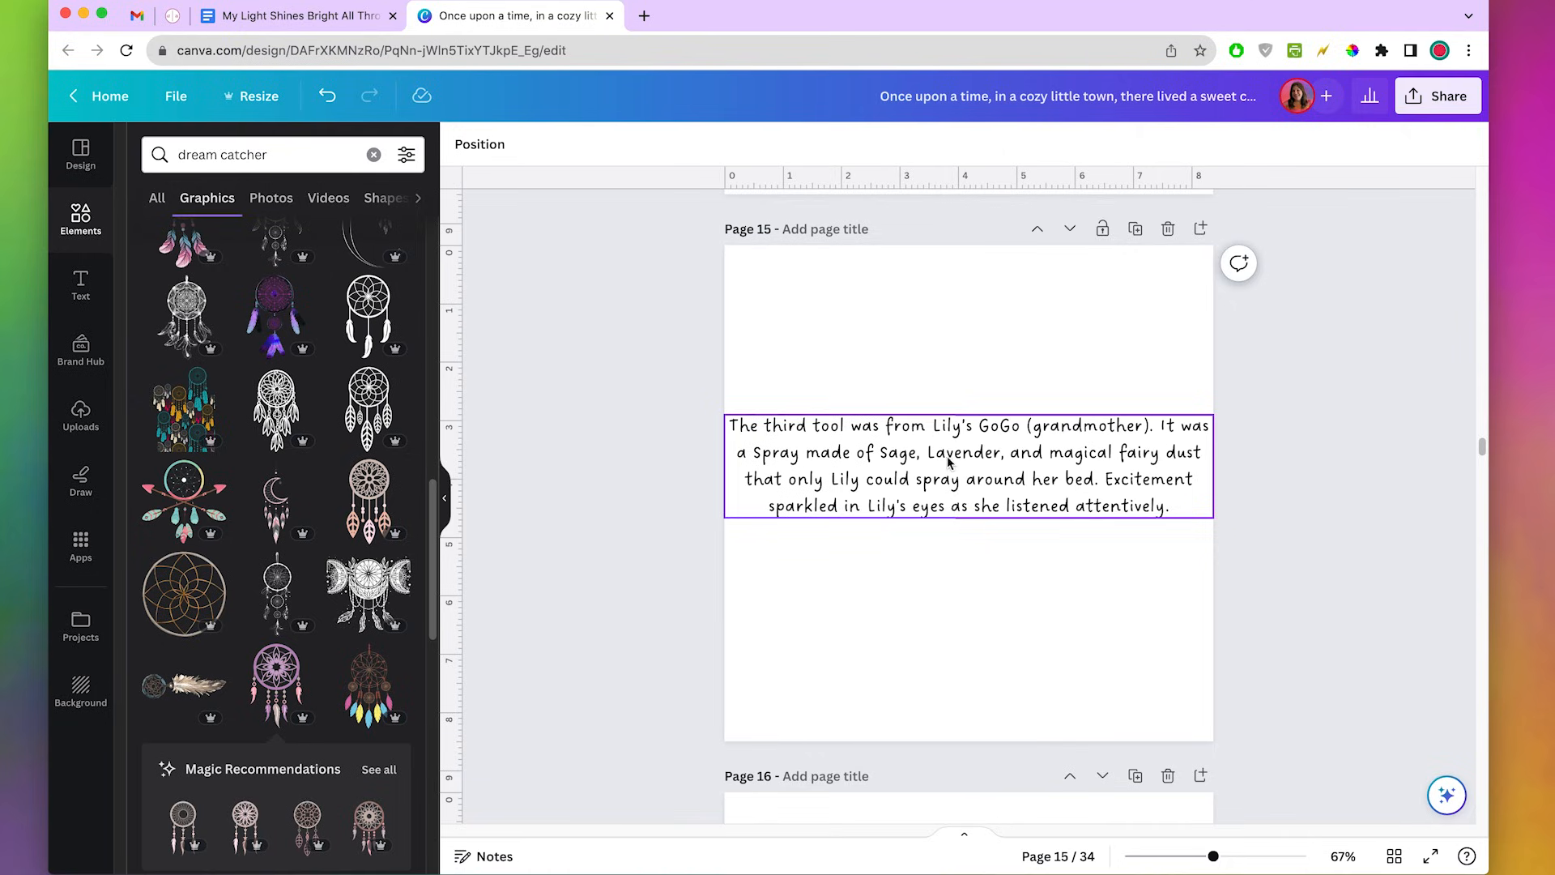
click(889, 489)
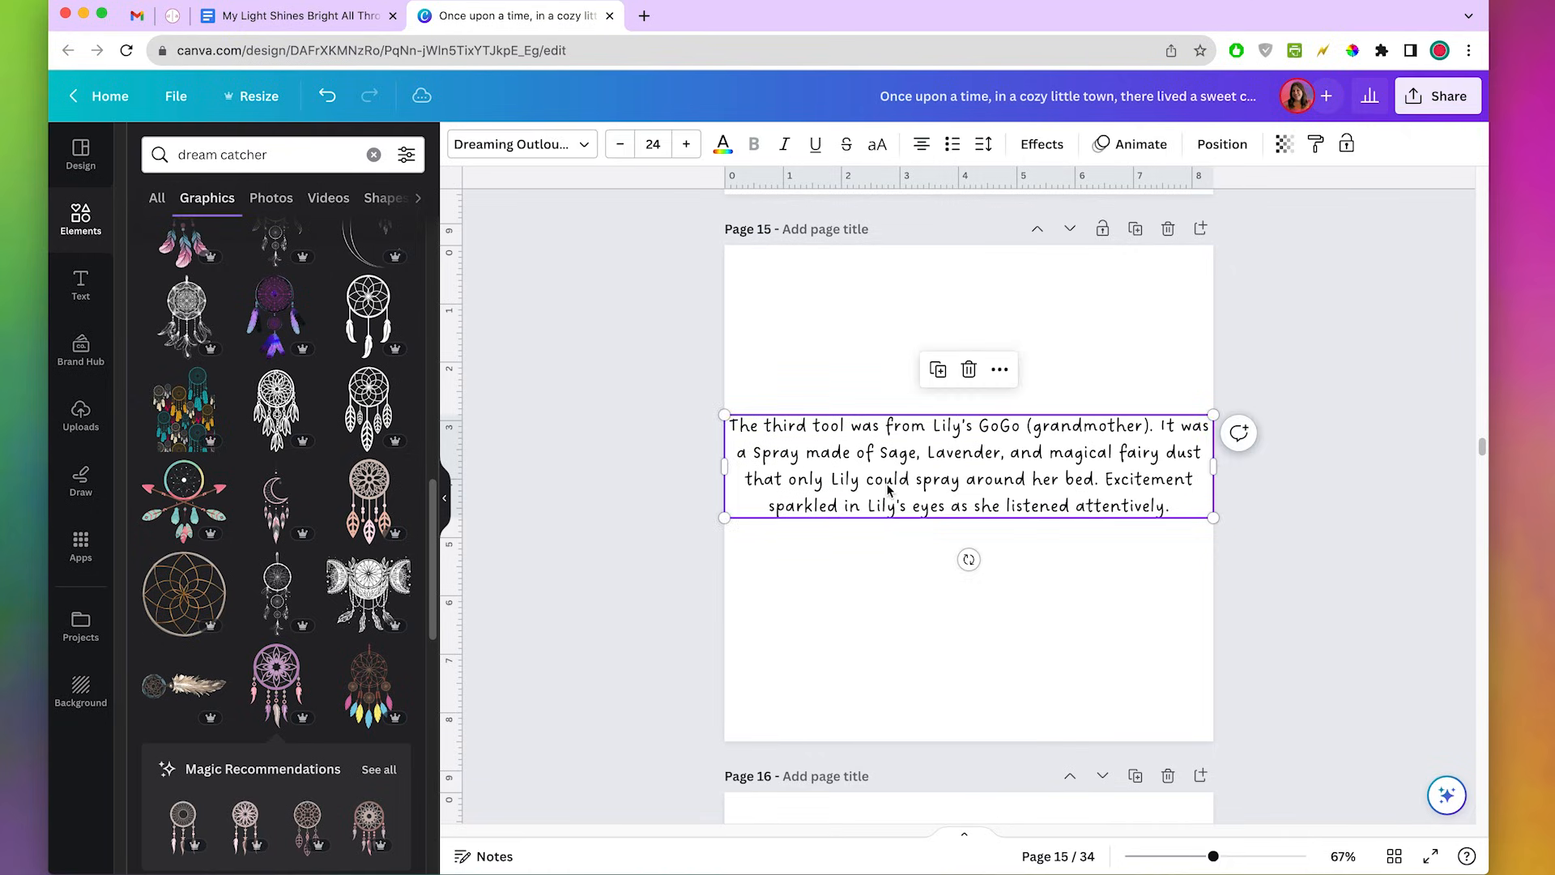
click(922, 144)
drag(1214, 465, 1001, 499)
click(839, 488)
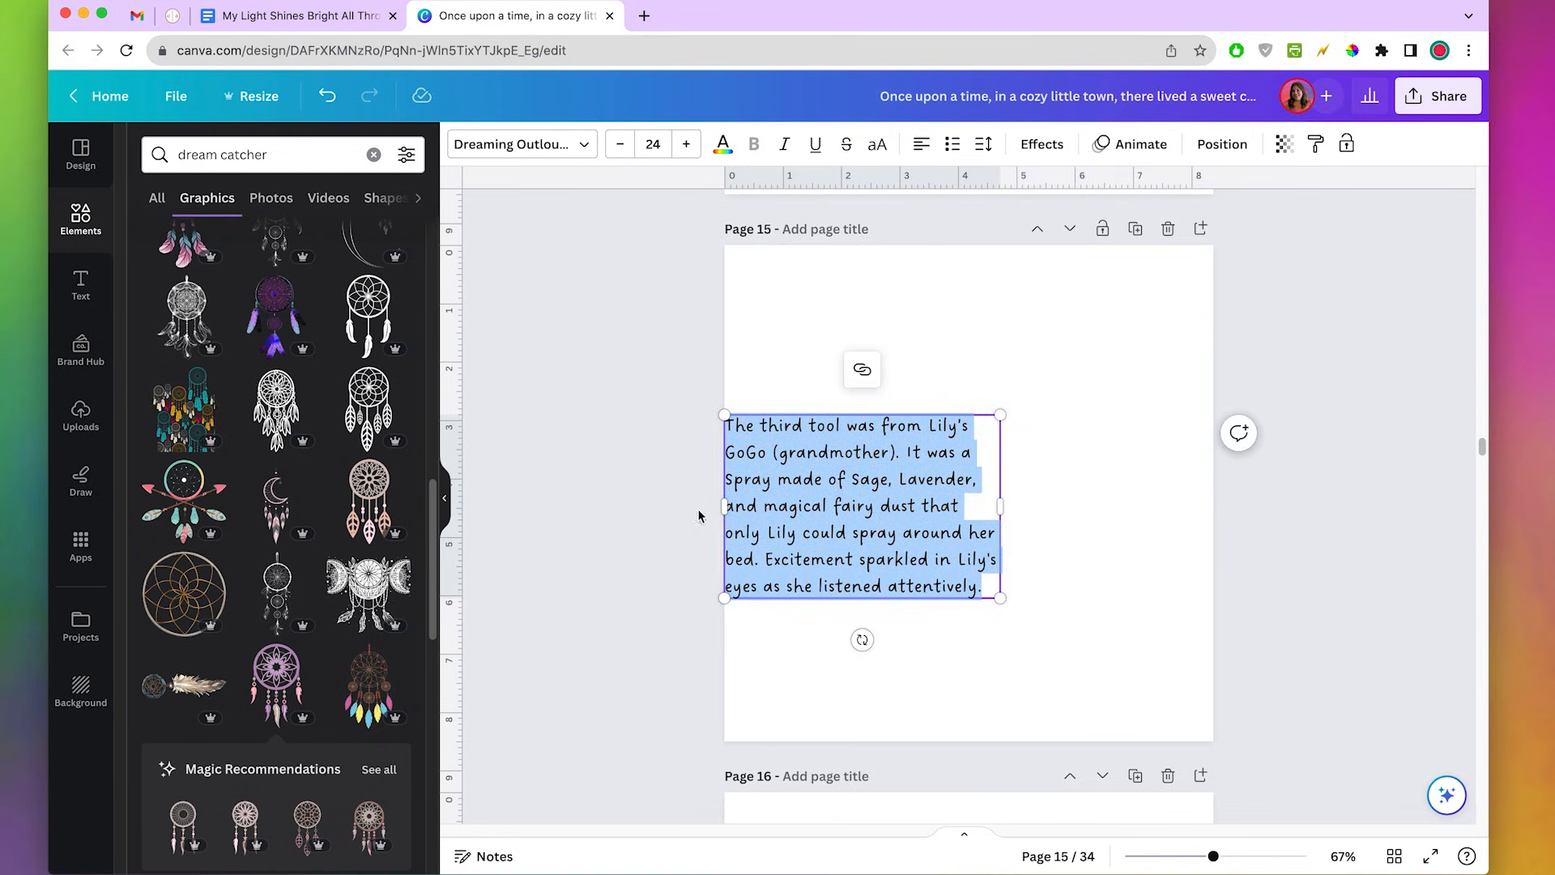
click(593, 509)
click(812, 490)
drag(813, 491, 862, 368)
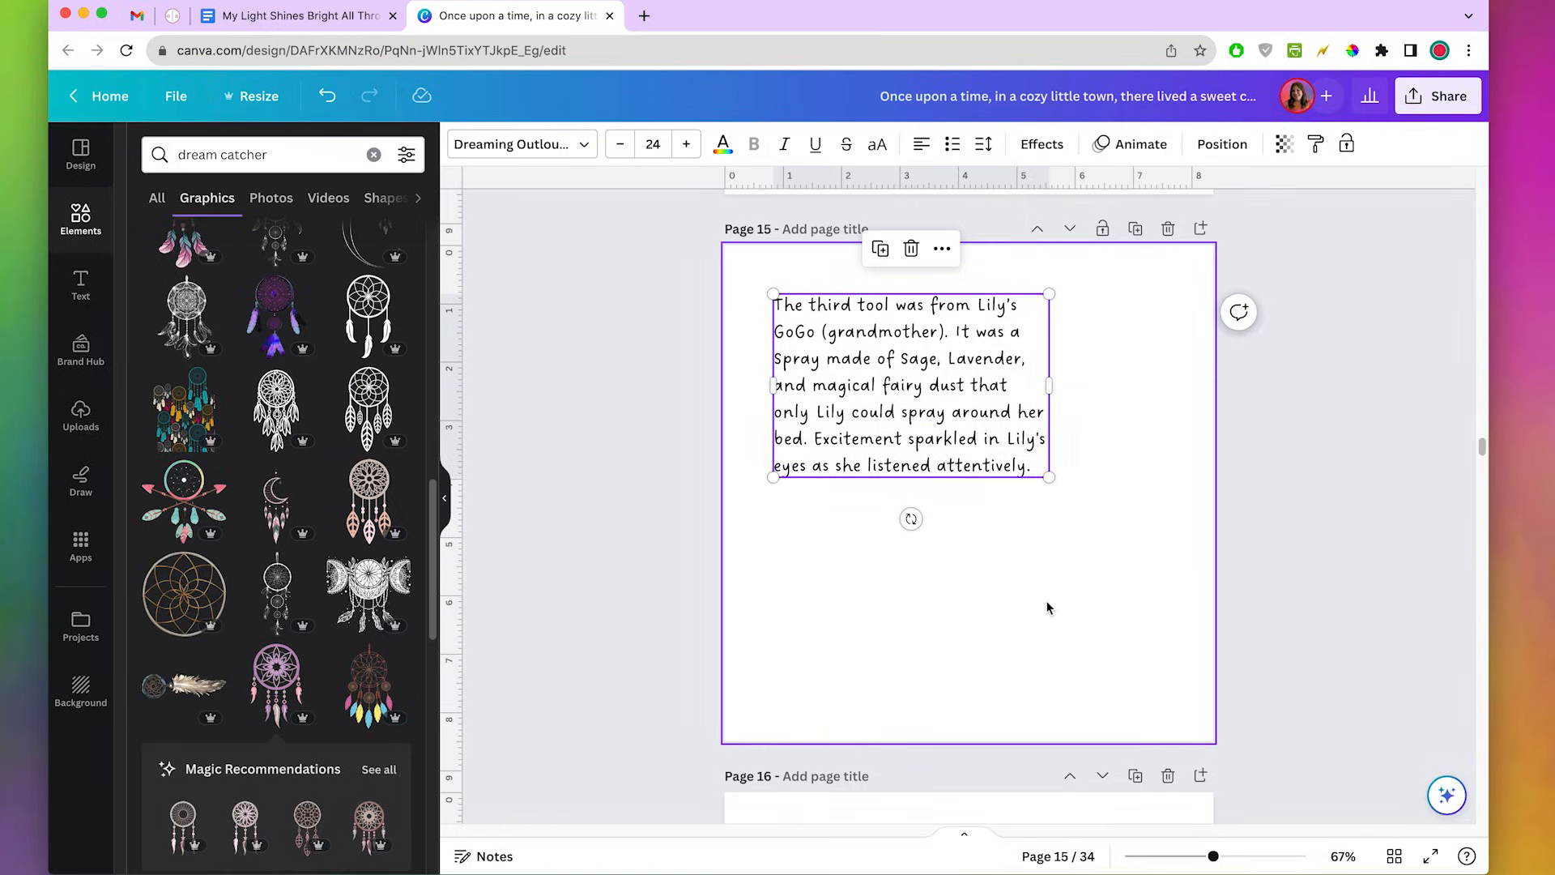
Move the third tool text box from page 15 to the blank page 14, inset from the page edges.
scroll(1066, 648, up, 6)
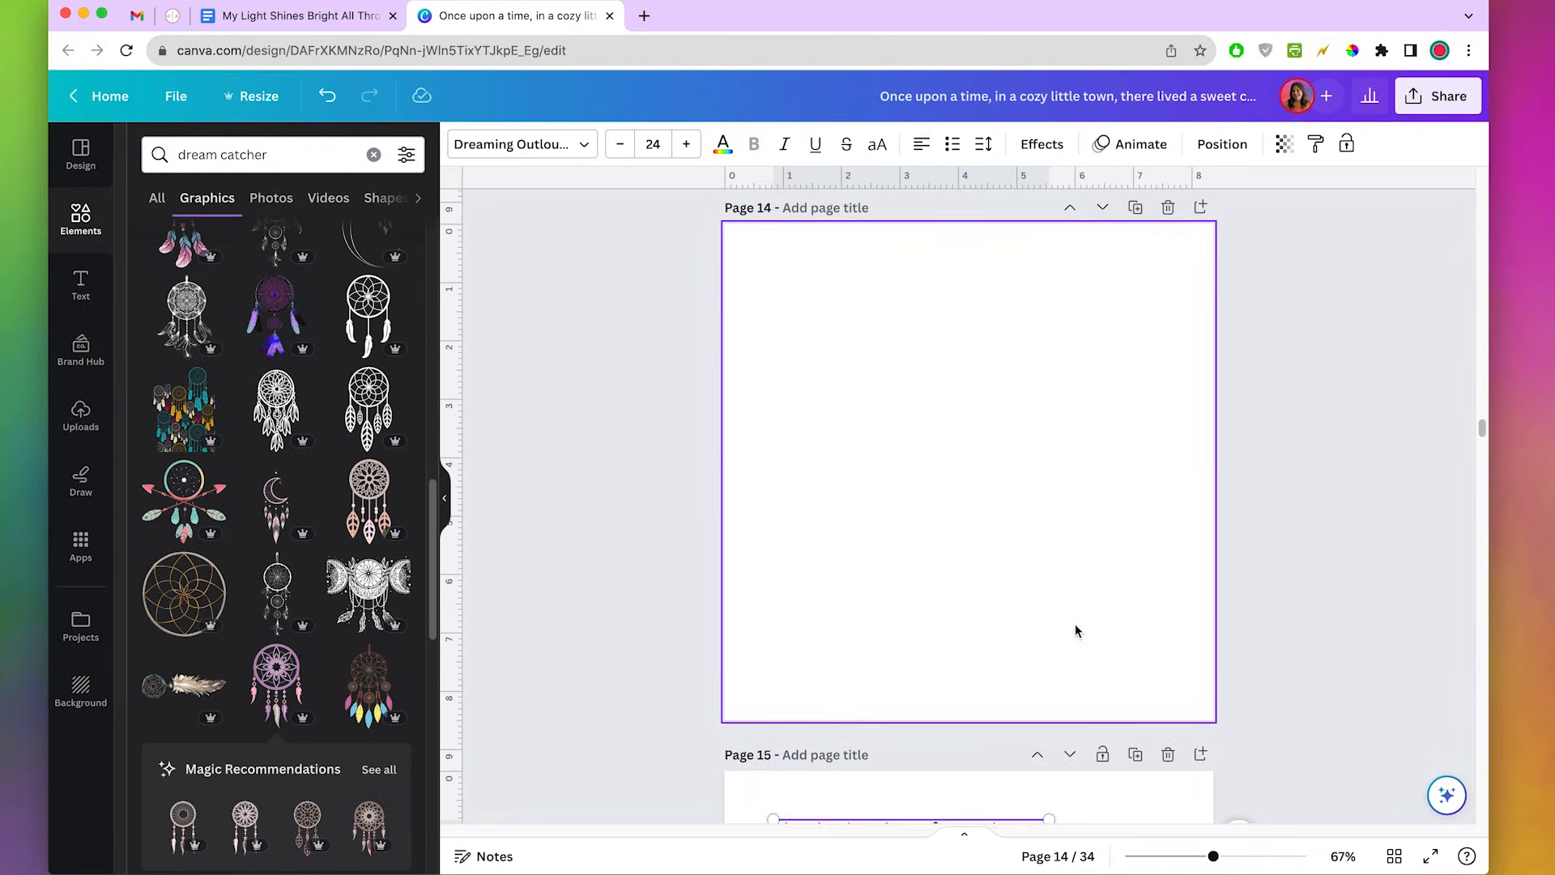
scroll(1133, 566, down, 3)
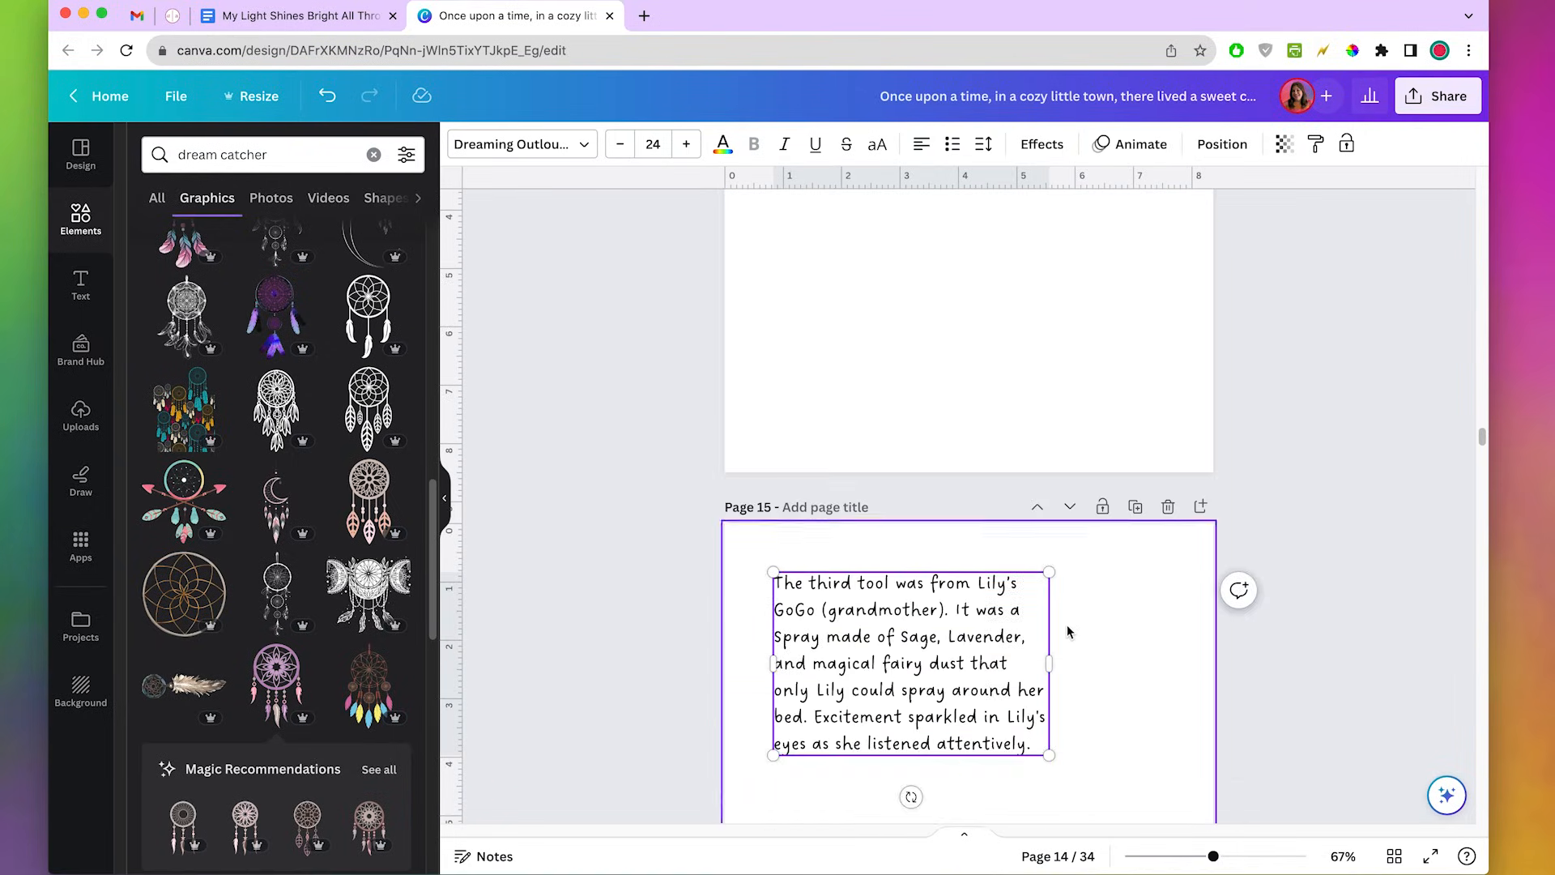
drag(896, 667, 903, 323)
scroll(1110, 517, up, 2)
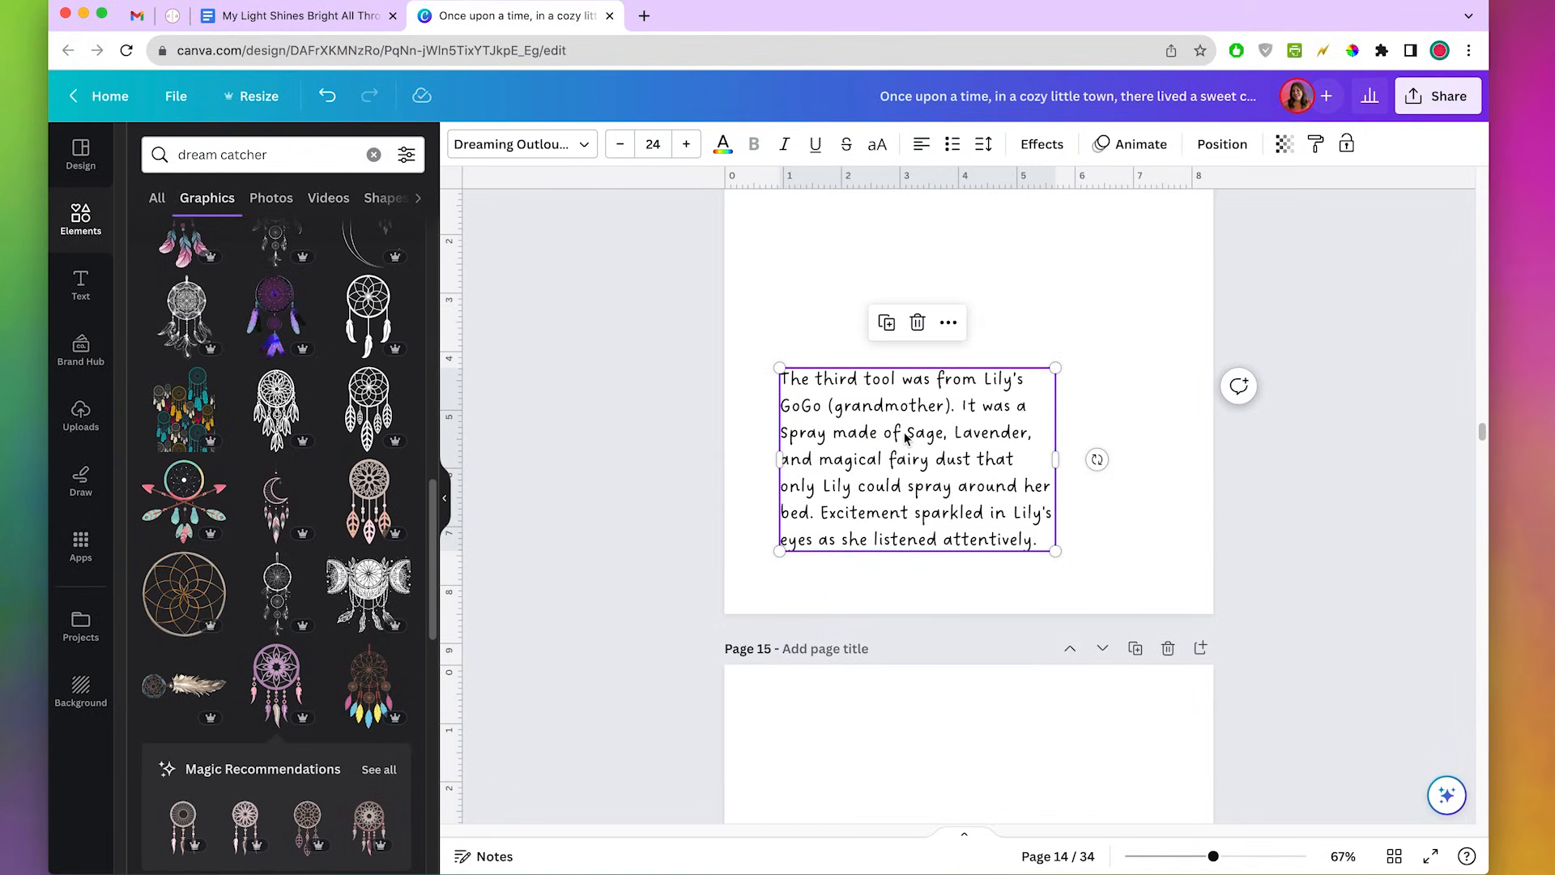
drag(907, 442, 910, 285)
scroll(1071, 512, up, 4)
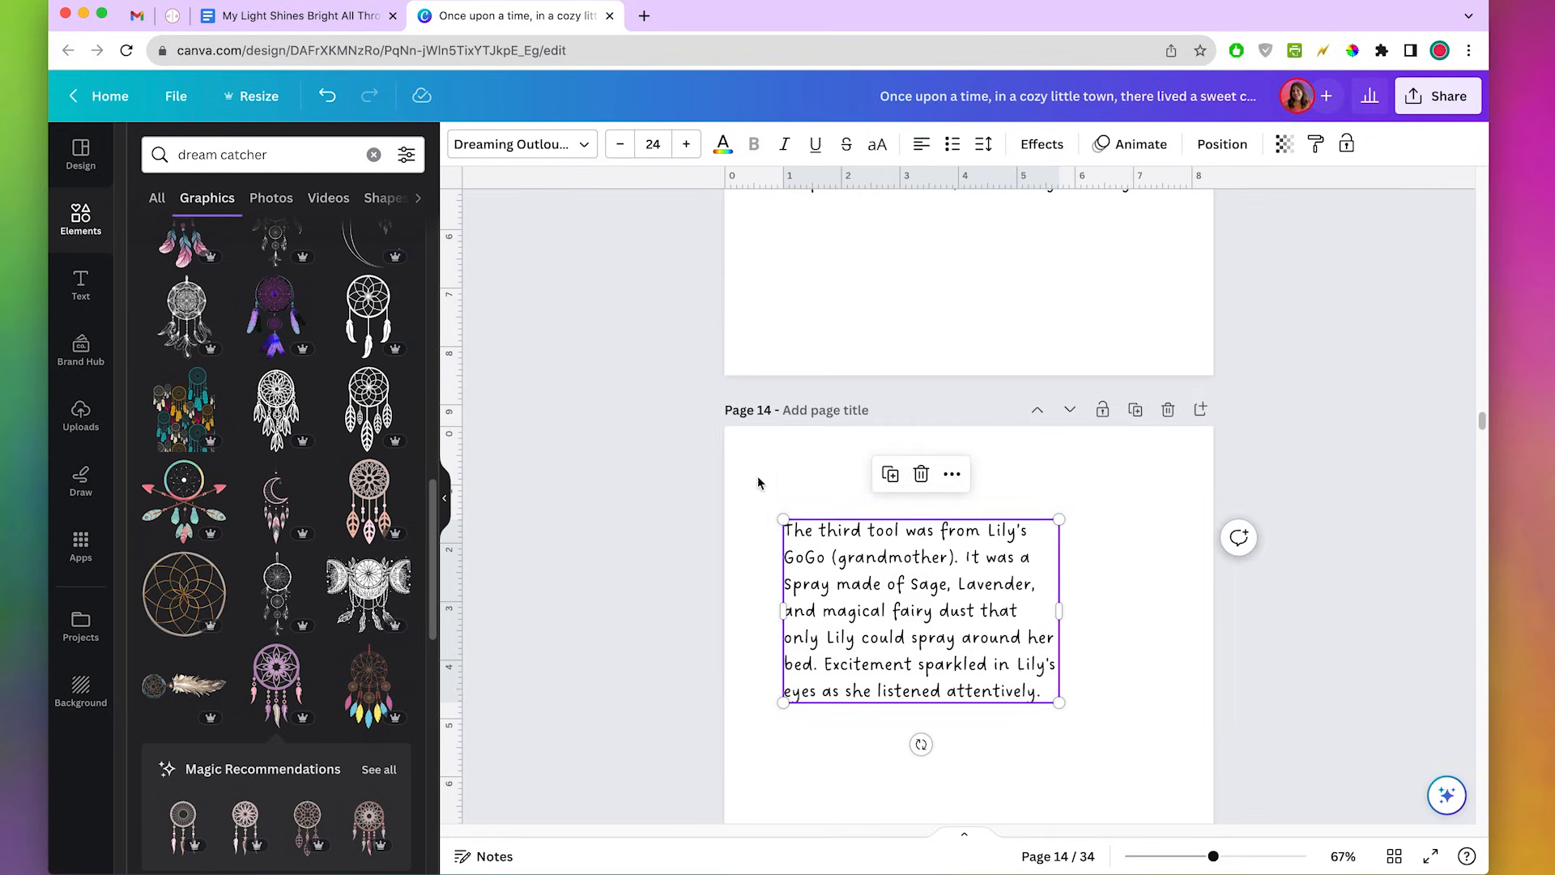
drag(882, 610, 918, 646)
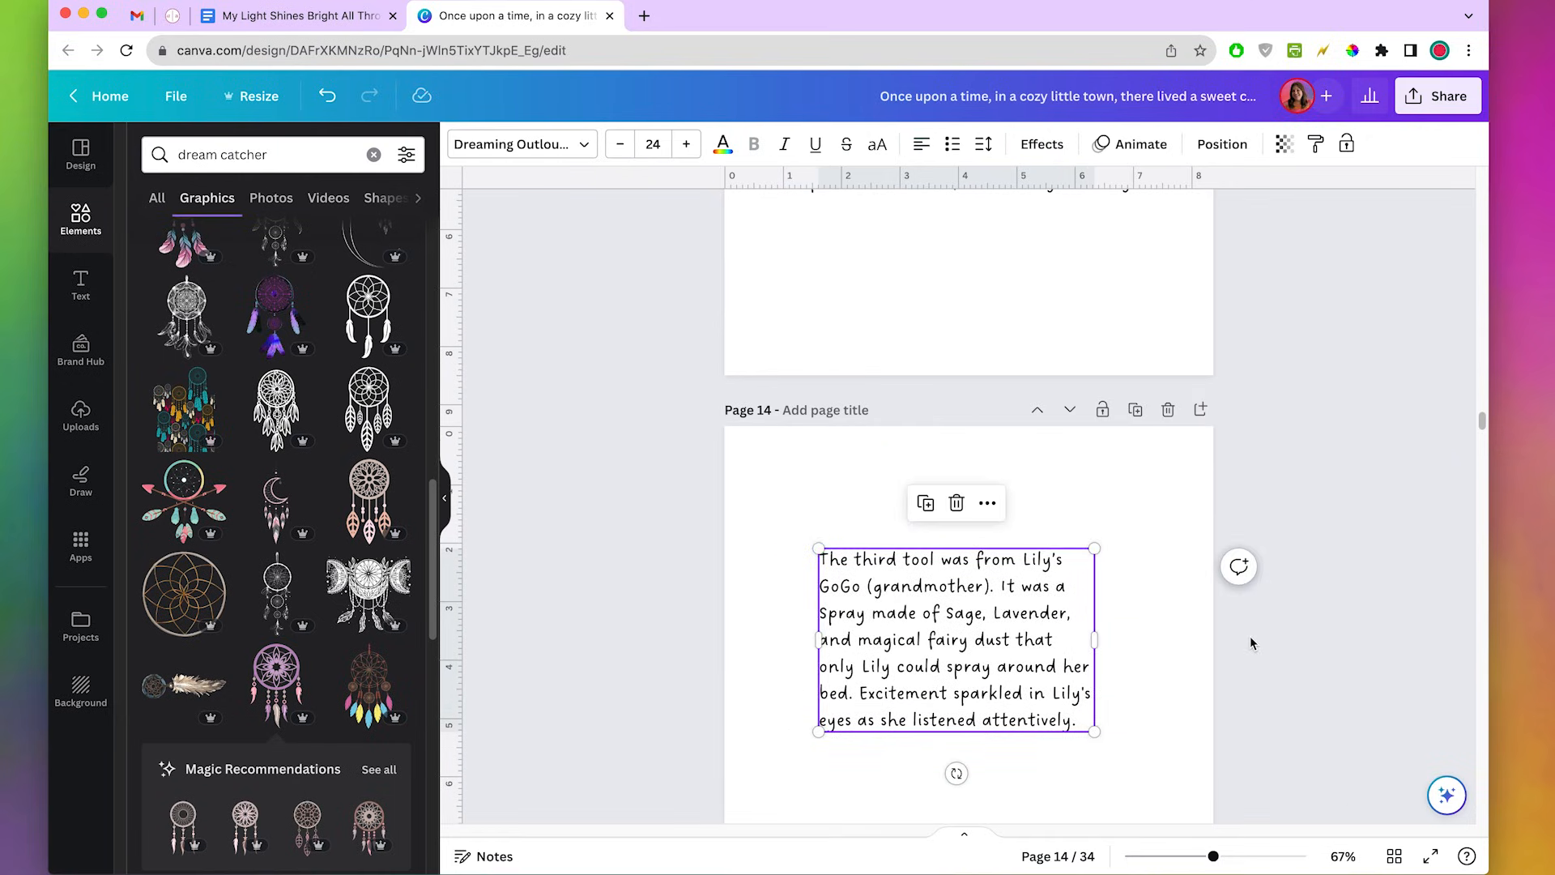
scroll(1247, 639, down, 4)
scroll(999, 760, down, 1)
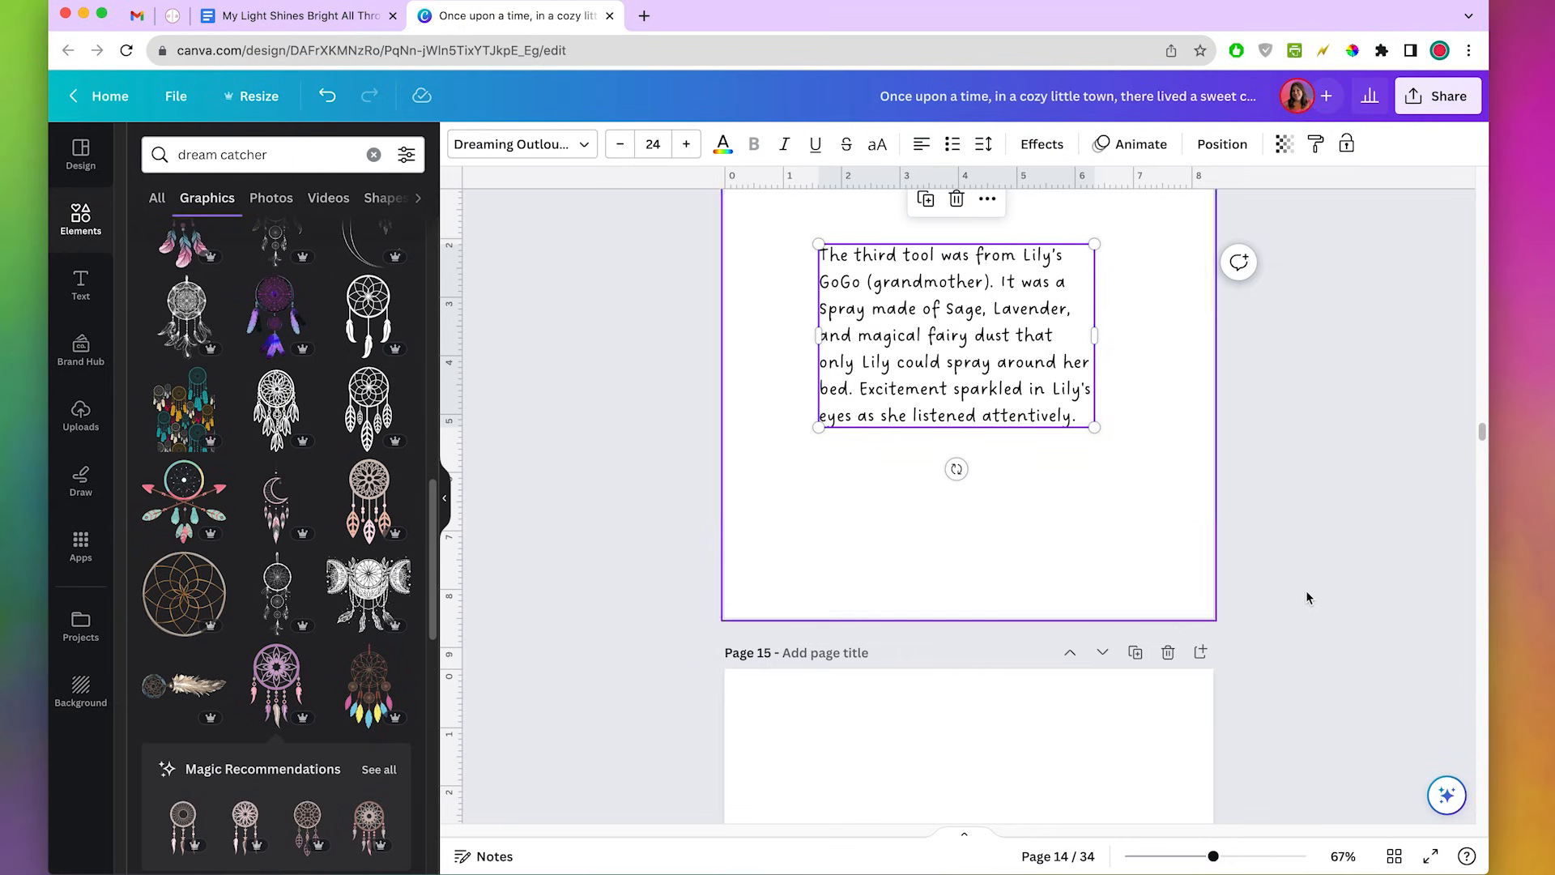
scroll(1336, 590, down, 1)
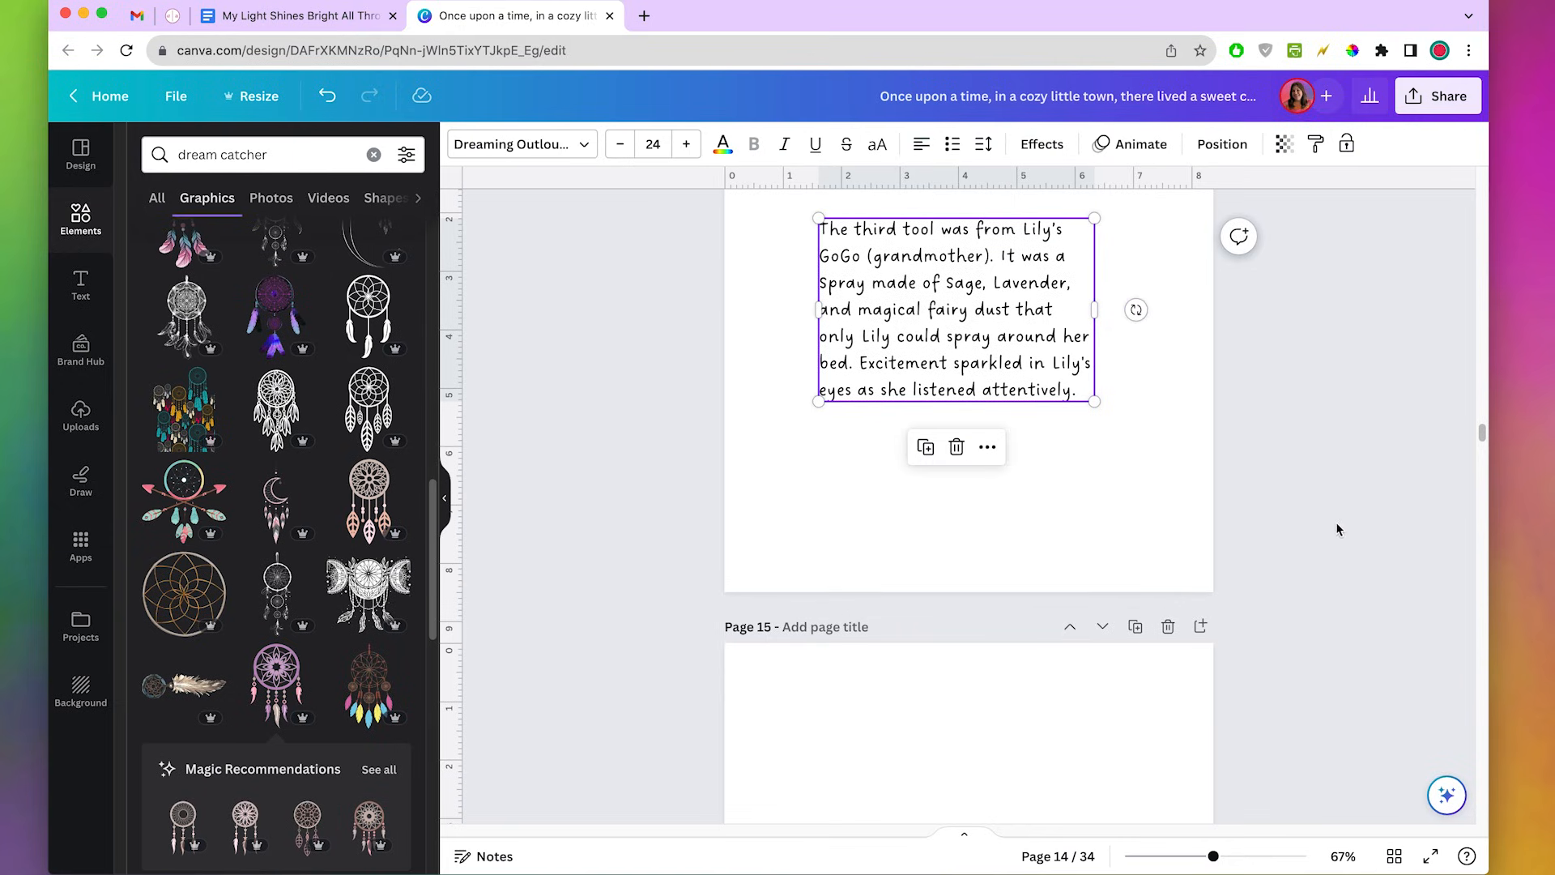
click(1263, 637)
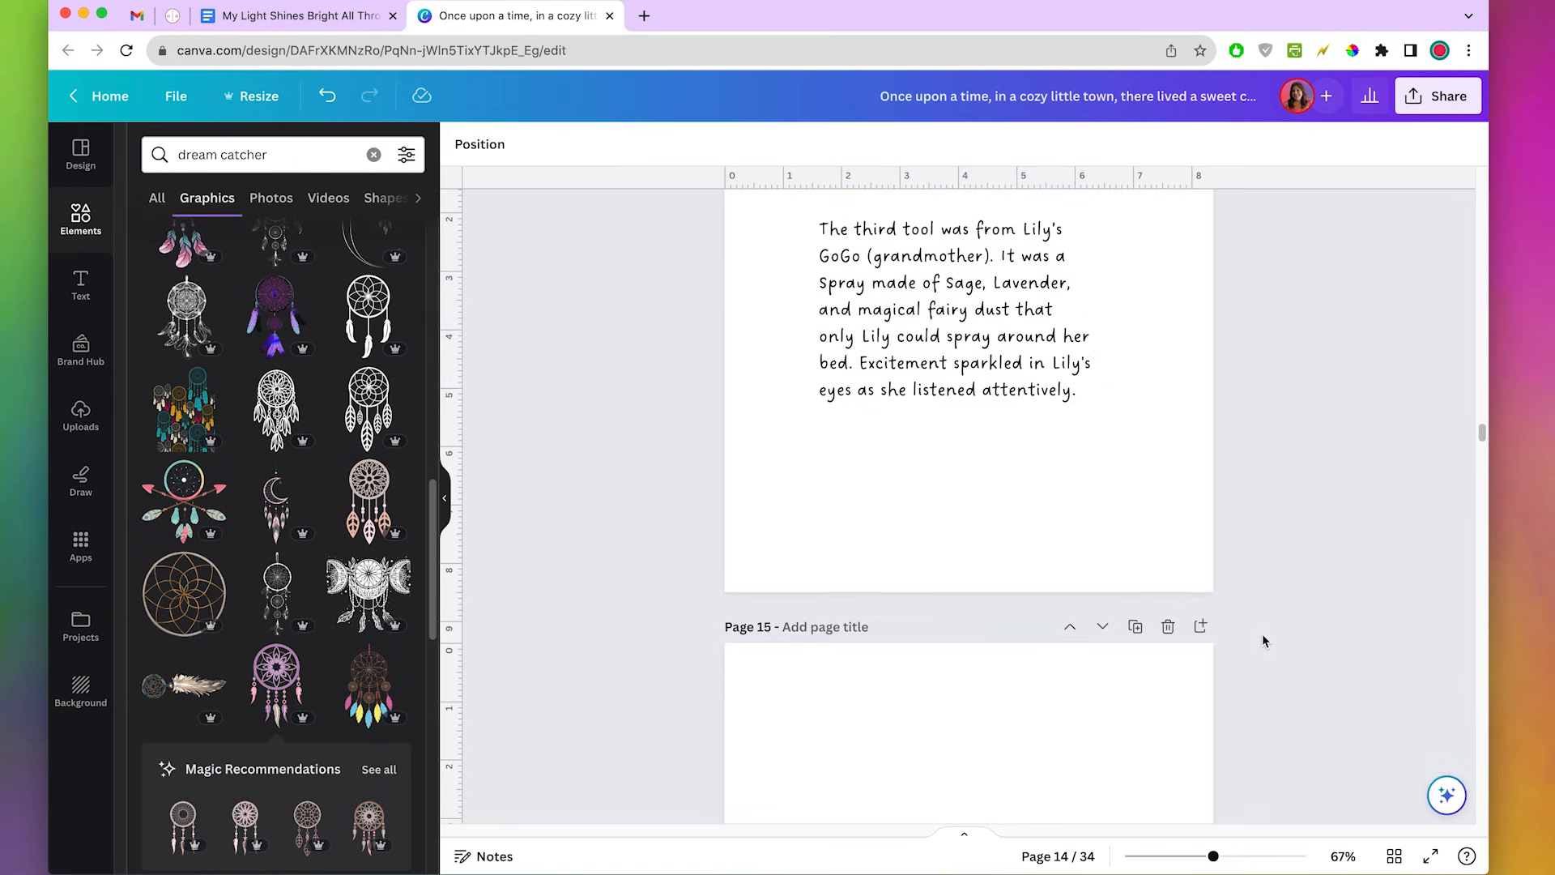
Search the graphics for "background" and refine the search to "background horizontal".
scroll(1262, 634, up, 1)
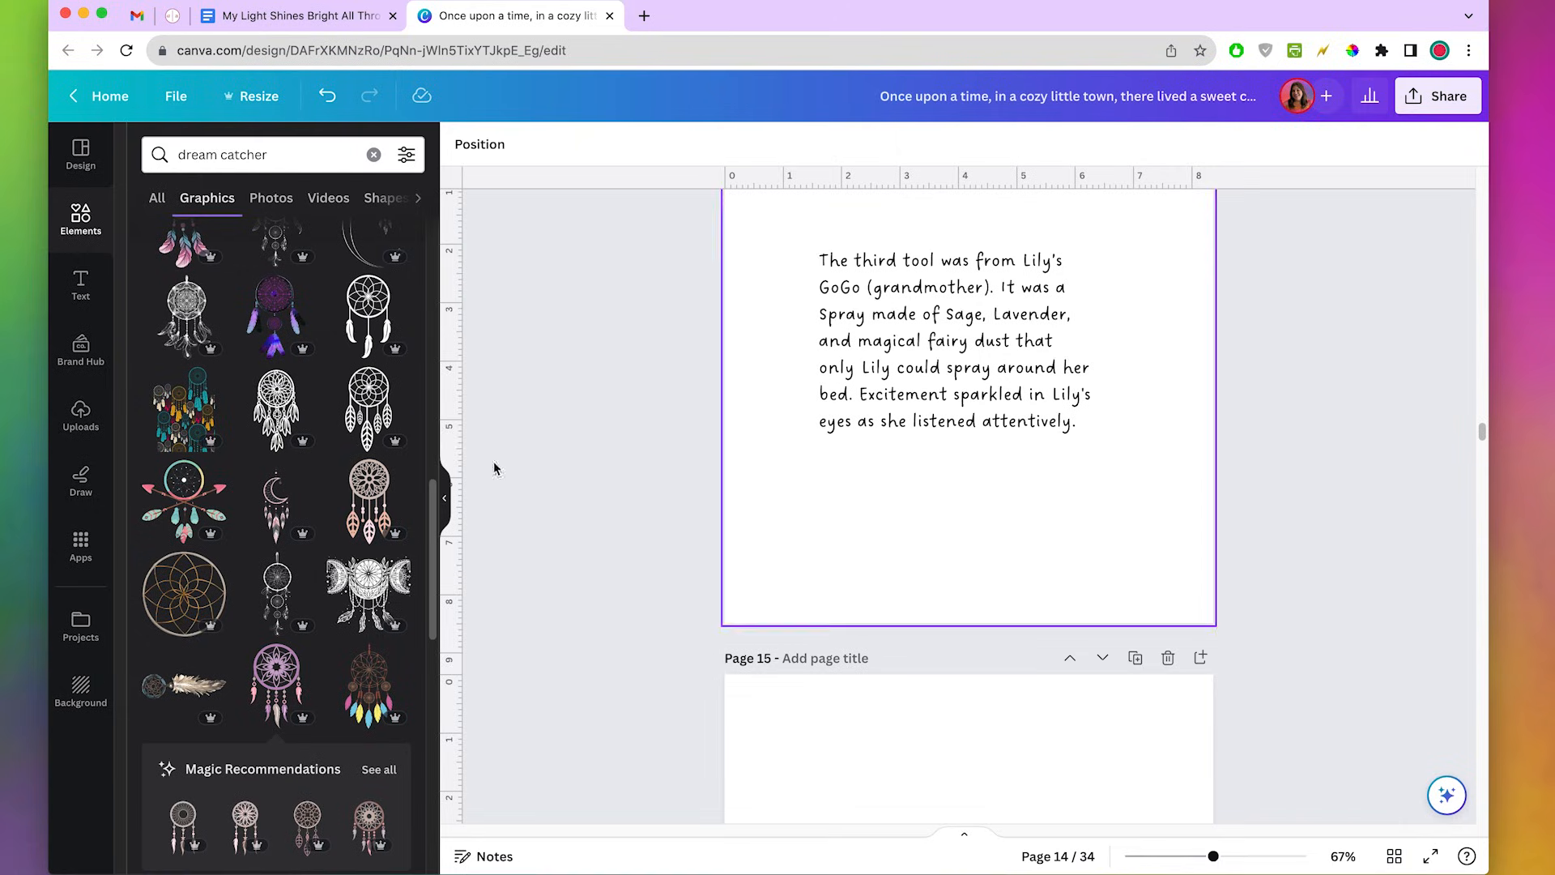
click(279, 156)
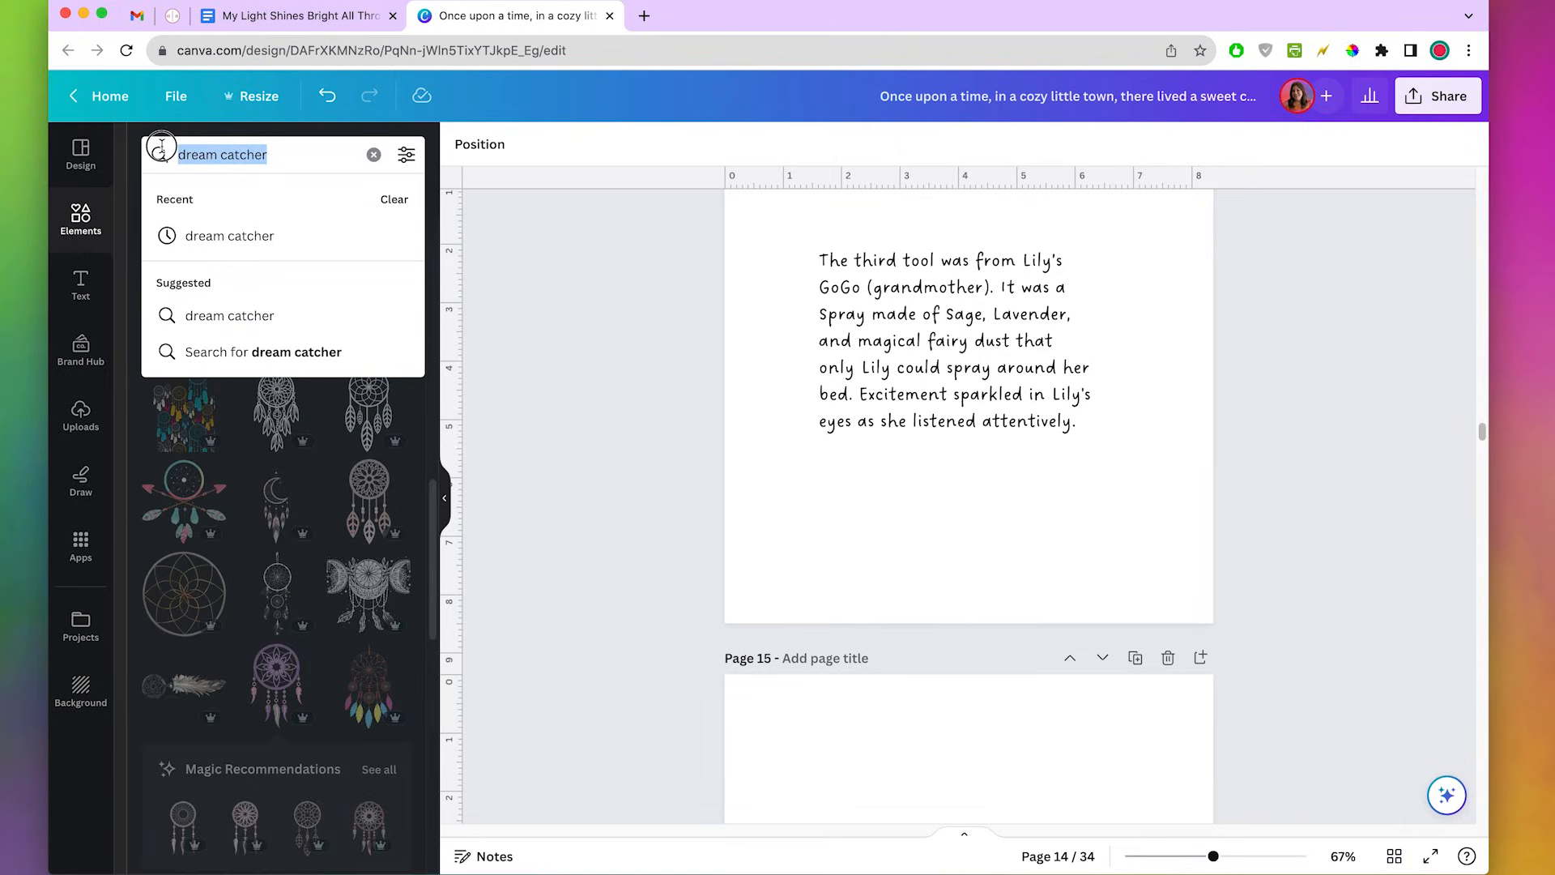
text(background)
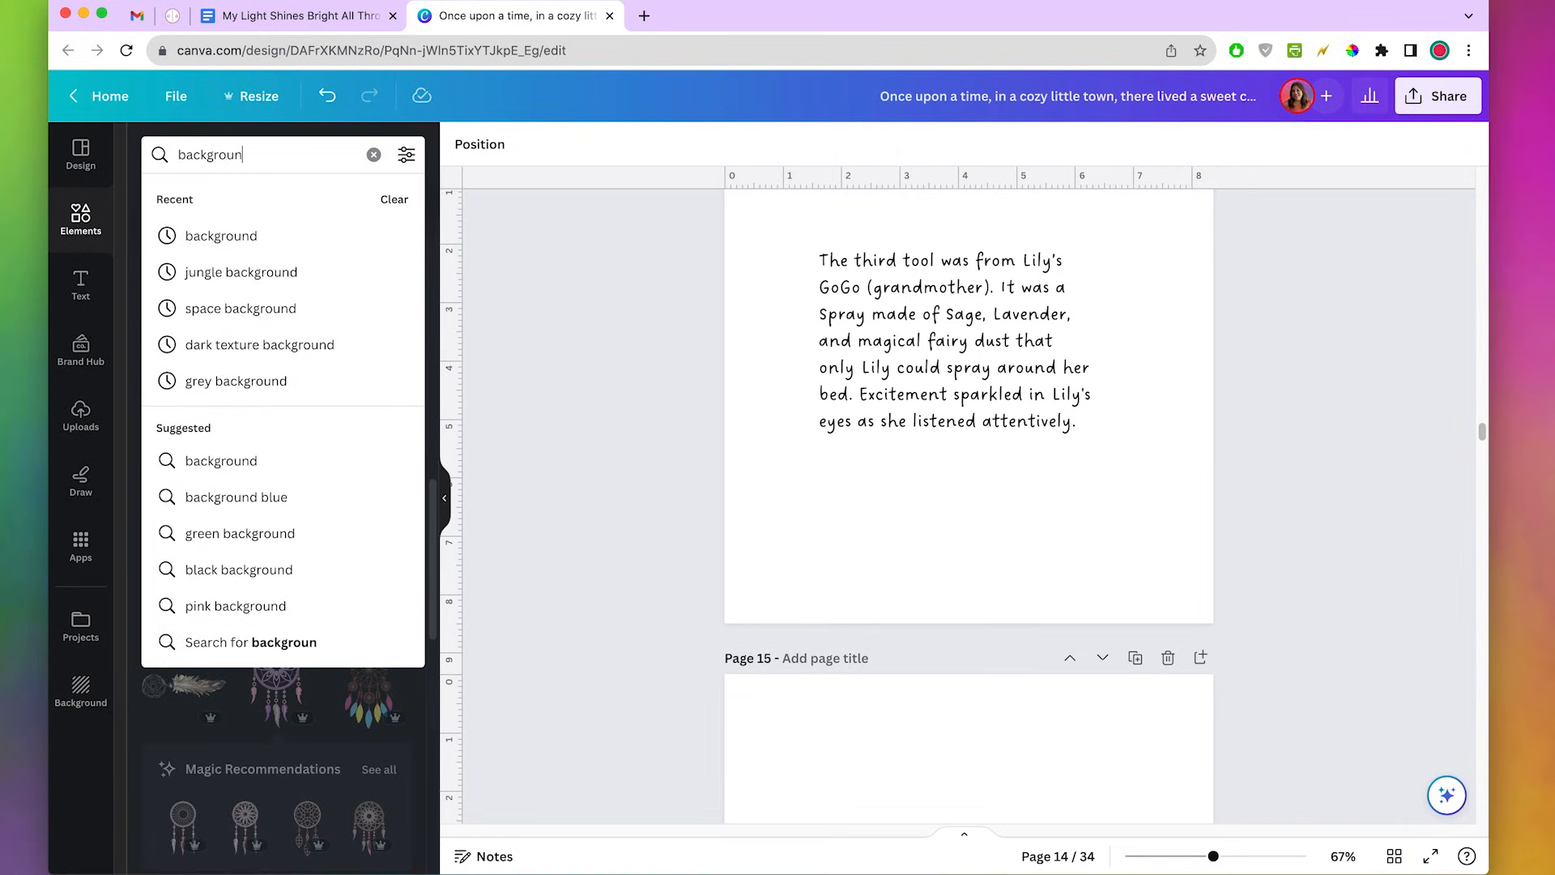
key(Return)
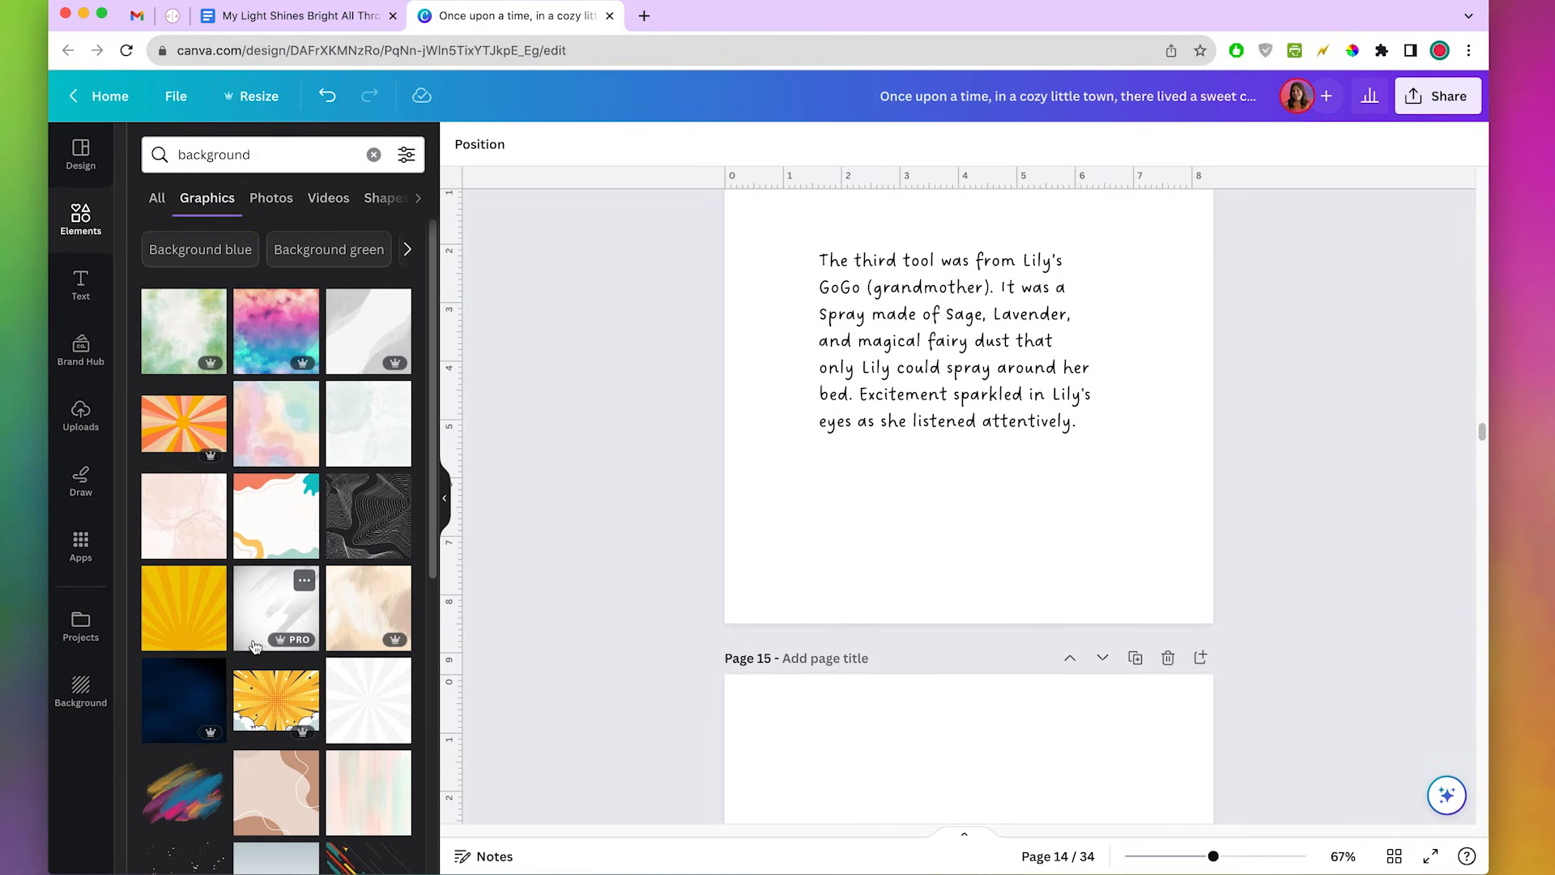
drag(430, 496, 432, 582)
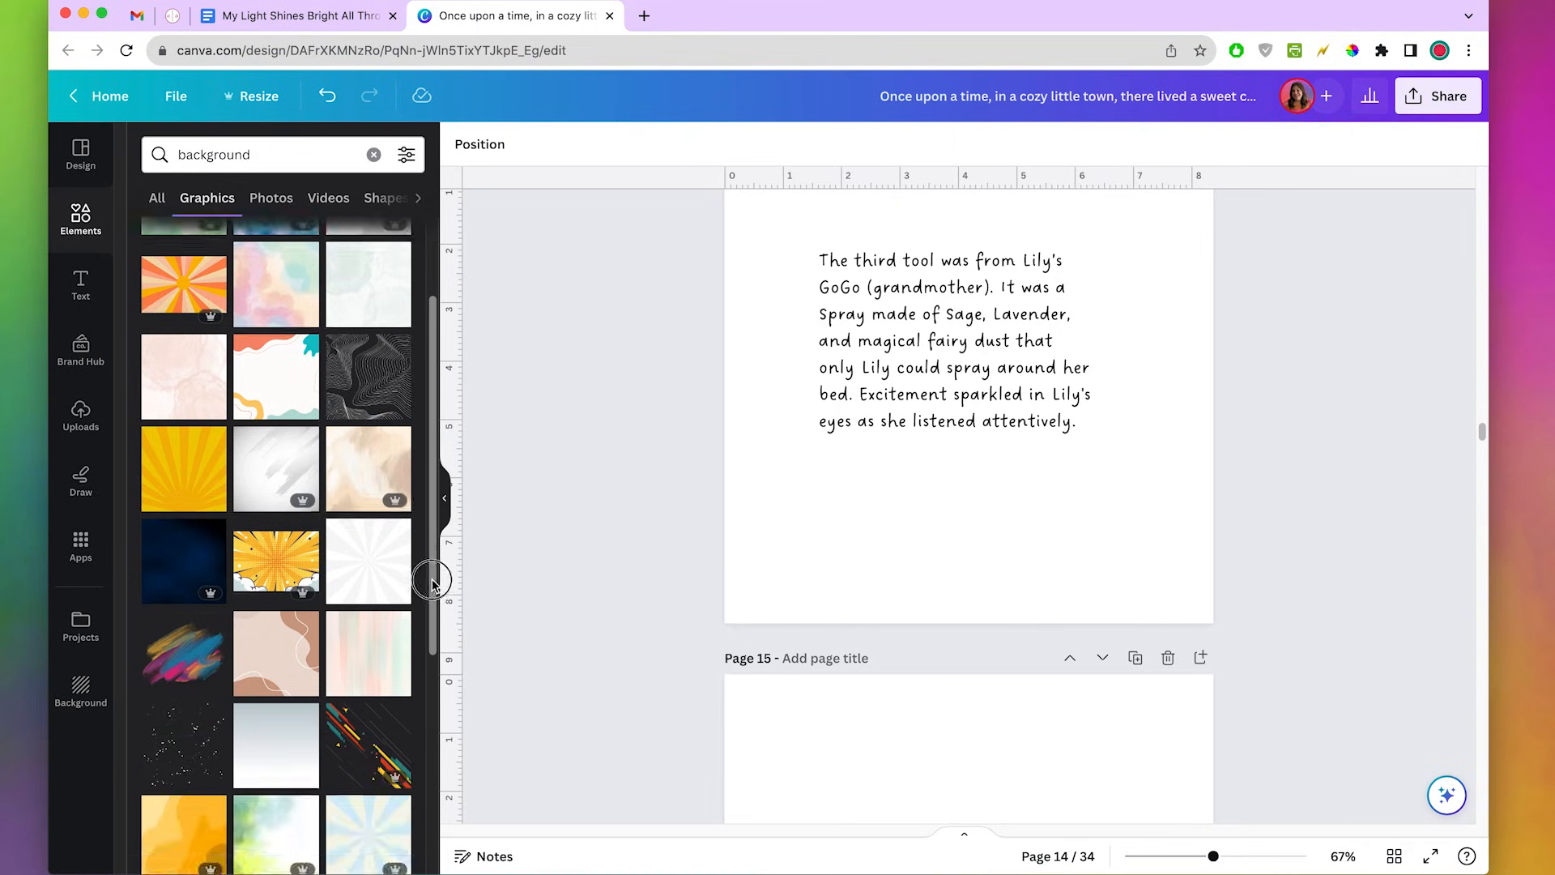
click(243, 164)
text(horizontal)
key(Return)
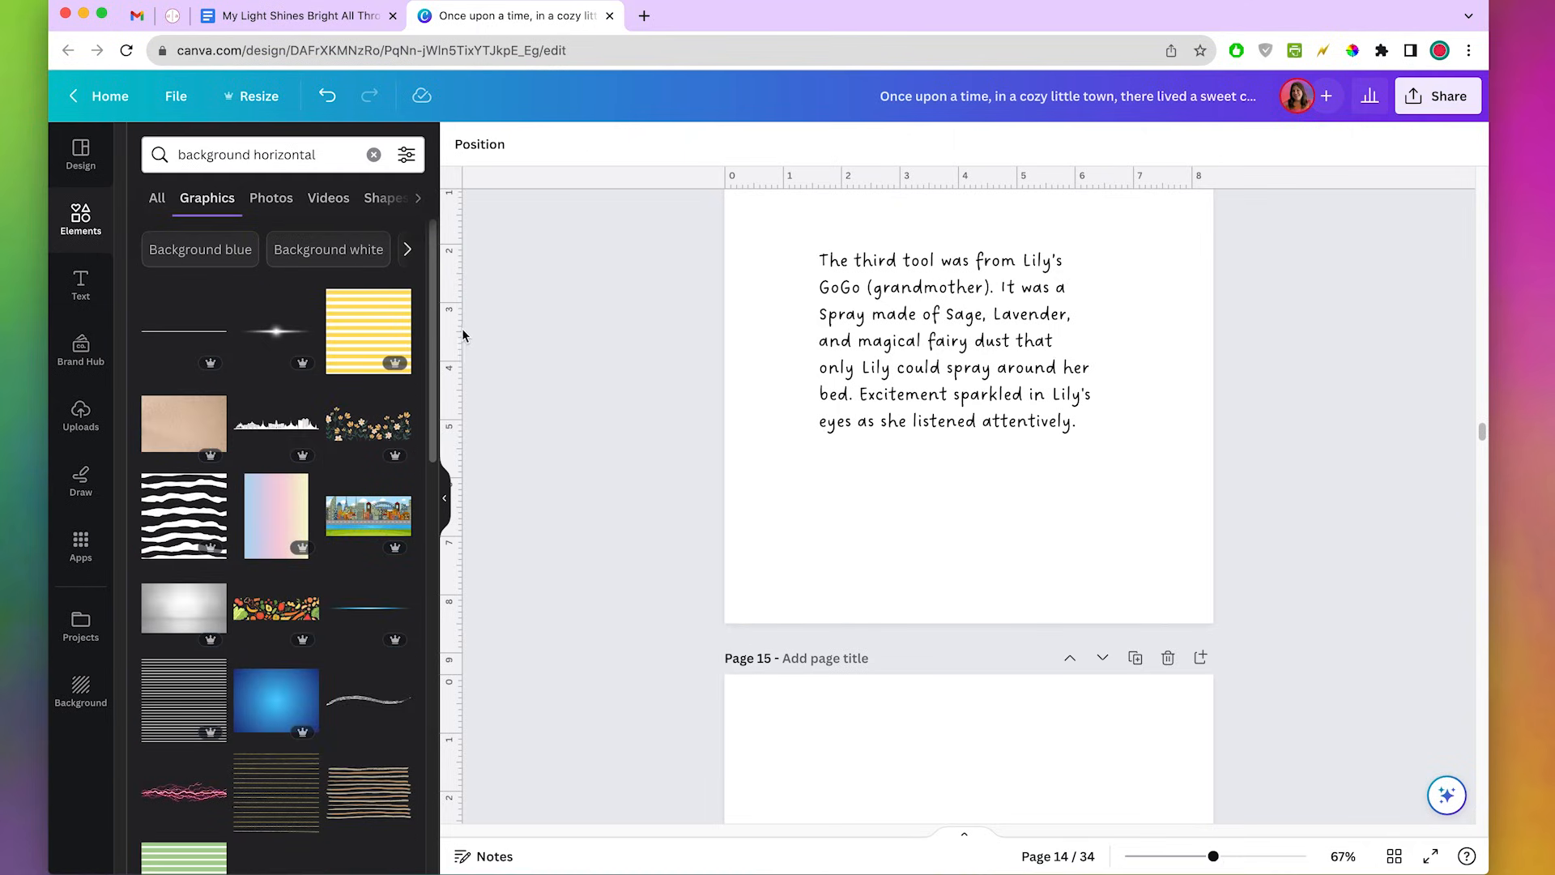
Place the purple-to-orange gradient background on page 14 and enlarge it to 15.1 by 8.5 to span the full page height.
drag(436, 336, 427, 634)
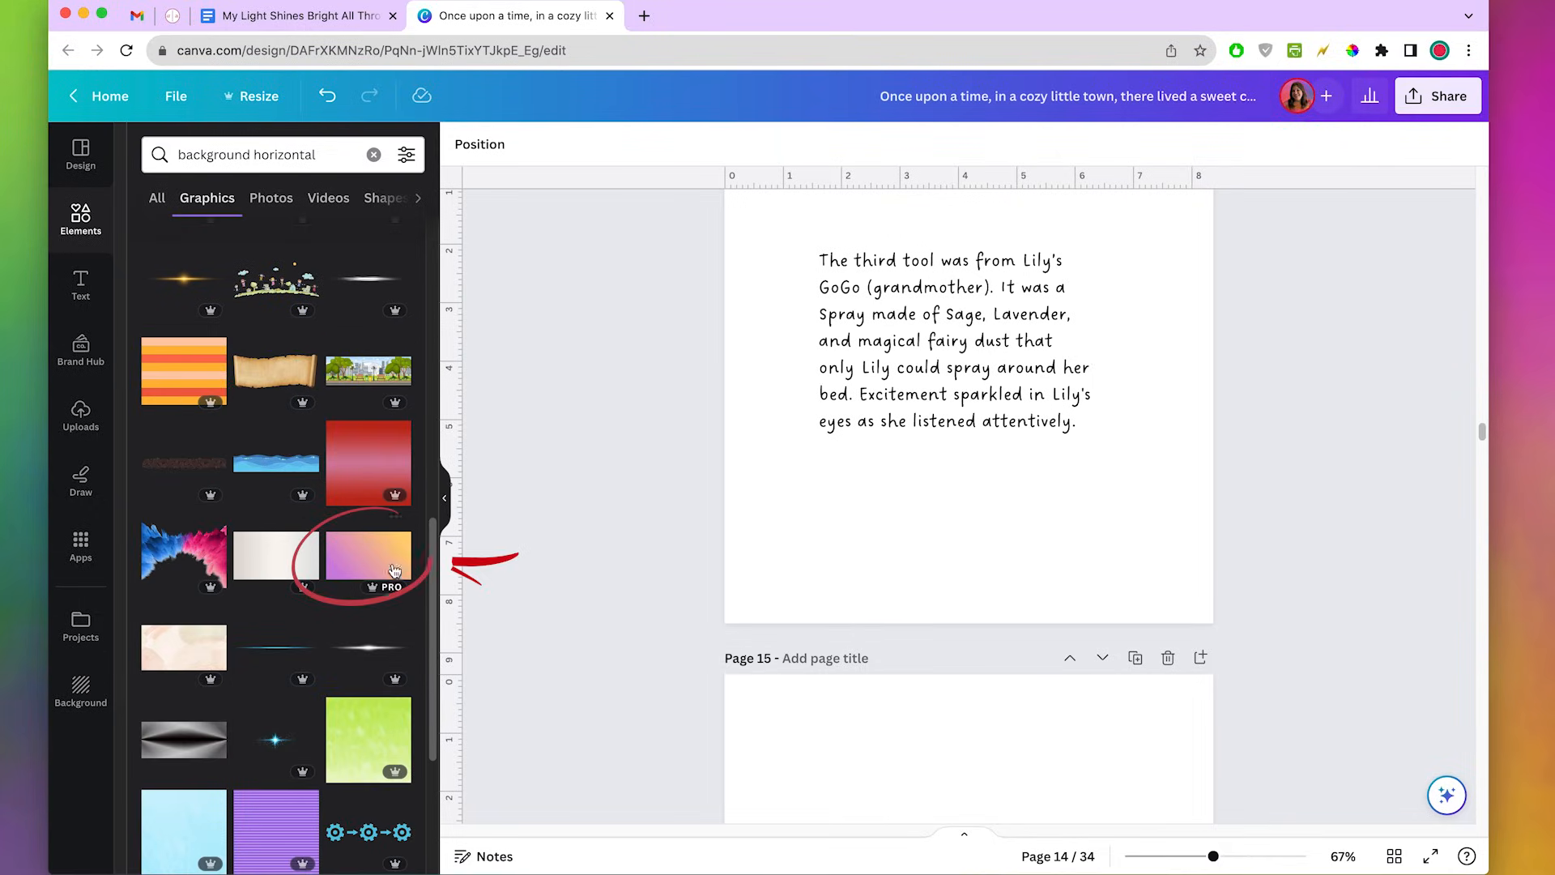
click(351, 572)
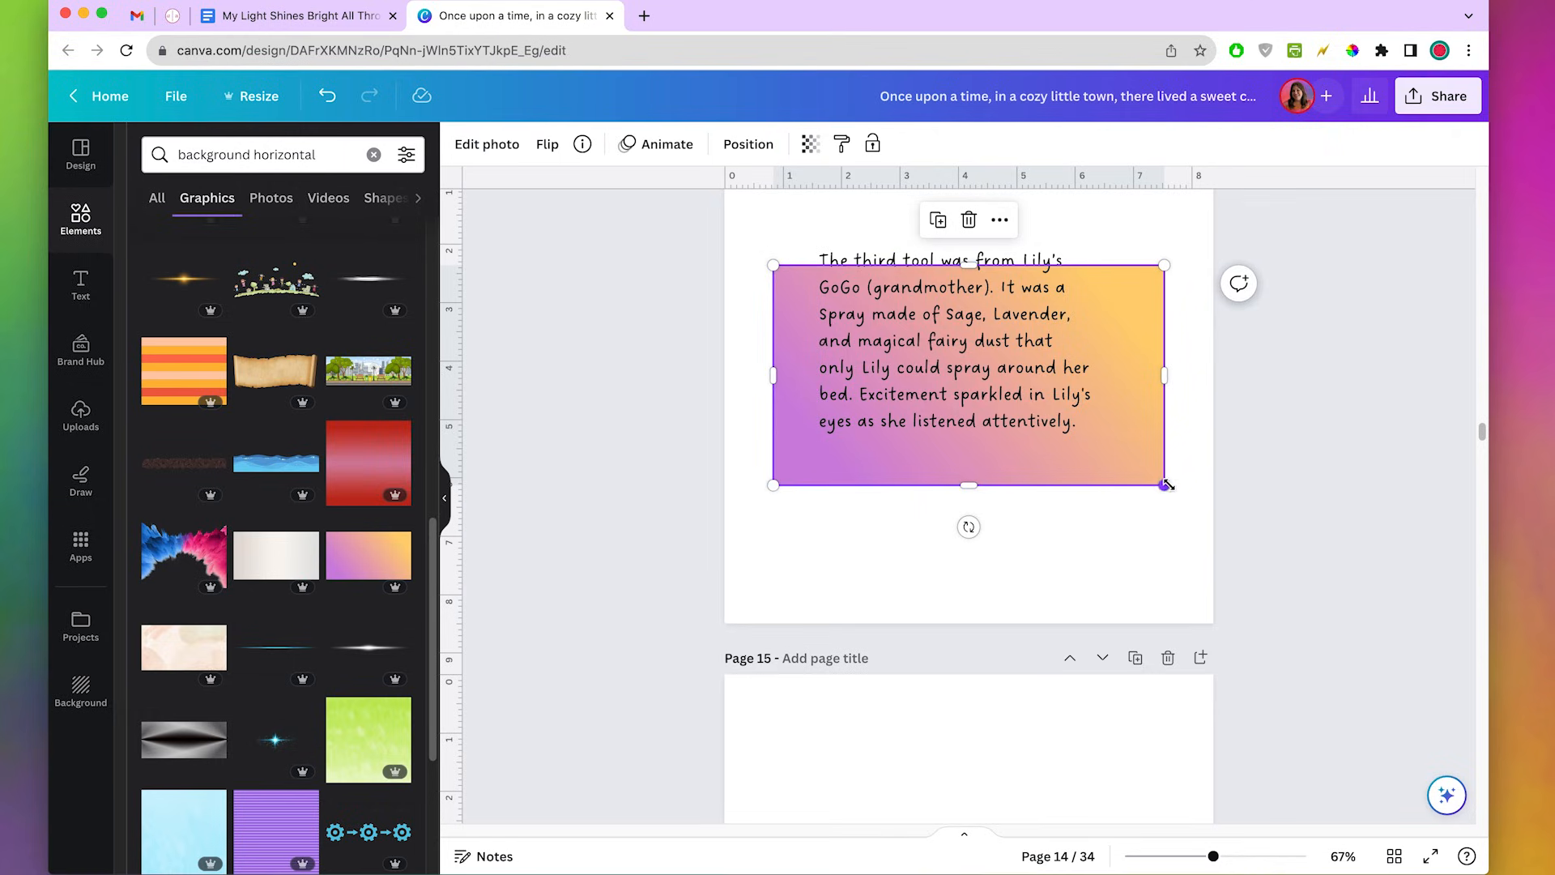
drag(1165, 485, 1409, 626)
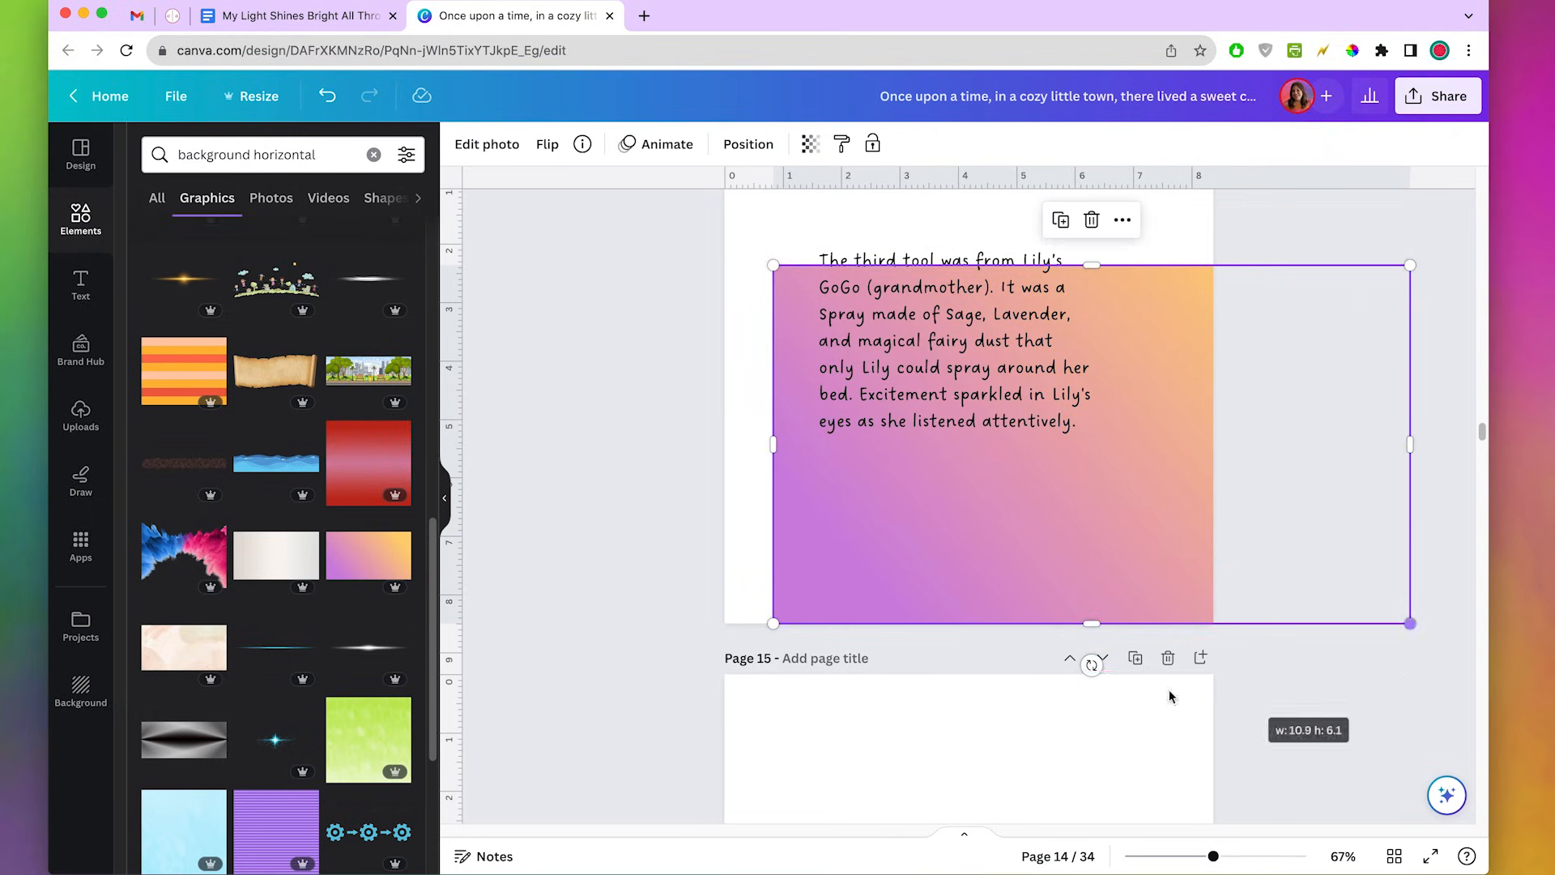
scroll(968, 635, up, 4)
drag(770, 572, 527, 436)
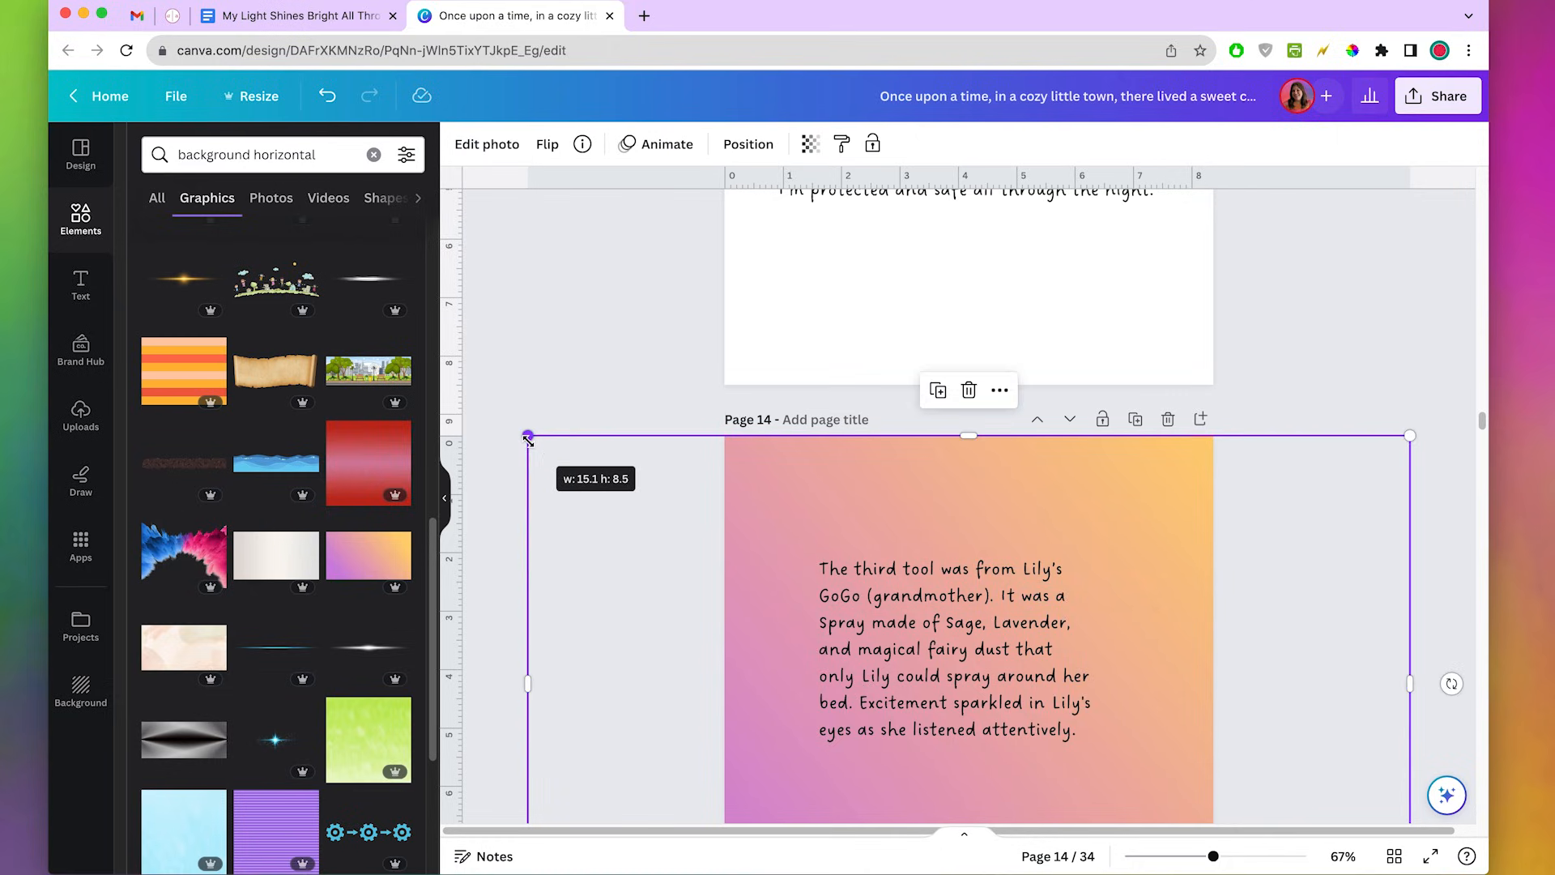
Shift the gradient background so its left edge lines up with page 14's left edge and the excess extends past the right edge.
drag(774, 490, 971, 497)
scroll(687, 546, down, 3)
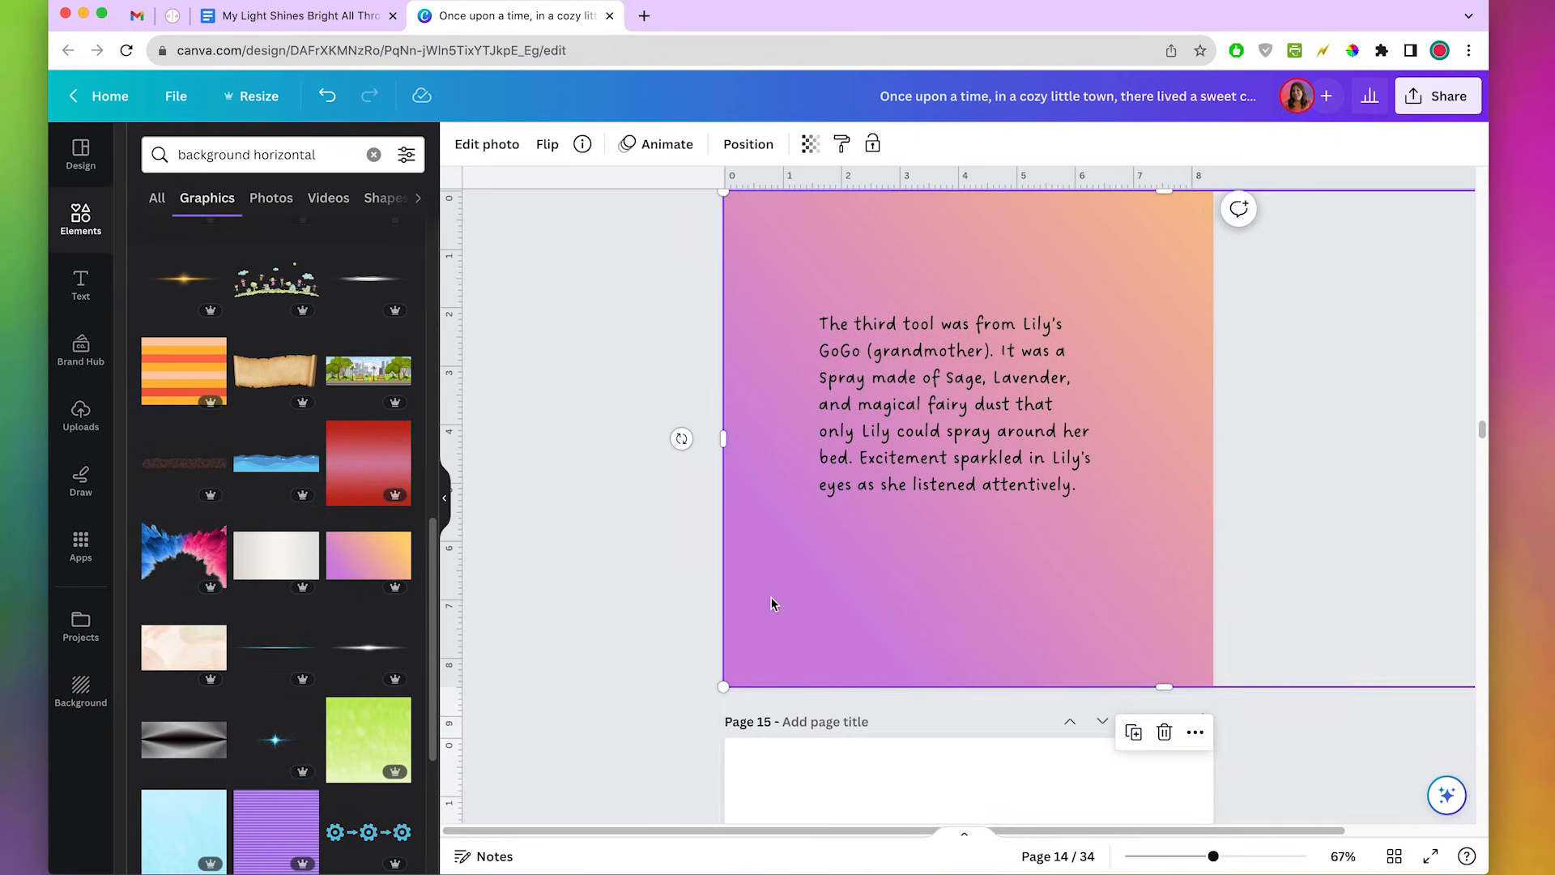
drag(784, 609, 773, 609)
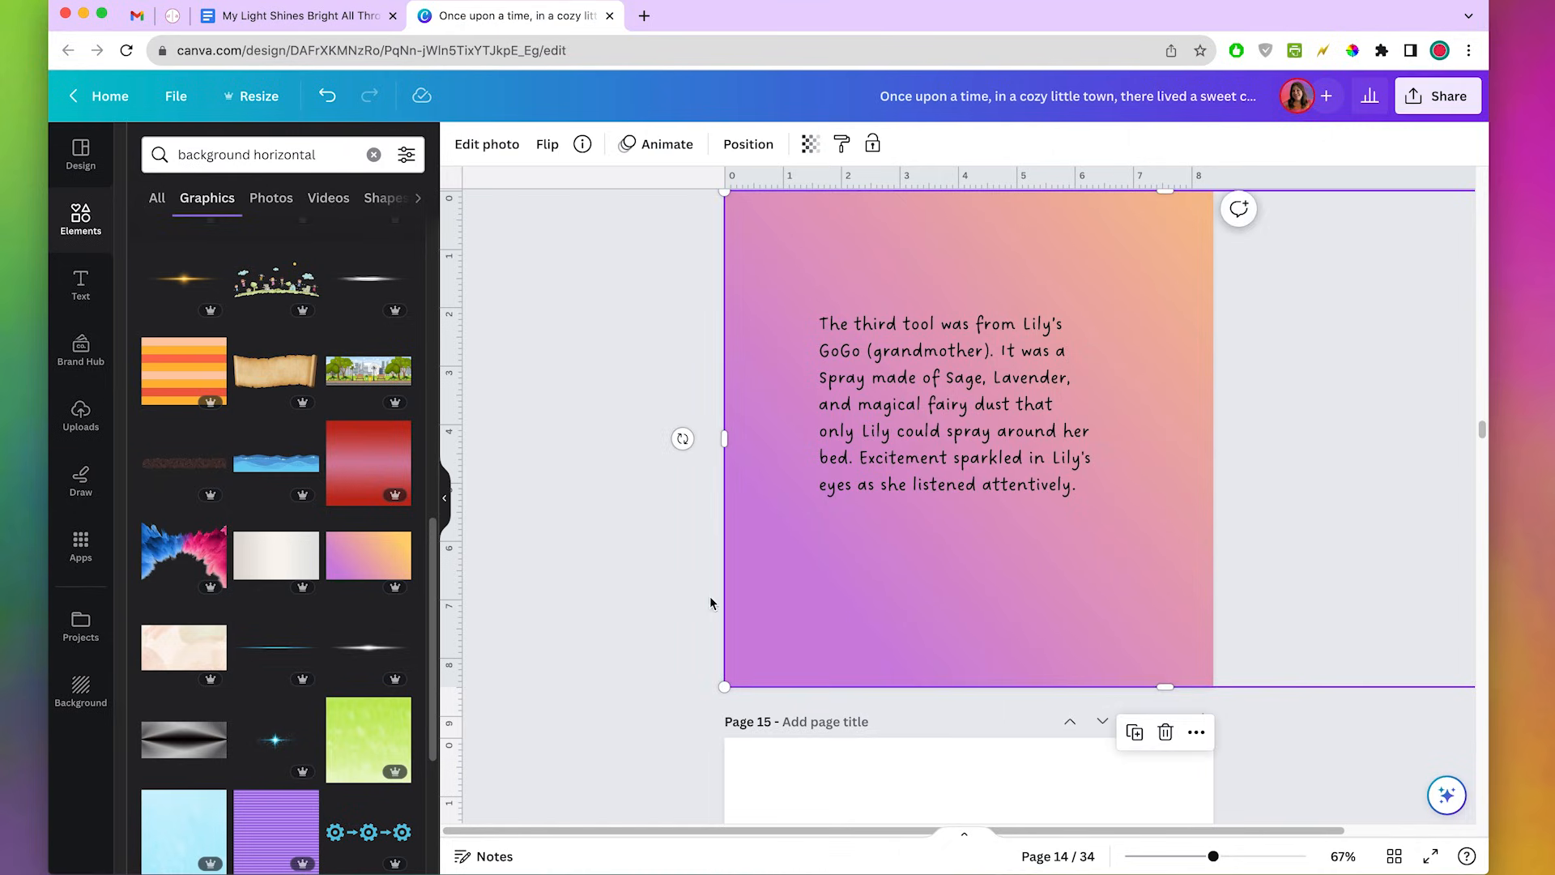
scroll(903, 834, right, 3)
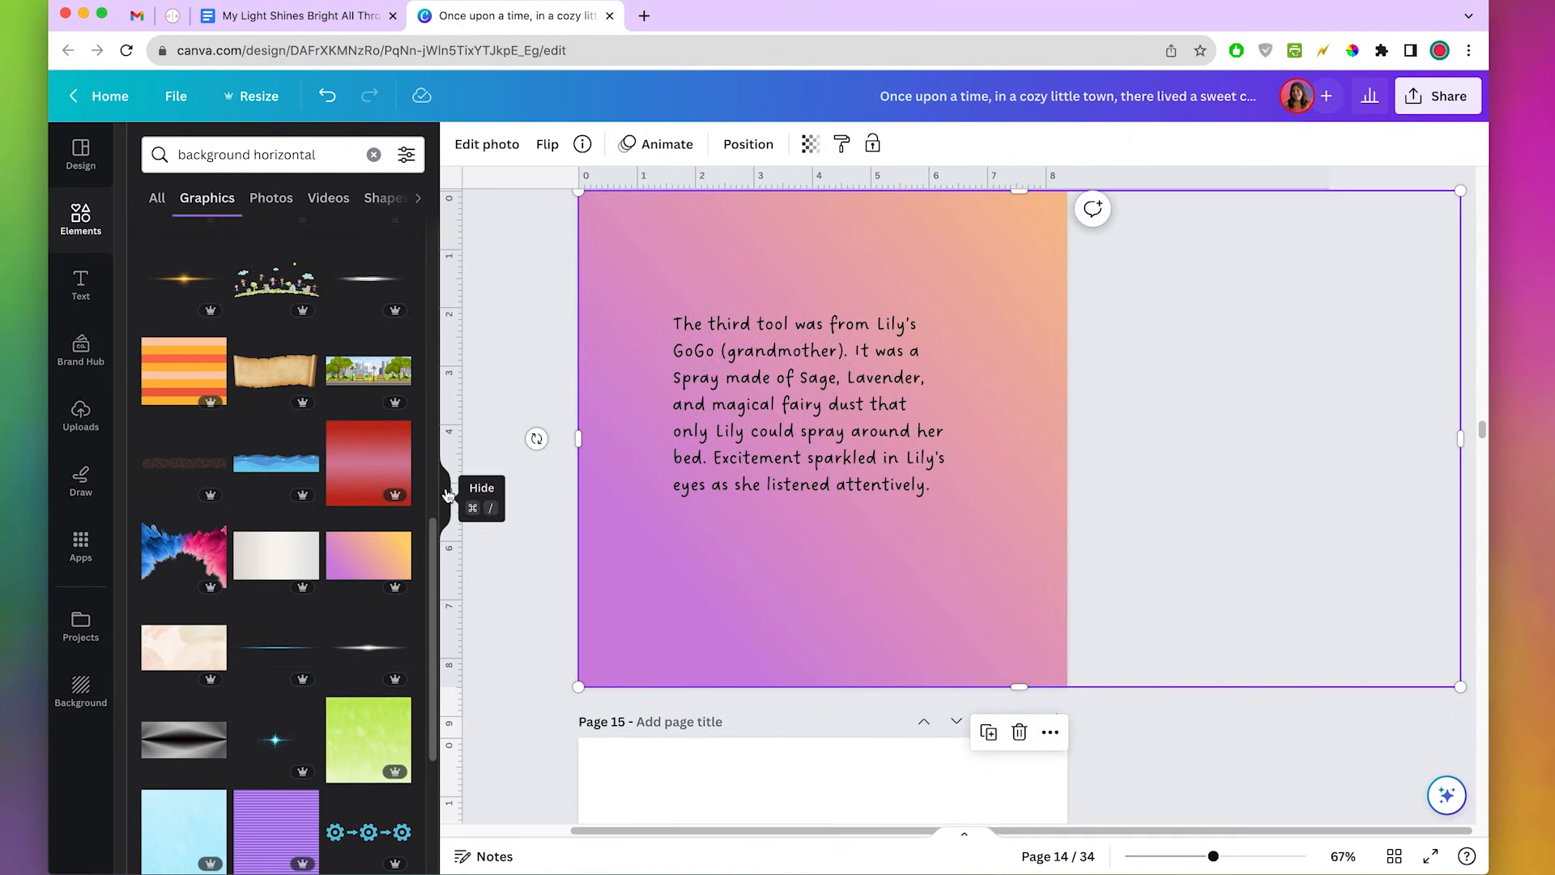
Enlarge page 14's gradient background until its centre lies just past the page's right edge, keeping it aligned to the left and bottom edges.
click(444, 497)
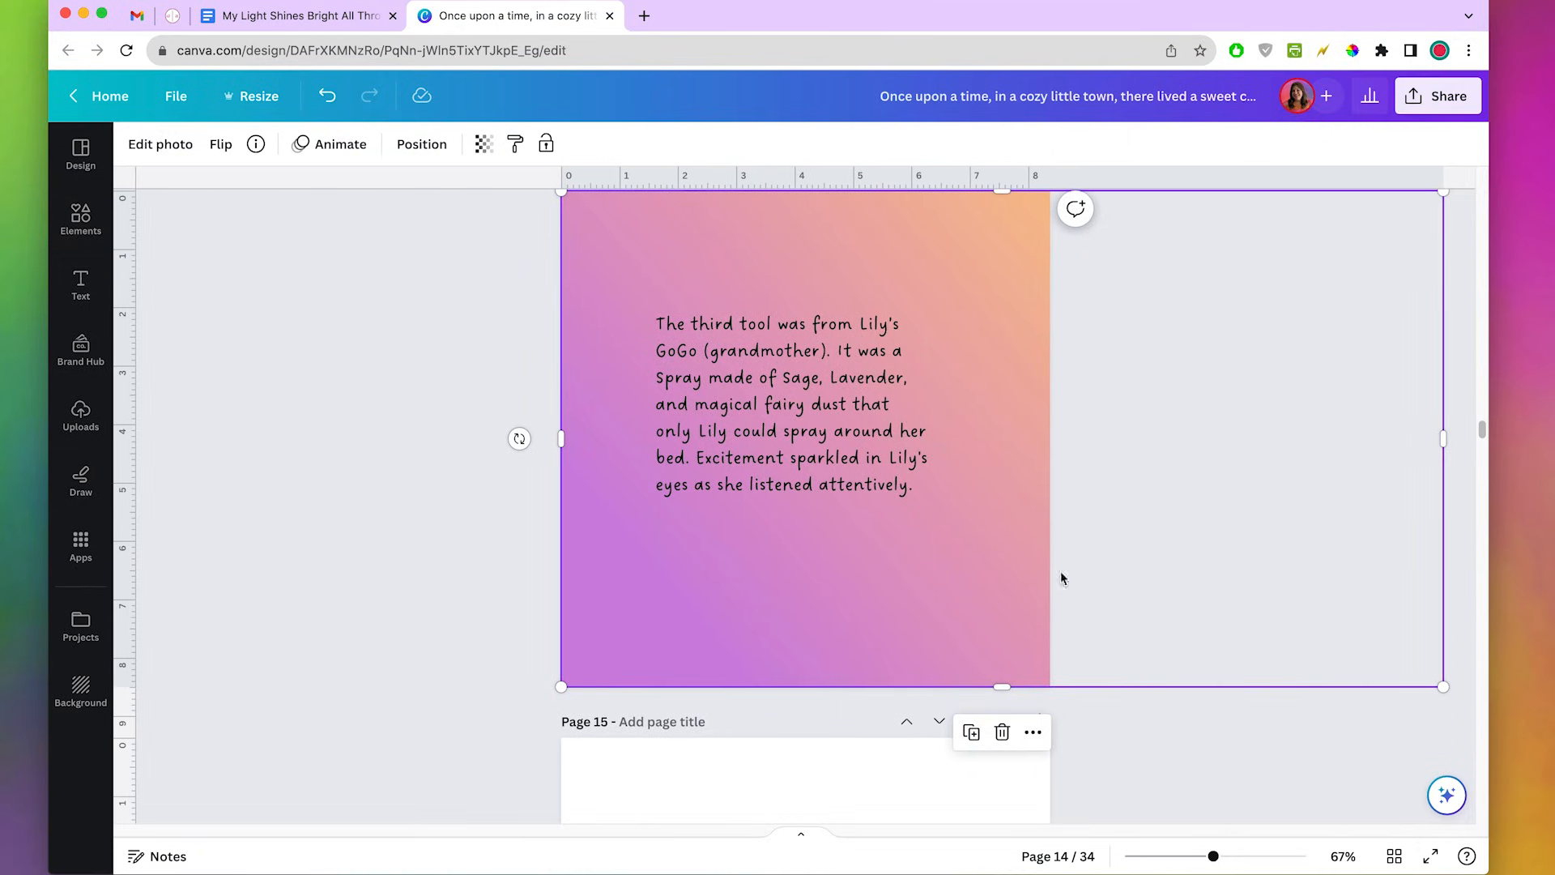
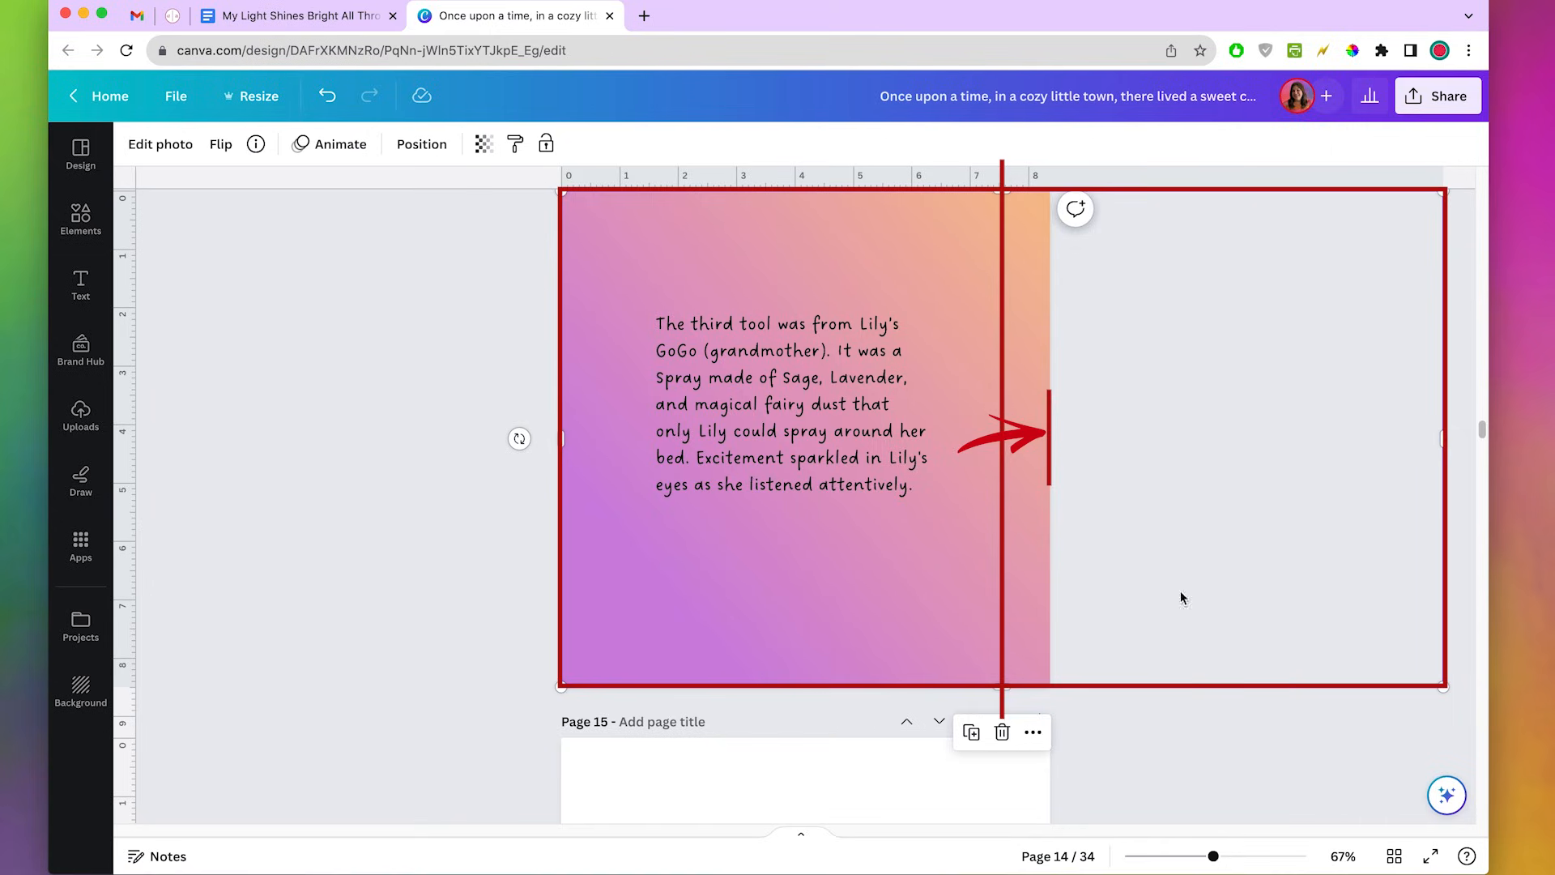
mouse_move(562, 686)
mouse_down()
mouse_move(510, 702)
mouse_move(535, 694)
mouse_up()
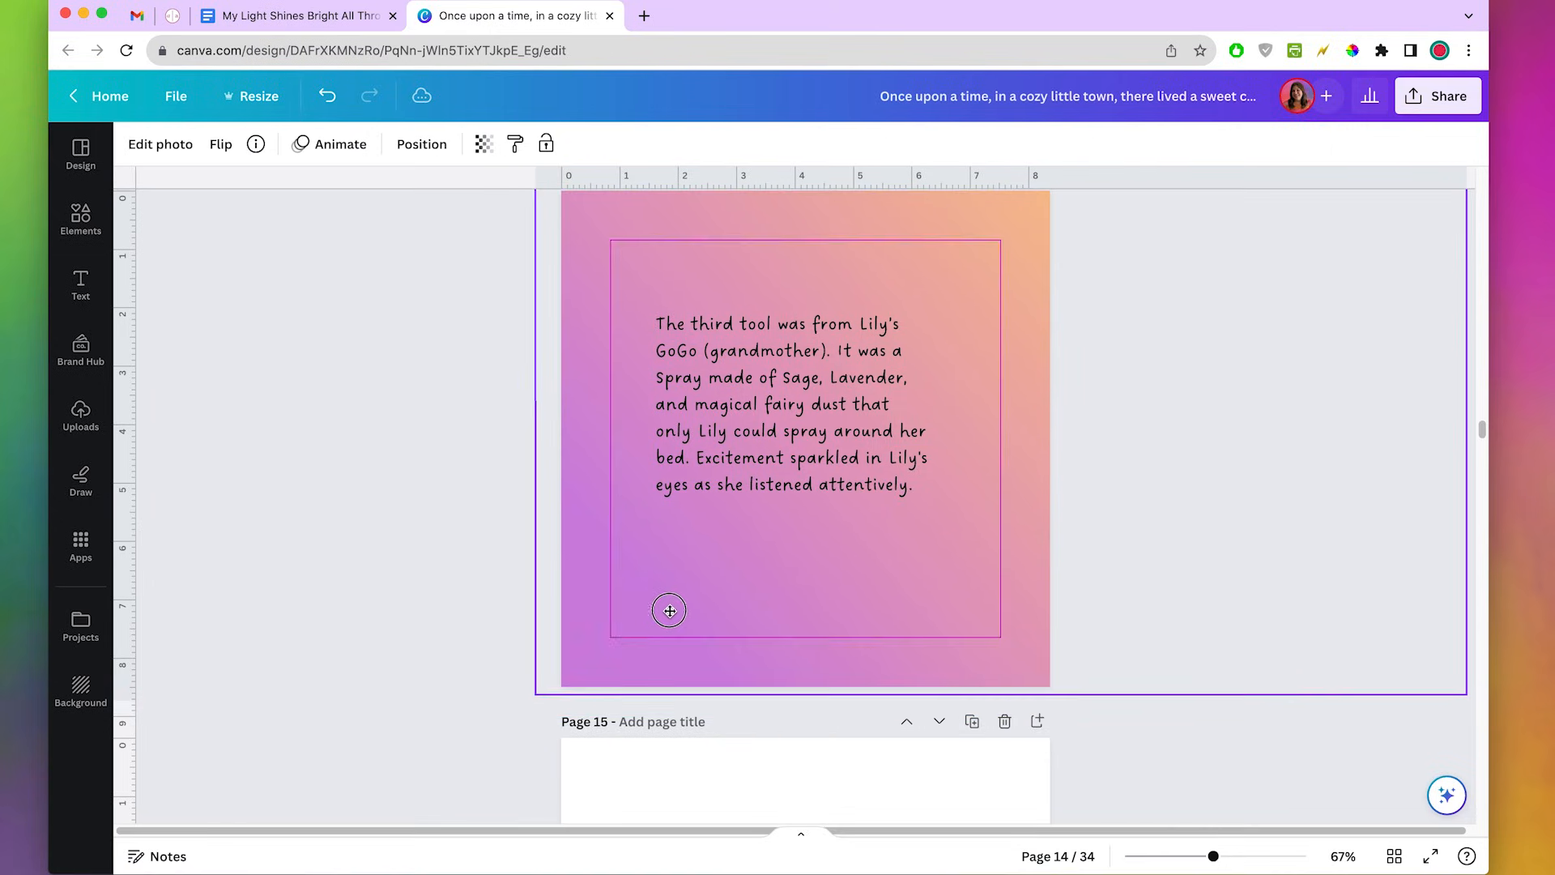
drag(670, 610, 689, 607)
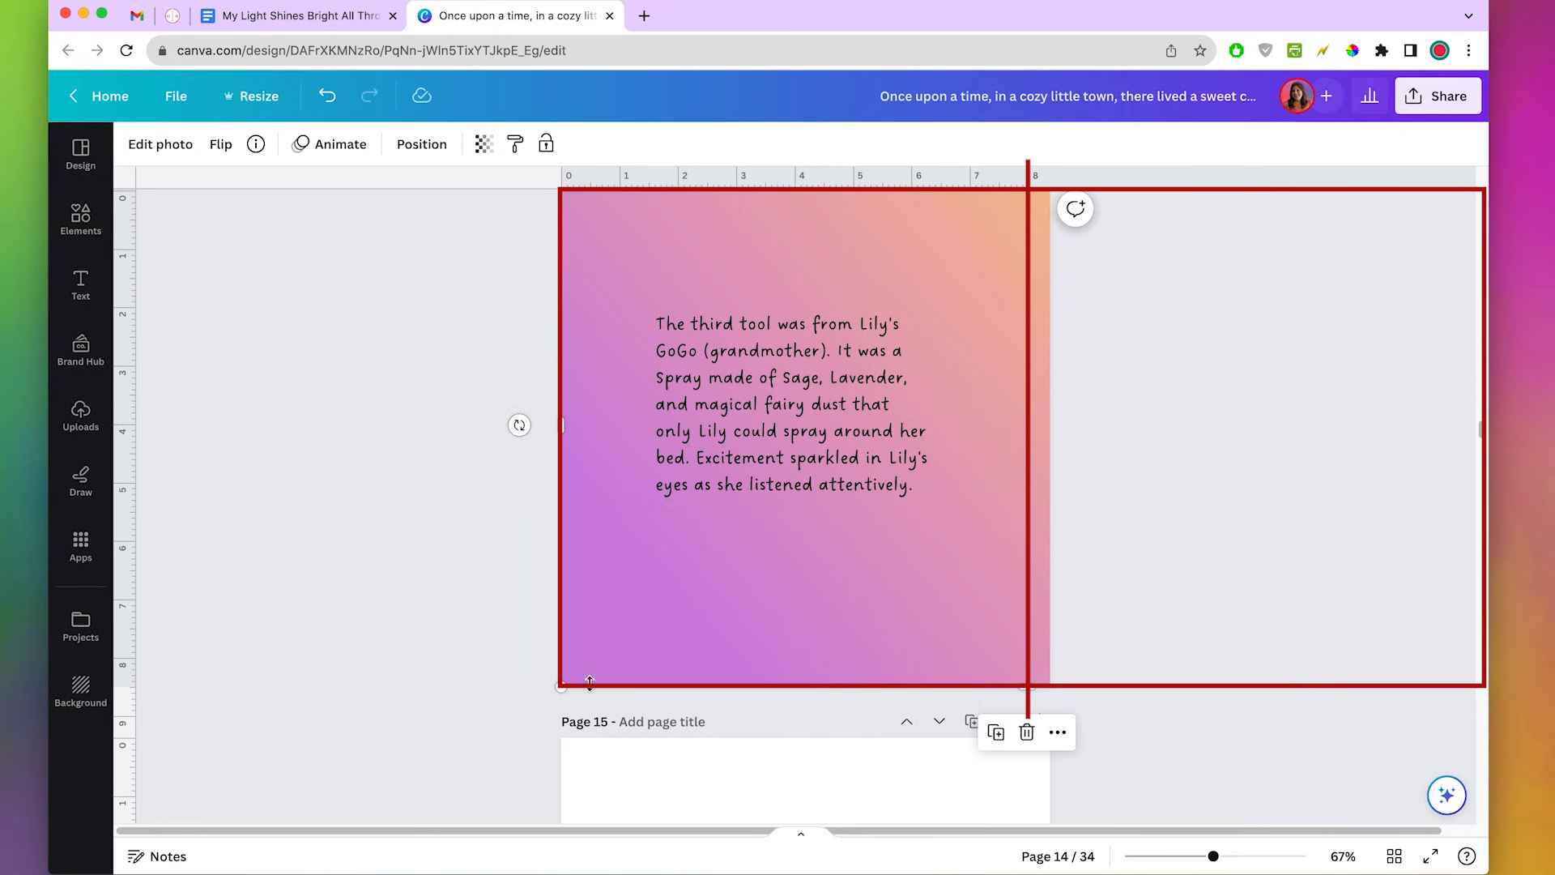
drag(556, 684, 460, 743)
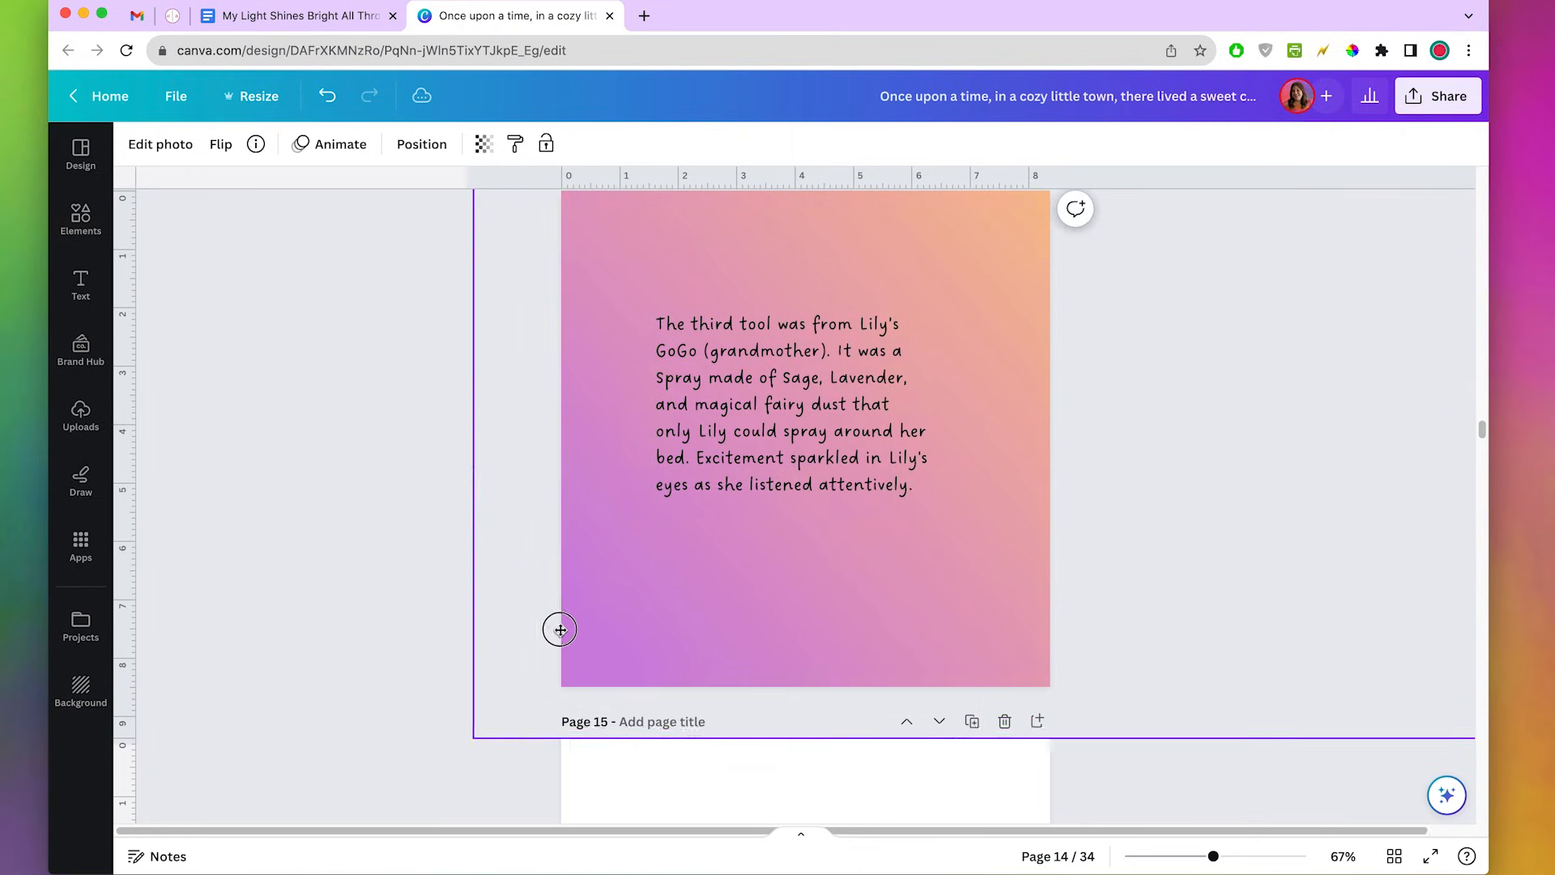
drag(560, 629, 624, 598)
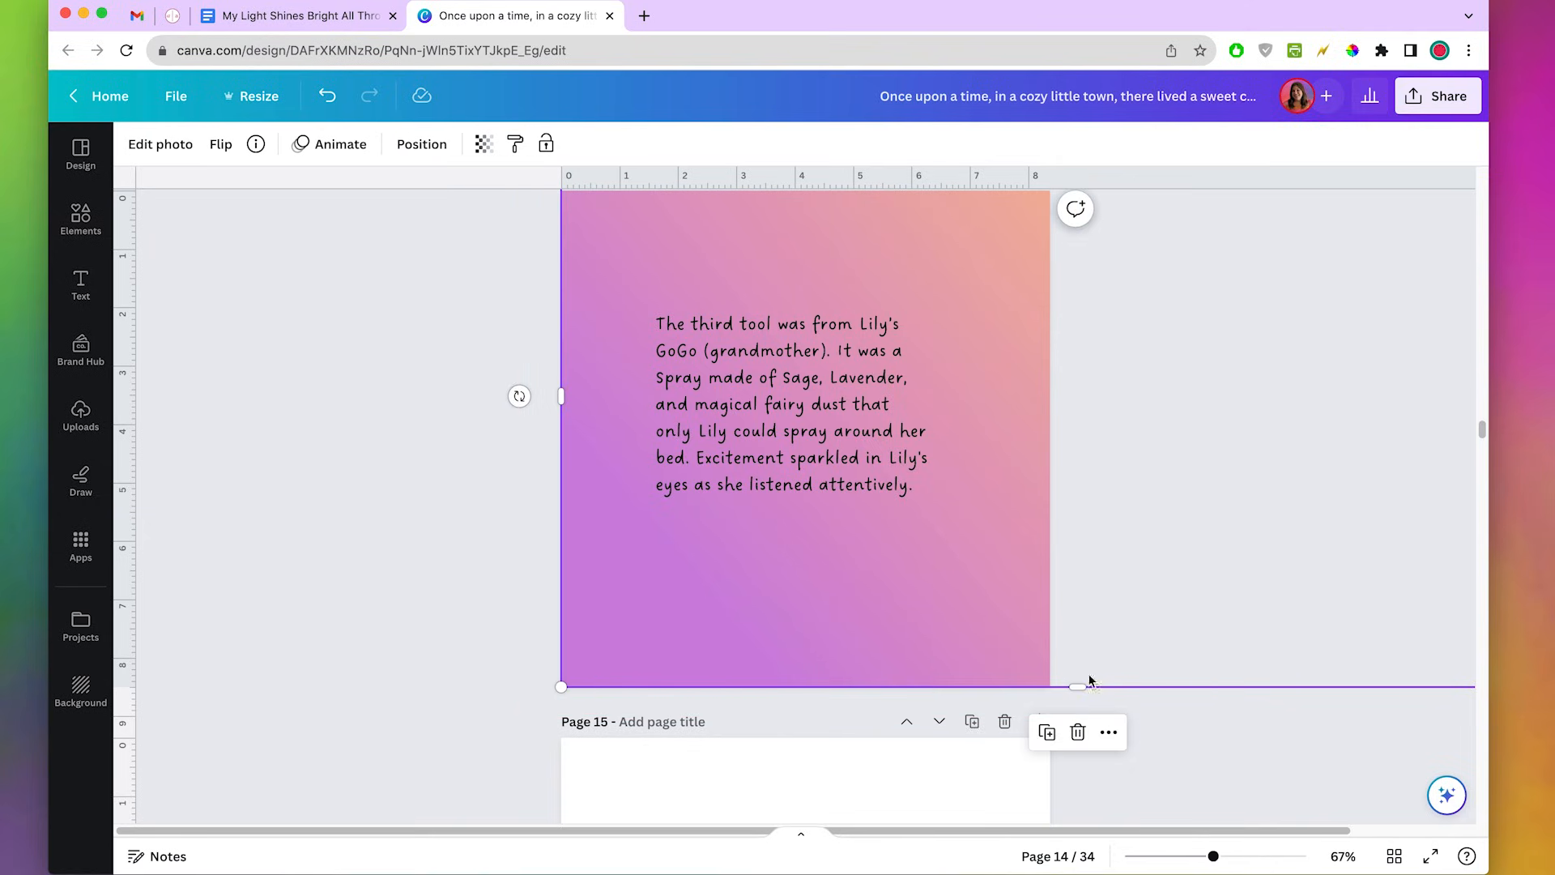
click(1215, 857)
drag(1215, 858, 1199, 857)
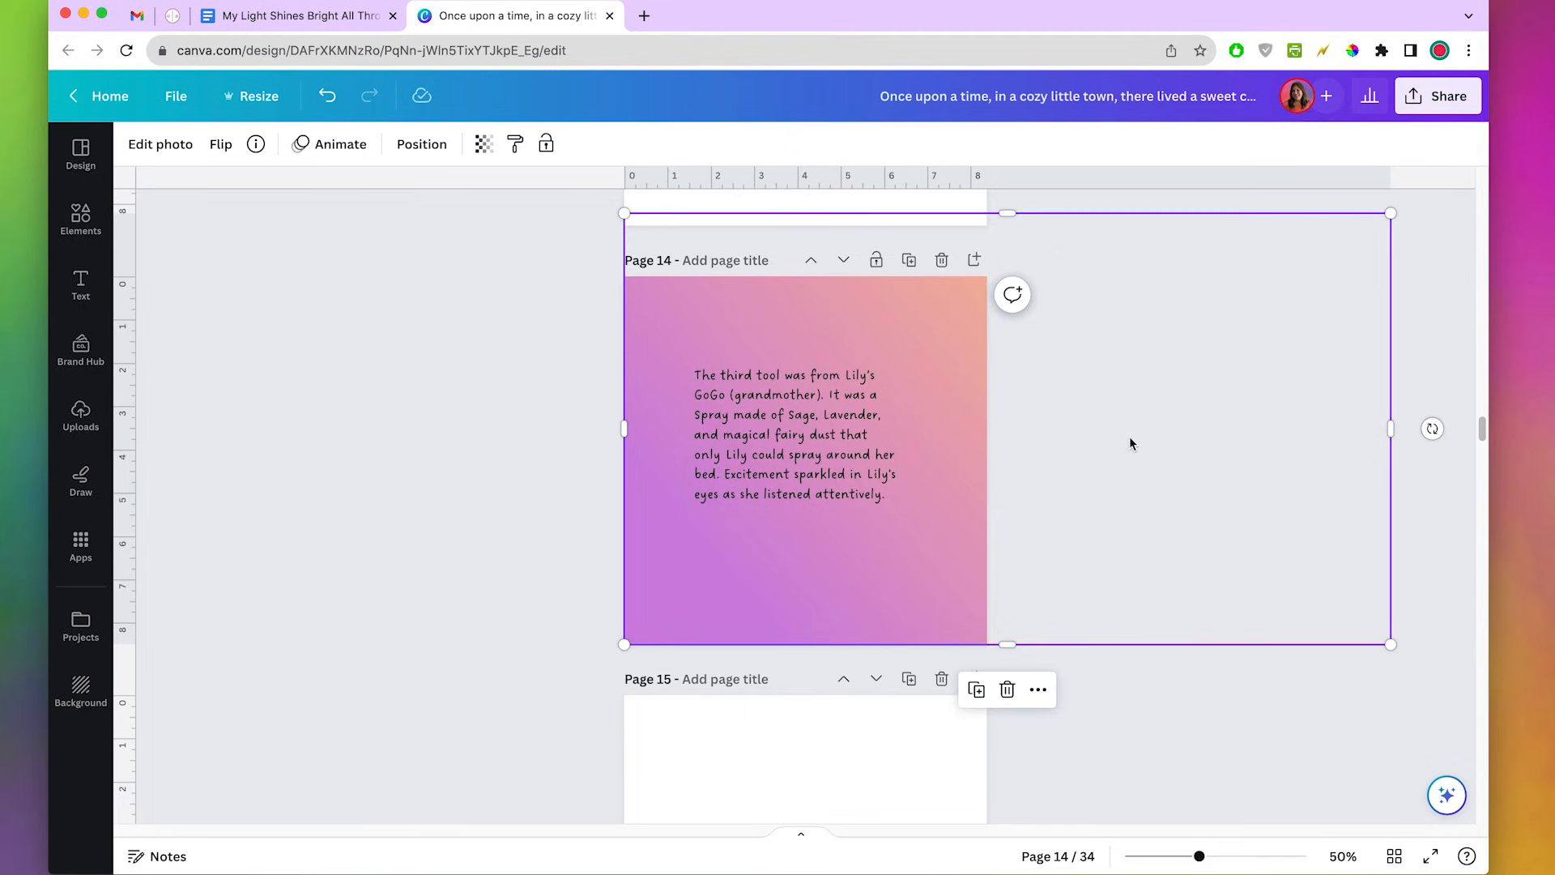
Duplicate the gradient background on page 14 and place the copy over the original.
key(super+z)
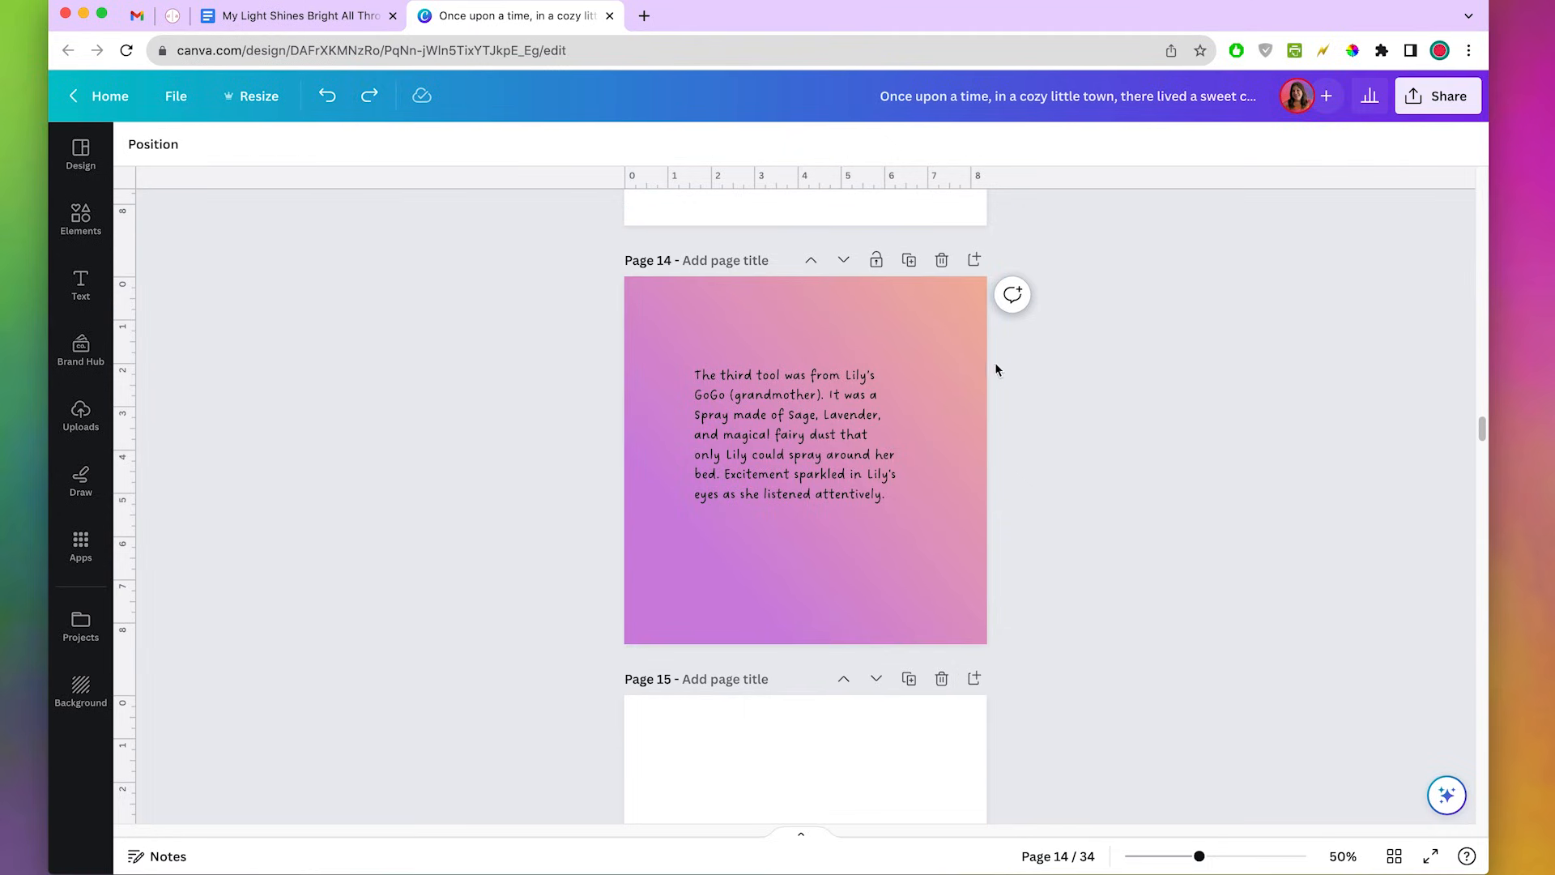
click(943, 344)
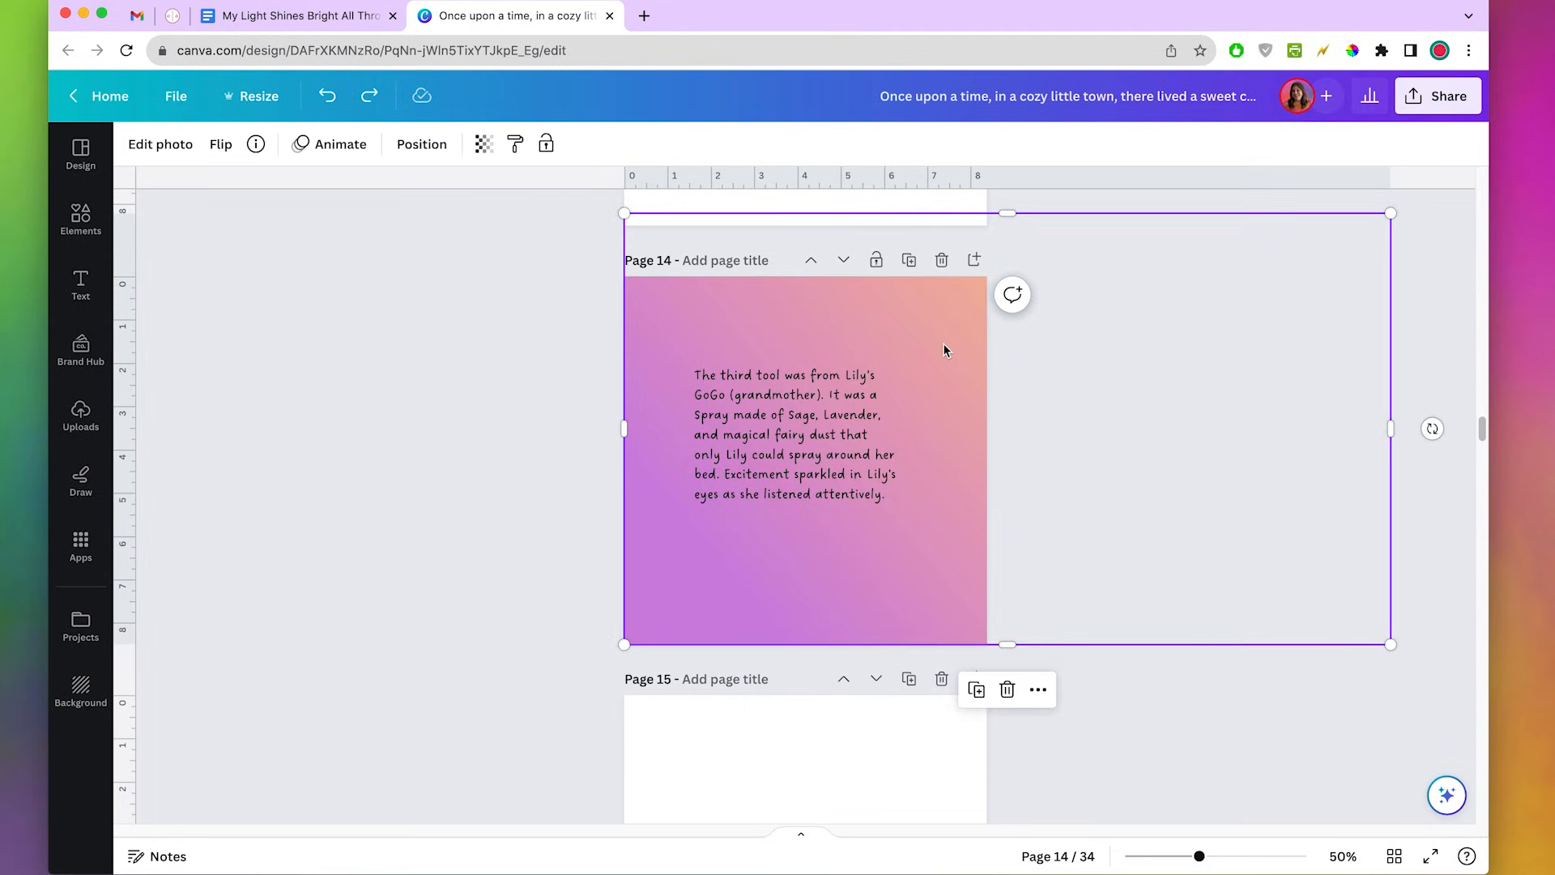
click(976, 692)
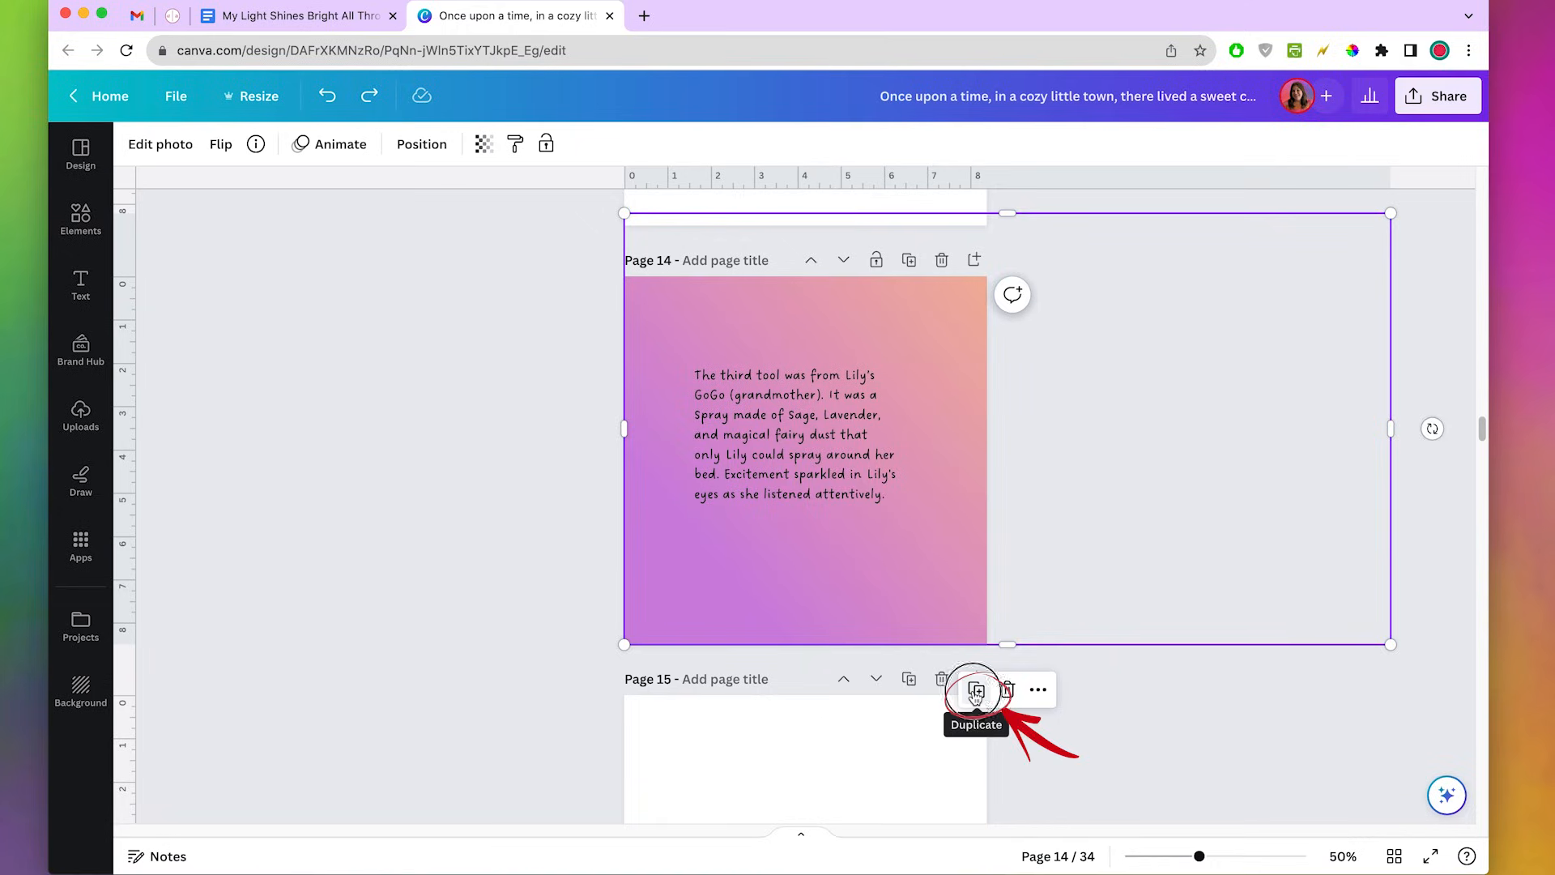
click(904, 349)
drag(905, 350, 898, 344)
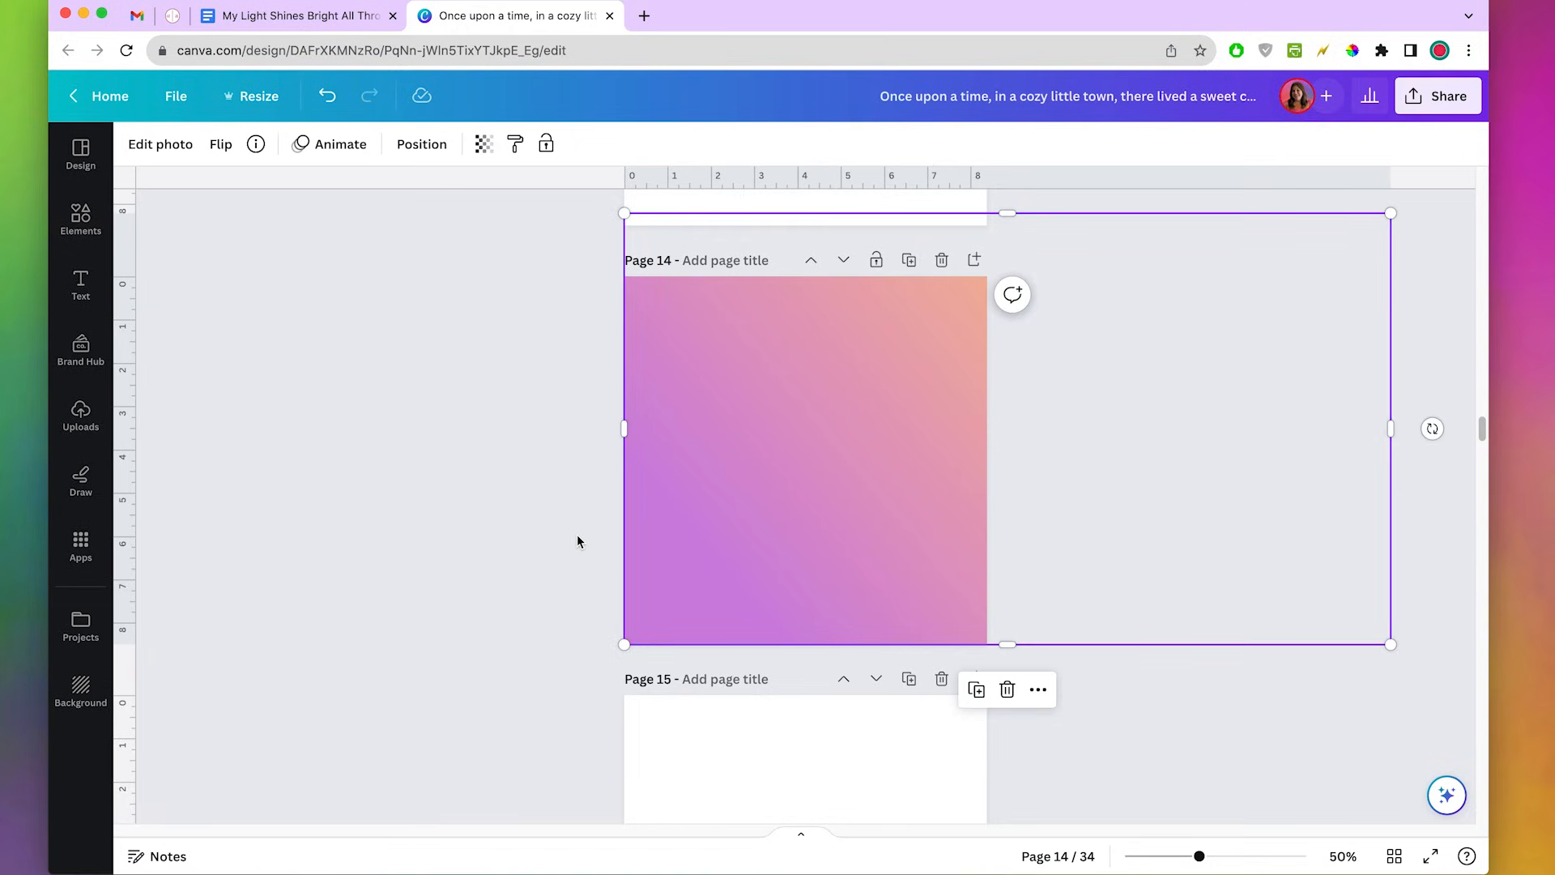
Align the gradient copy exactly with the original and crop its left side away up to page 14's right edge.
drag(539, 478, 684, 673)
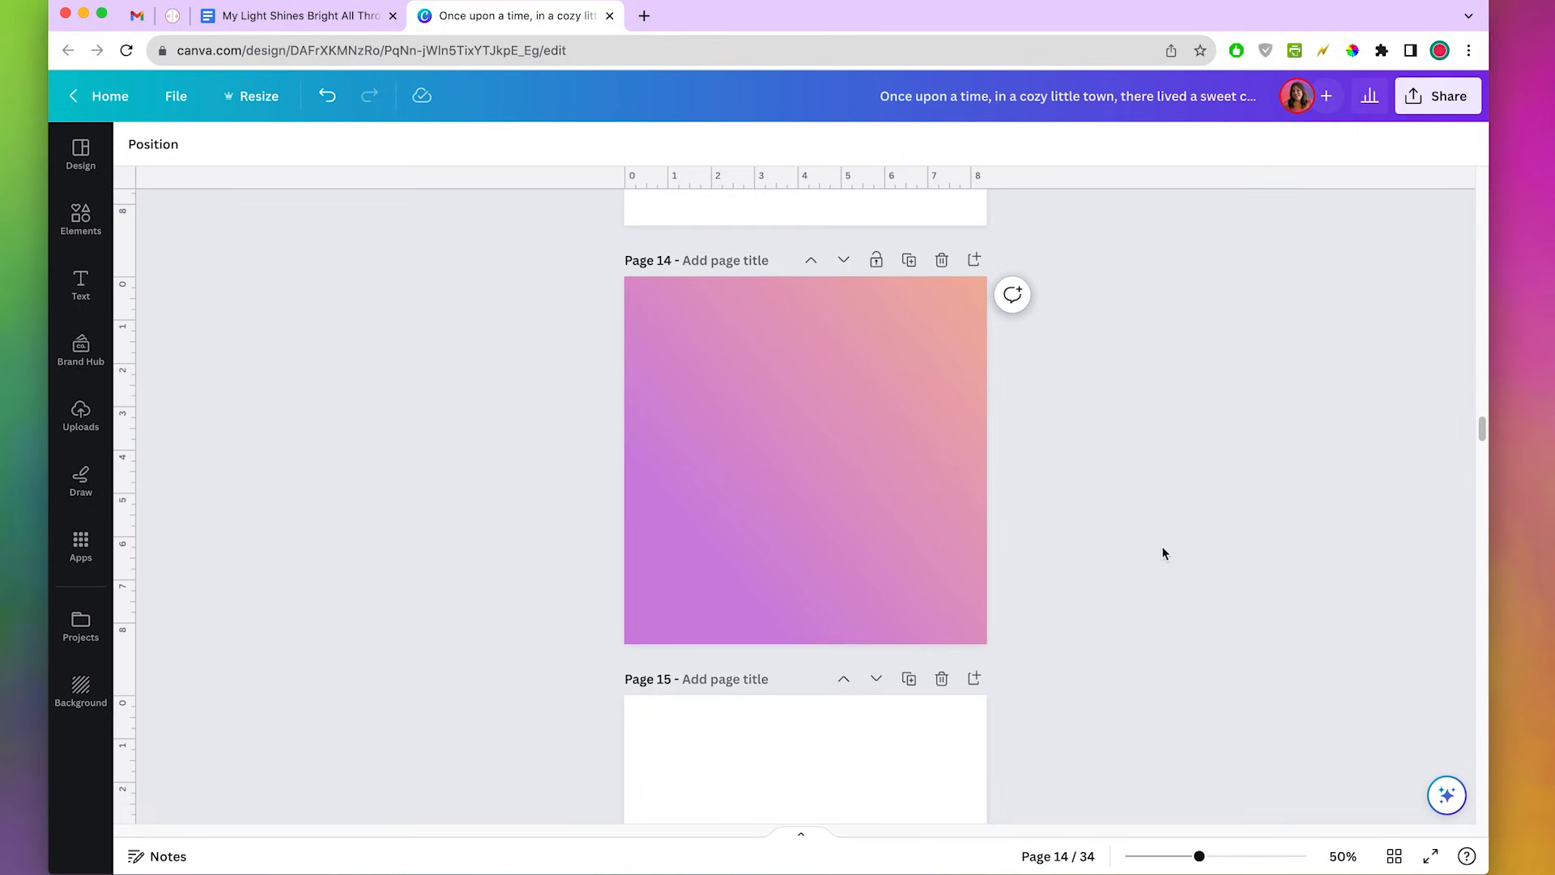
click(868, 510)
drag(844, 496, 797, 527)
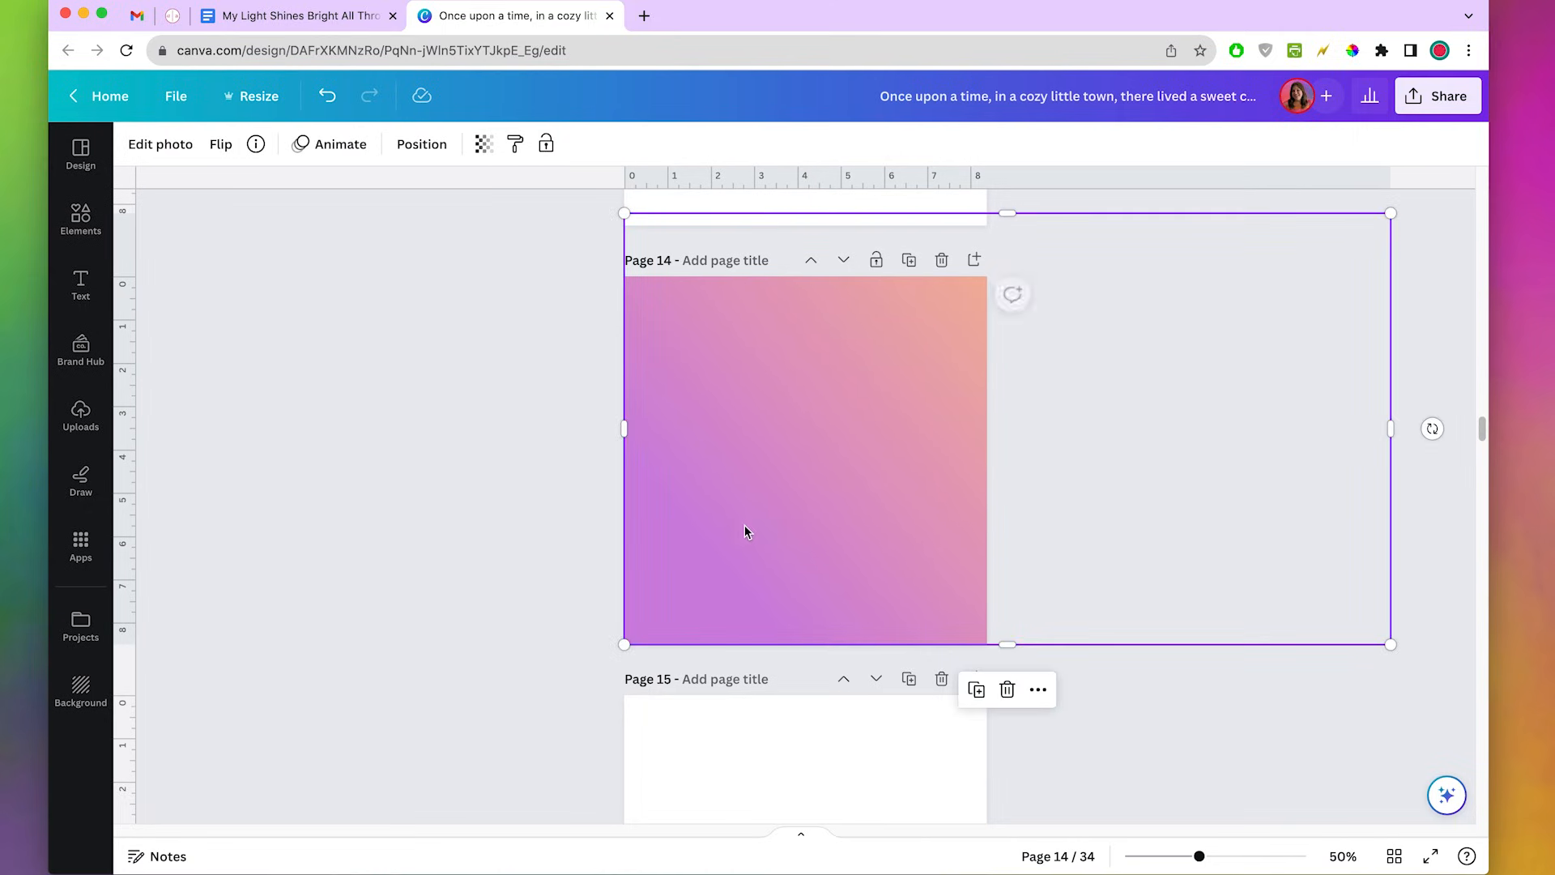
click(533, 497)
click(761, 439)
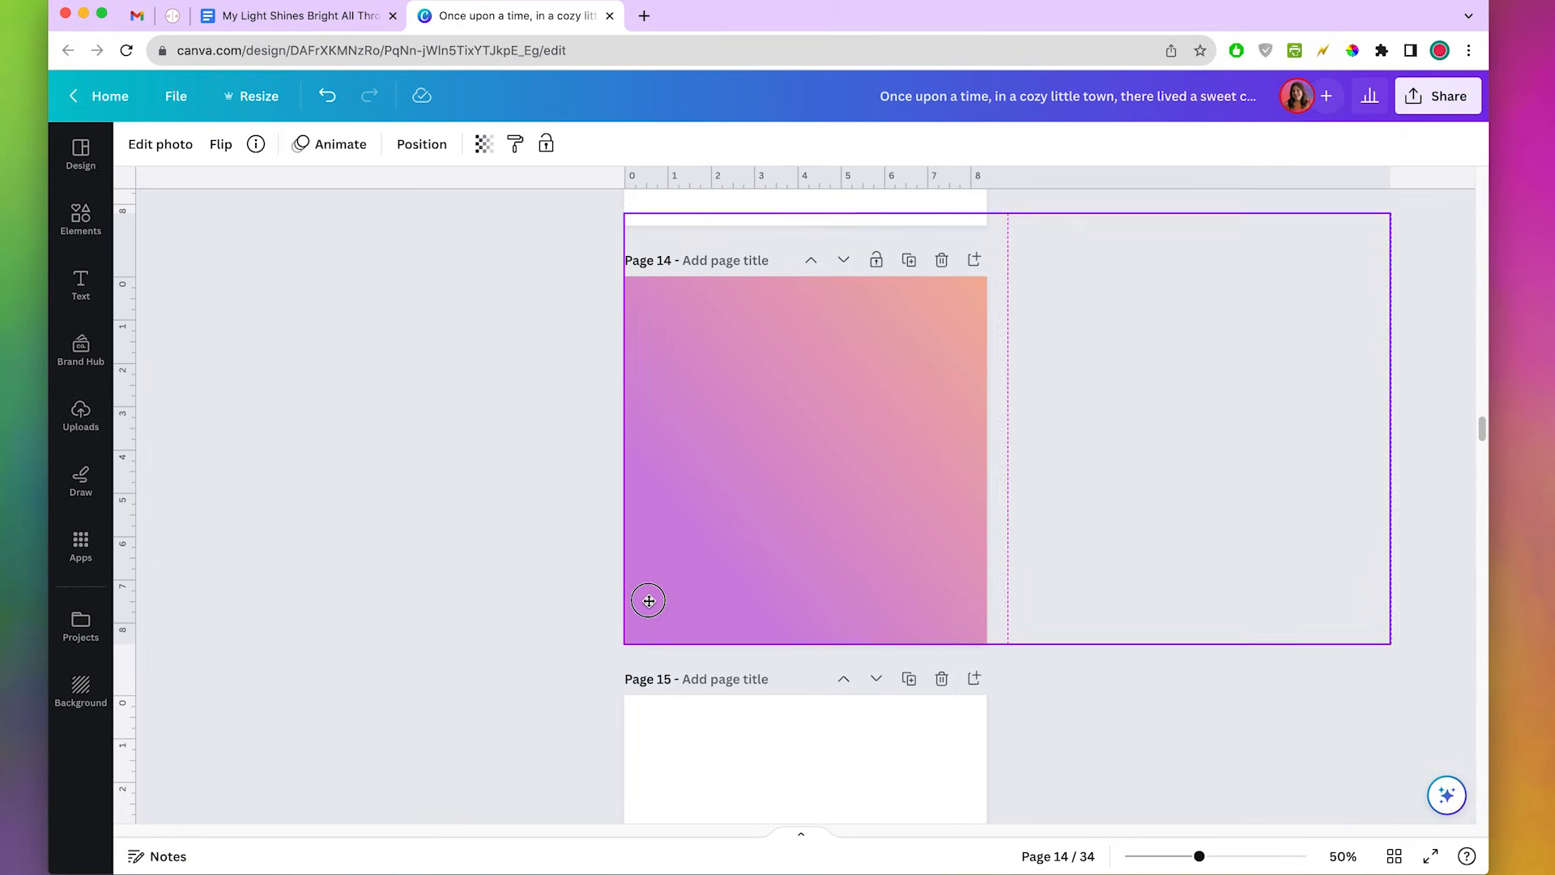
drag(625, 429, 988, 442)
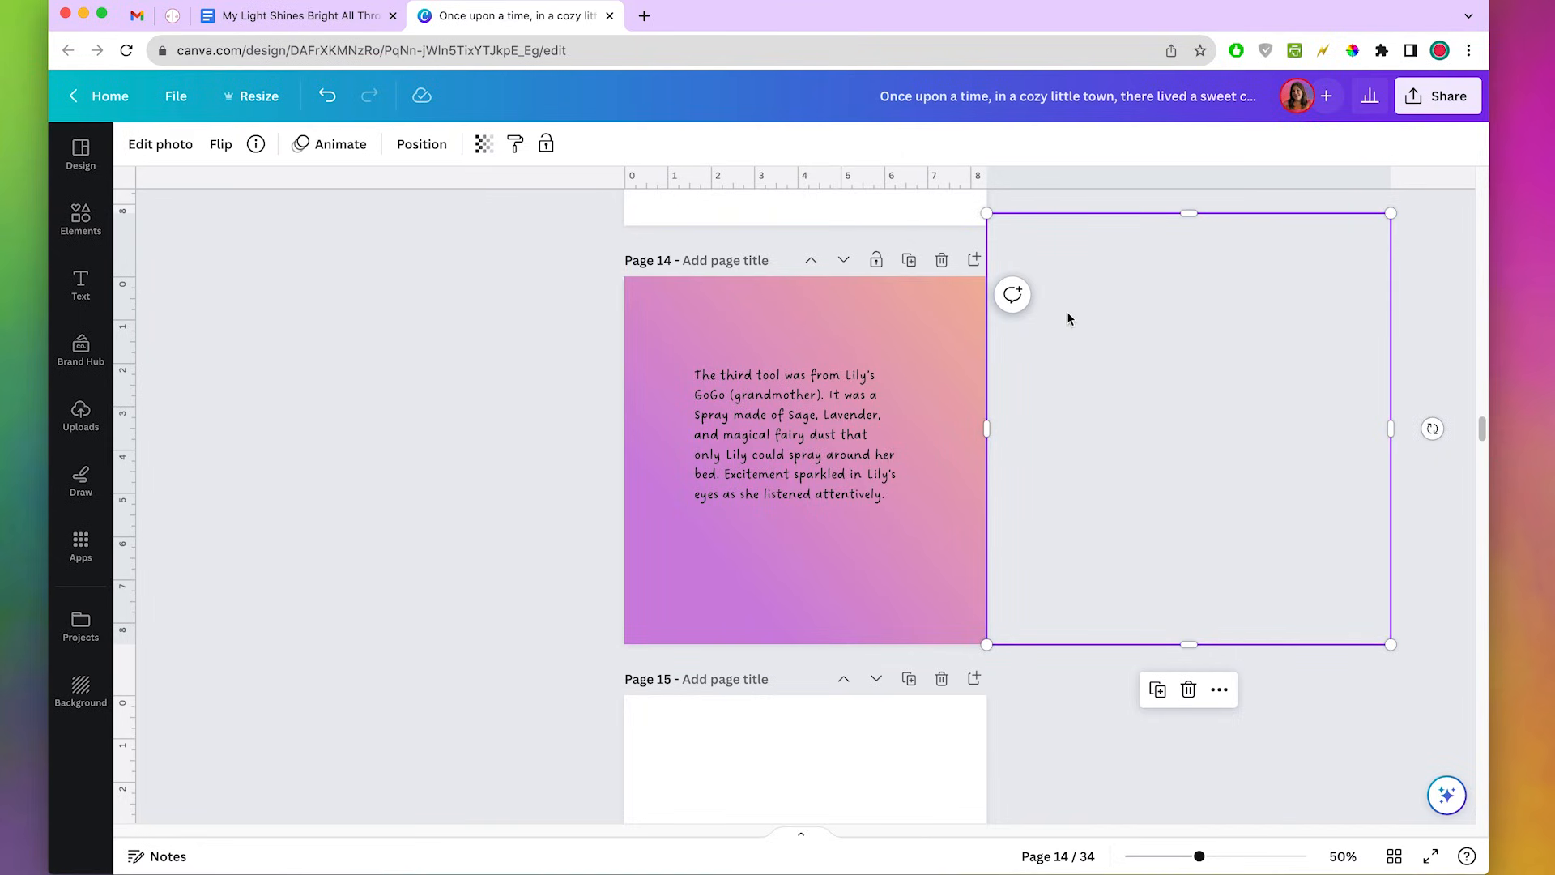
Move the cropped gradient copy to page 15 and align it with that page's left and bottom edges.
click(1126, 426)
drag(1127, 426, 837, 784)
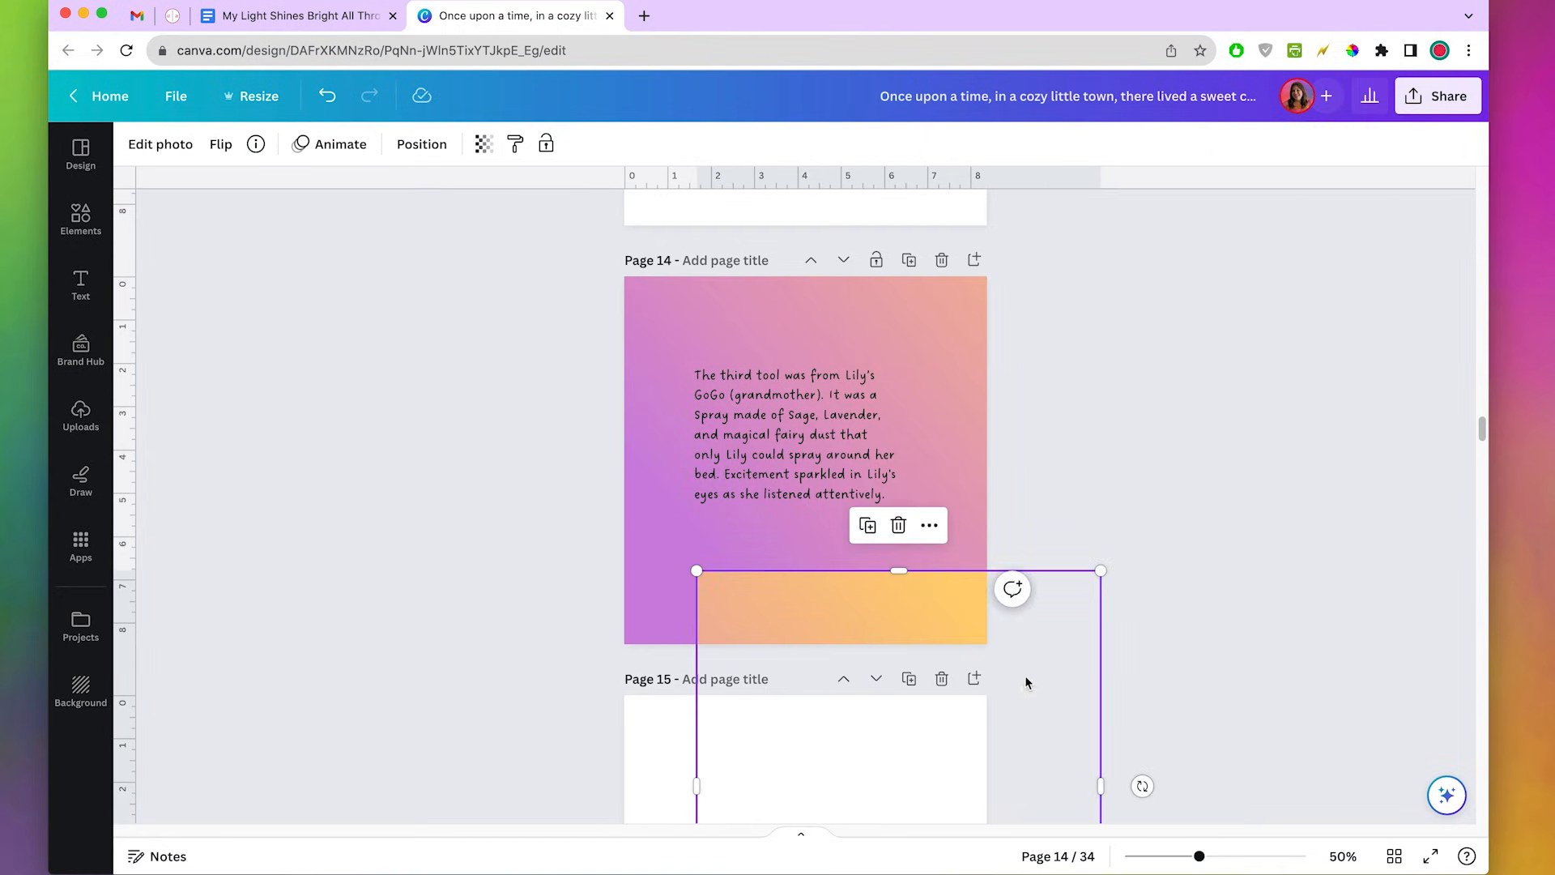
drag(929, 753, 887, 804)
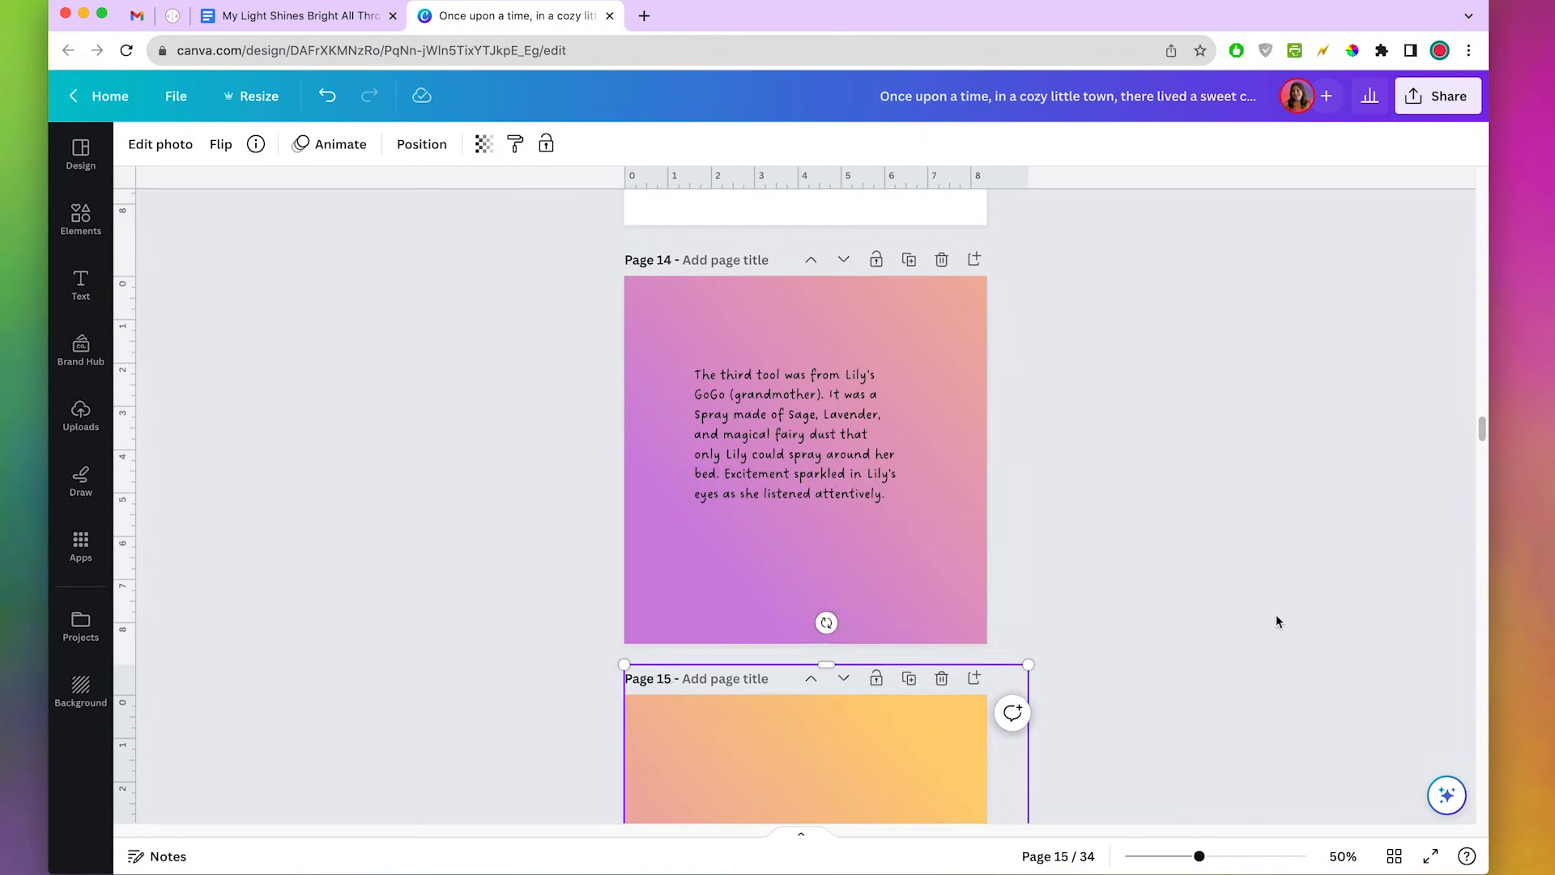
scroll(1277, 621, down, 5)
click(866, 481)
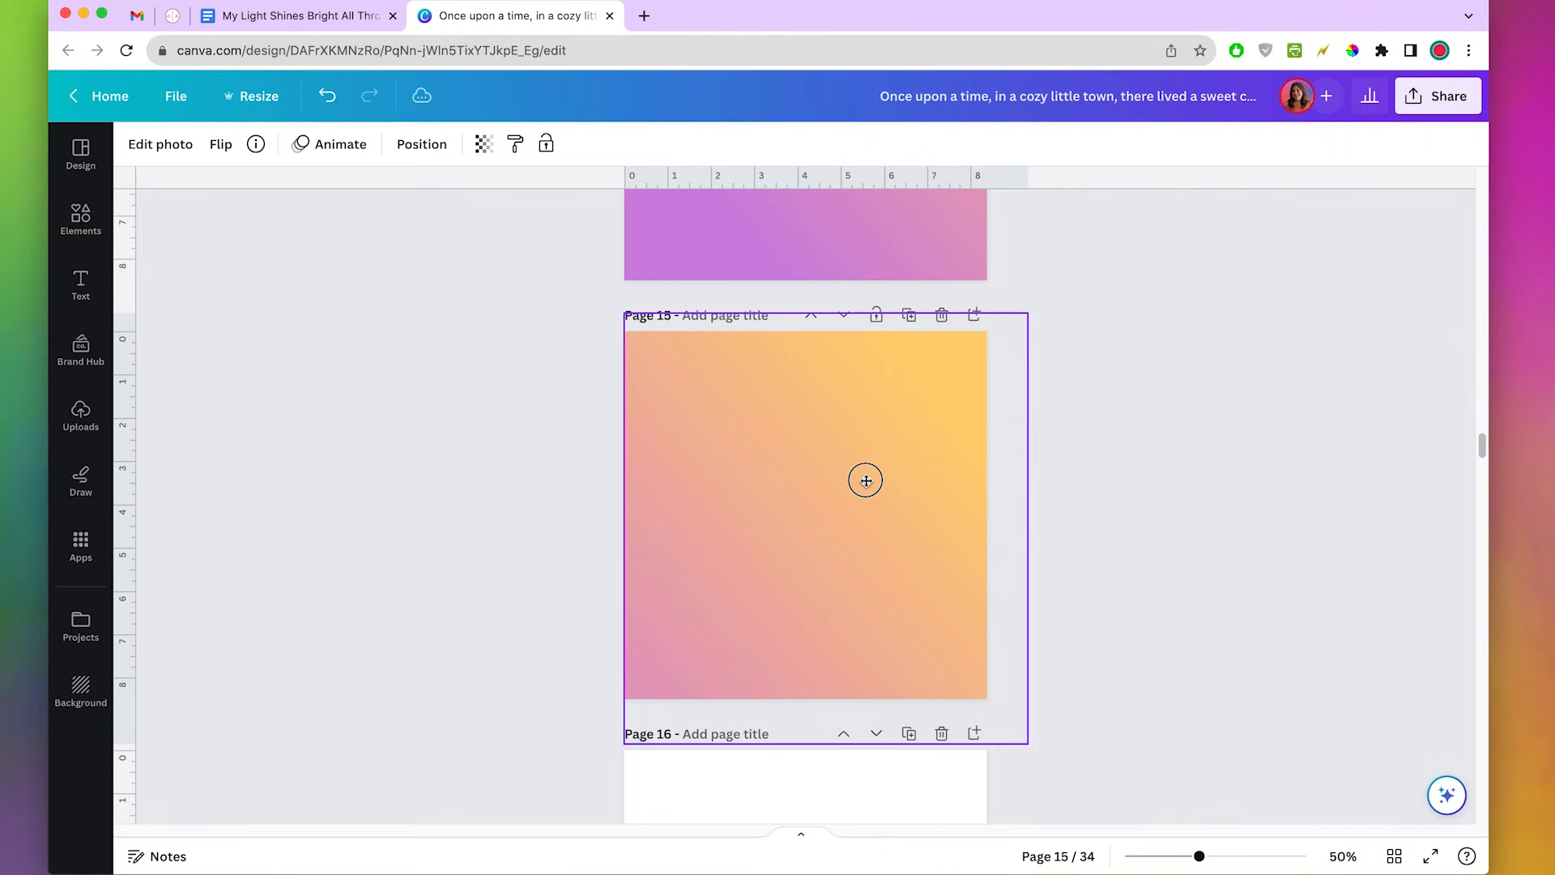
drag(866, 480, 869, 434)
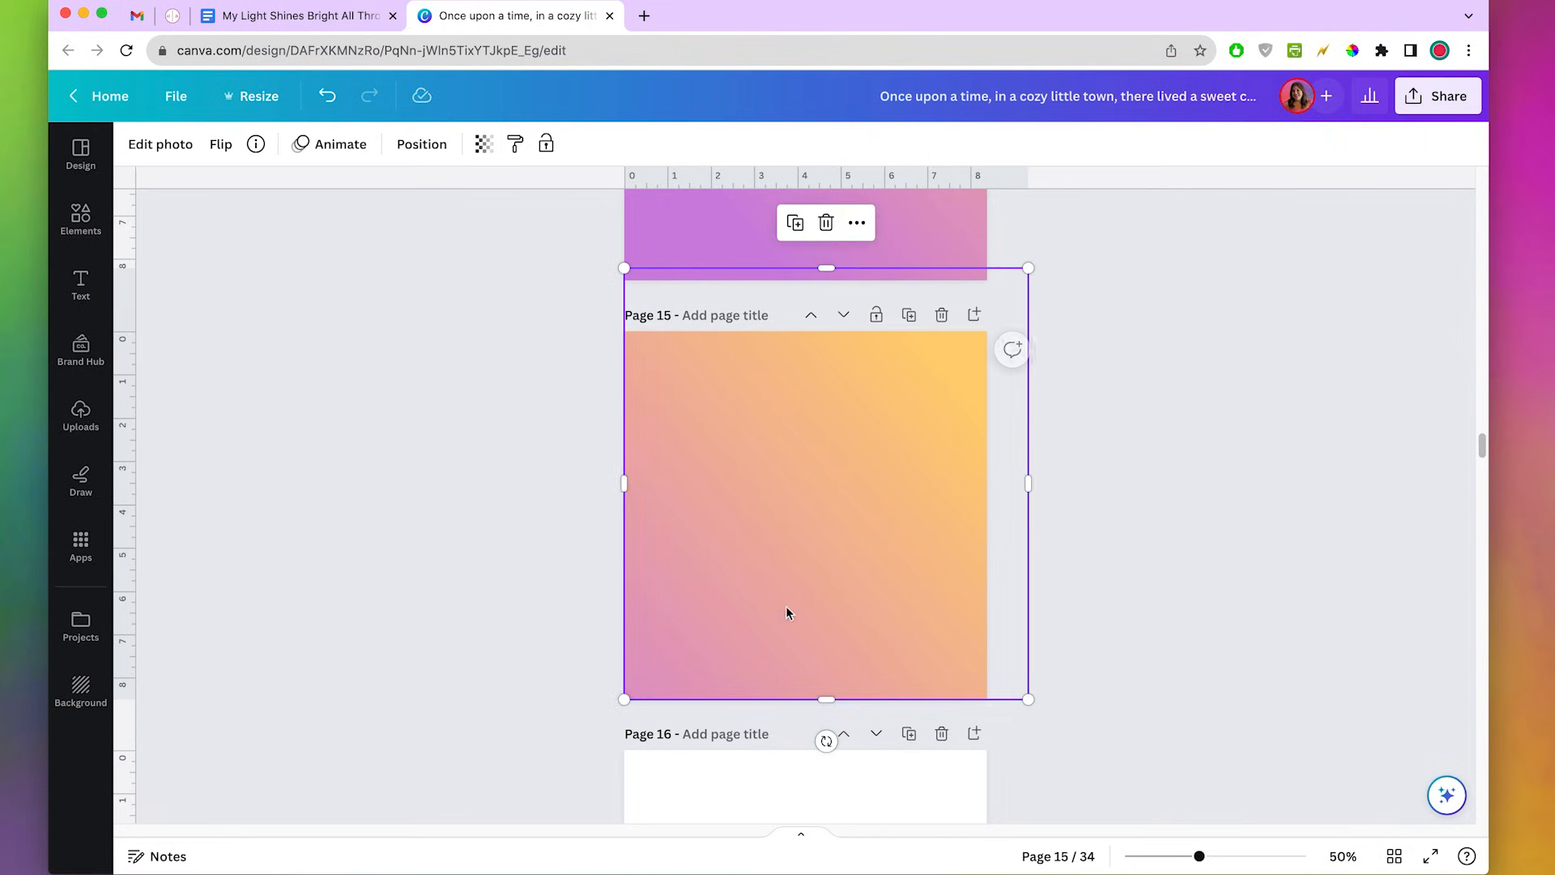
Examine how the gradient continues across the two pages of the spread, in both the page view and the all-pages grid.
click(708, 226)
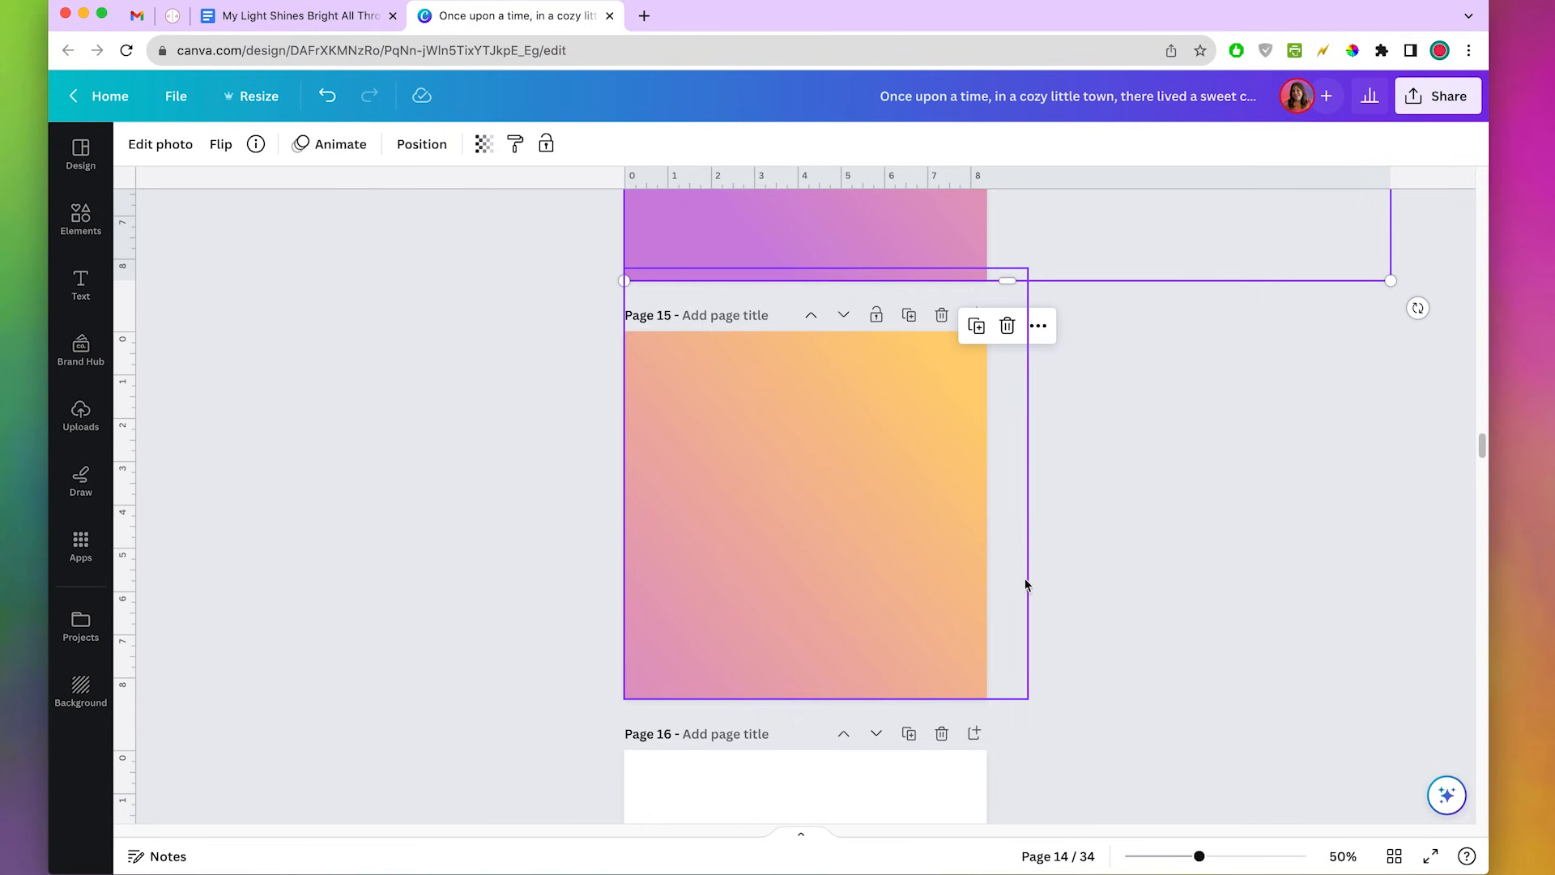
click(1132, 486)
scroll(1188, 583, up, 3)
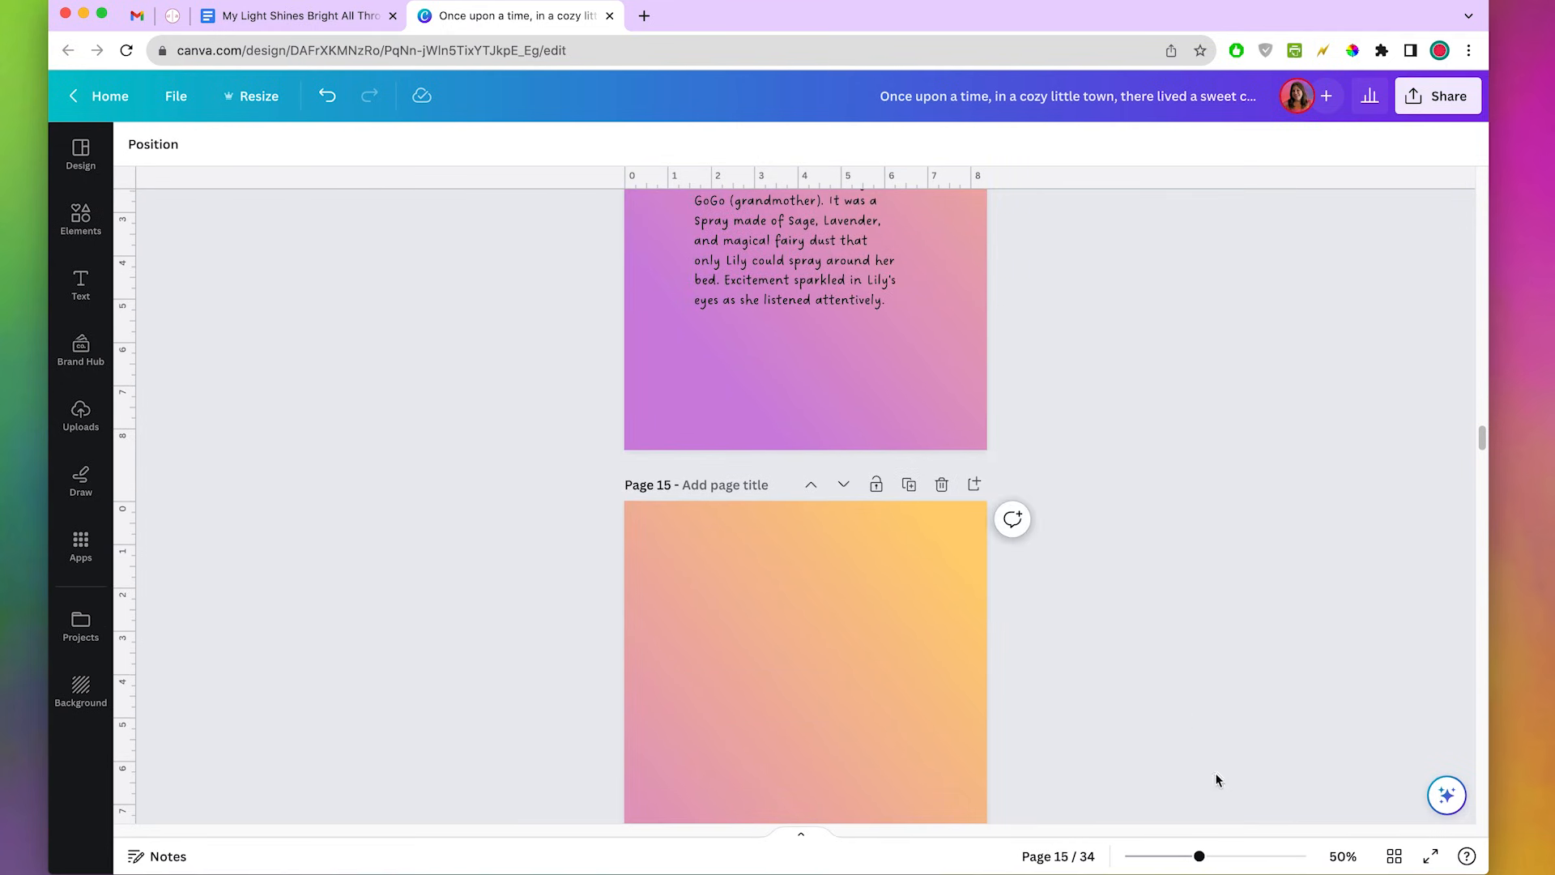
click(1394, 856)
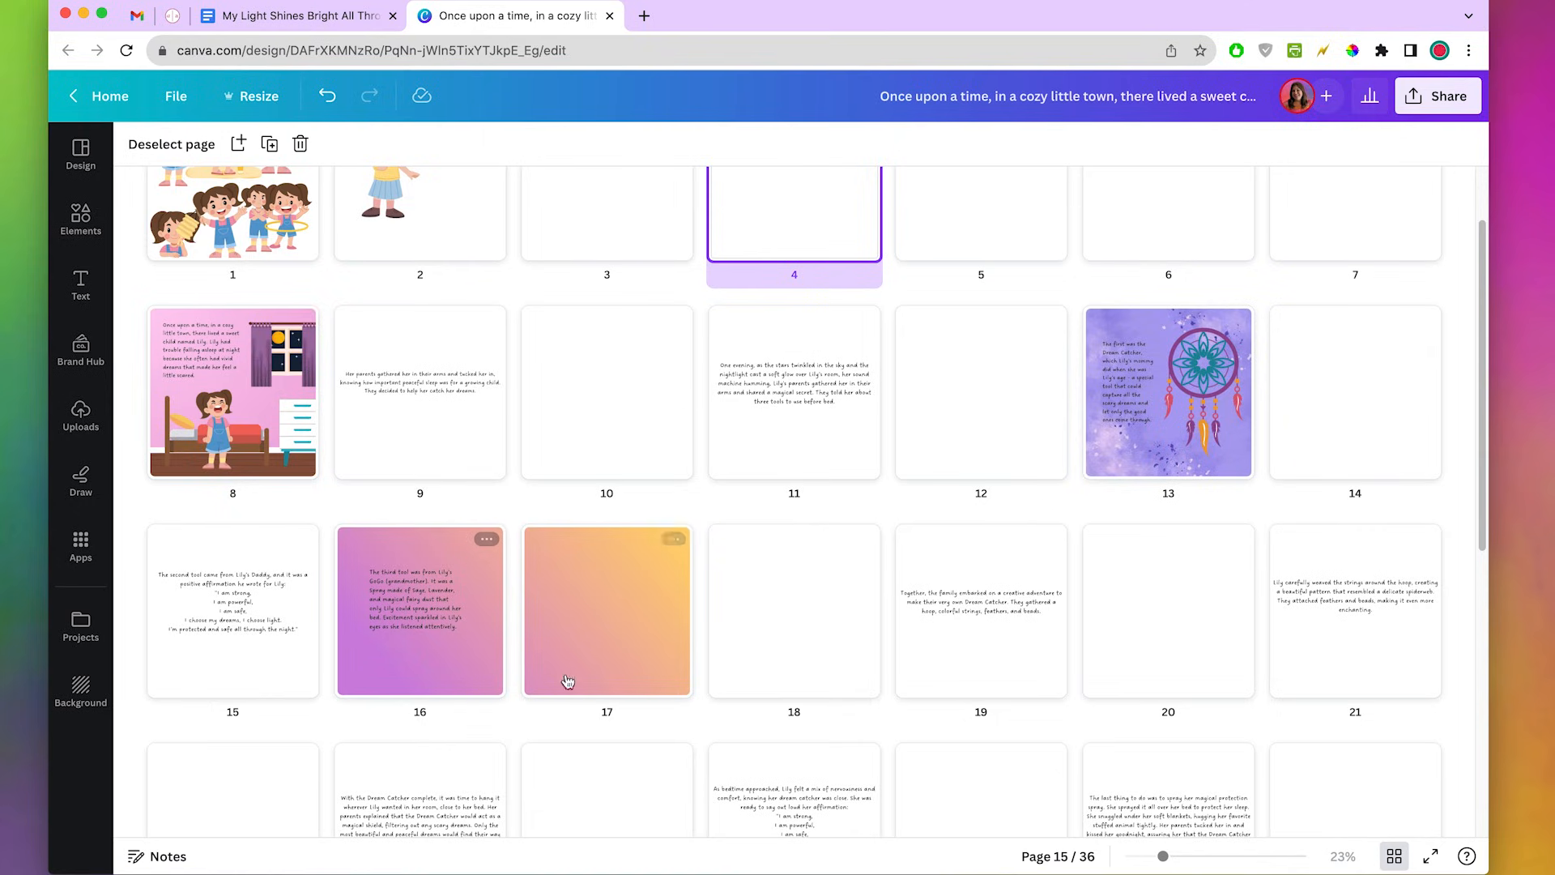
double_click(531, 644)
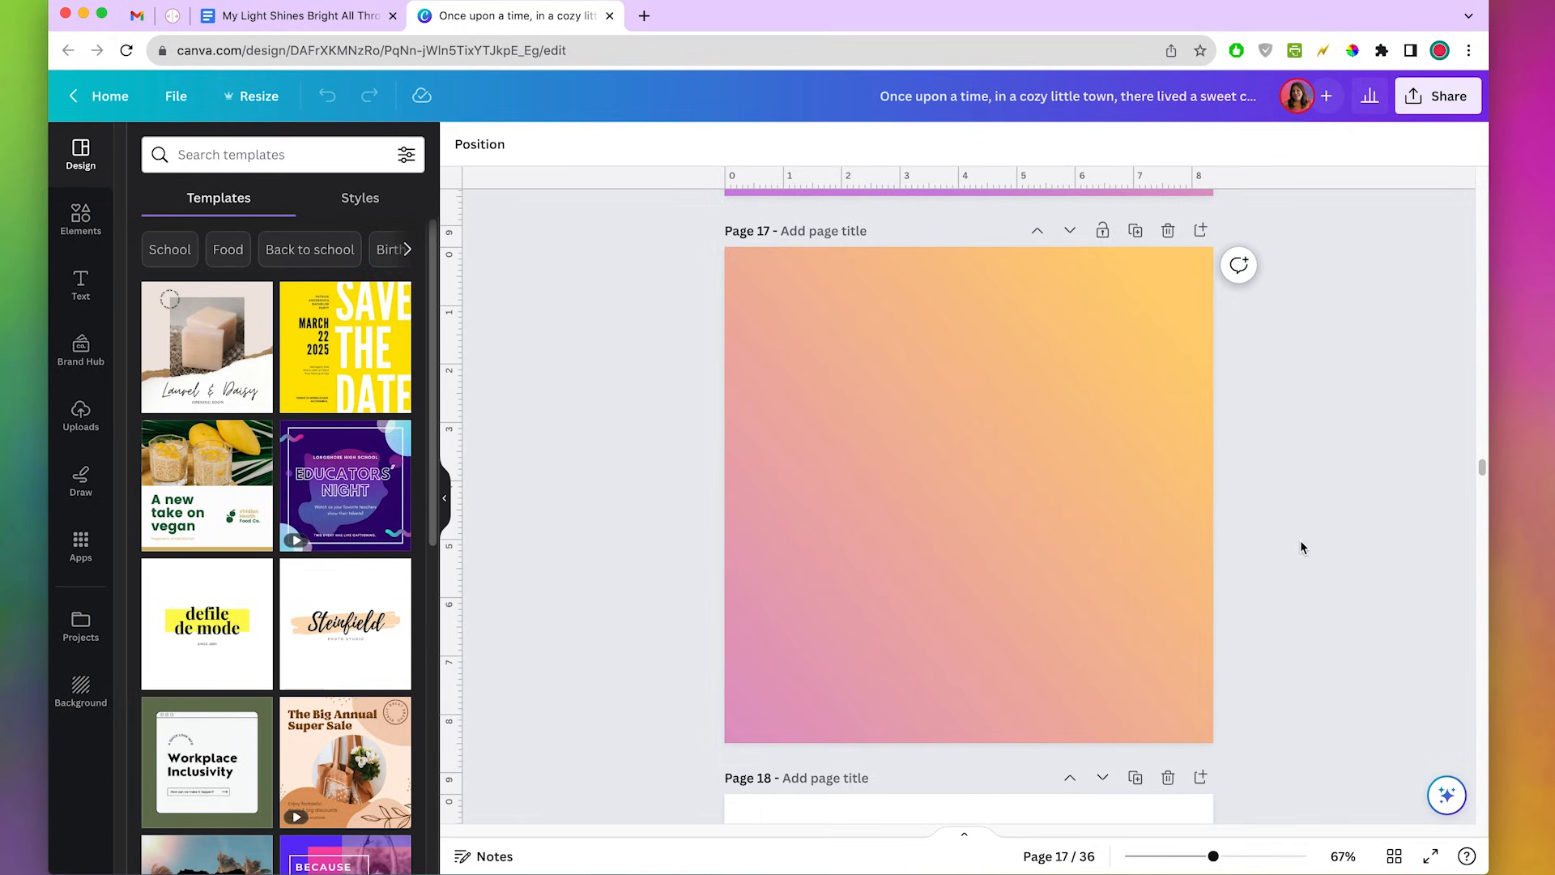
scroll(1302, 547, up, 6)
scroll(1364, 562, down, 6)
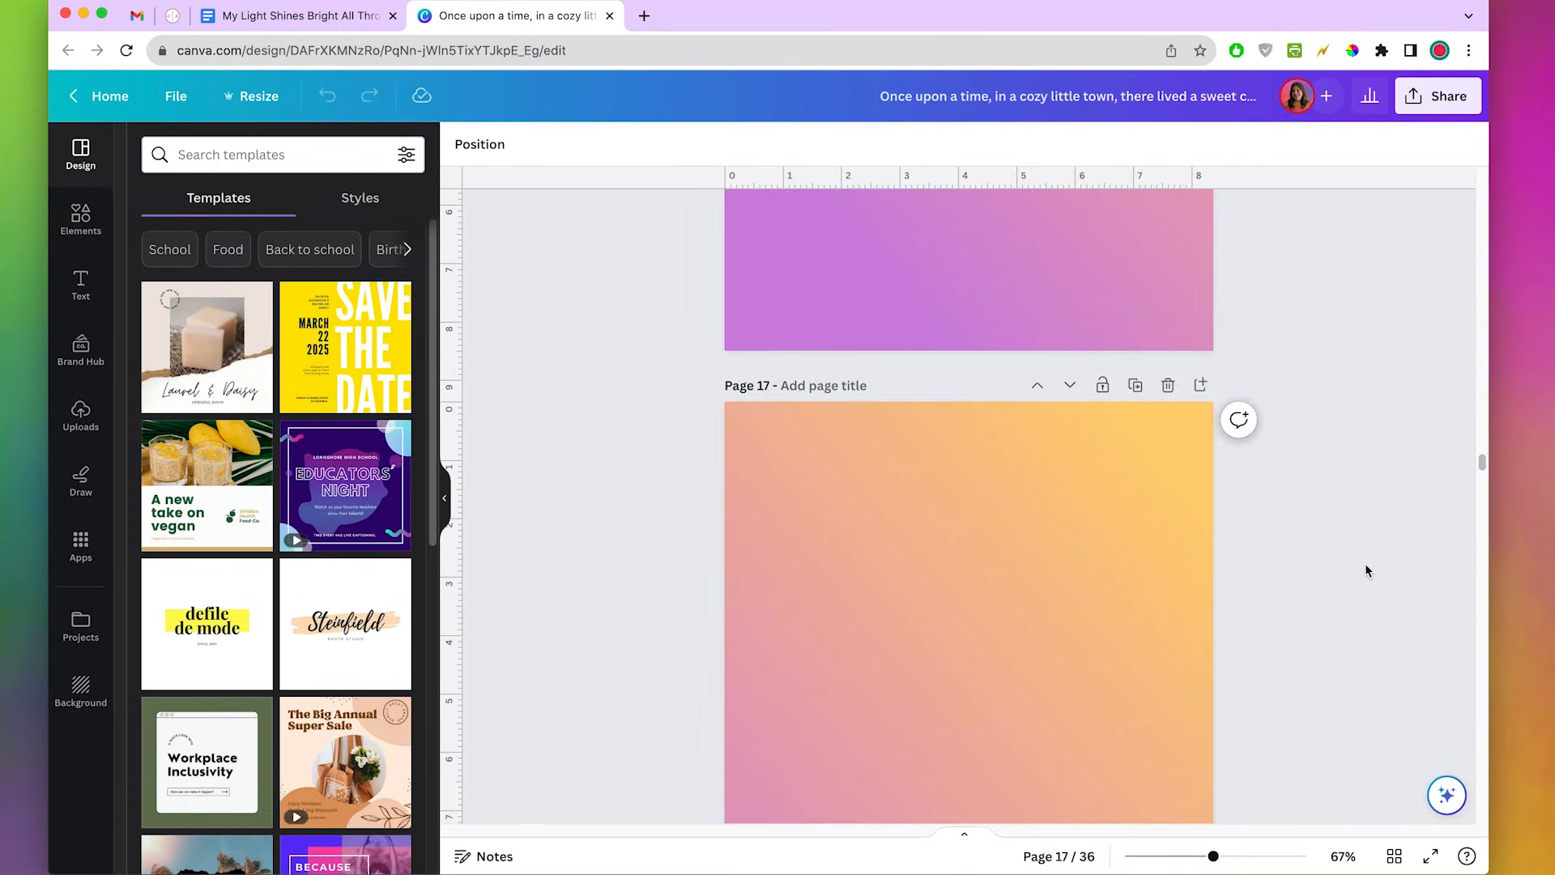
scroll(1145, 394, up, 5)
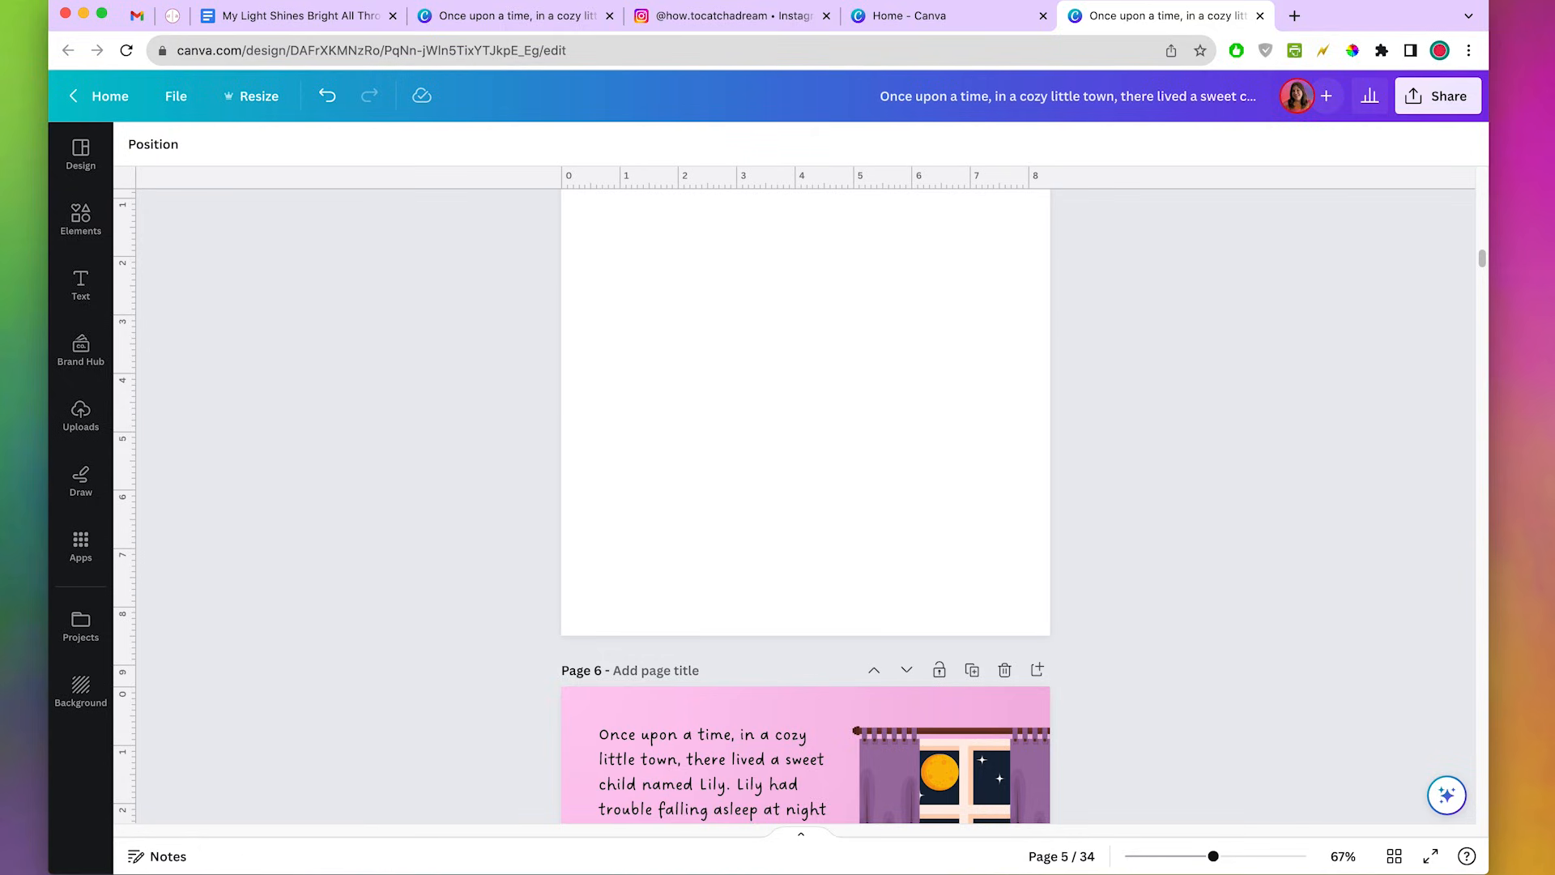
Bring up the download settings for the design and set the file type to PDF Print.
click(1443, 97)
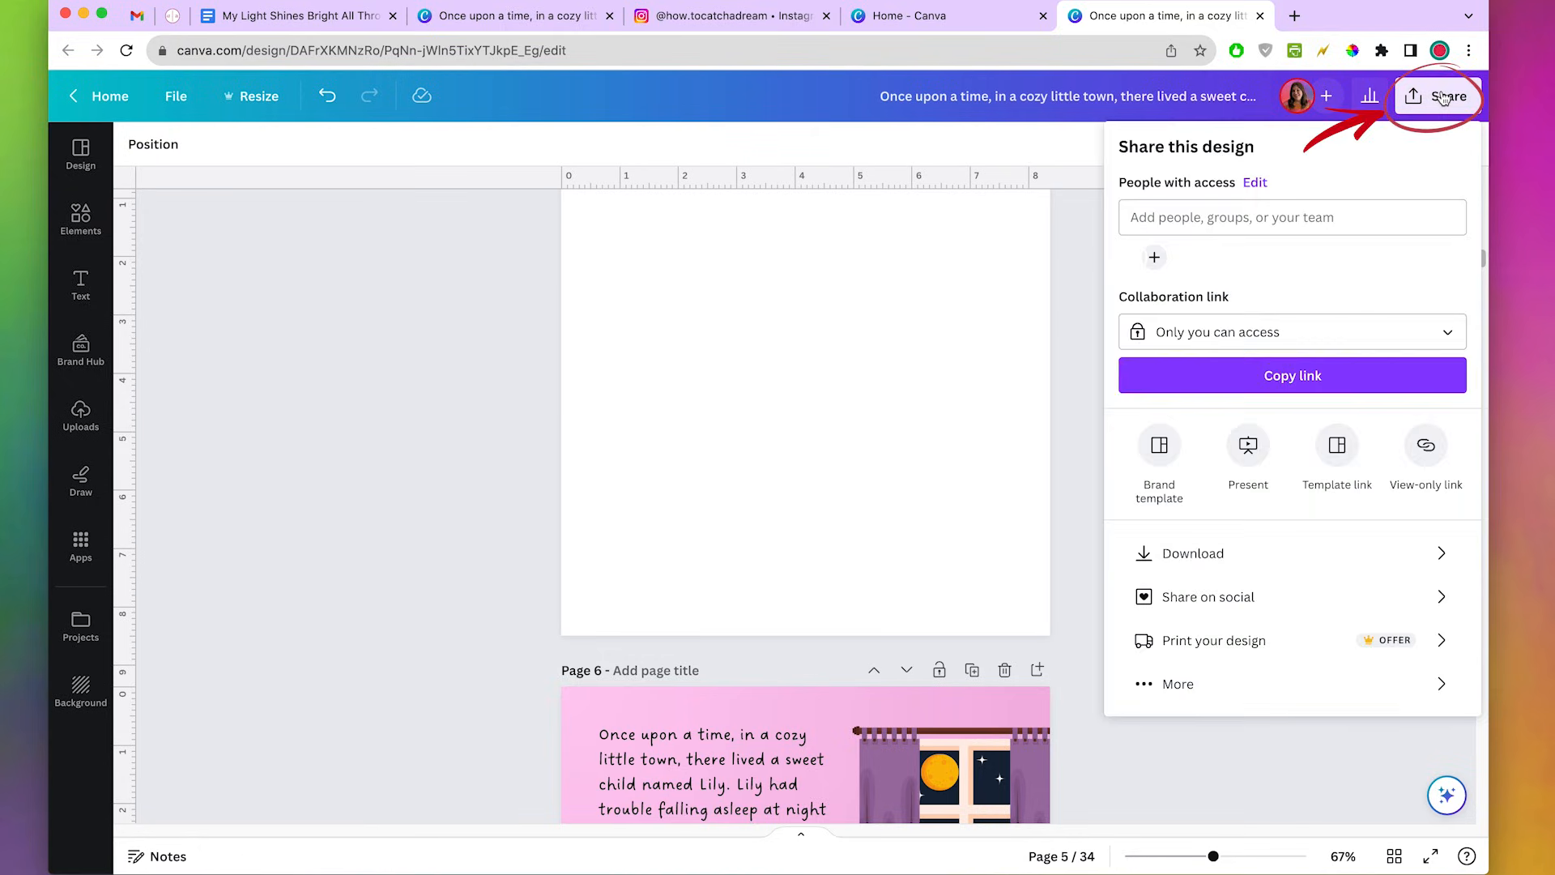
click(1236, 554)
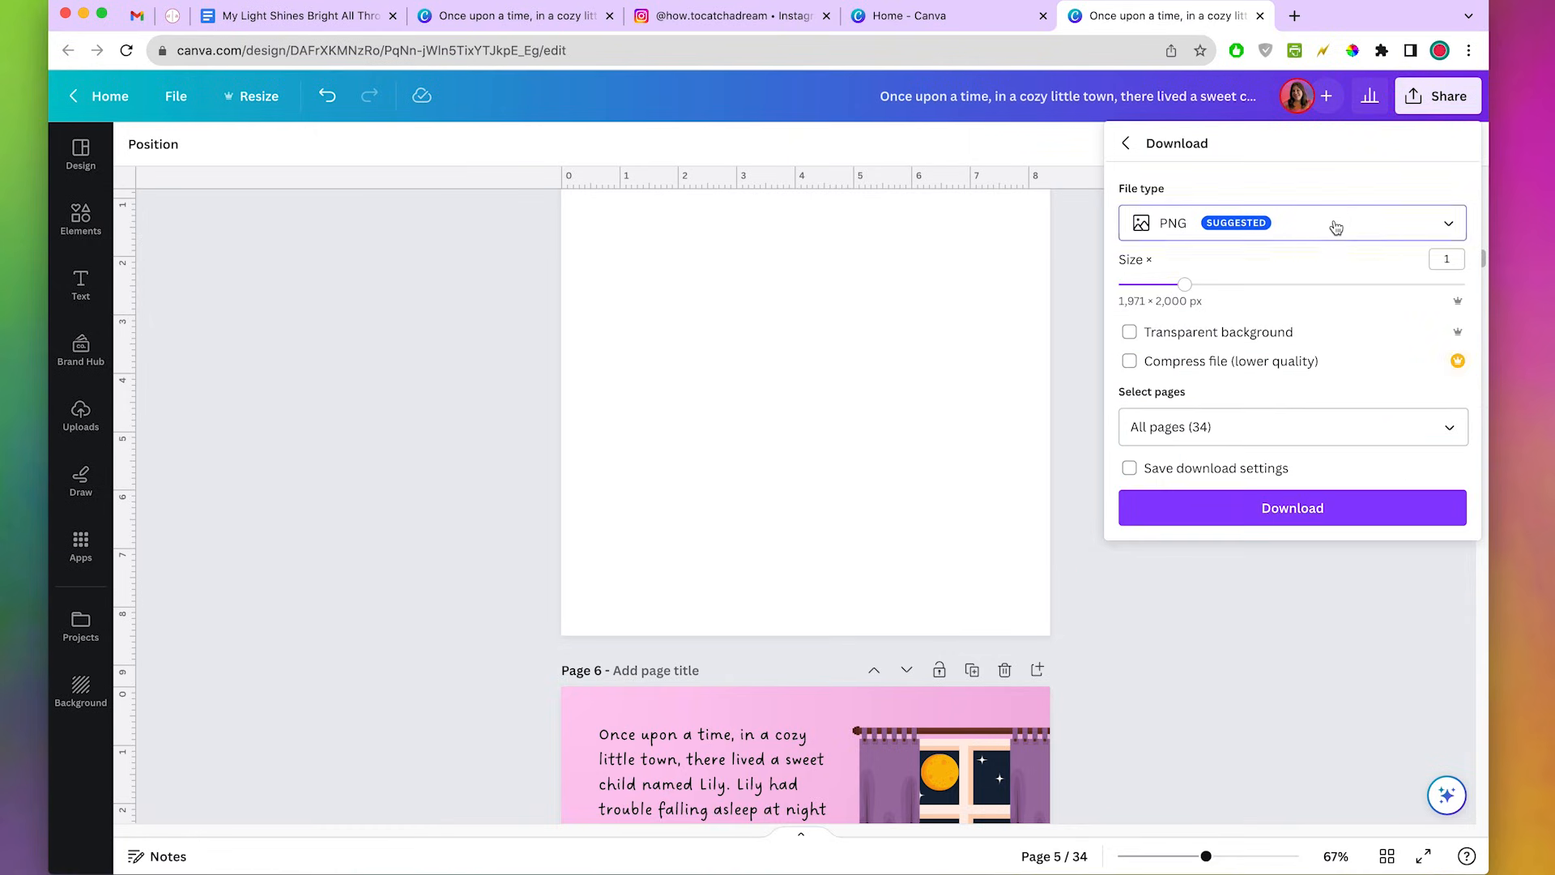
click(1333, 224)
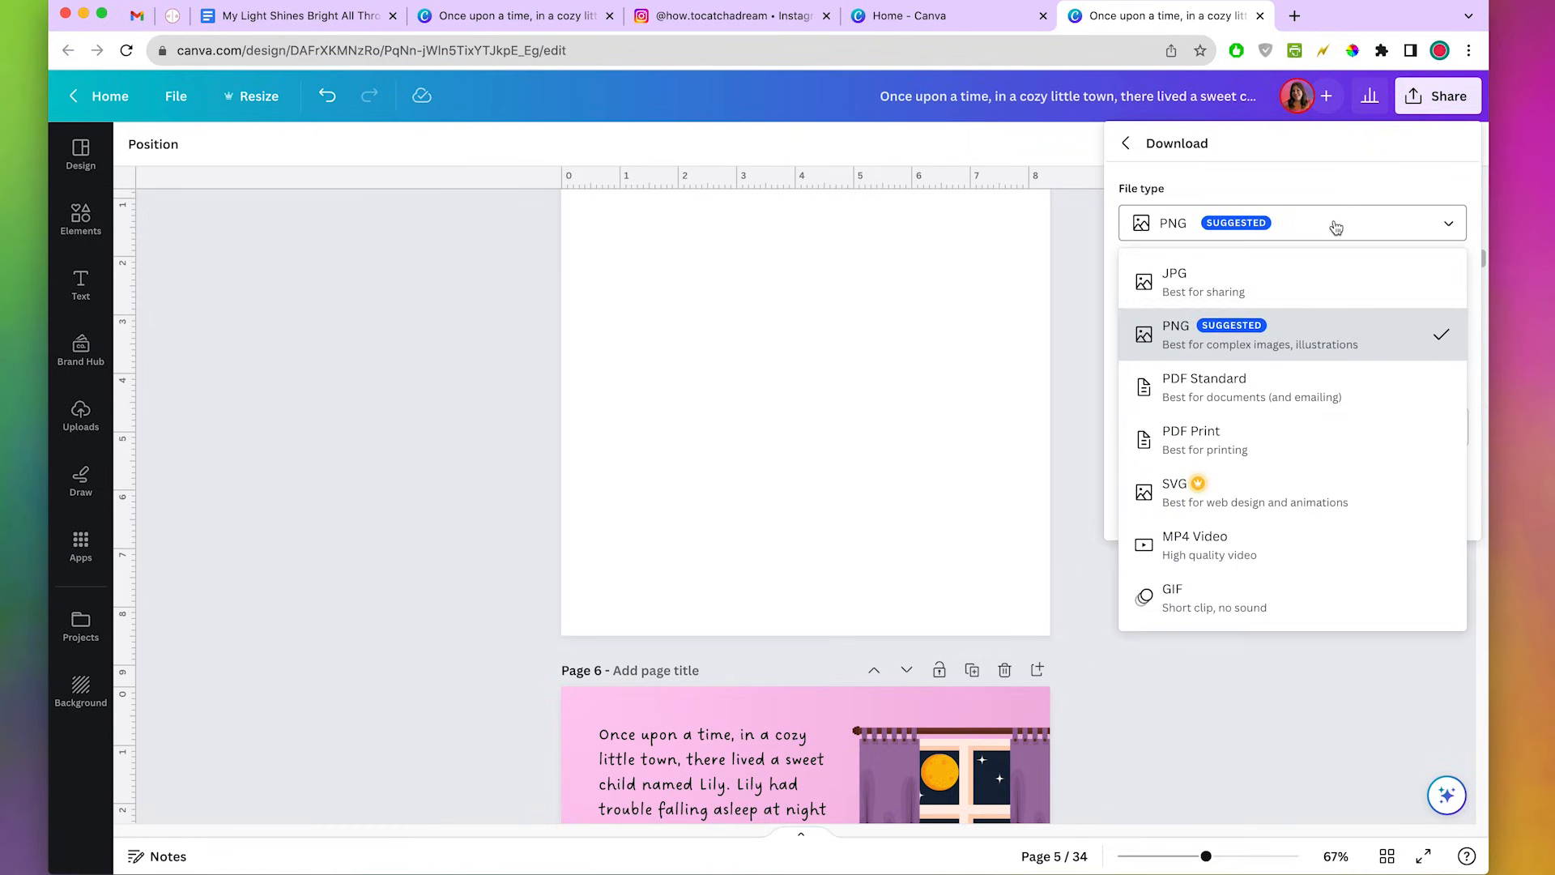
click(1302, 446)
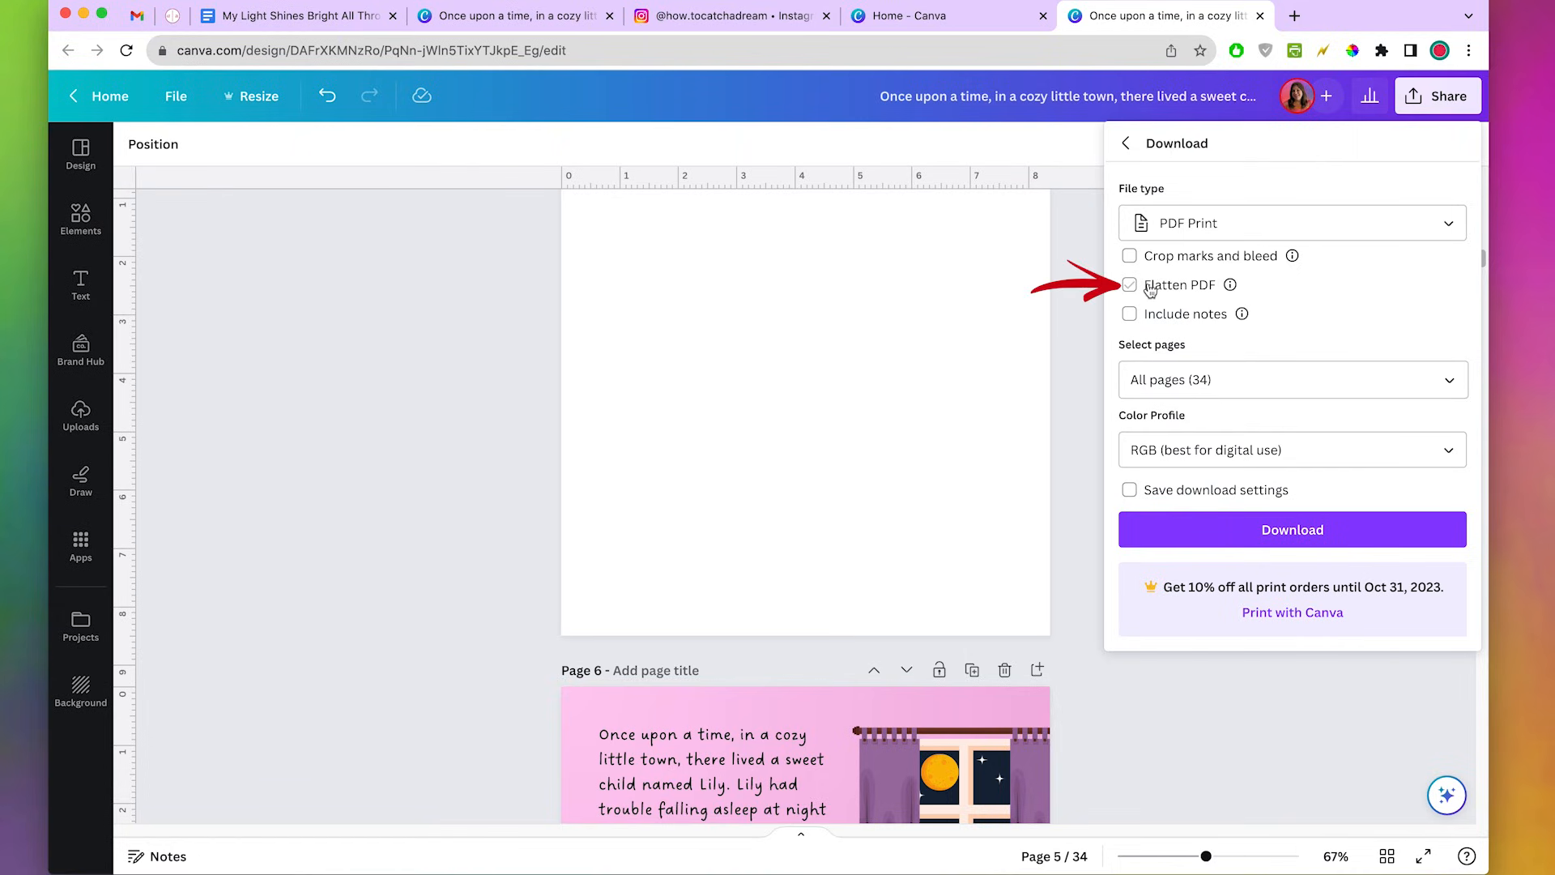
Enable Flatten PDF, choose the RGB (best for digital use) color profile, and download all pages.
click(1150, 290)
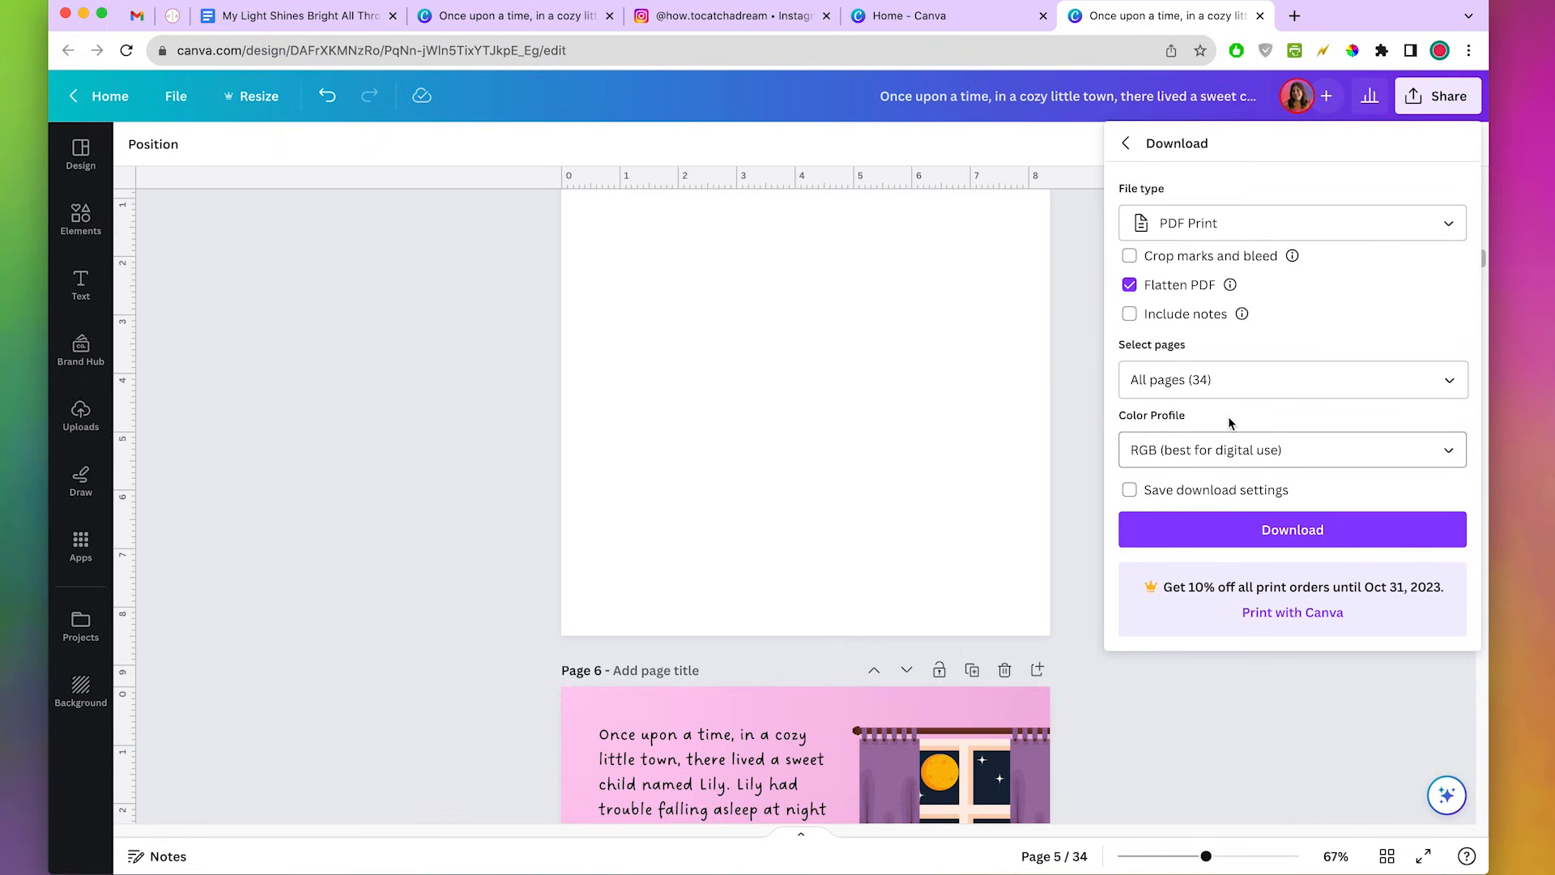
click(1313, 450)
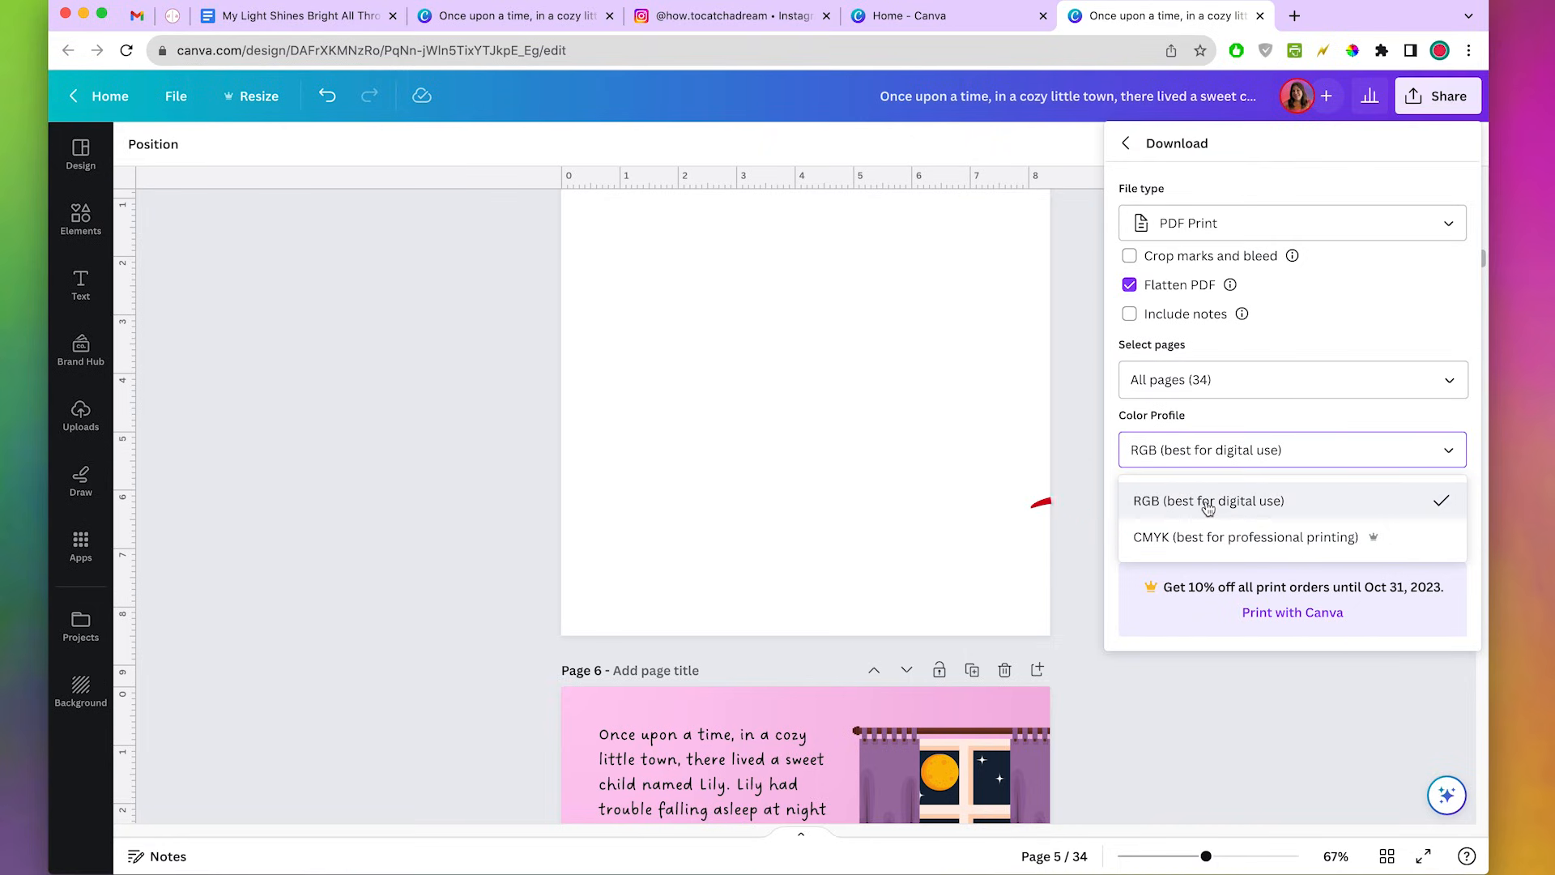
click(1320, 501)
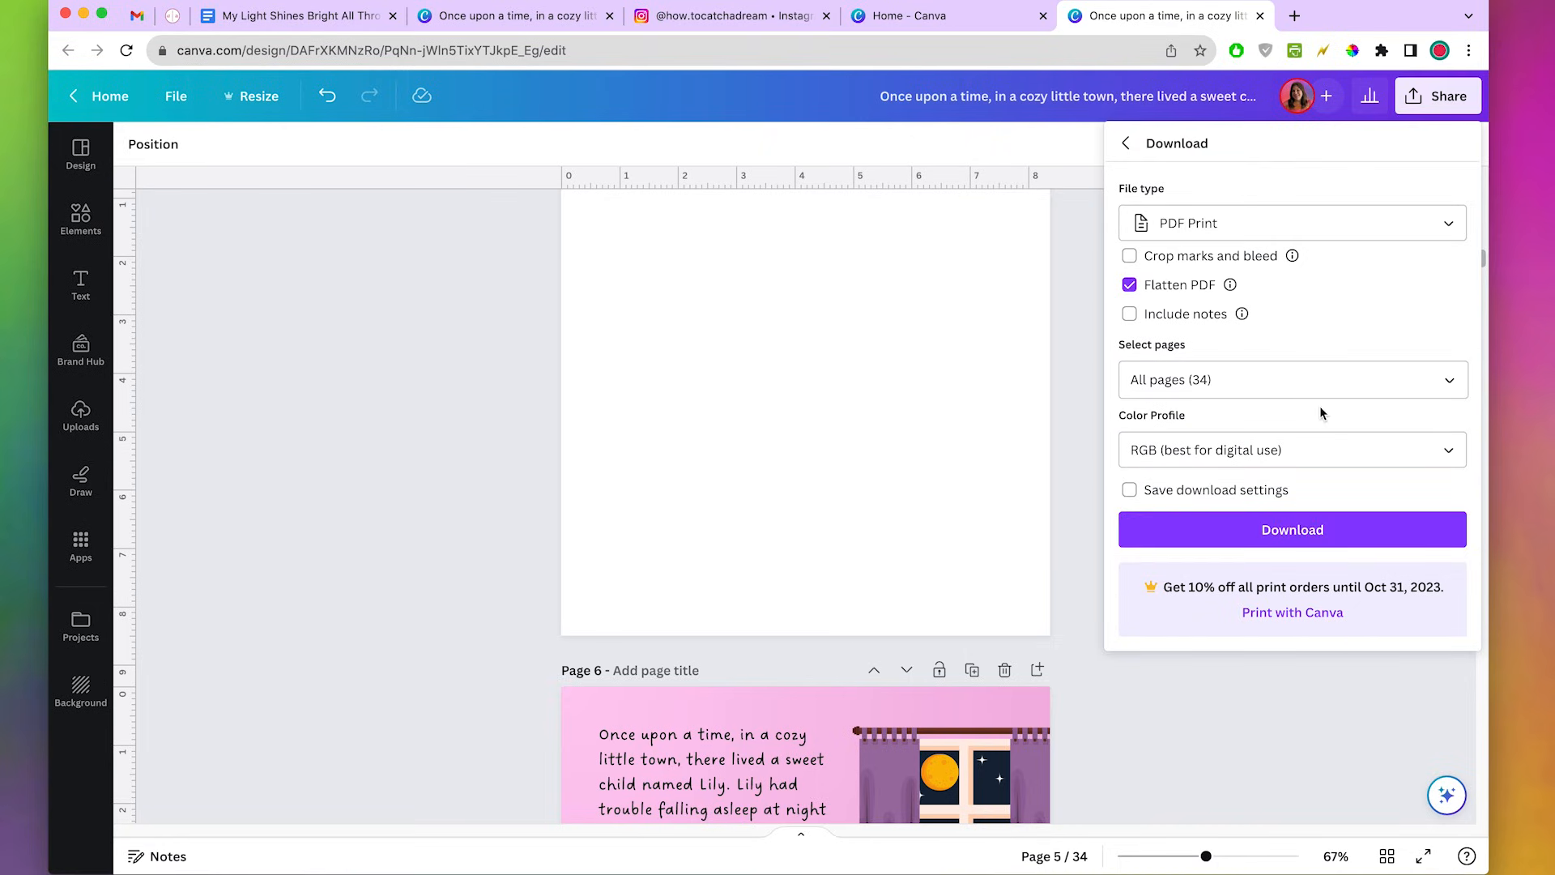
click(1296, 532)
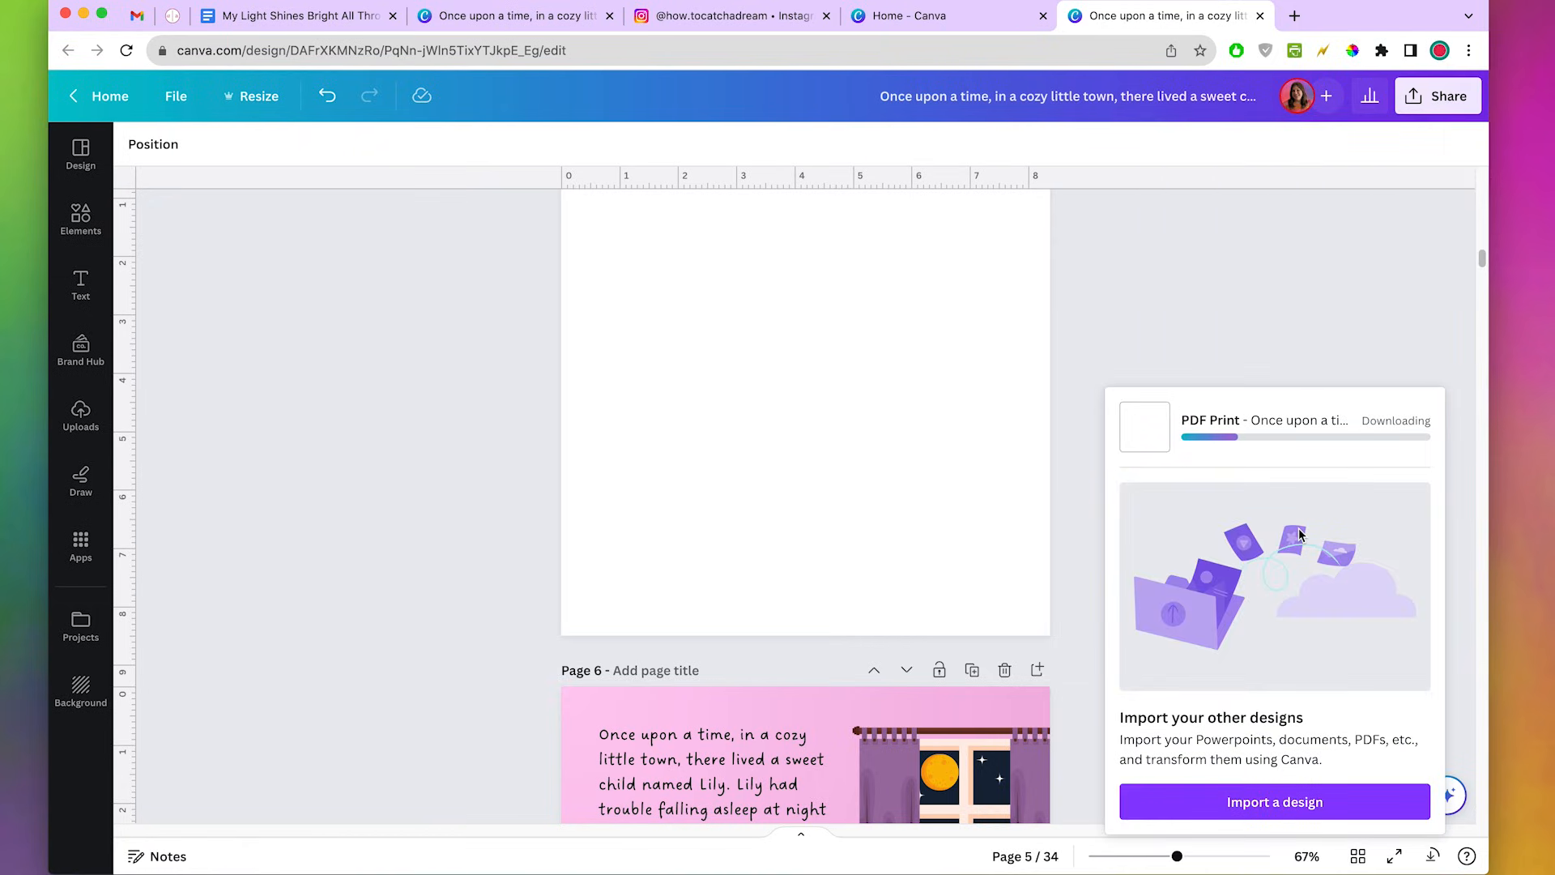